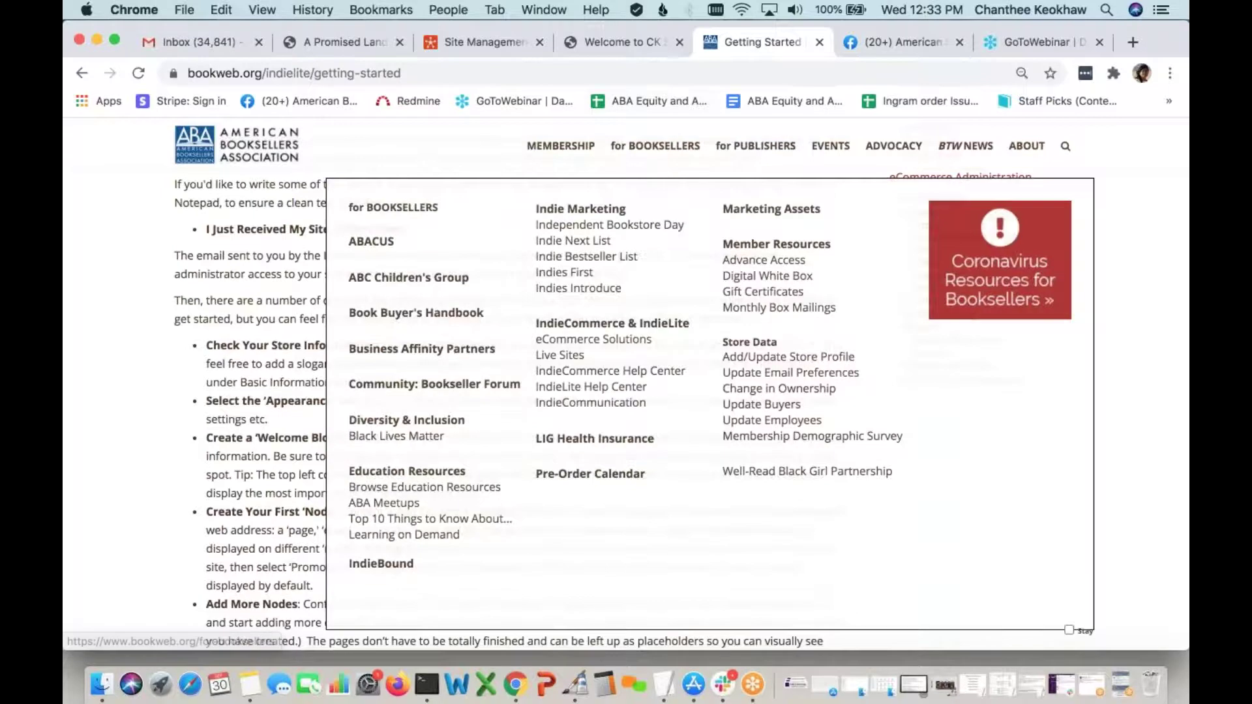
On the bookstore site, open the Store configuration page showing store name CK Sample Bookstore
click(627, 41)
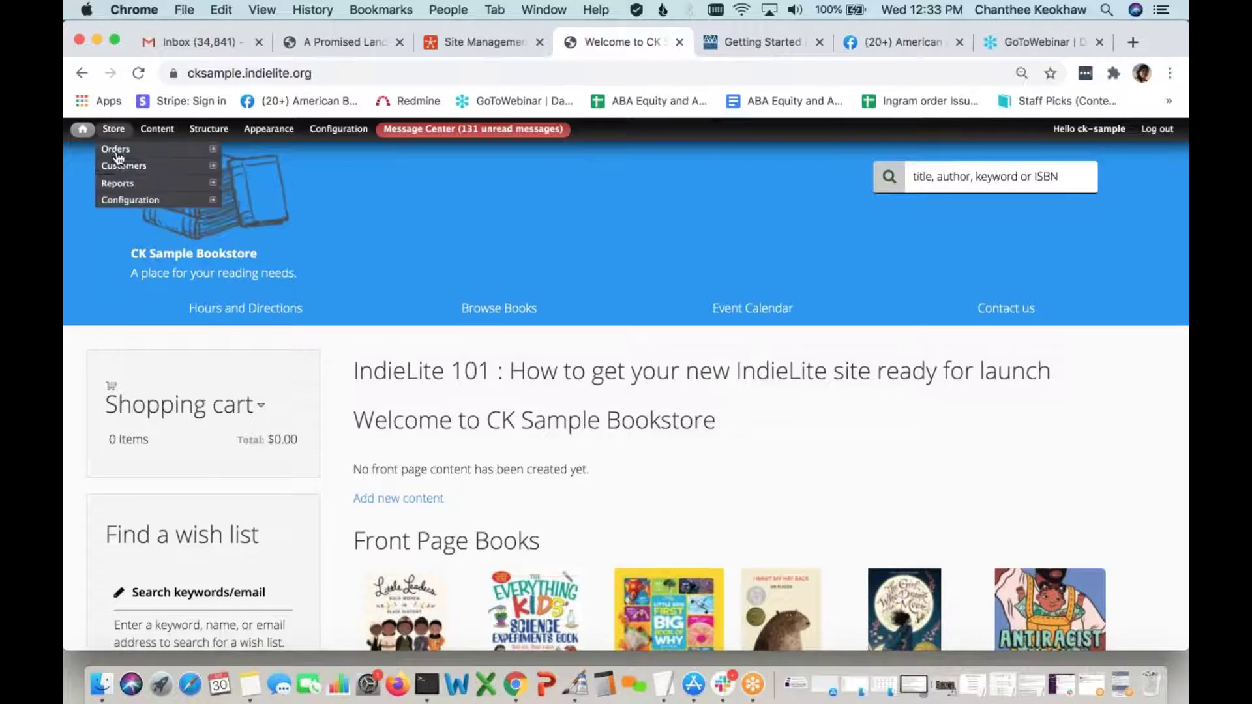
mouse_move(144, 201)
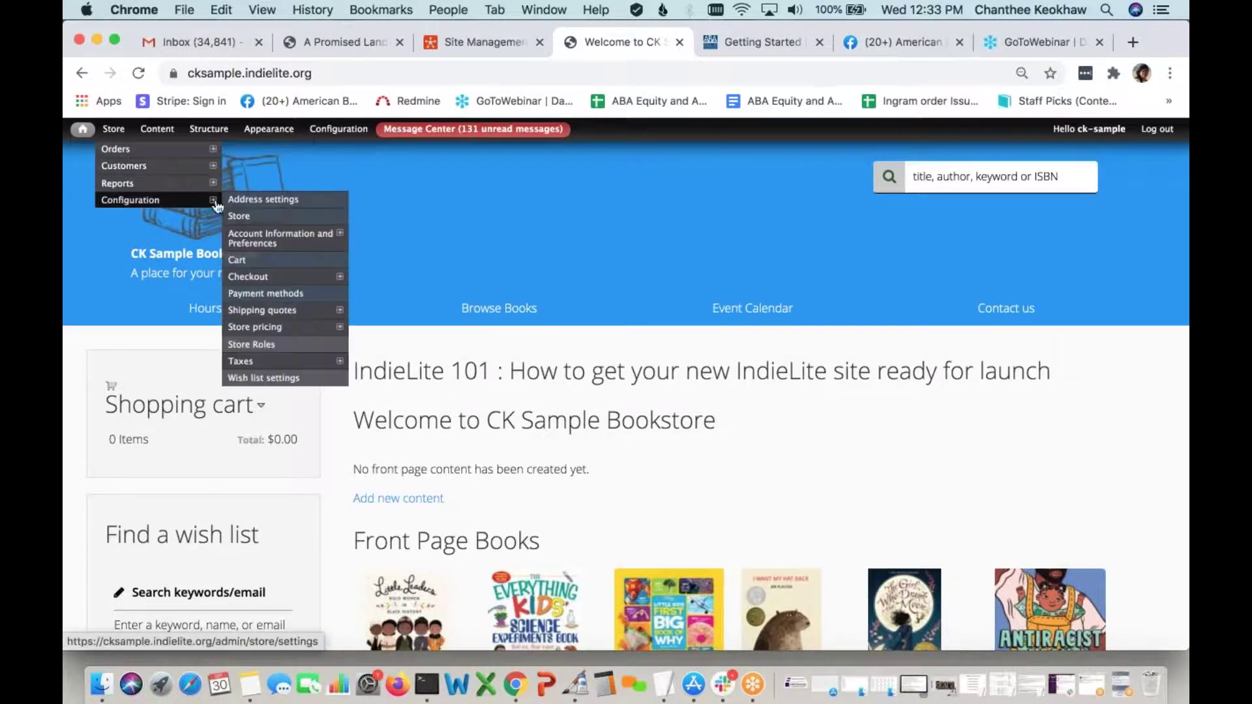
click(244, 220)
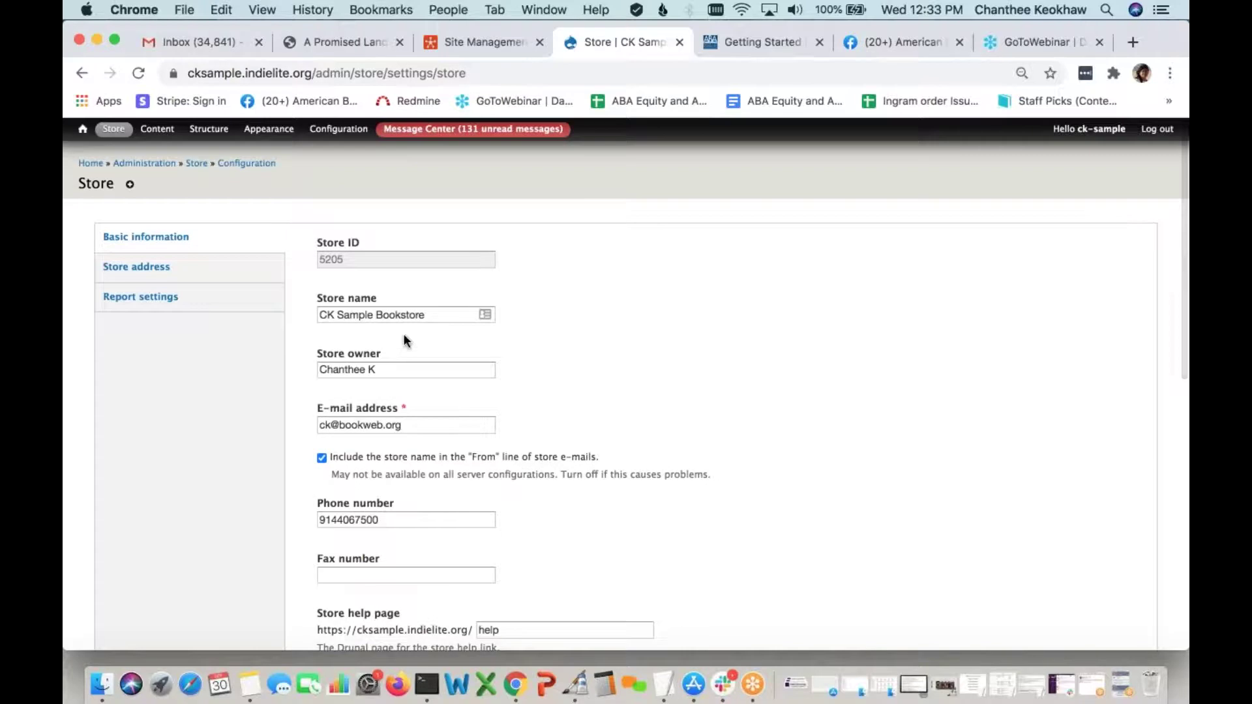
scroll(408, 356, down, 1)
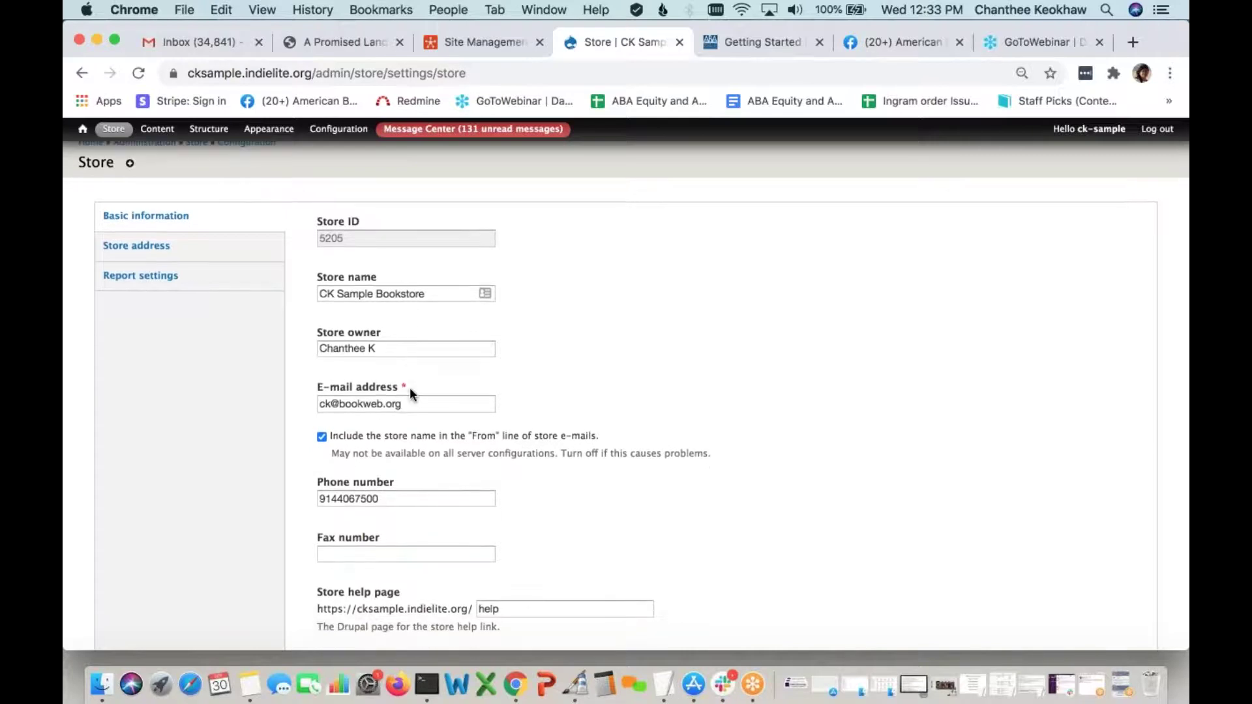
scroll(409, 387, down, 1)
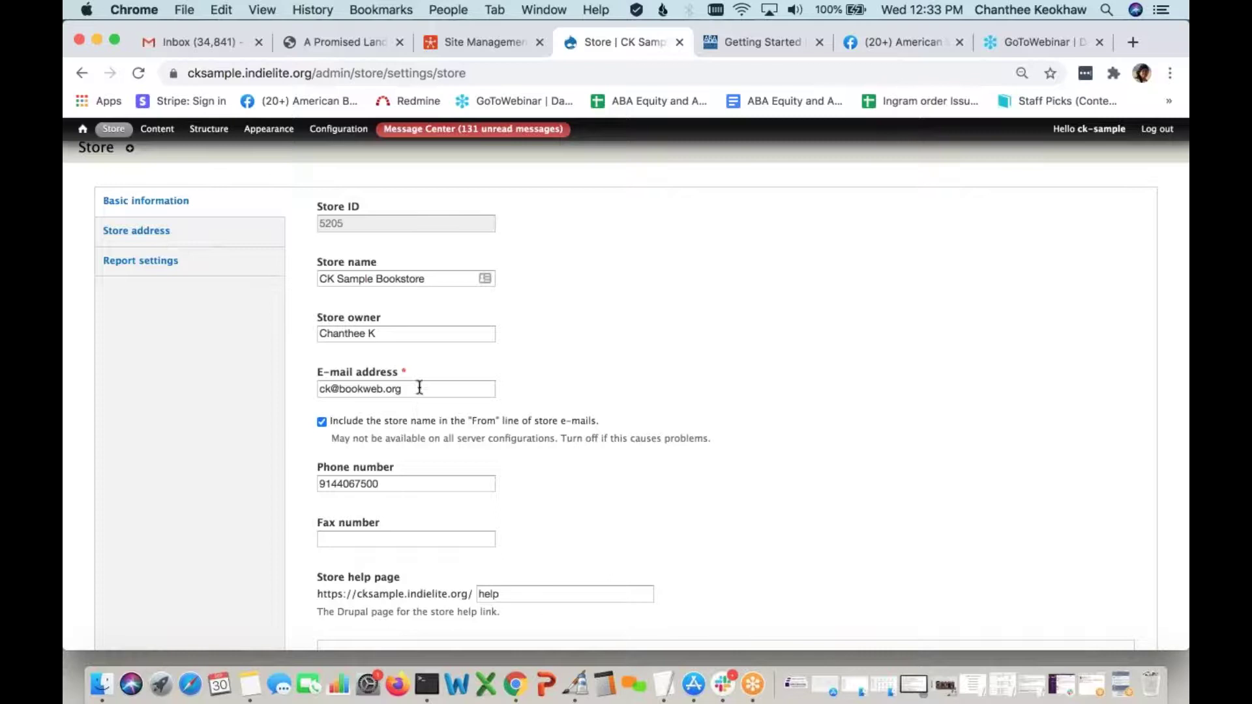
scroll(418, 414, down, 3)
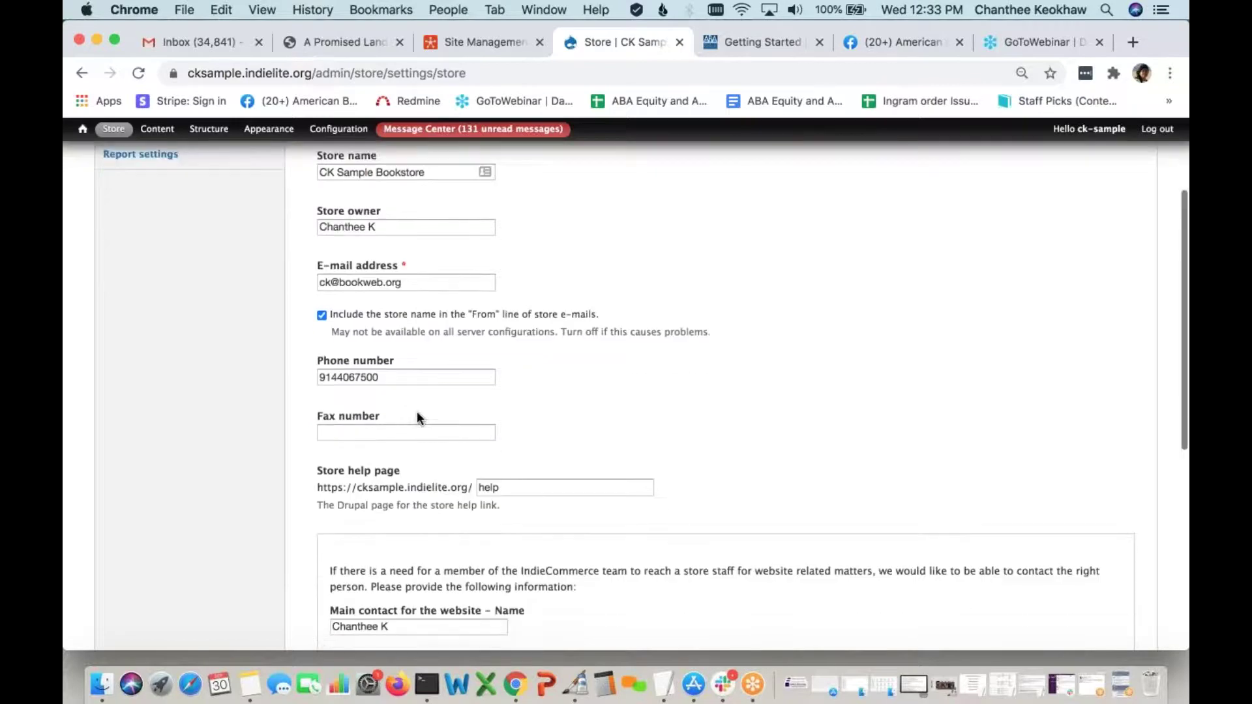
scroll(417, 411, down, 4)
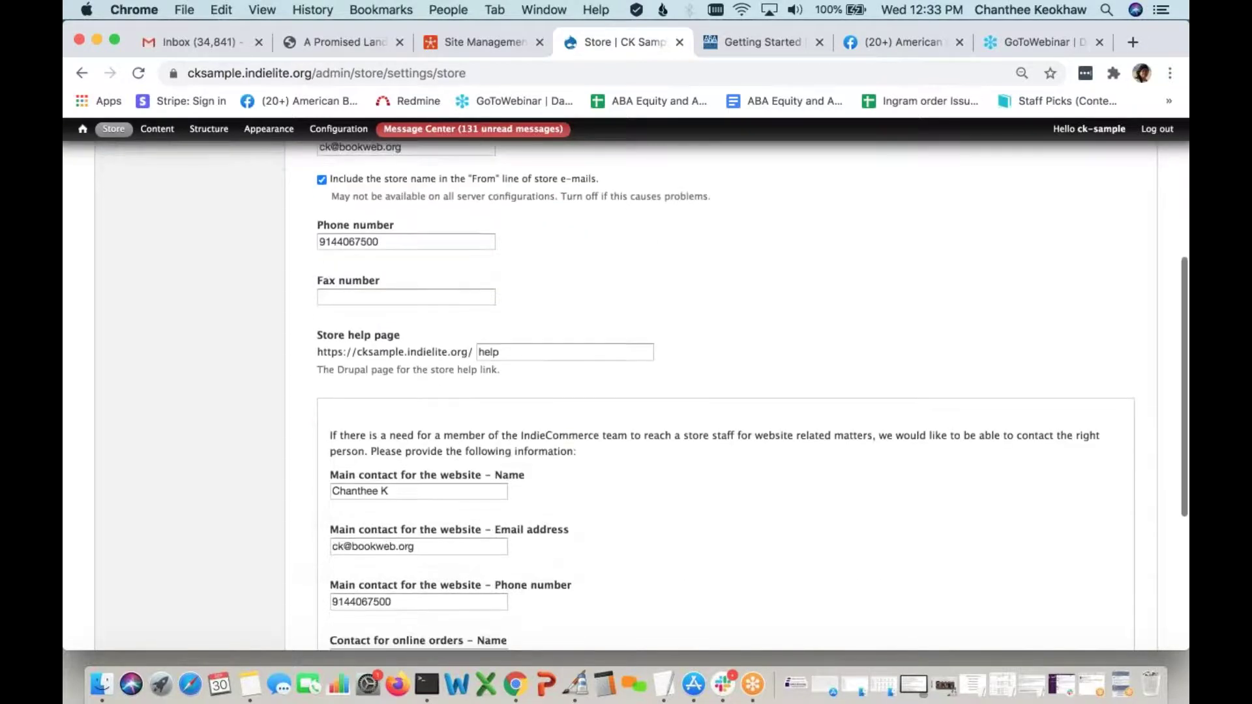
scroll(418, 411, down, 5)
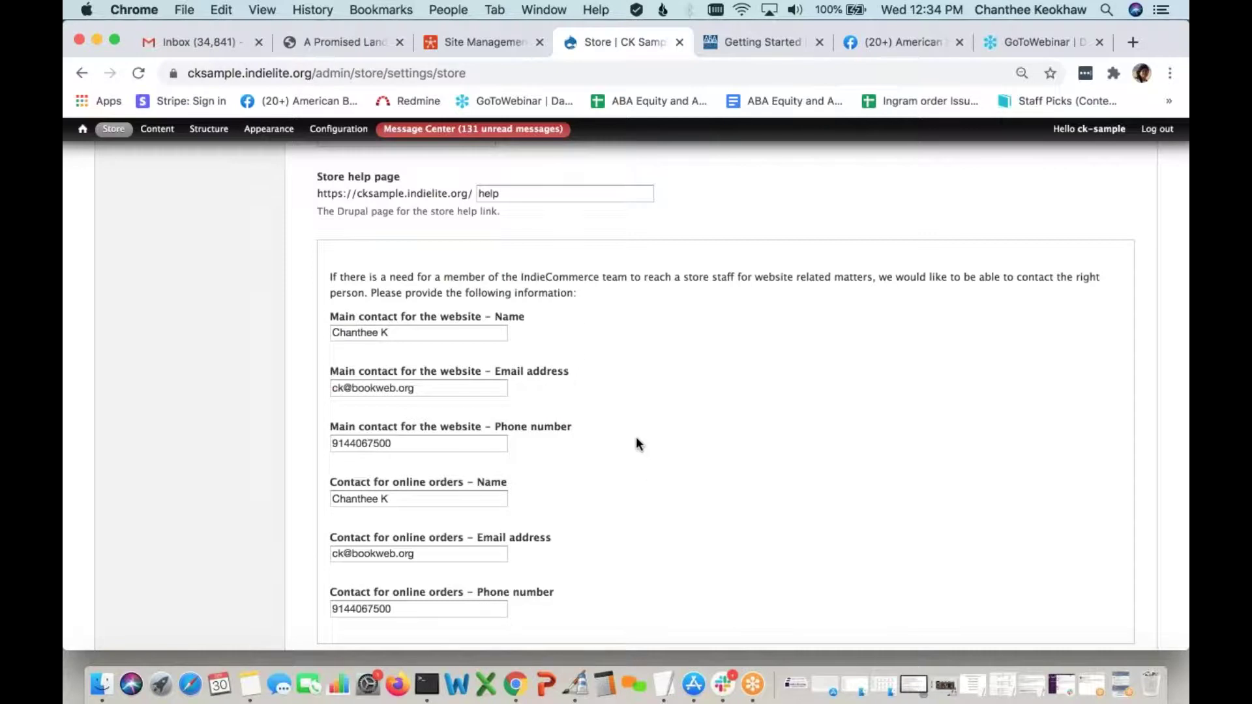
scroll(636, 437, up, 10)
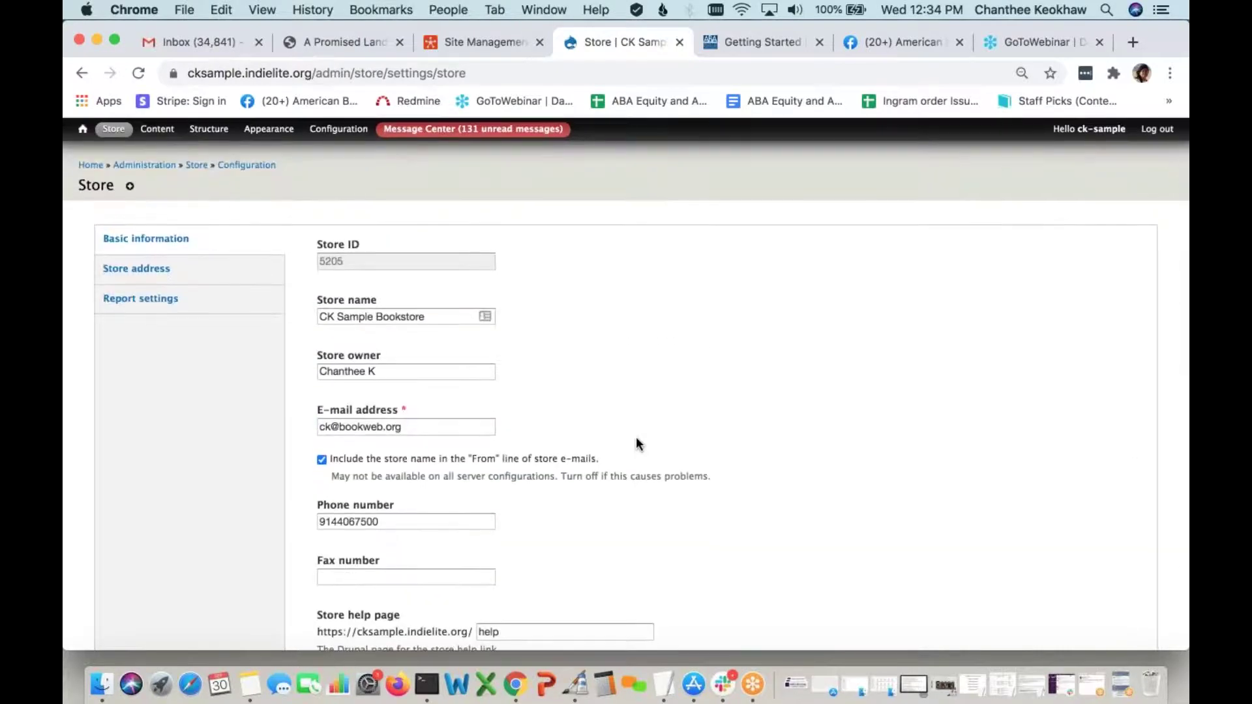
Review the store address settings, then go to the Site information configuration page
click(252, 280)
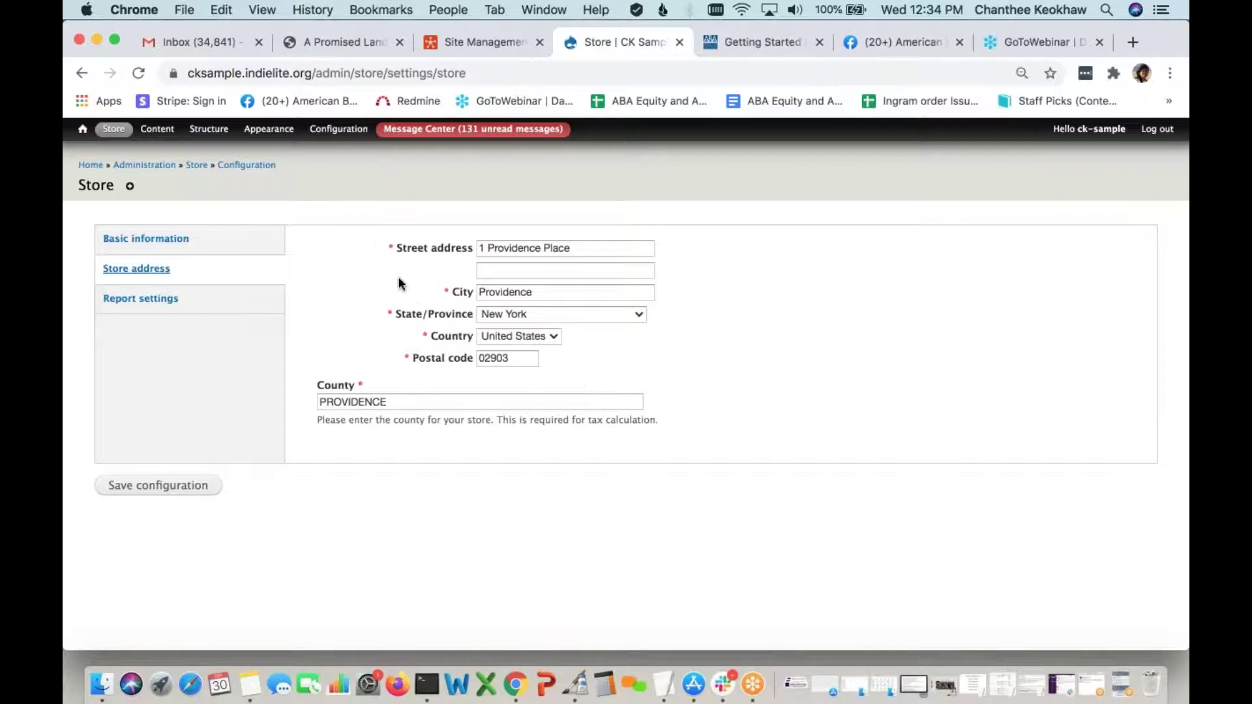
mouse_move(339, 130)
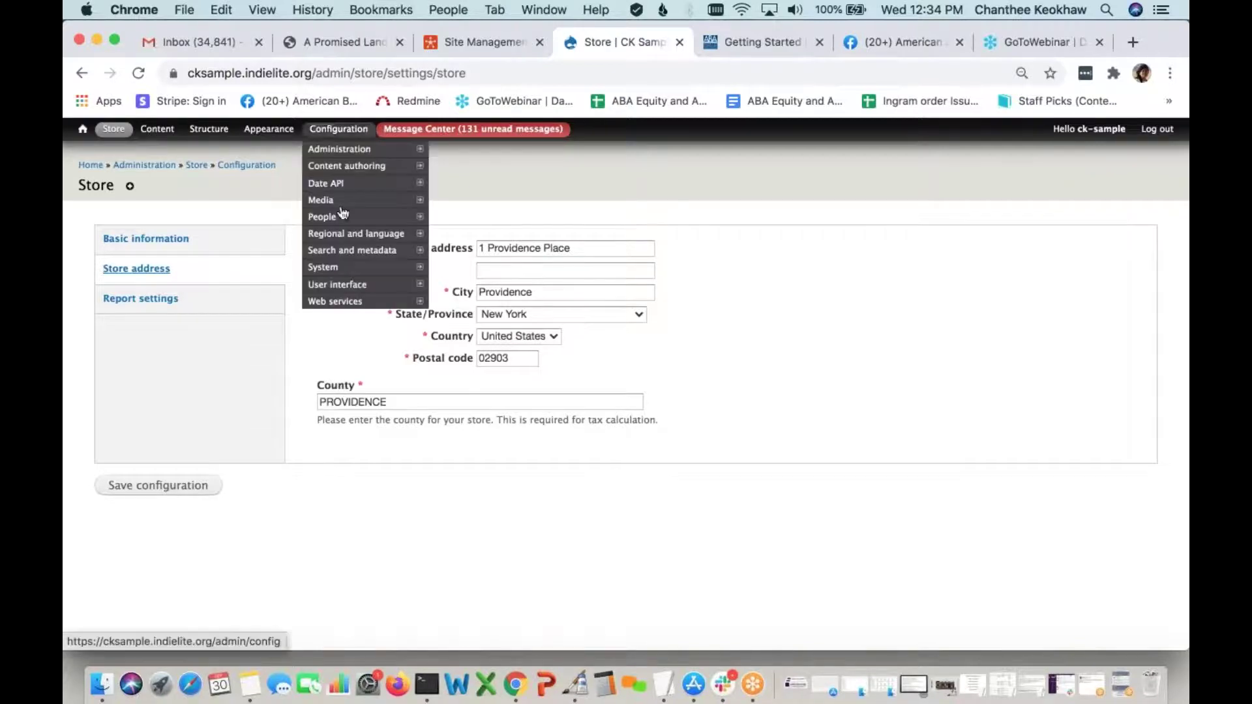
mouse_move(329, 267)
click(467, 269)
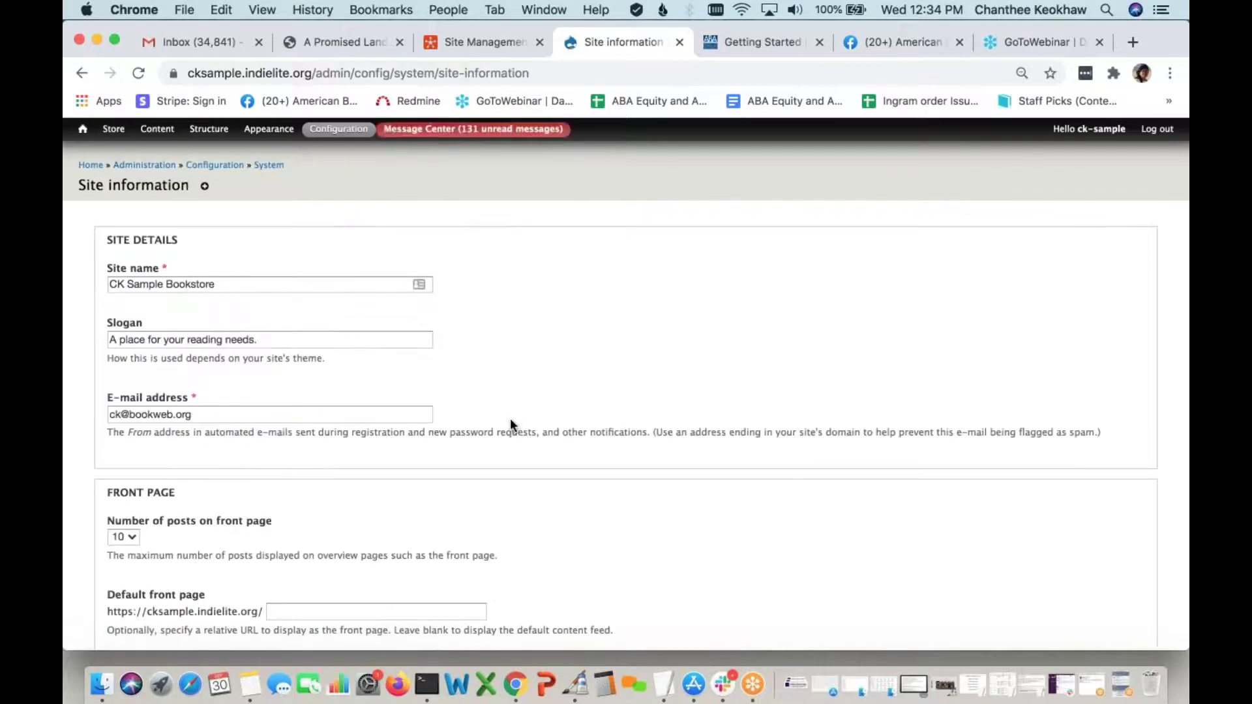
Save the Site information settings (403 page node/1, 404 page node/2) and return home
scroll(510, 424, down, 1)
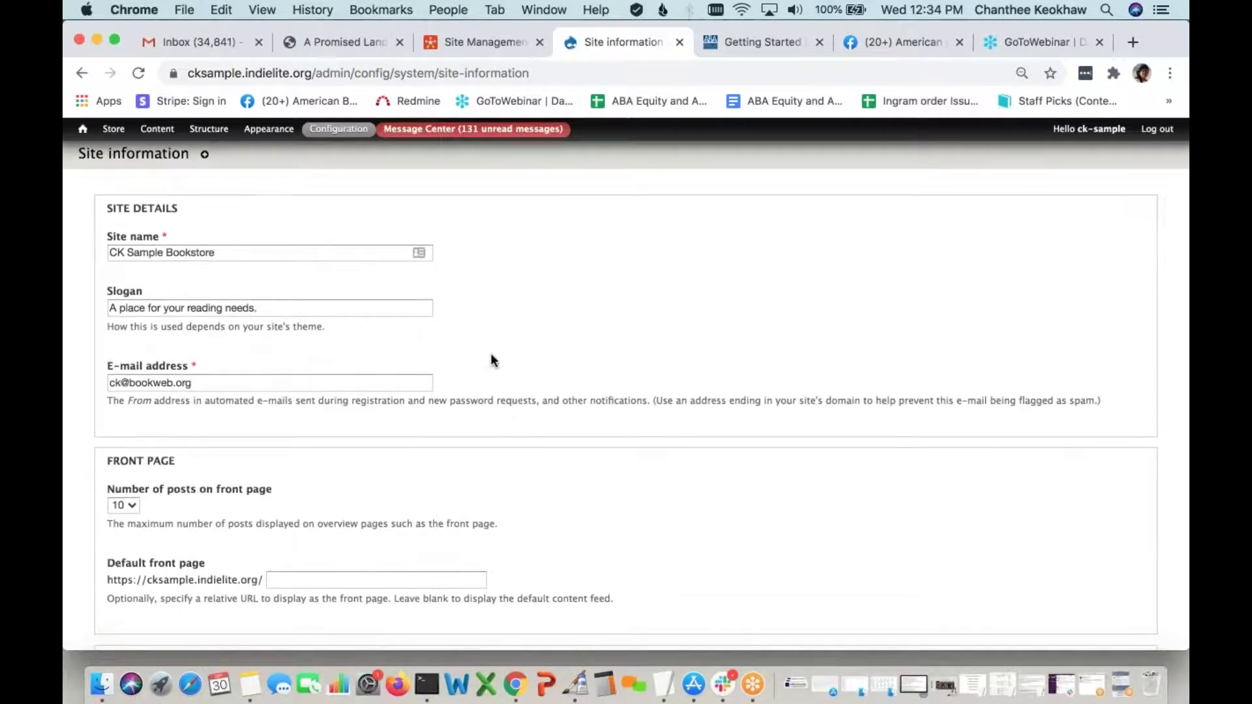
scroll(494, 358, down, 1)
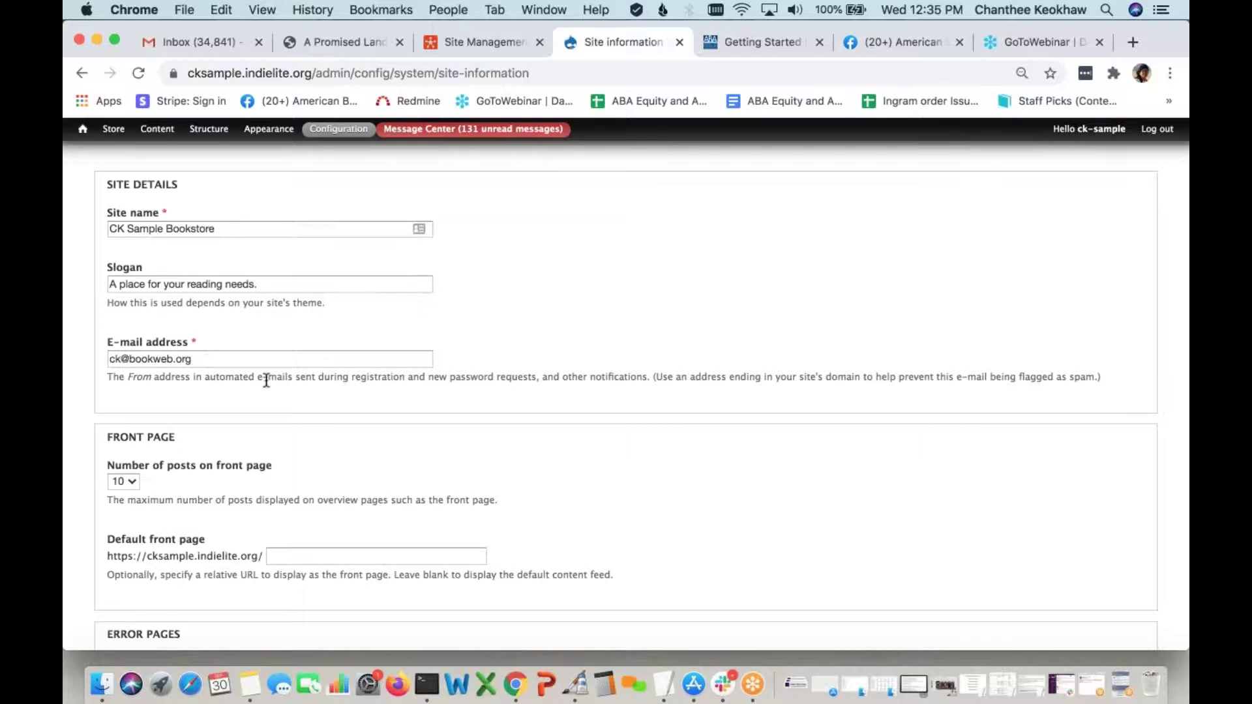
scroll(260, 396, down, 5)
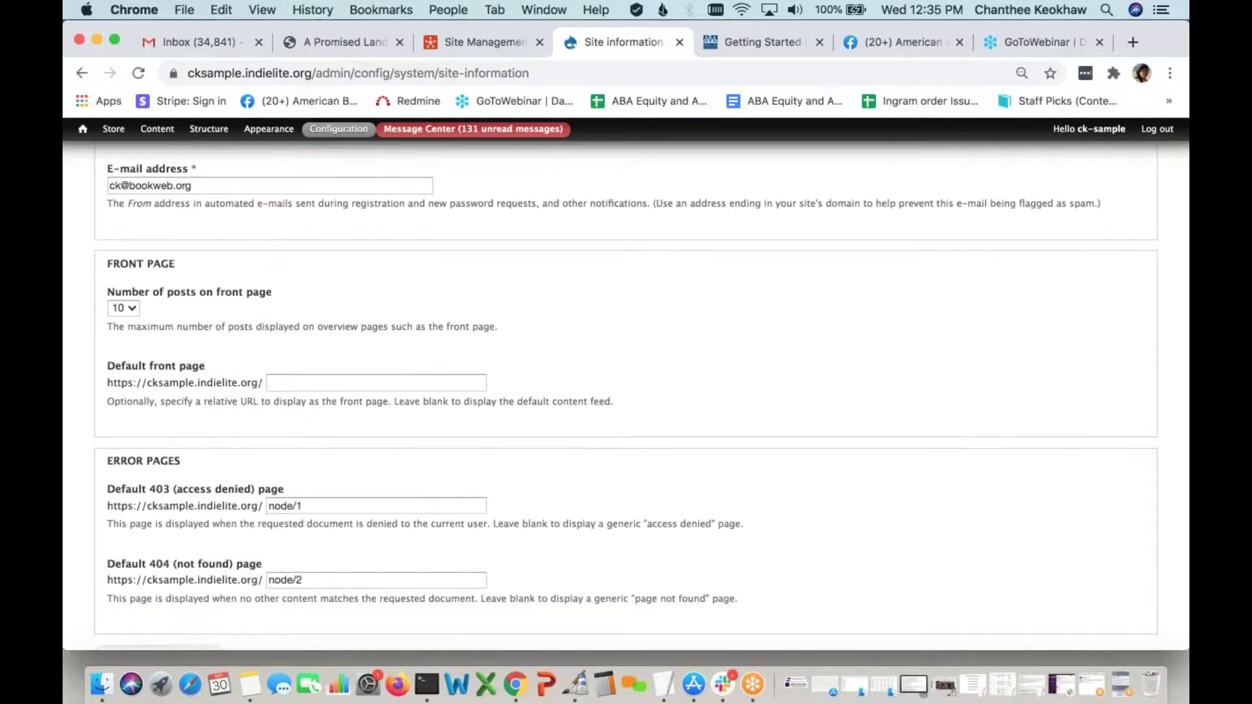
click(199, 589)
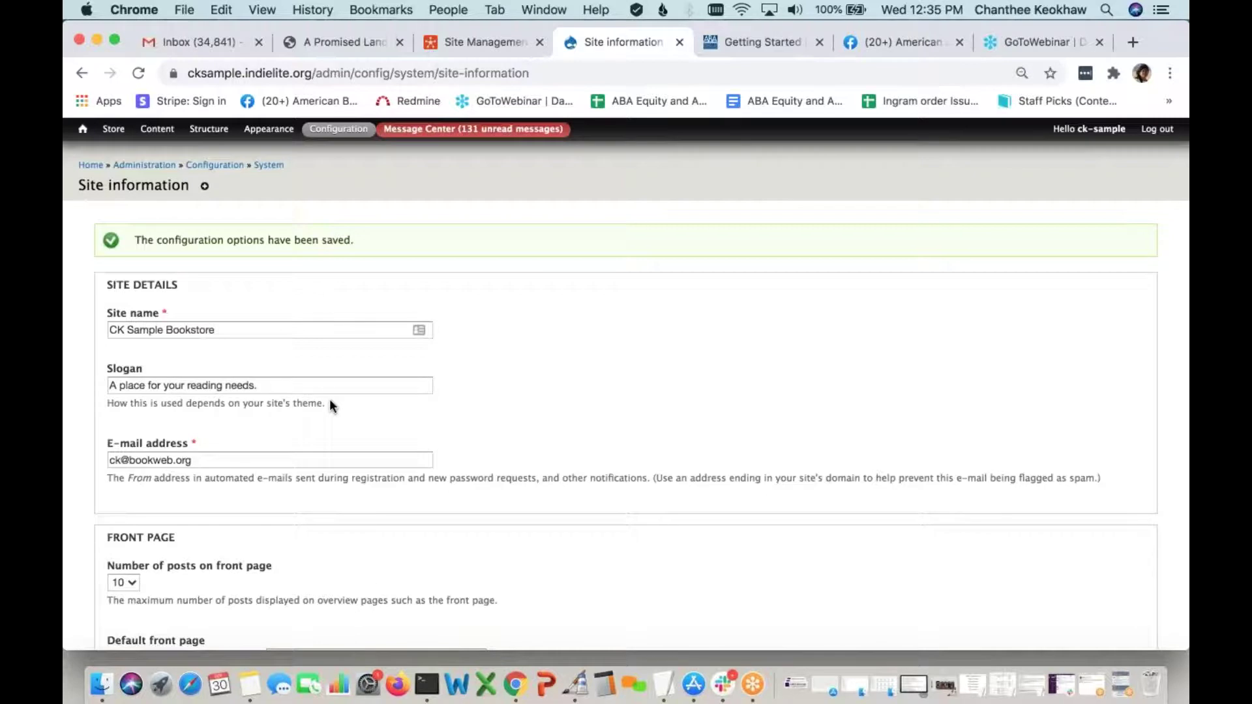
click(88, 164)
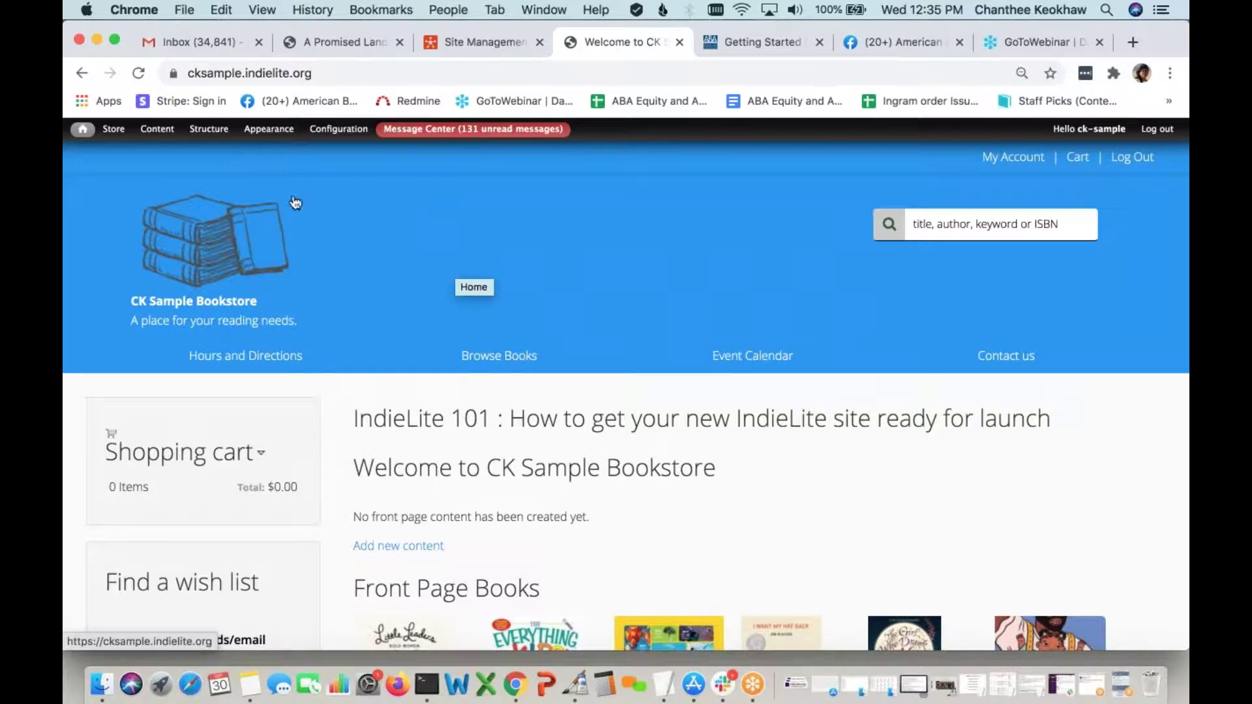
Open the IndieLite theme's Appearance settings, showing the Blue color set values
click(277, 136)
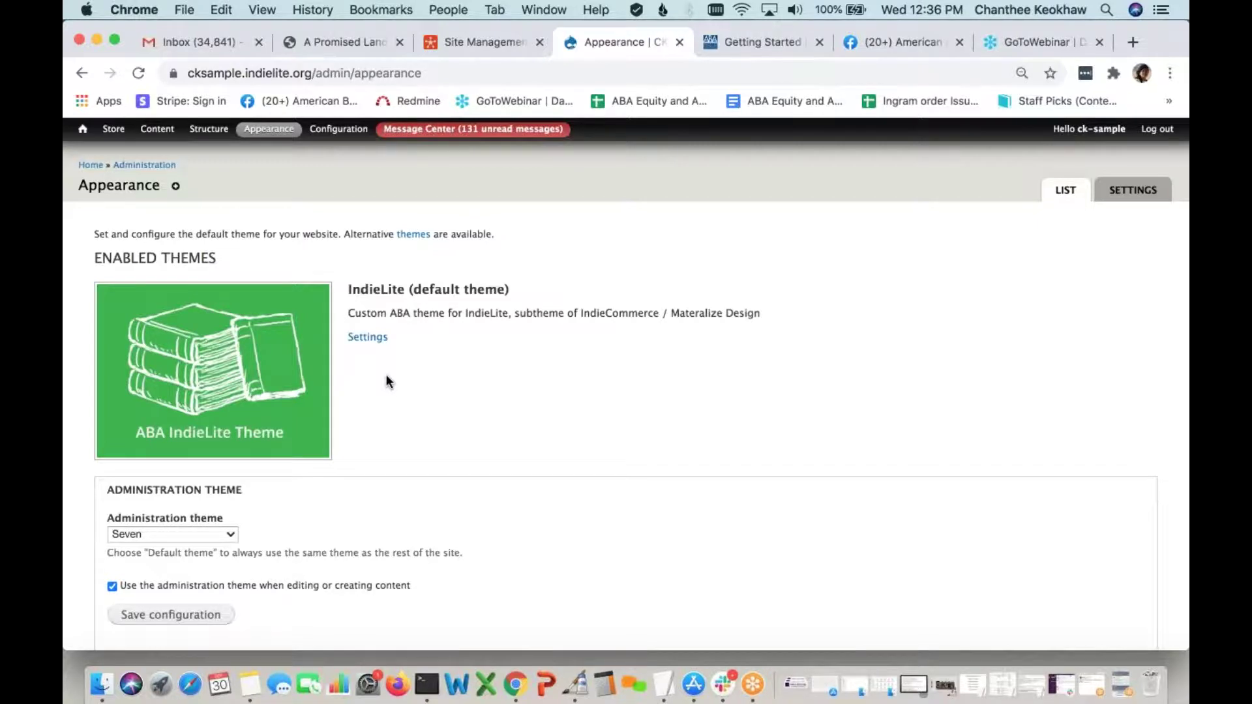
click(377, 338)
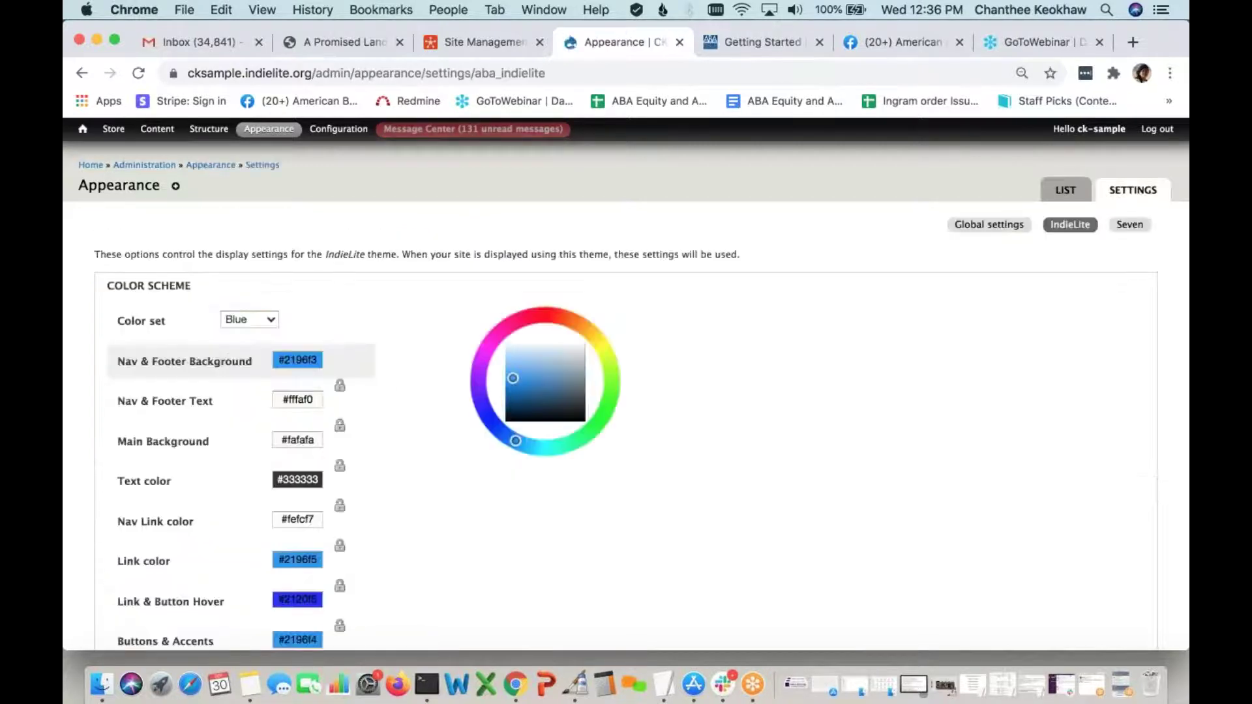
scroll(626, 391, down, 2)
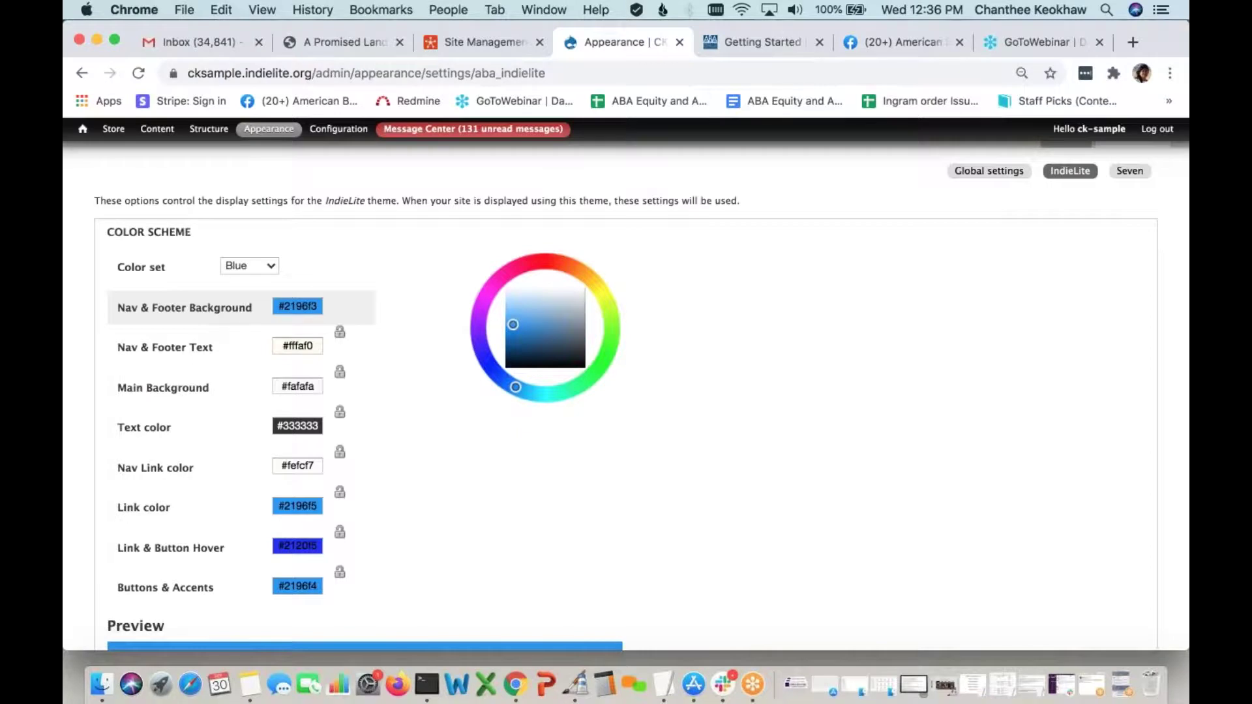
scroll(208, 357, down, 1)
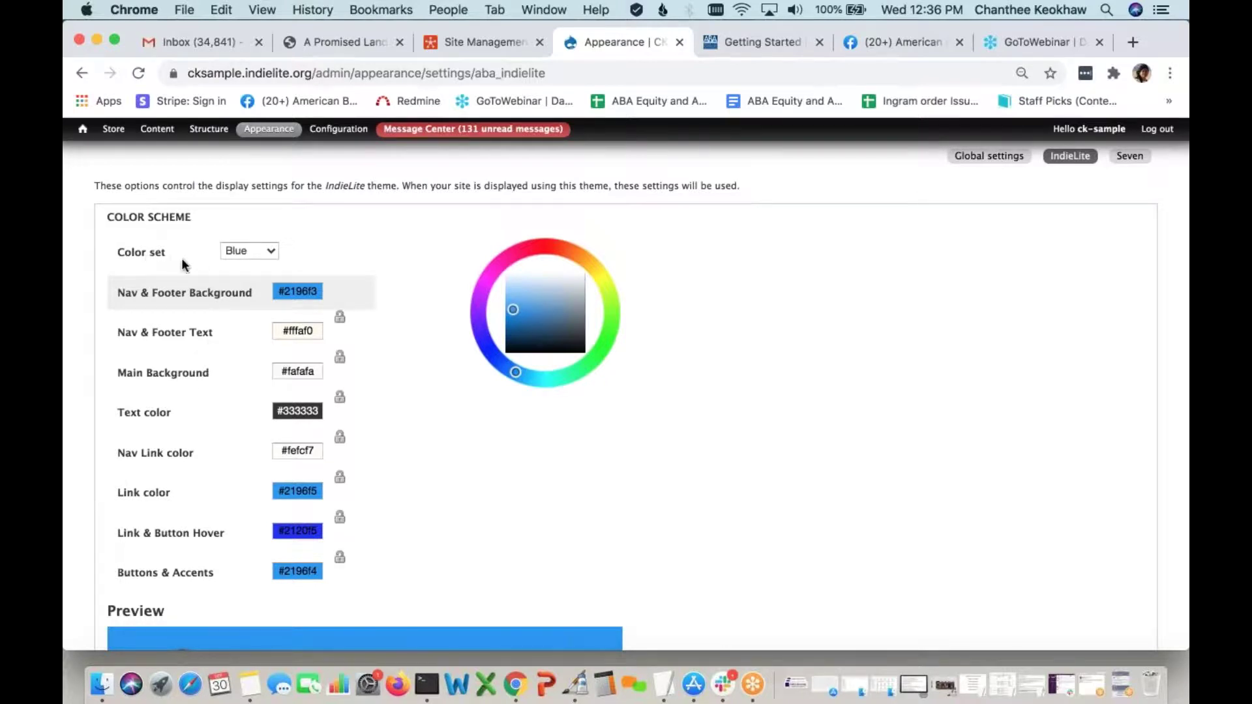
Switch the theme's colour set to Purple and review the colour fields
click(267, 252)
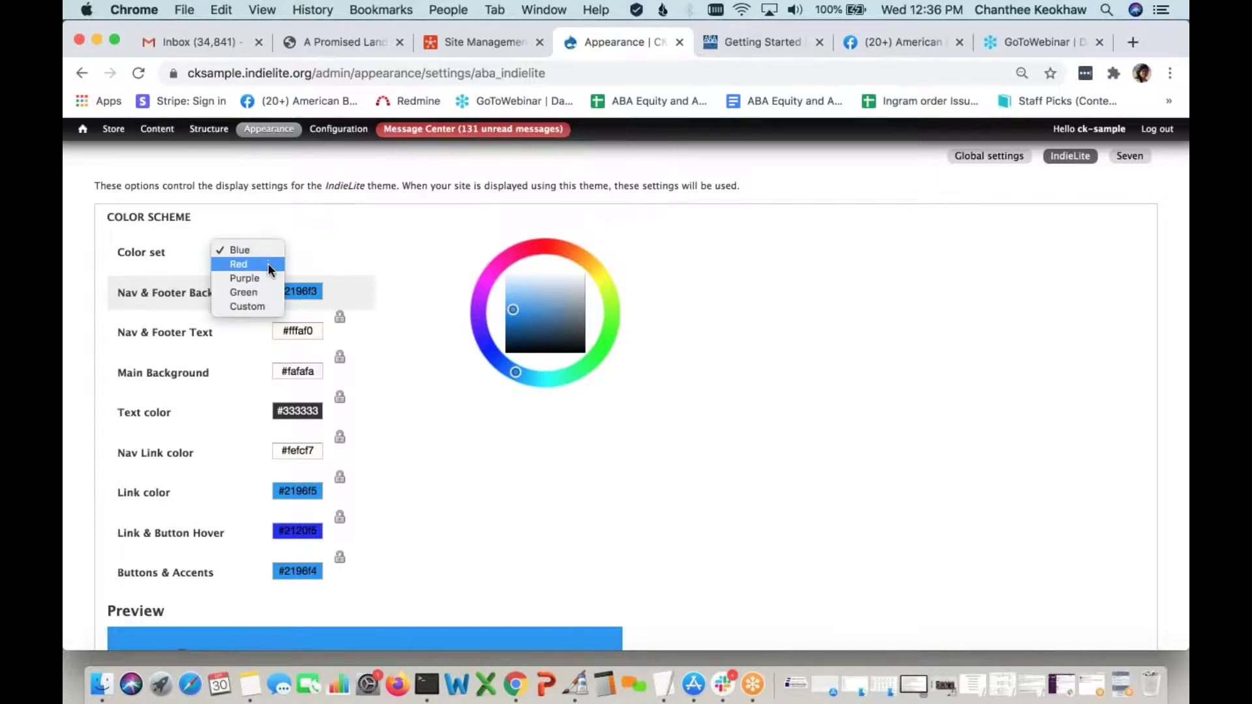
click(264, 278)
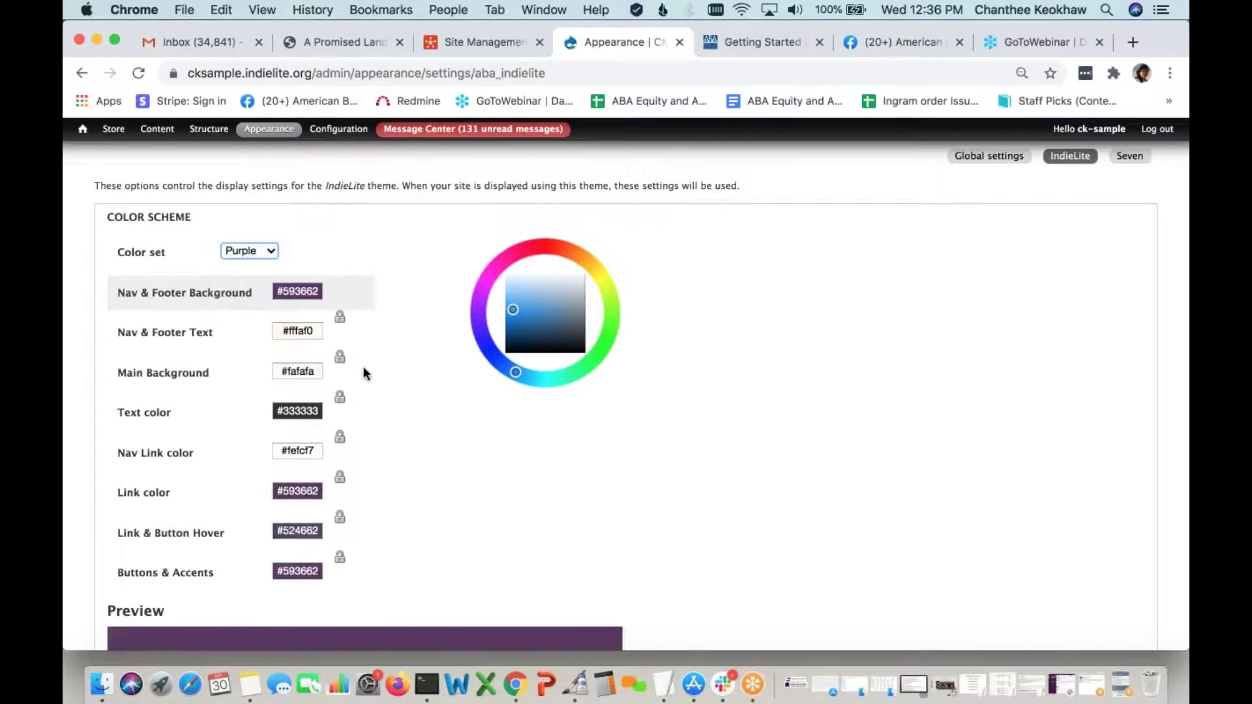
scroll(364, 374, down, 3)
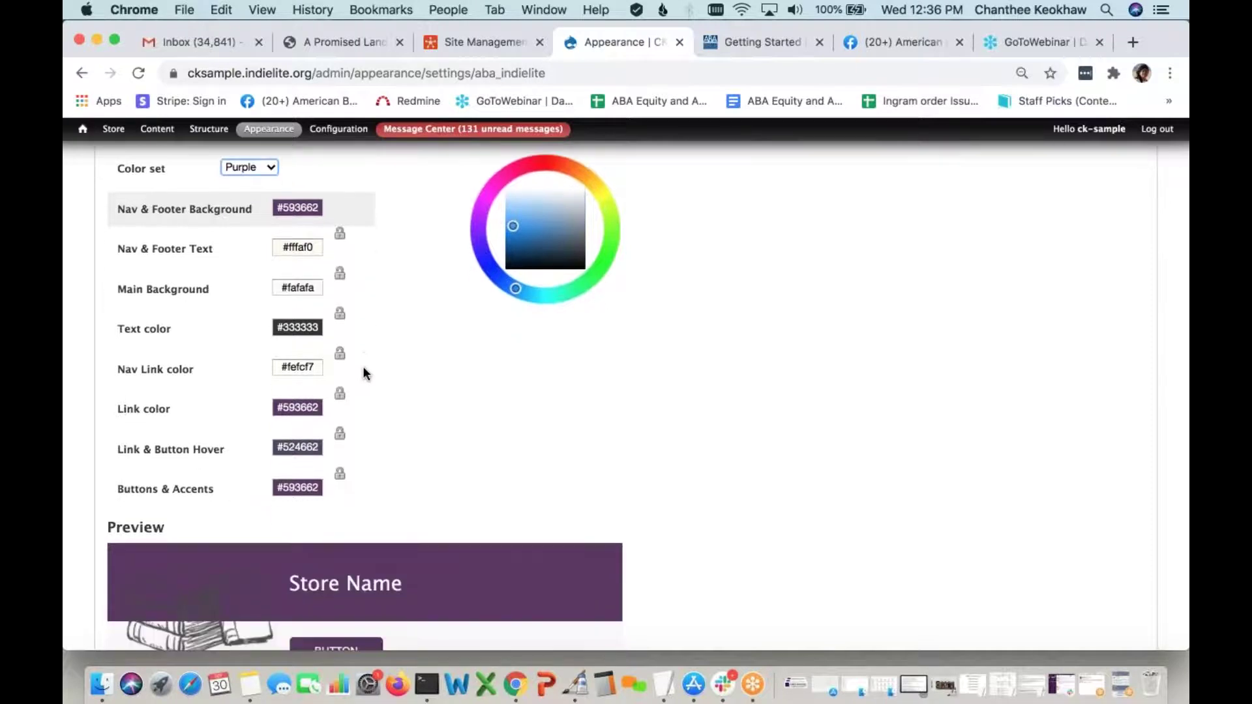
scroll(363, 374, down, 5)
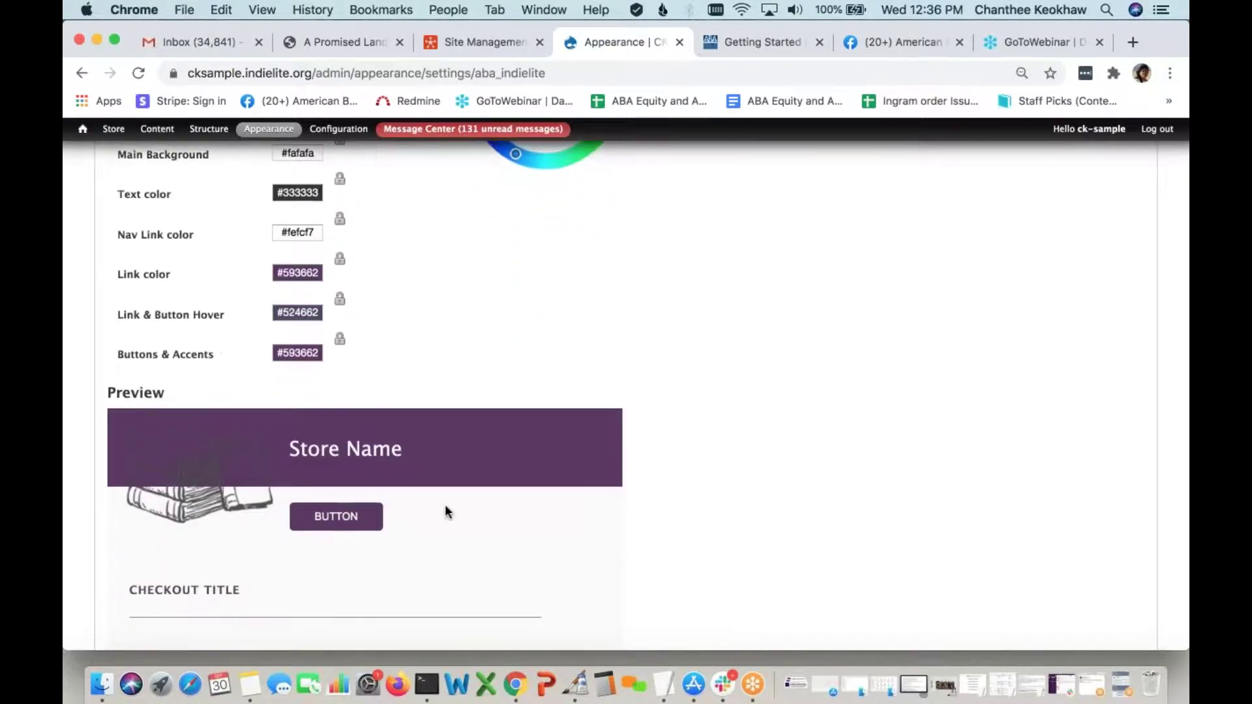
scroll(445, 511, down, 5)
scroll(448, 392, up, 2)
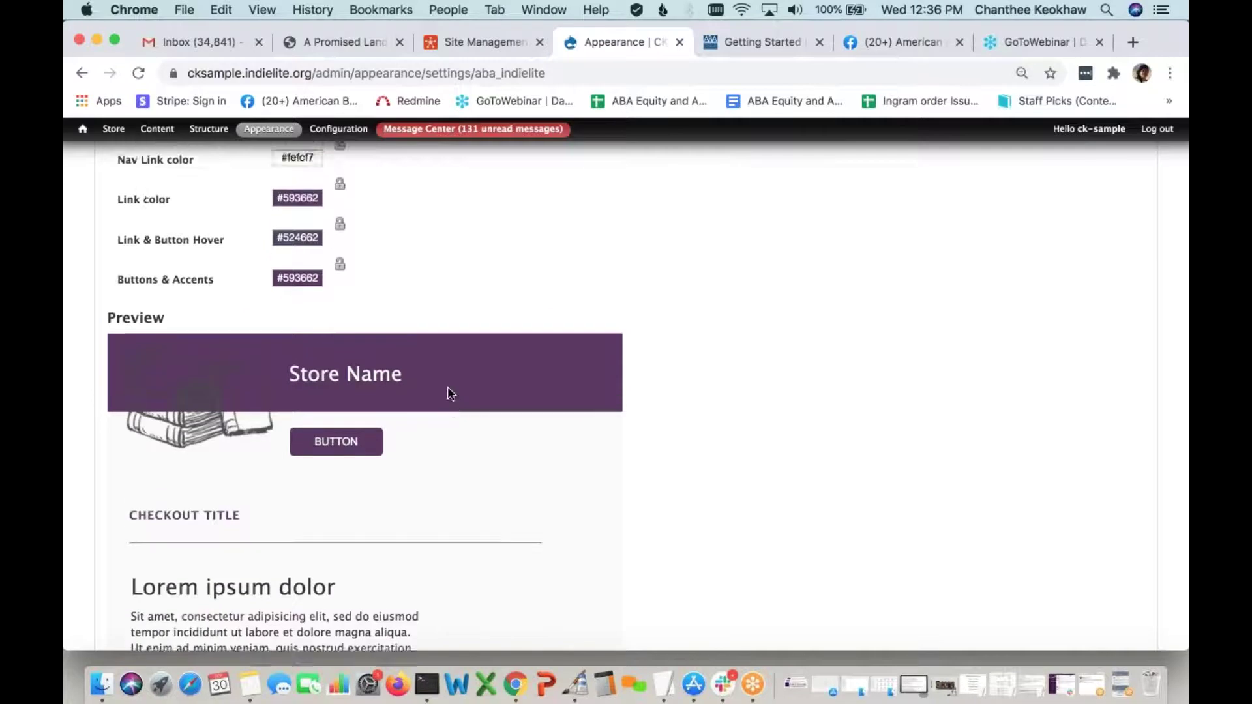
scroll(448, 386, up, 7)
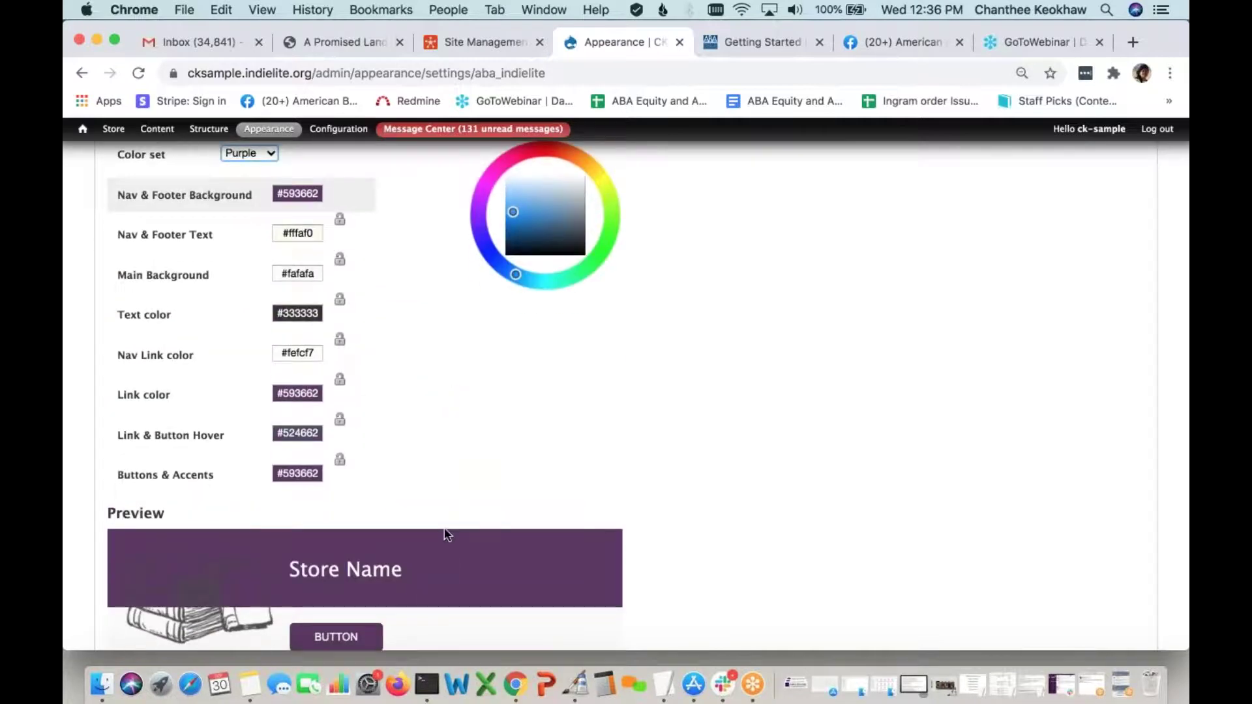
scroll(448, 535, down, 3)
scroll(448, 535, up, 4)
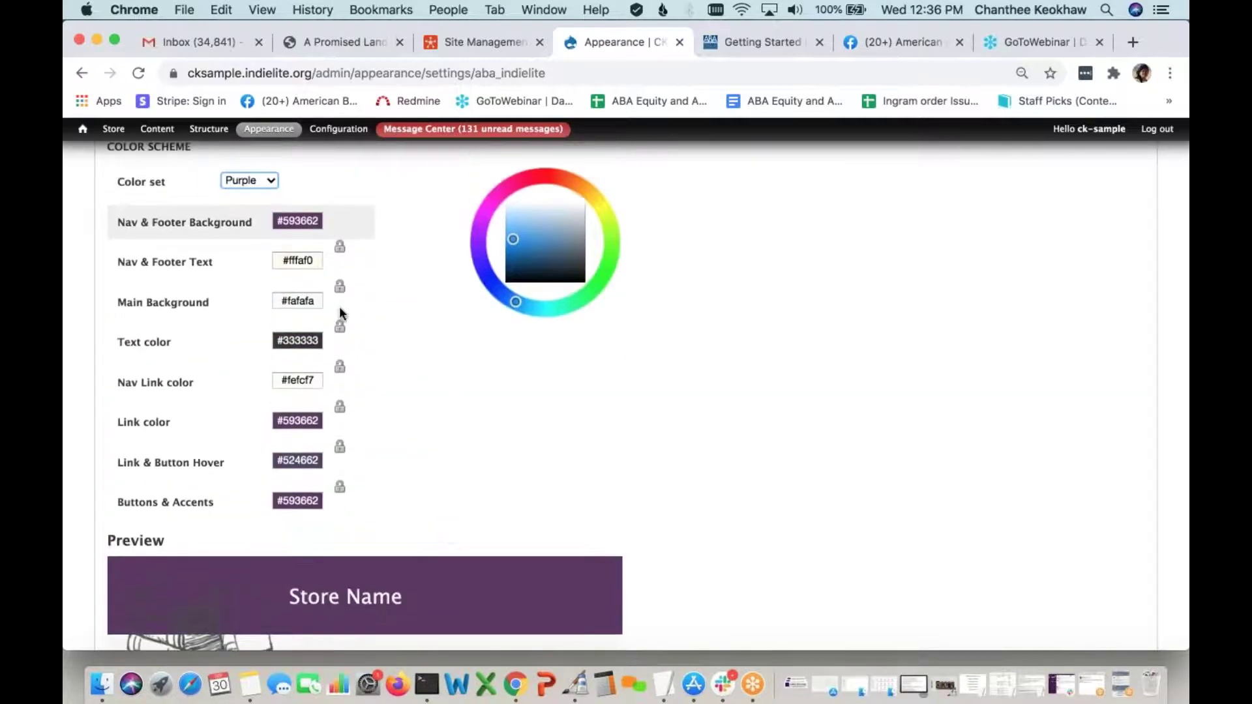
Set Nav & Footer Background to muted purple #9c85a2
click(322, 225)
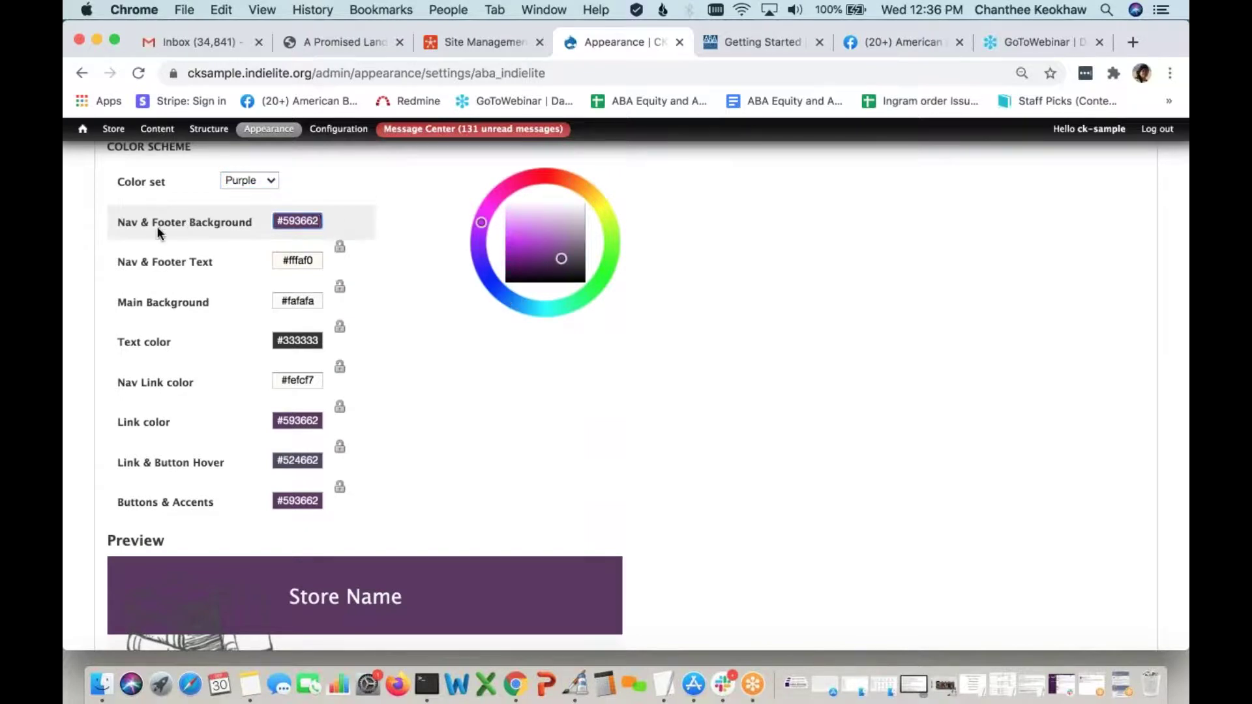
click(581, 218)
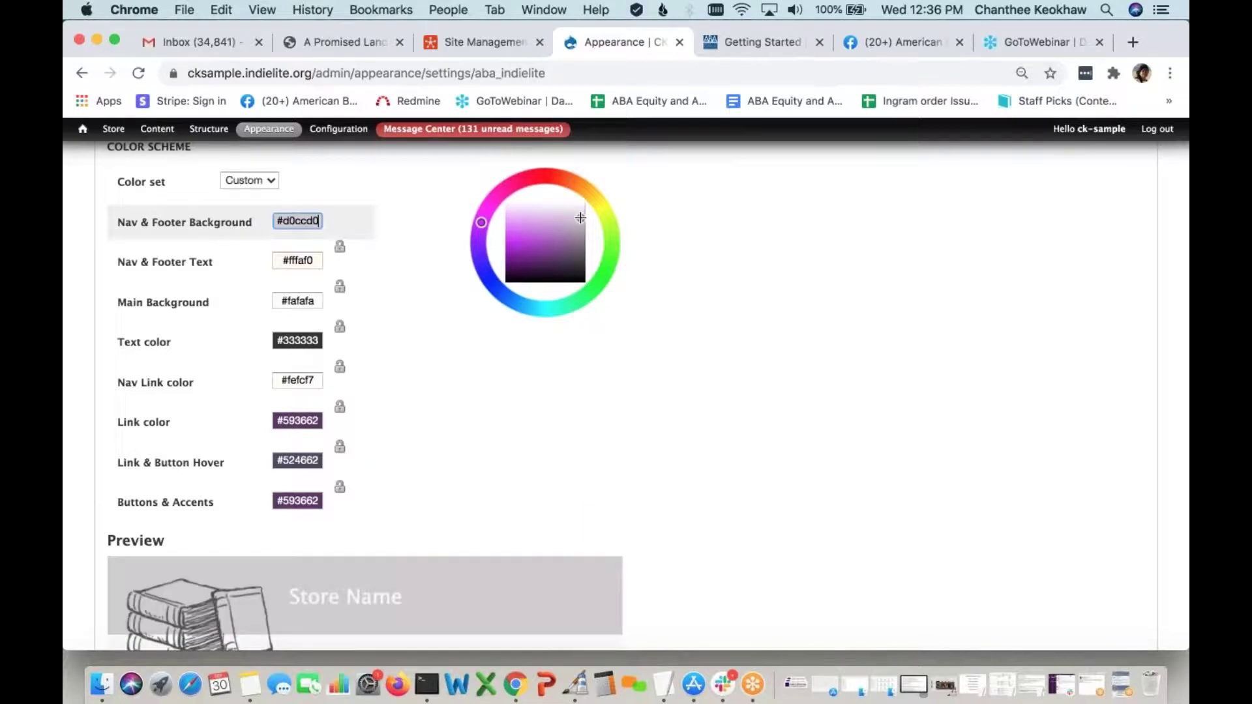
click(584, 243)
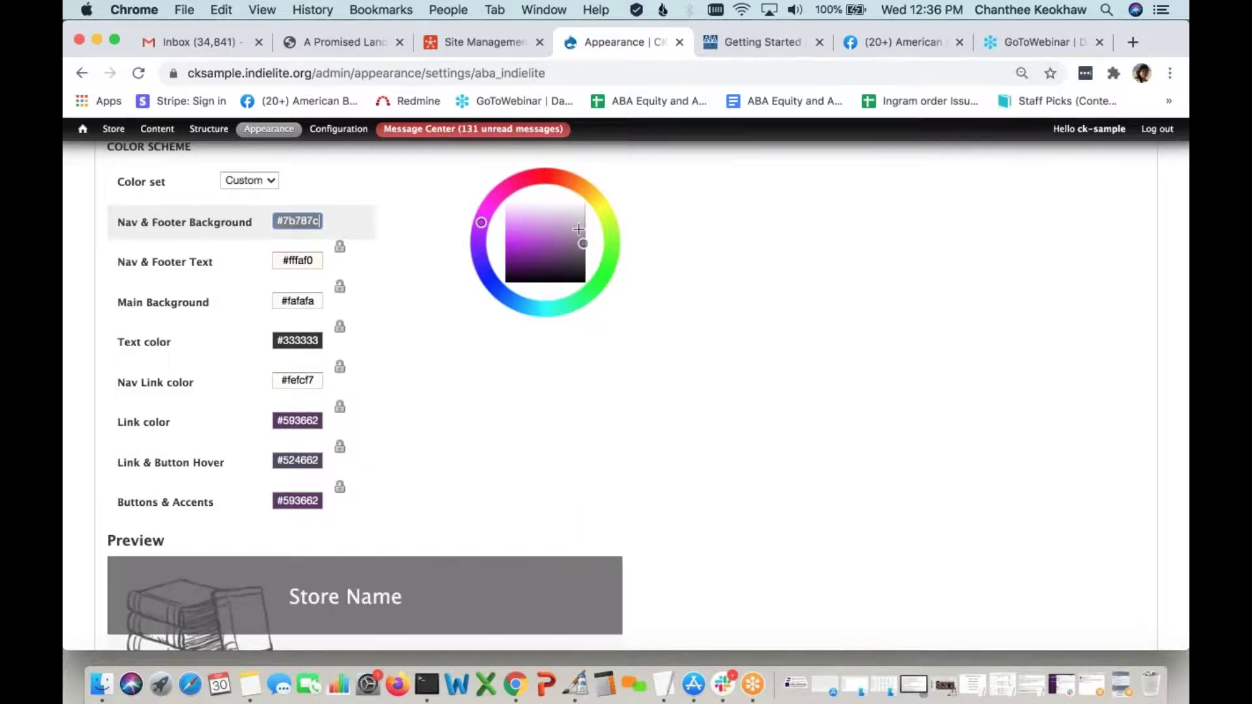
click(573, 236)
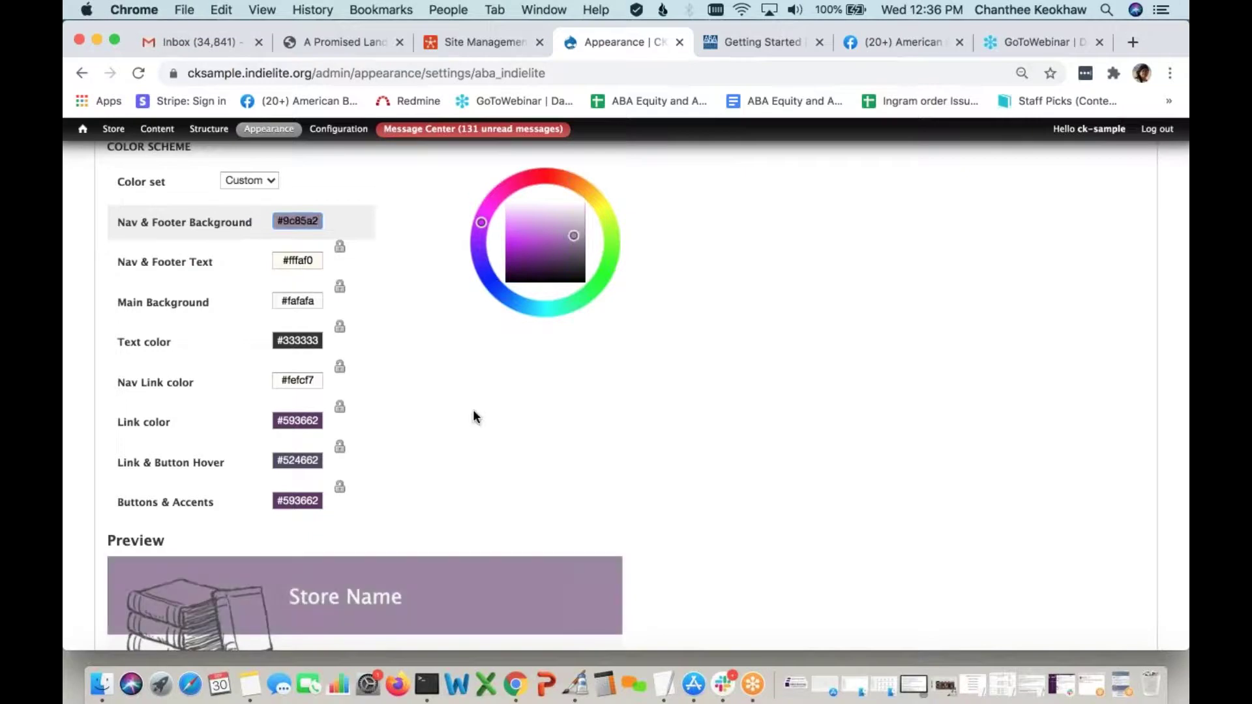
scroll(469, 457, down, 5)
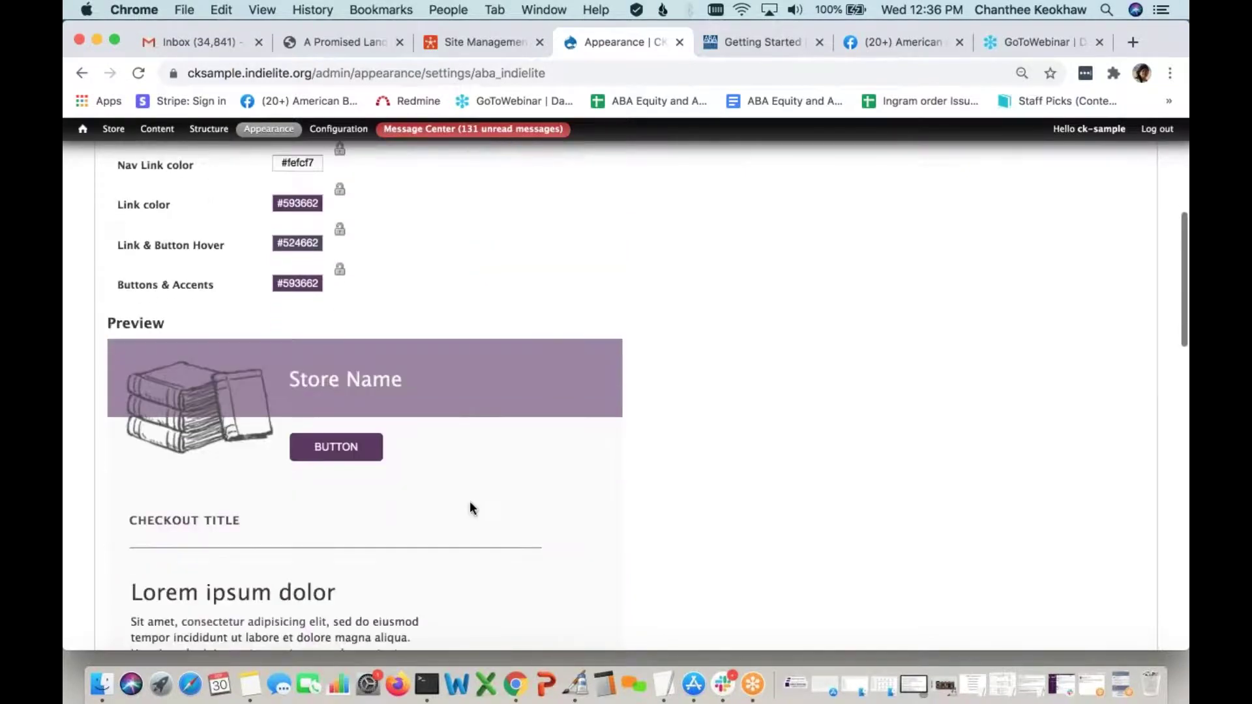
scroll(471, 508, up, 2)
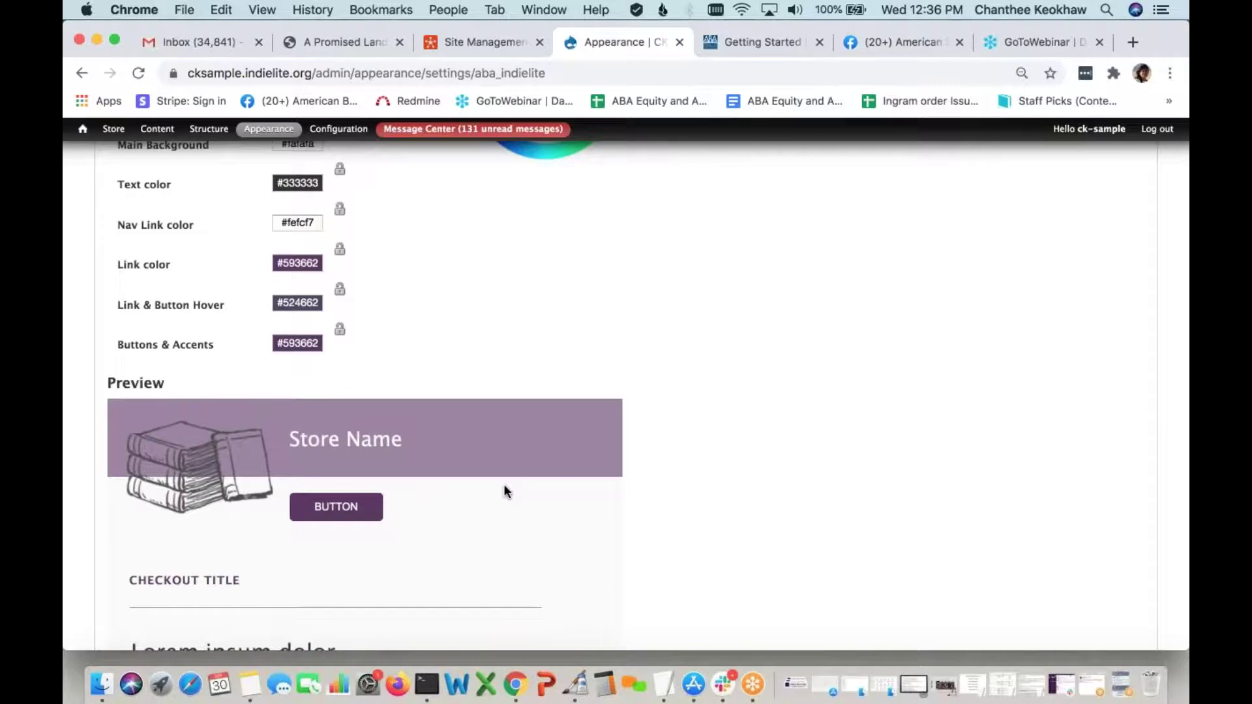
scroll(505, 490, up, 5)
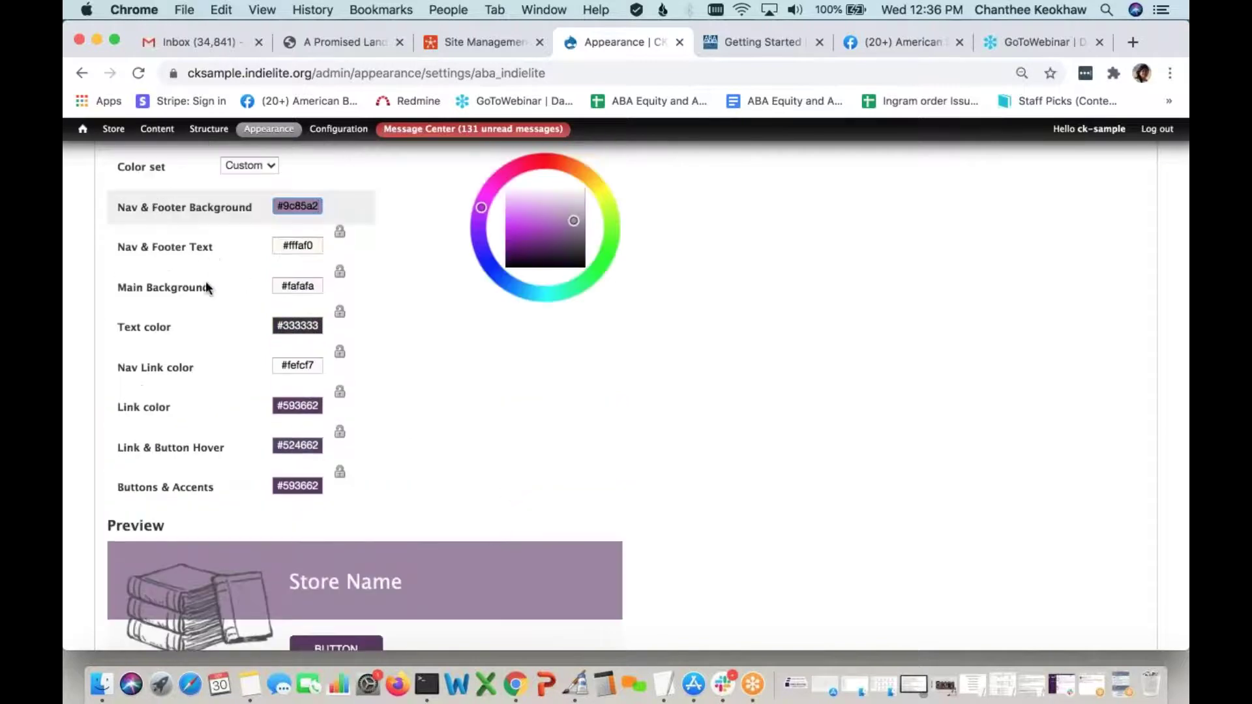
Replace the text colour #333333 with 000000 and check the footer preview
drag(321, 334, 284, 336)
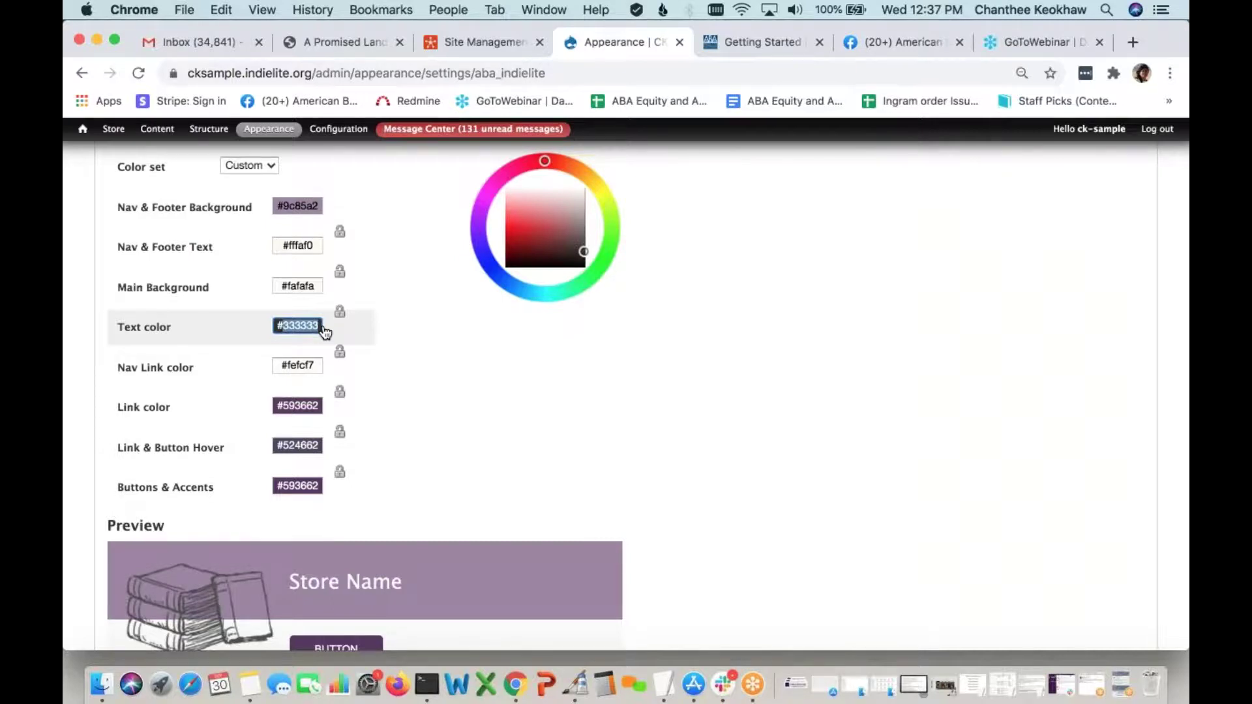
text(000000)
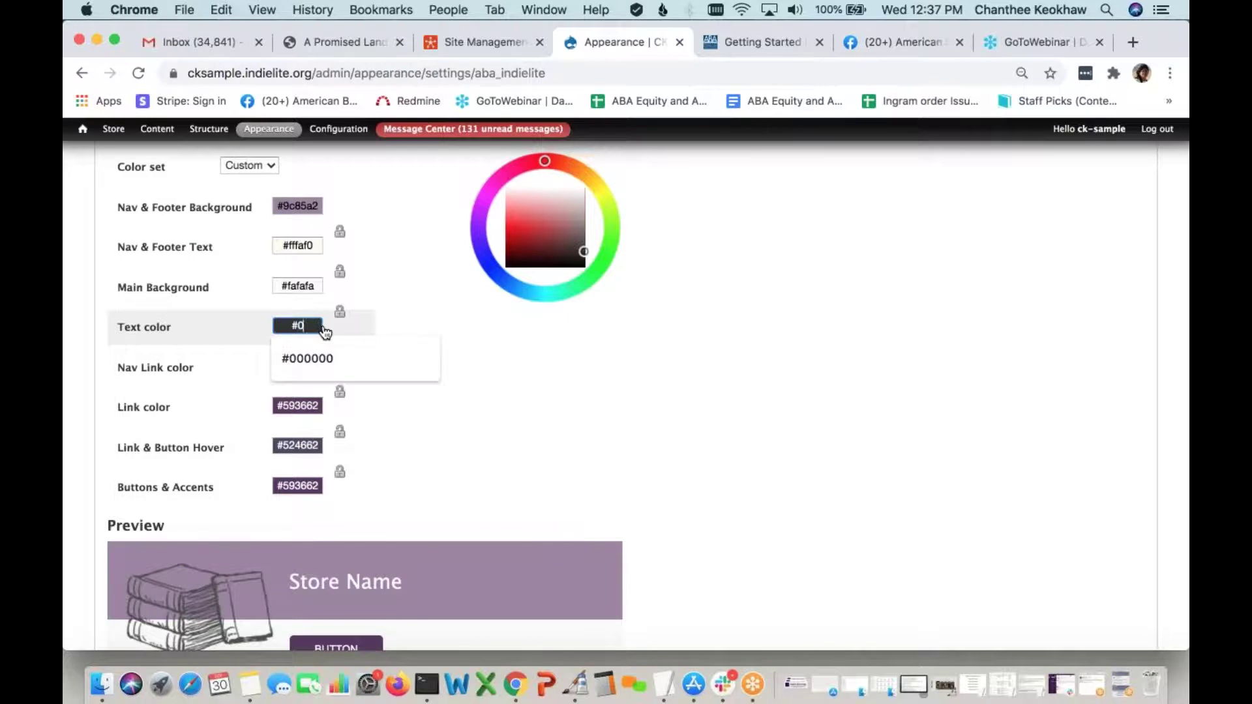
click(446, 337)
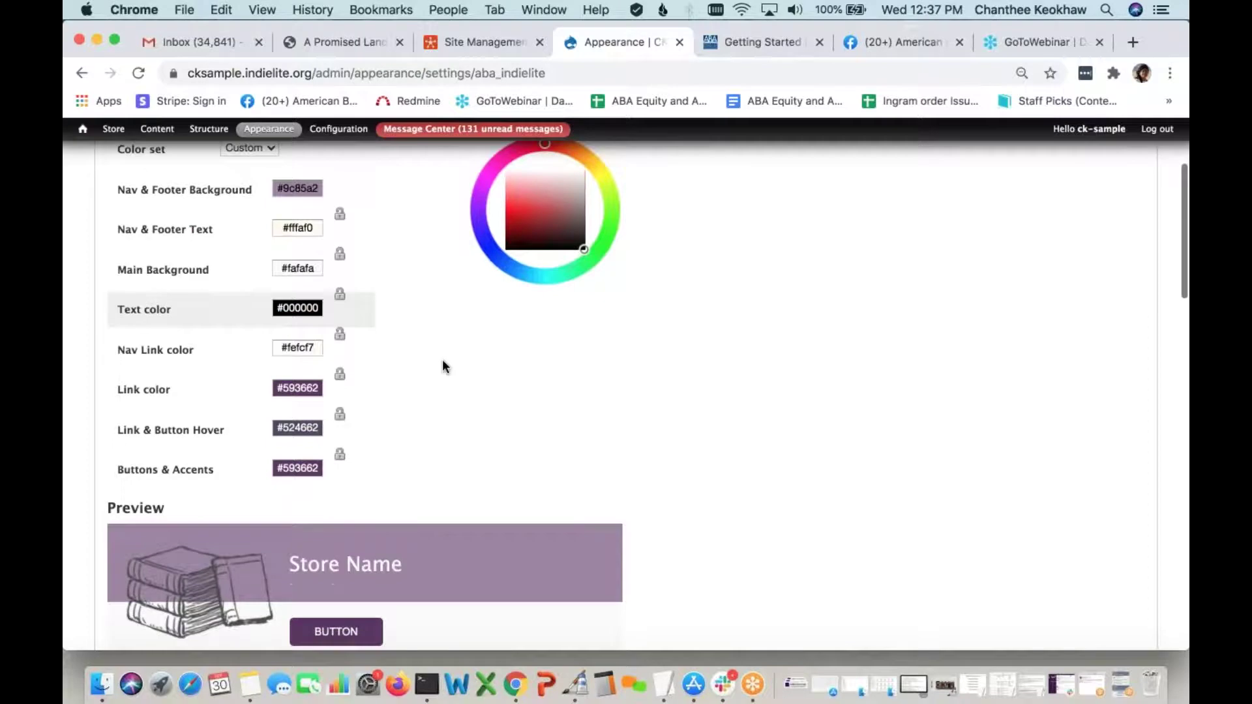
scroll(442, 359, up, 2)
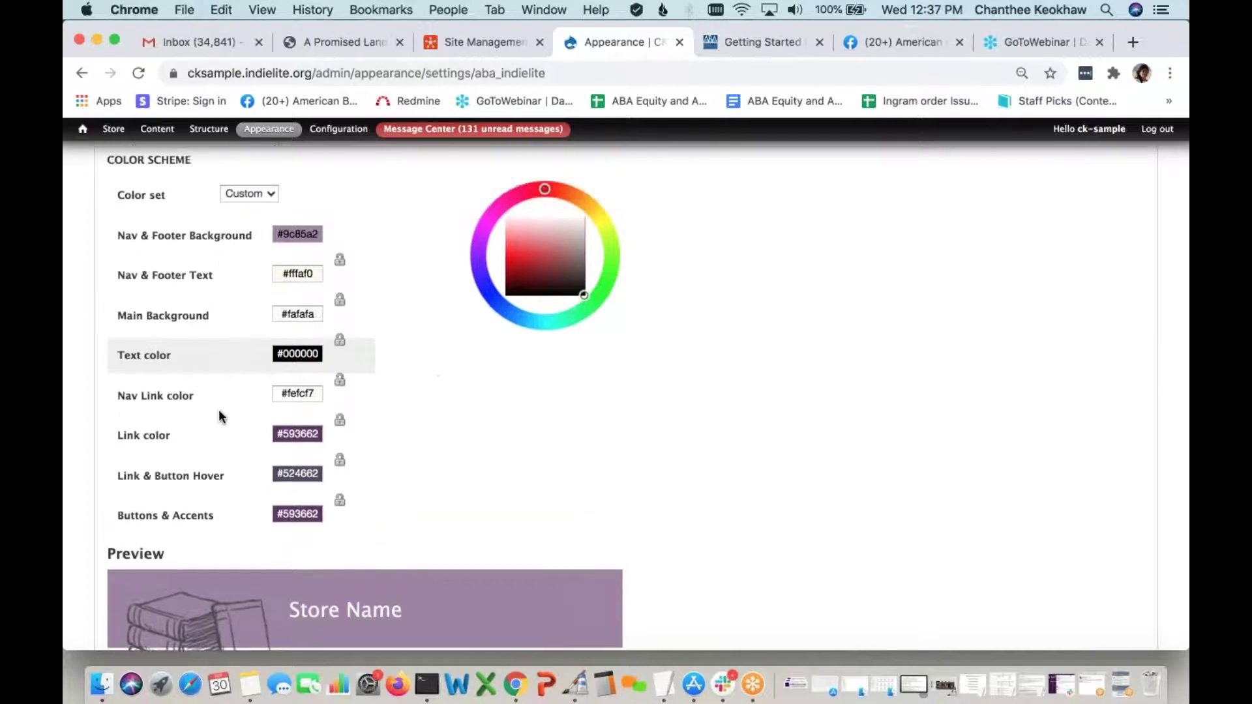
scroll(218, 409, down, 3)
scroll(430, 363, down, 3)
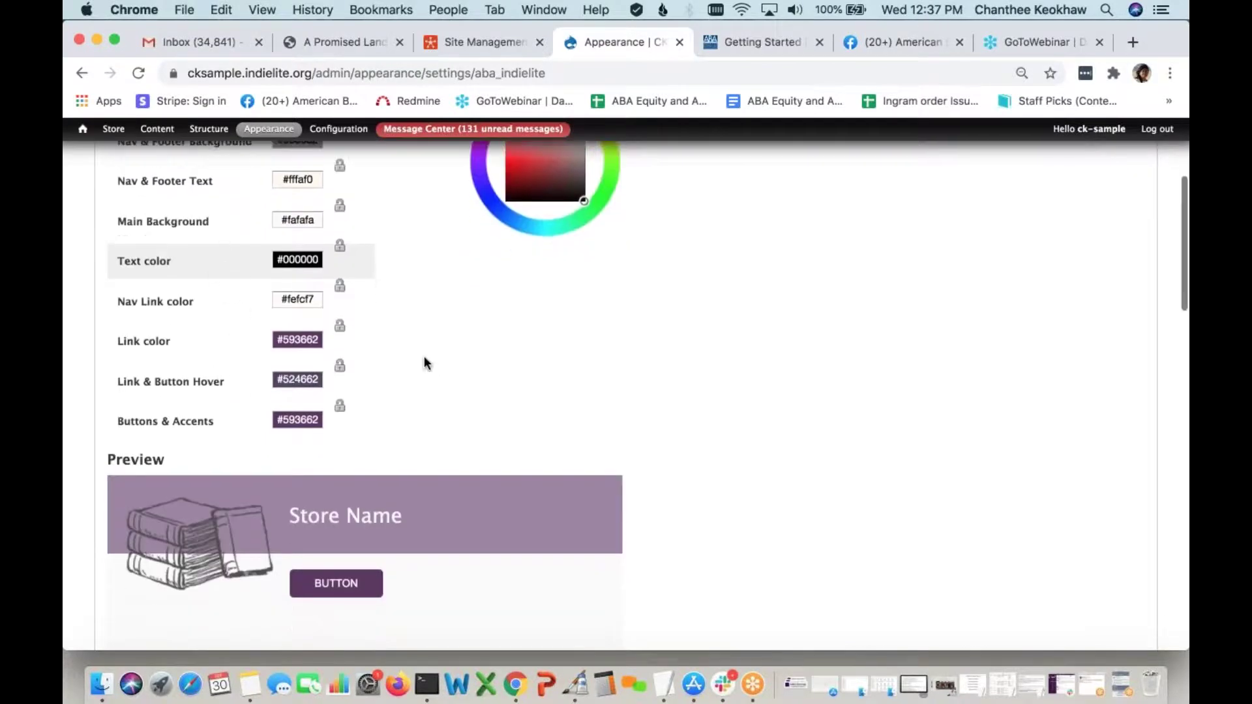
scroll(514, 428, down, 7)
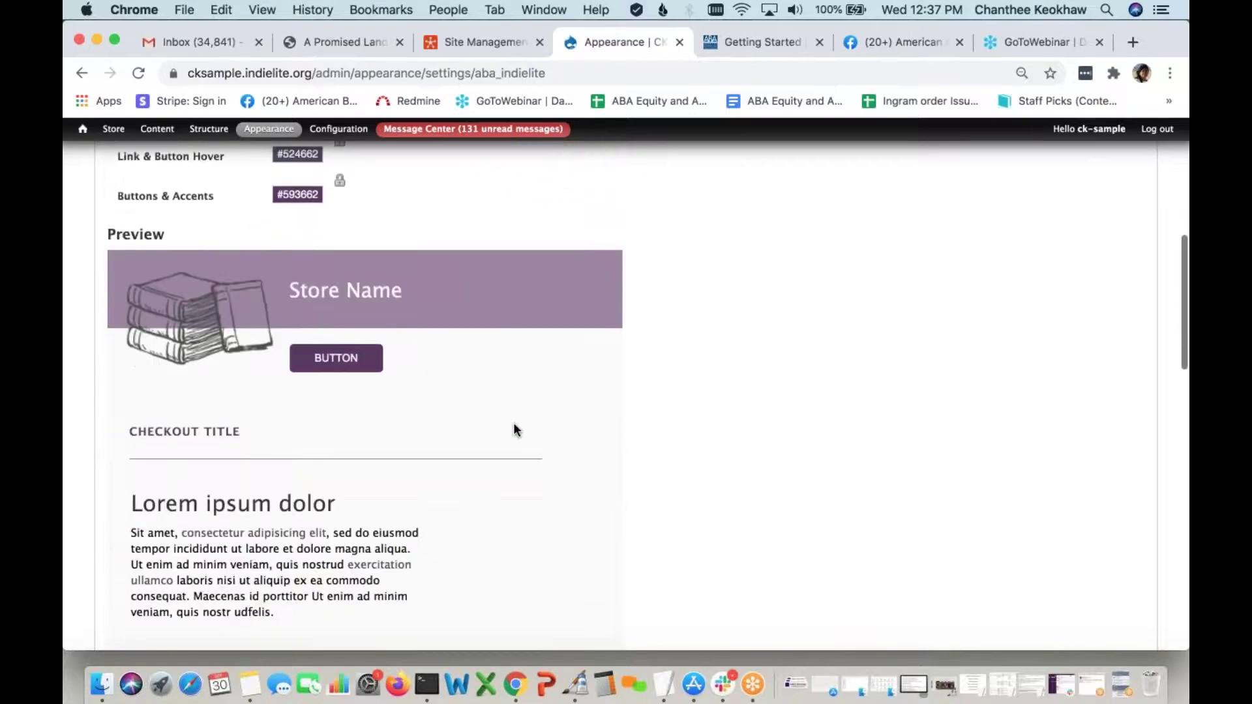
scroll(447, 471, down, 10)
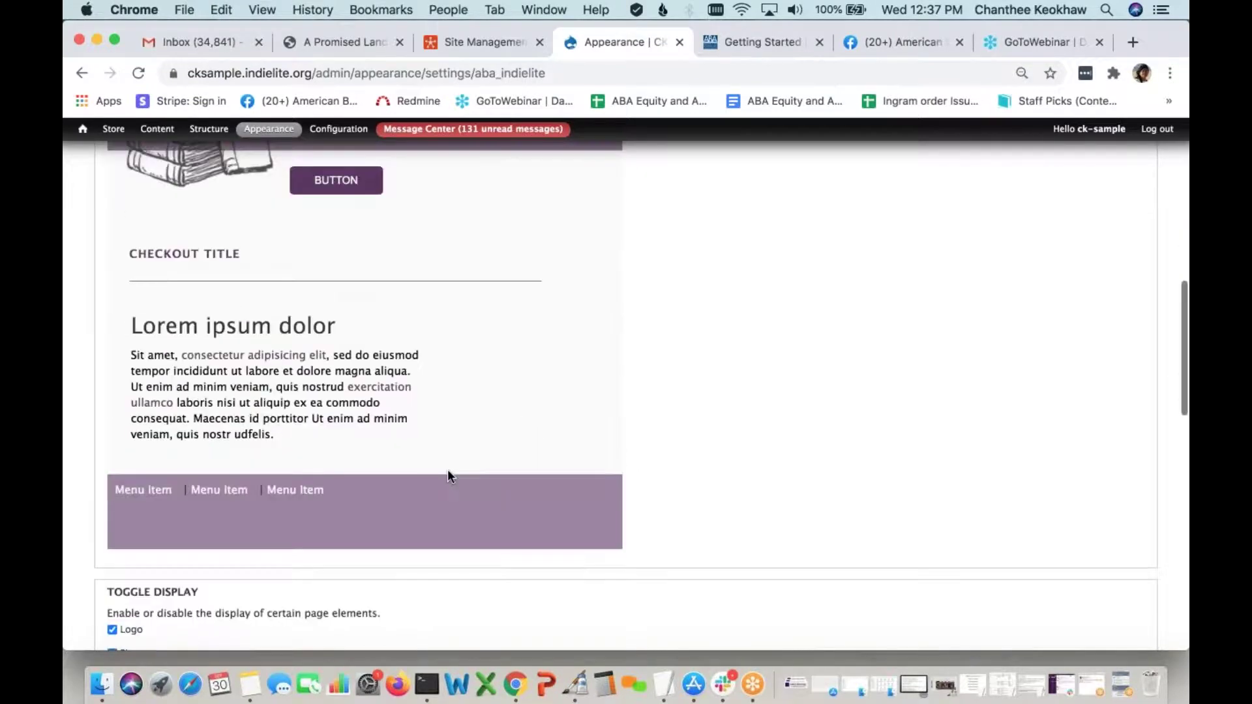
scroll(448, 471, down, 5)
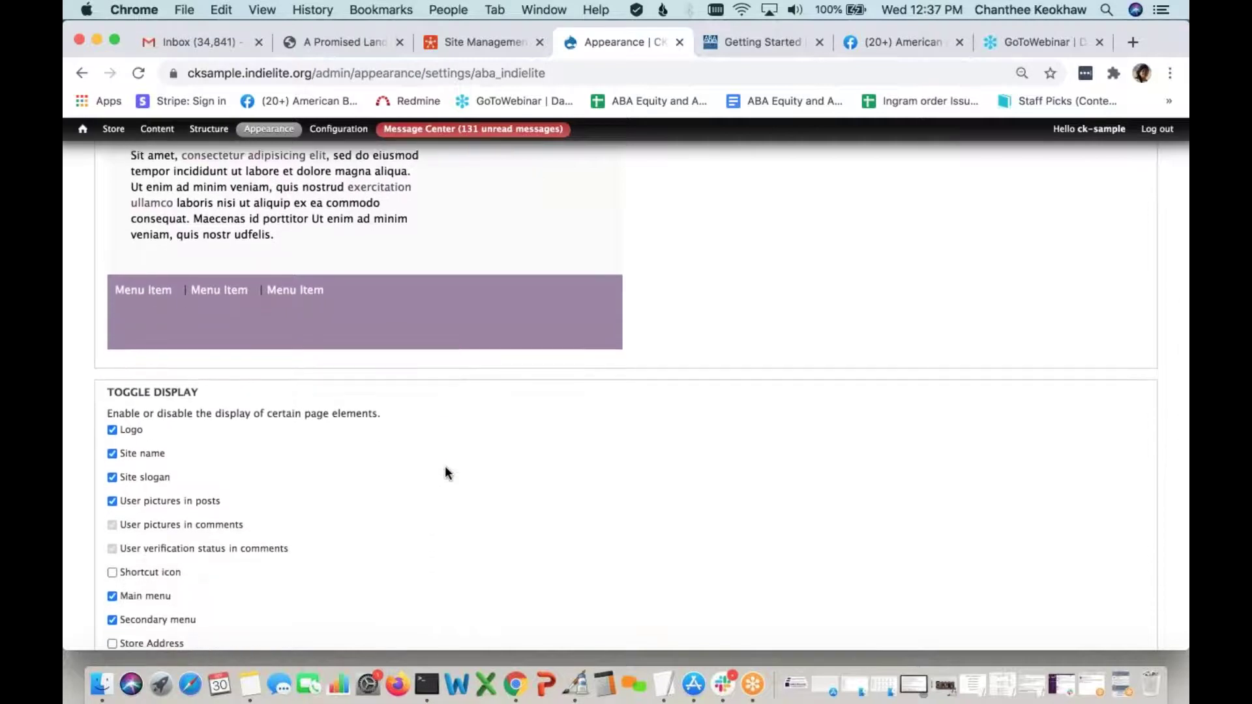
Turn off Site name and Site slogan under Toggle Display, keeping logo and menus on
scroll(446, 471, down, 2)
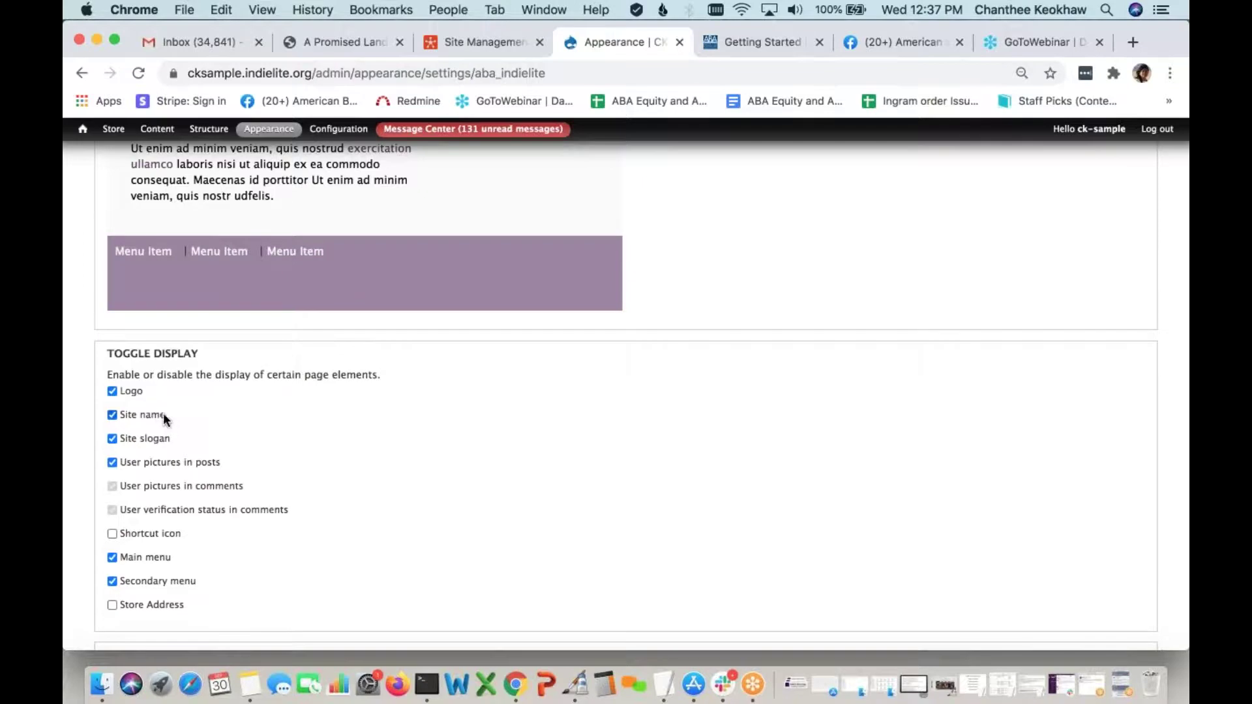
scroll(163, 413, down, 1)
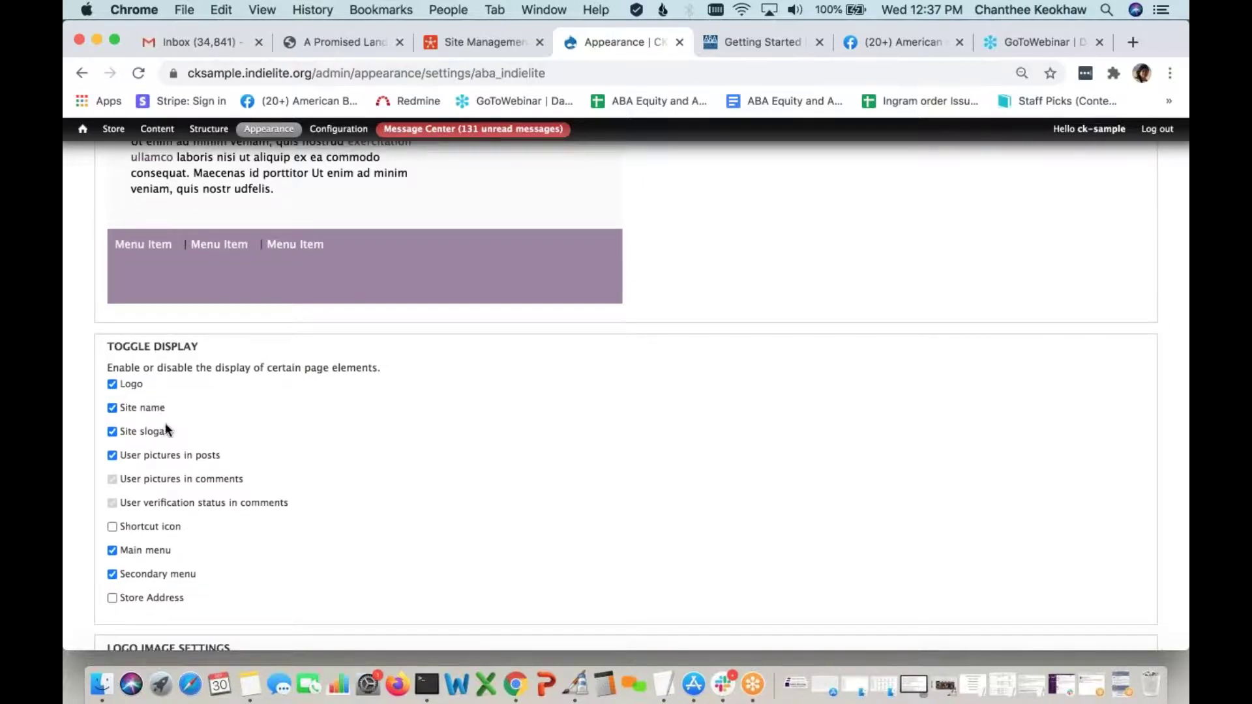
click(112, 408)
click(113, 432)
scroll(205, 436, down, 4)
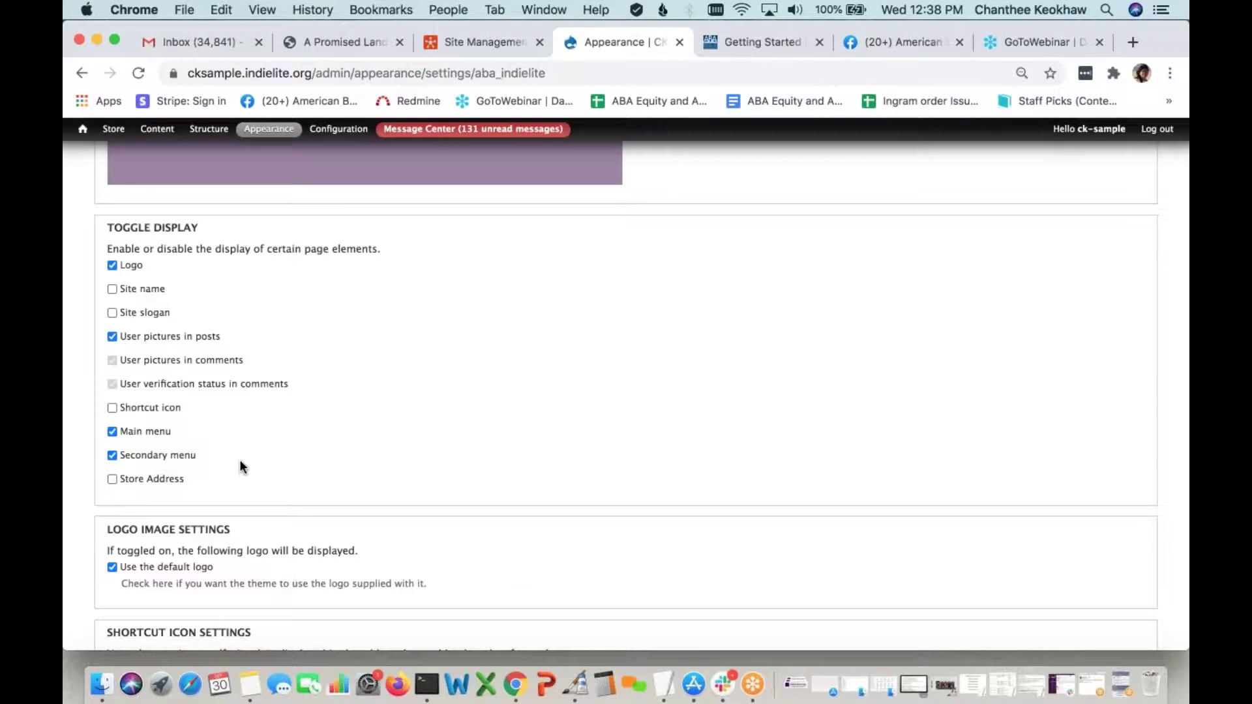
scroll(240, 462, down, 2)
scroll(241, 462, down, 1)
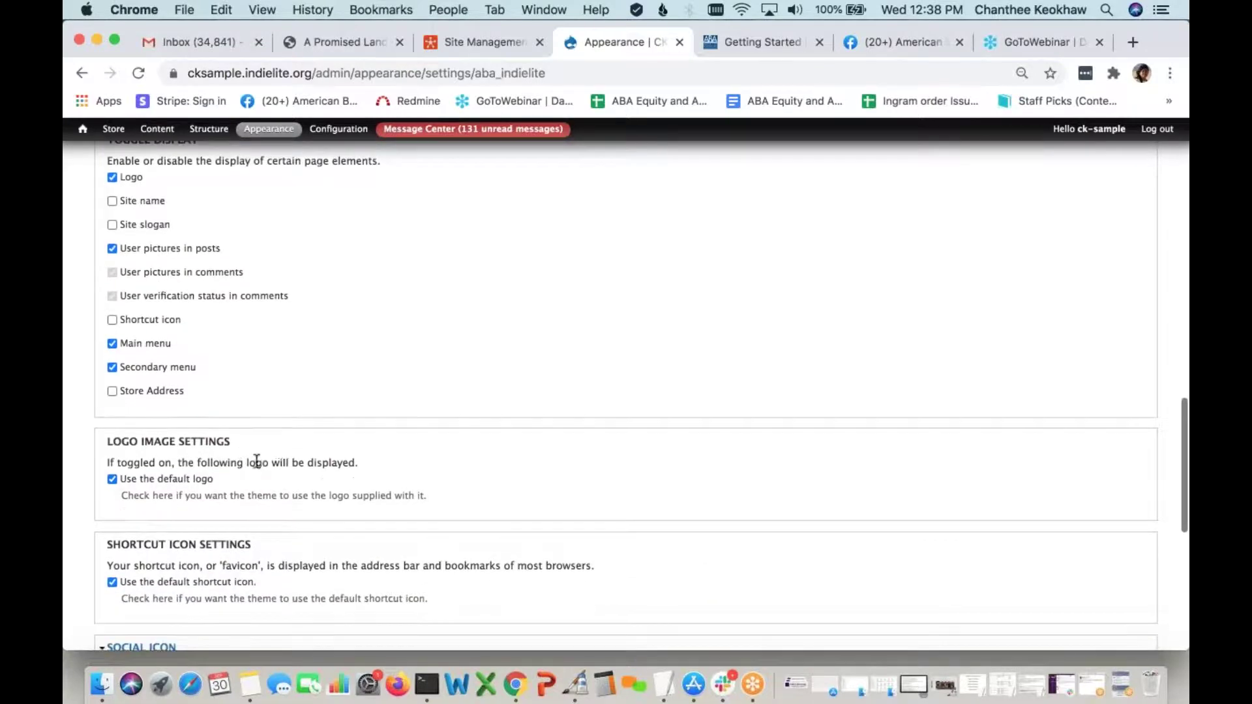
scroll(261, 462, down, 2)
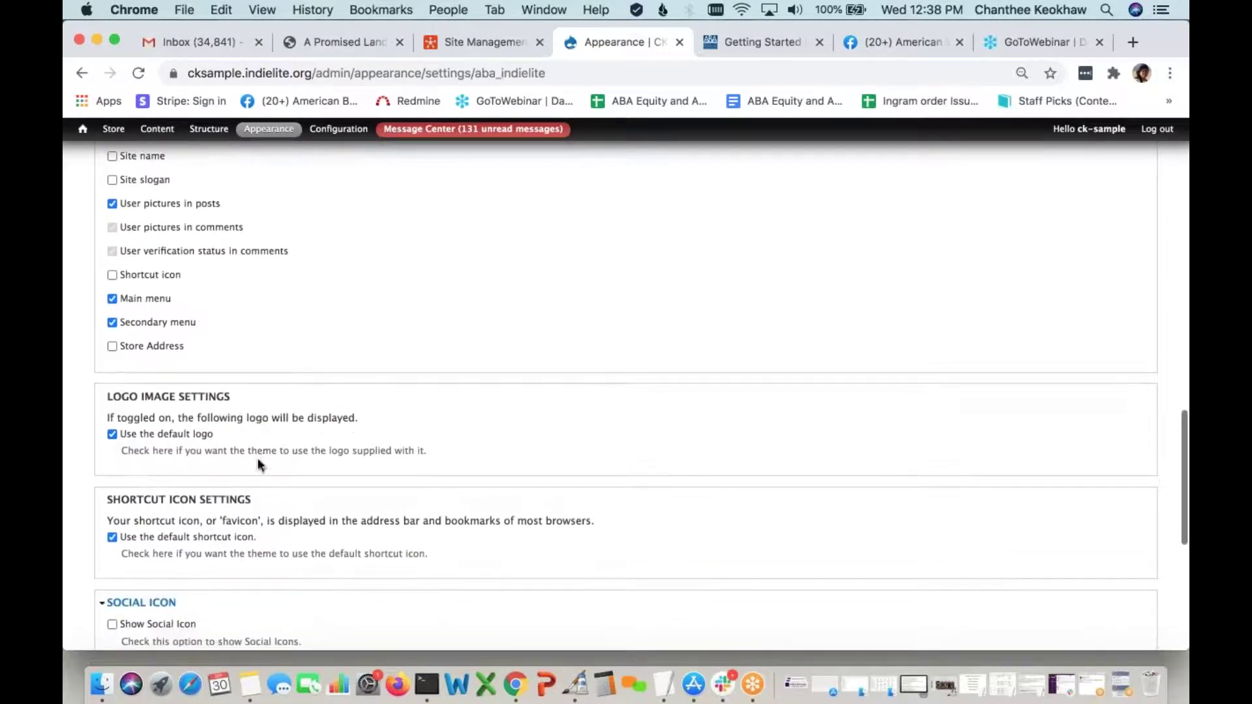
scroll(231, 436, down, 1)
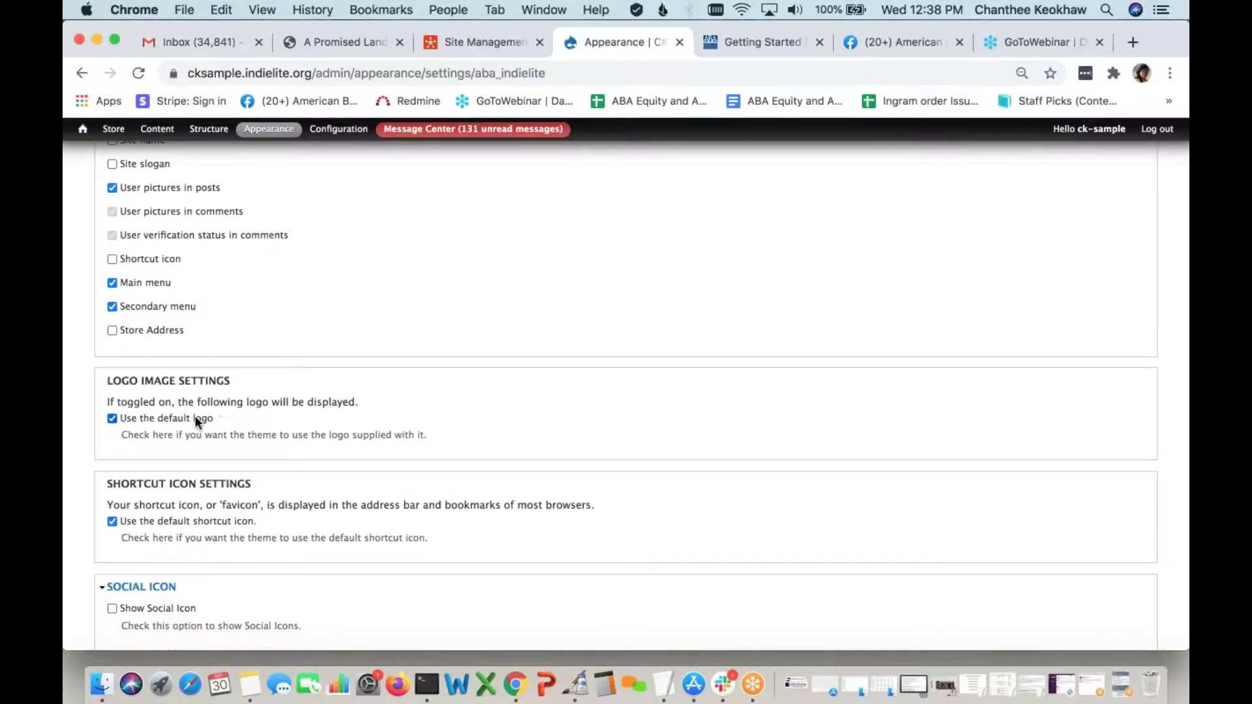
Disable the default logo and choose the black transparent IndieLite logo PNG for upload
click(116, 417)
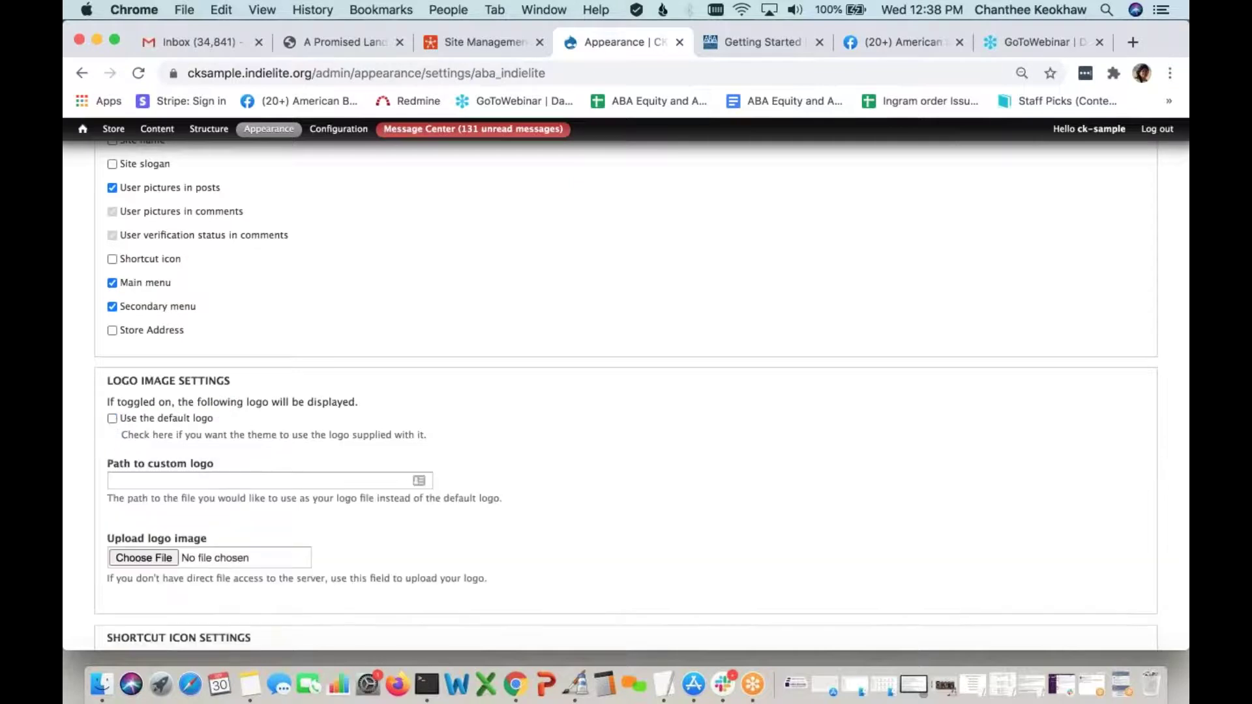
scroll(237, 428, down, 2)
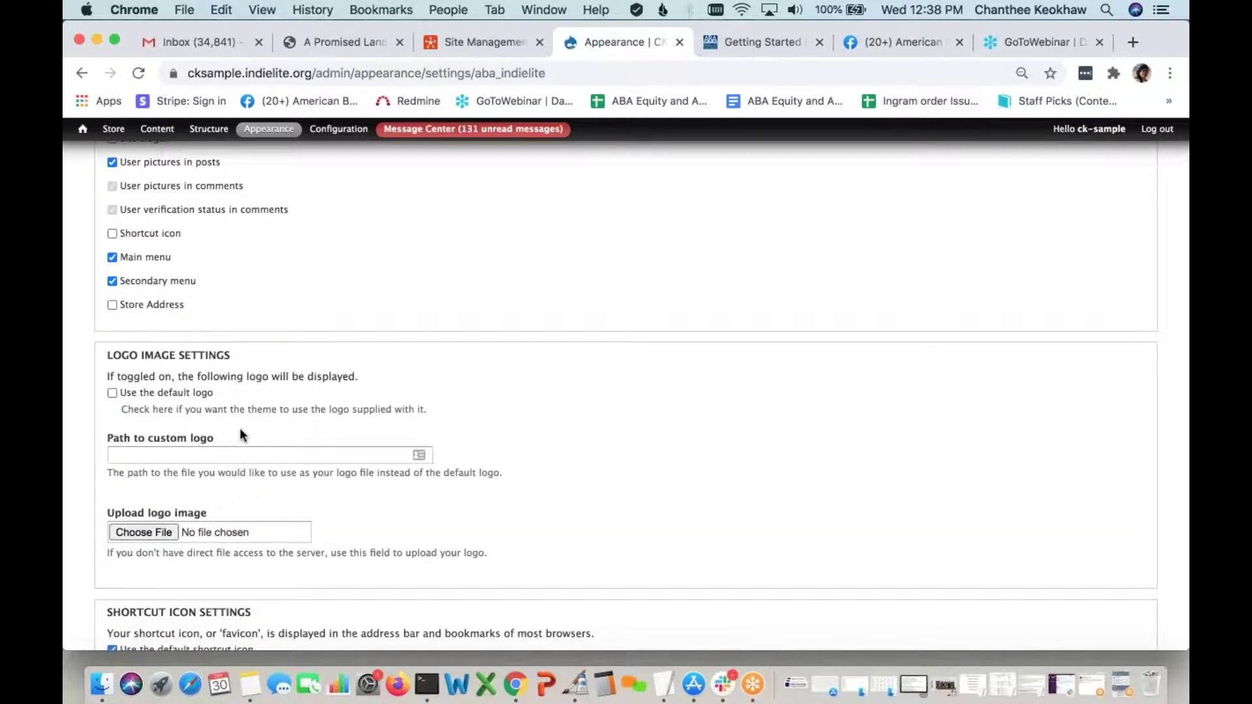
scroll(239, 431, down, 2)
scroll(265, 468, down, 2)
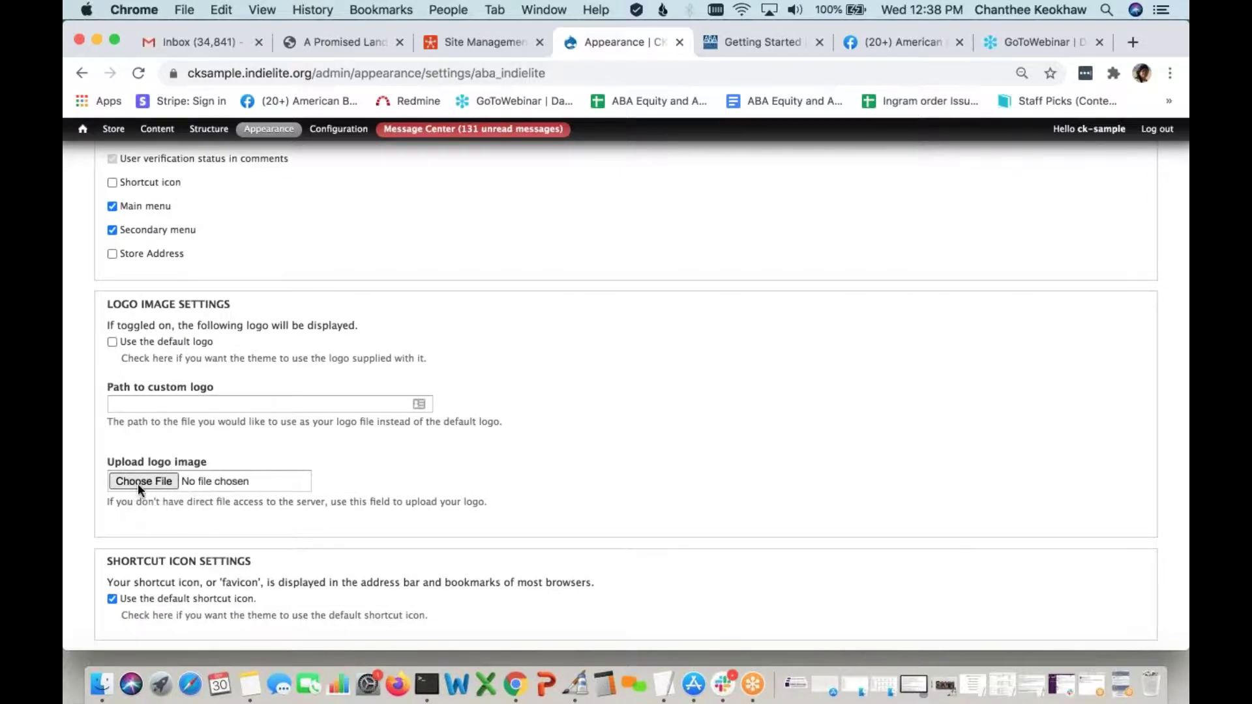
click(311, 483)
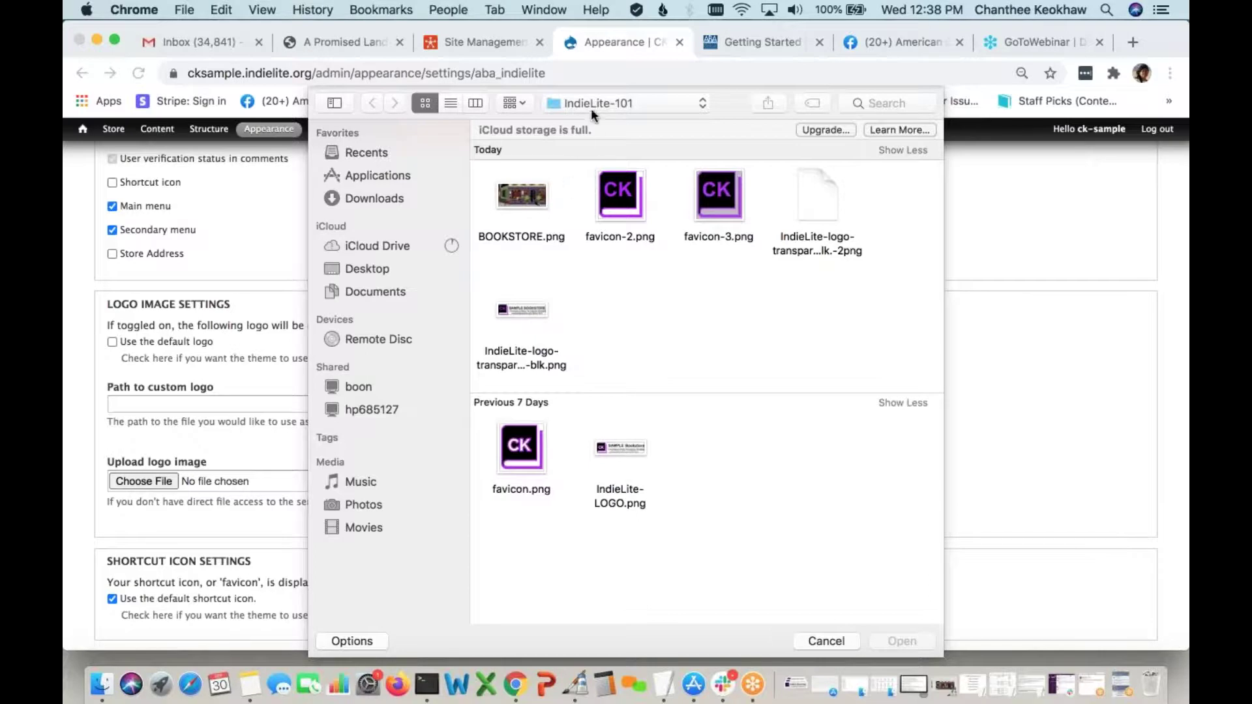
click(539, 318)
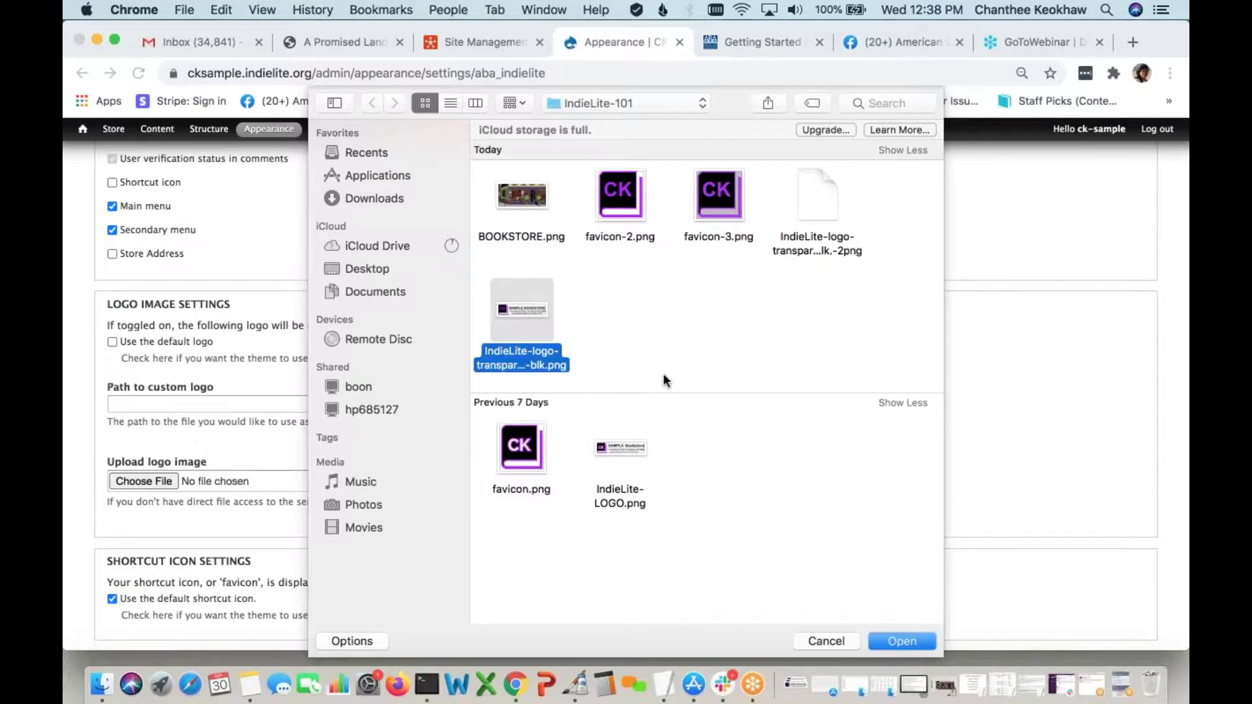
scroll(680, 375, down, 1)
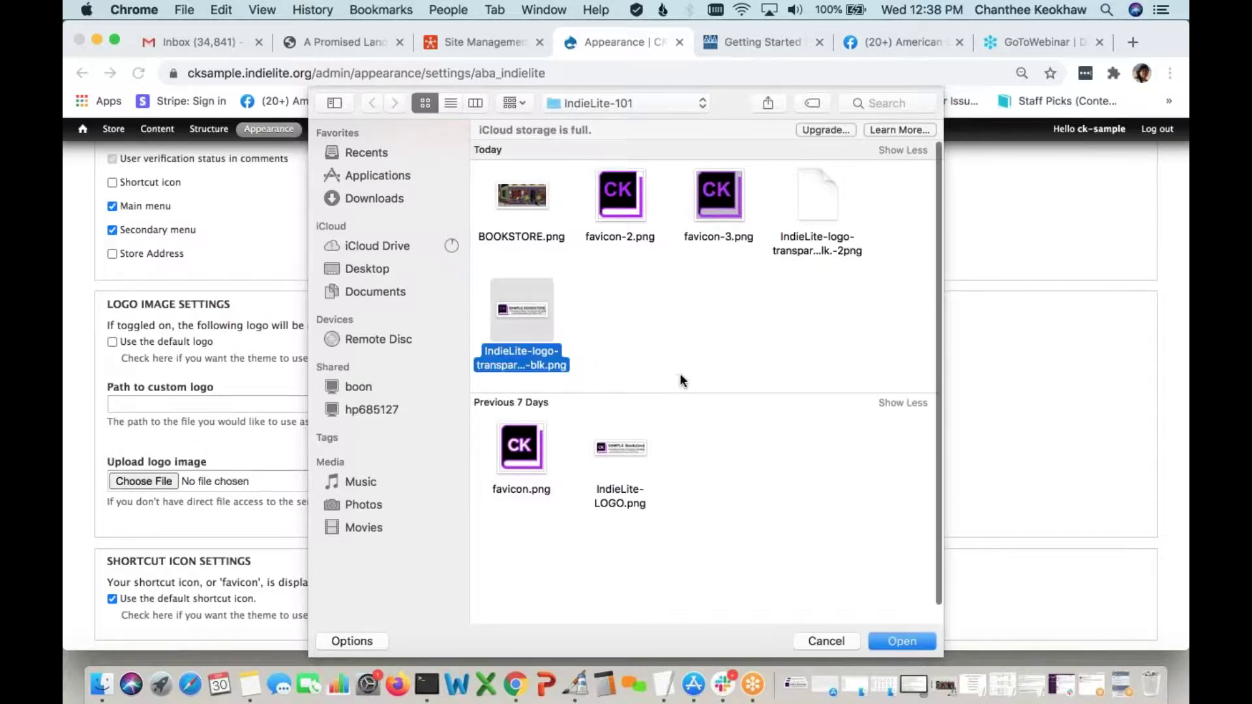
click(902, 637)
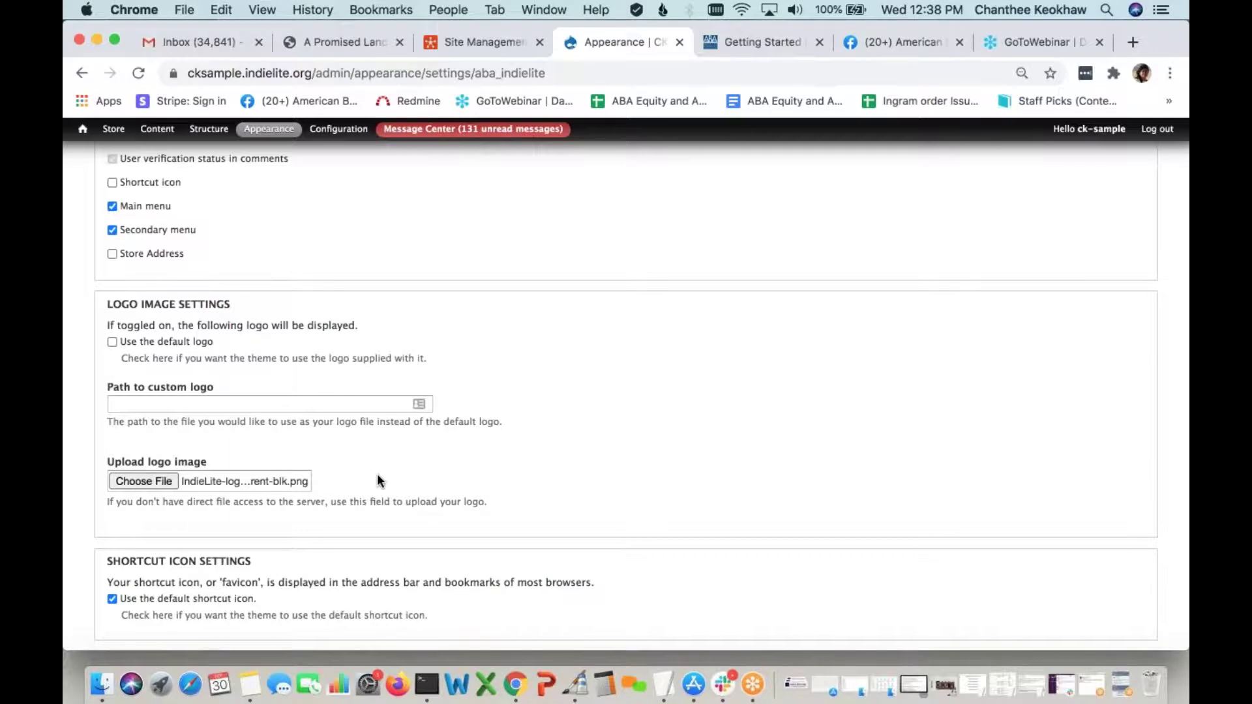
Switch off Use the default shortcut icon
scroll(377, 481, down, 5)
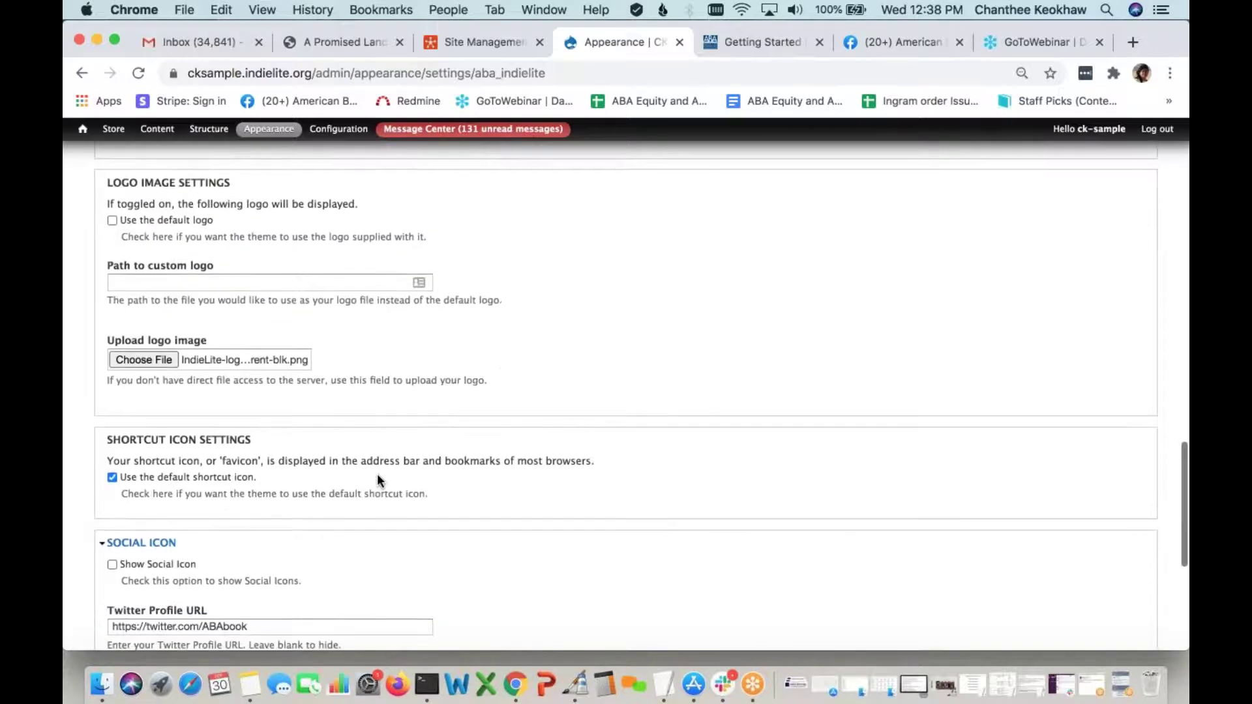
scroll(377, 473, down, 2)
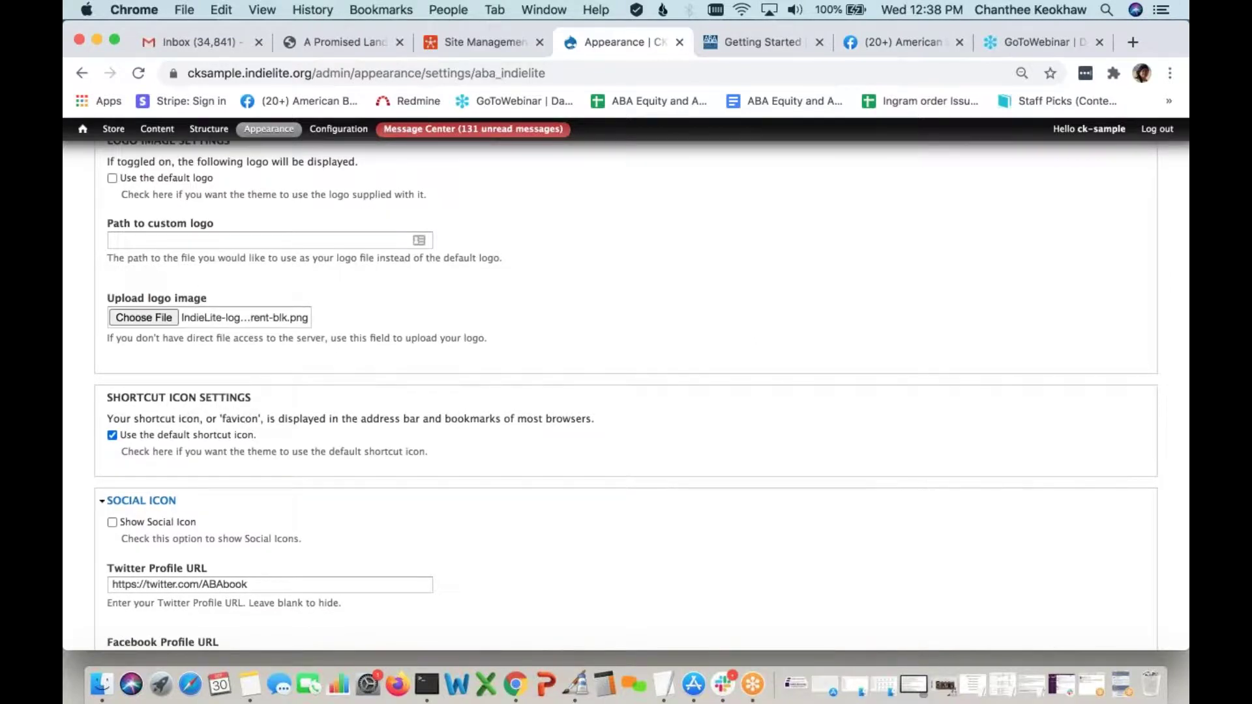
click(231, 435)
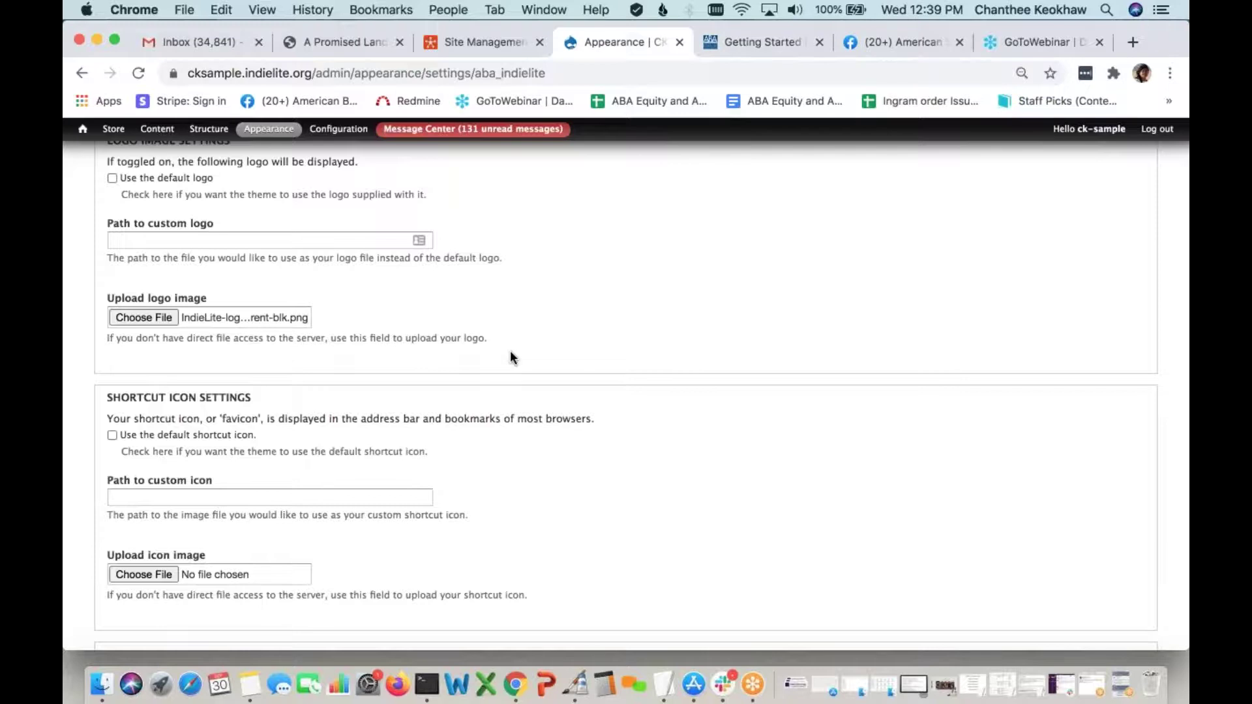
Choose favicon.png as the shortcut icon image to upload
scroll(463, 365, down, 1)
scroll(235, 469, down, 2)
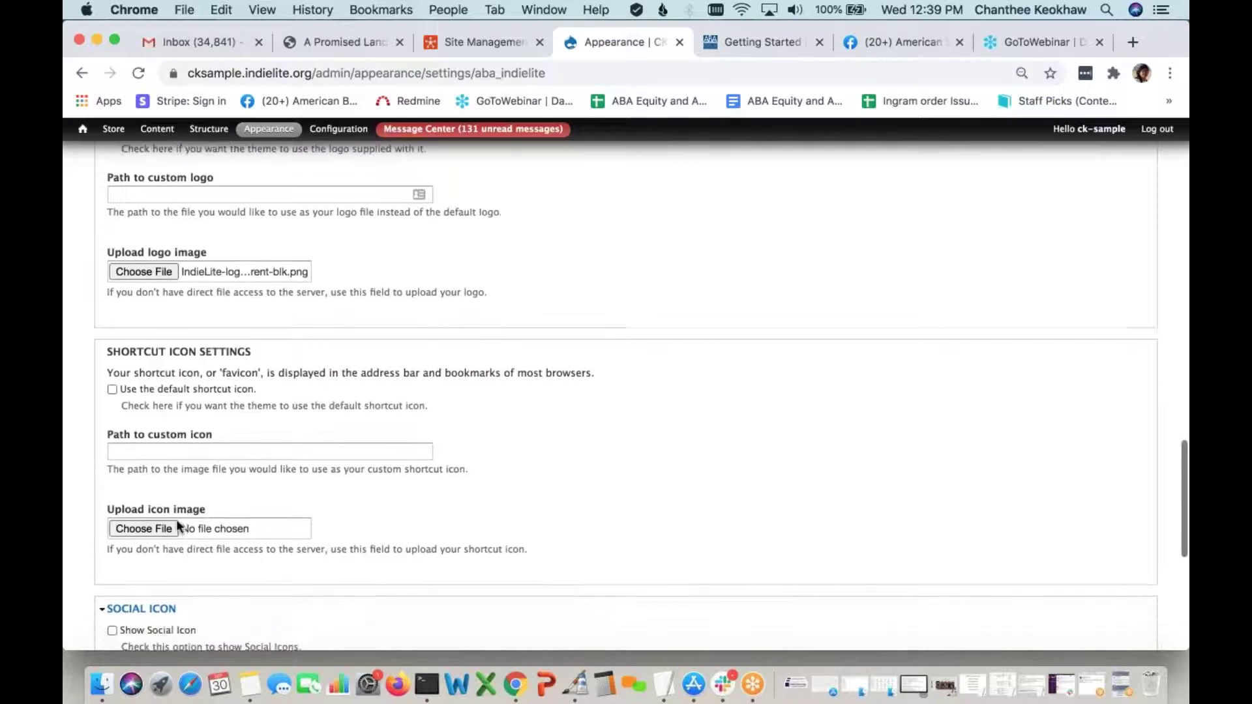
click(143, 529)
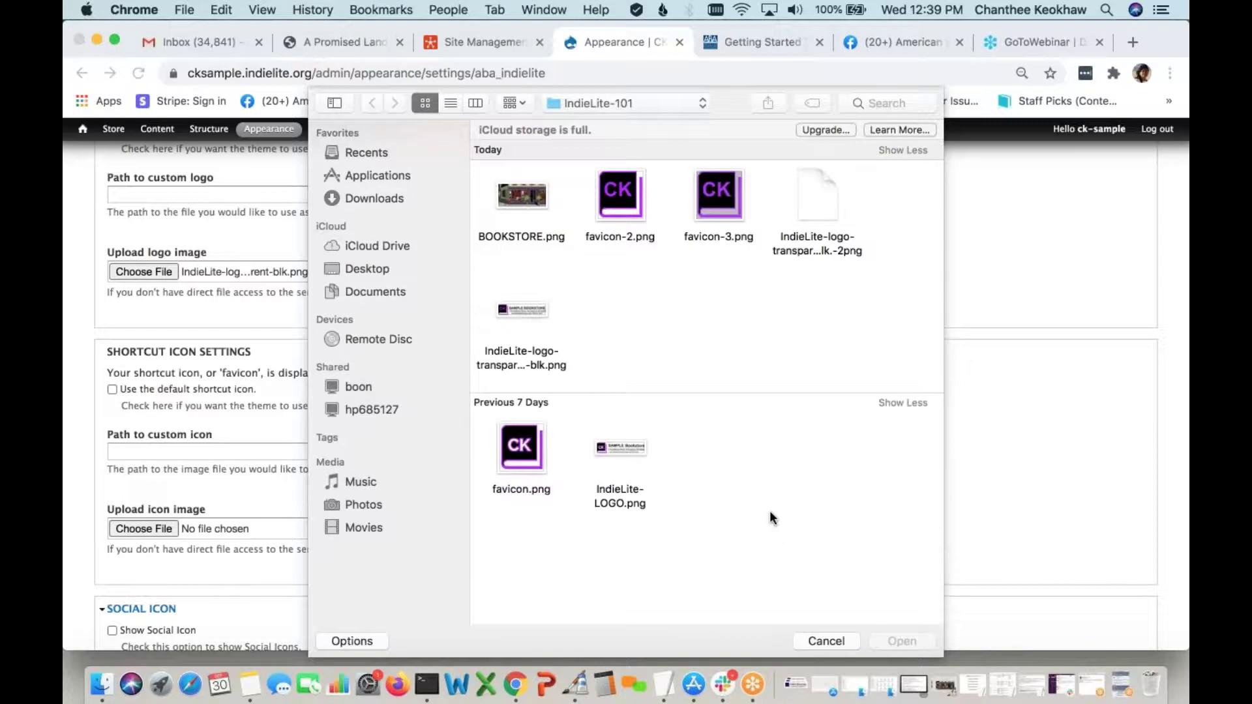
click(534, 444)
click(894, 641)
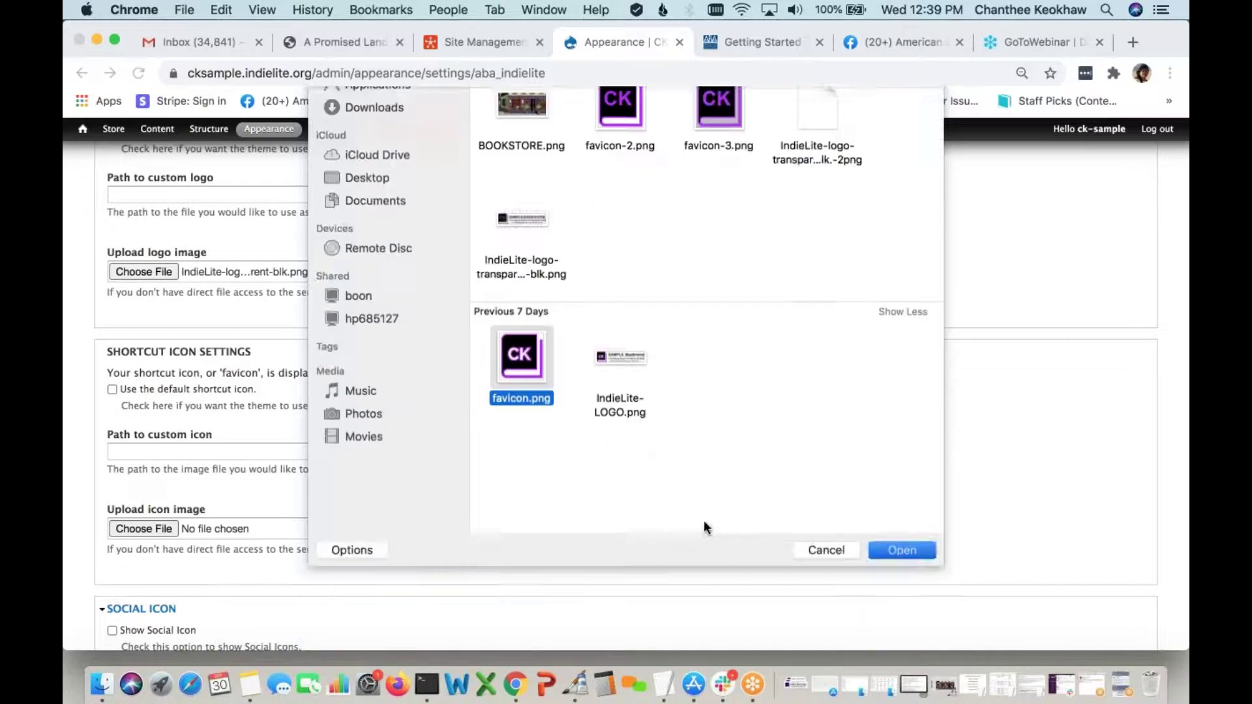
scroll(519, 490, down, 2)
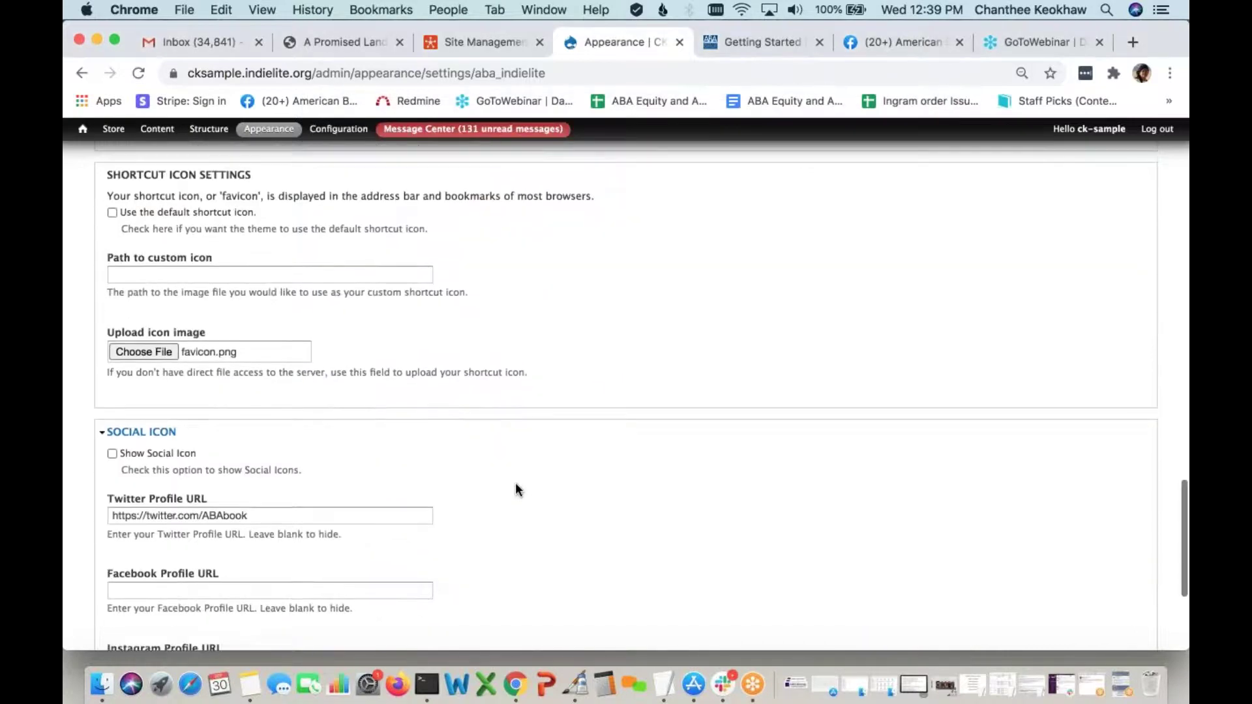
scroll(515, 490, up, 4)
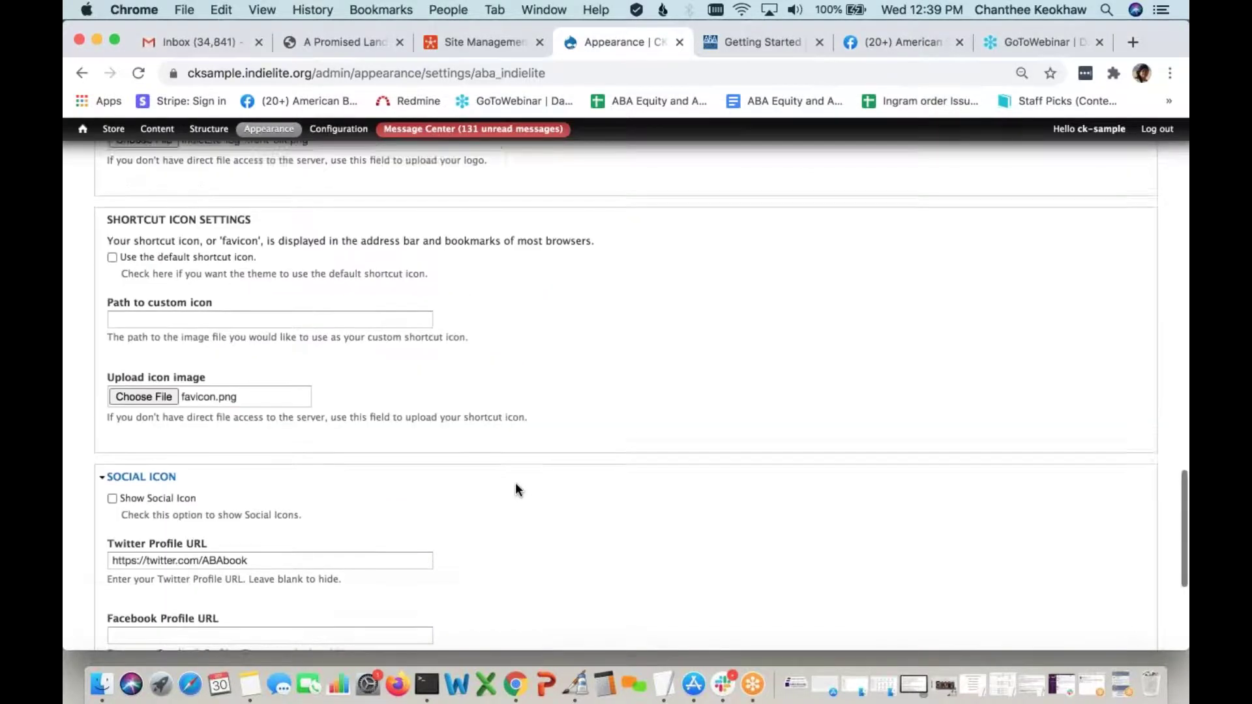
scroll(515, 489, down, 2)
scroll(517, 490, down, 3)
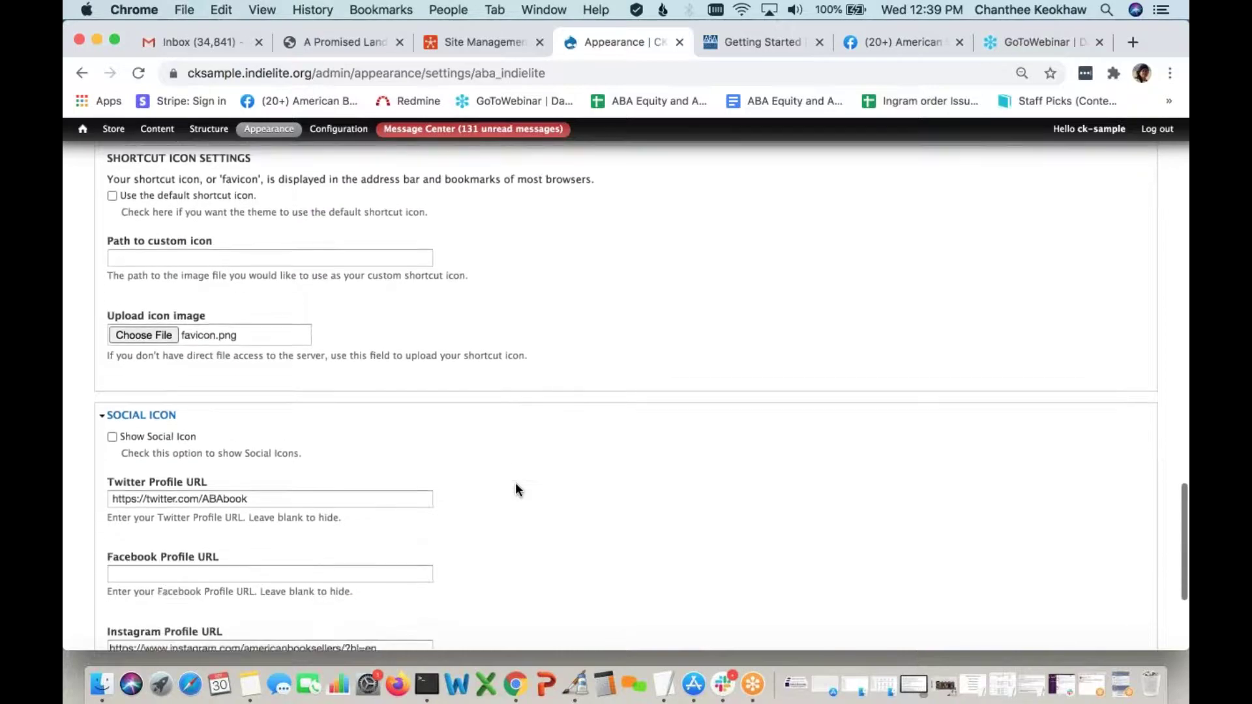
scroll(517, 490, down, 2)
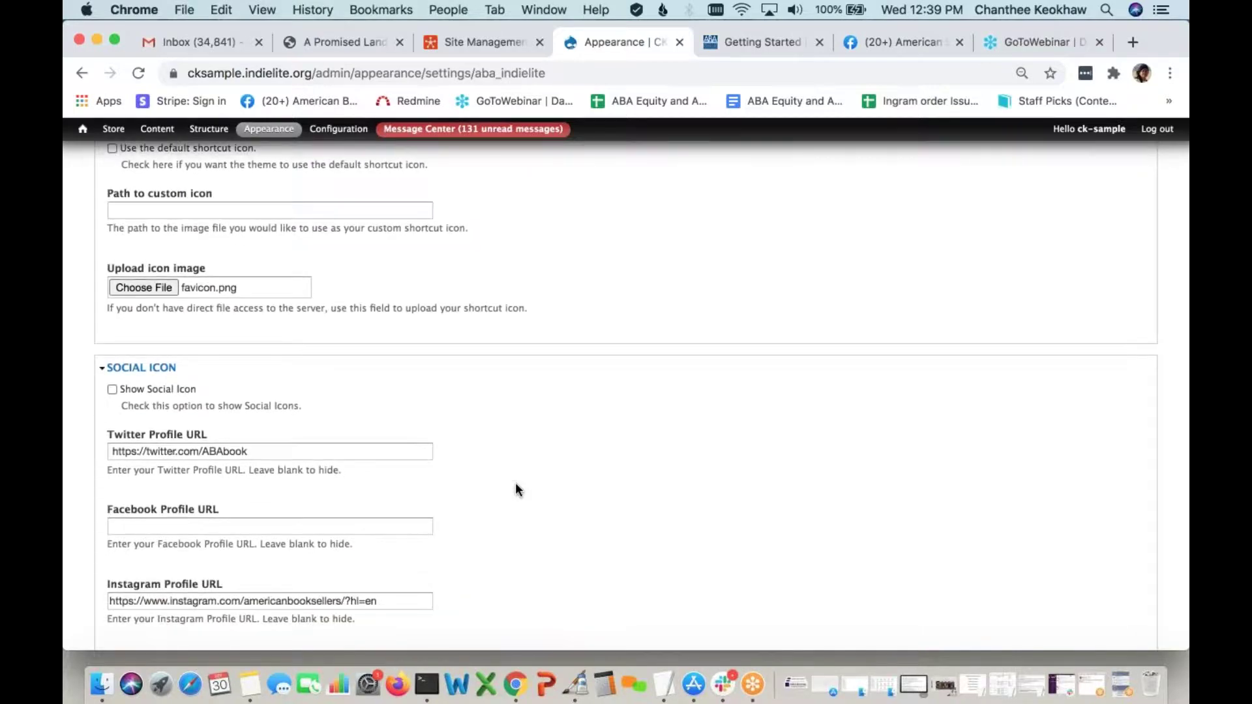
scroll(515, 488, up, 1)
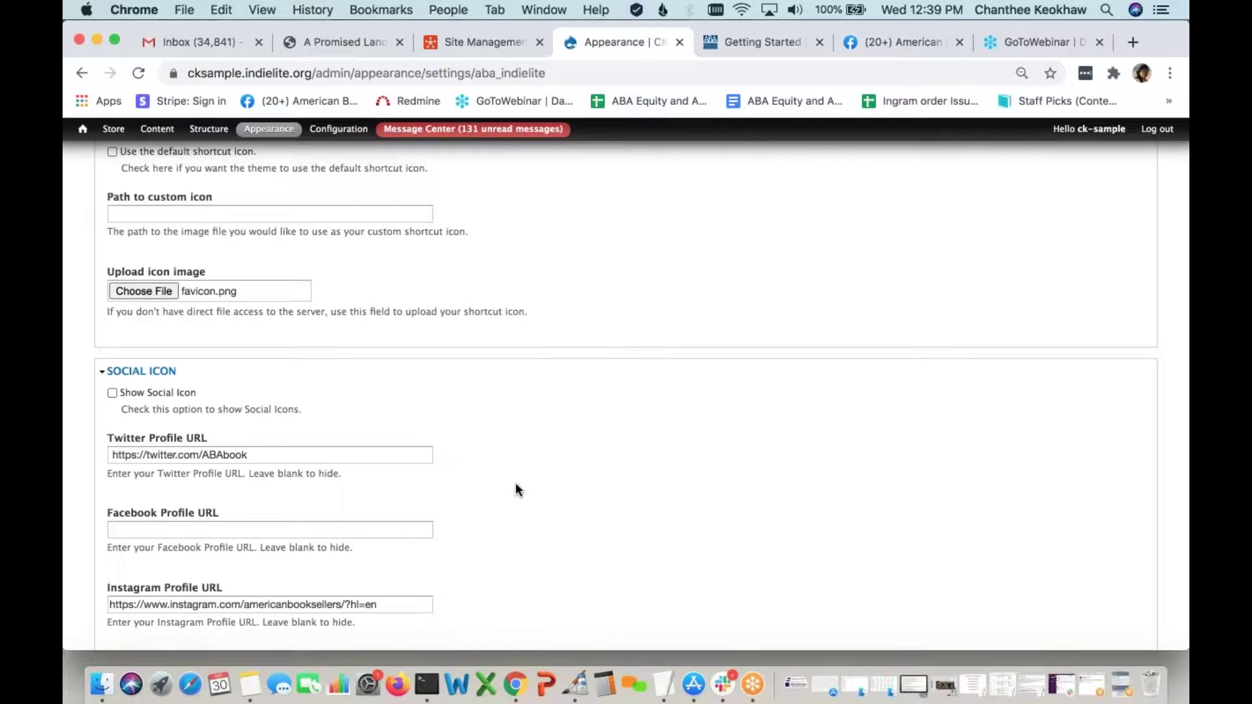
scroll(516, 485, down, 1)
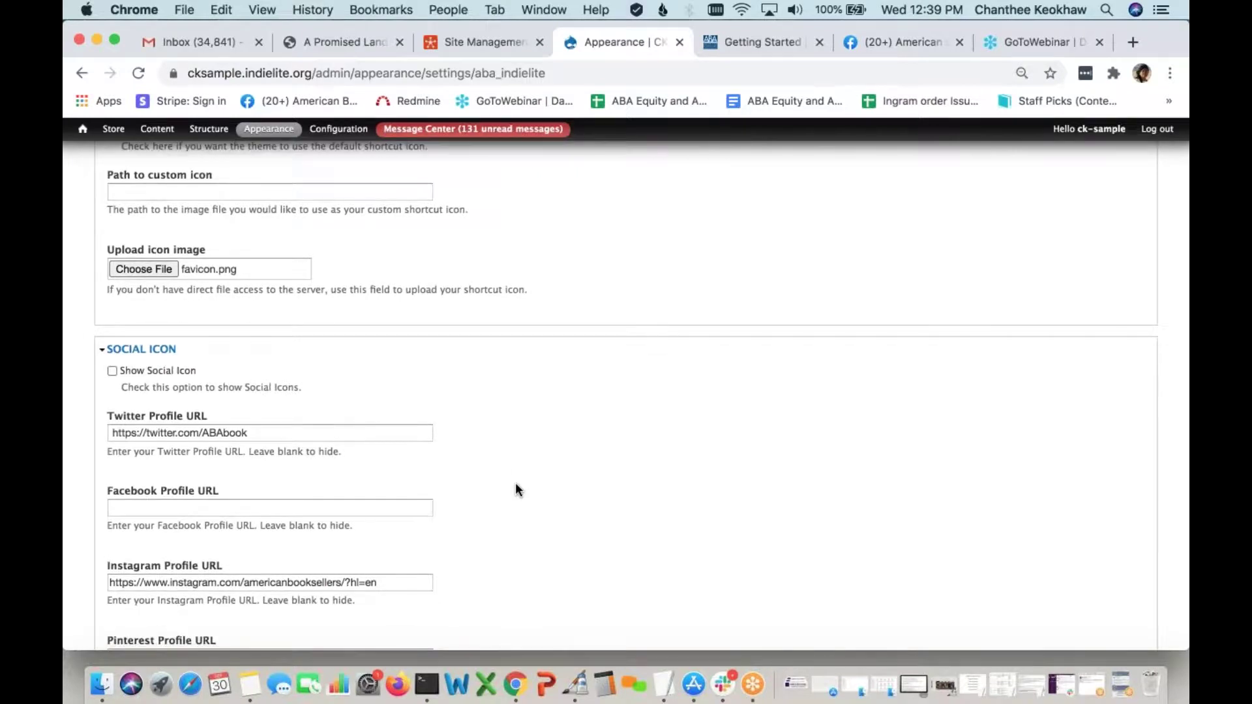
Enable Show Social Icon in the theme settings
click(143, 370)
scroll(275, 379, down, 1)
scroll(274, 377, down, 3)
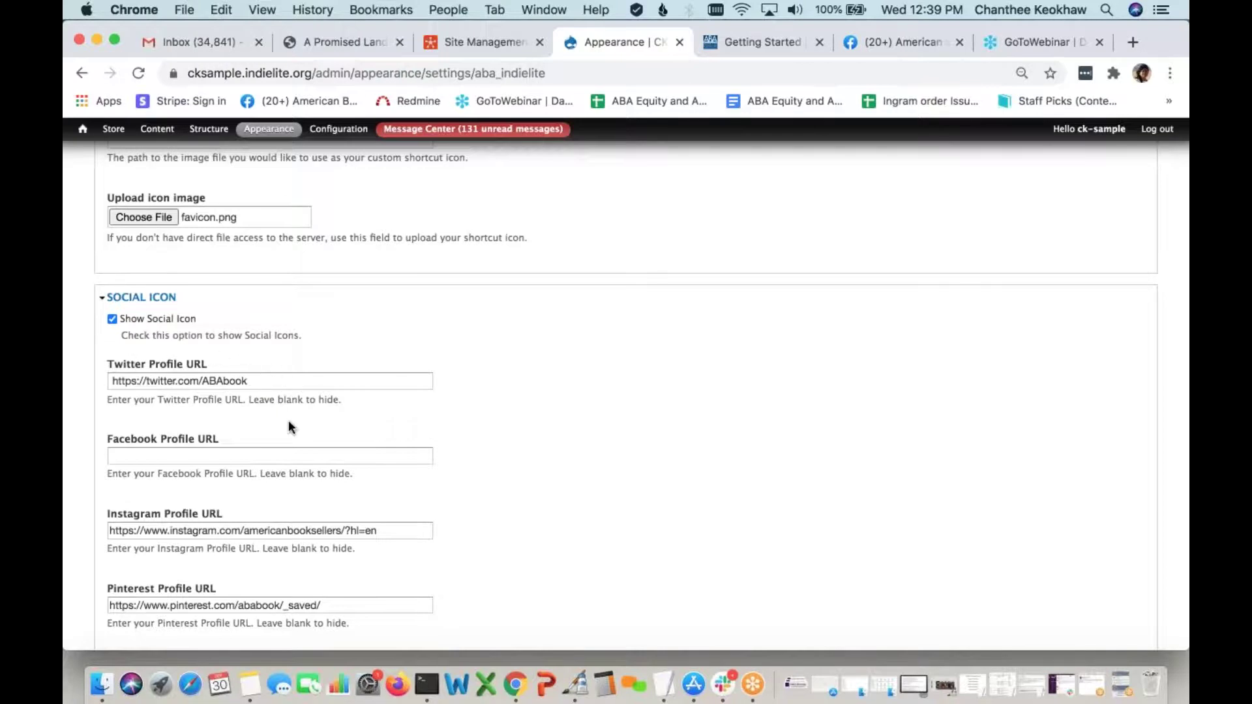
scroll(288, 425, down, 3)
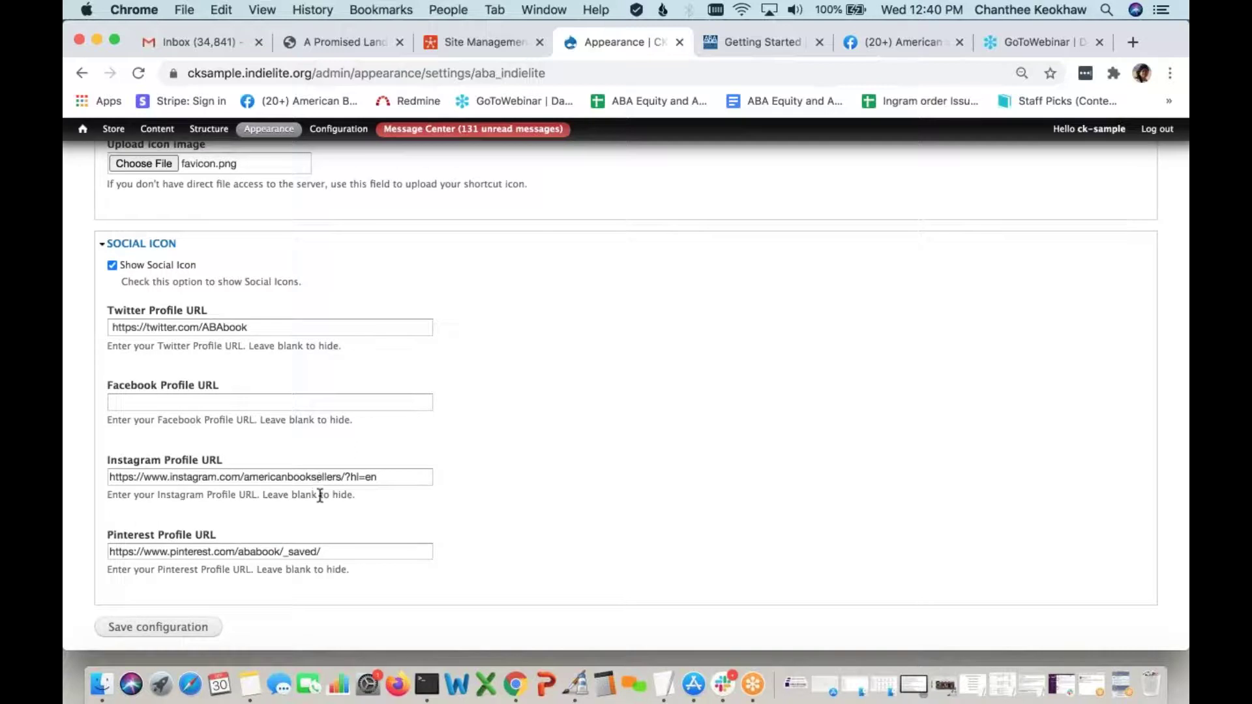
Copy the American Booksellers Facebook page address into Facebook Profile URL
click(158, 403)
click(573, 364)
click(890, 35)
click(452, 73)
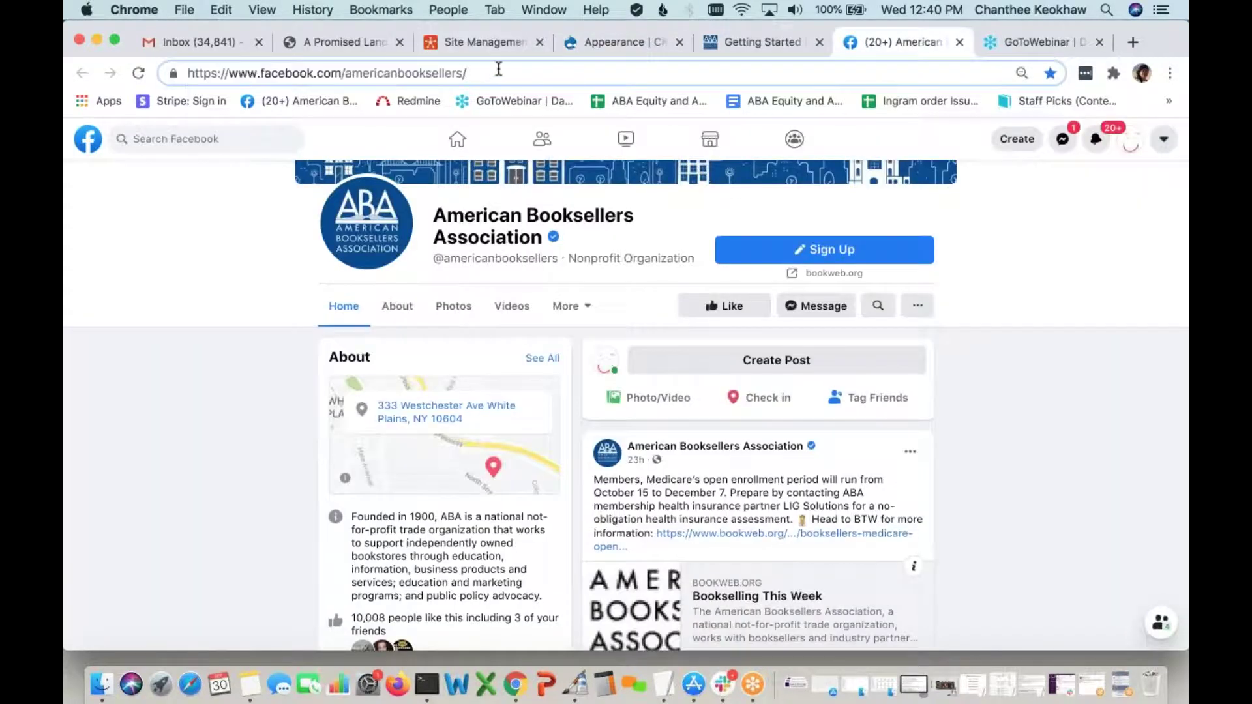
drag(468, 73, 185, 77)
key(super+c)
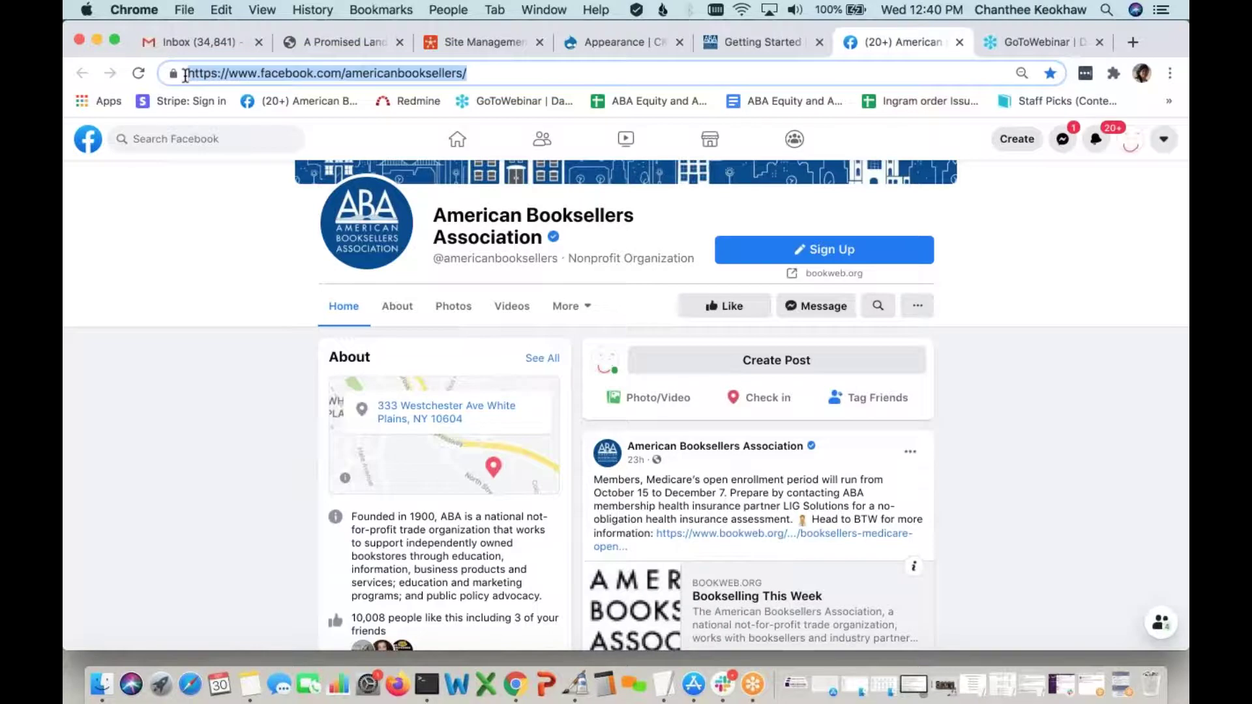
click(612, 43)
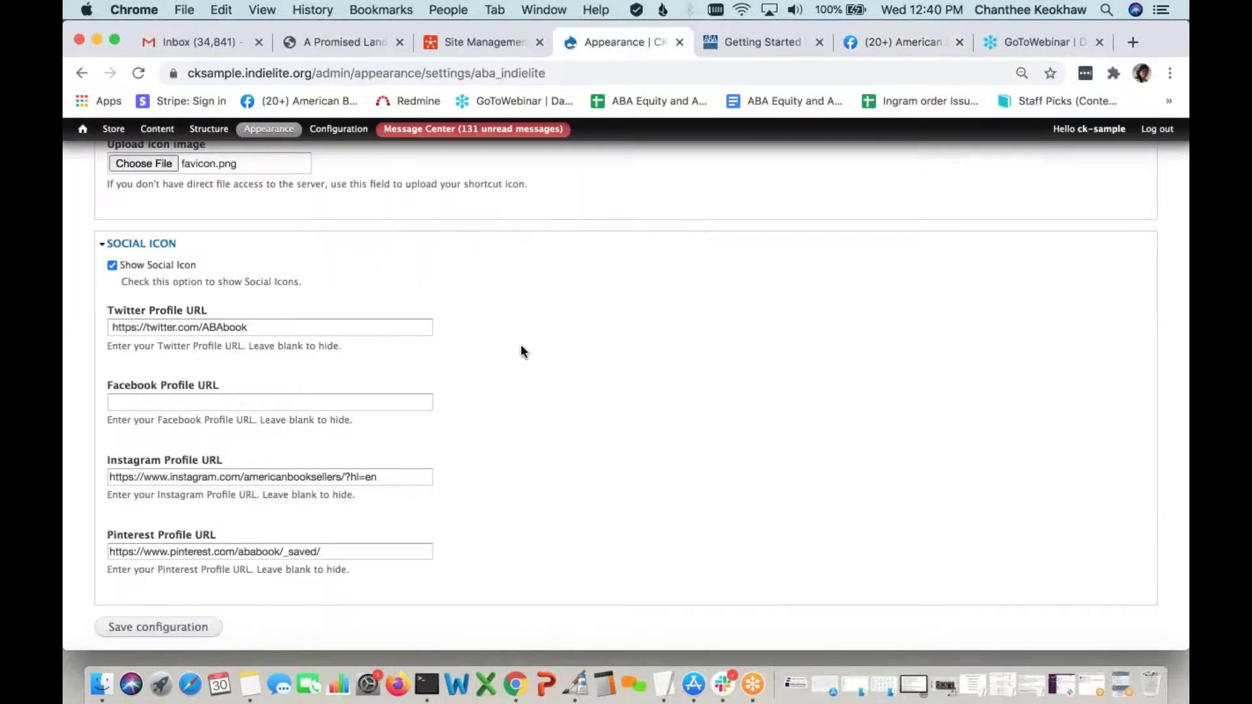
scroll(521, 352, down, 1)
click(400, 389)
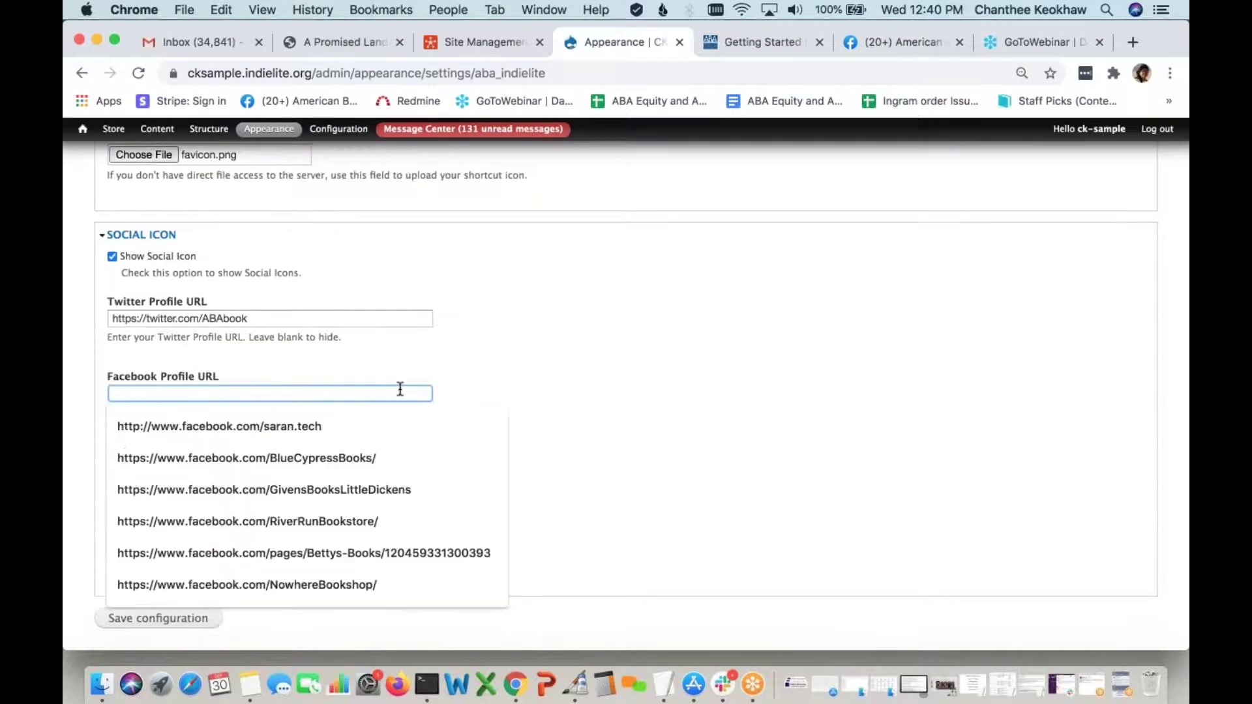
key(super+v)
Save the theme configuration and check the confirmation message
scroll(515, 524, down, 1)
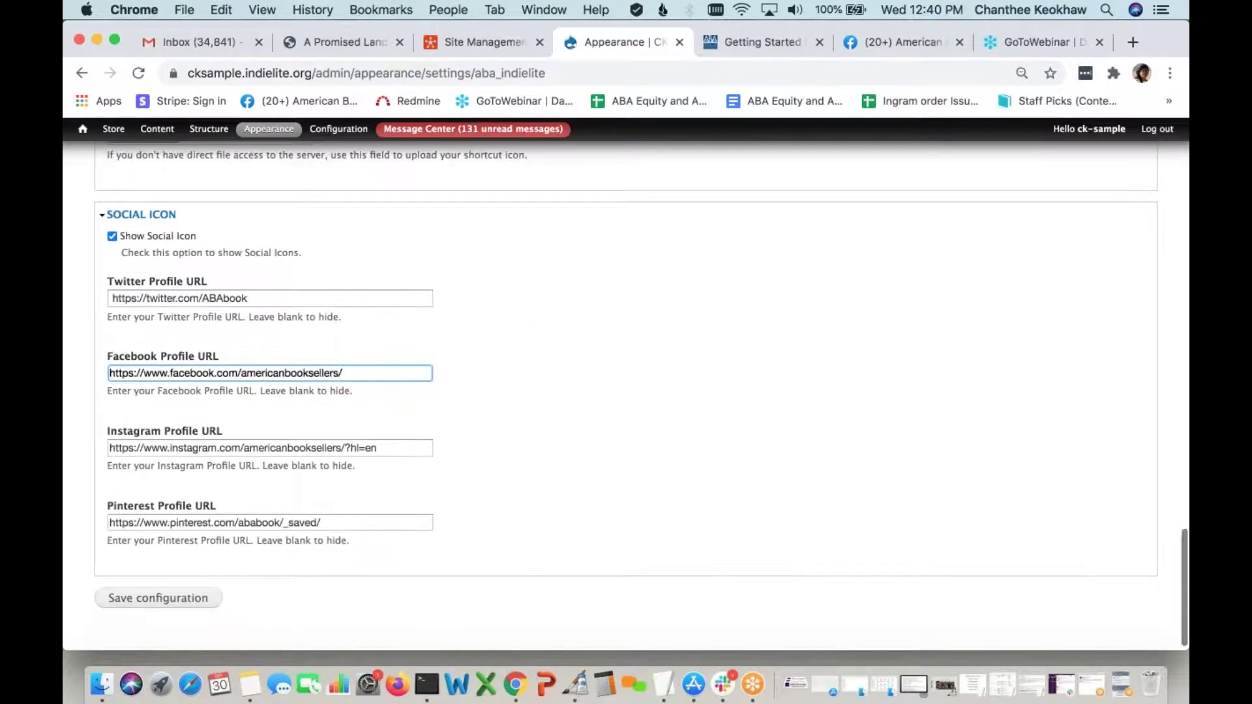
click(182, 599)
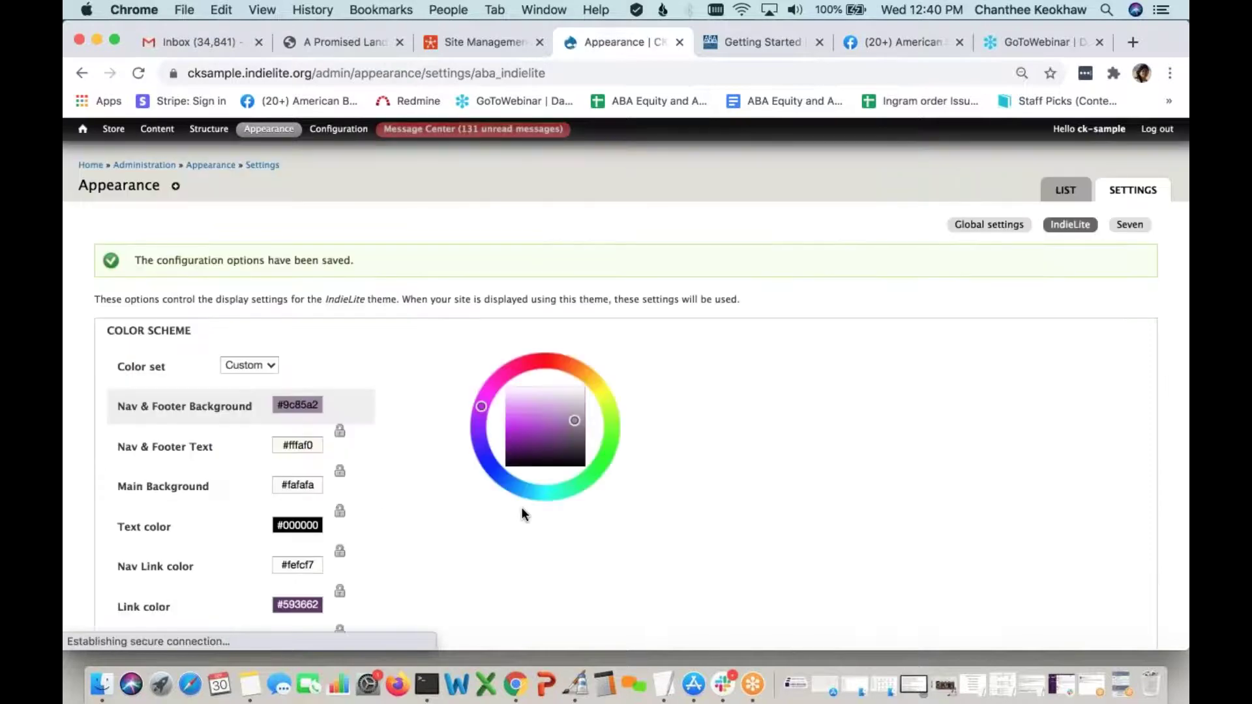
scroll(522, 515, down, 3)
scroll(522, 516, up, 3)
drag(355, 262, 136, 260)
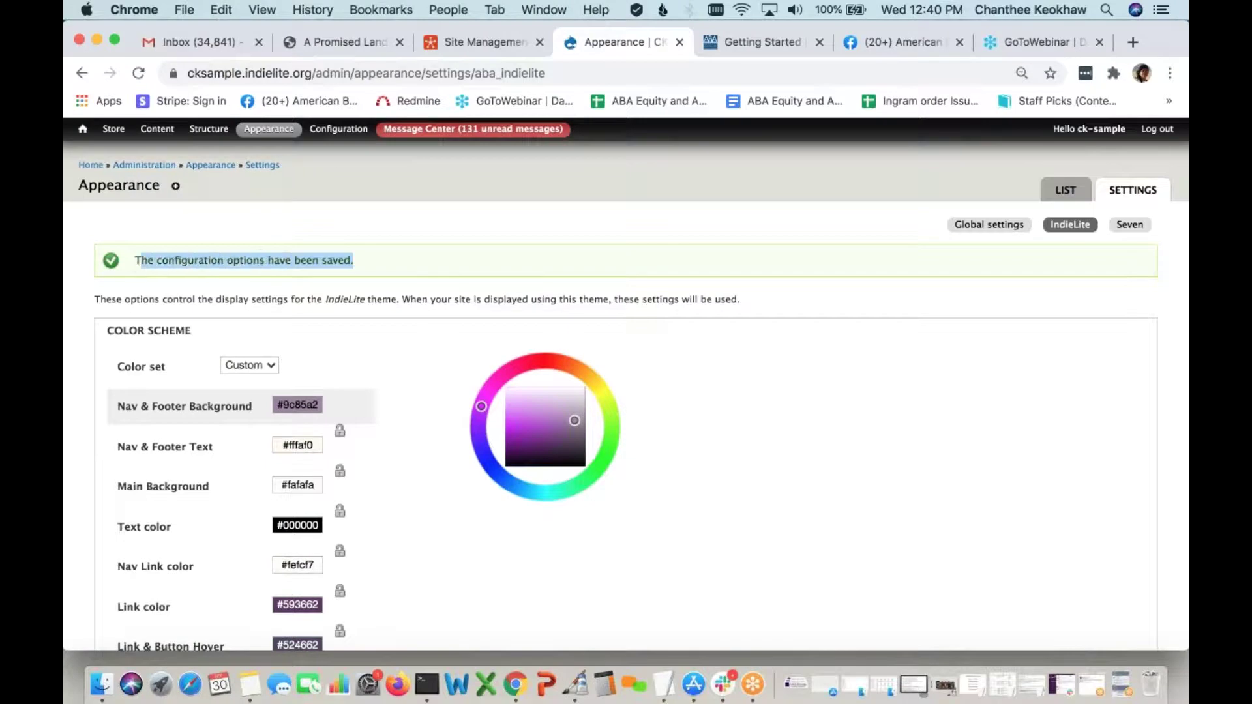
click(382, 270)
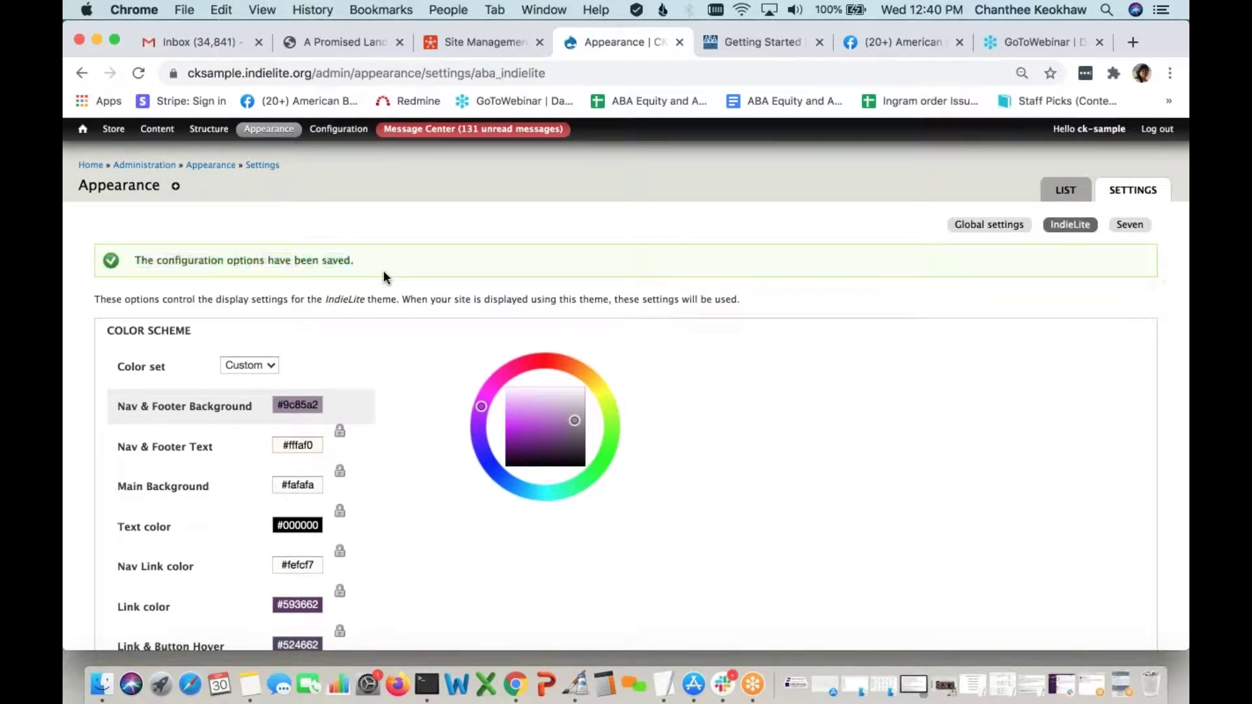
Return to the bookstore home page and look over its Front Page Books row
click(90, 167)
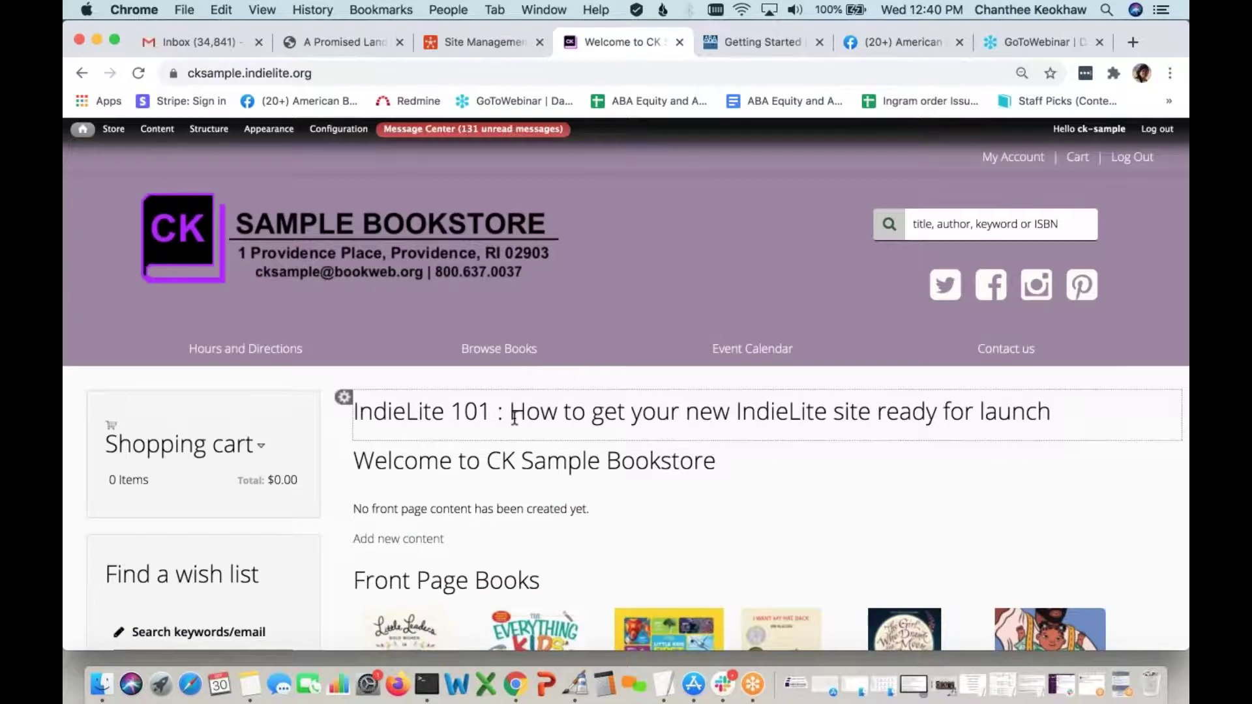
scroll(606, 384, down, 10)
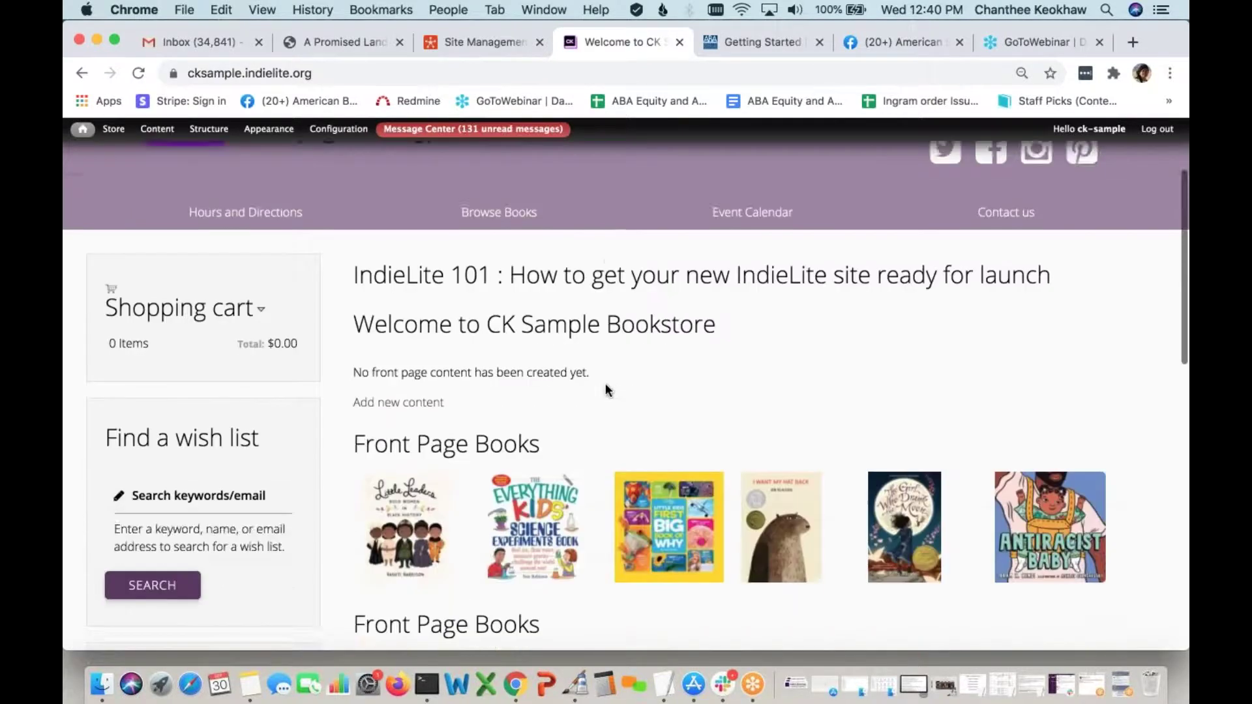
scroll(605, 382, up, 10)
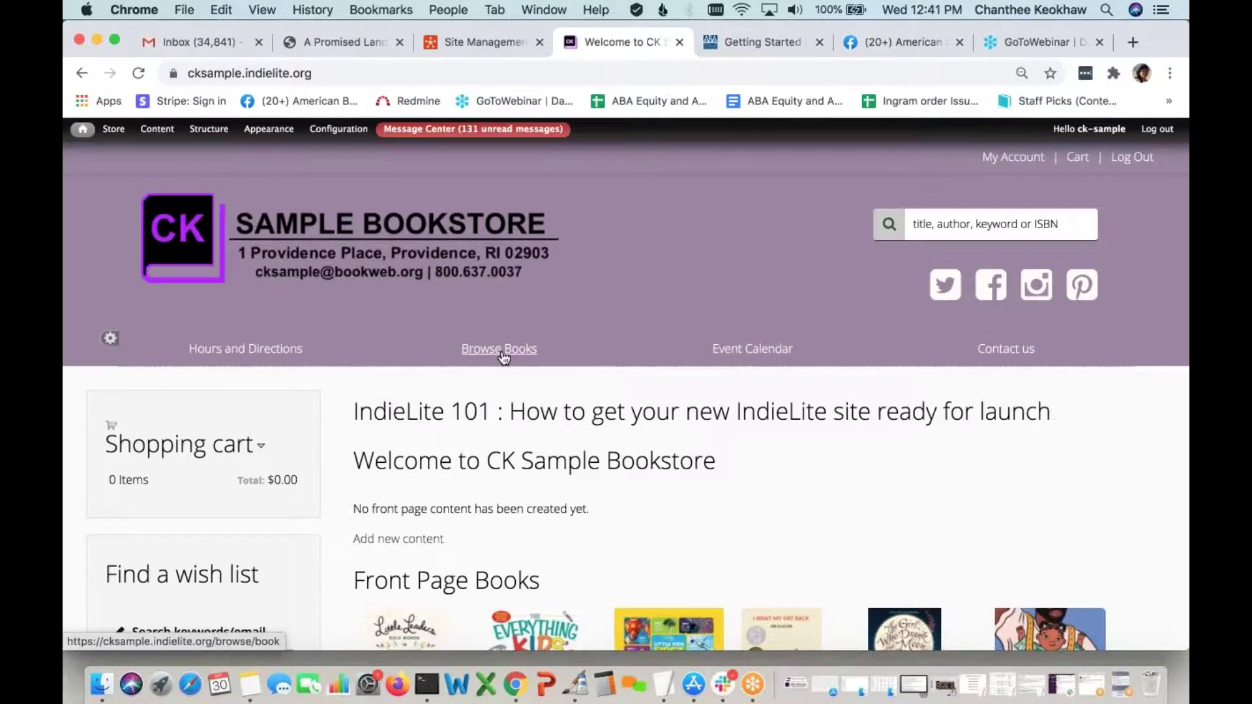
scroll(499, 352, down, 3)
scroll(195, 556, down, 1)
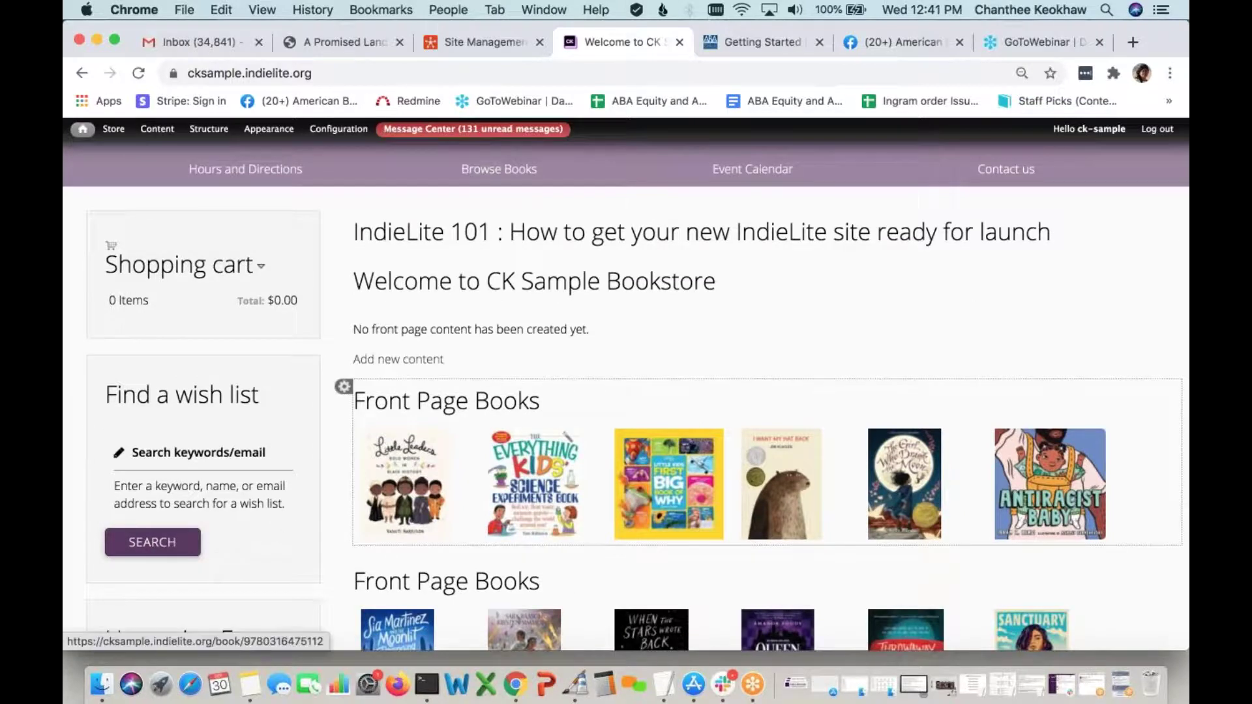
scroll(558, 443, up, 1)
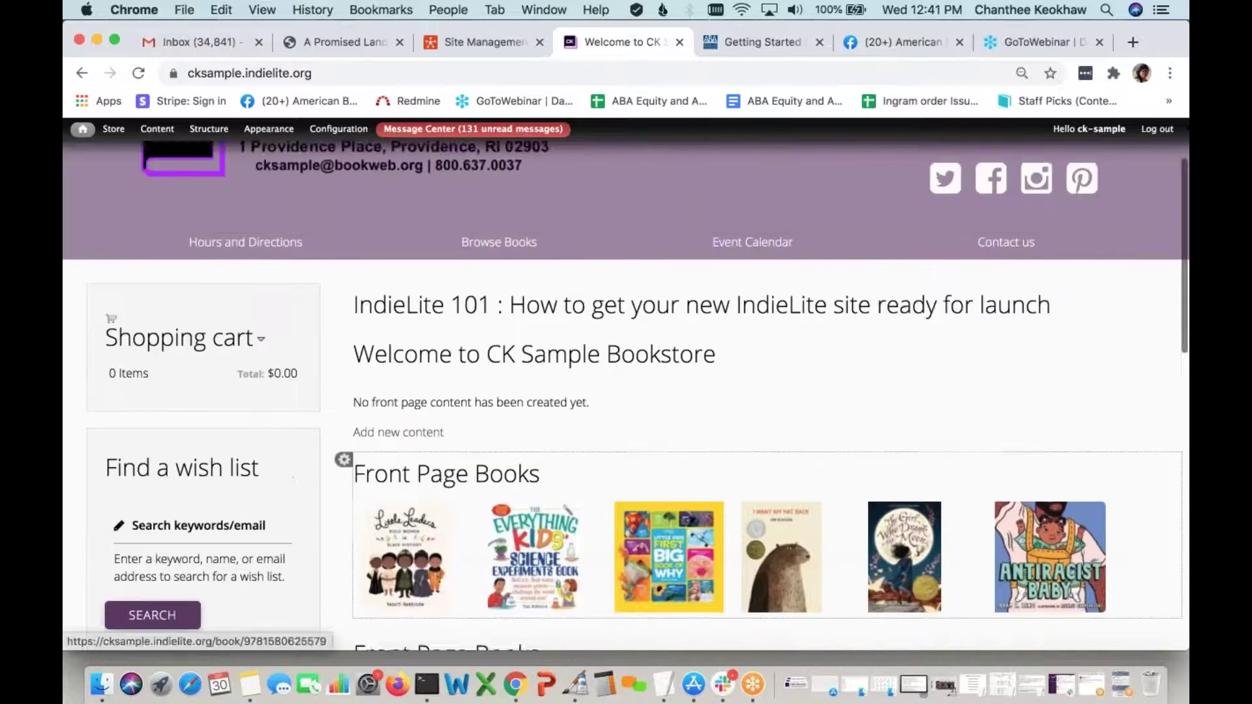
scroll(626, 391, up, 1)
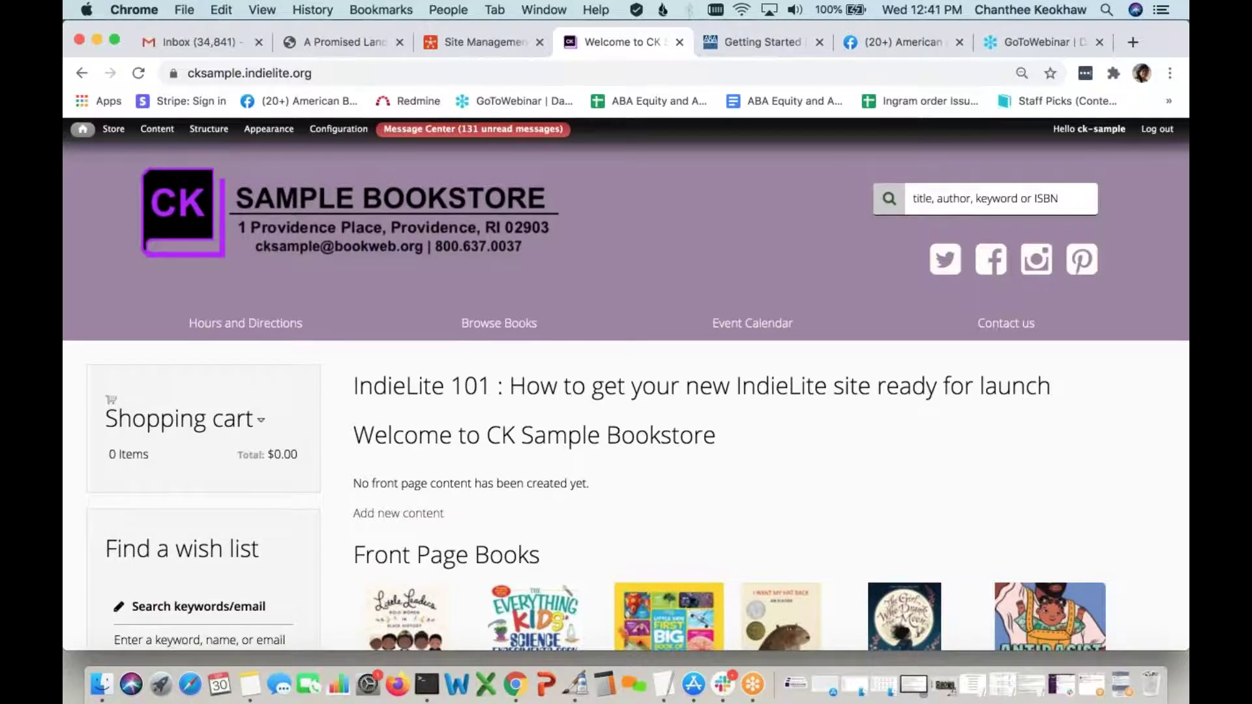
Scroll down through the Indie Bestsellers, Indie Next, Kids and Reading Group lists to the footer links
scroll(626, 389, down, 1)
scroll(627, 392, down, 5)
scroll(626, 392, down, 2)
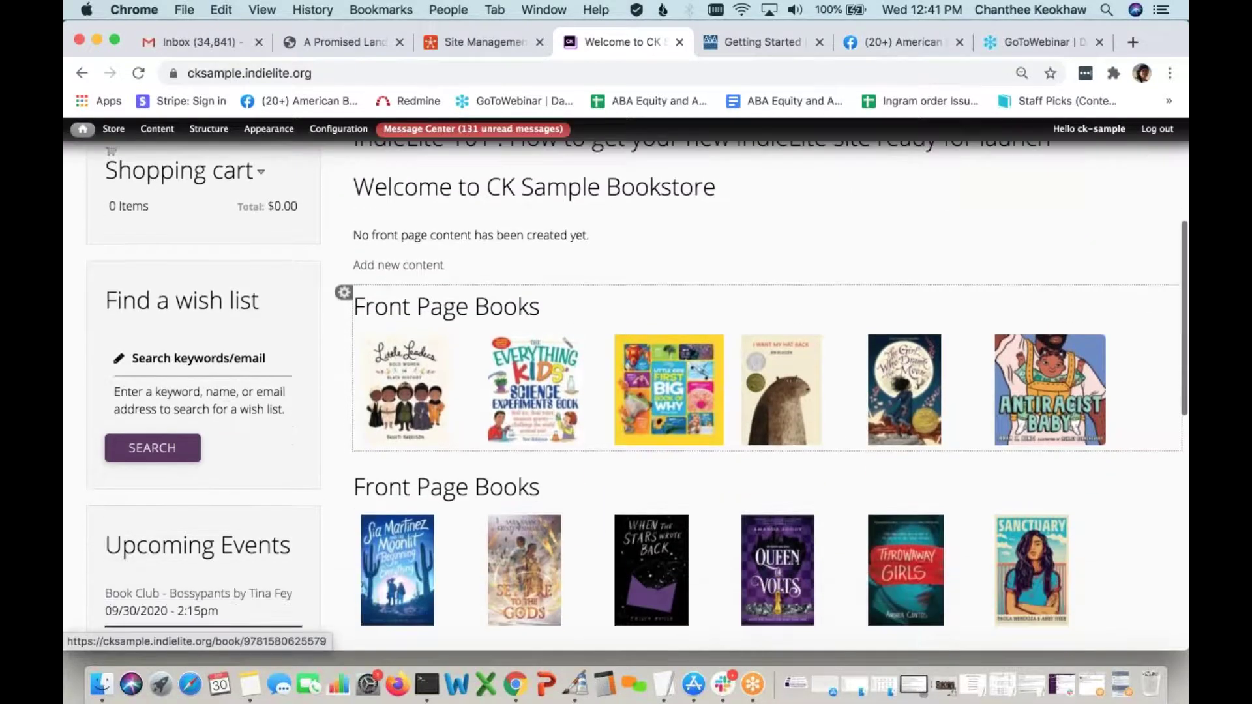
scroll(626, 391, down, 10)
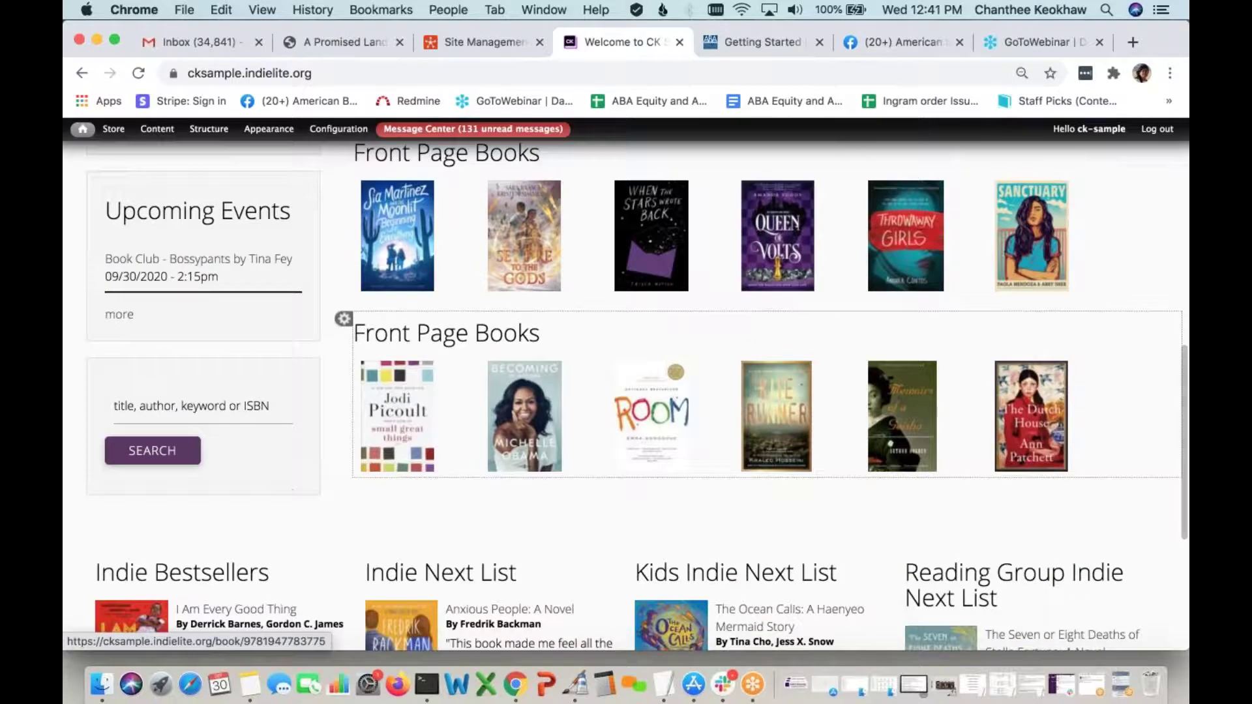
scroll(626, 392, up, 1)
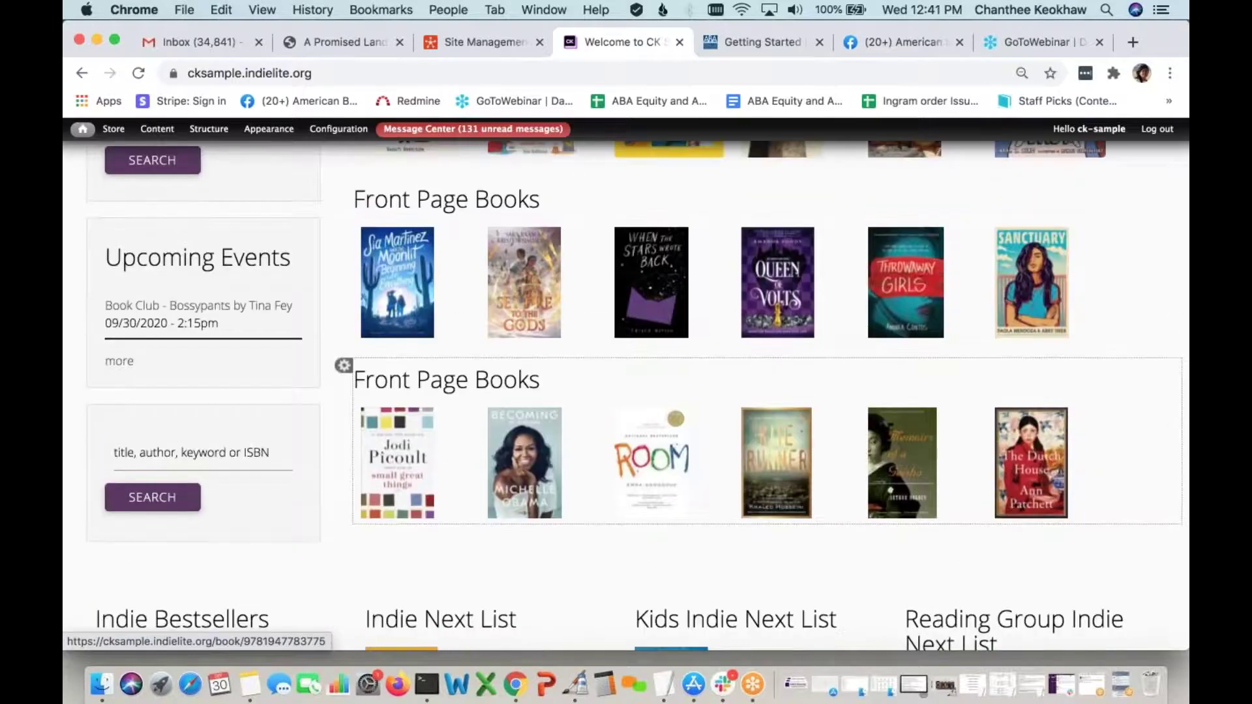
scroll(627, 392, up, 5)
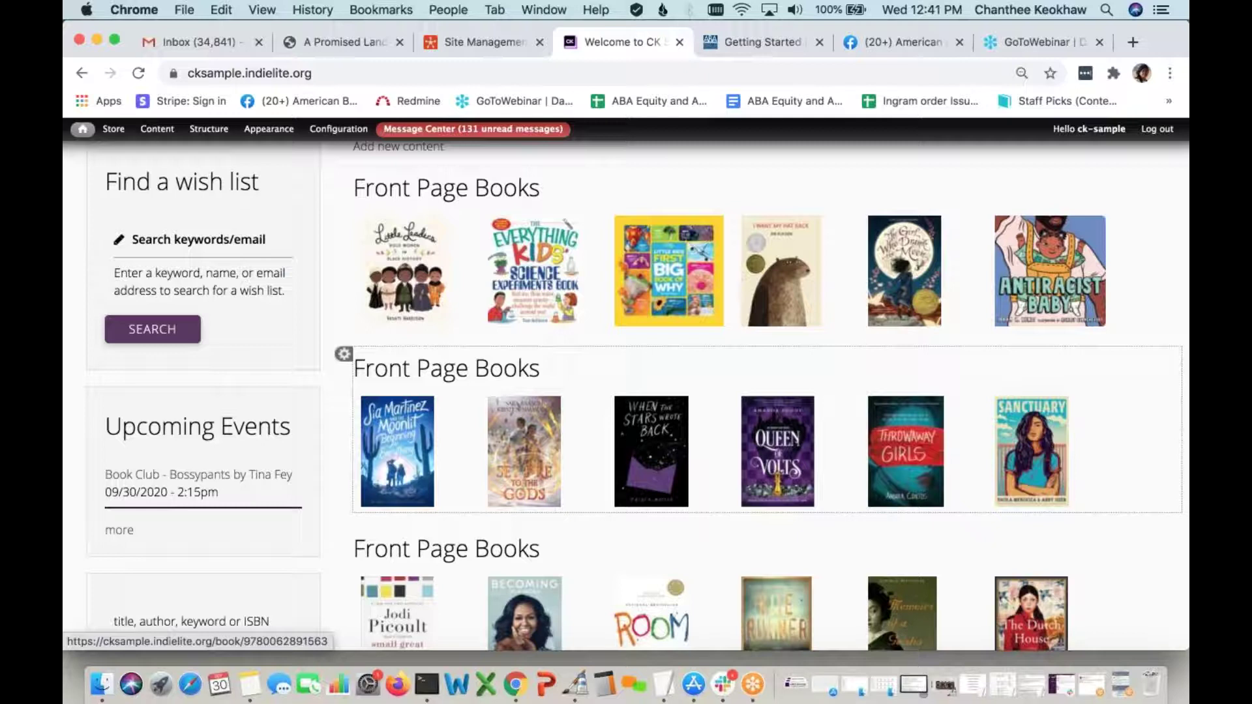
scroll(238, 259, up, 5)
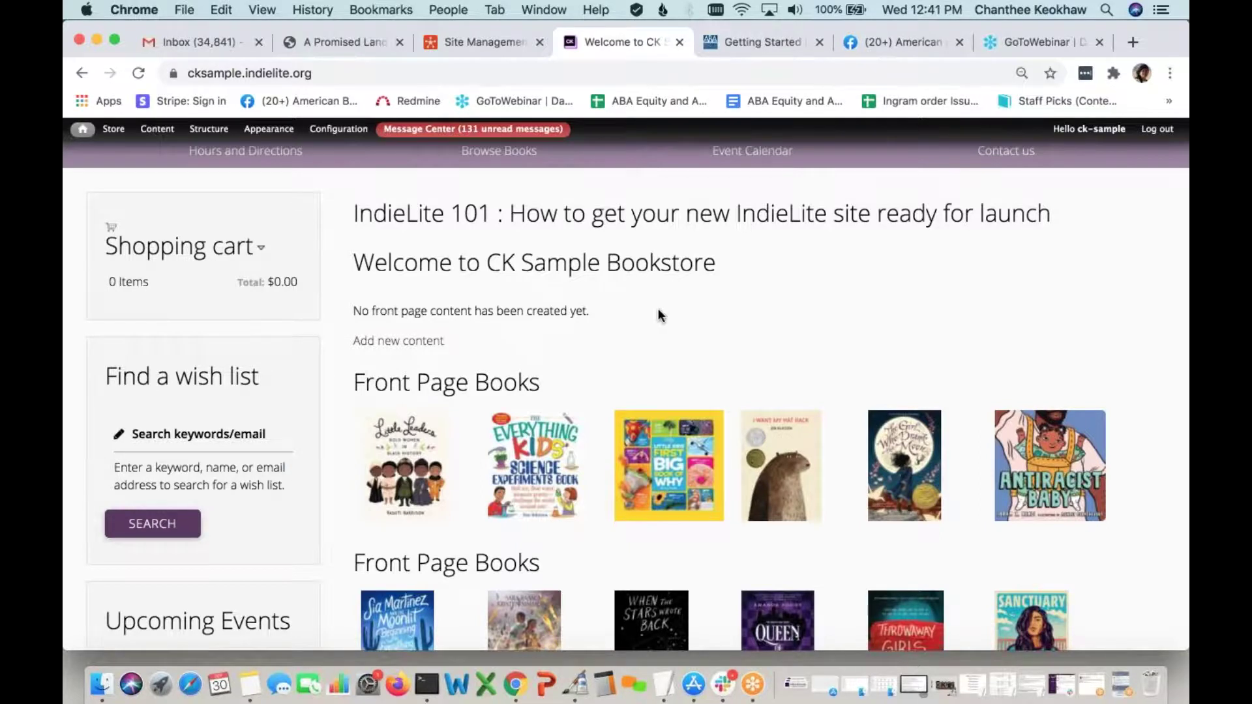
scroll(621, 385, down, 3)
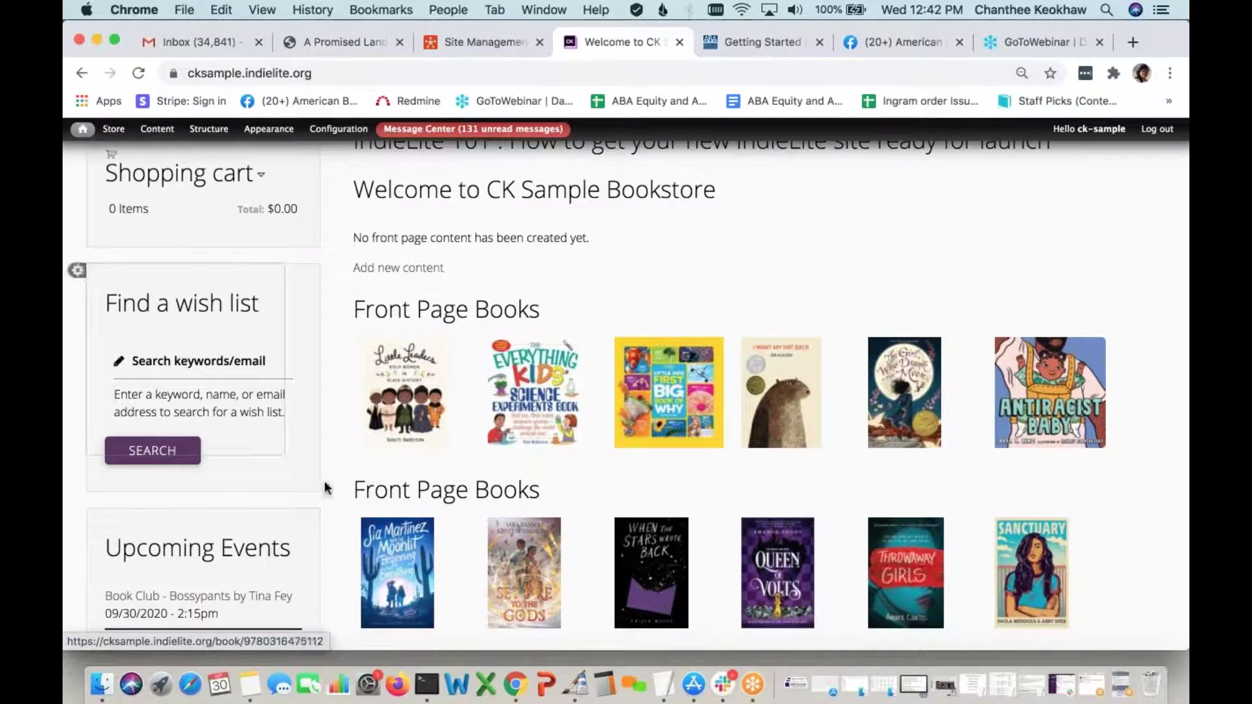
scroll(557, 450, down, 2)
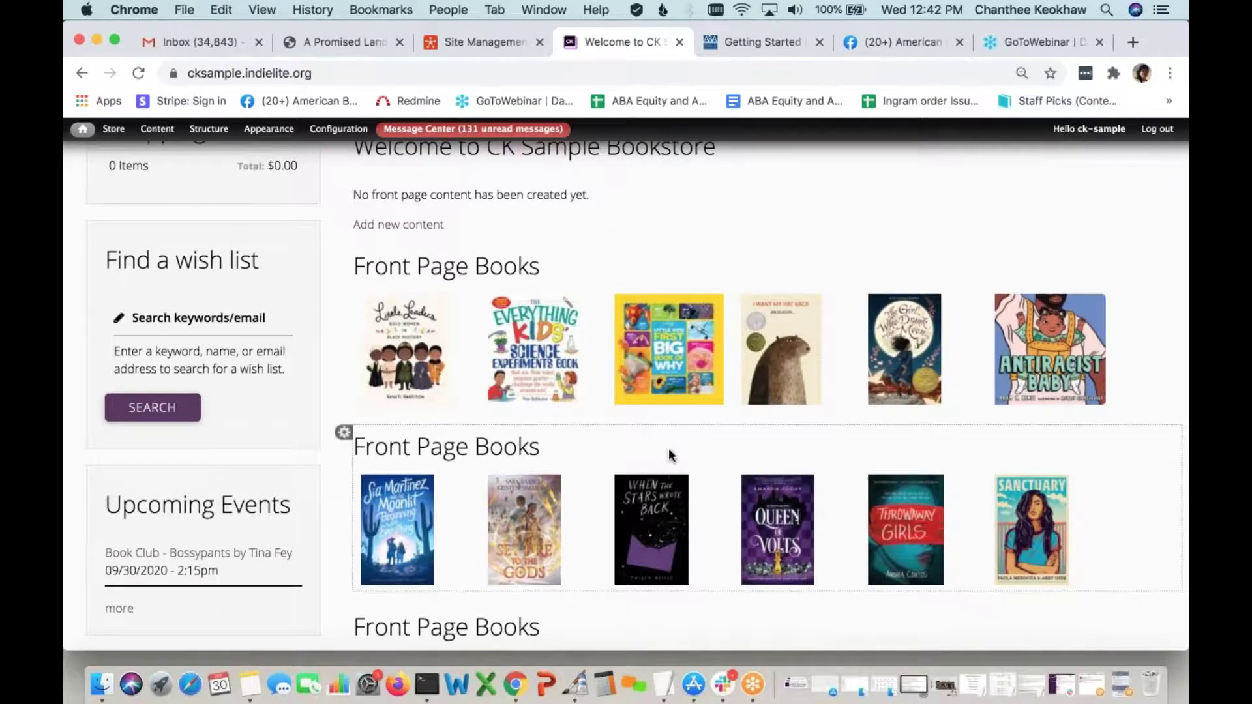
scroll(670, 455, down, 3)
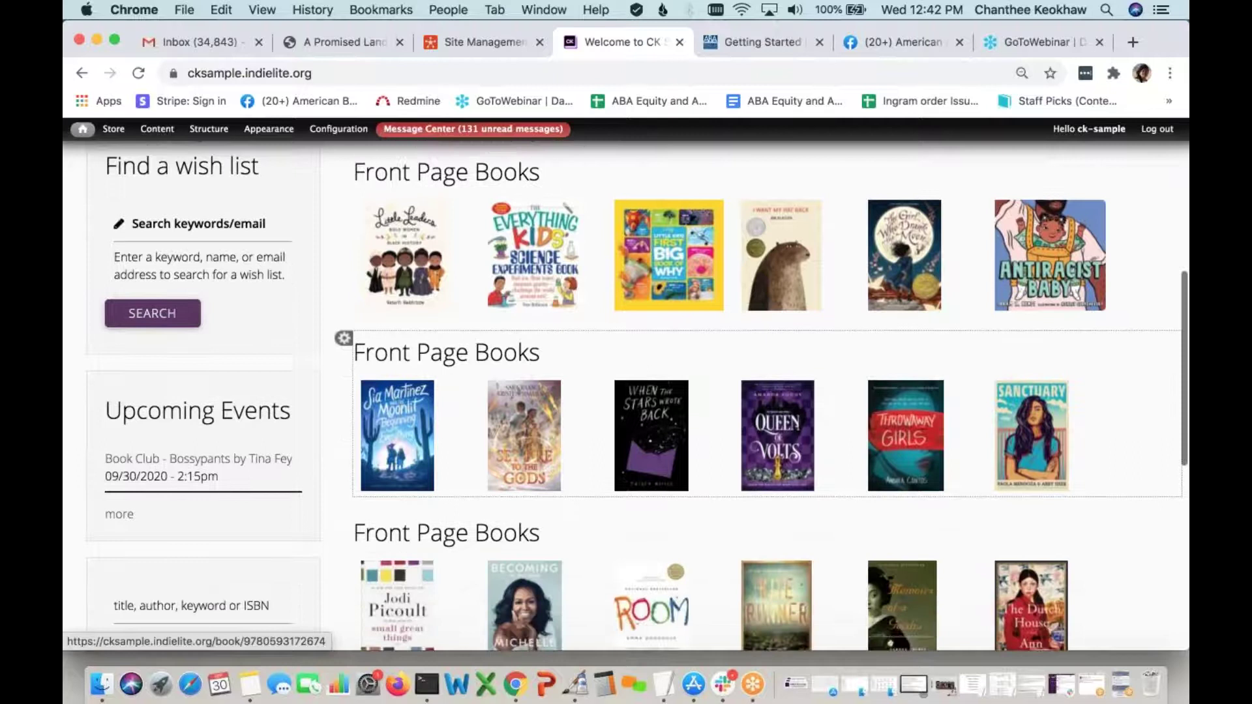
scroll(652, 418, down, 7)
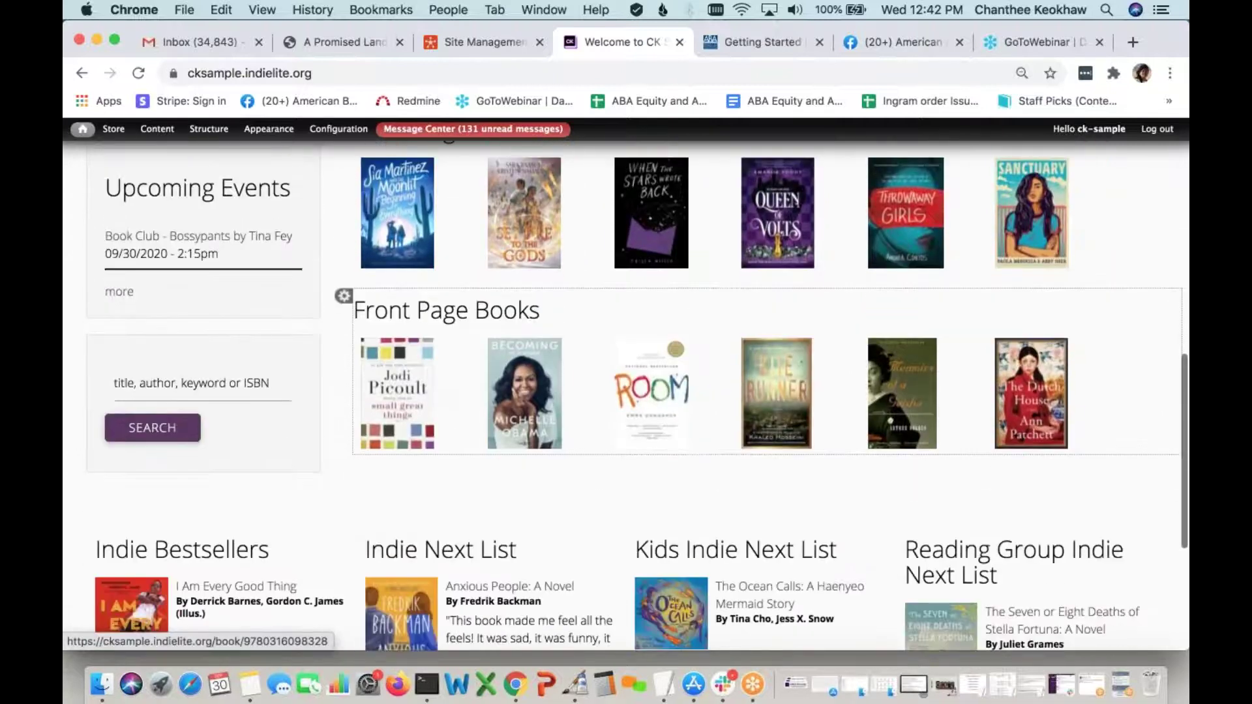
scroll(652, 456, down, 5)
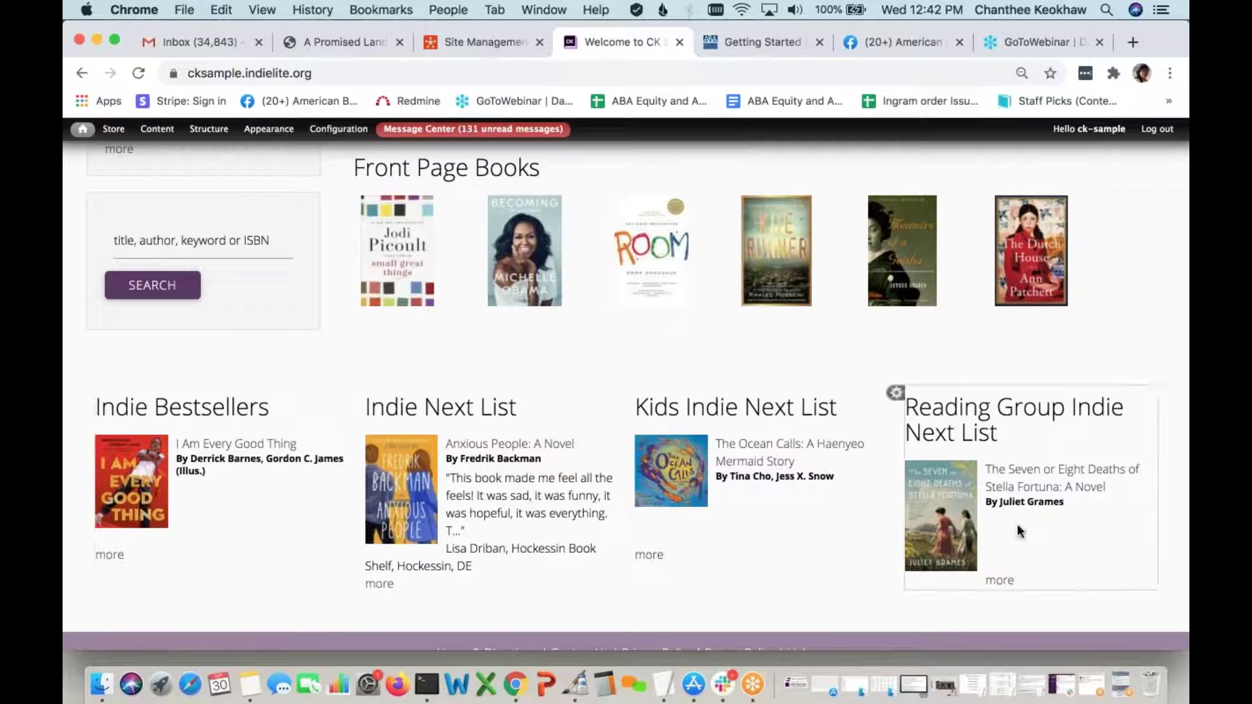
scroll(831, 571, down, 1)
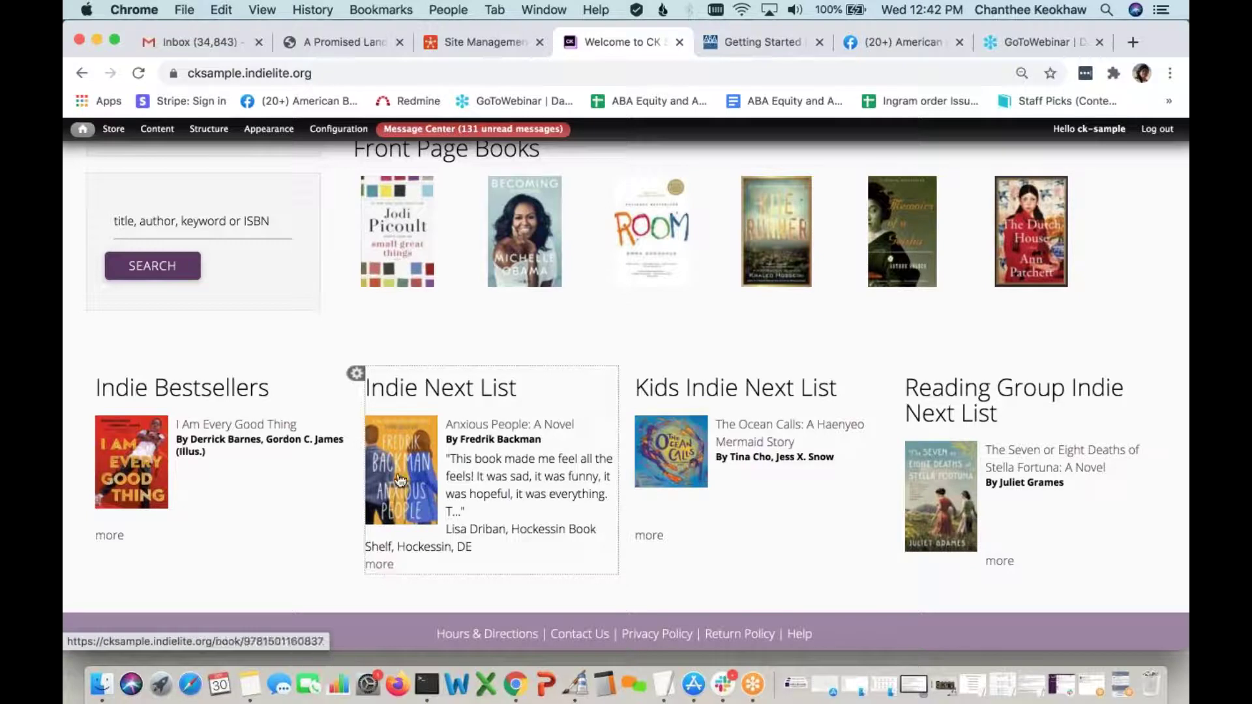
Open the full Indie Next List page and browse its titles
click(389, 567)
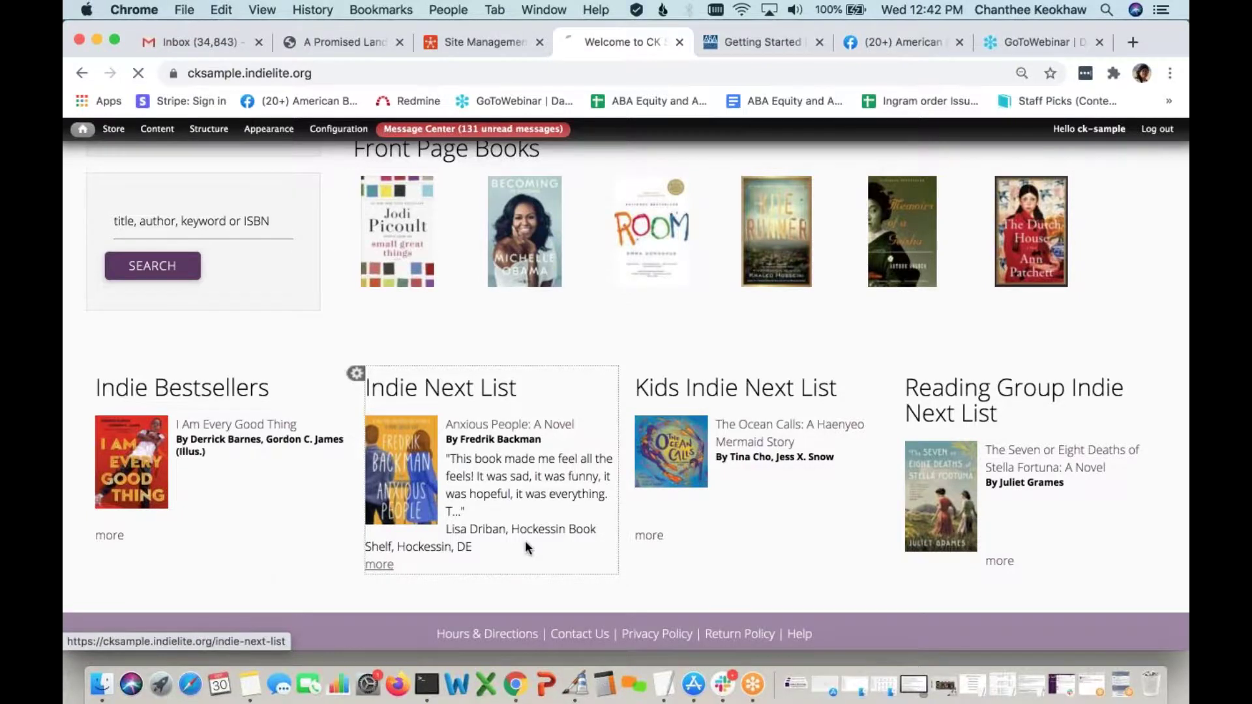
scroll(626, 392, down, 10)
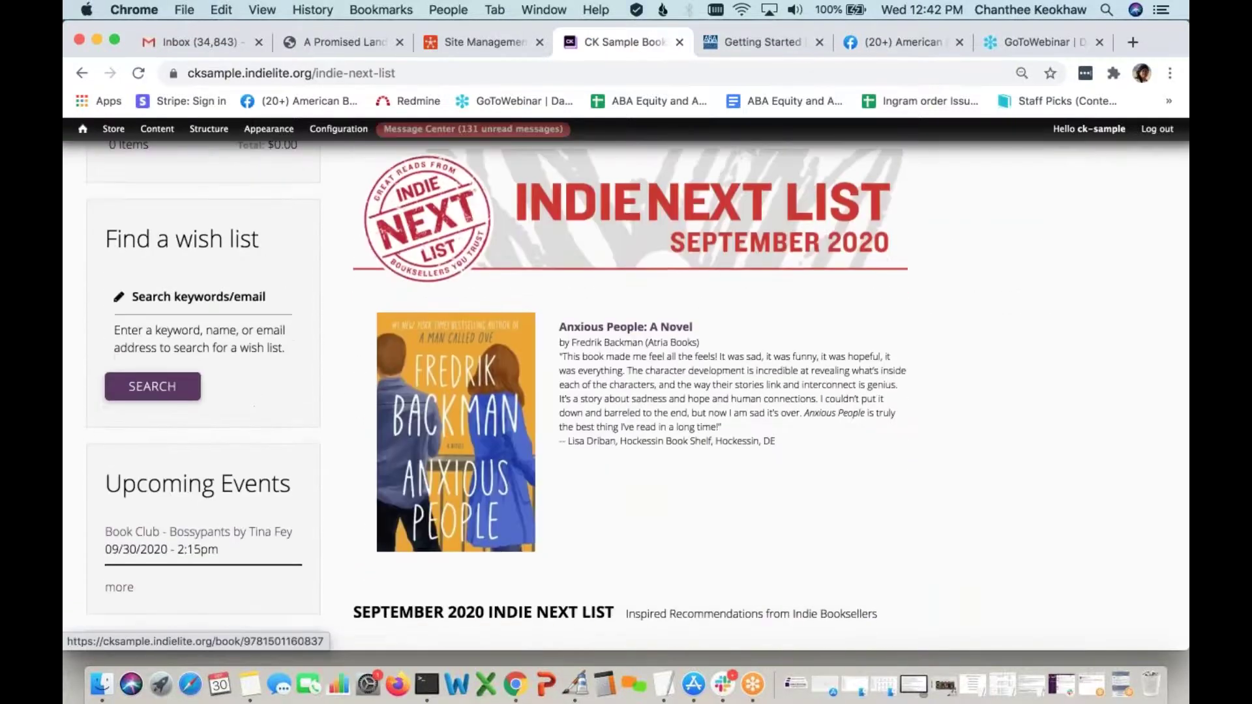
scroll(626, 391, down, 8)
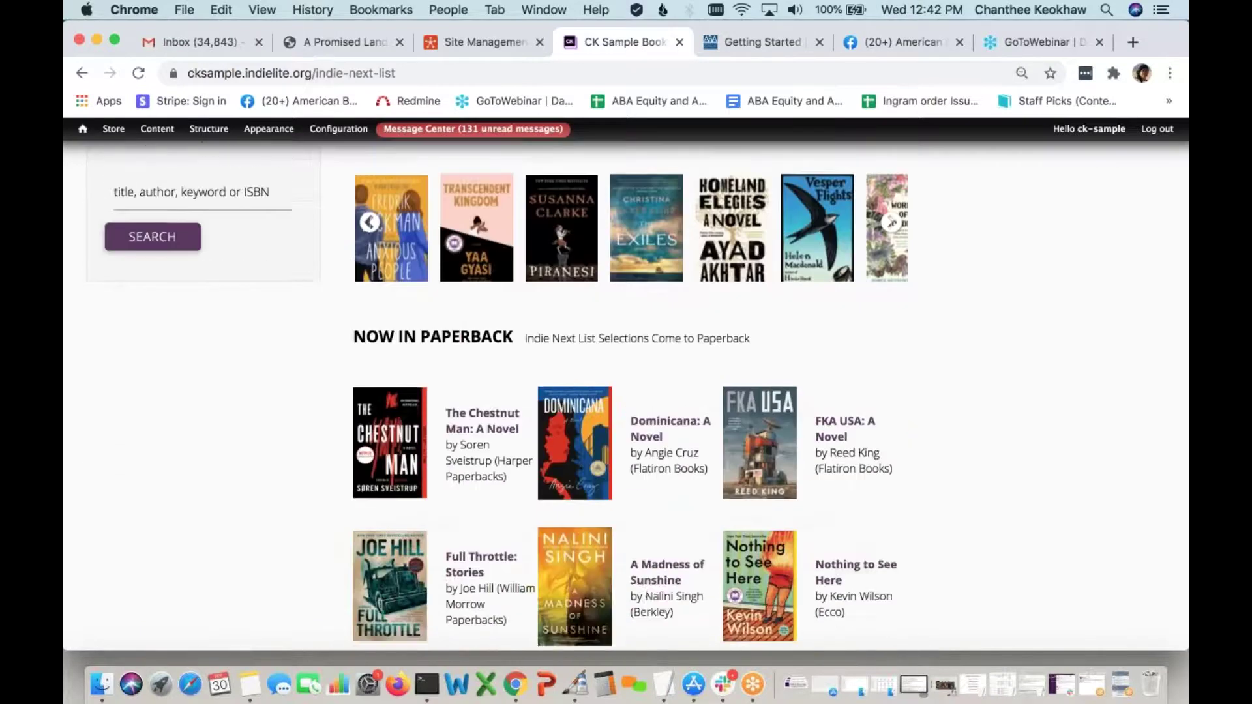
scroll(626, 392, down, 2)
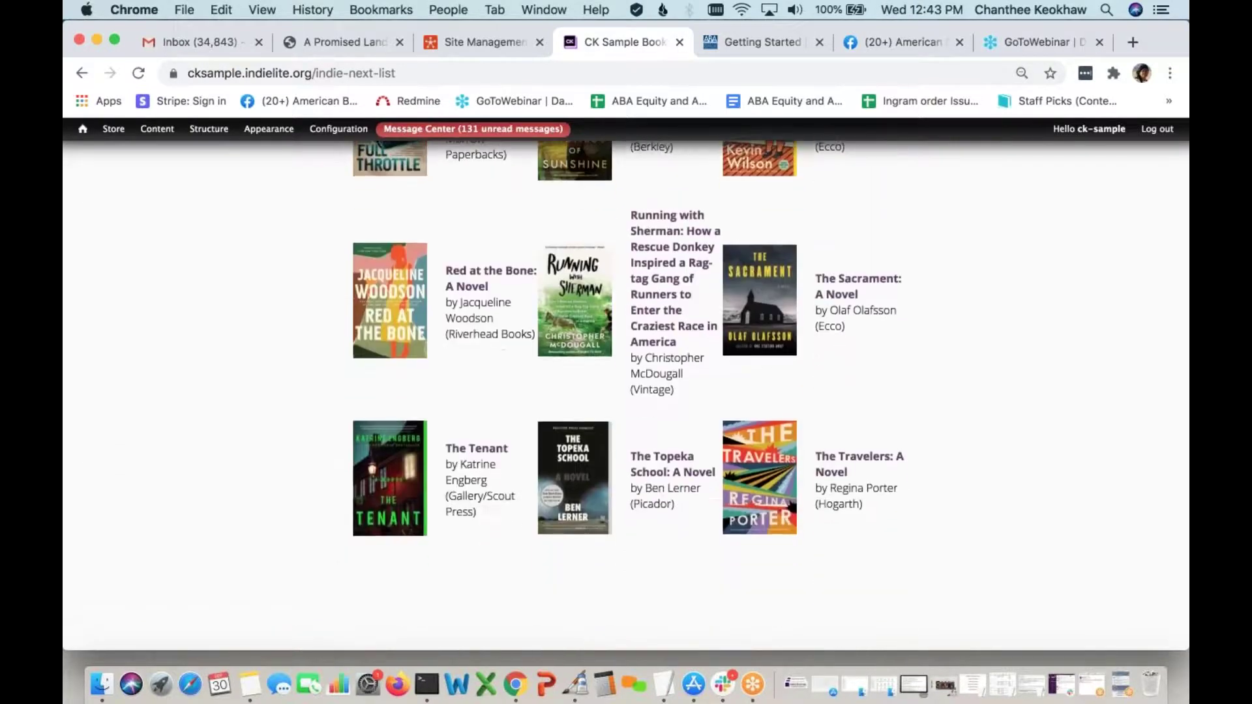
scroll(626, 391, up, 4)
scroll(626, 392, up, 3)
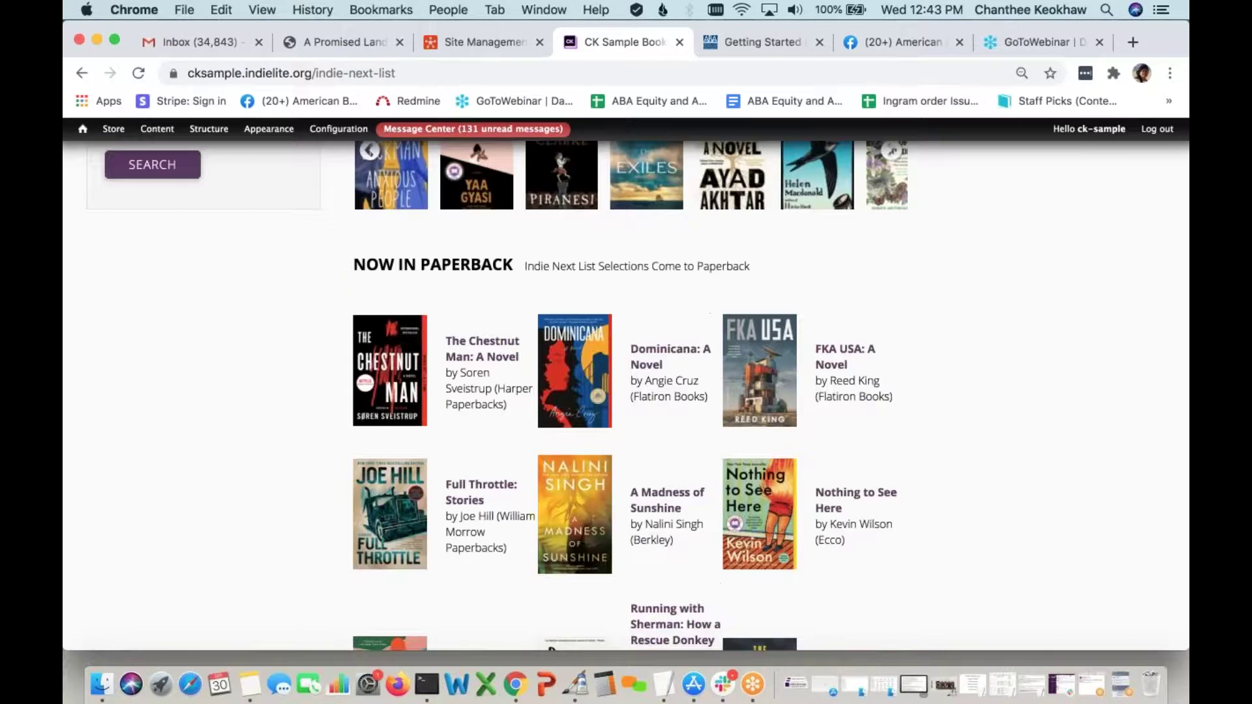
Open the Dominicana: A Novel (Paperback) book page, priced $16.99
click(581, 402)
scroll(525, 504, down, 3)
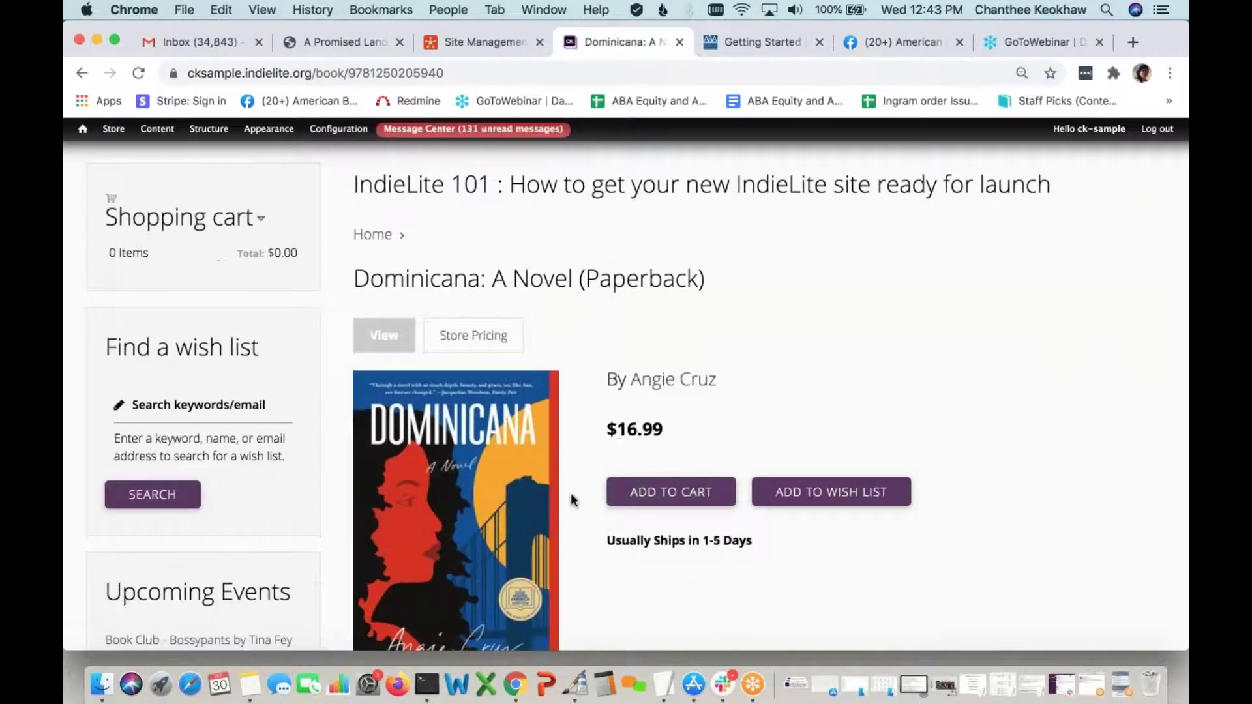
scroll(572, 500, up, 4)
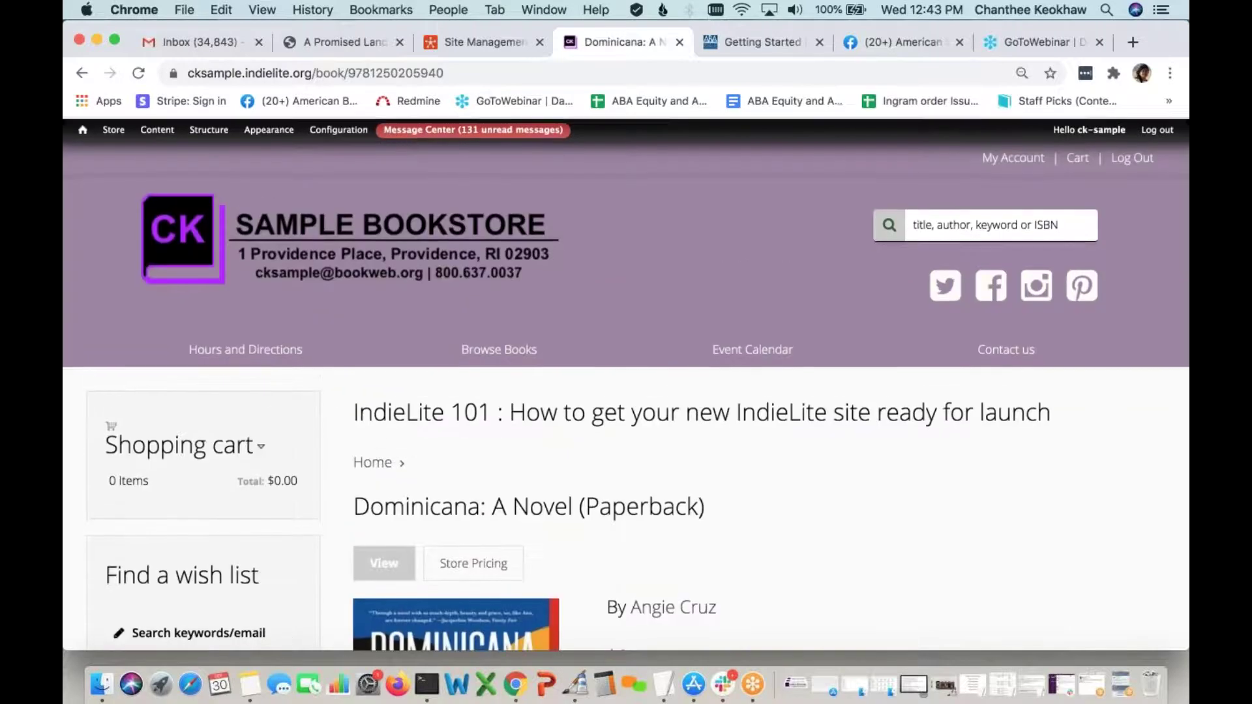
Go back to the store home page and scroll to the four Indie list blocks, including Reading Group
click(386, 244)
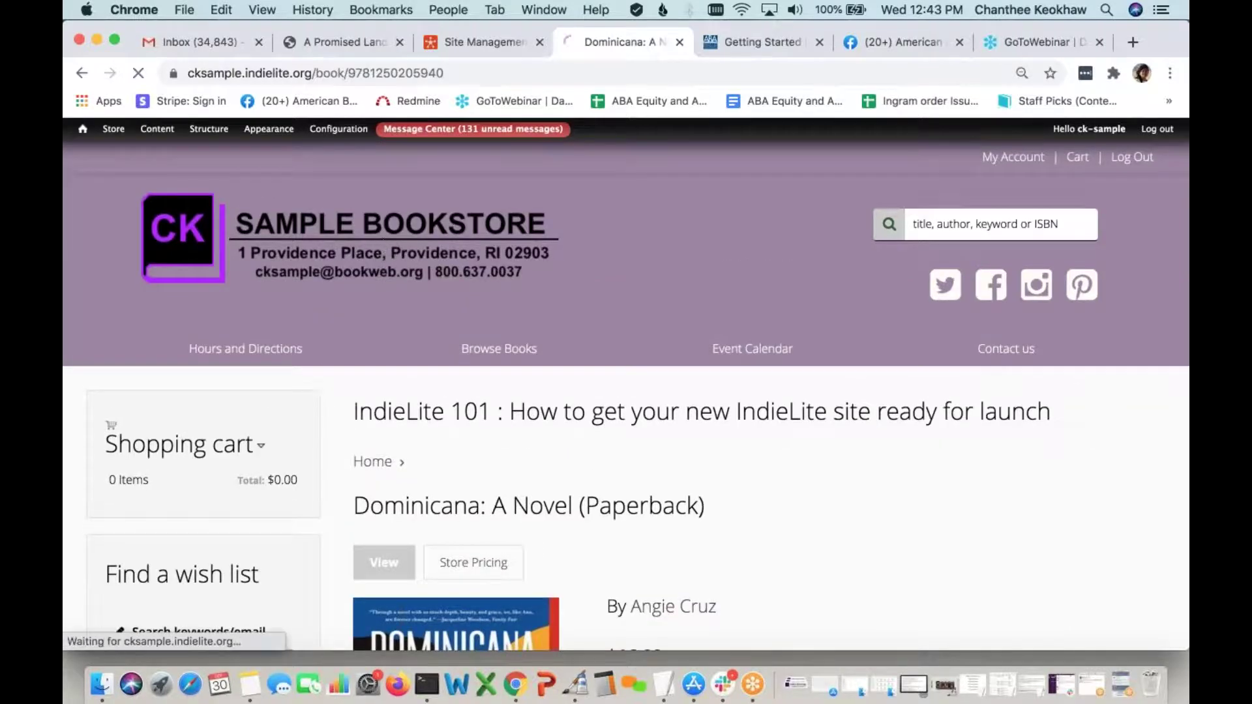
scroll(590, 461, down, 15)
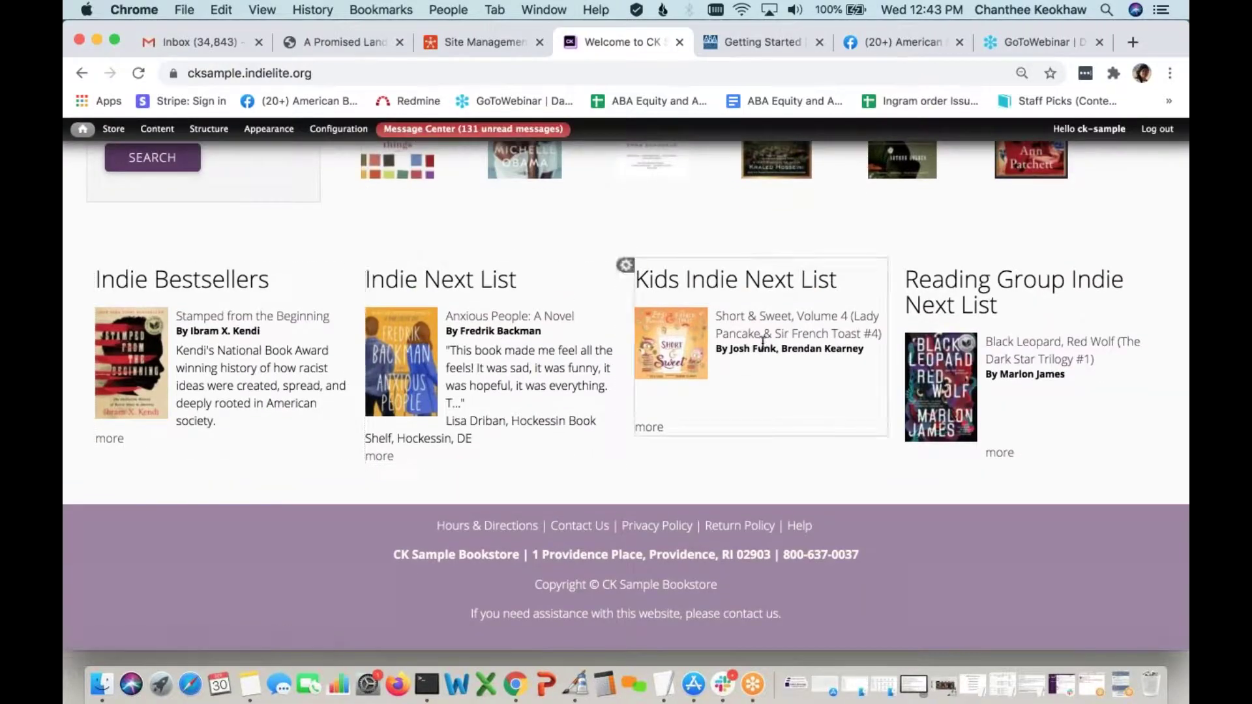
scroll(944, 349, up, 5)
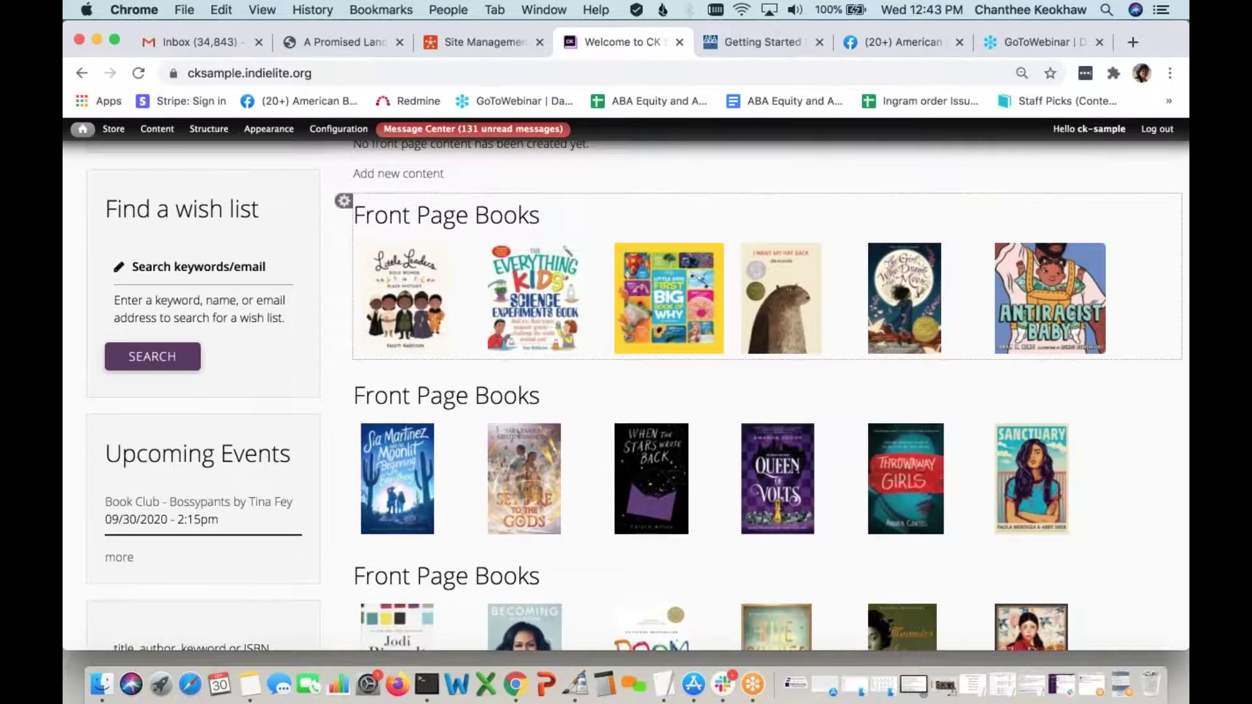
scroll(767, 391, up, 3)
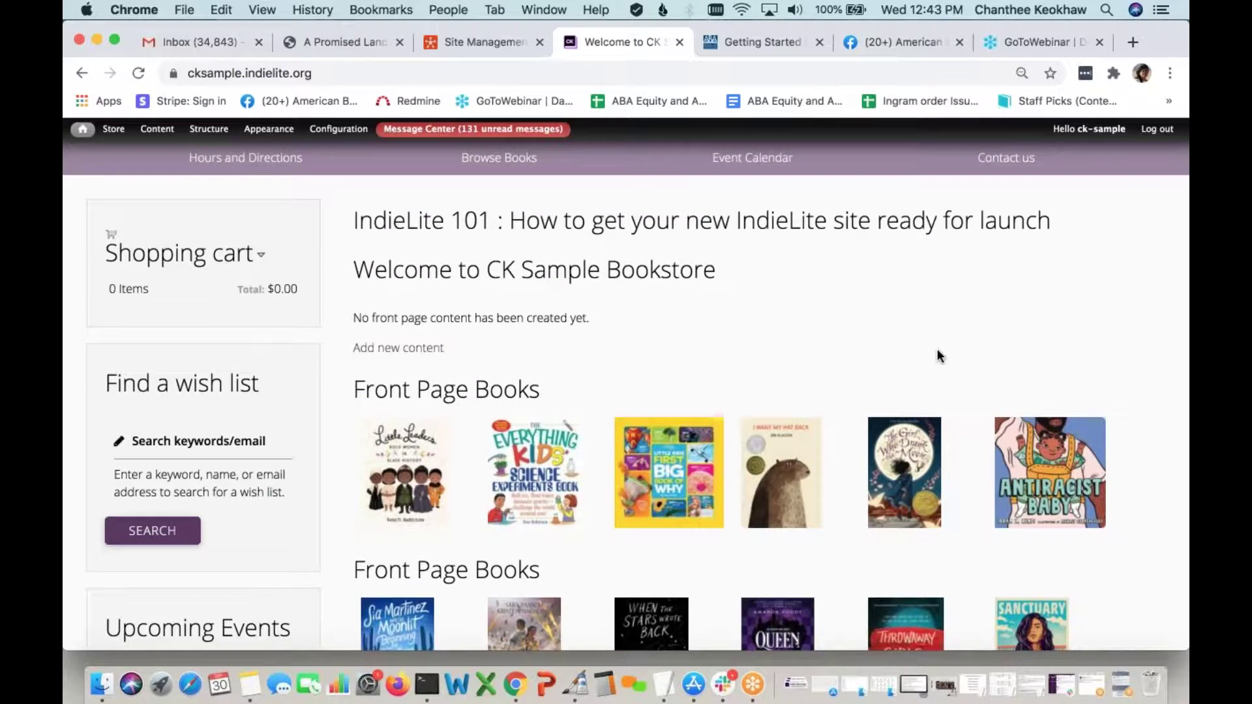
scroll(938, 351, up, 3)
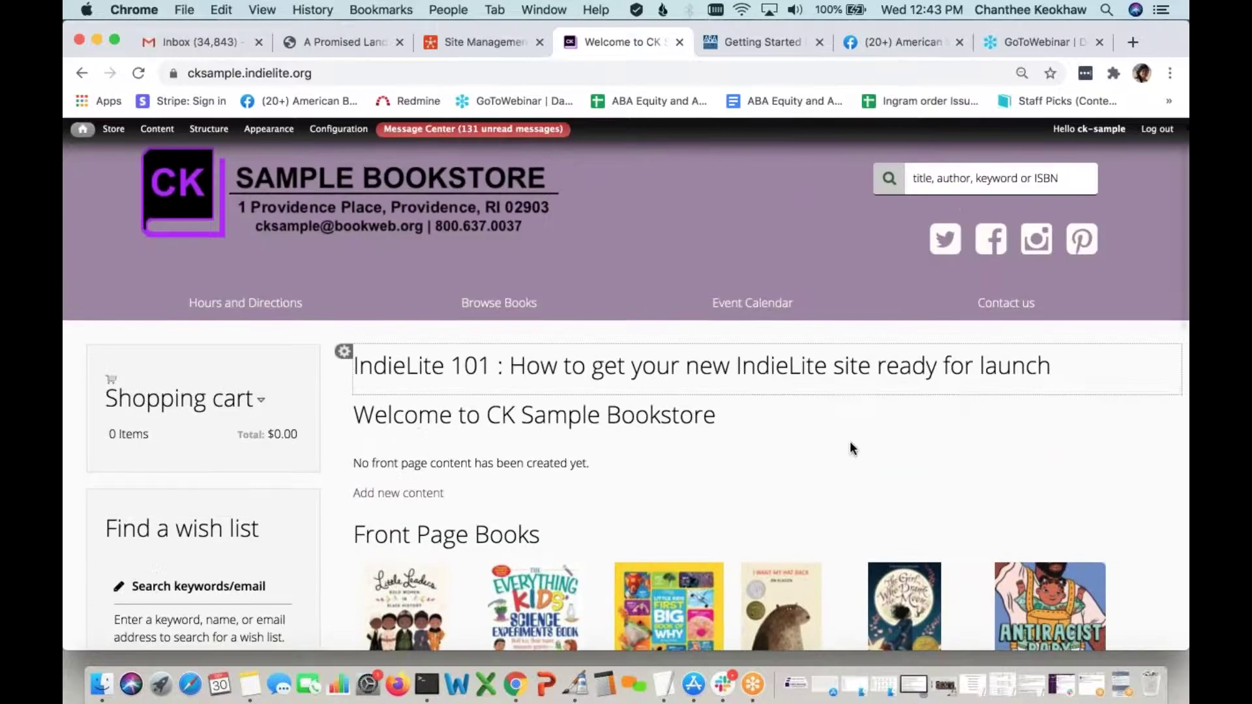
scroll(851, 449, down, 10)
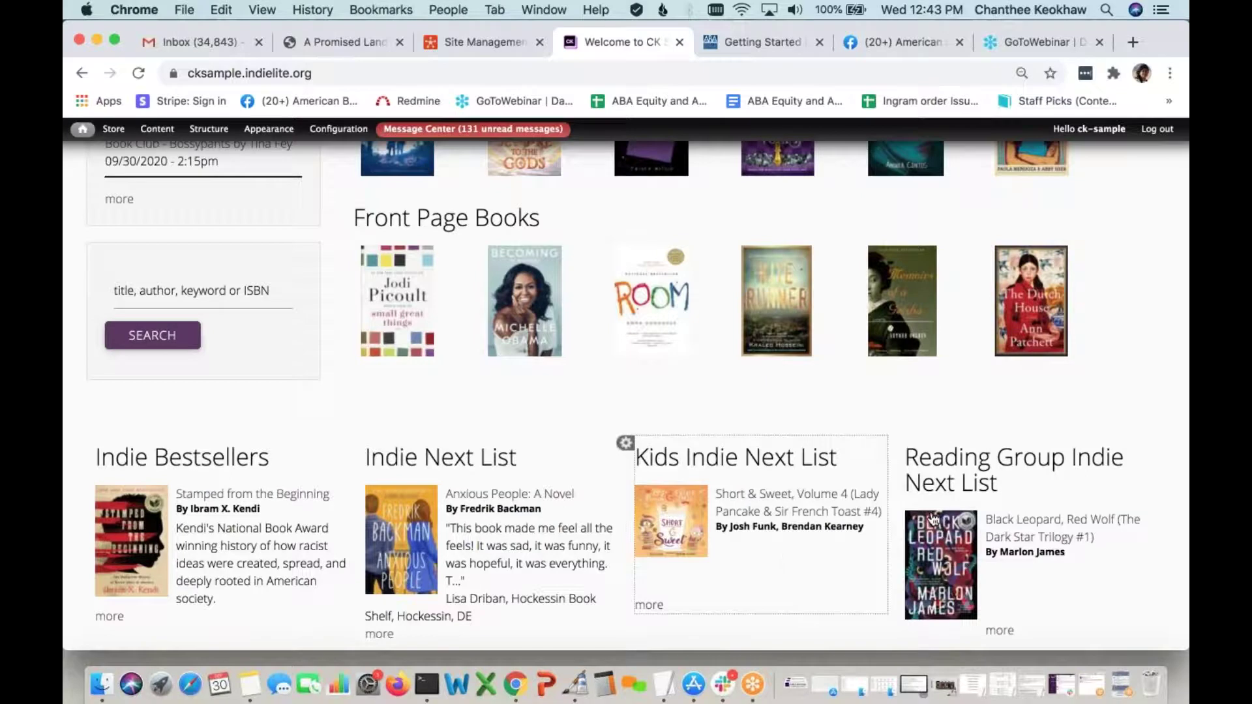
scroll(952, 512, down, 1)
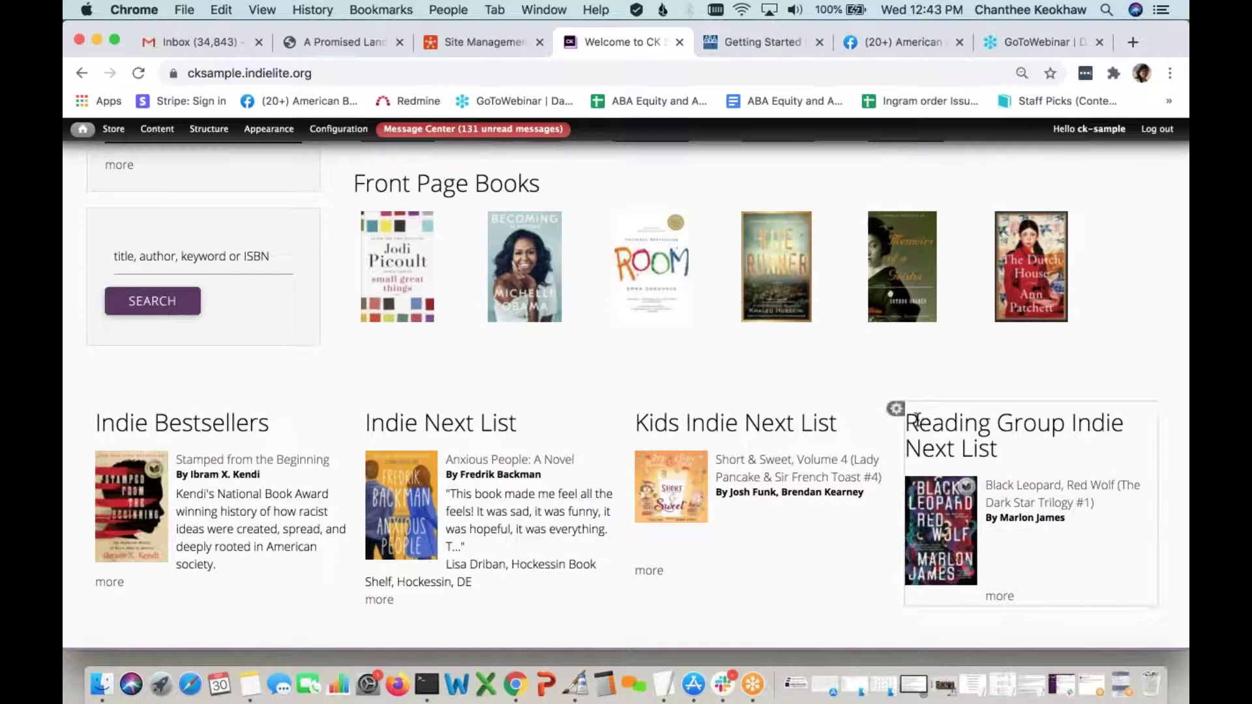
Set the Reading Group Indie Next List block's IndieLite region to '- None -' and save it
click(896, 410)
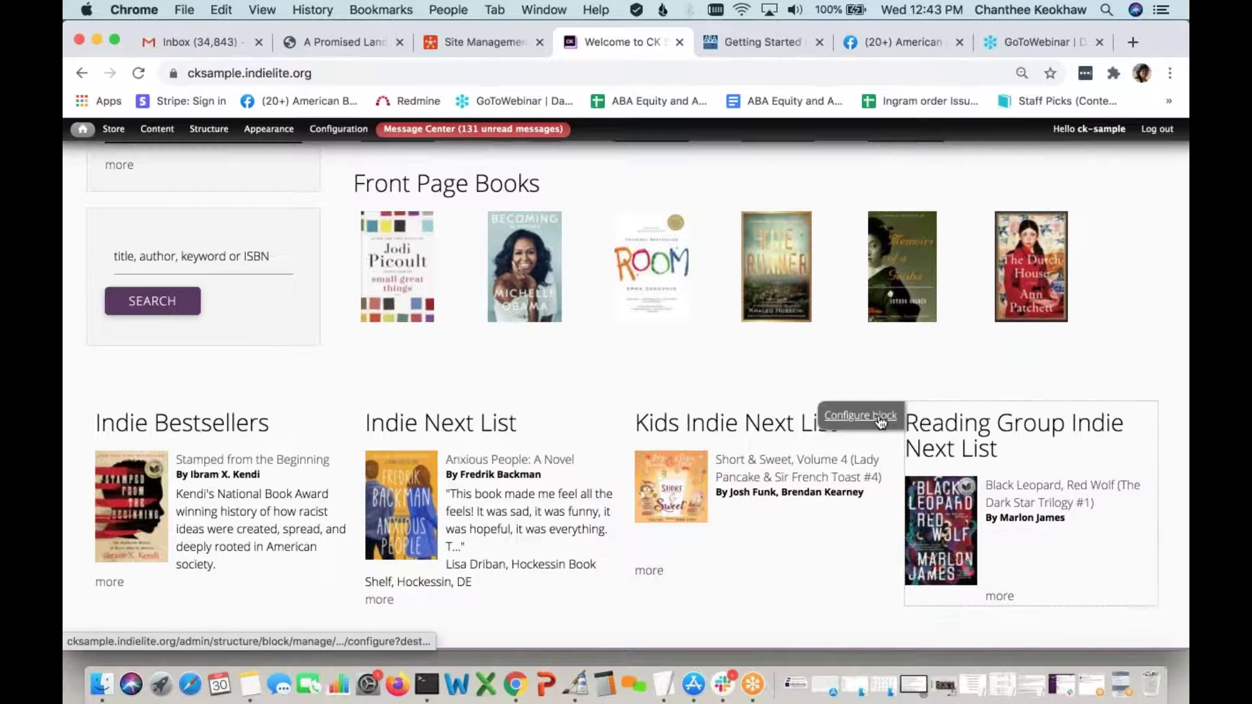
click(879, 416)
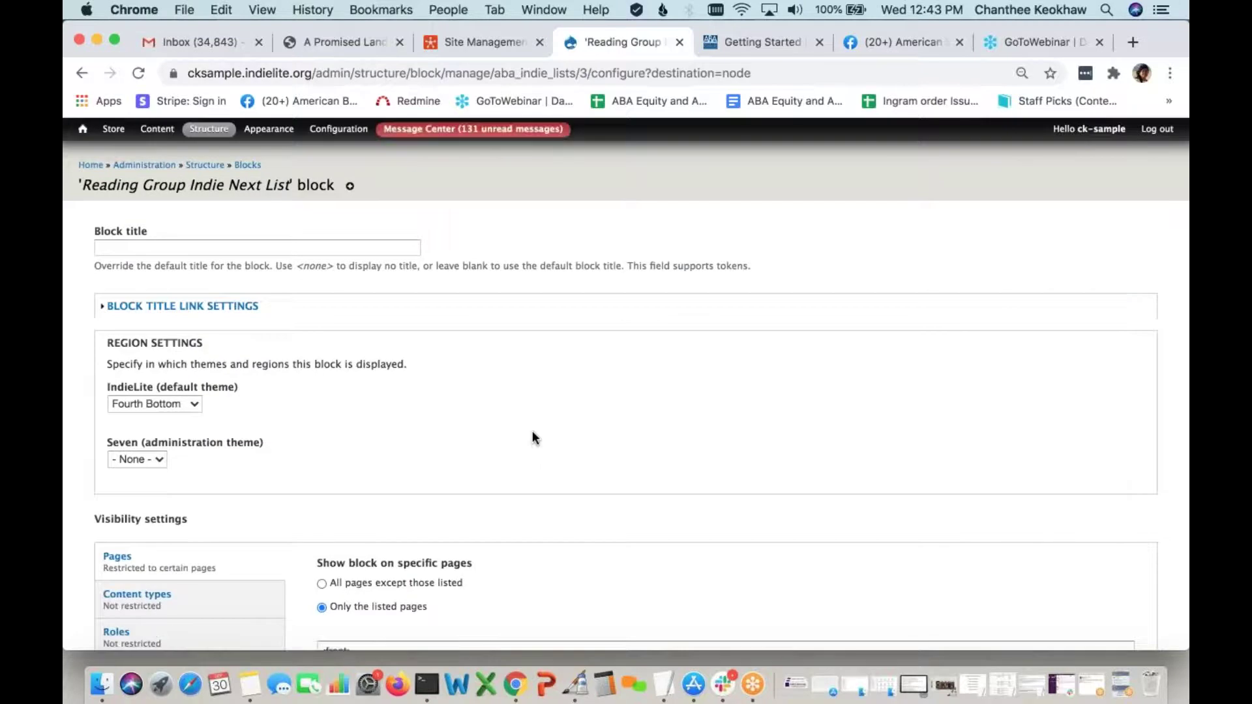
scroll(533, 437, down, 1)
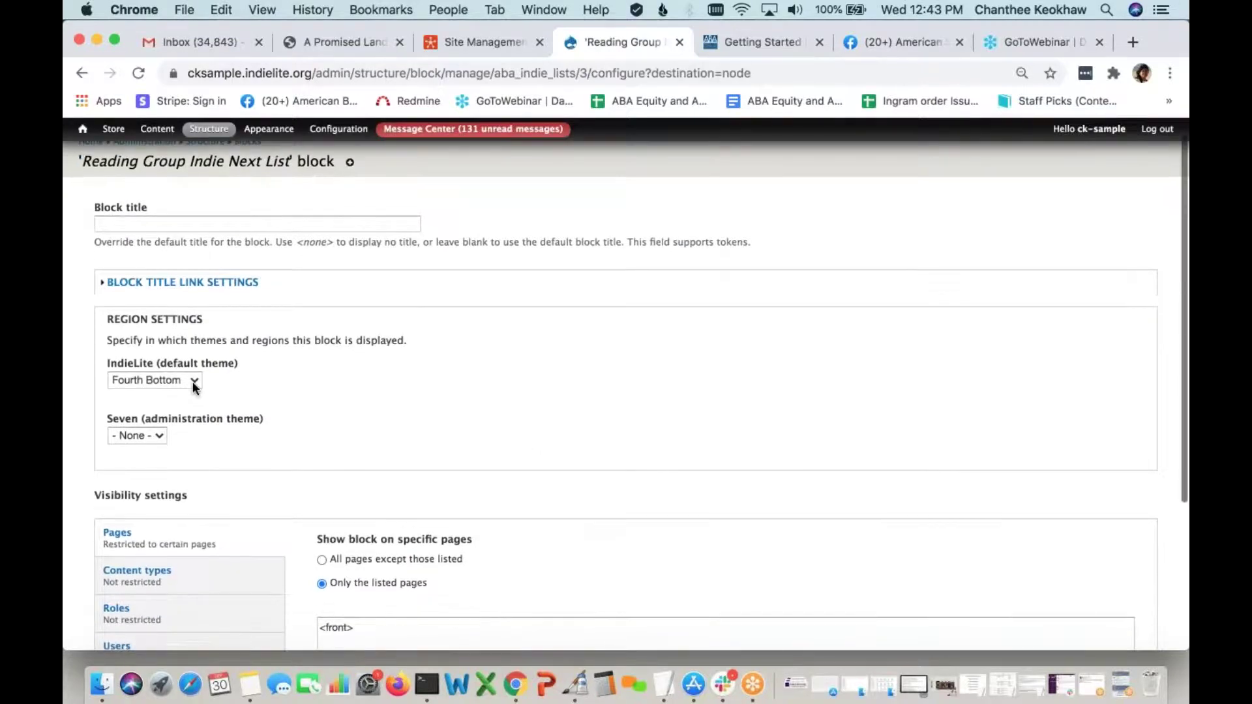
click(193, 381)
click(167, 233)
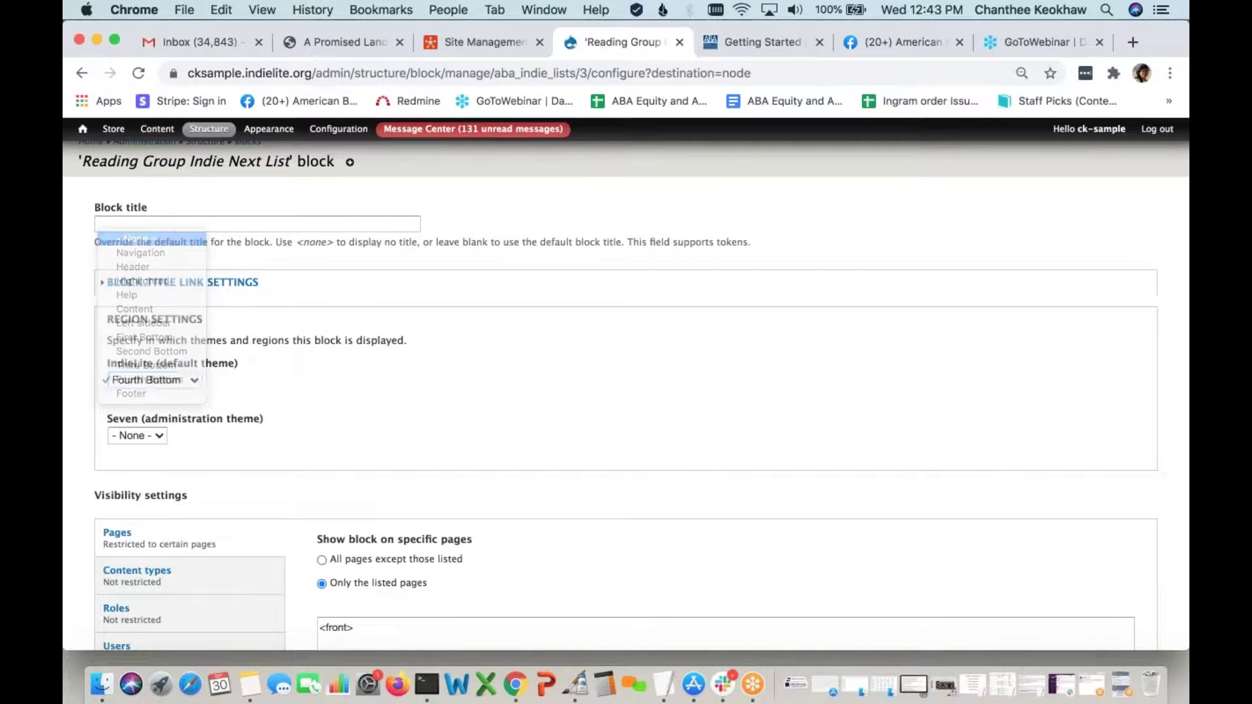
scroll(304, 323, down, 5)
click(159, 587)
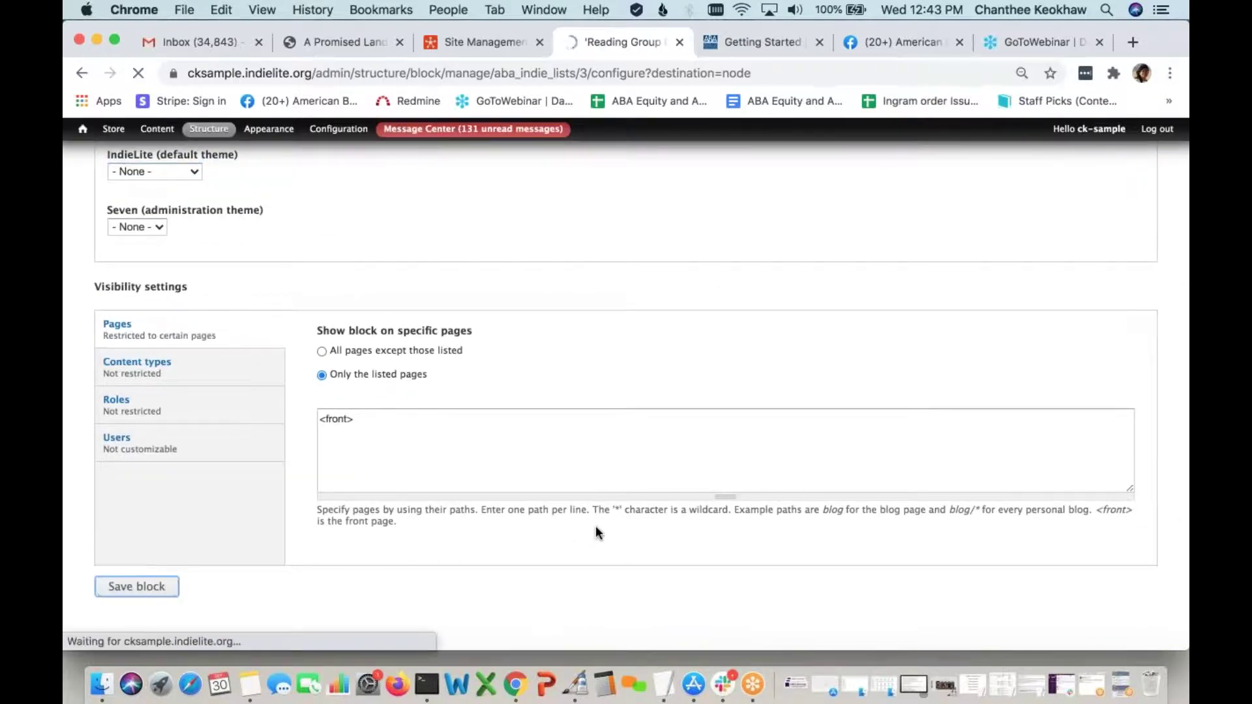
scroll(596, 533, down, 15)
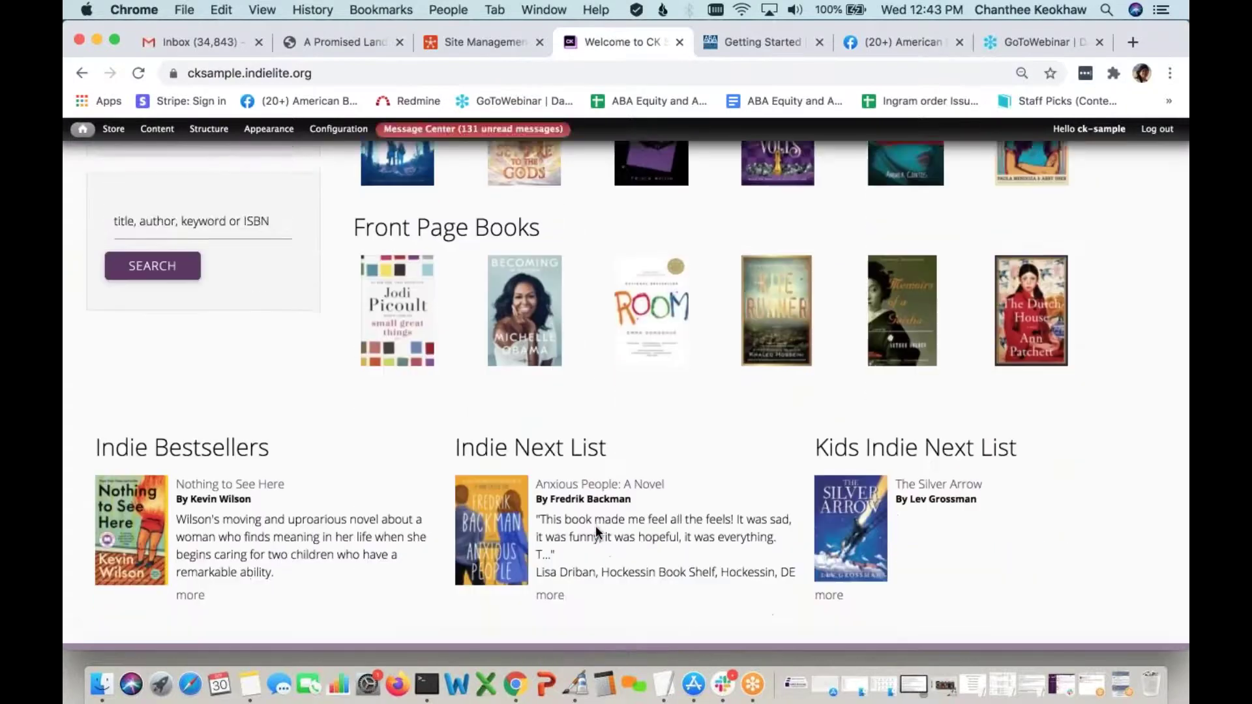
scroll(597, 531, down, 2)
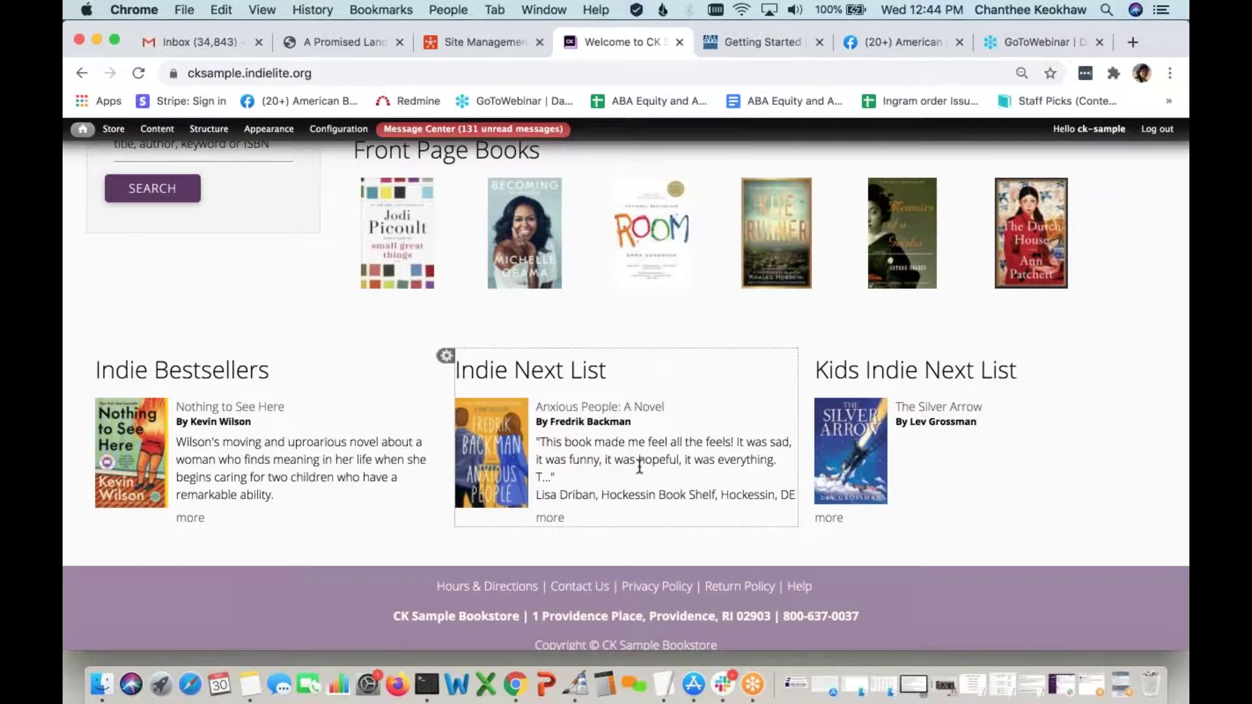
scroll(640, 465, up, 10)
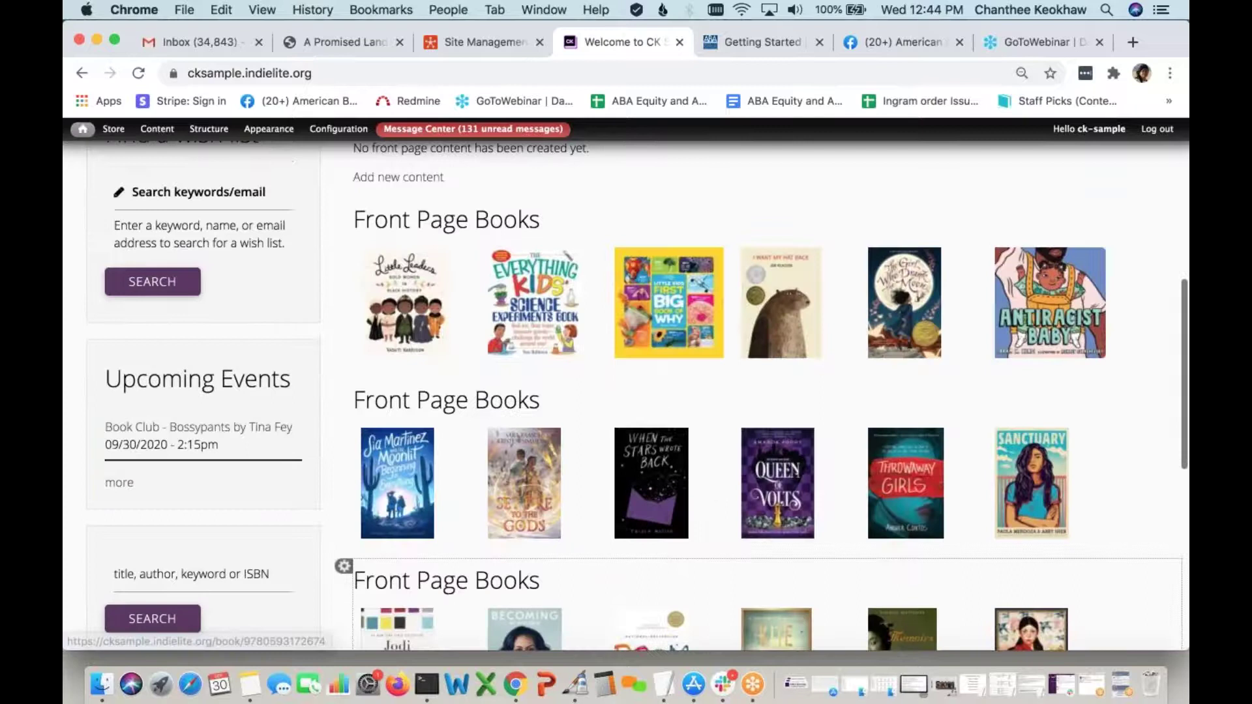
scroll(640, 465, up, 5)
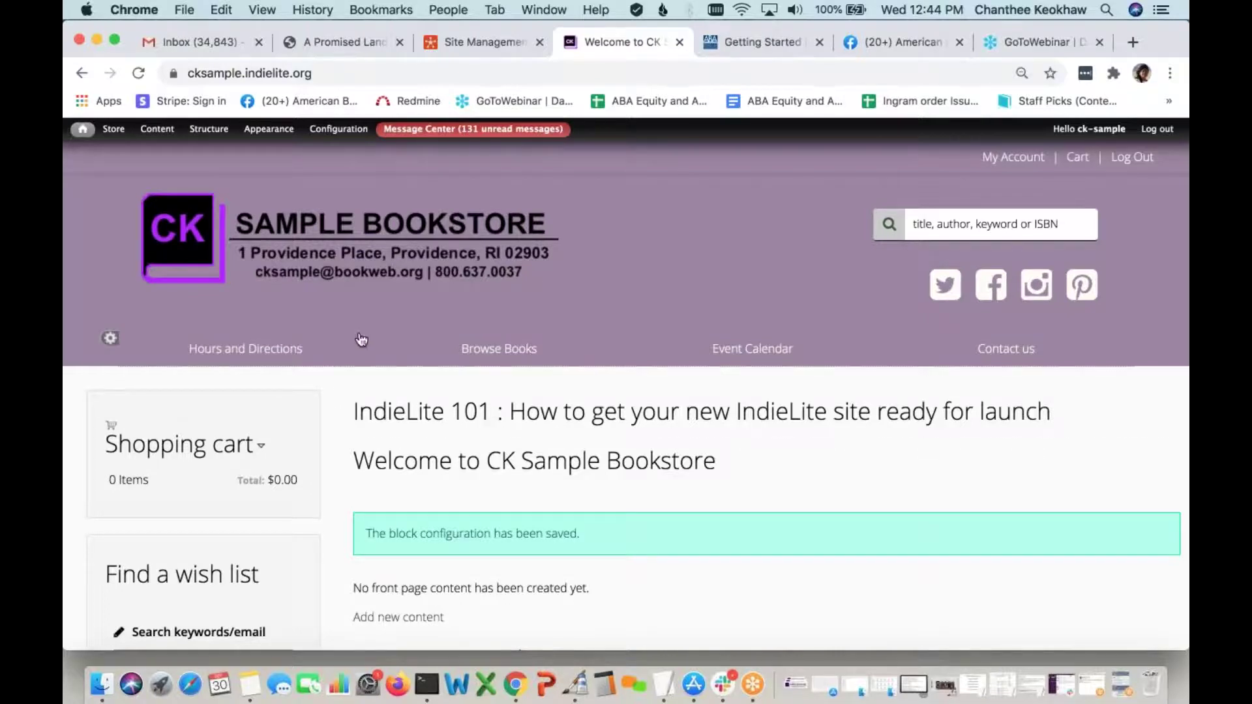
mouse_move(210, 132)
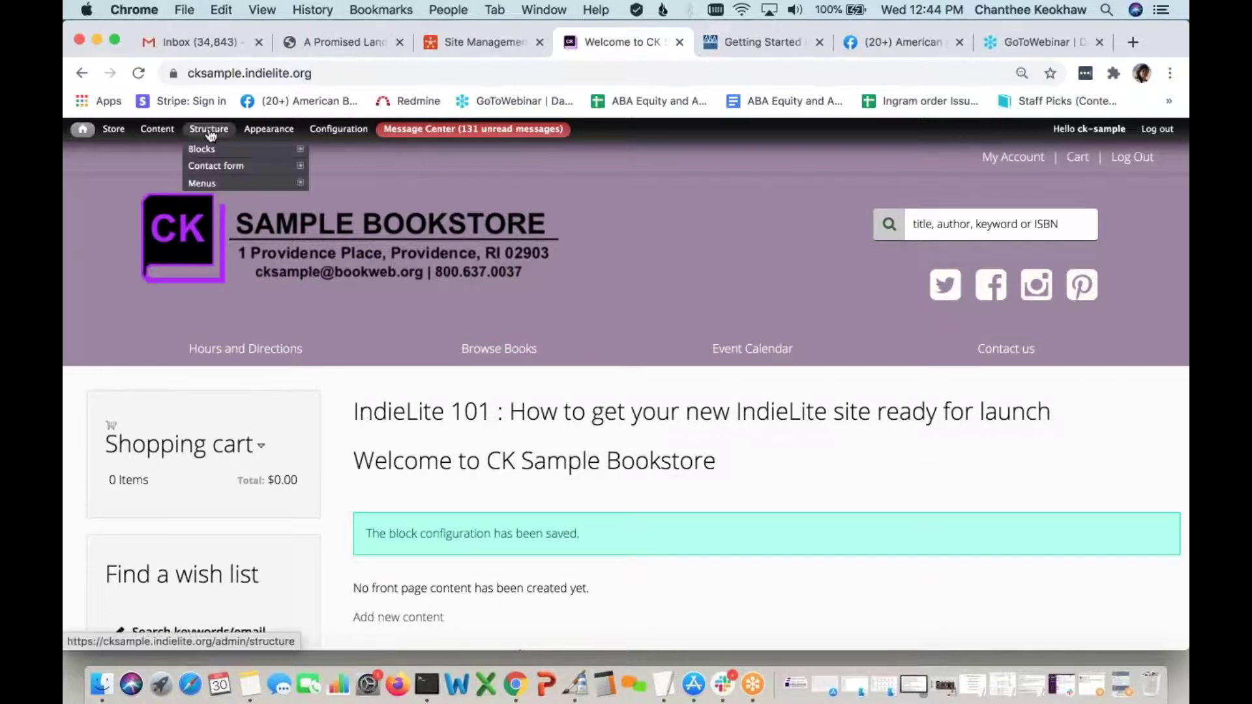
Show the IndieLite theme's block region demonstration from Structure > Blocks
click(208, 151)
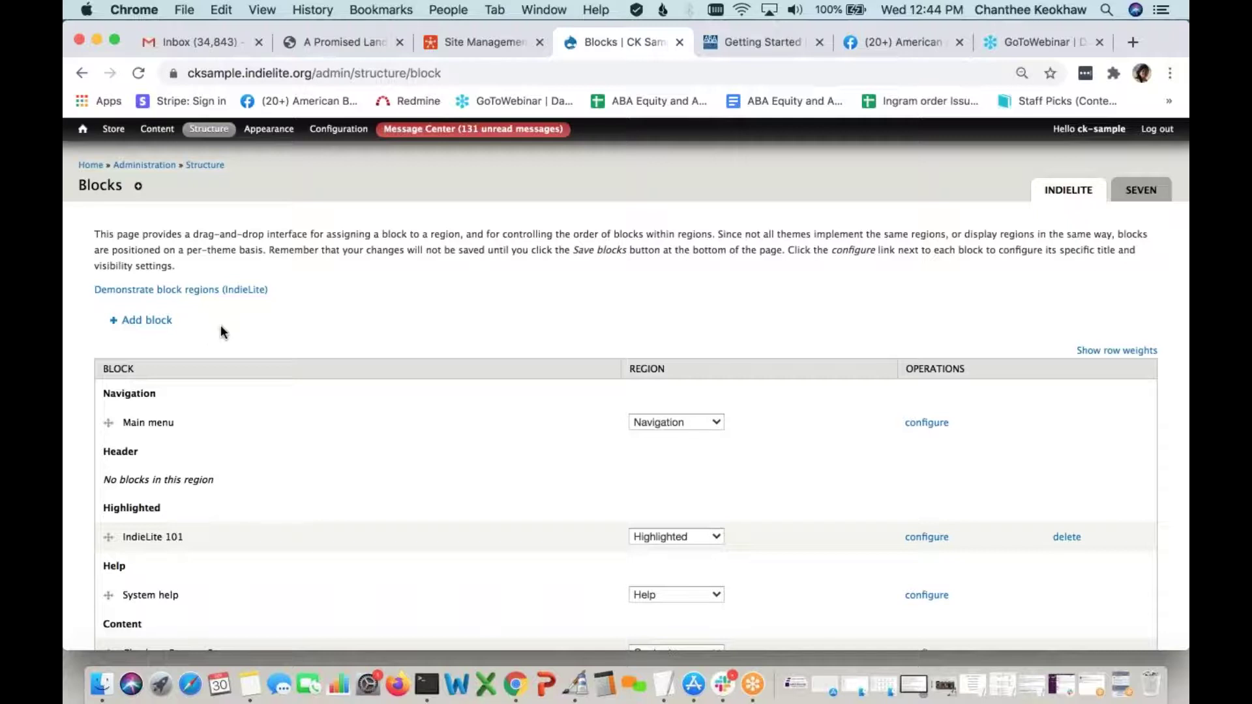
click(240, 289)
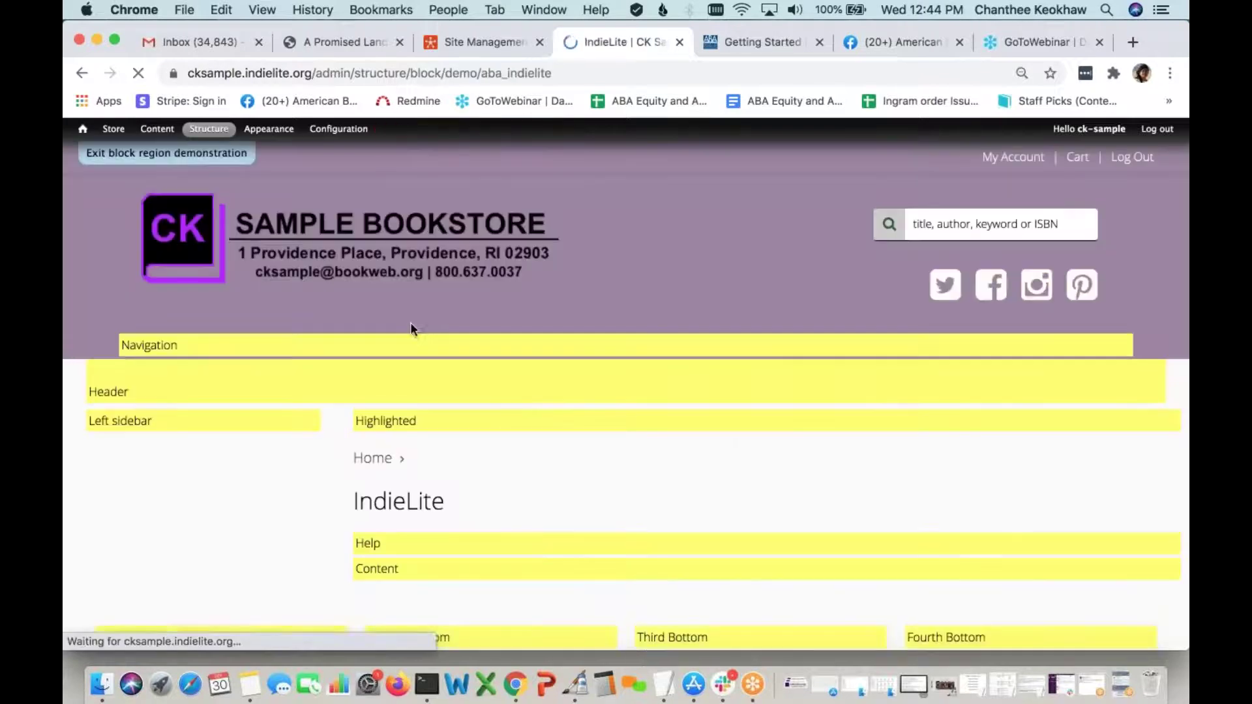
Scroll through the highlighted theme regions, then exit the demonstration back to the Blocks list
scroll(540, 400, down, 2)
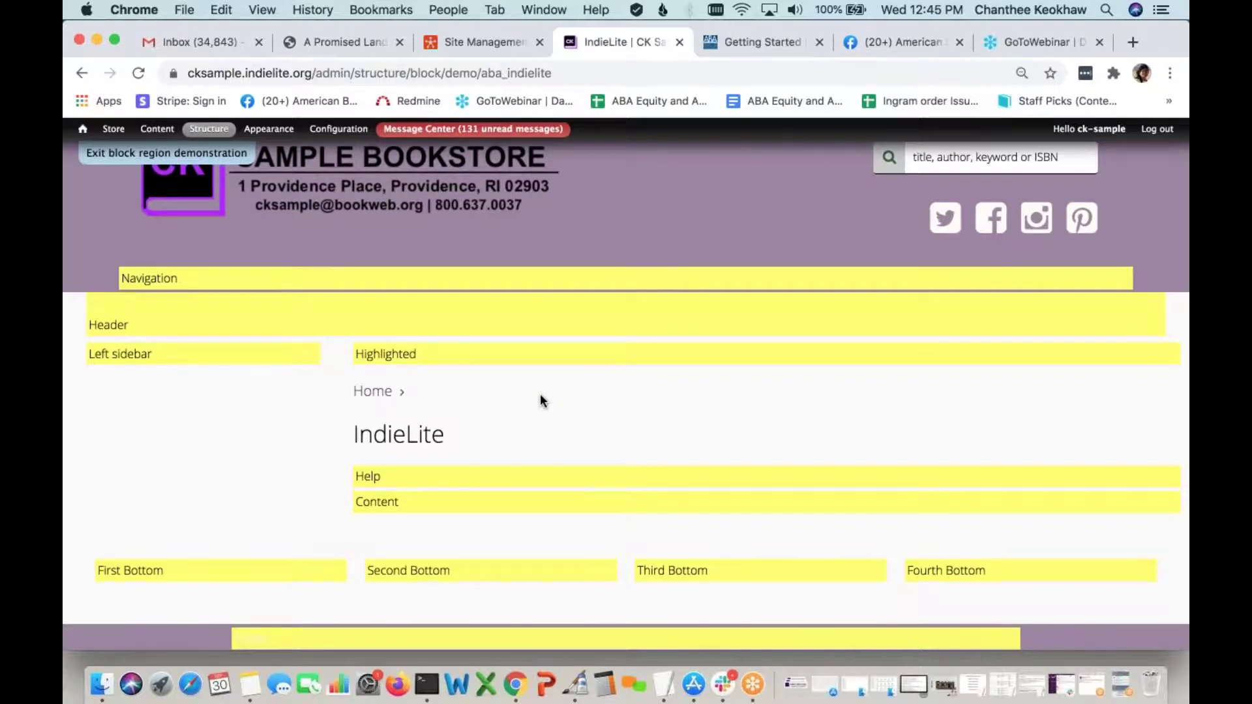
scroll(540, 401, down, 1)
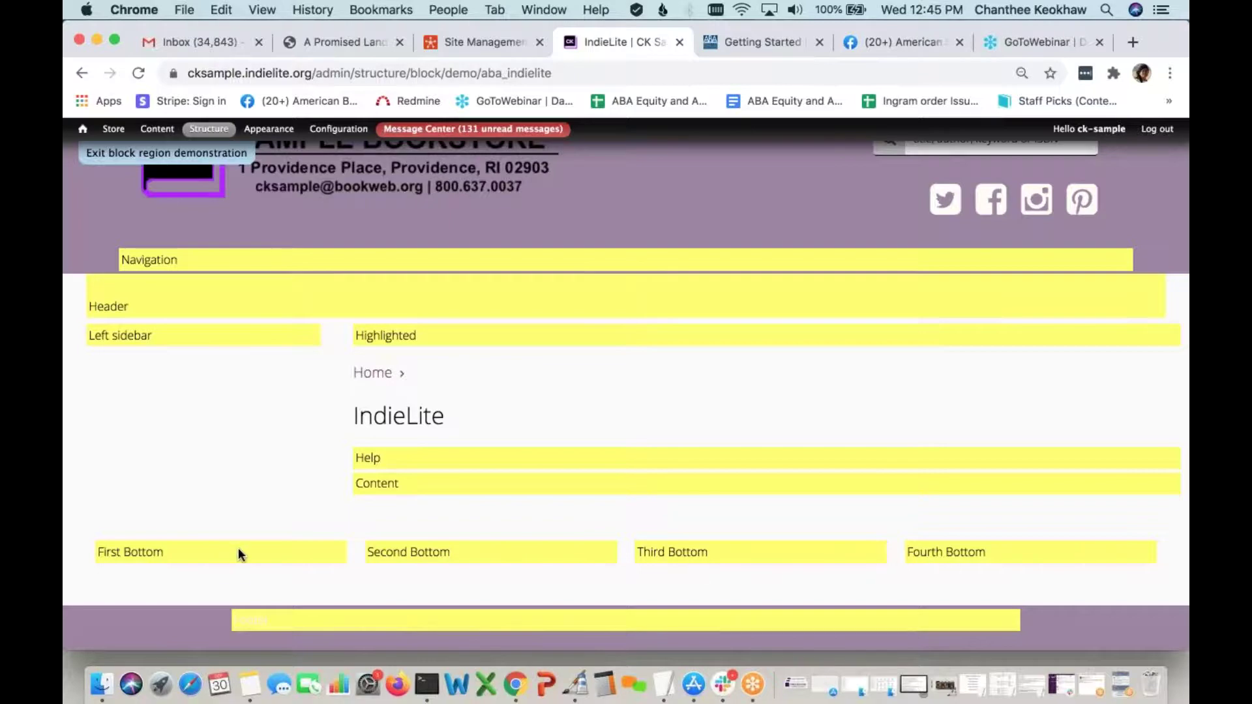
scroll(665, 553, up, 1)
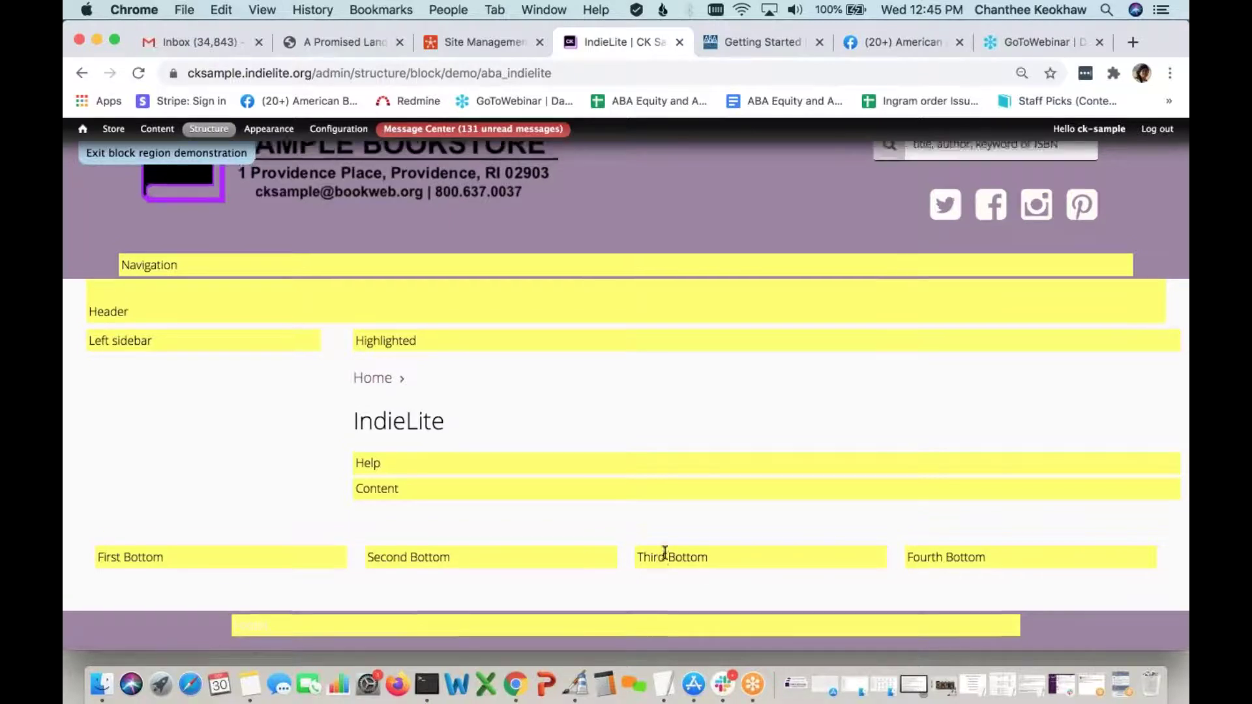
scroll(664, 553, up, 2)
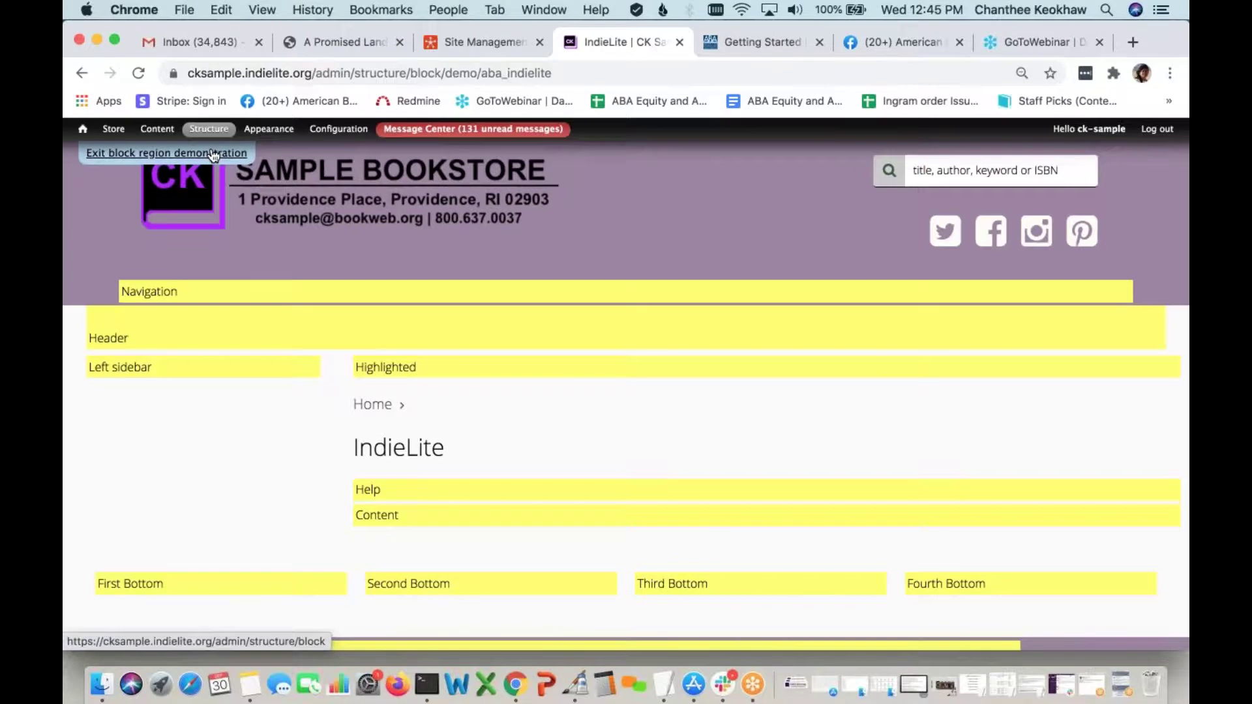
click(214, 155)
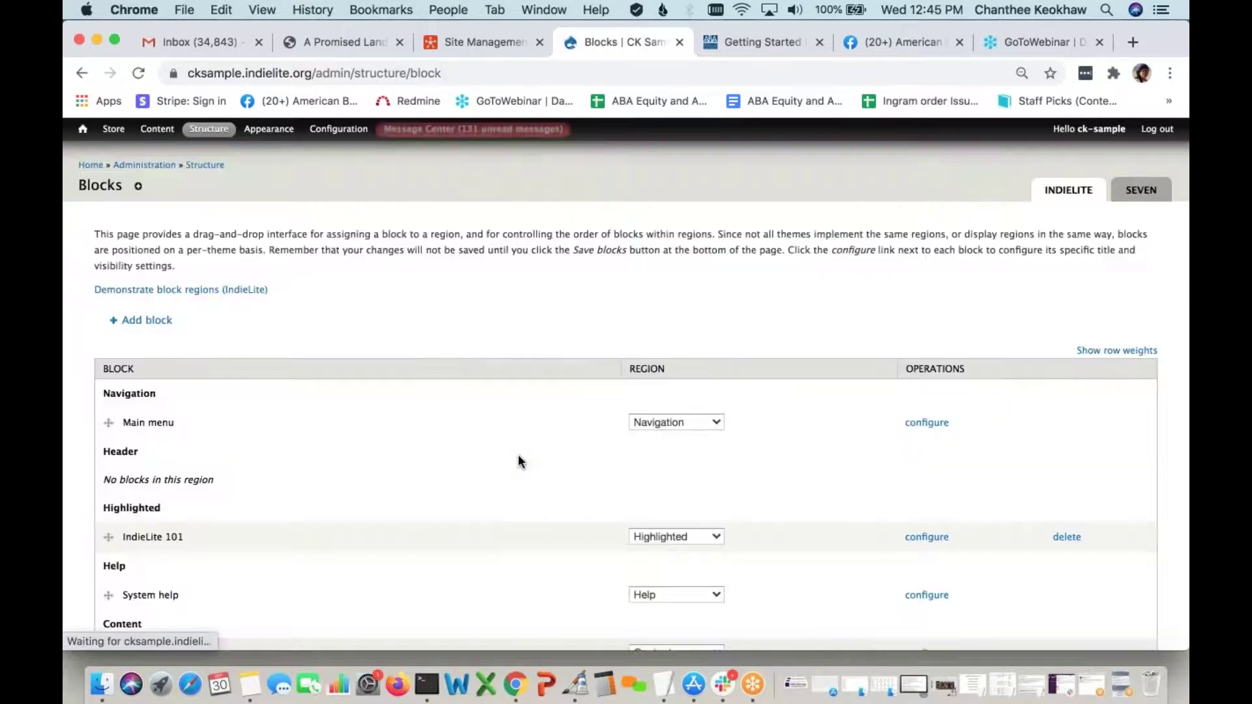
Scroll the Blocks list down to Reading Group Indie Next List in the Disabled section
scroll(518, 457, down, 3)
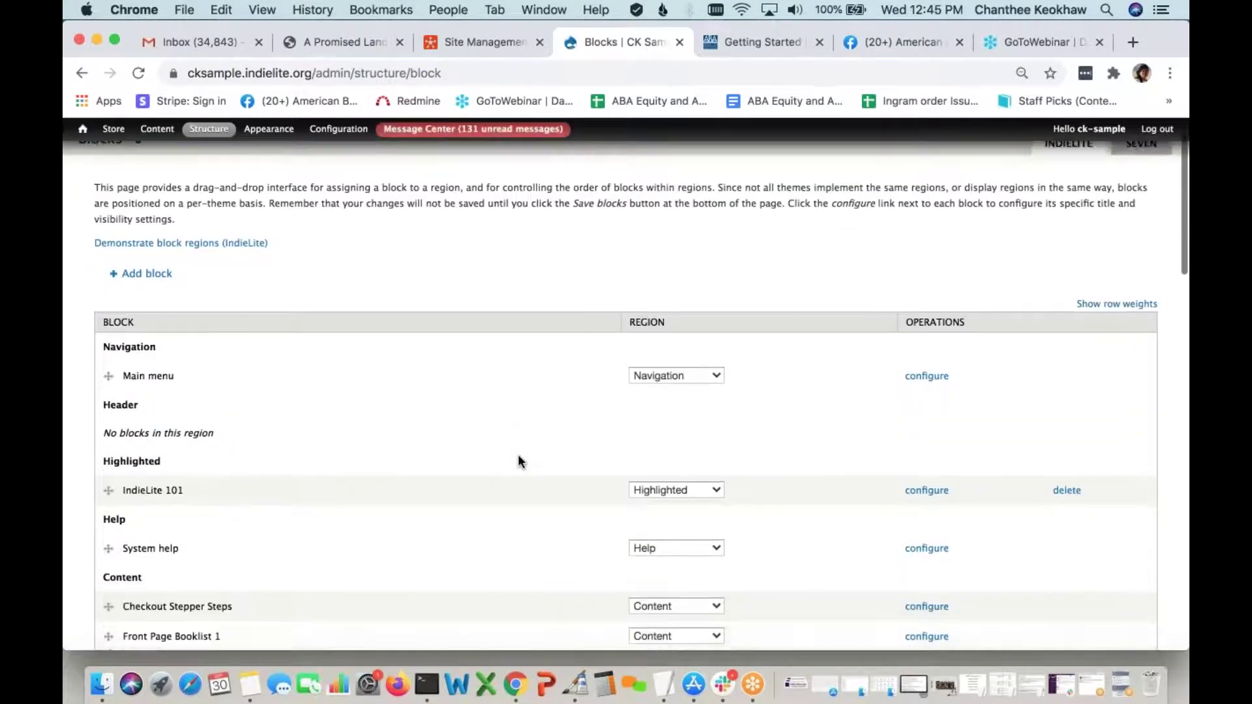
scroll(518, 456, down, 10)
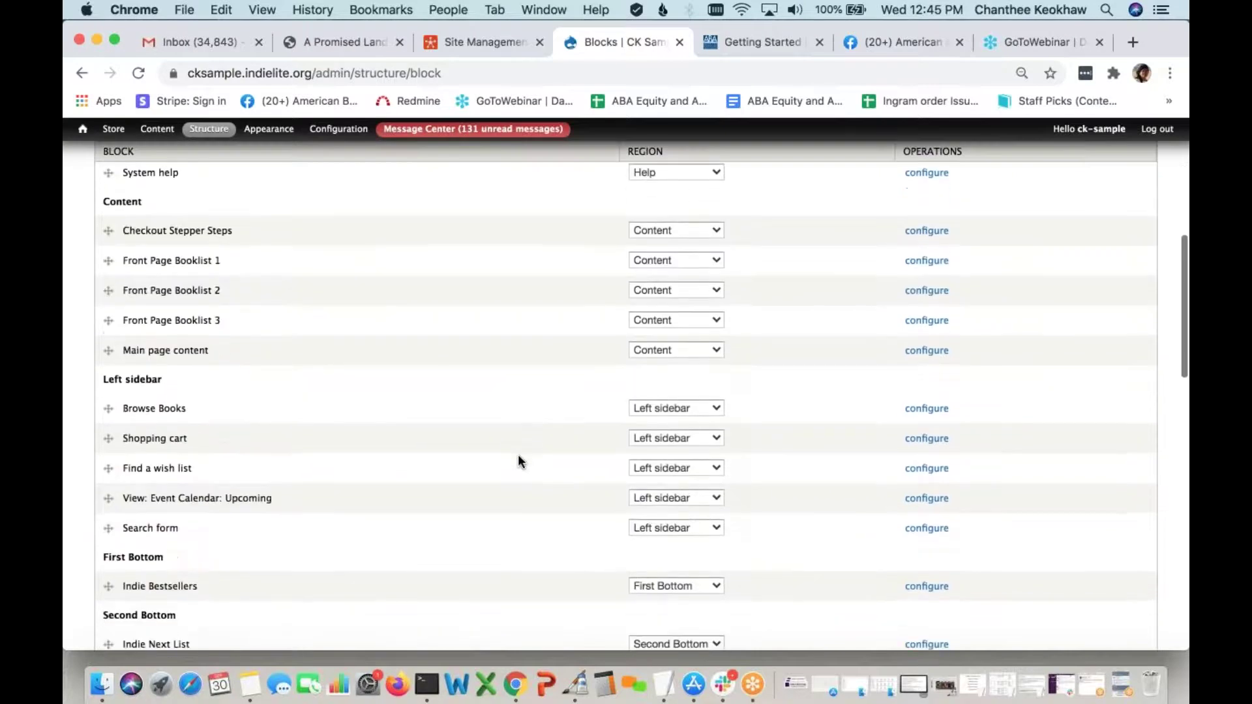
scroll(519, 459, down, 7)
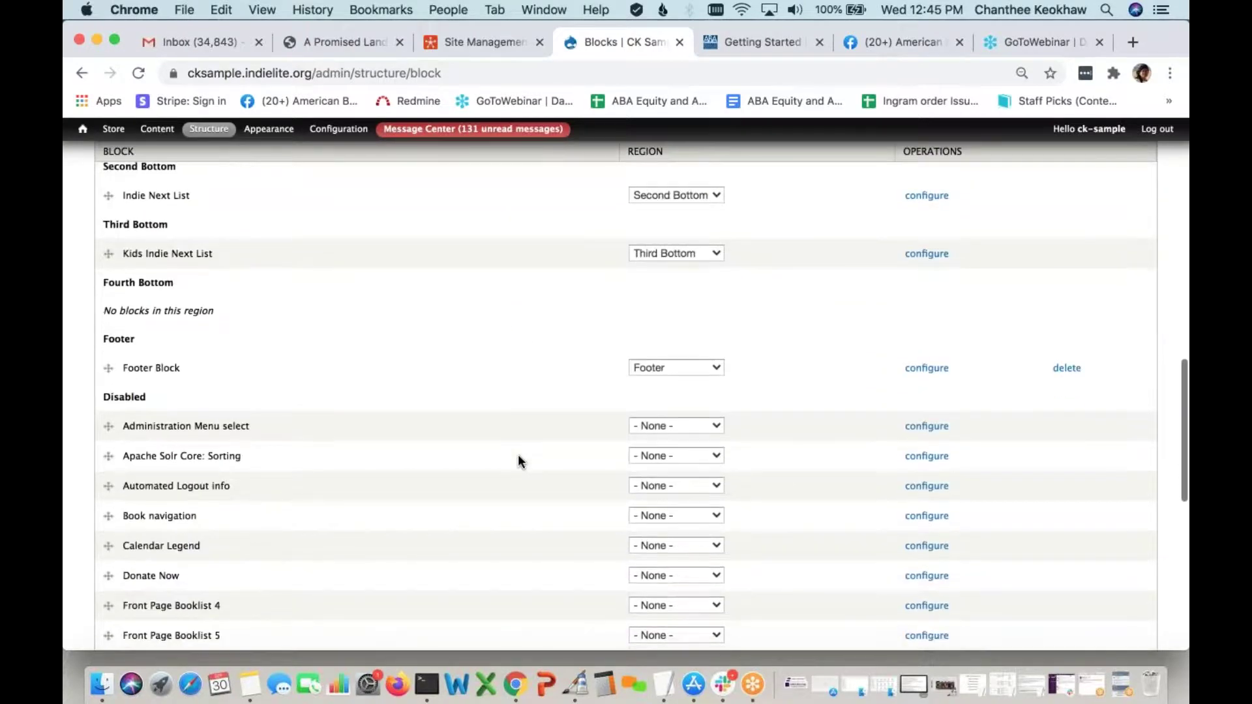
scroll(518, 457, up, 2)
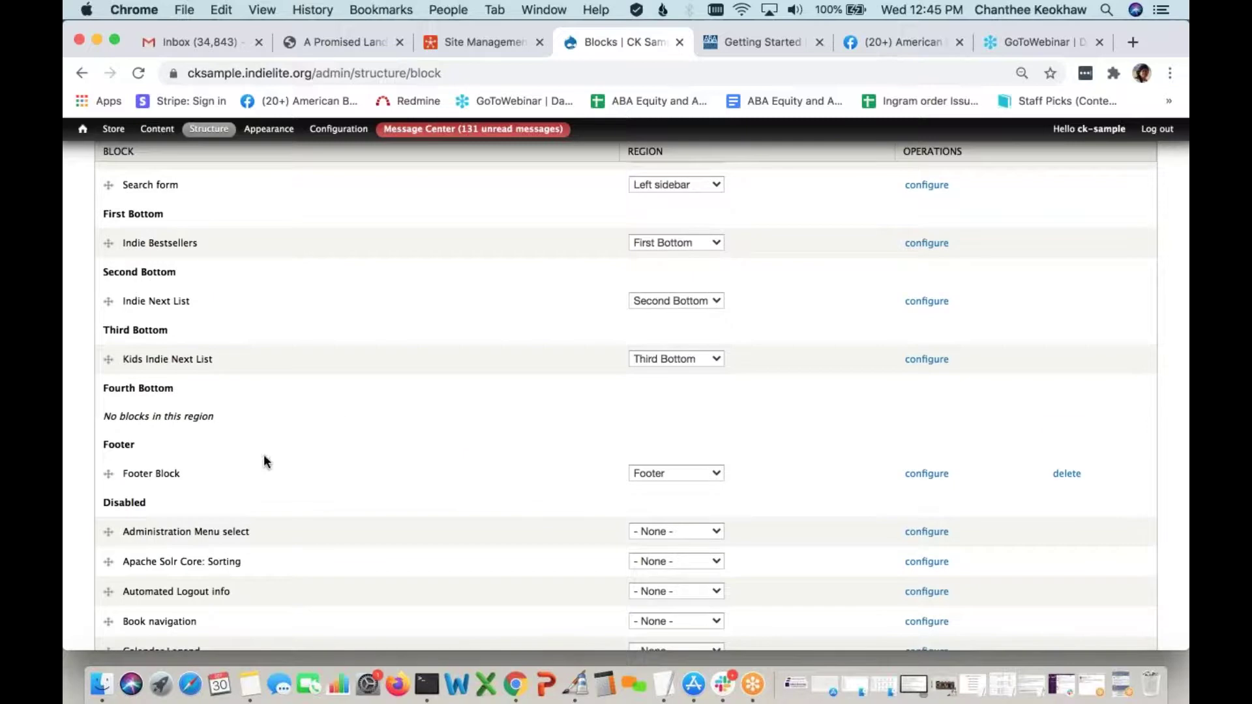
drag(162, 503, 89, 502)
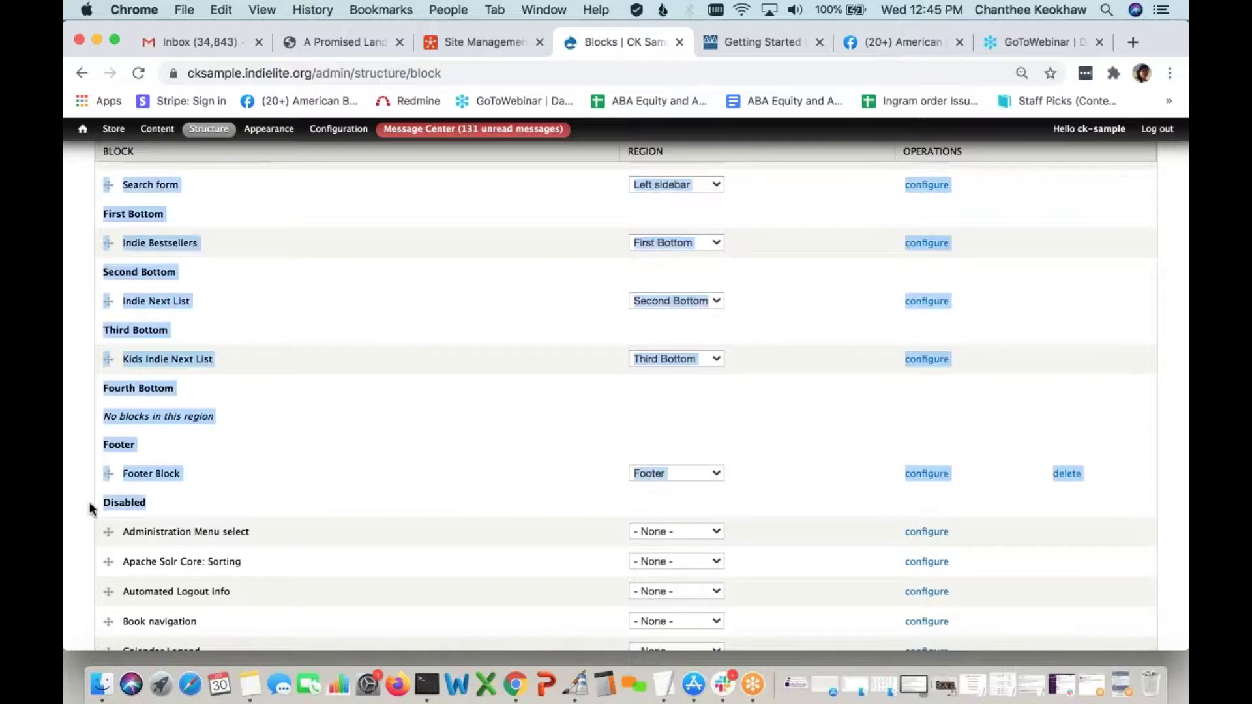
click(189, 500)
scroll(266, 497, down, 1)
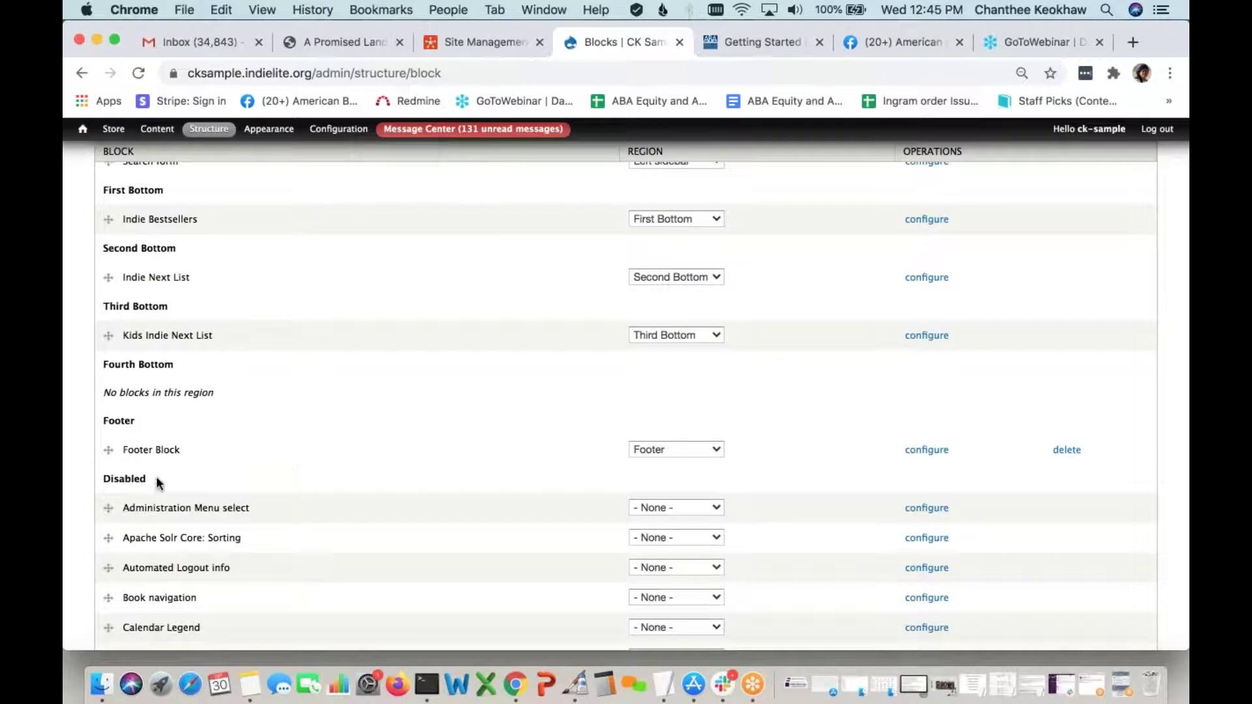
scroll(243, 483, down, 10)
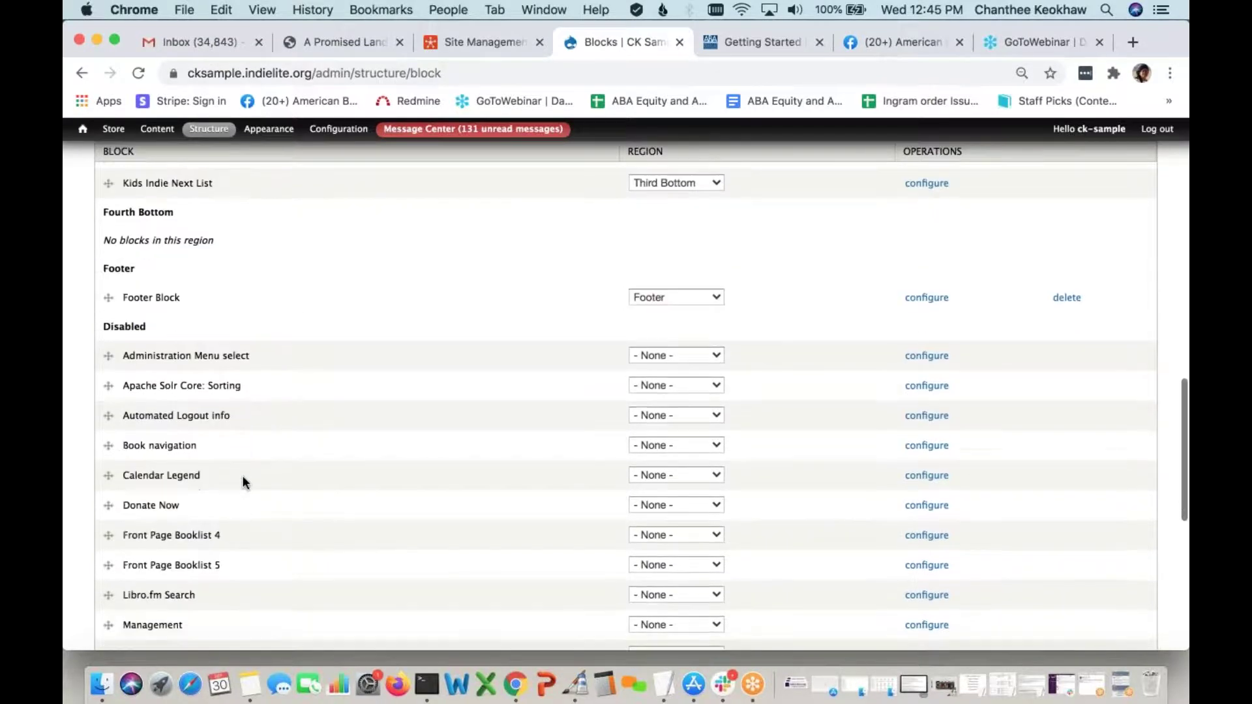
scroll(243, 483, down, 1)
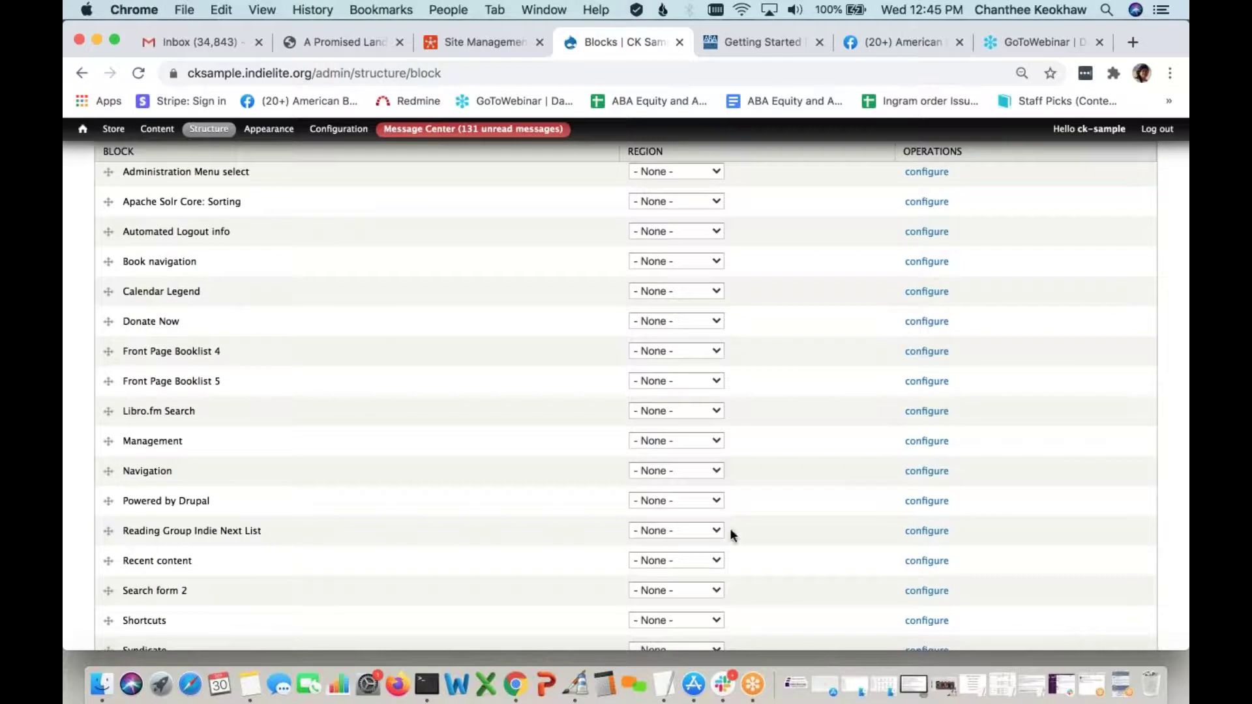
scroll(711, 521, down, 1)
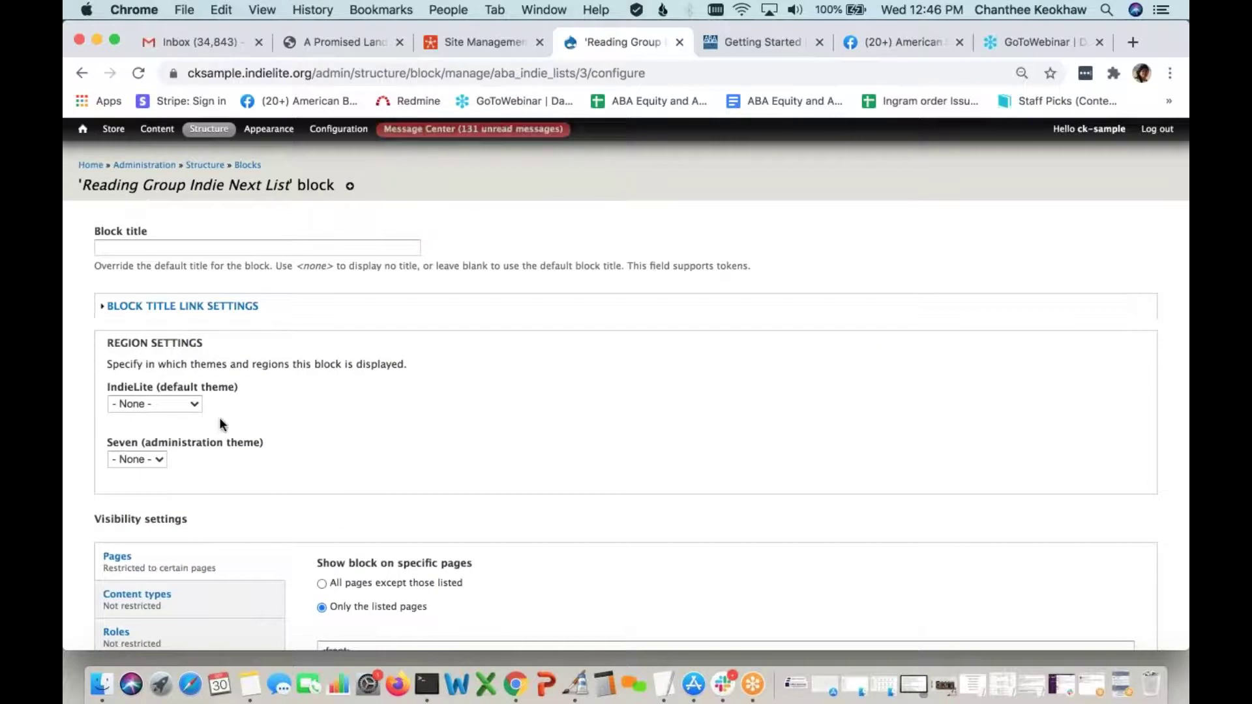
Assign Reading Group Indie Next List to the Fourth Bottom region and save the blocks
click(81, 73)
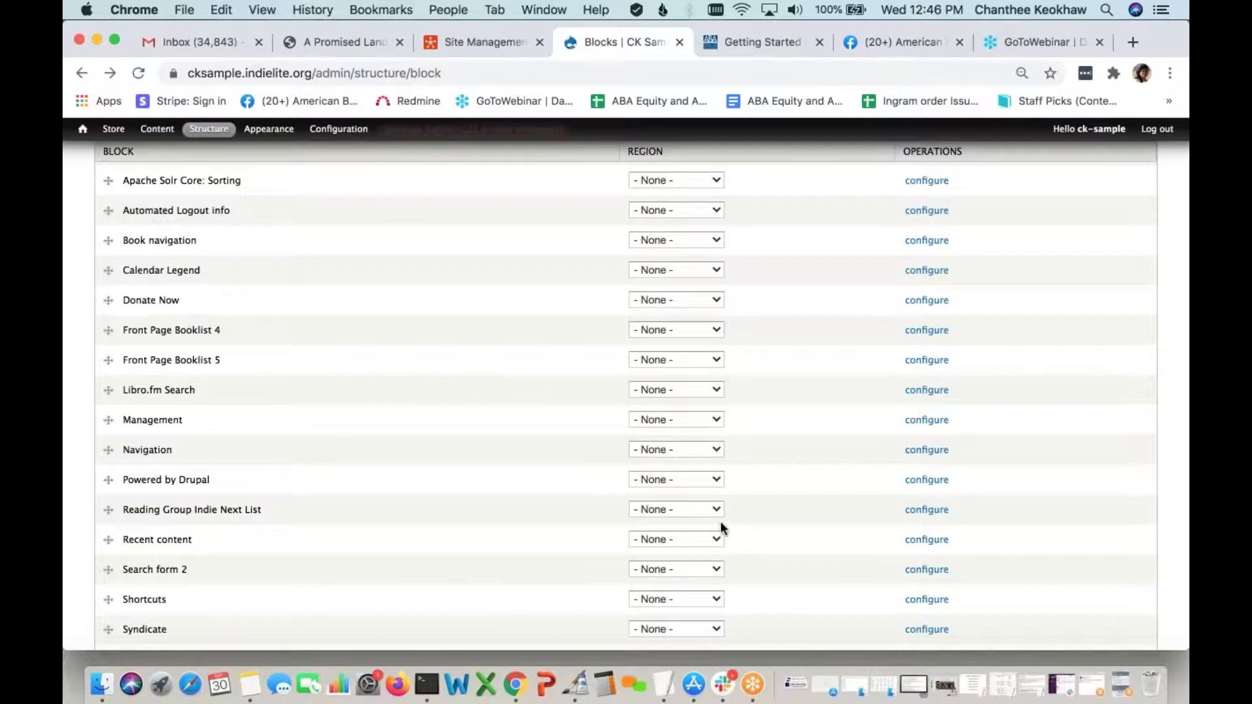
click(707, 509)
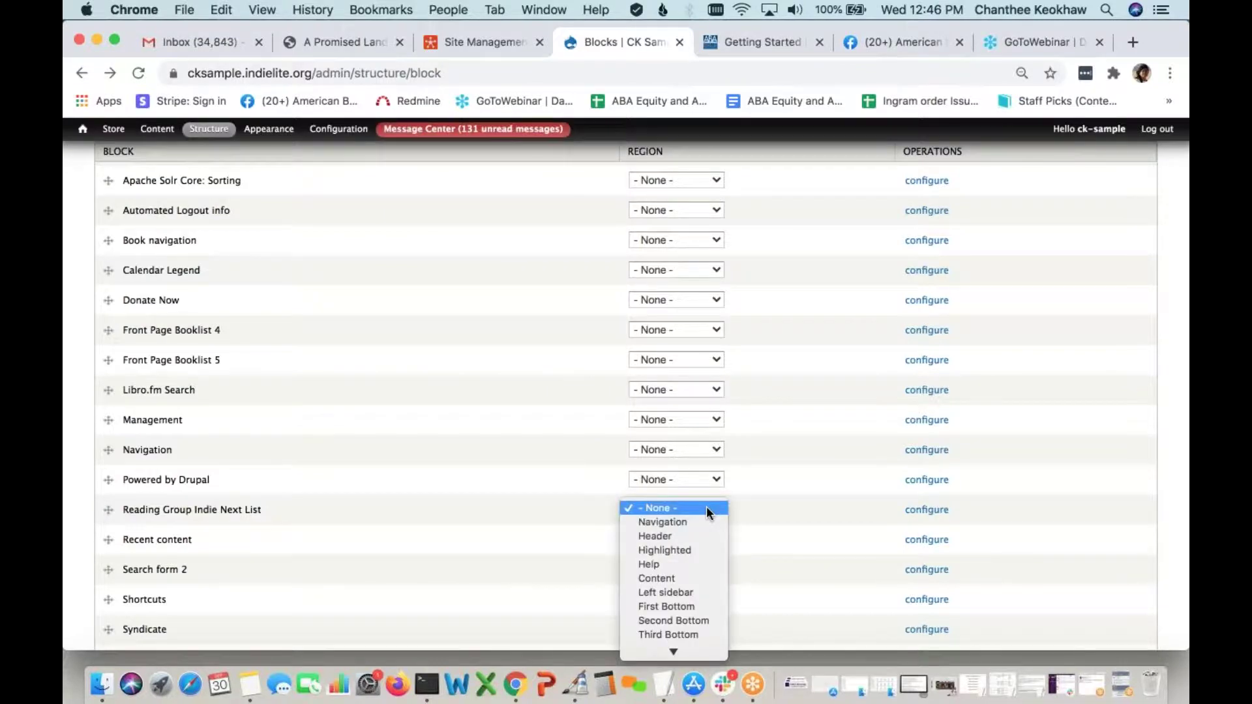
scroll(702, 557, down, 1)
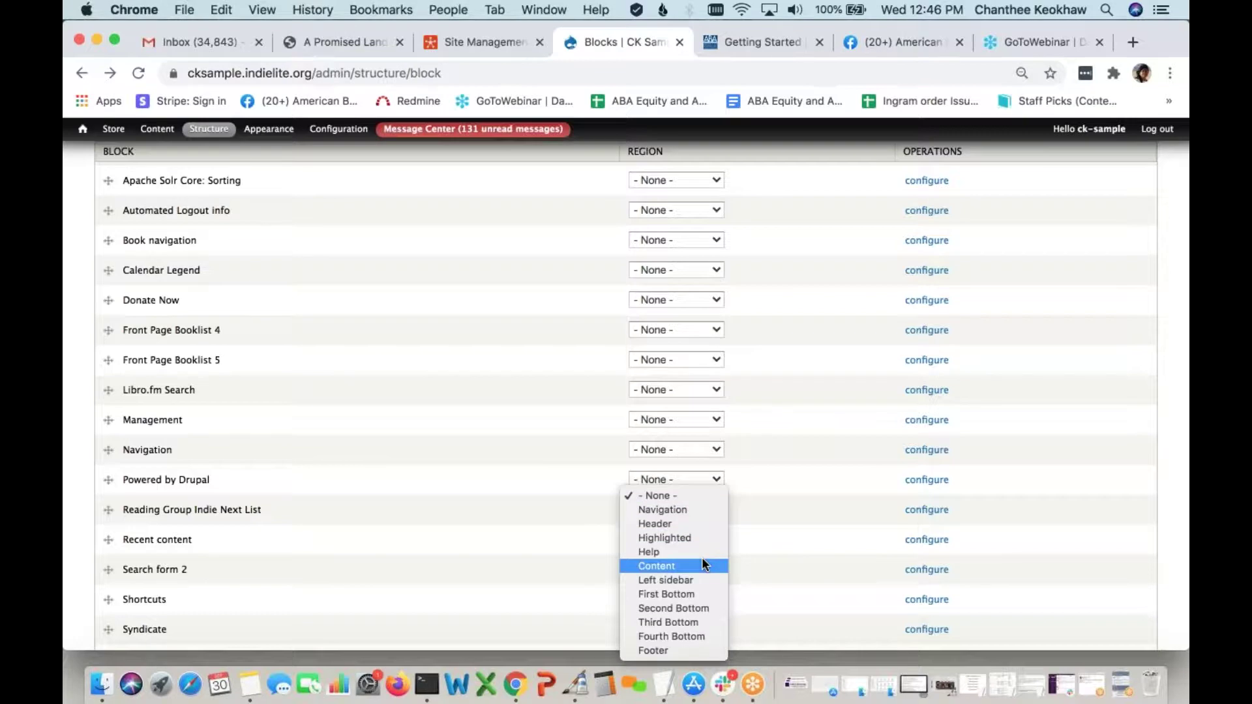
click(706, 635)
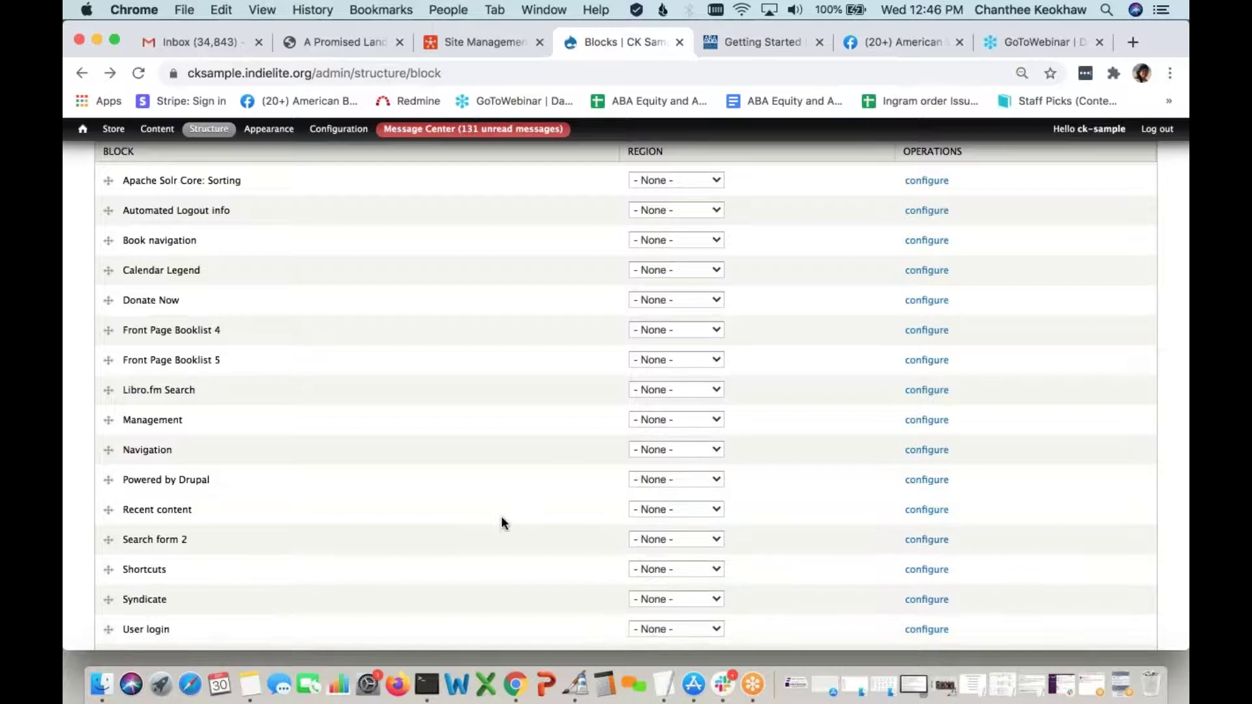
scroll(502, 522, up, 6)
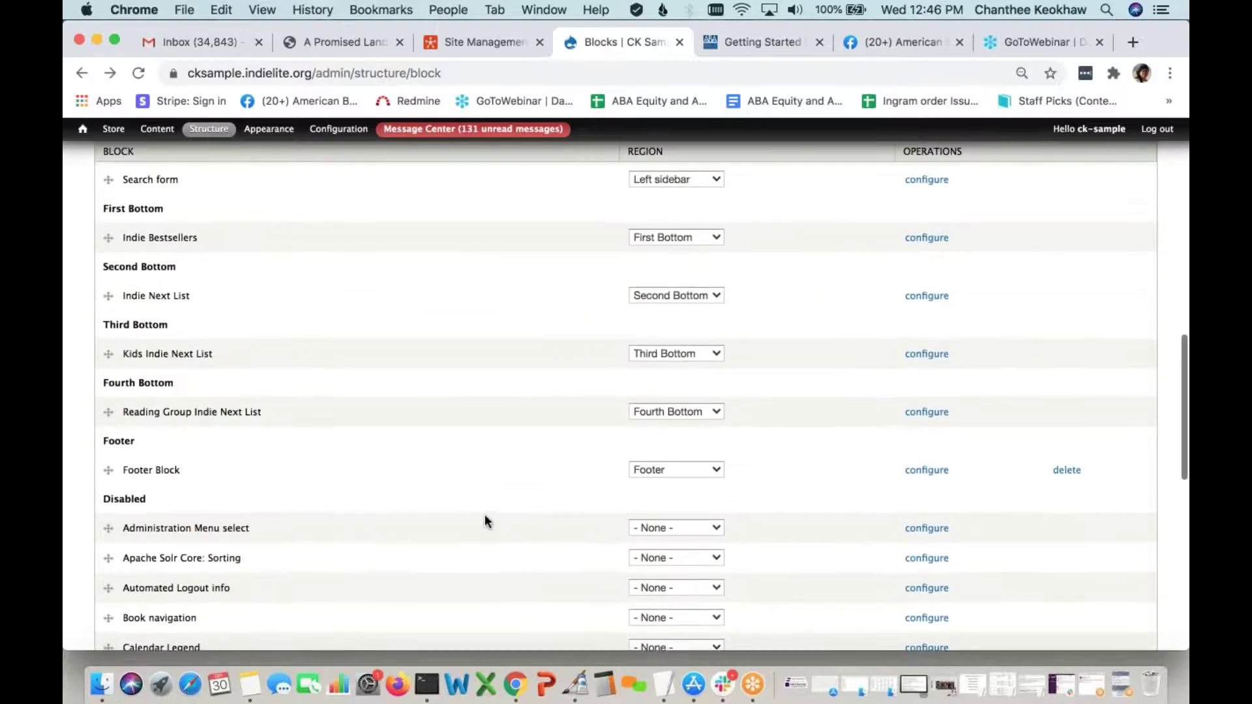
scroll(484, 515, up, 3)
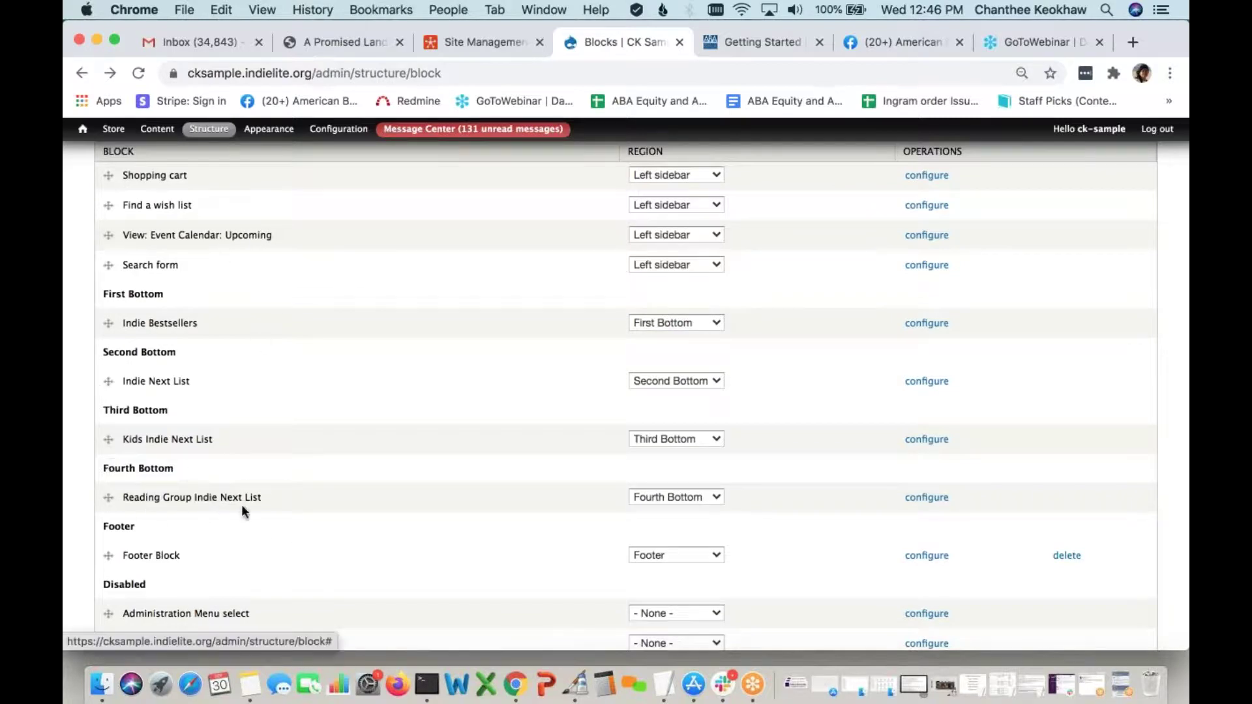
scroll(251, 514, down, 10)
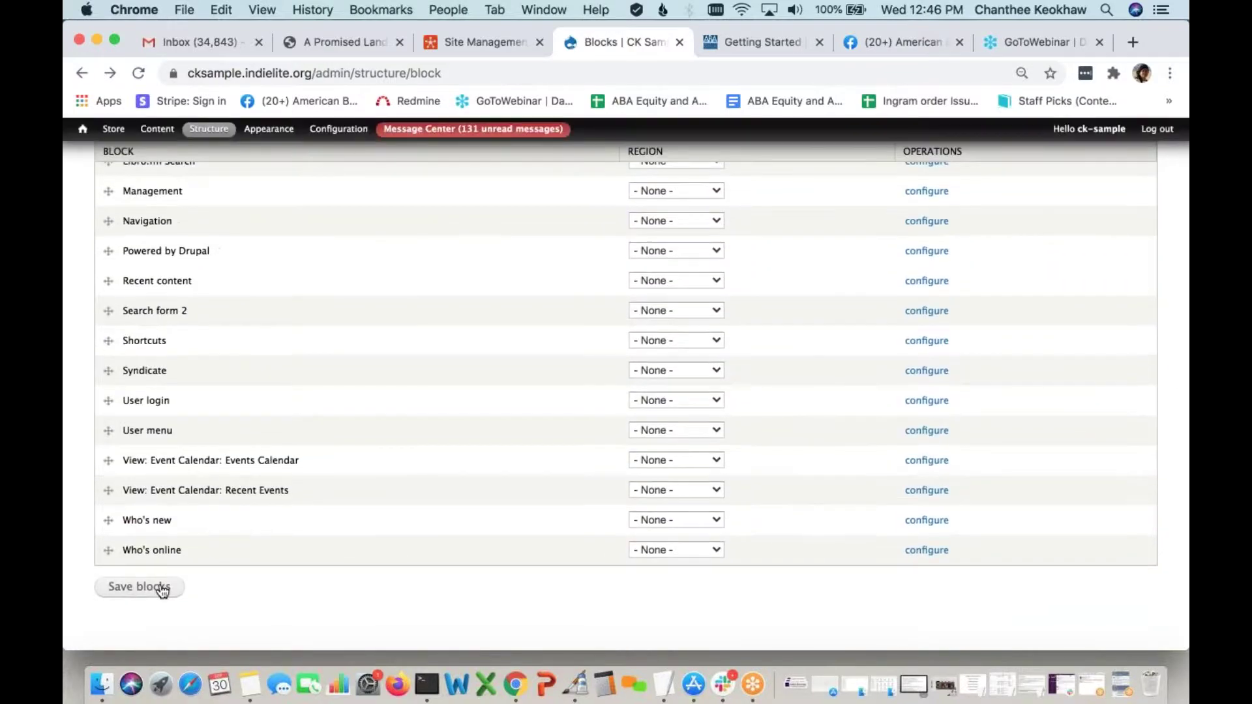
click(162, 589)
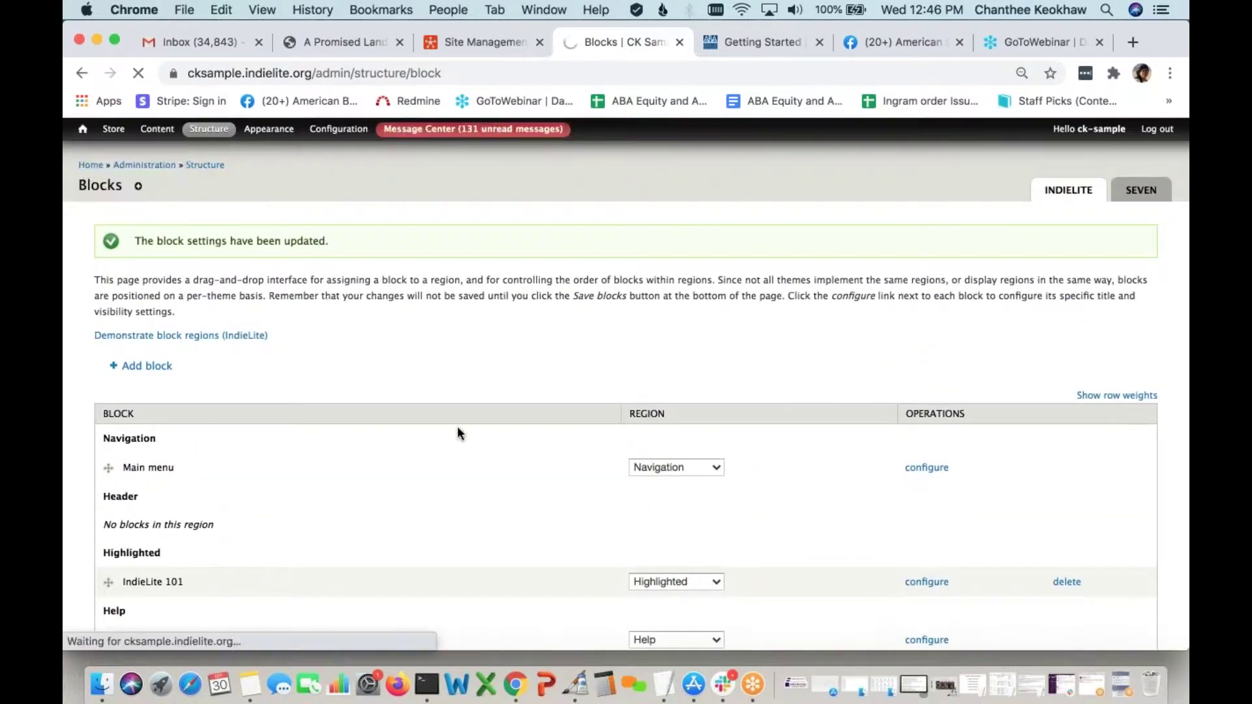
Confirm Reading Group Indie Next List shows as the fourth home-page list, then go to the footer's Help page
scroll(460, 433, down, 5)
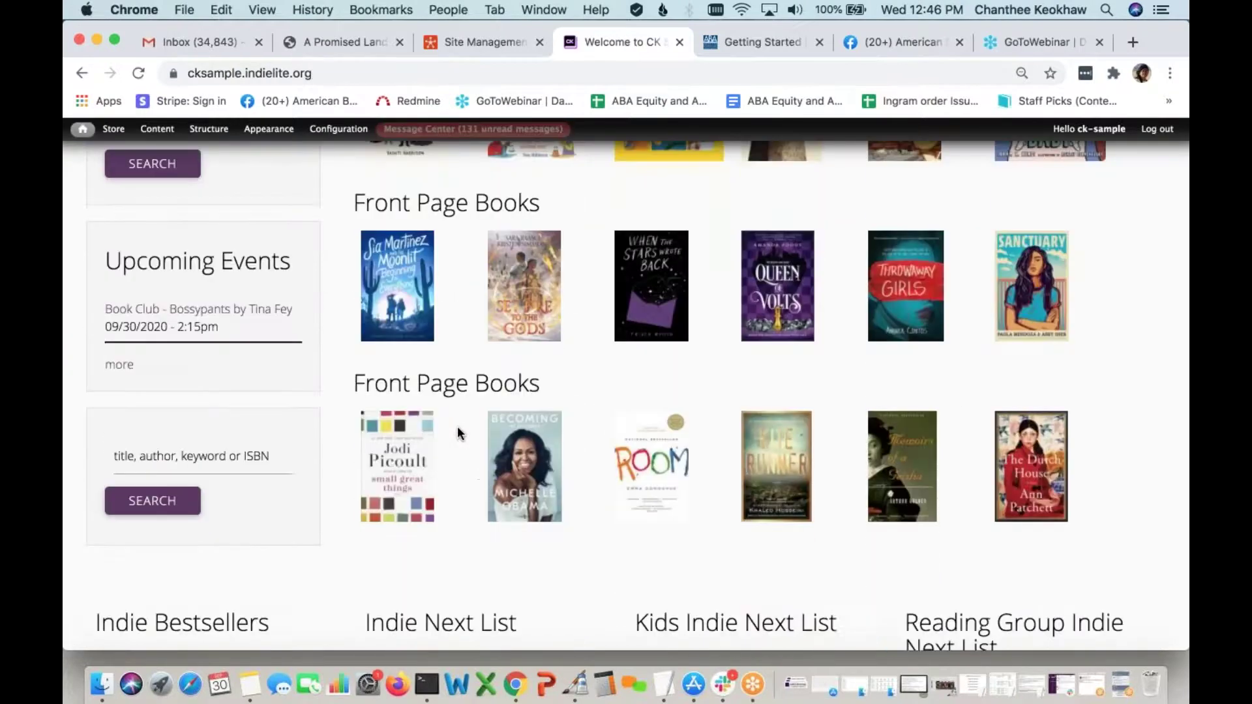
scroll(459, 429, down, 4)
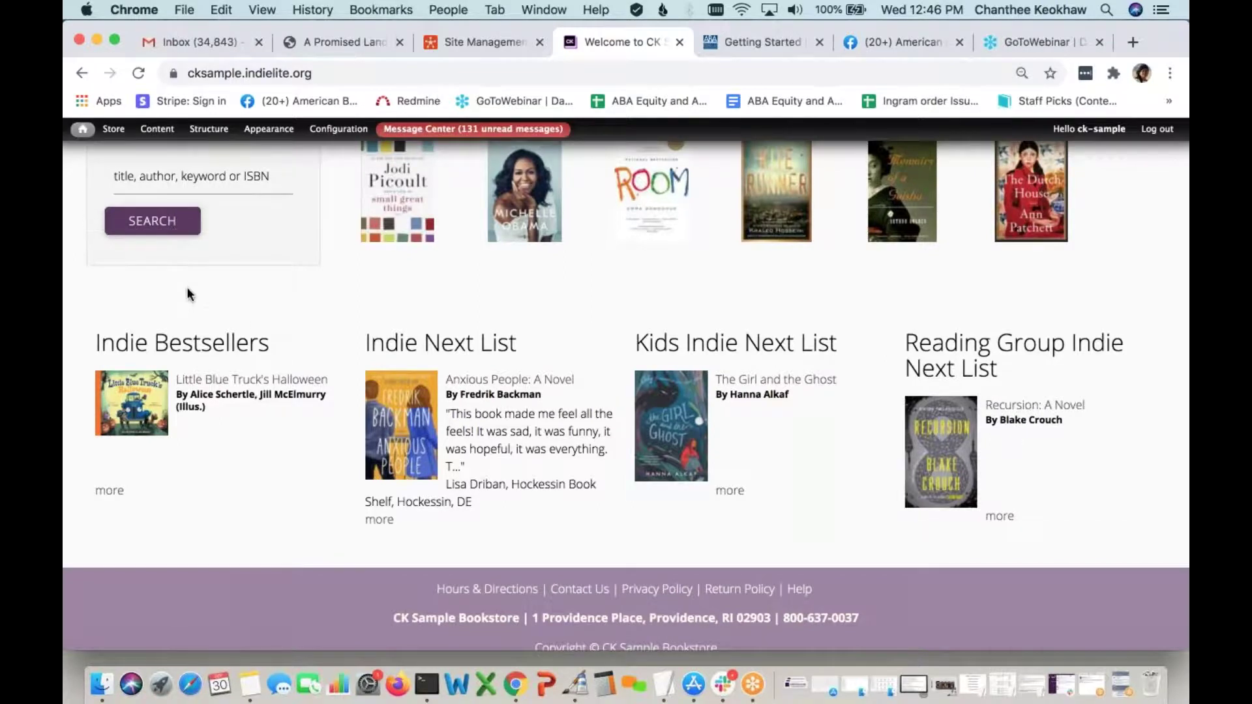
scroll(188, 295, up, 2)
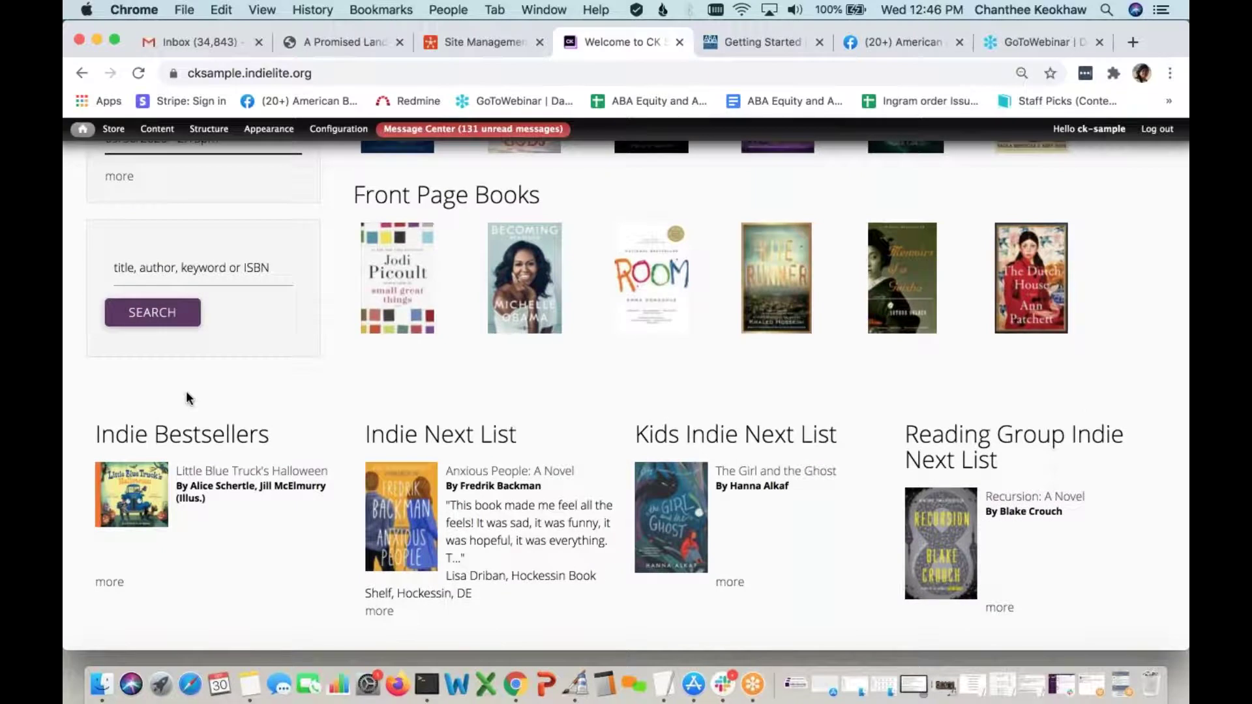
scroll(391, 418, down, 3)
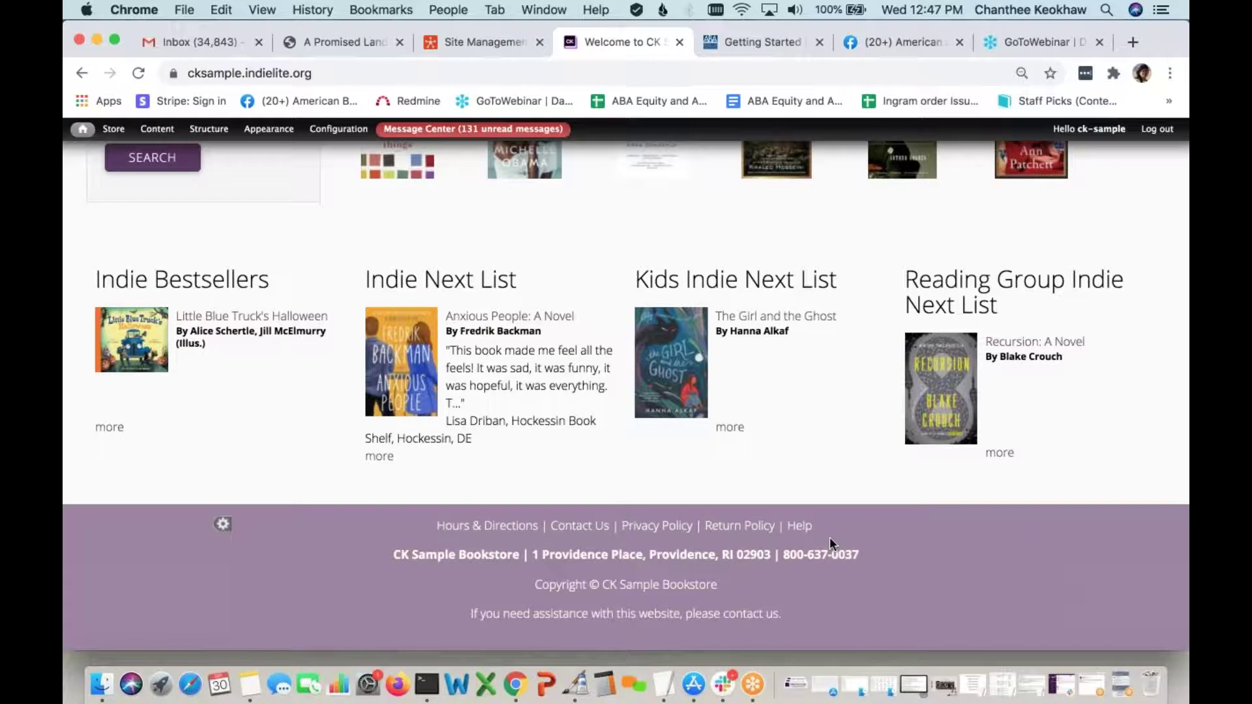
click(800, 526)
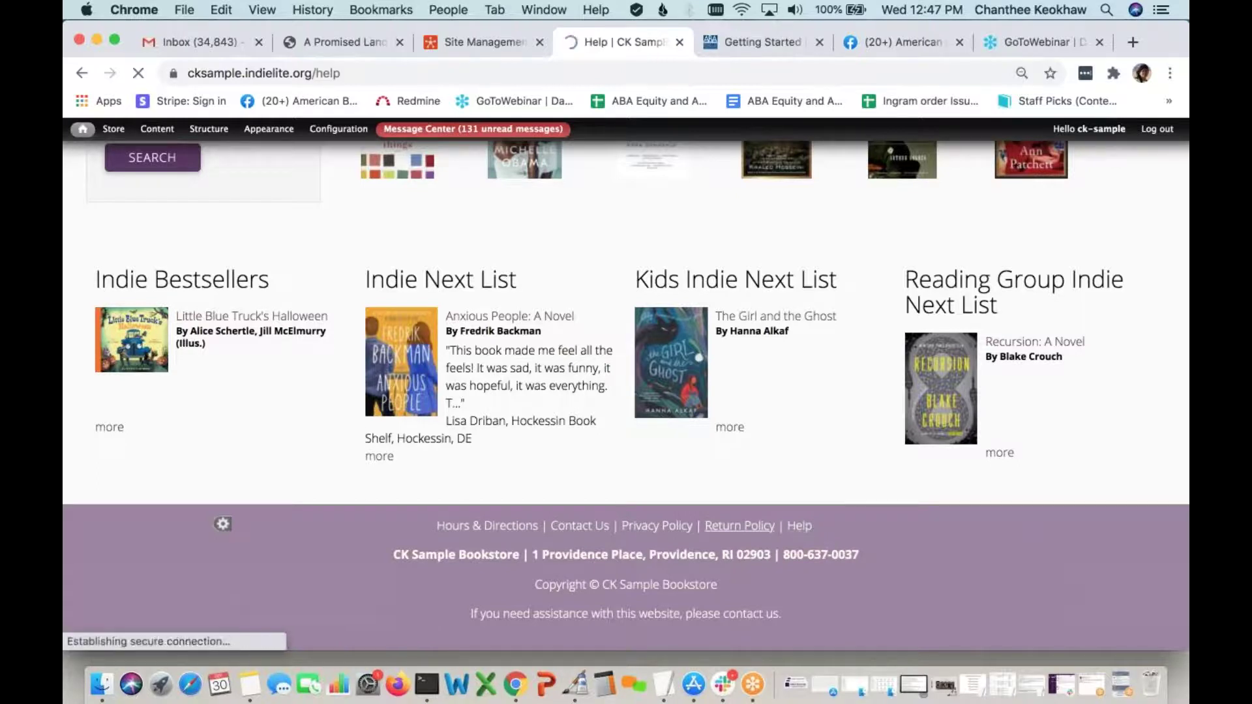
Read the Help page FAQ on location, parking, hours, contact and orders, then start editing it
scroll(626, 384, down, 2)
scroll(720, 471, down, 5)
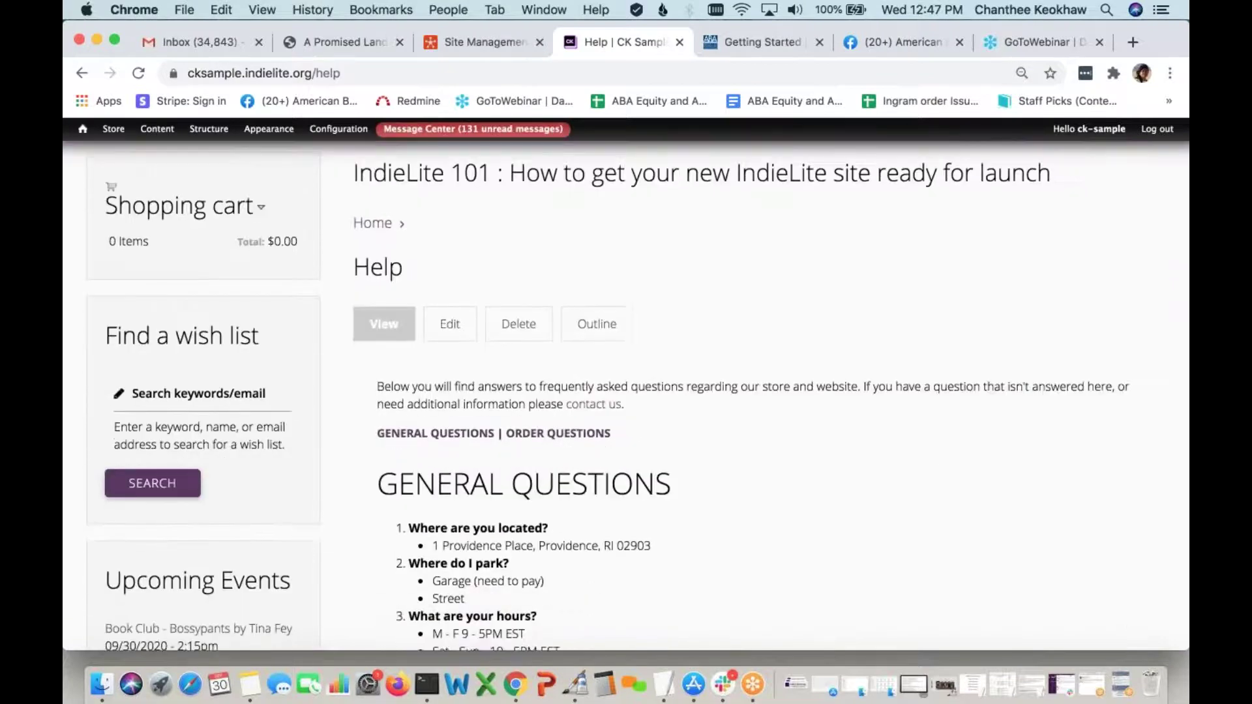
scroll(702, 499, down, 3)
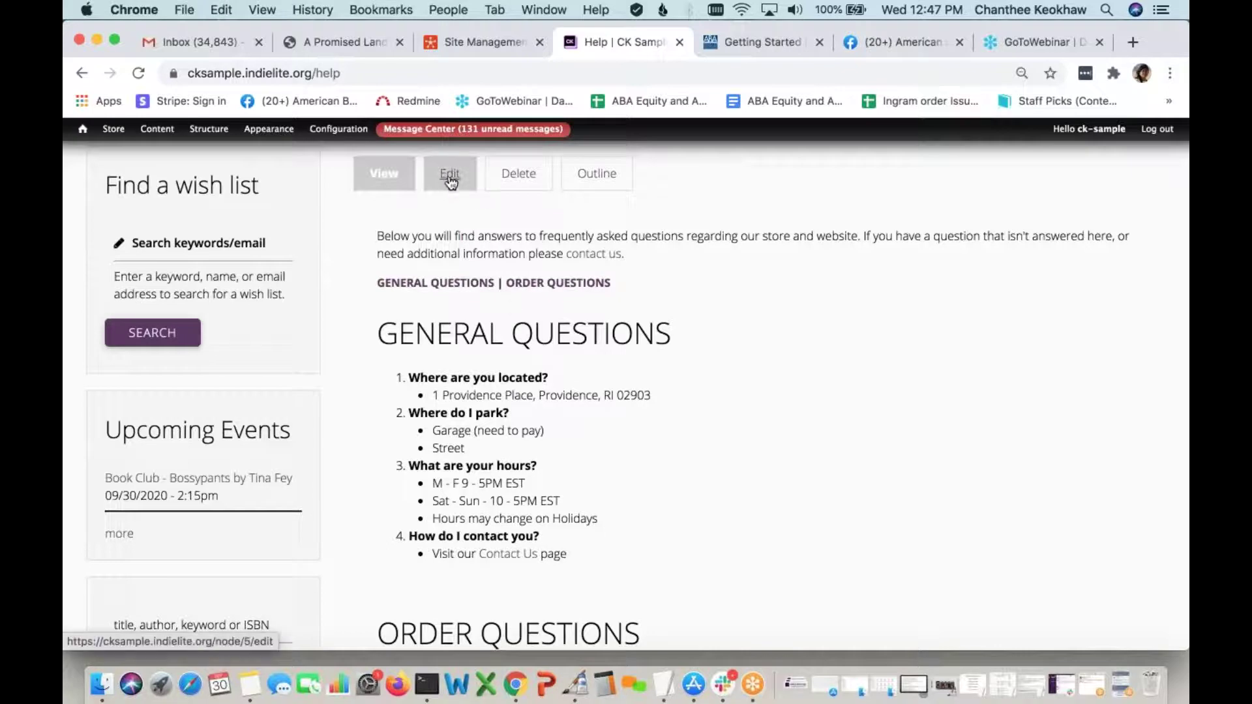
scroll(450, 173, up, 2)
click(450, 227)
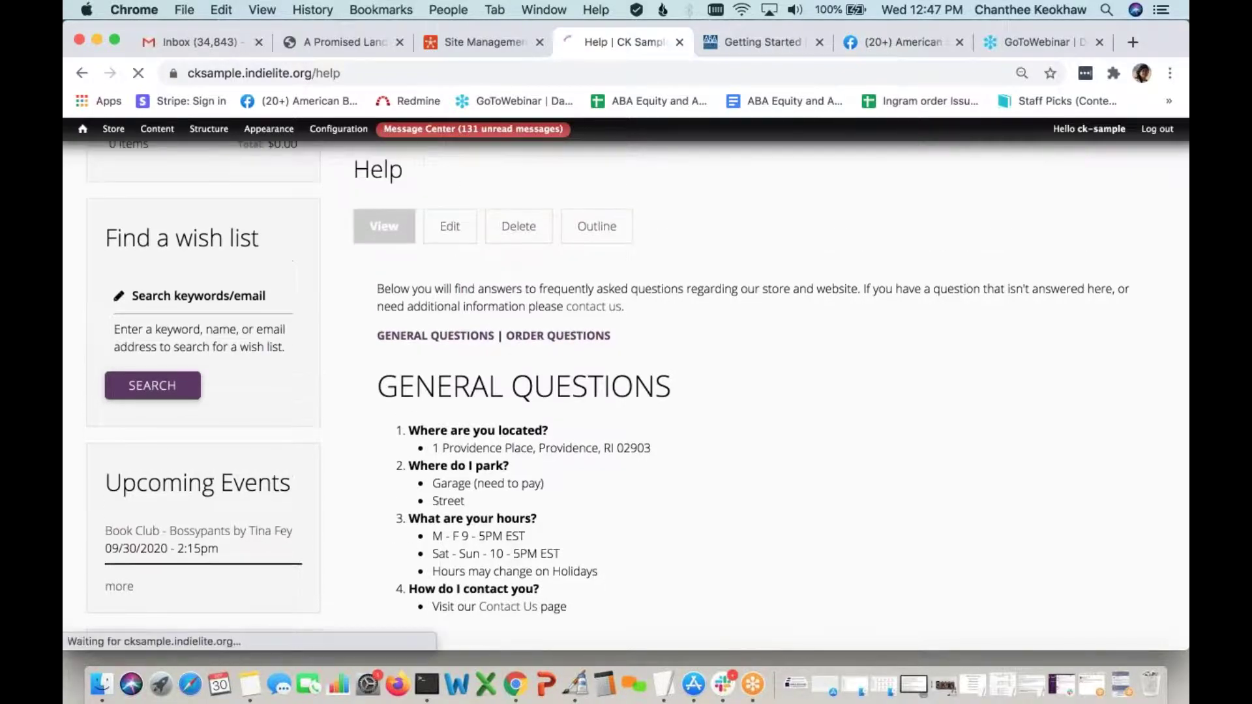
Change the Garage parking bullet to 'Garage (need to pay)' and save the Help page
scroll(484, 422, down, 2)
scroll(616, 241, down, 3)
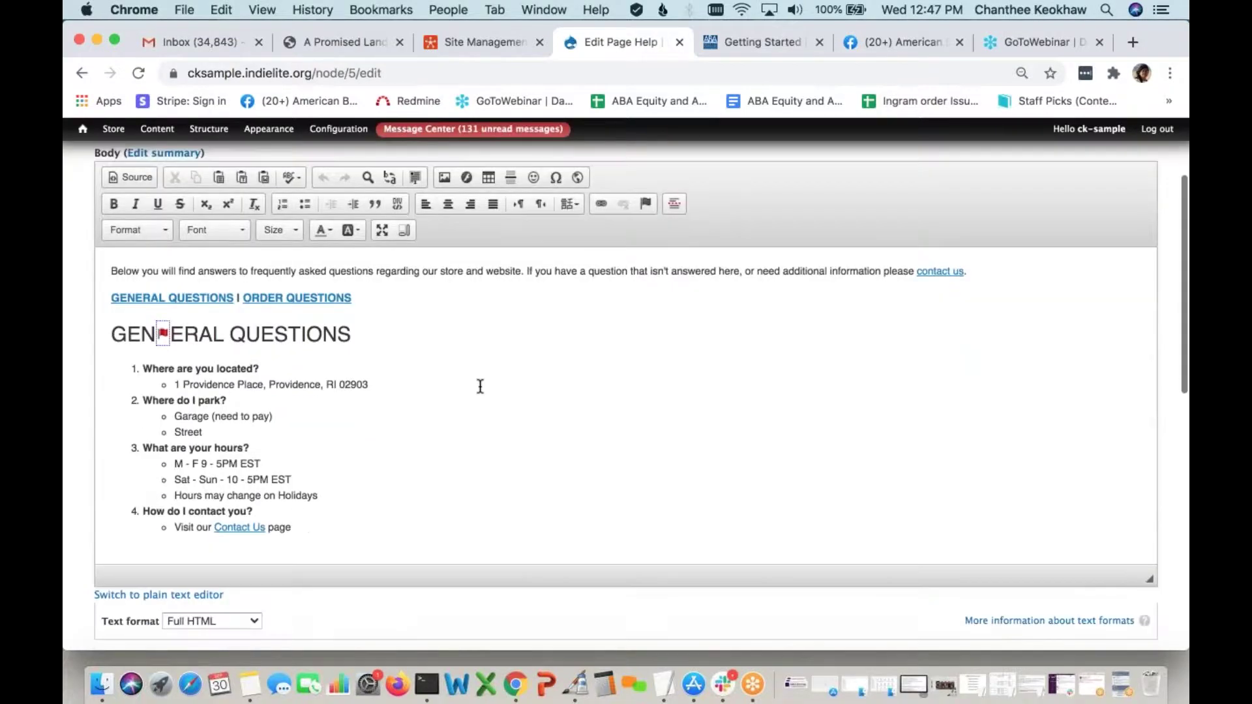
scroll(480, 386, up, 1)
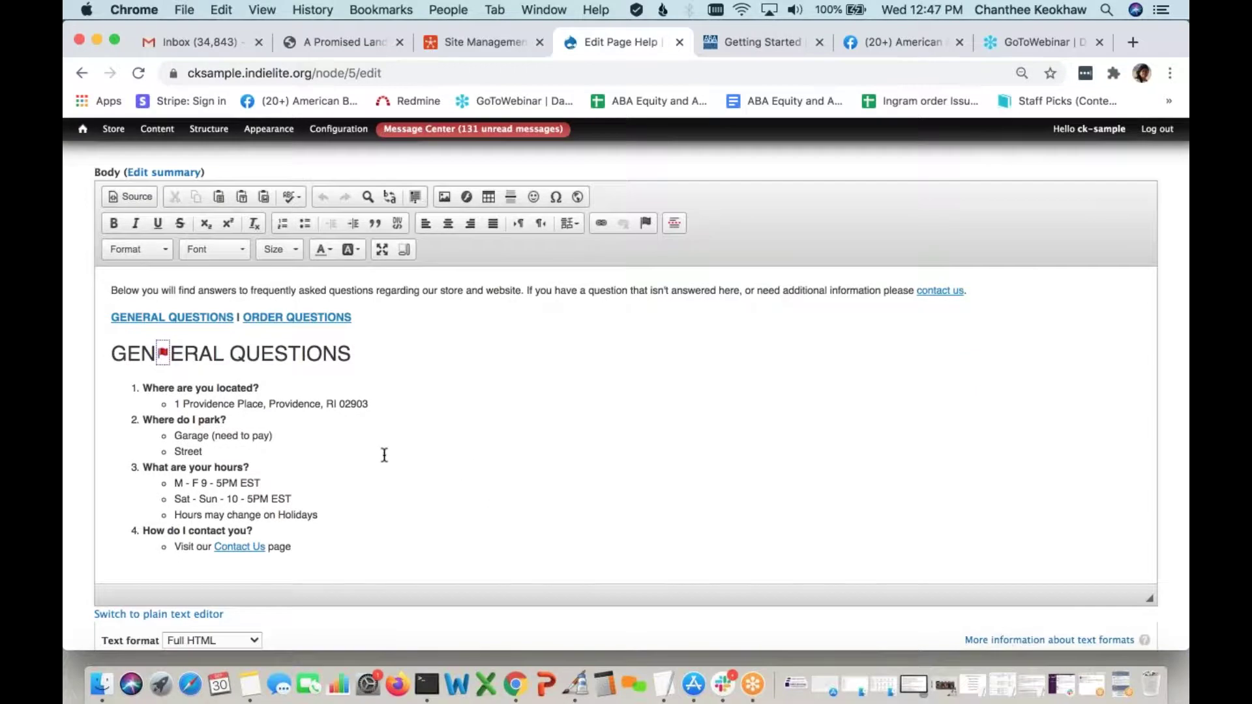
click(291, 435)
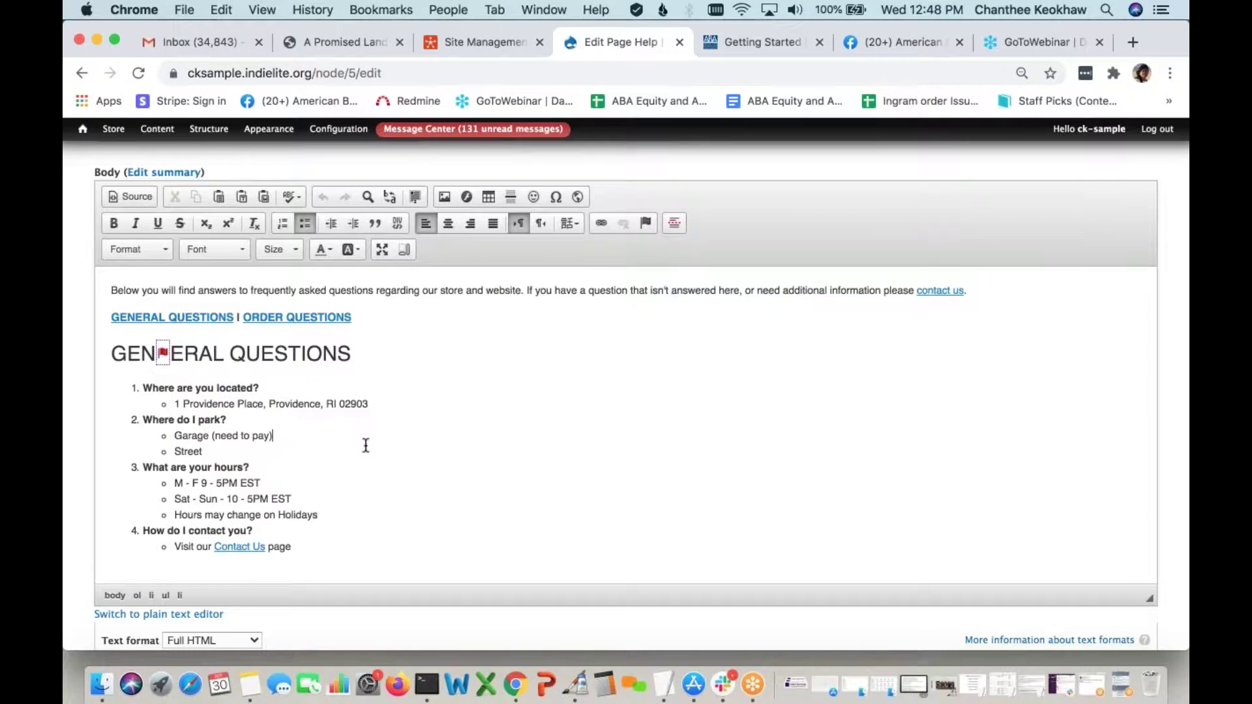
key(BackSpace)
key(BackSpace)
key(BackSpace)
key(BackSpace)
text(pay))
scroll(420, 450, down, 3)
scroll(482, 378, up, 3)
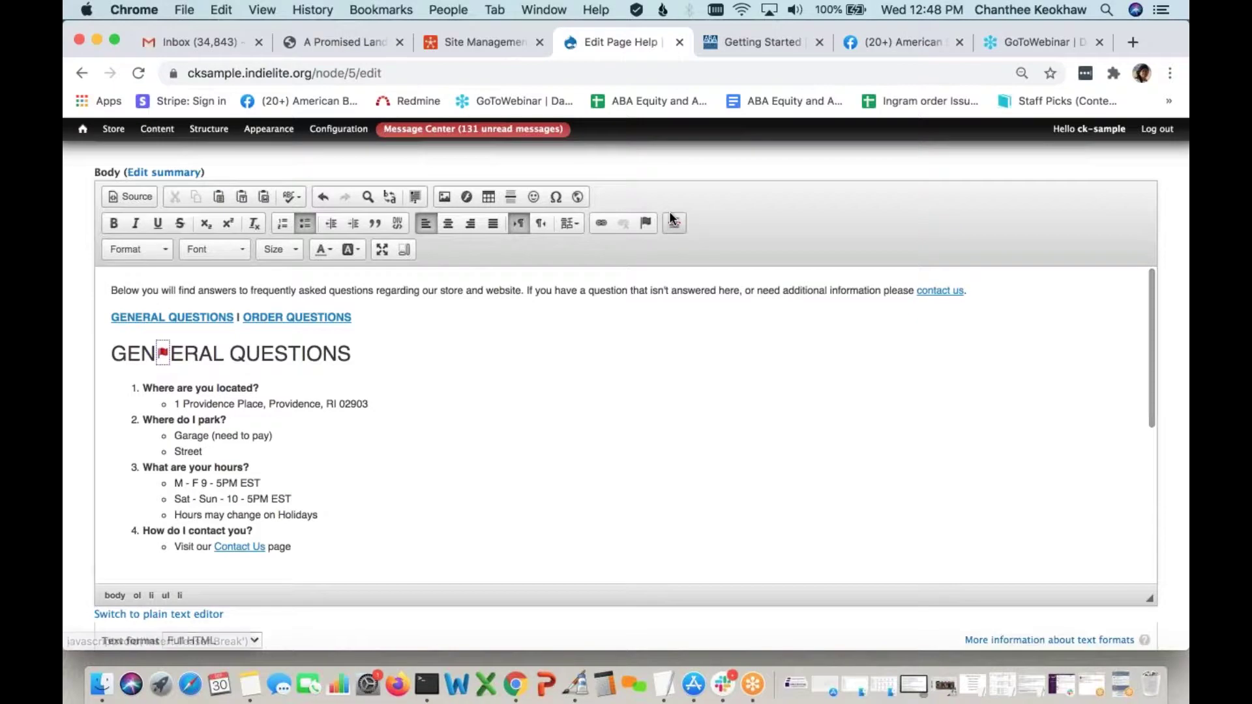
scroll(530, 362, down, 15)
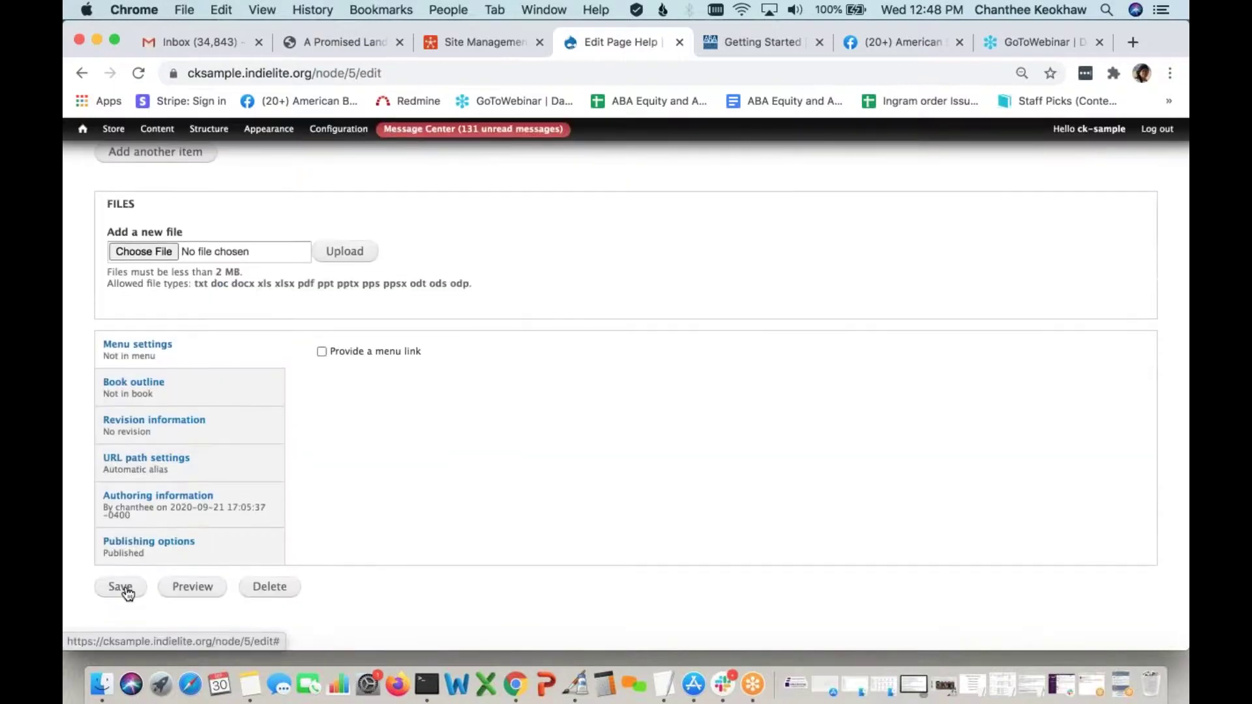
click(121, 587)
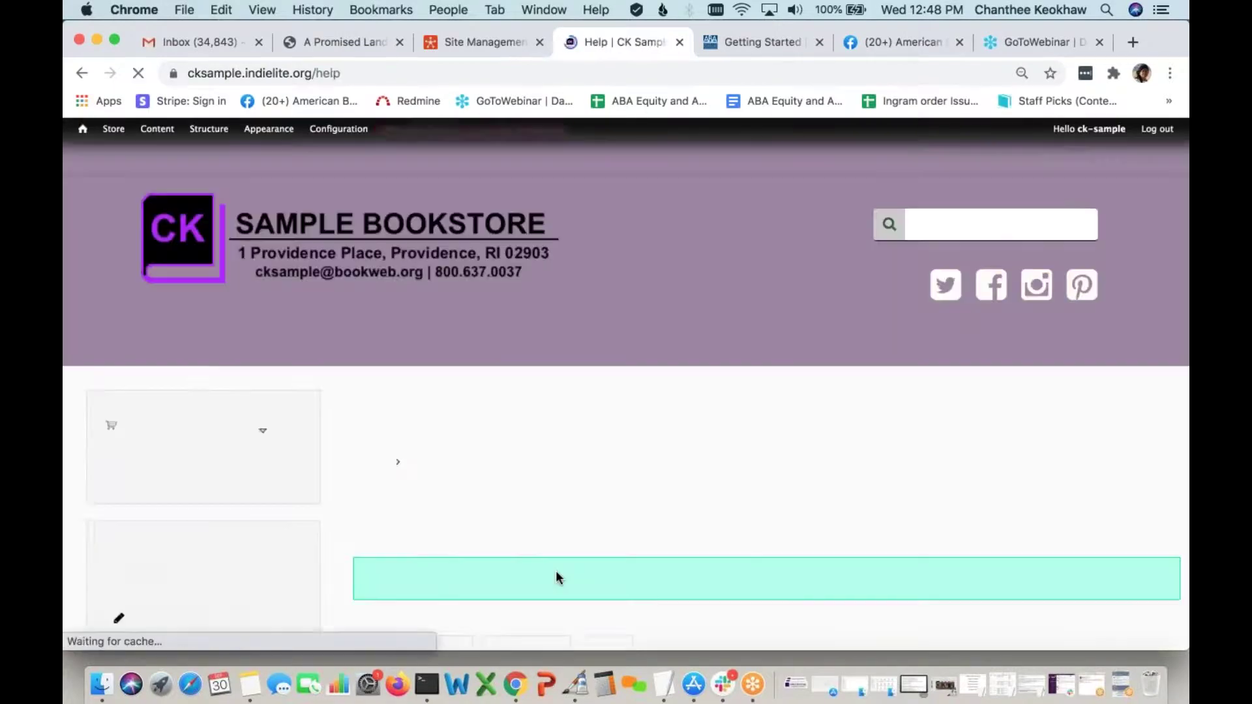
Check the 'Help has been updated' message, then go to Return Policy via the footer
scroll(542, 522, down, 1)
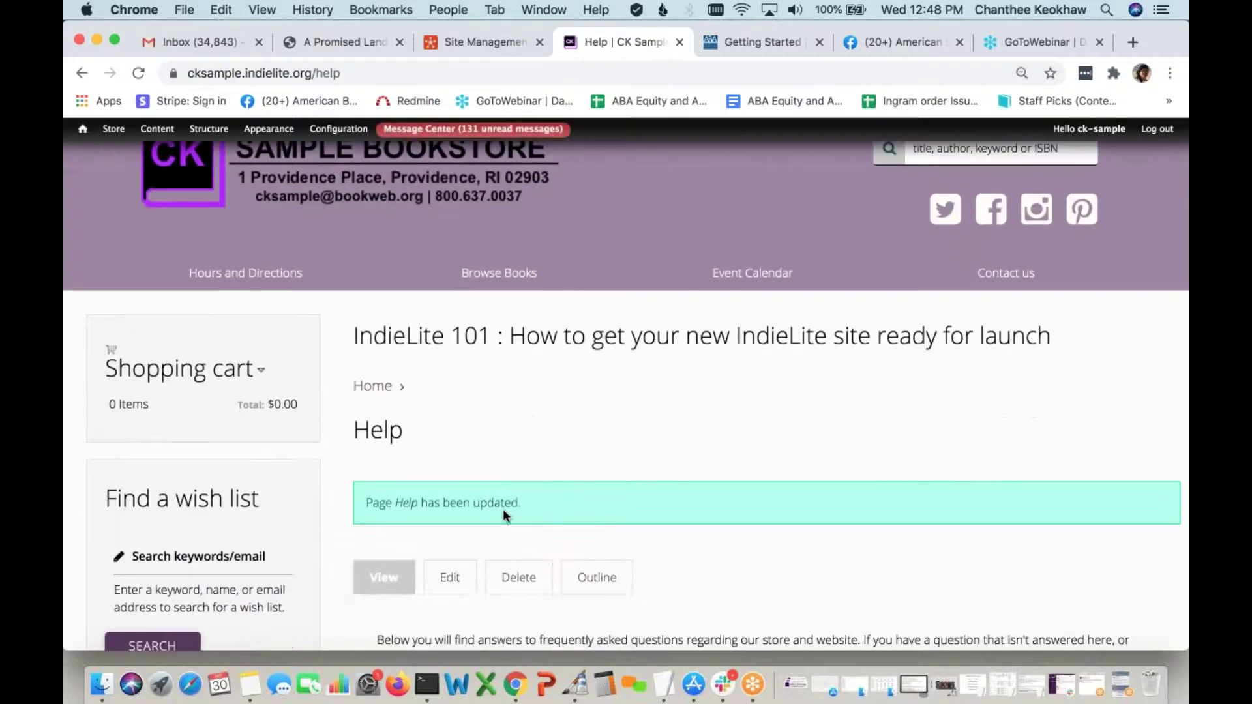
drag(534, 512, 359, 508)
click(625, 499)
scroll(625, 499, down, 3)
scroll(577, 471, down, 3)
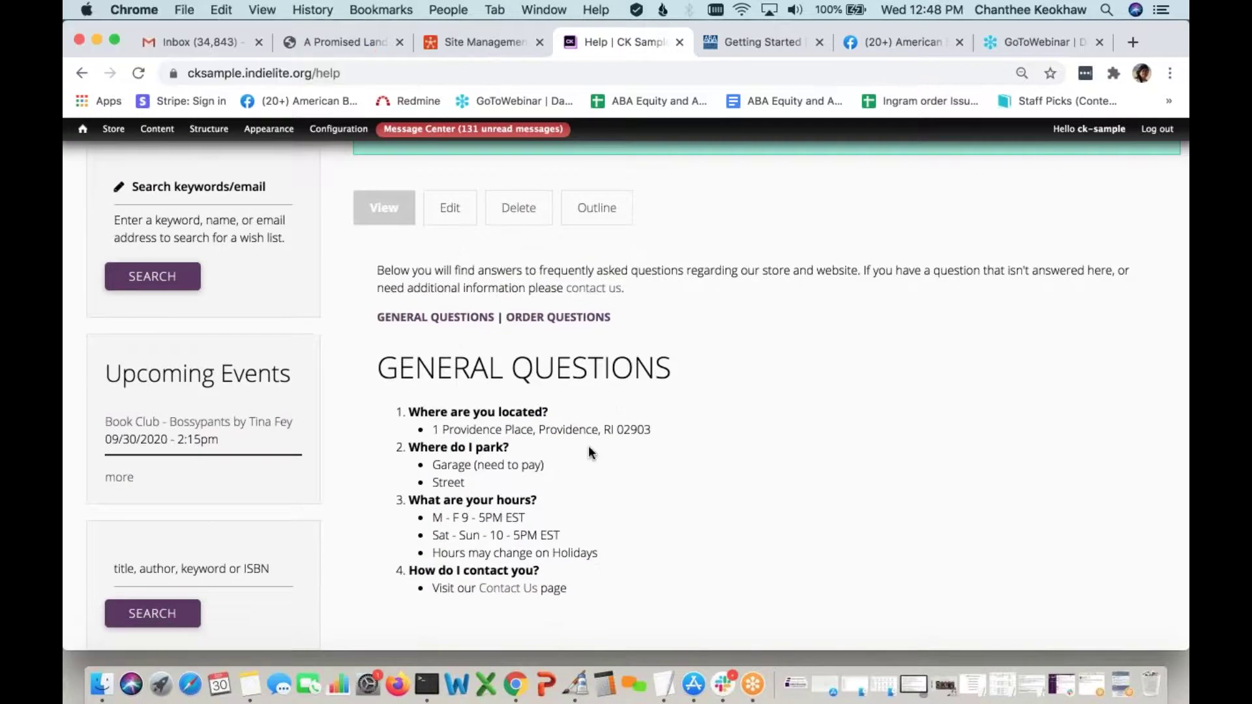
scroll(645, 508, down, 5)
scroll(643, 506, down, 2)
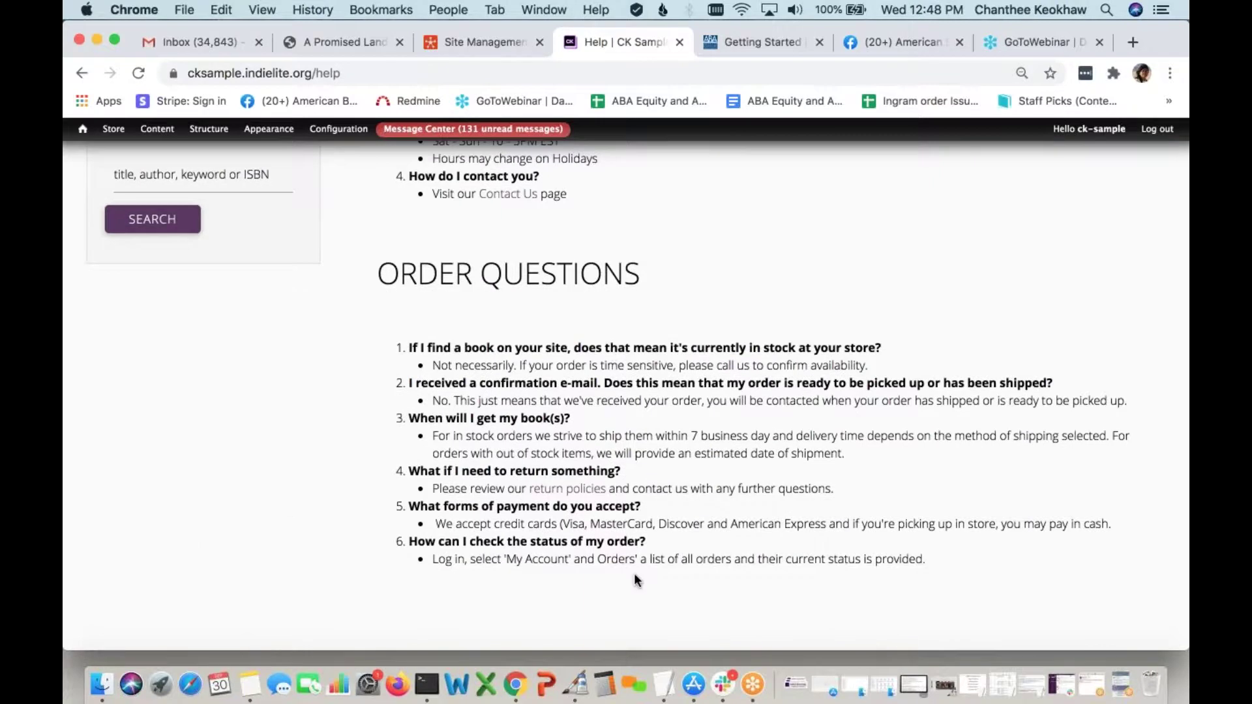
scroll(634, 579, down, 3)
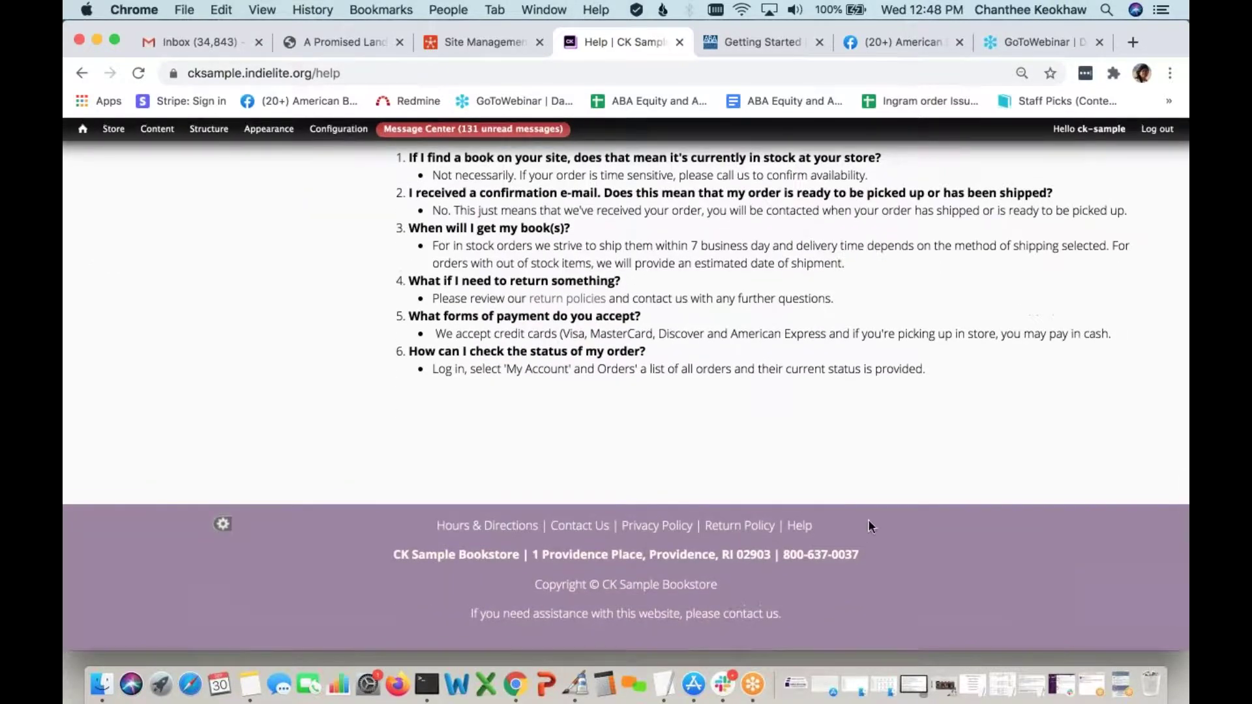
click(739, 531)
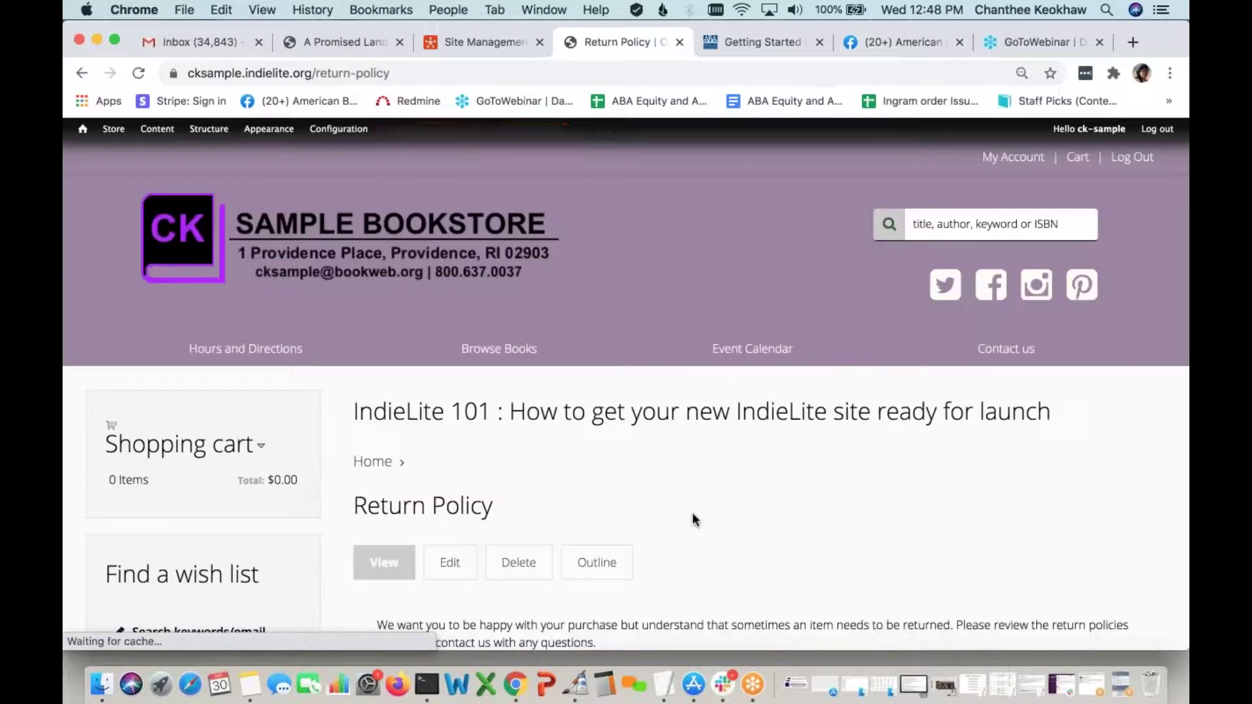
Scroll through the Return Policy page and move on to the Privacy Policy page
scroll(694, 518, down, 2)
scroll(693, 519, down, 3)
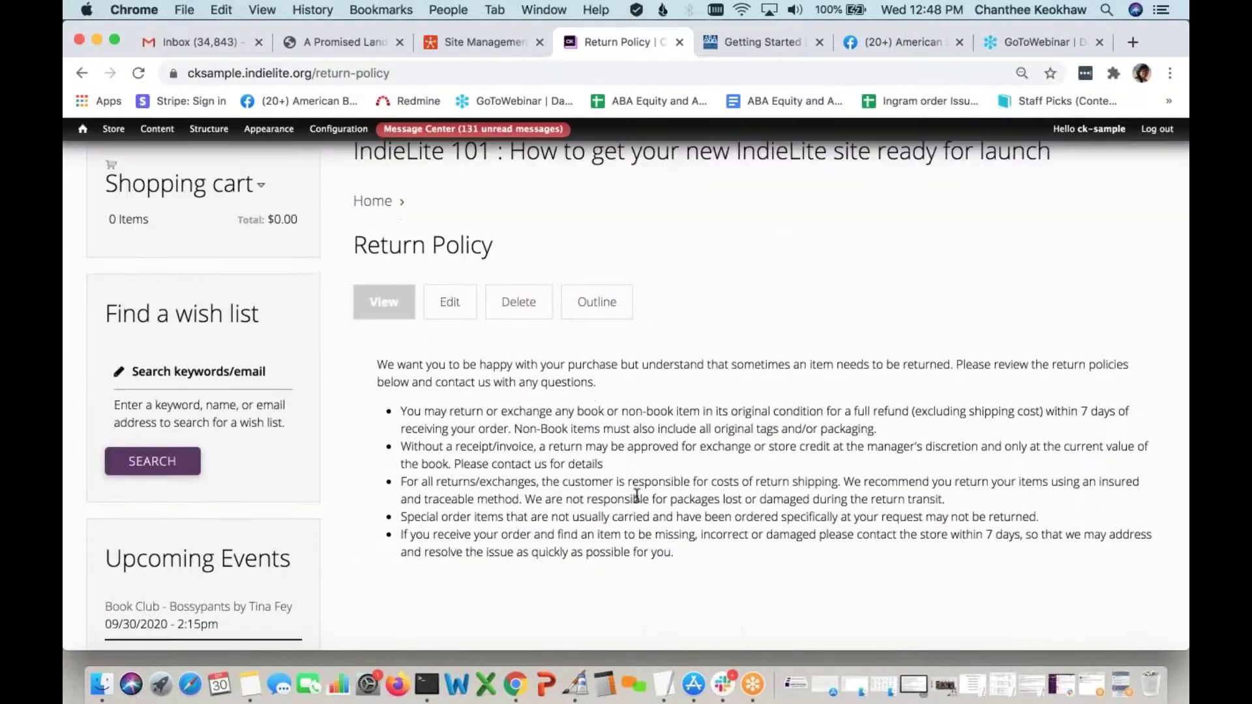
scroll(638, 496, down, 8)
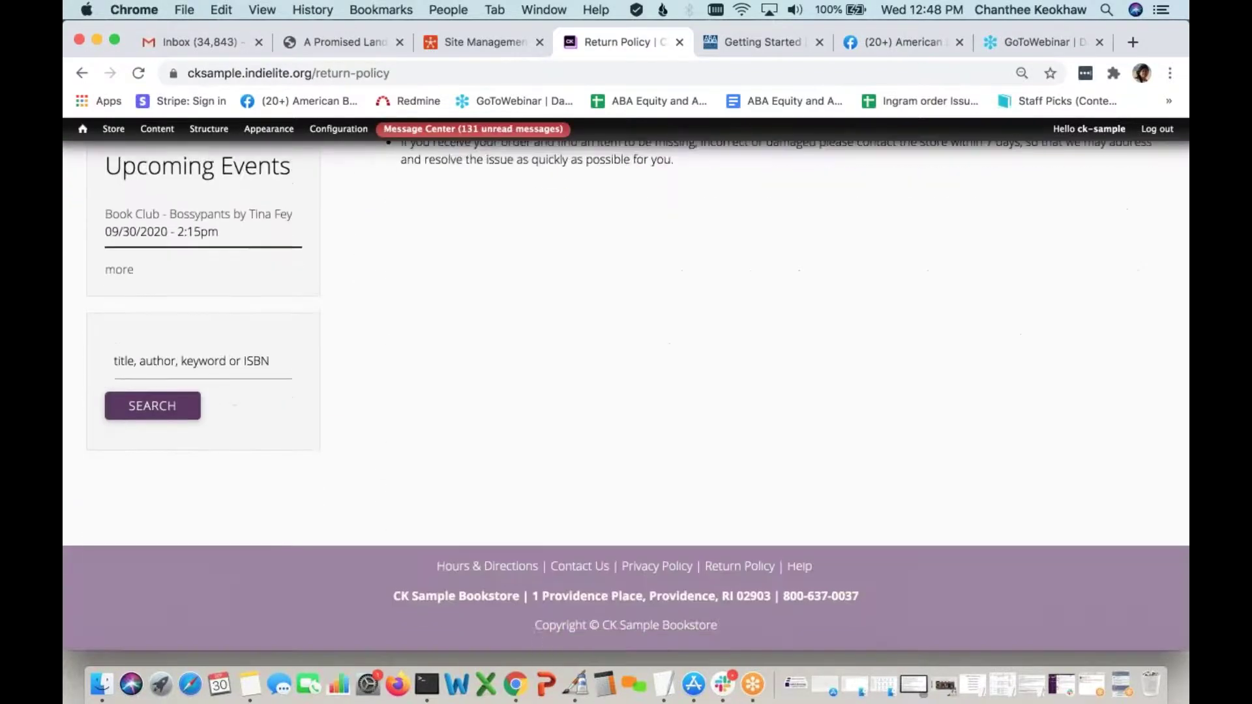
click(657, 558)
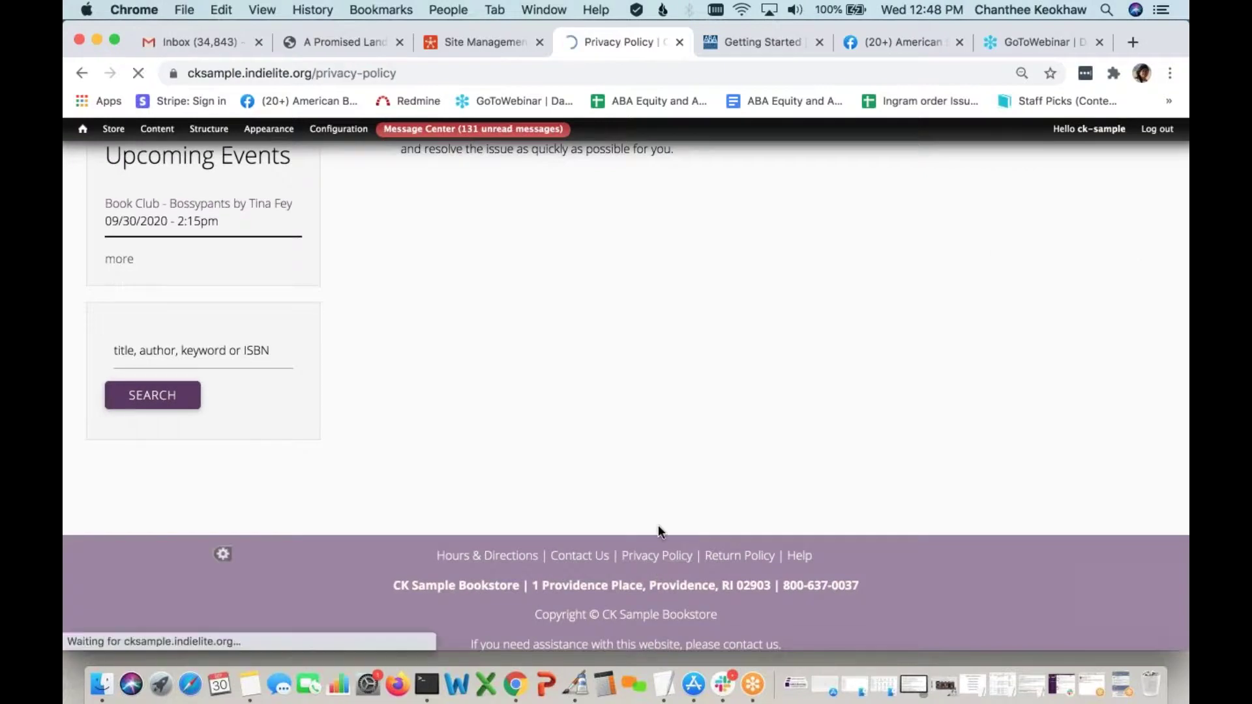
Inspect the Privacy Policy's data-controller paragraph and its store name placeholder
scroll(659, 526, down, 10)
scroll(626, 391, up, 4)
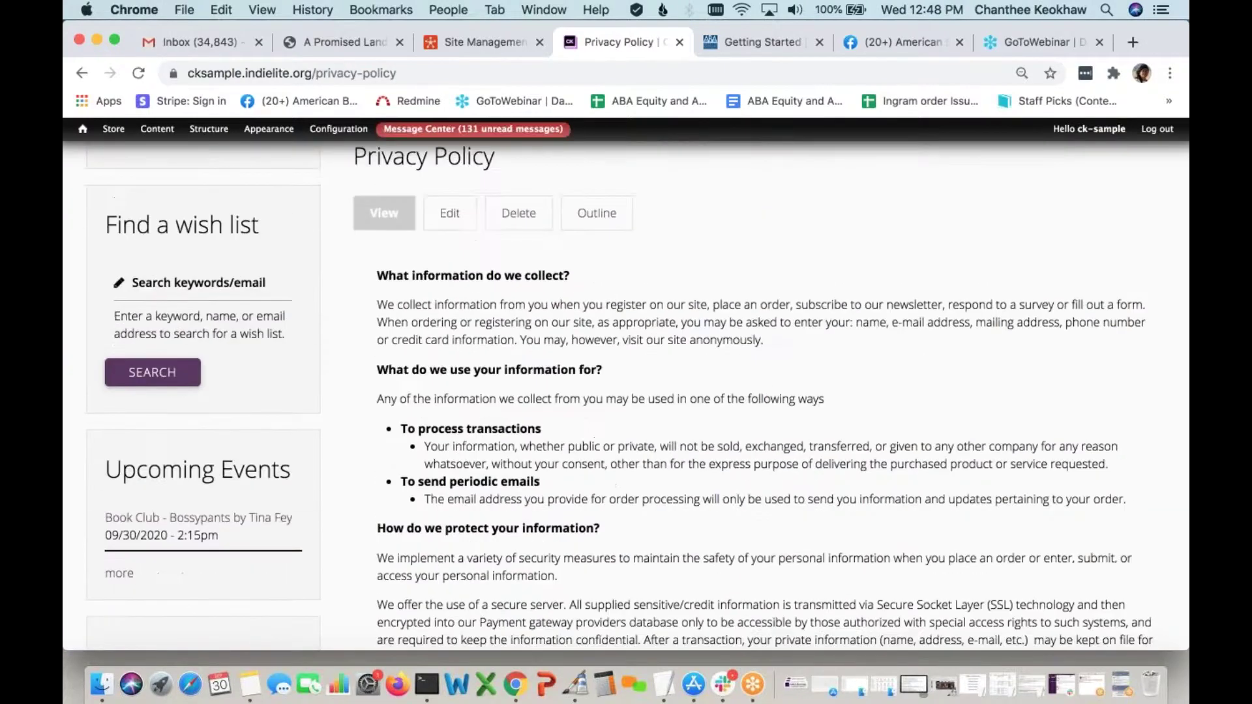
scroll(764, 391, down, 9)
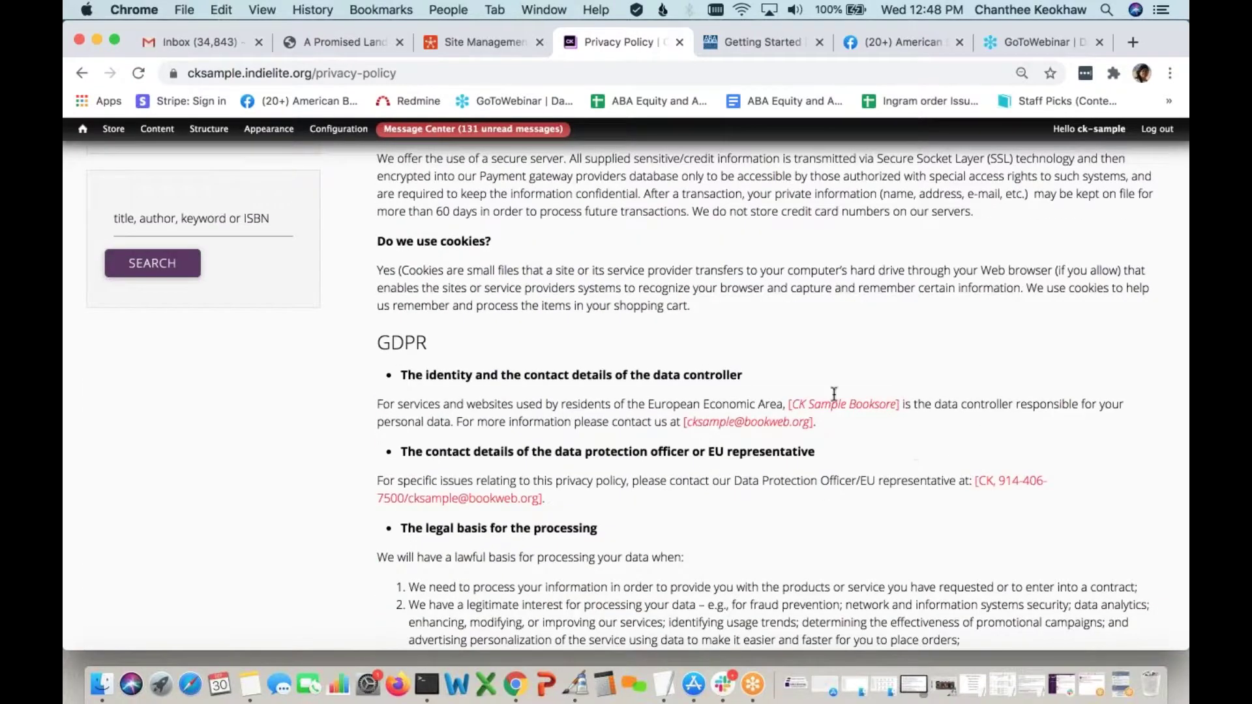
drag(901, 405, 377, 404)
drag(797, 397, 788, 405)
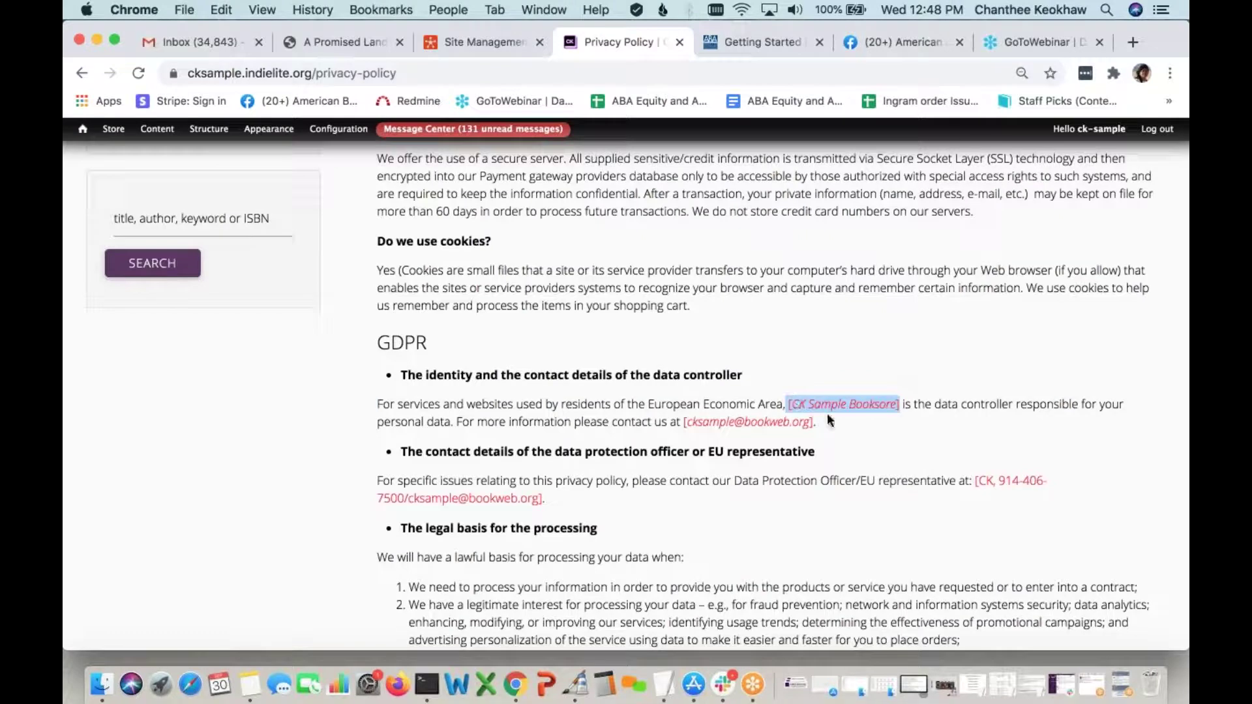
click(828, 416)
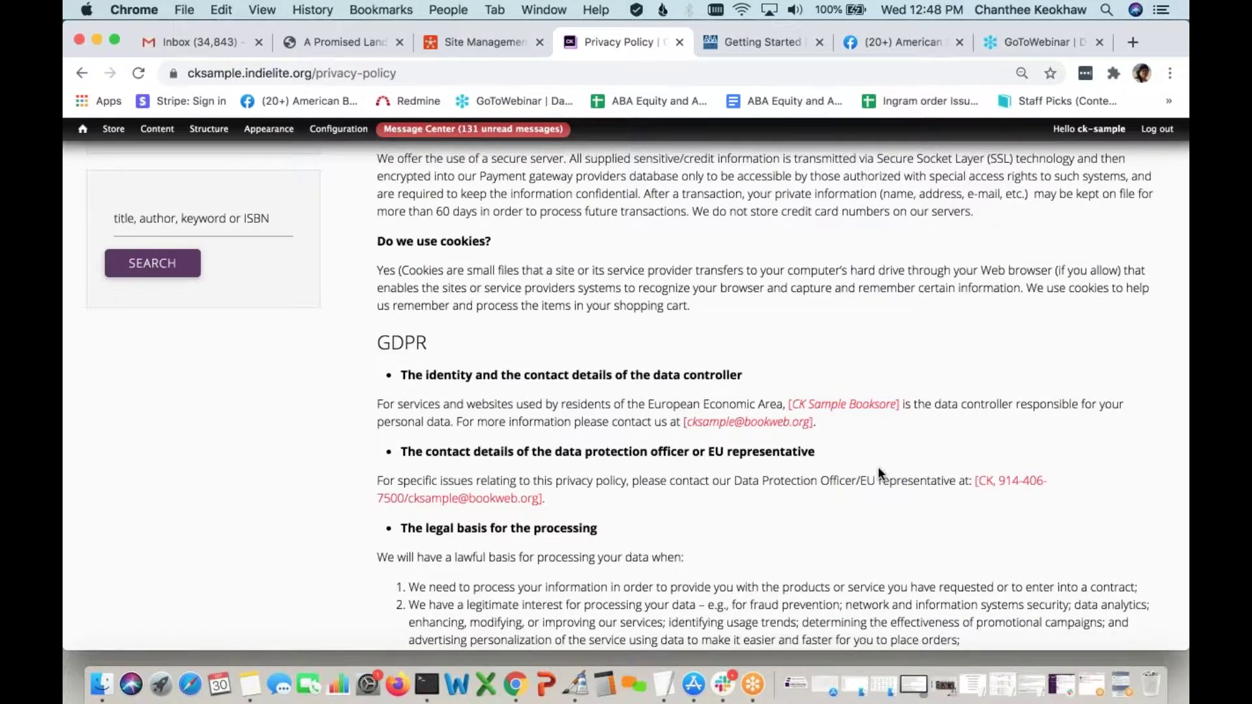
Read the rest of the Privacy Policy, then go to the Contact us page
scroll(878, 467, down, 3)
scroll(878, 467, up, 6)
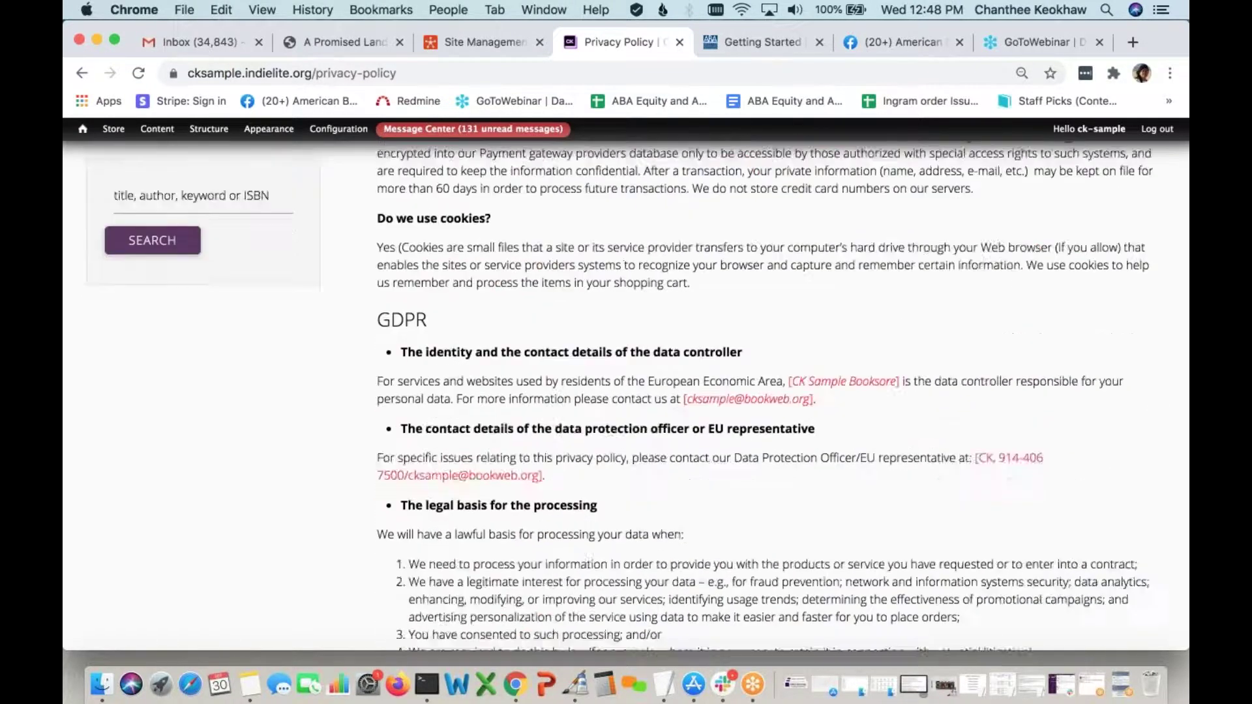
scroll(611, 508, down, 6)
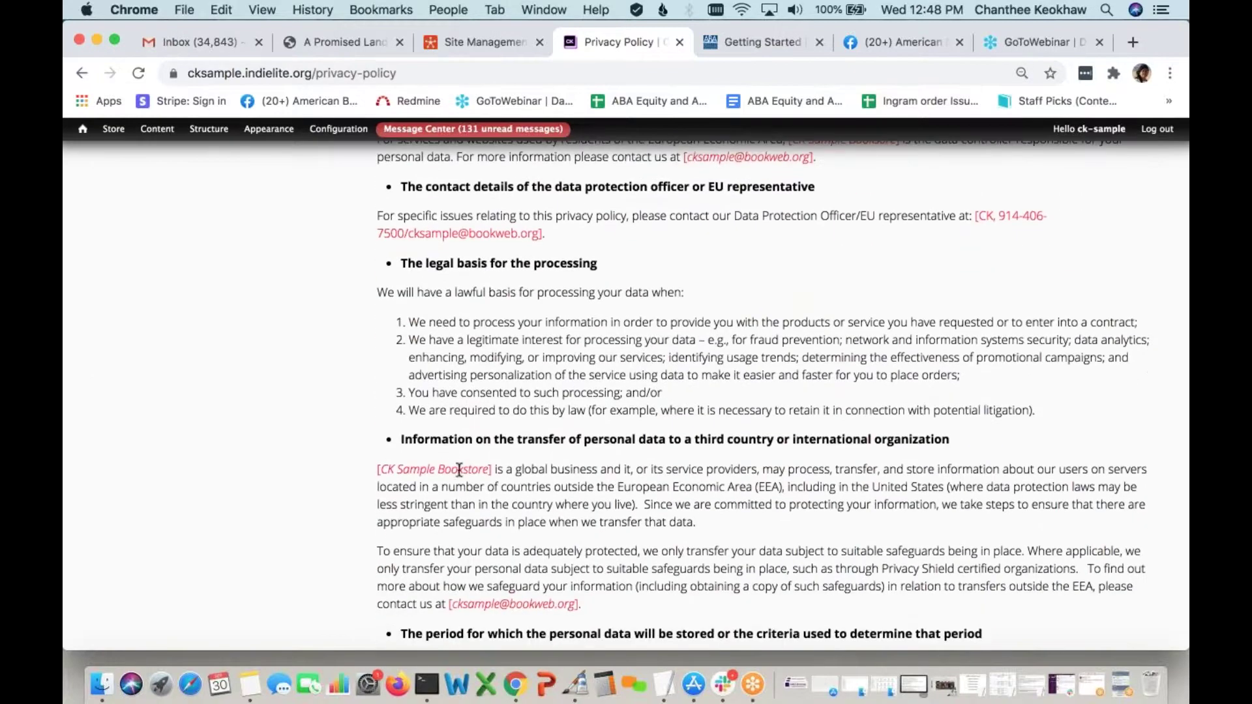
scroll(611, 508, down, 5)
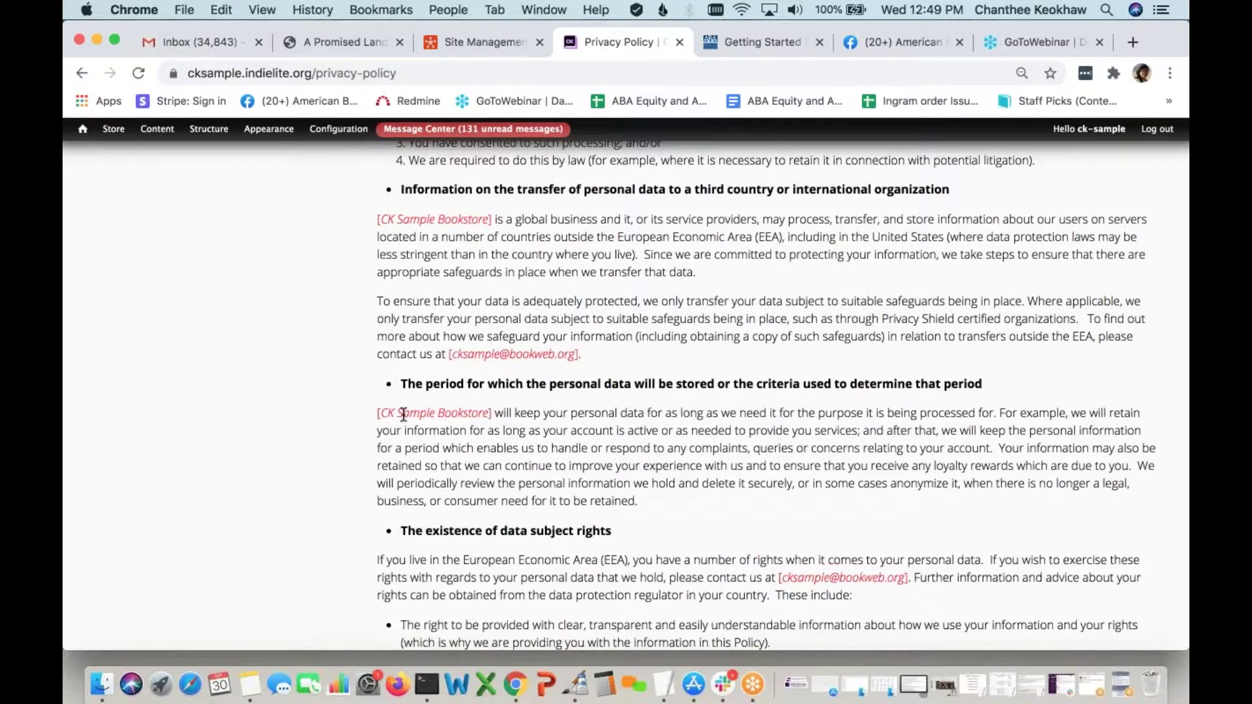
scroll(568, 480, down, 5)
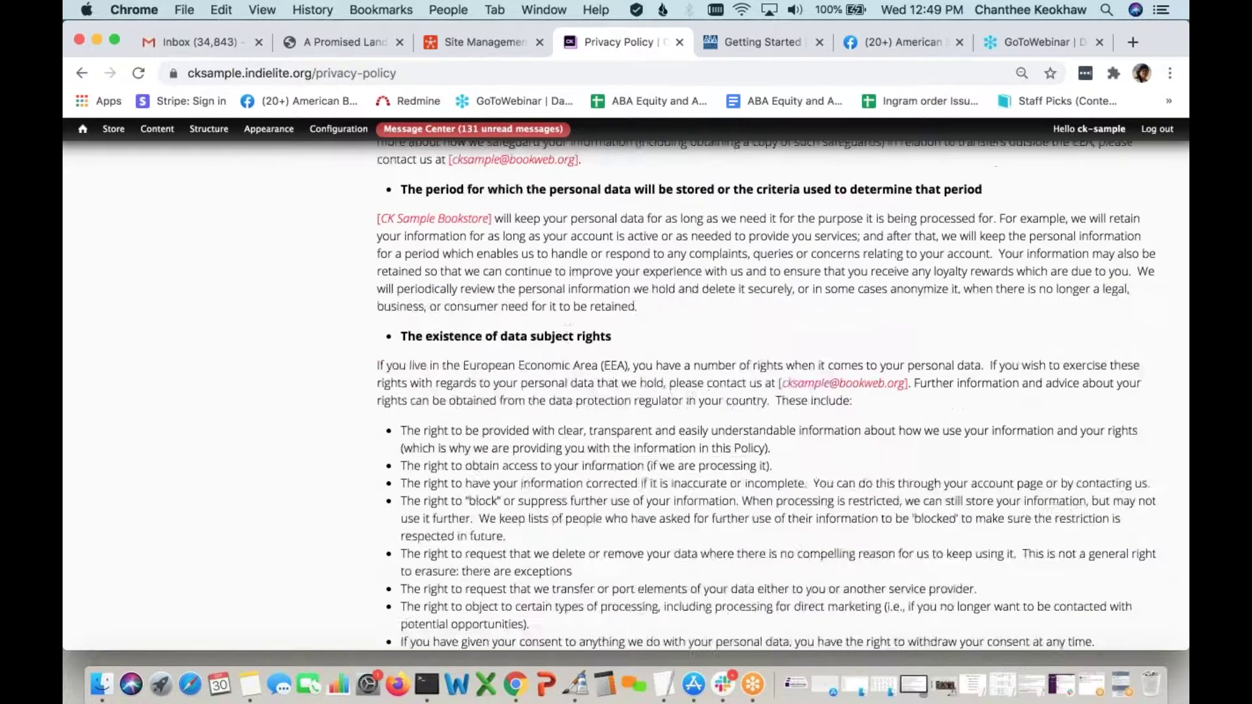
scroll(568, 480, up, 9)
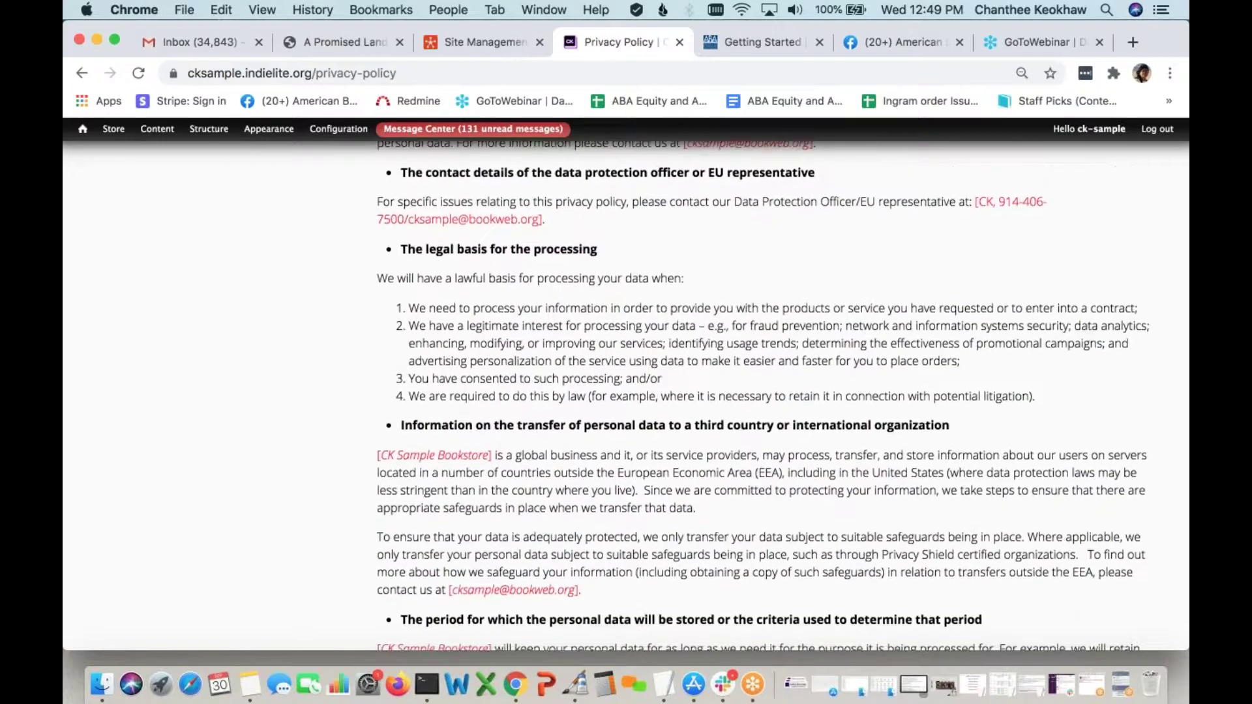
scroll(583, 496, down, 10)
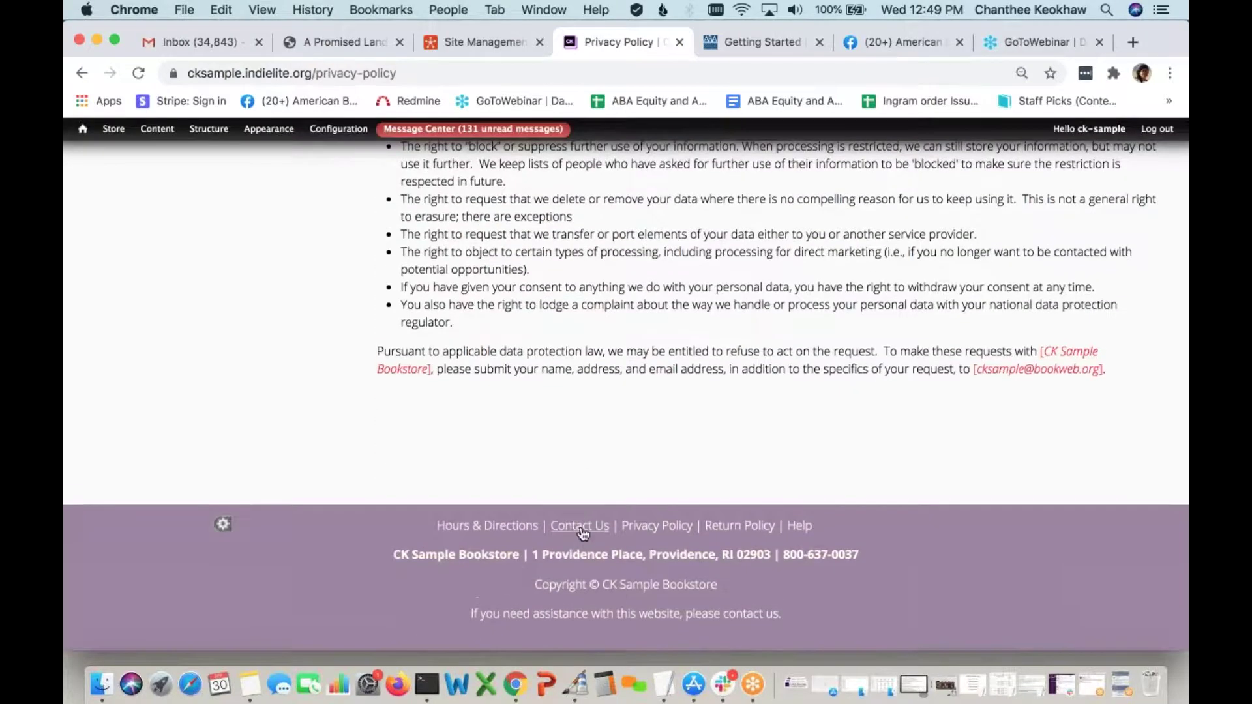
click(581, 530)
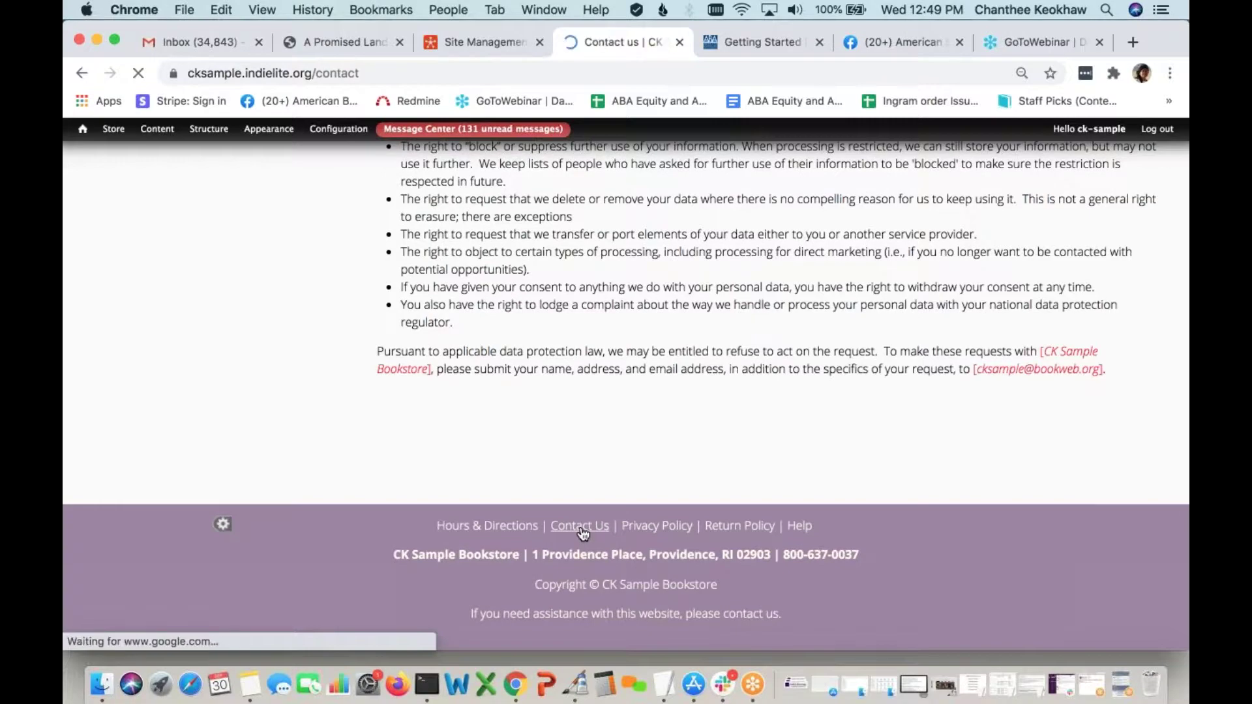
Scroll through the public Contact us form to review its fields
scroll(583, 534, down, 3)
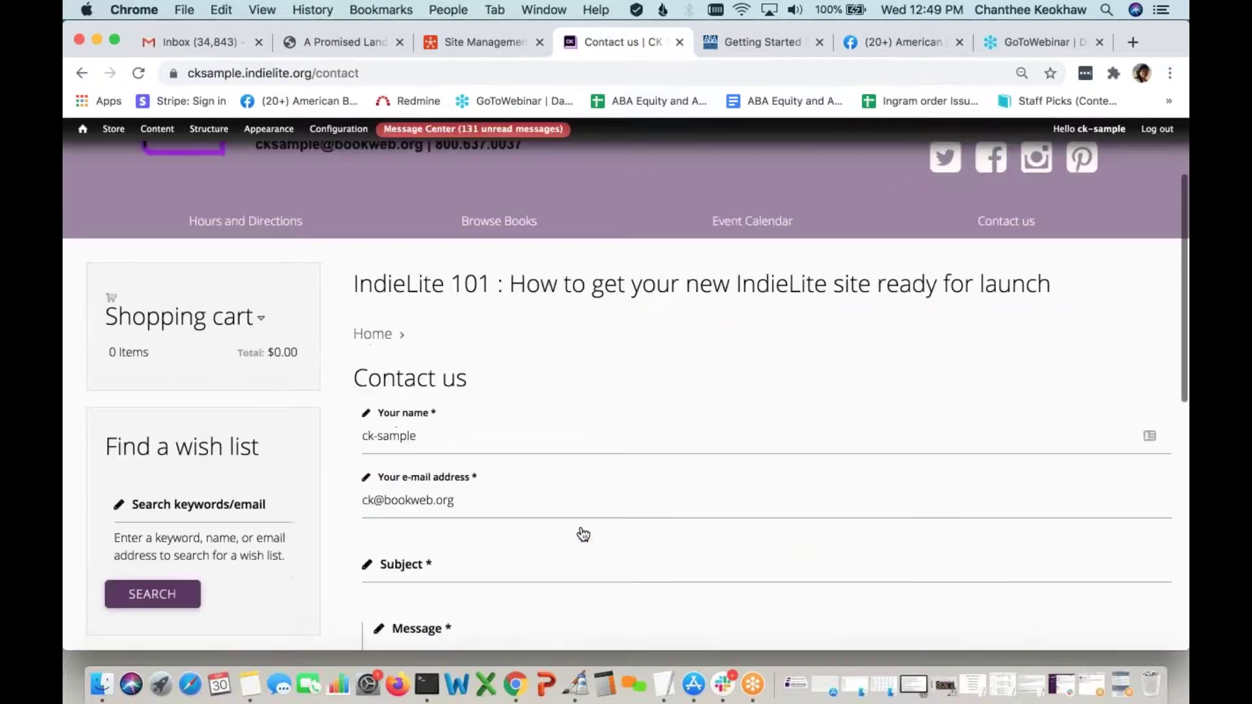
scroll(584, 535, down, 2)
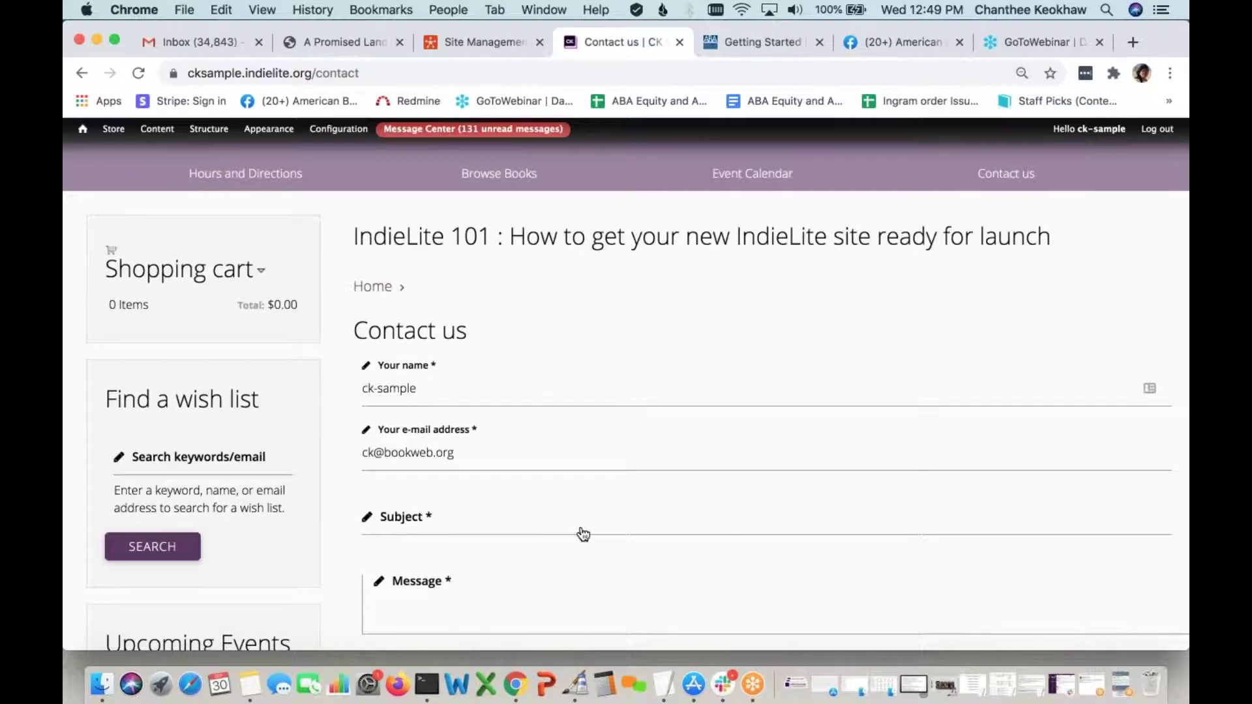
scroll(583, 534, down, 2)
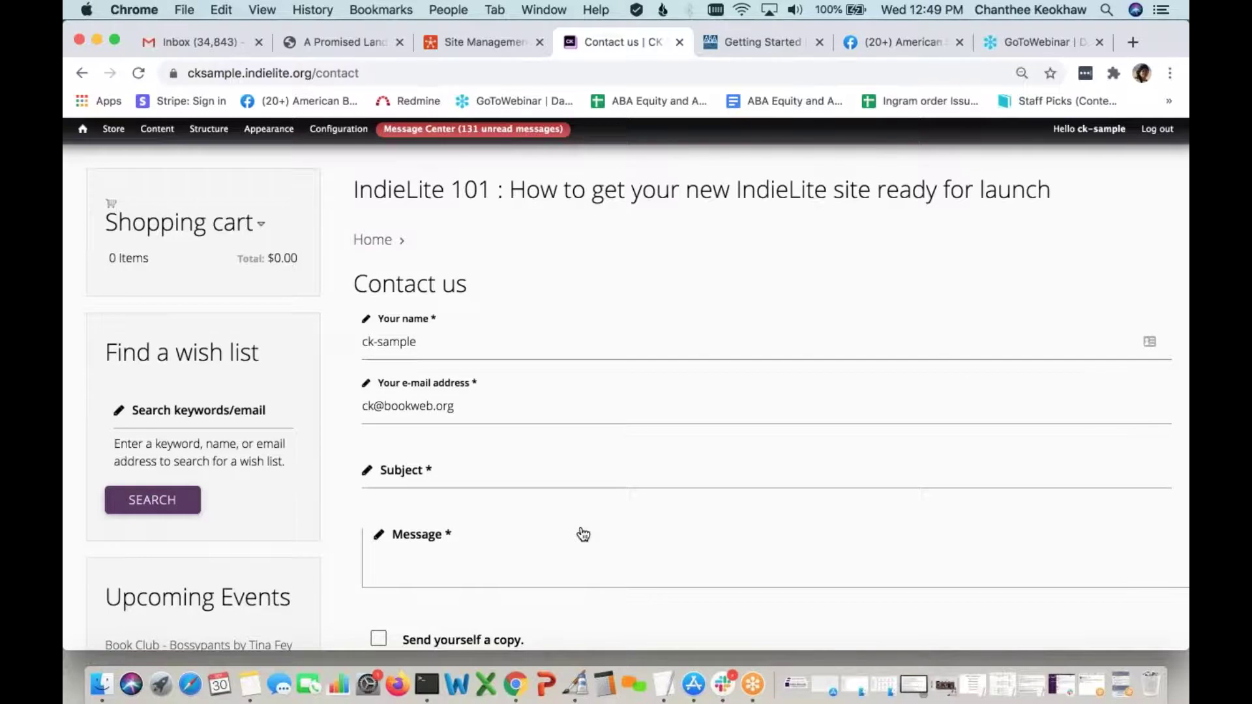
scroll(584, 534, down, 2)
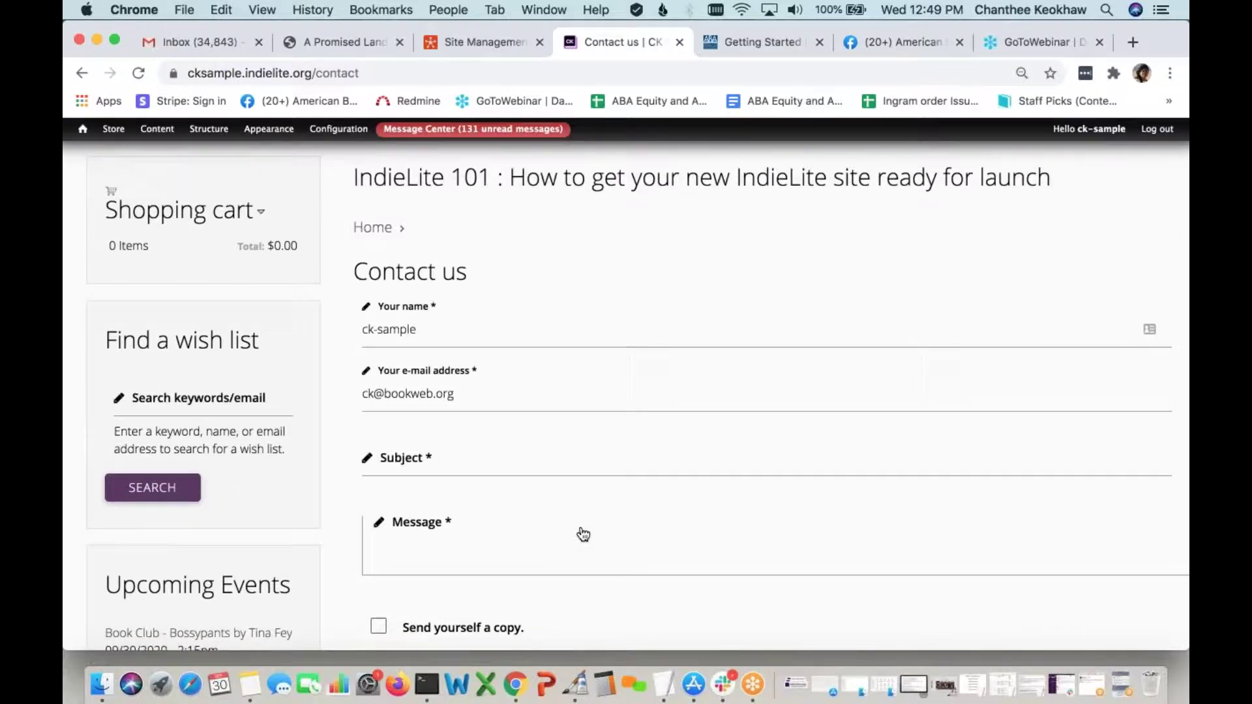
scroll(584, 535, up, 4)
scroll(584, 535, up, 4)
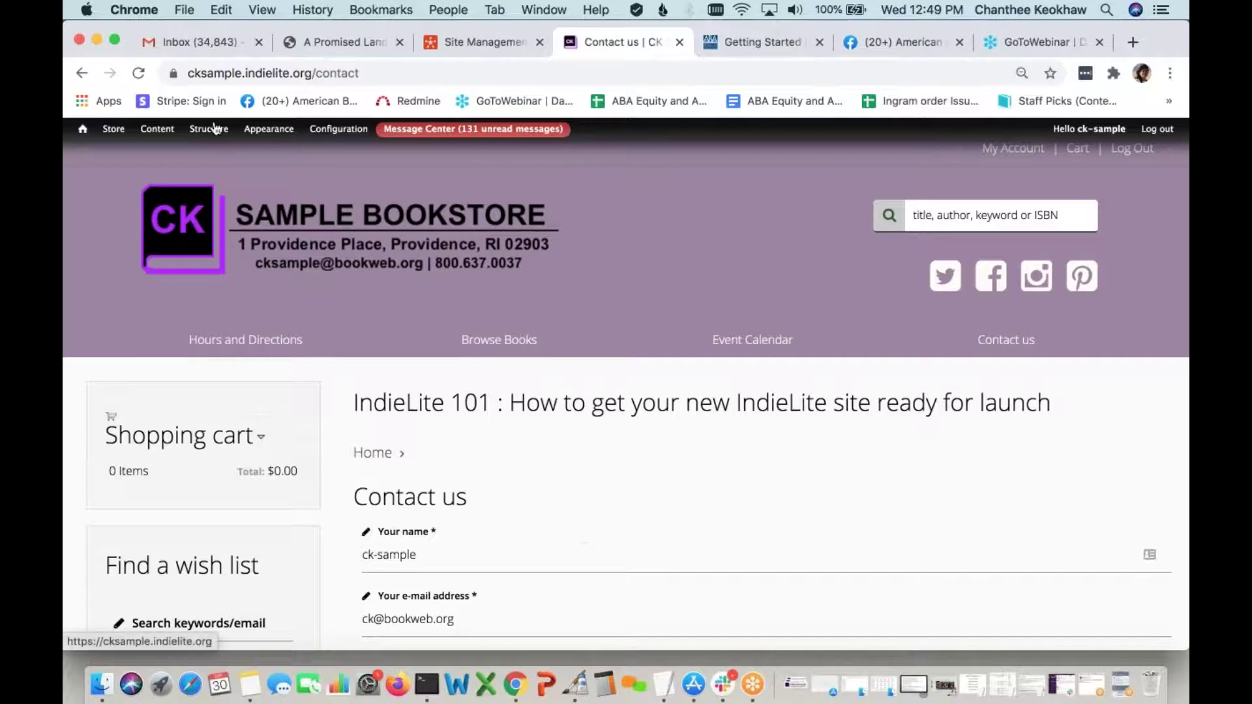
Go to the Contact form admin page from the Structure menu
mouse_move(215, 129)
mouse_move(229, 167)
click(228, 167)
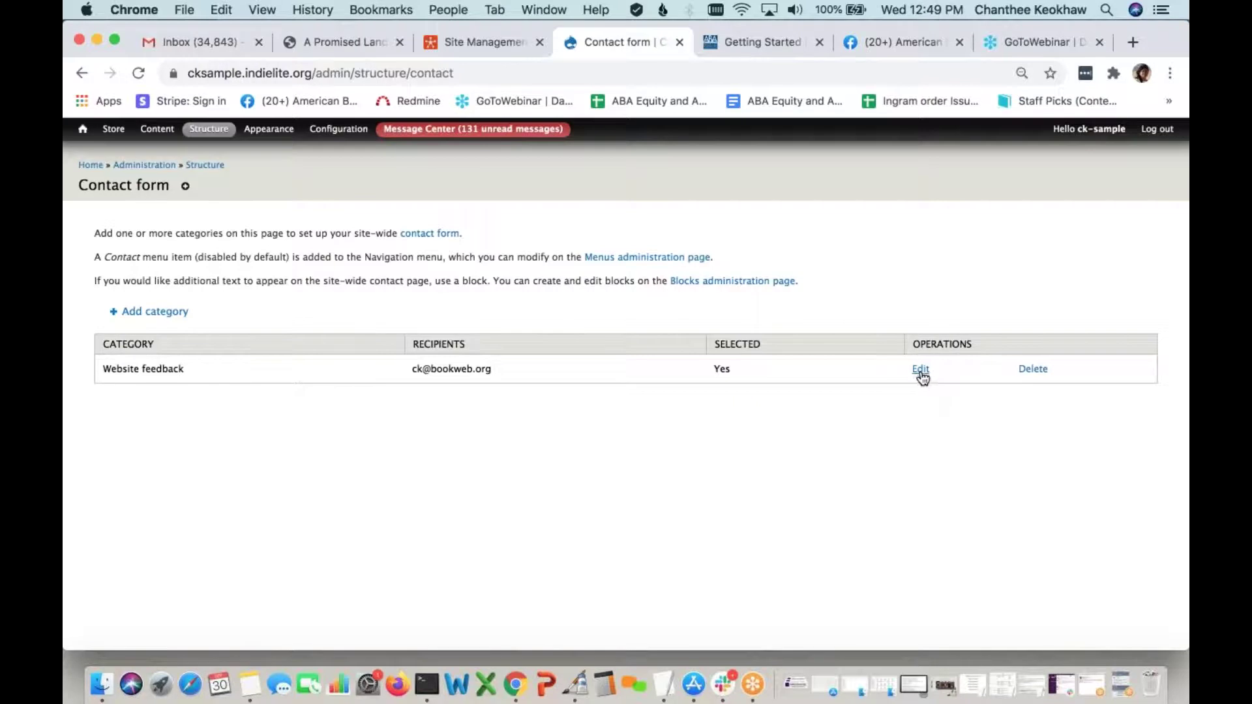
Add a second recipient e-mail address to the Website feedback contact category
click(921, 369)
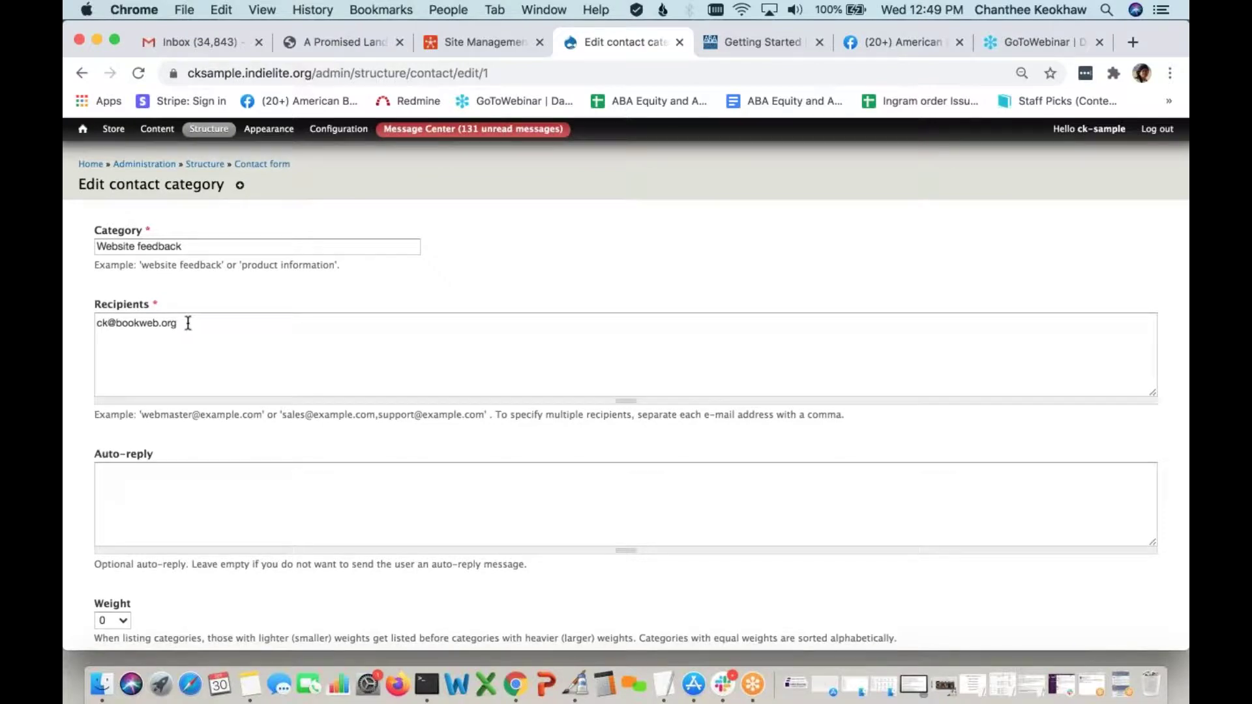
click(196, 323)
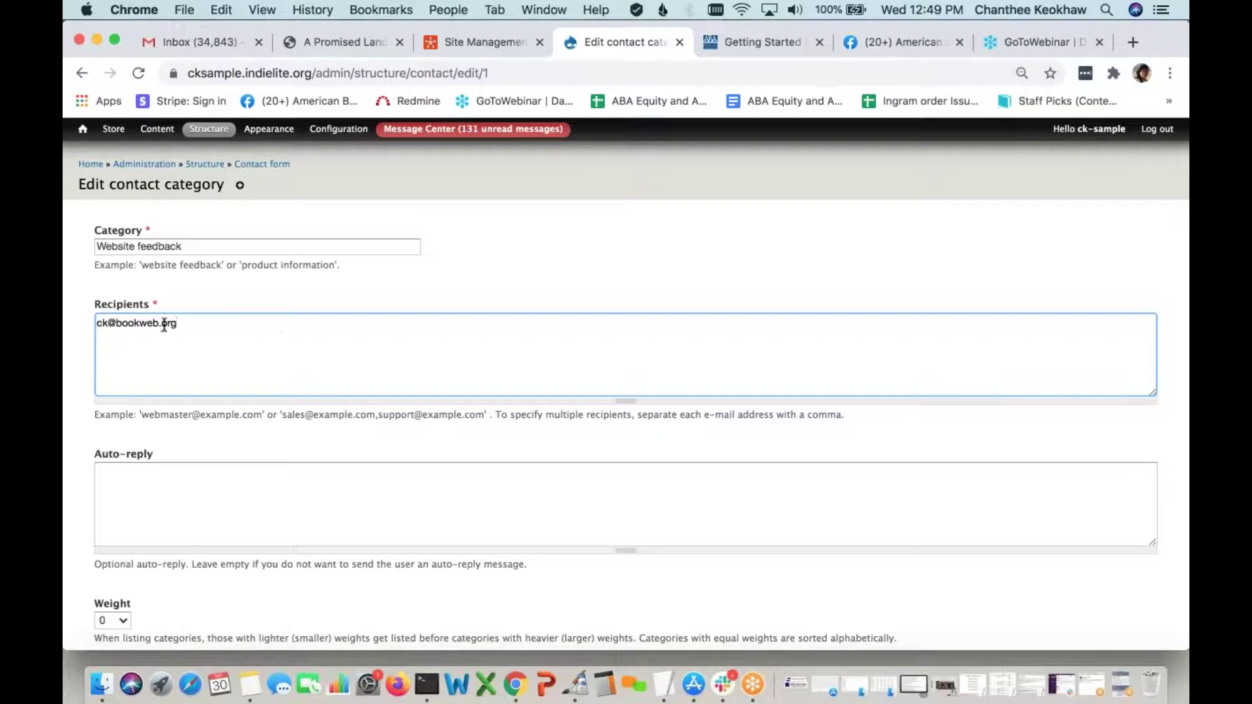
click(183, 324)
key(BackSpace)
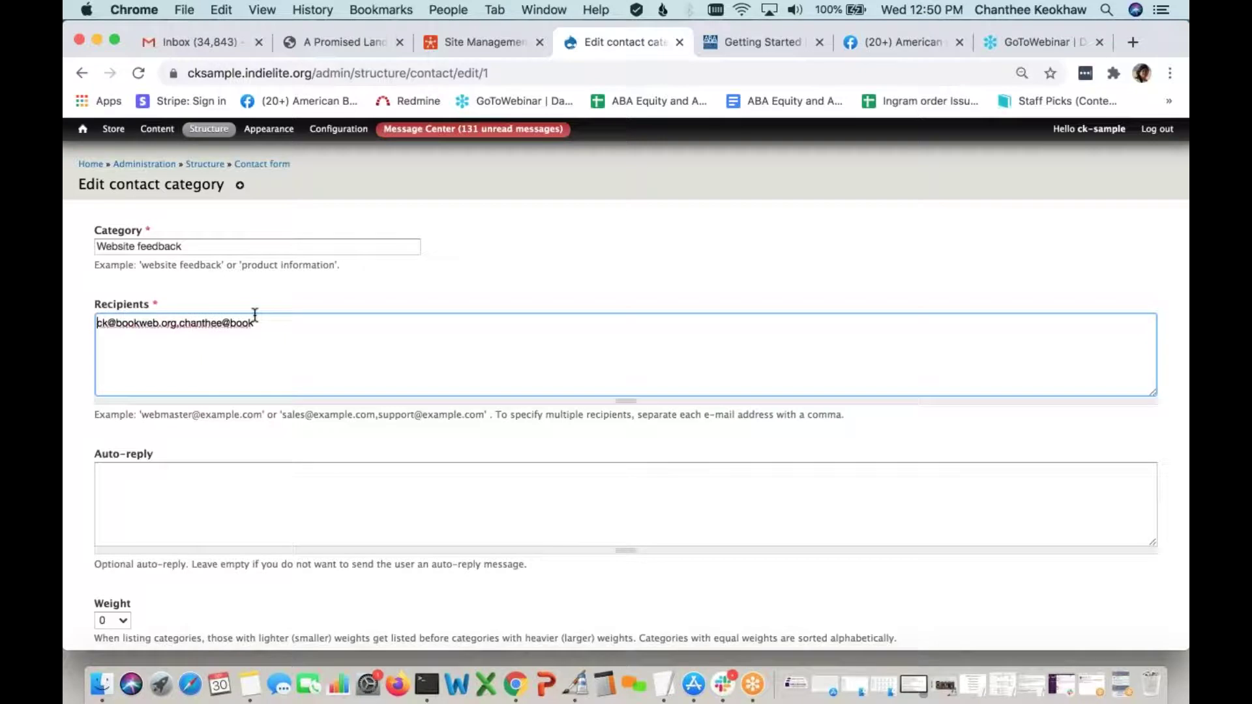
click(260, 320)
Save the Website feedback category and return to the storefront home page
scroll(307, 357, down, 3)
click(120, 587)
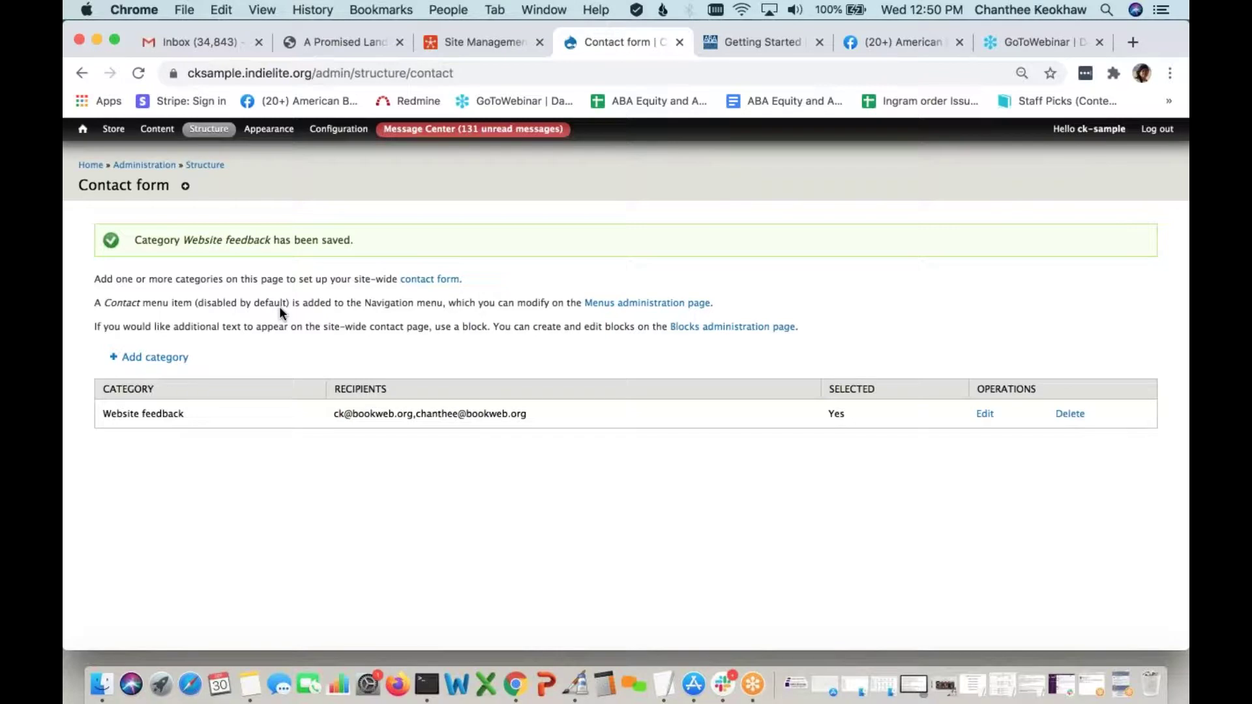
click(91, 165)
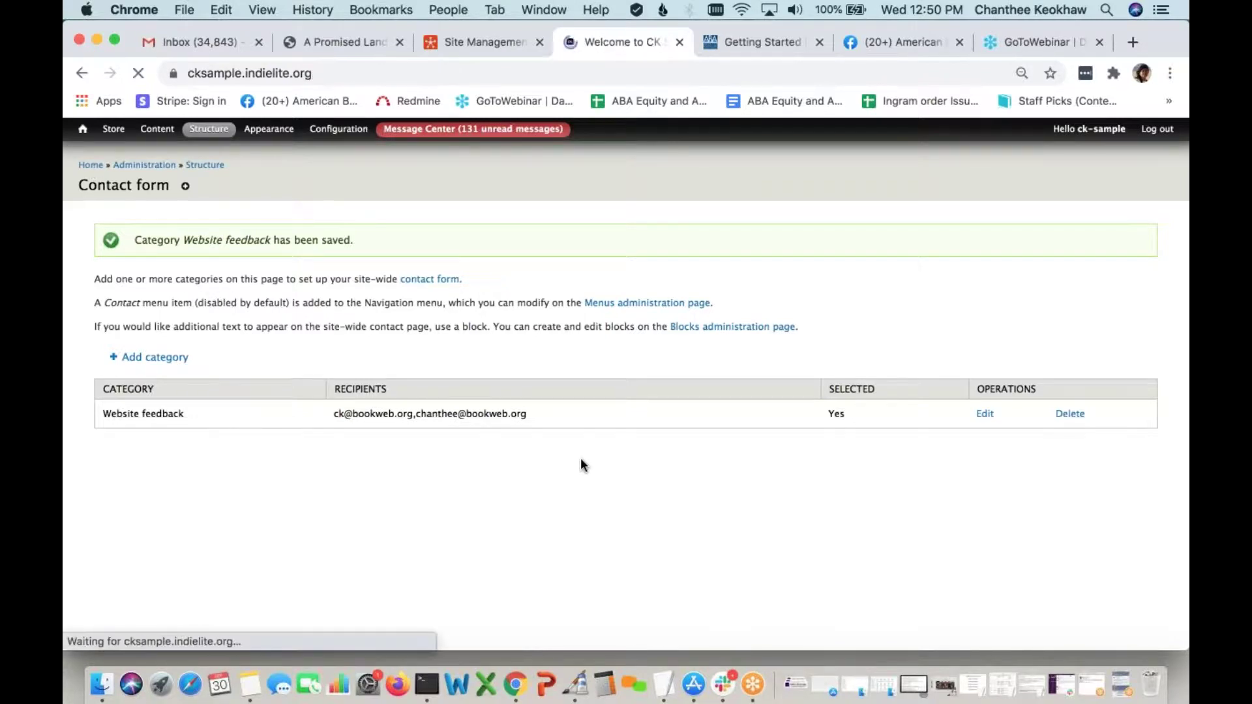
scroll(581, 461, down, 6)
scroll(582, 464, down, 8)
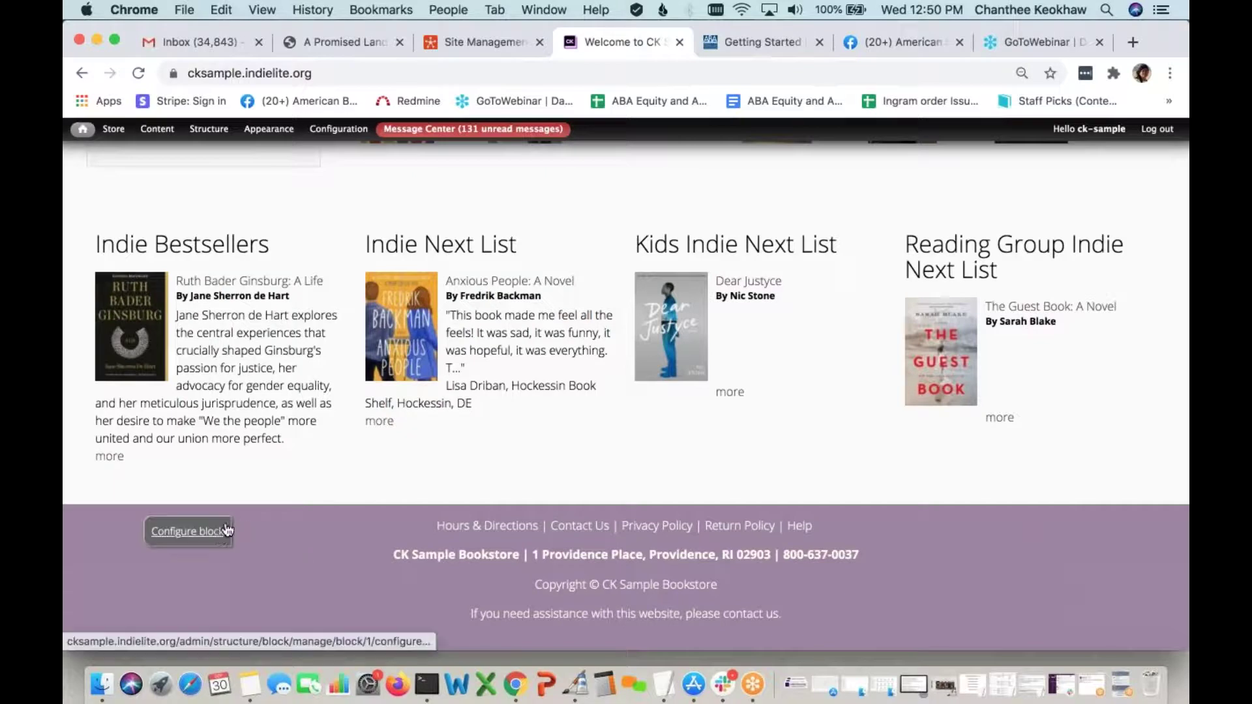
click(225, 527)
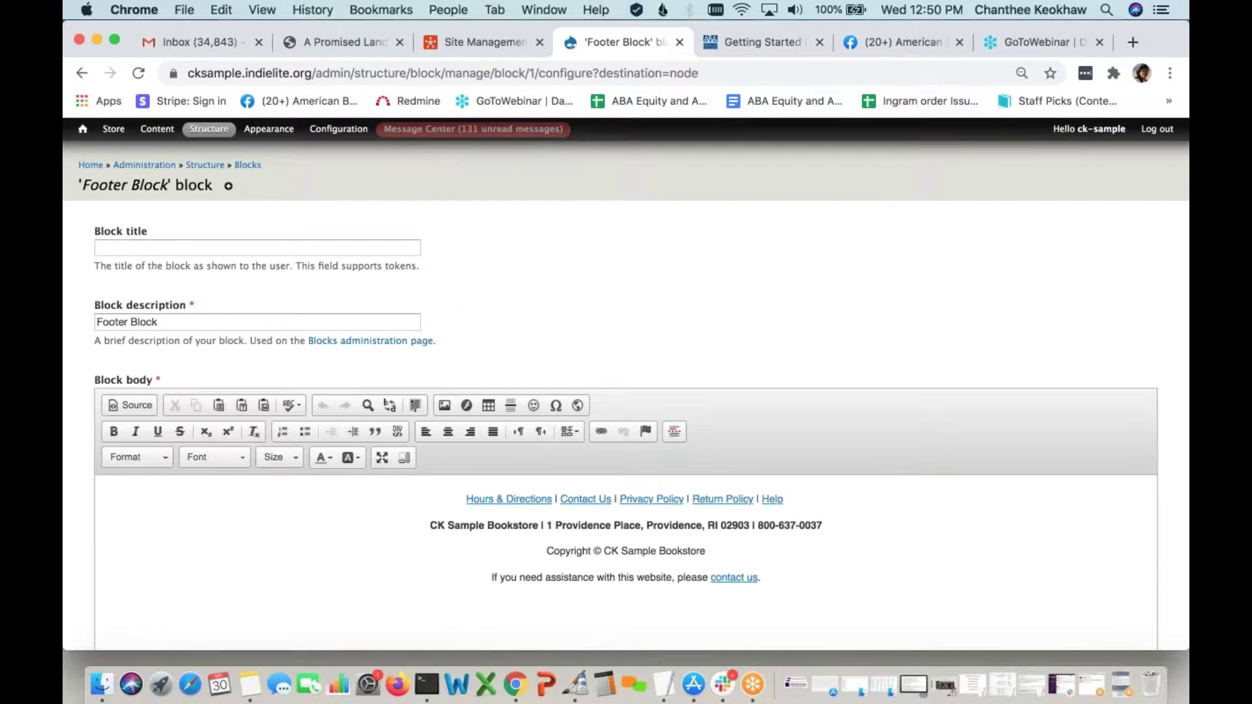
scroll(807, 452, down, 3)
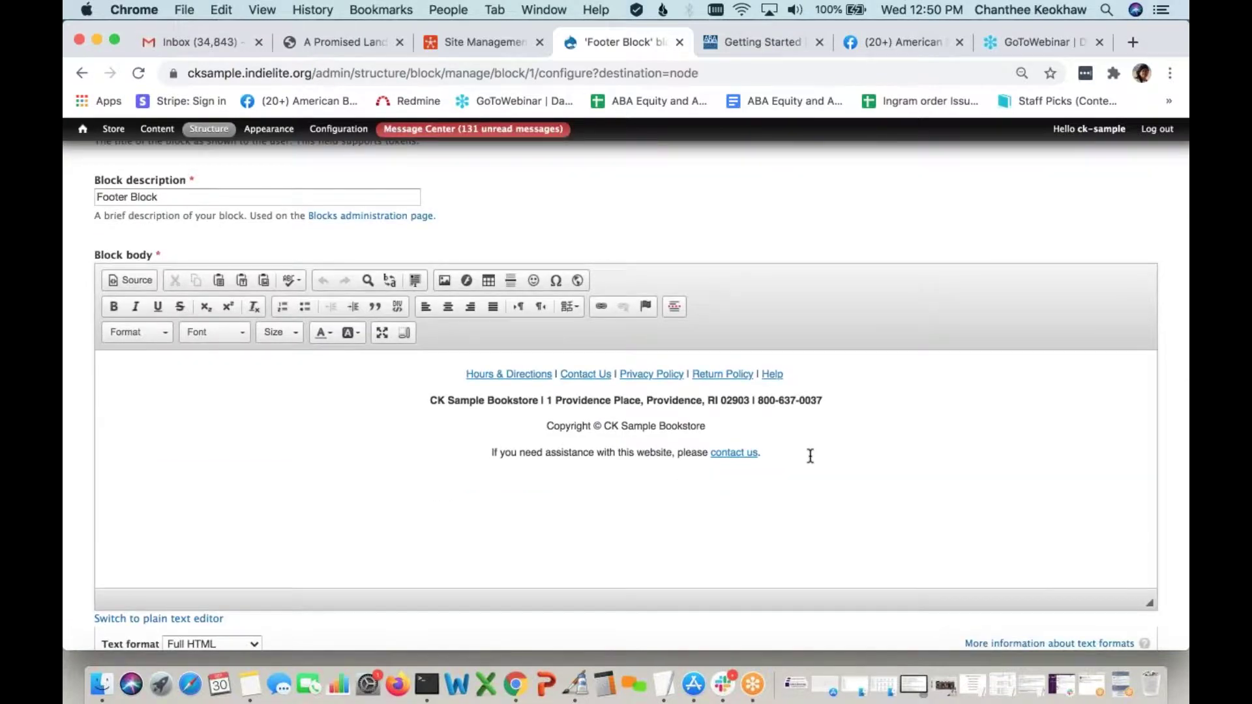
click(819, 445)
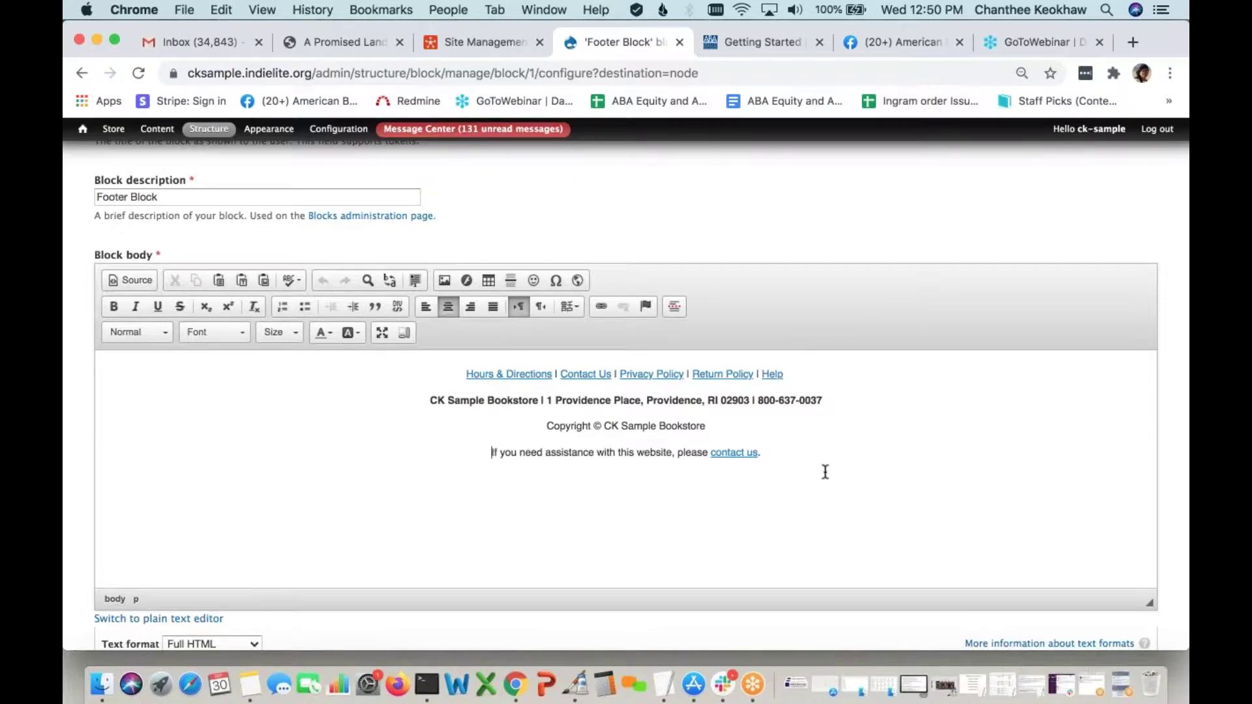
scroll(823, 471, up, 1)
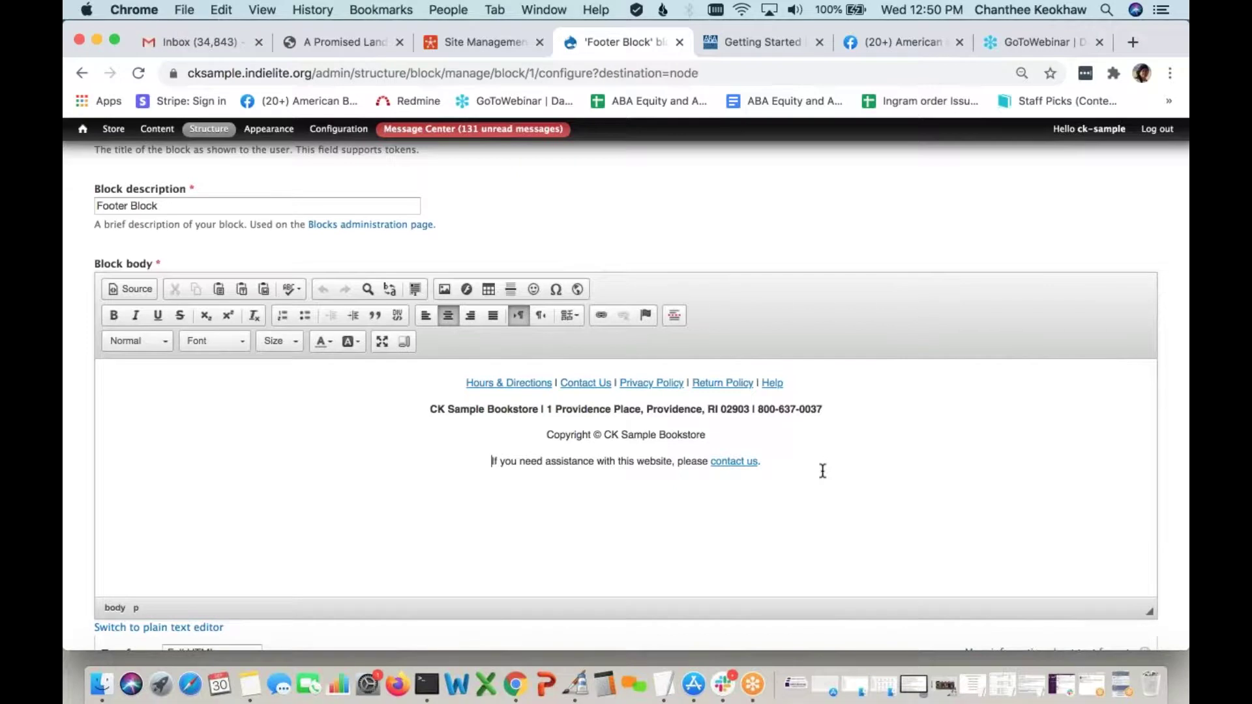
scroll(822, 471, up, 3)
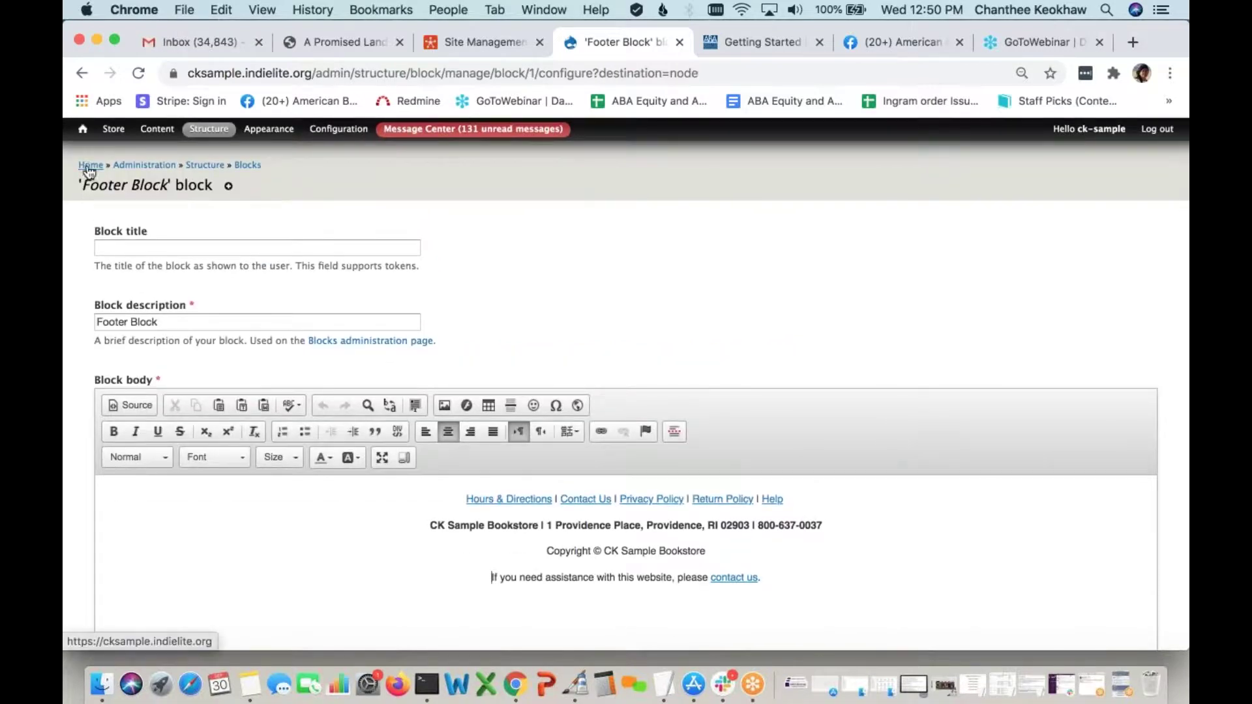
click(89, 167)
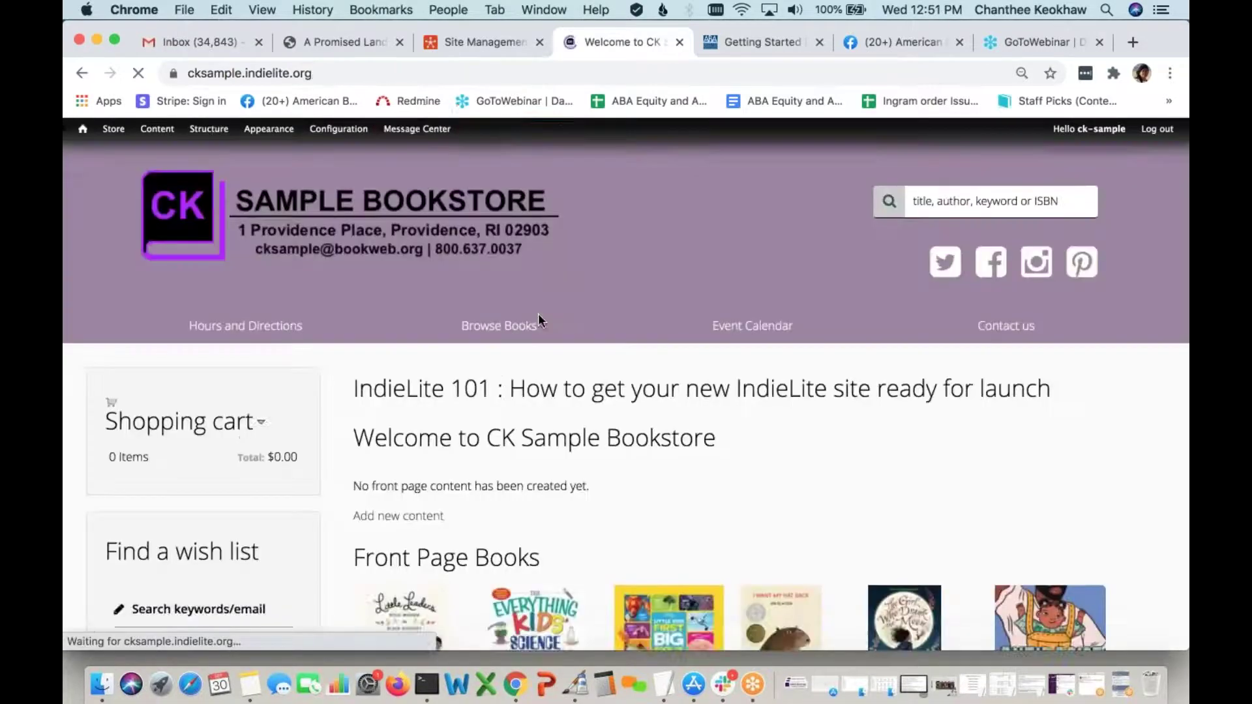
Open the Browse Books catalog and scroll through the book covers, authors and prices
click(515, 351)
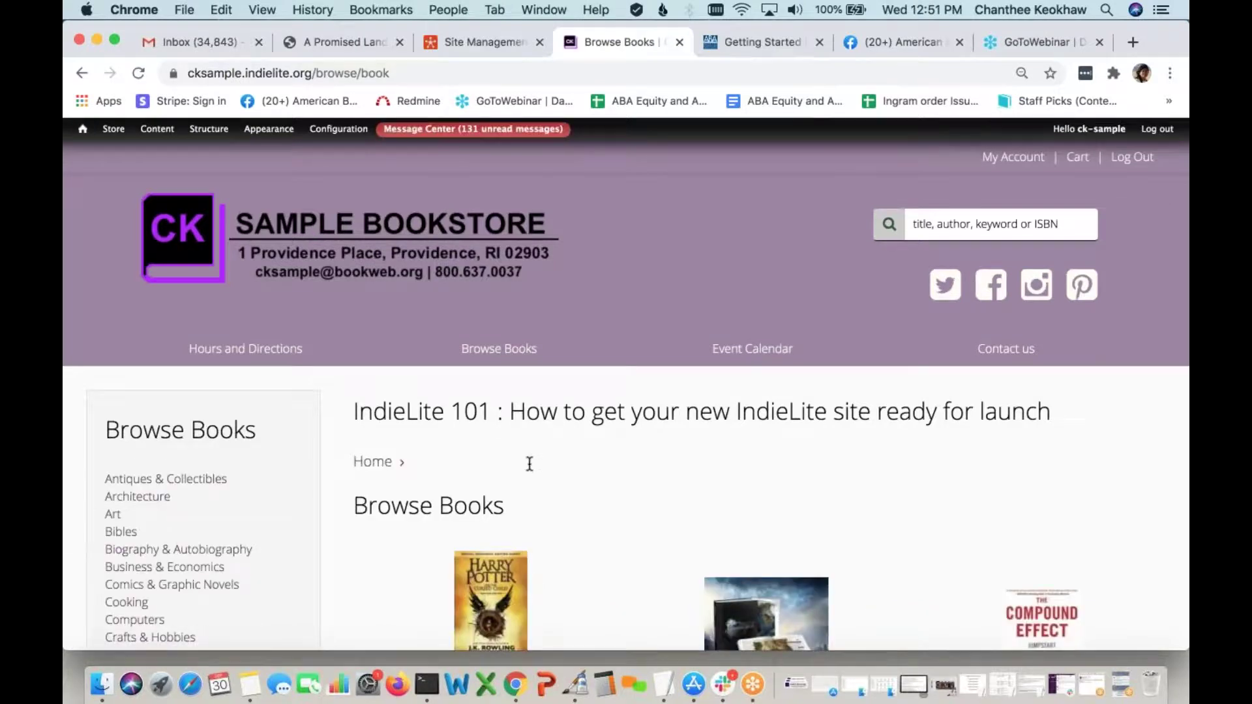
scroll(261, 502, down, 4)
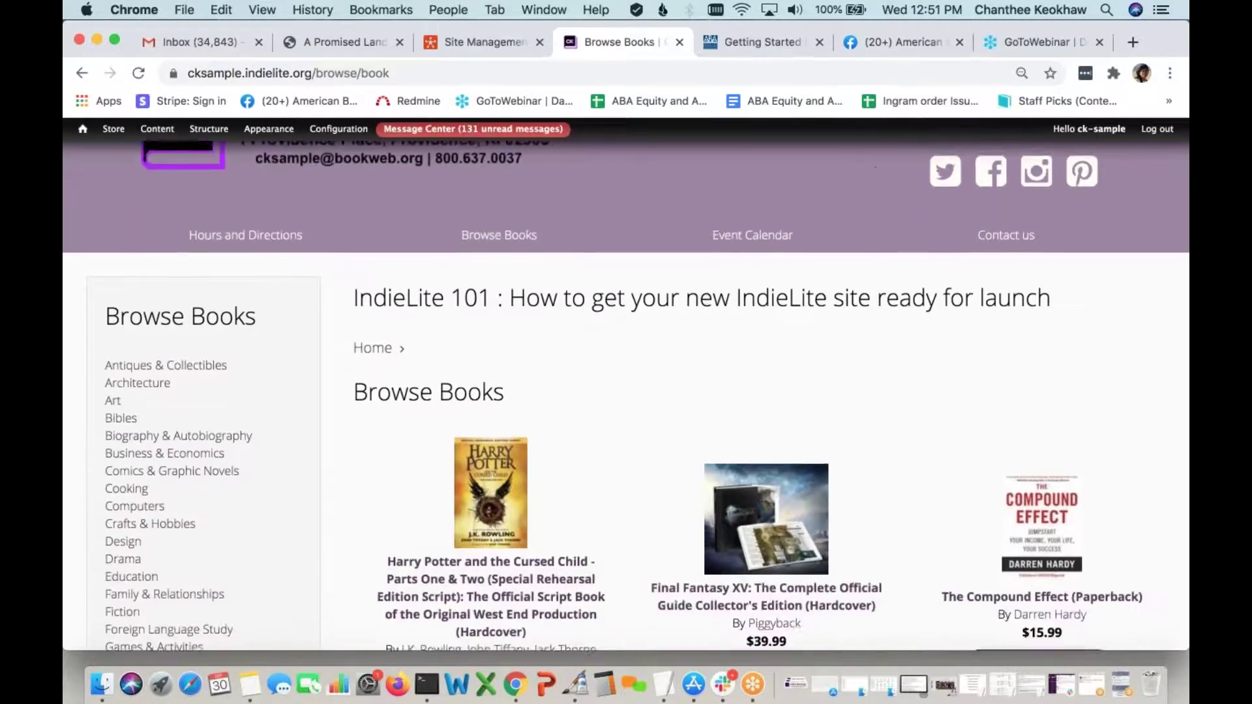
scroll(217, 333, down, 4)
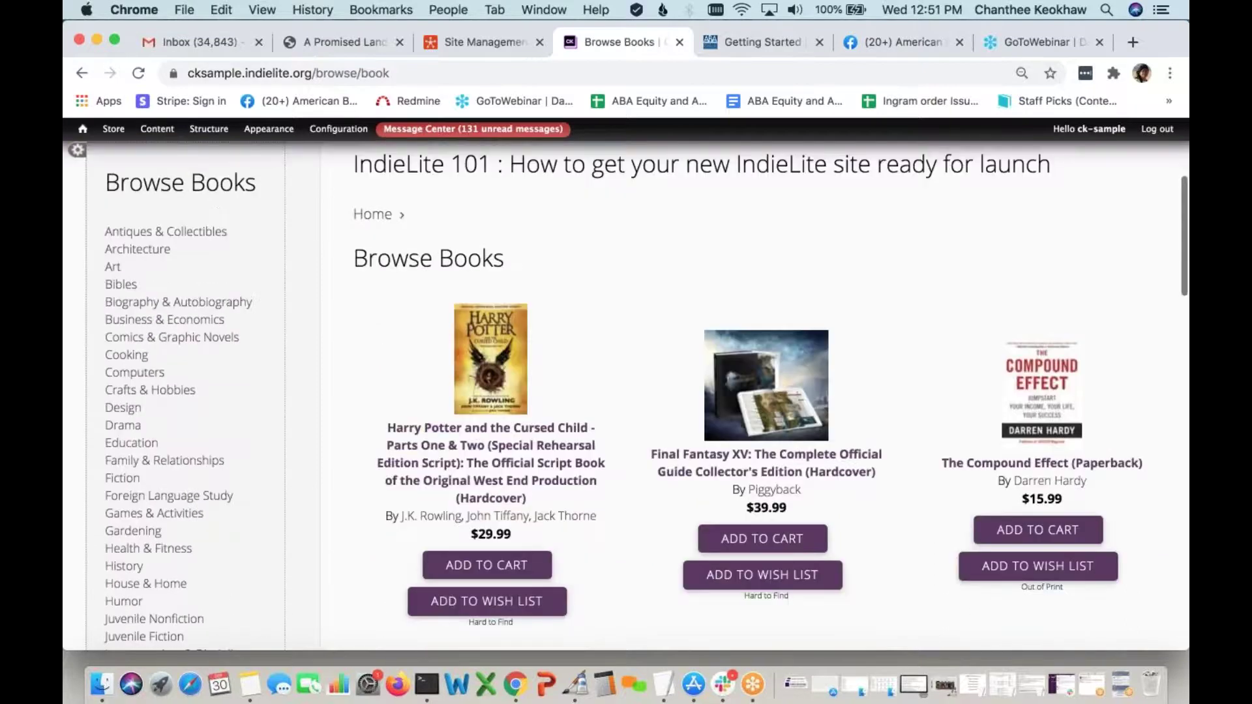
scroll(471, 463, up, 6)
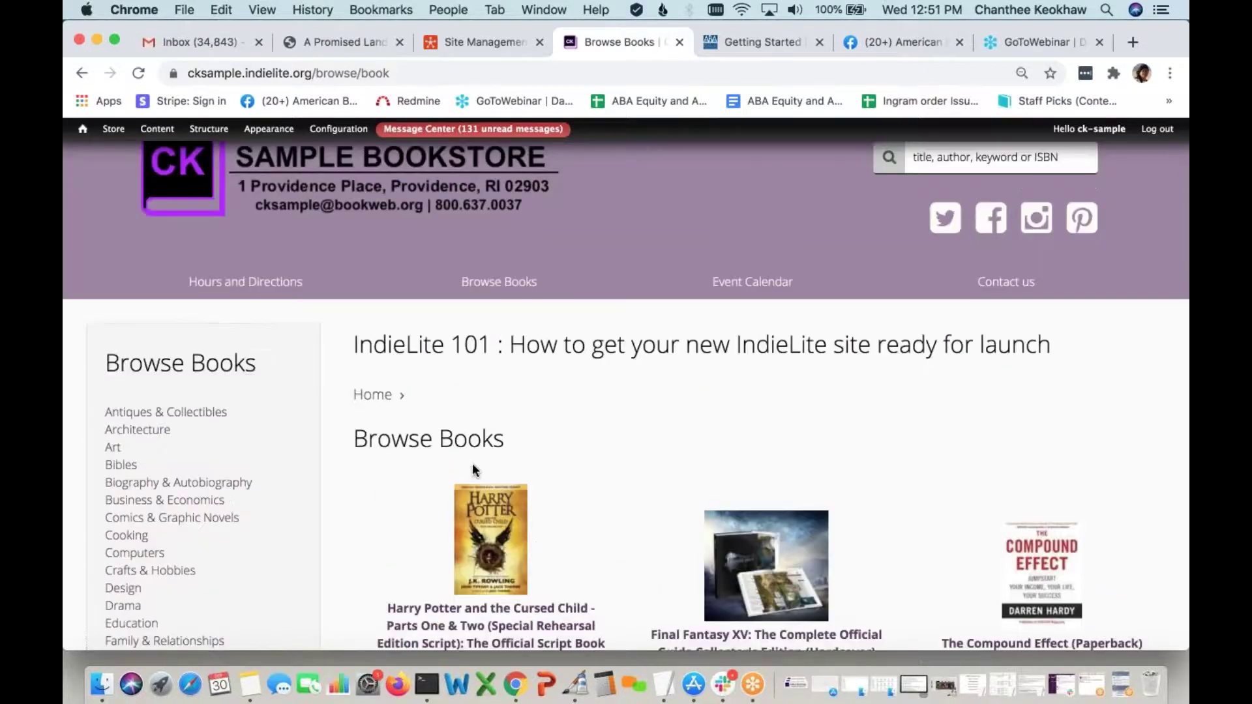
scroll(472, 463, down, 2)
scroll(574, 456, down, 4)
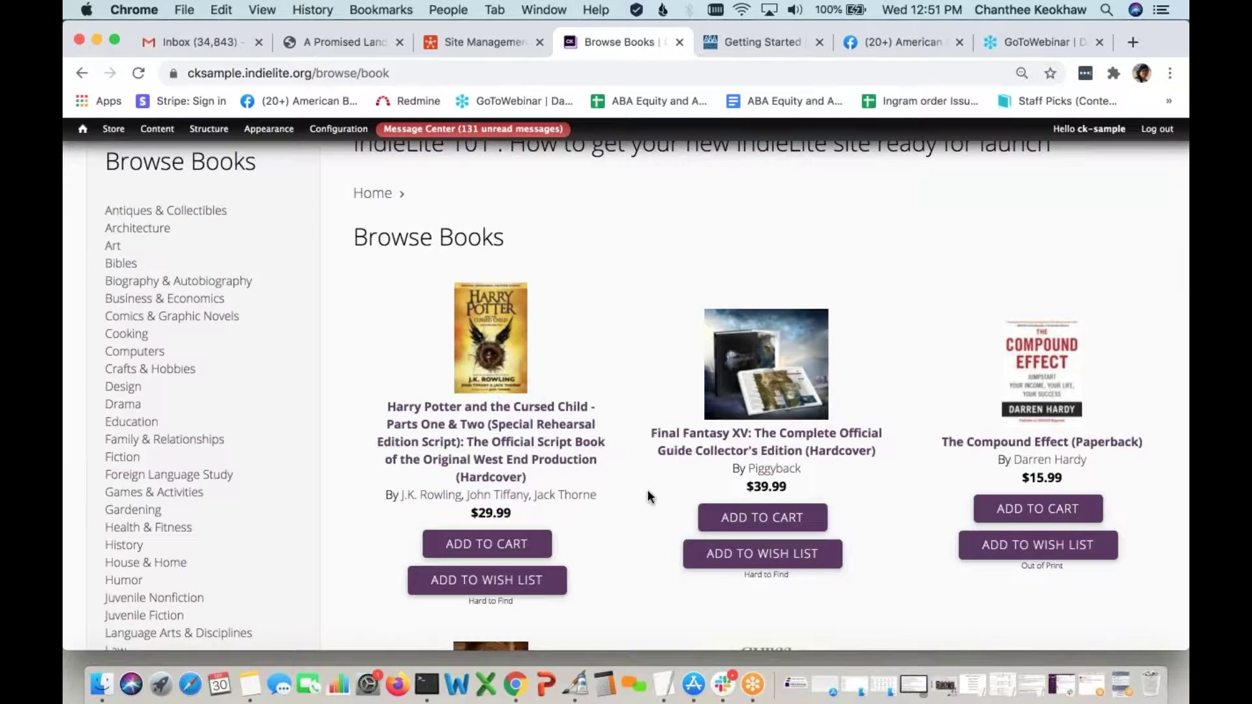
scroll(648, 502, down, 5)
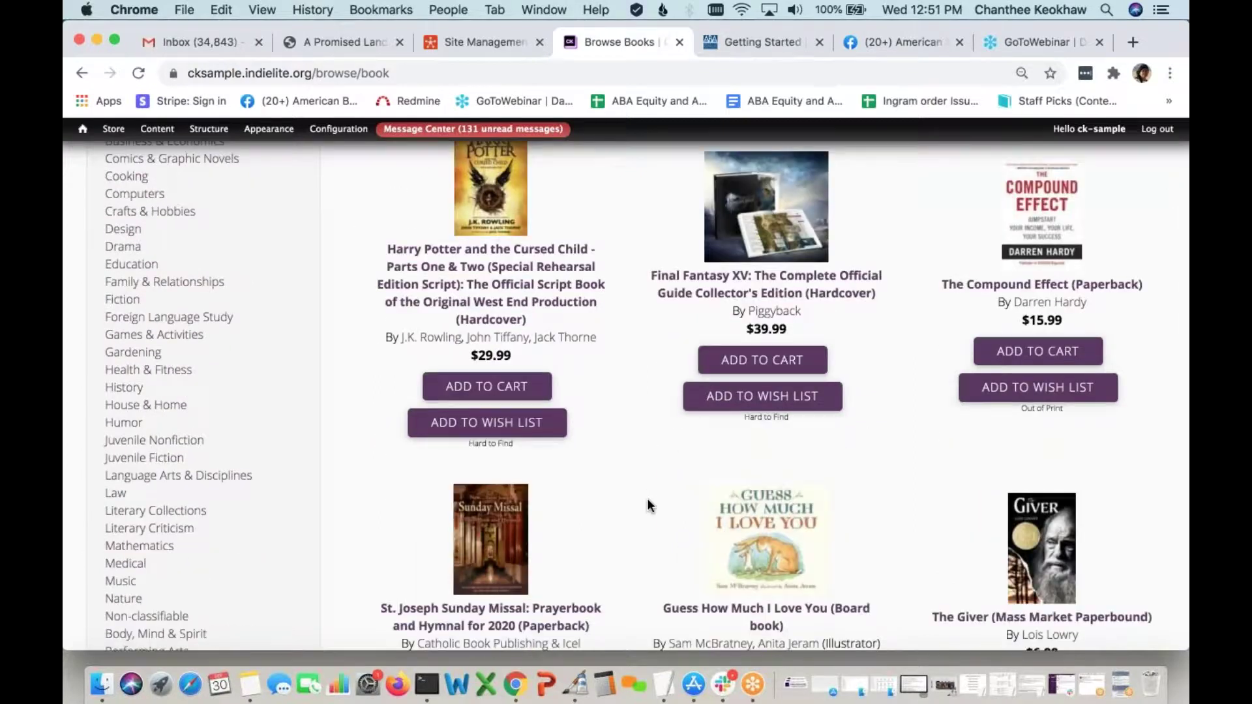
scroll(648, 498, up, 7)
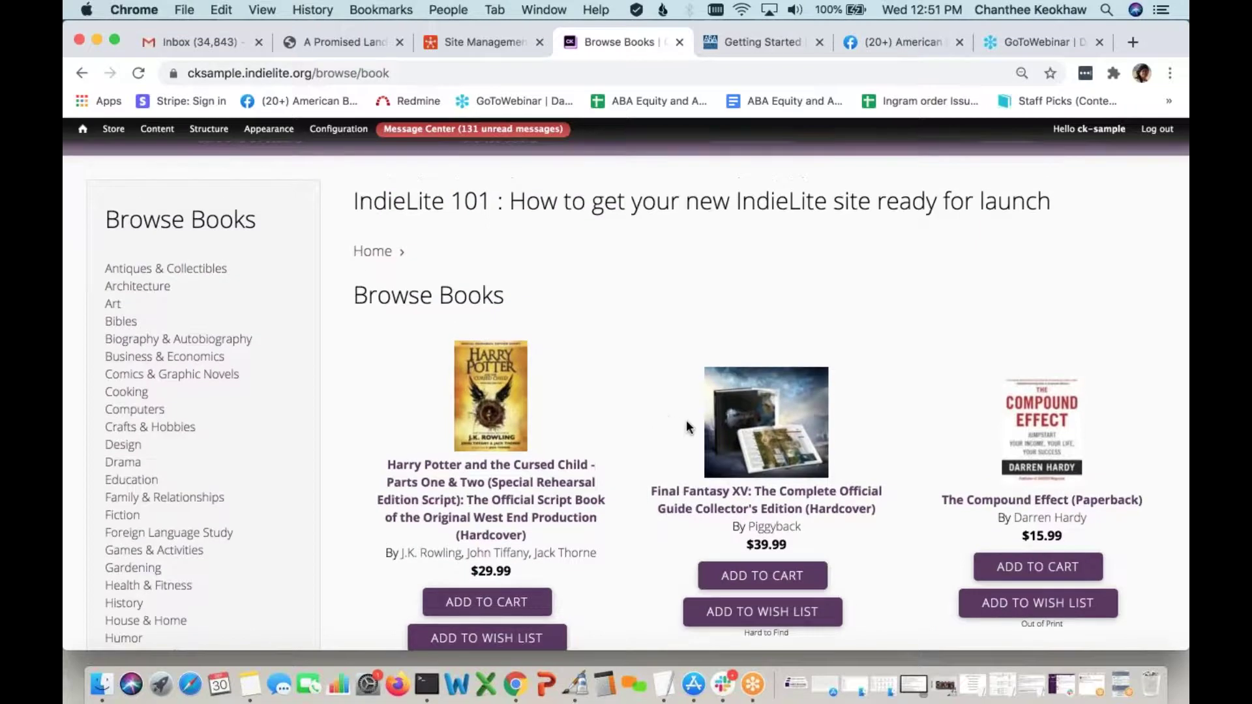
scroll(638, 564, down, 18)
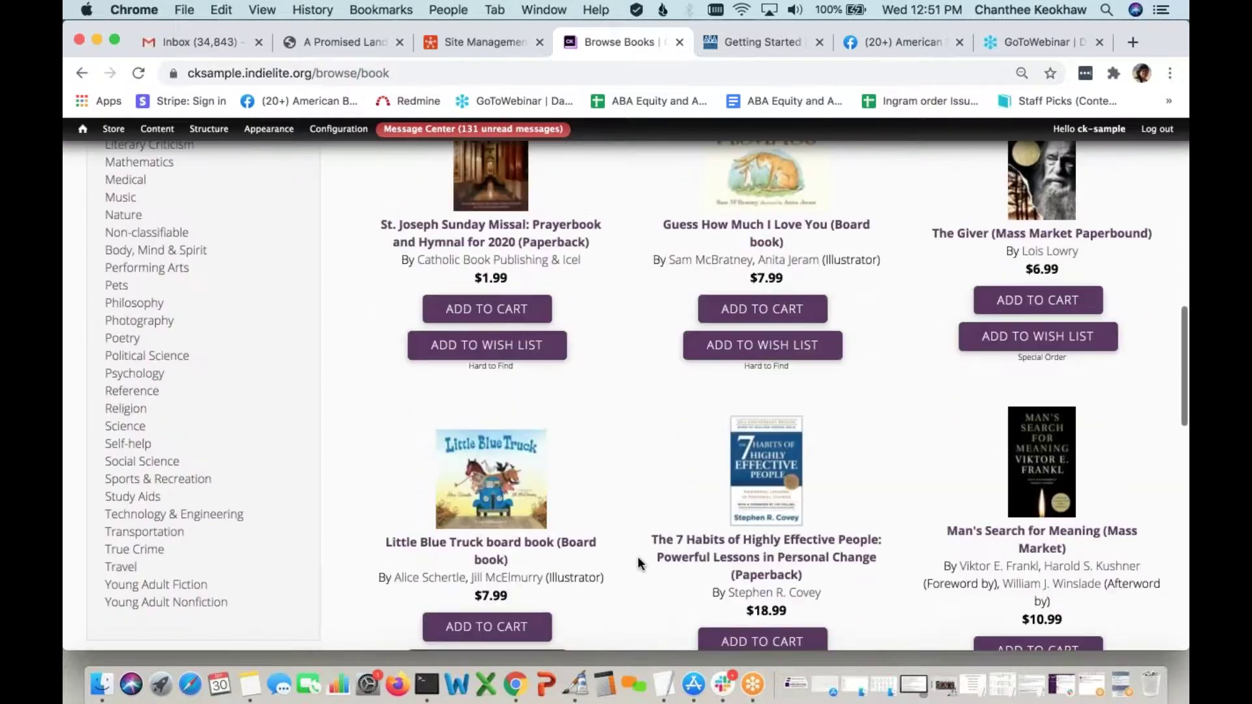
scroll(638, 564, up, 18)
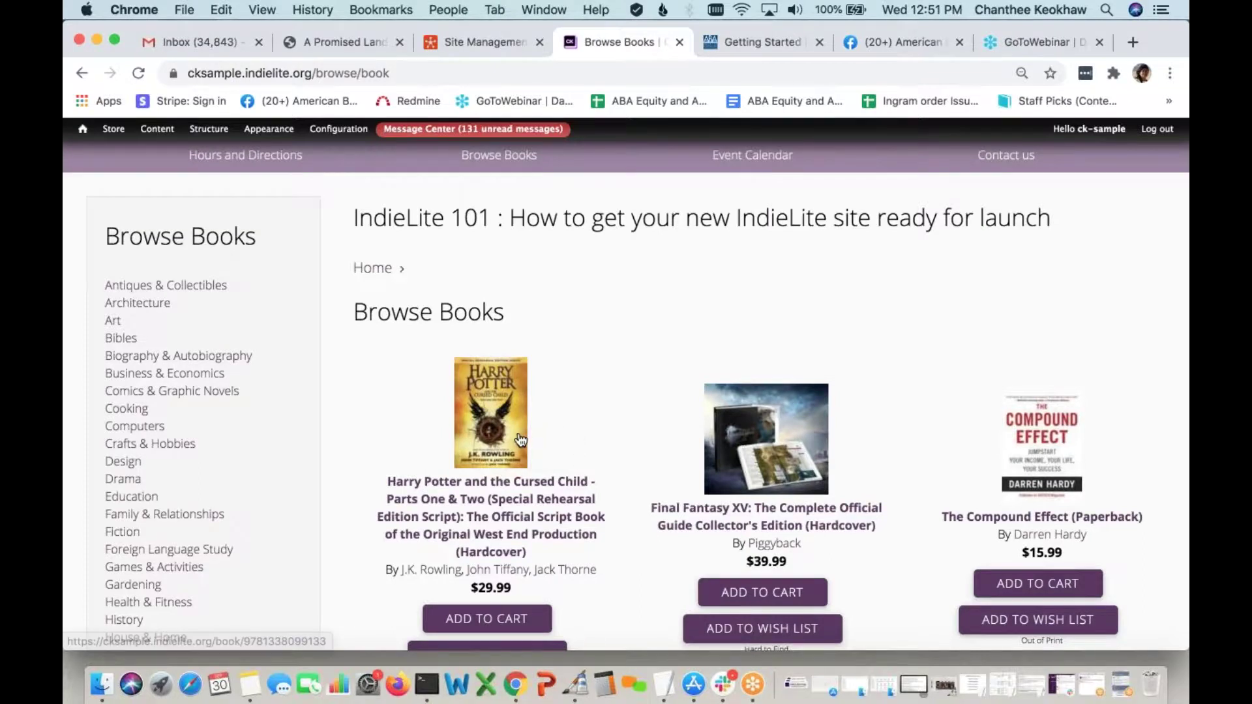
Open Harry Potter and the Cursed Child and find its Admin Product Details section
click(495, 486)
scroll(626, 391, down, 20)
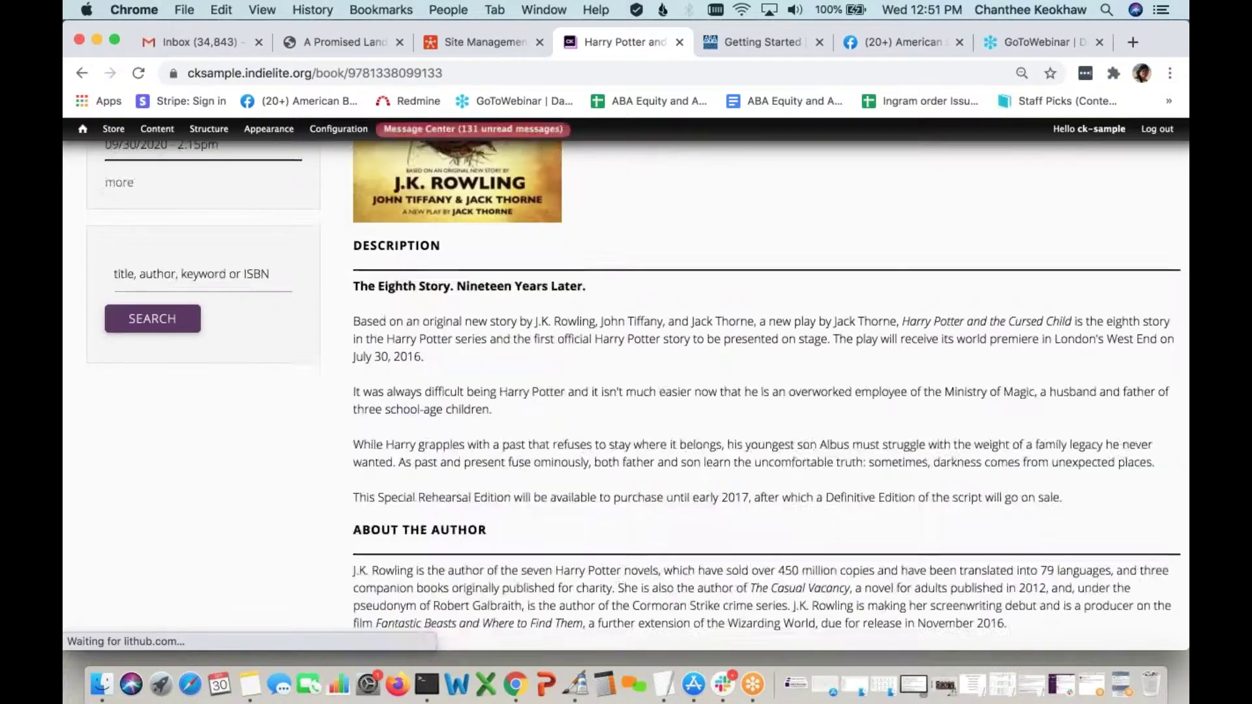
scroll(527, 335, down, 4)
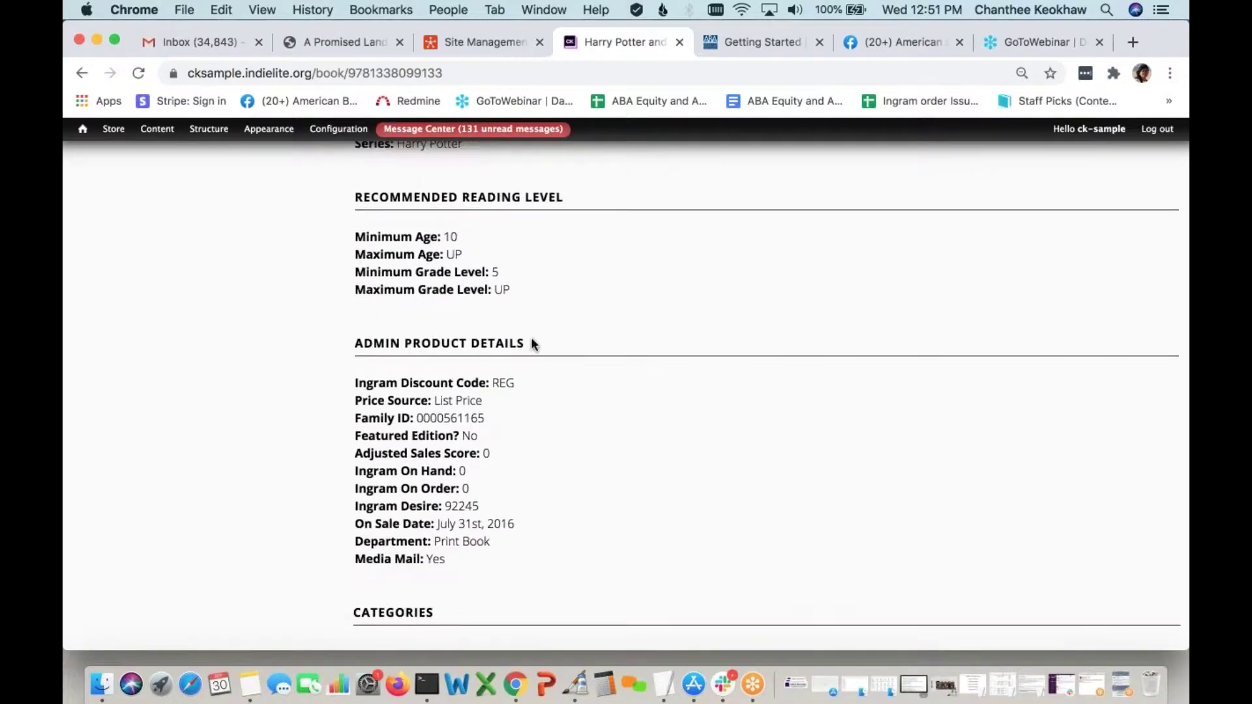
triple_click(353, 344)
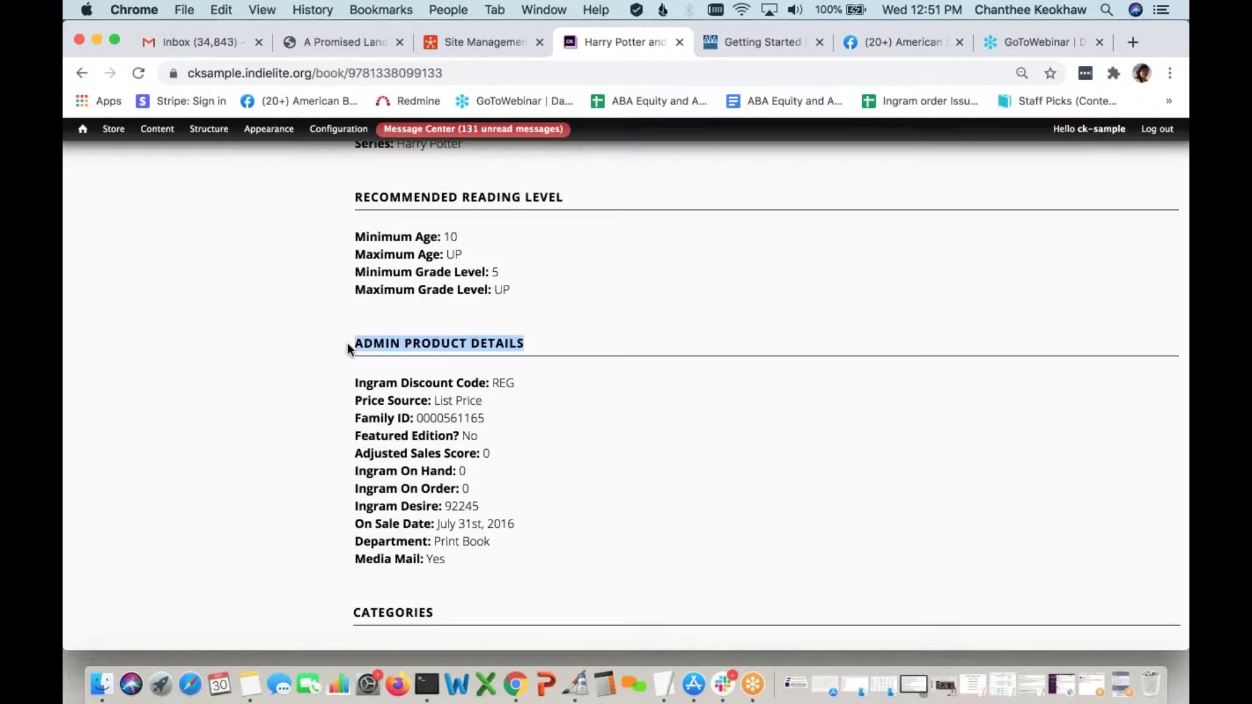
click(583, 441)
Highlight the Ingram Desire value 92245, then return to Browse Books
scroll(583, 440, down, 1)
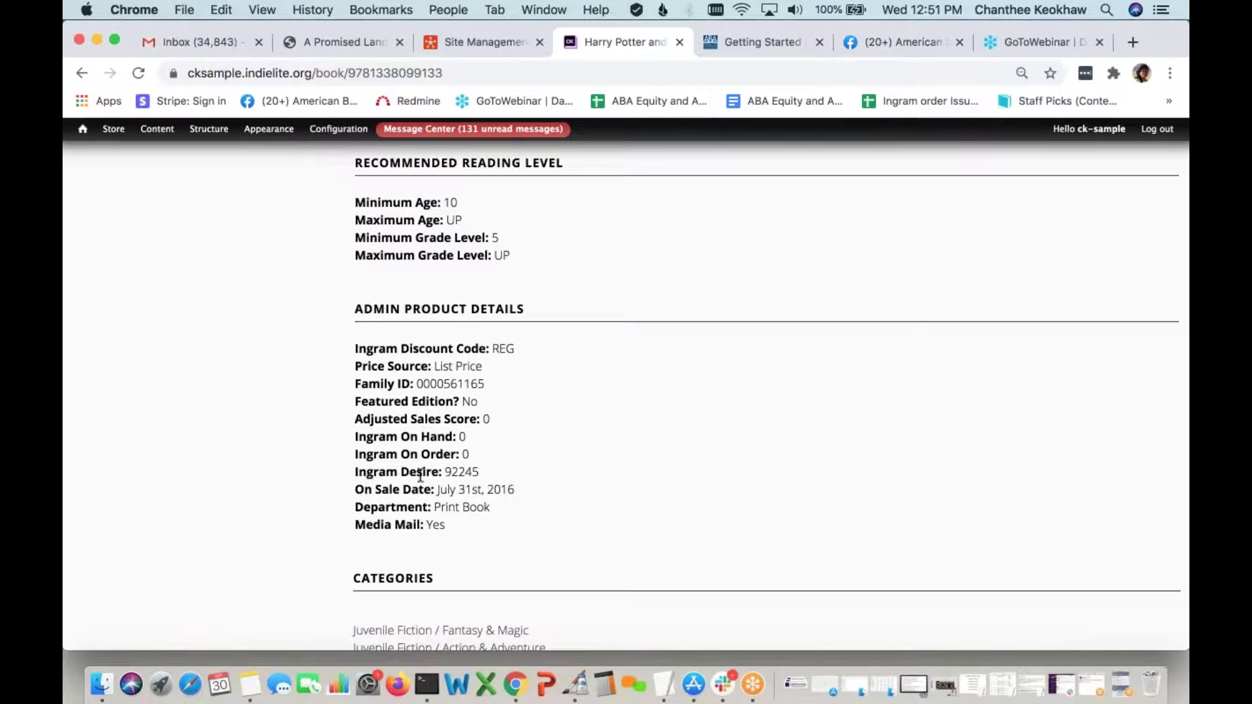
drag(479, 472, 444, 477)
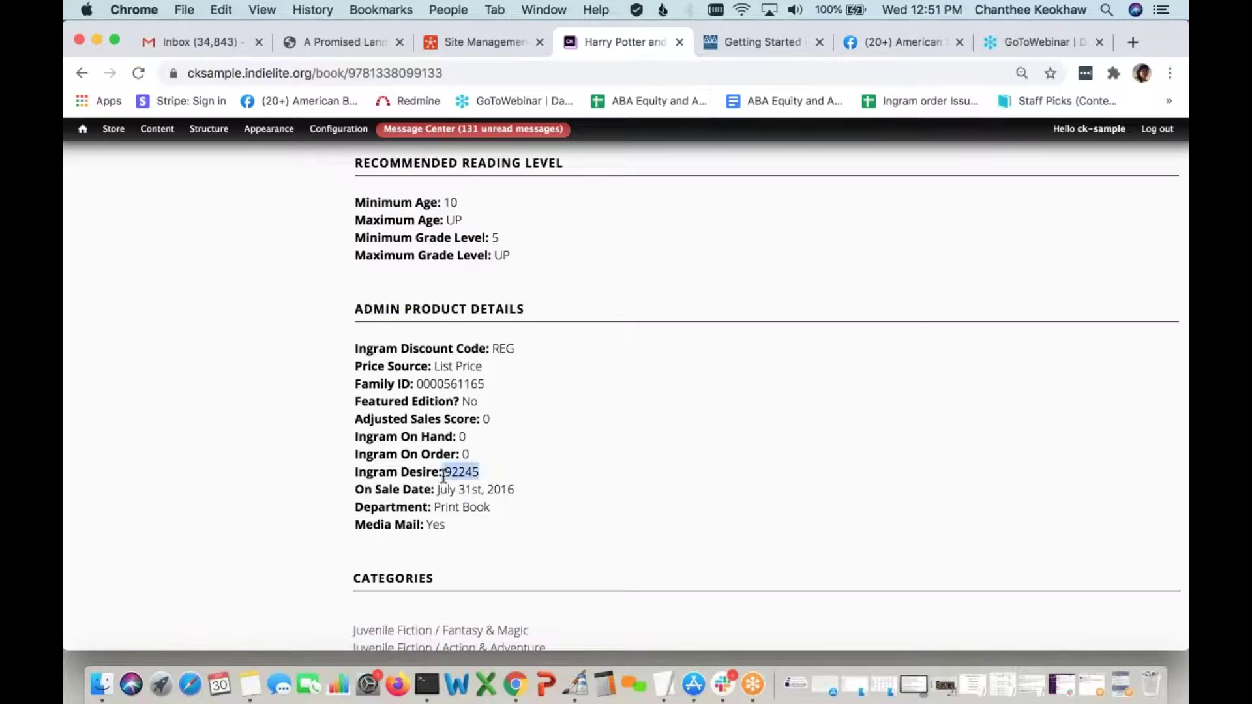
scroll(530, 481, up, 15)
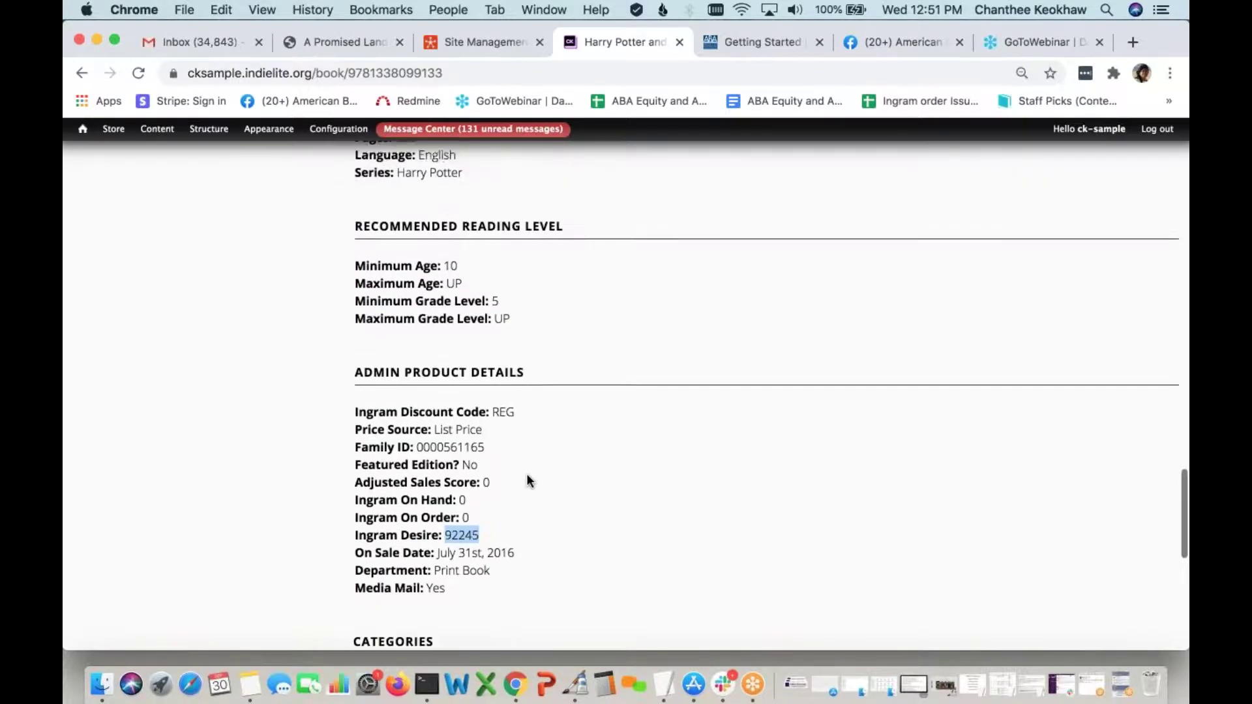
scroll(527, 477, up, 15)
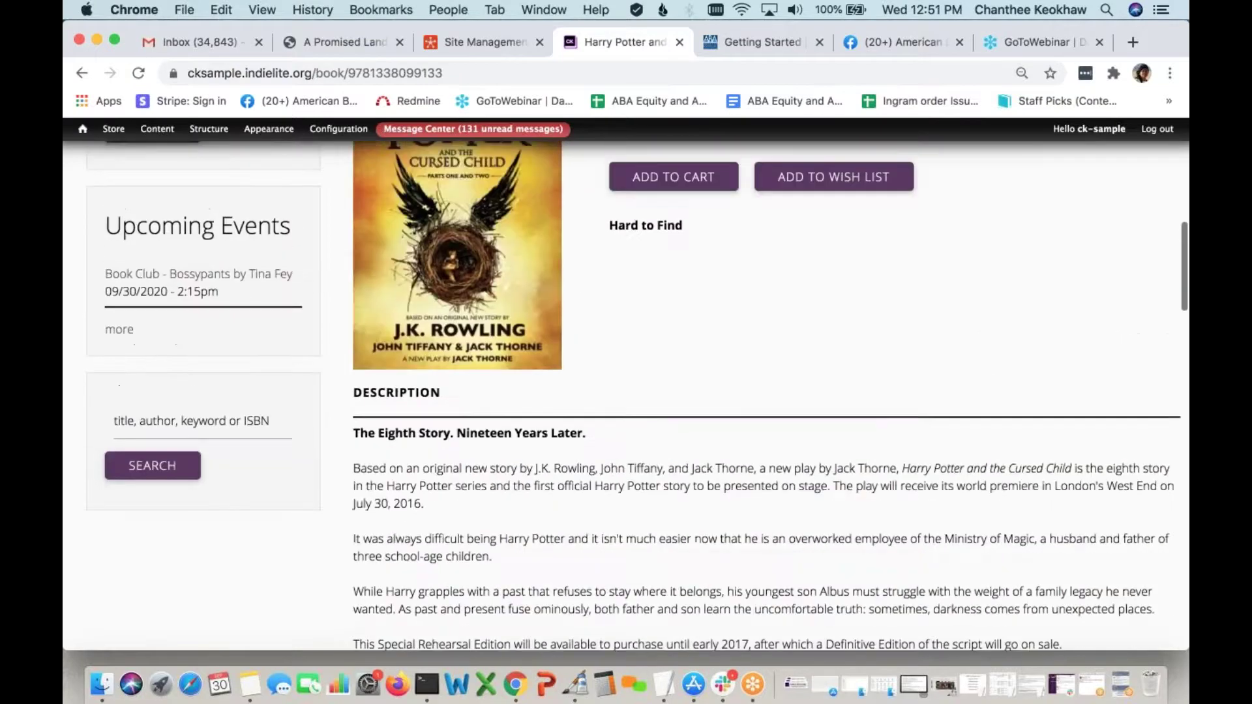
click(512, 350)
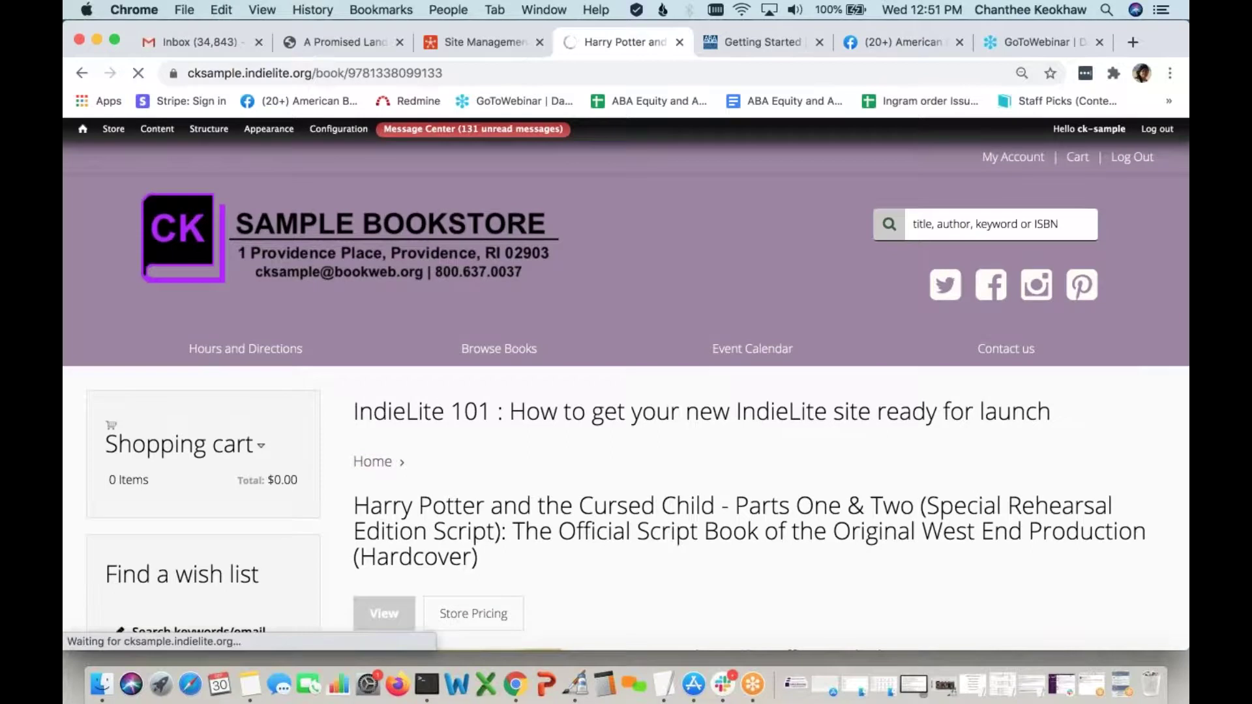
Scroll the reloaded Browse Books catalog down to its sidebar category block
scroll(626, 391, down, 3)
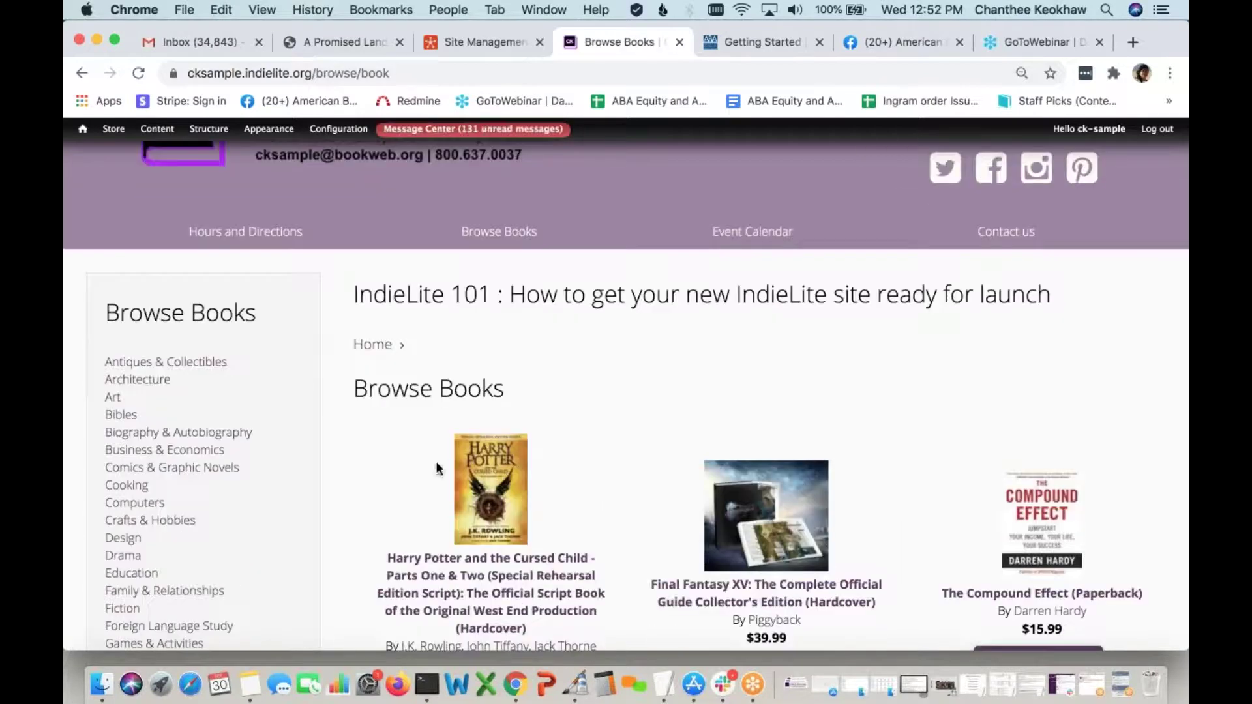
mouse_move(276, 424)
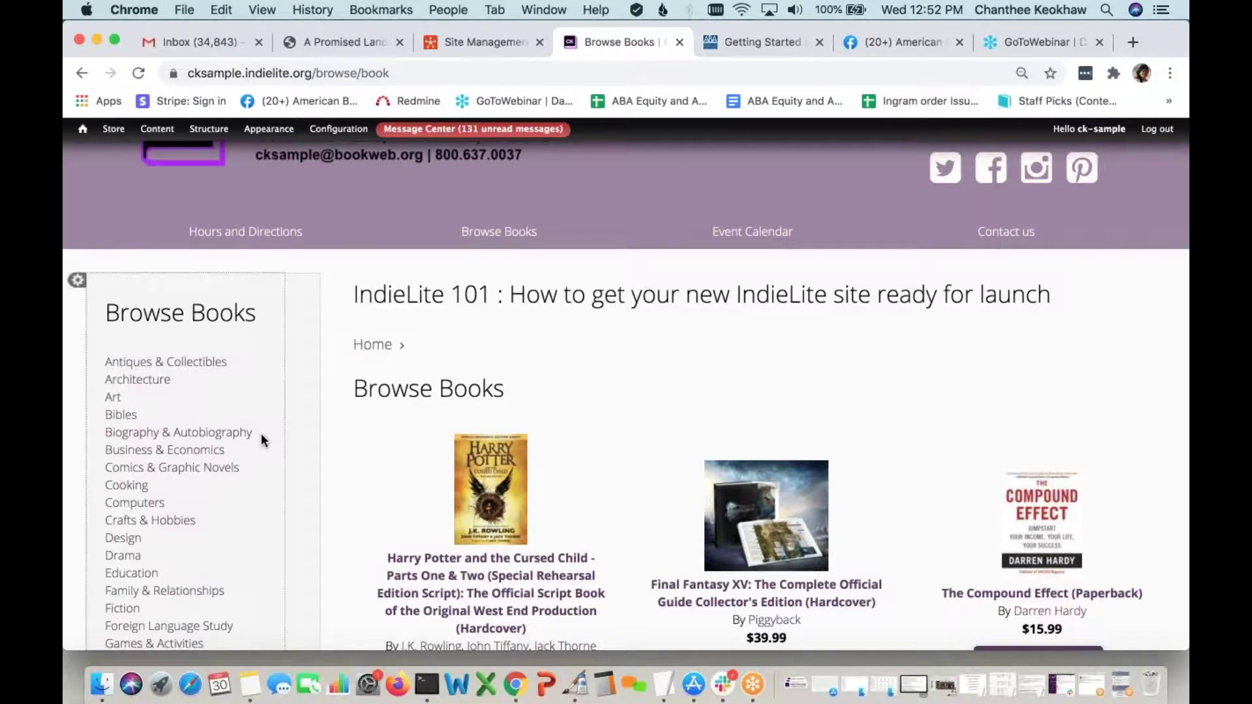
In the Browse Books block settings, hide Antiques & Collectibles, Architecture, Art and Bibles
click(77, 280)
click(112, 290)
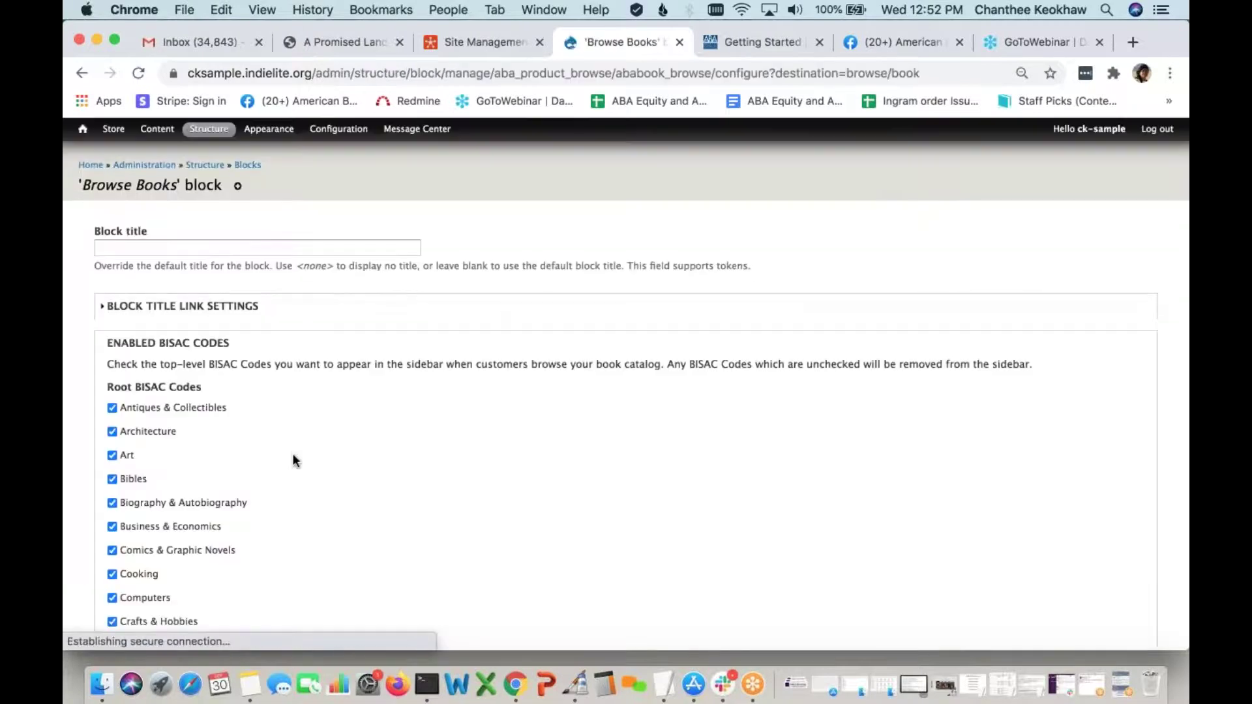
scroll(154, 396, down, 1)
click(113, 365)
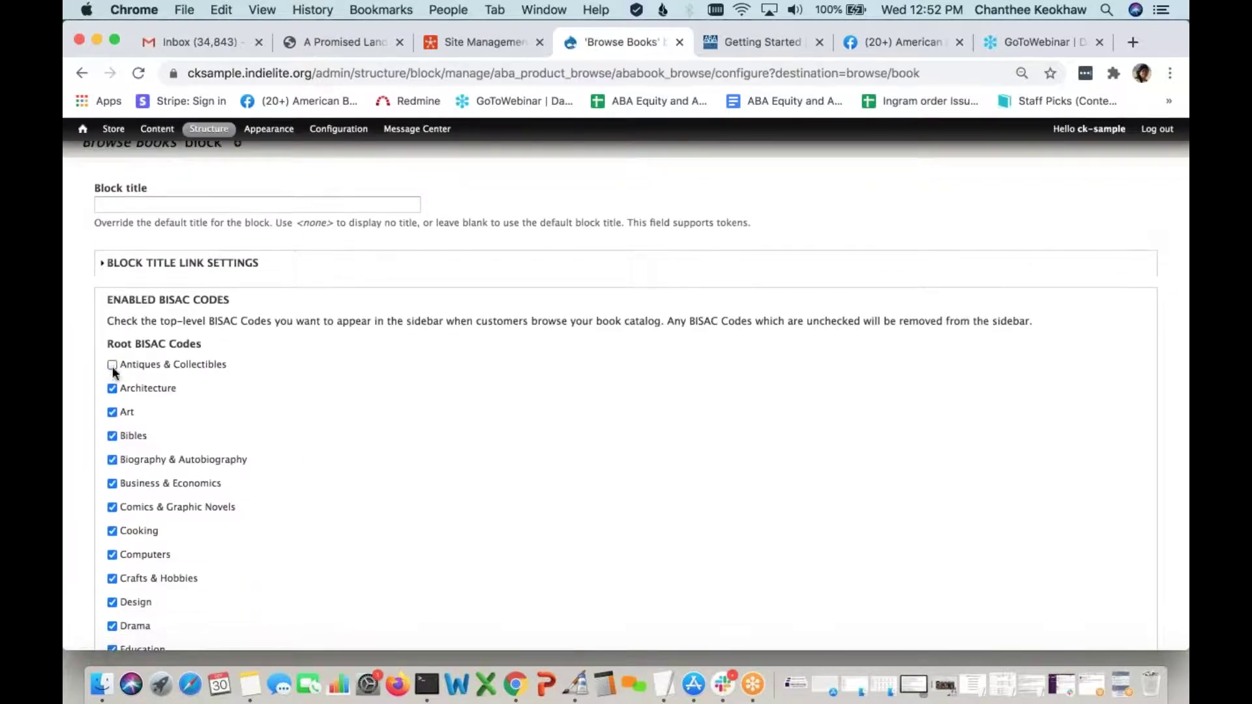
click(112, 390)
click(112, 413)
click(112, 435)
Make Young Adult Fiction and Young Adult Nonfiction the front page categories and save the block
scroll(253, 440, down, 2)
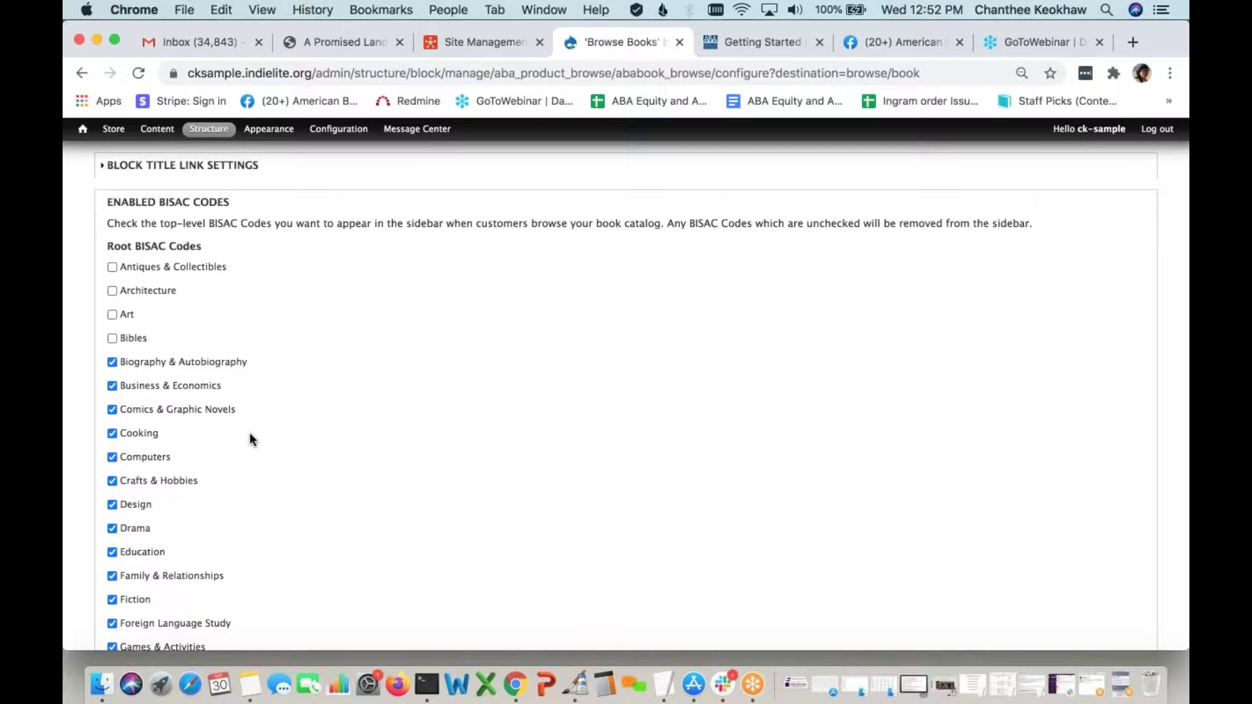
scroll(249, 435, down, 1)
scroll(204, 489, down, 3)
scroll(204, 488, down, 2)
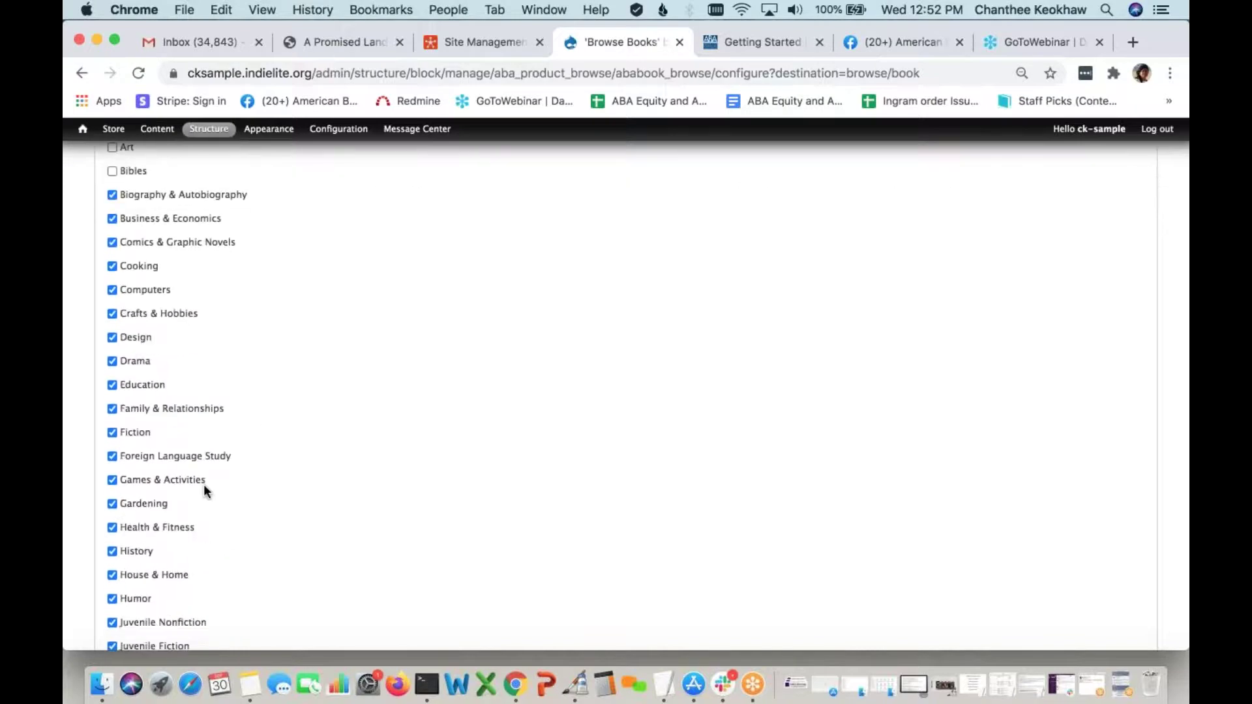
scroll(203, 487, down, 3)
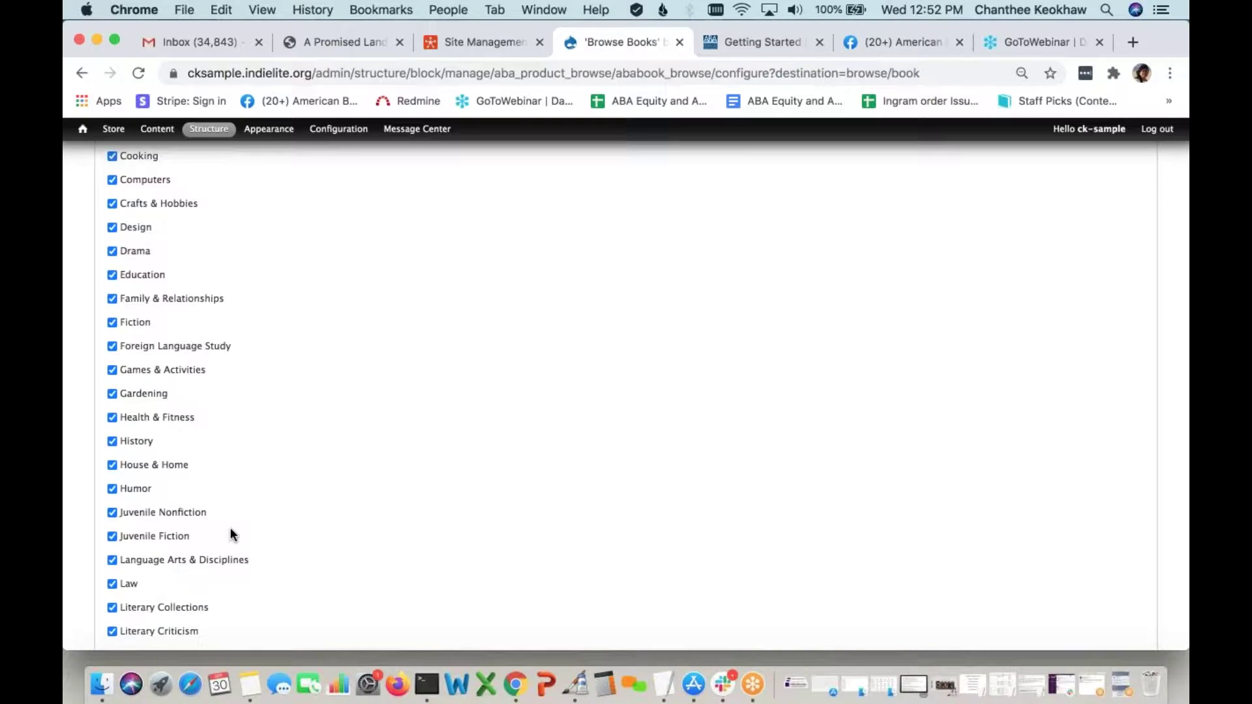
scroll(231, 532, down, 15)
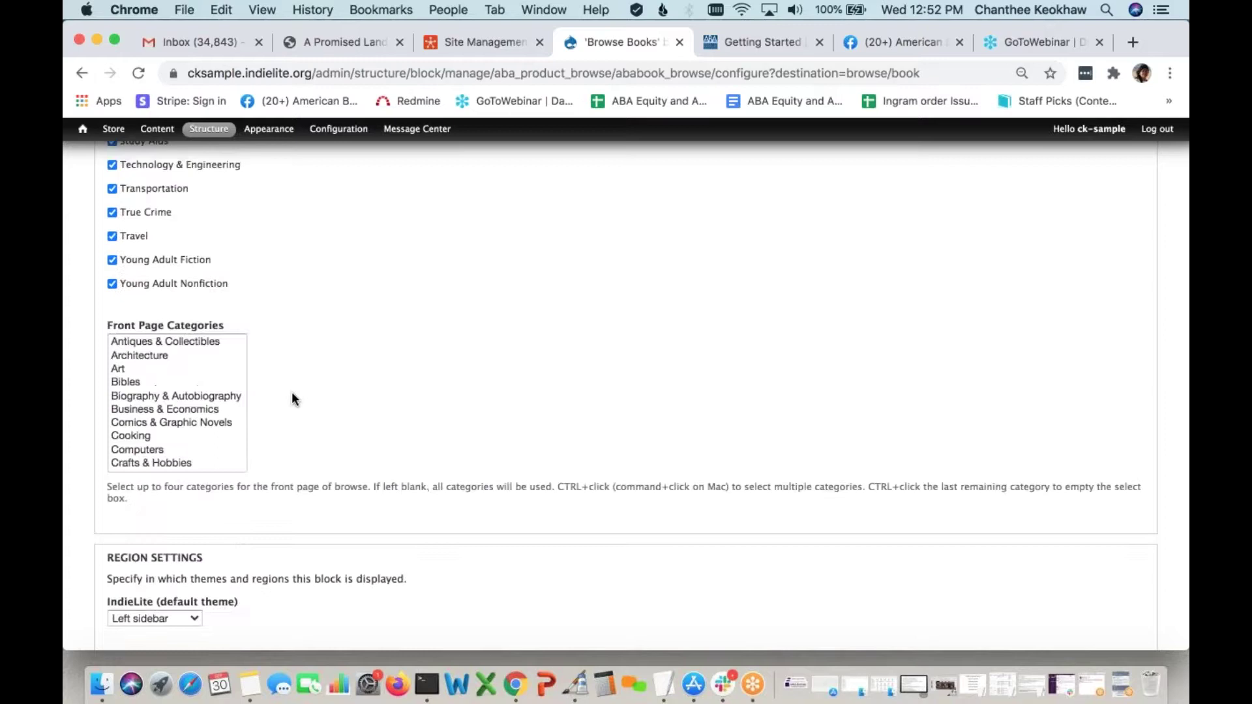
scroll(293, 395, down, 1)
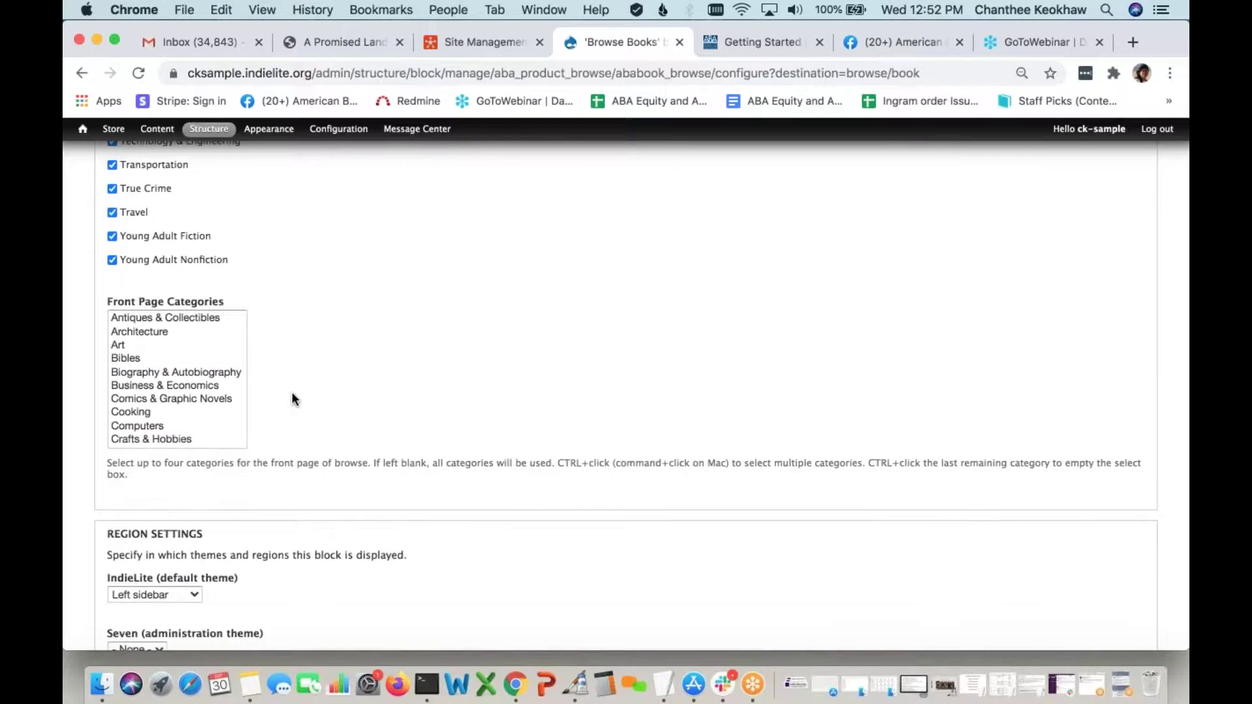
scroll(192, 378, down, 3)
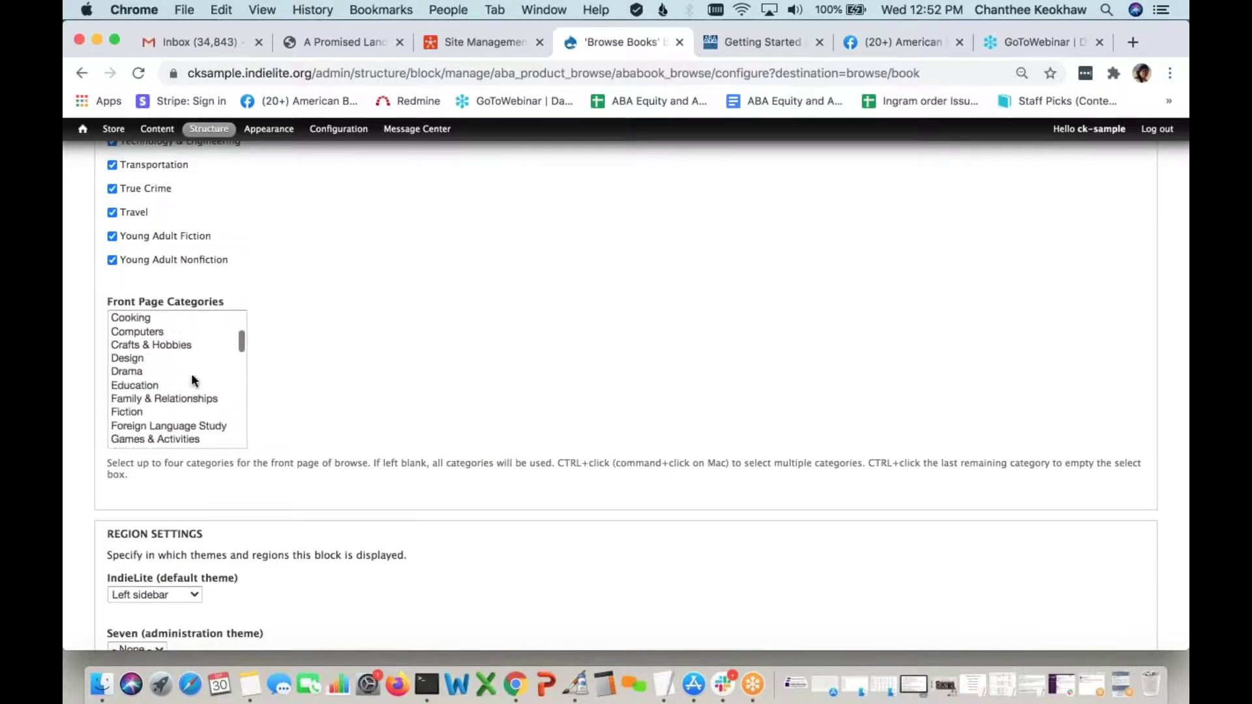
scroll(193, 379, up, 2)
scroll(190, 373, down, 5)
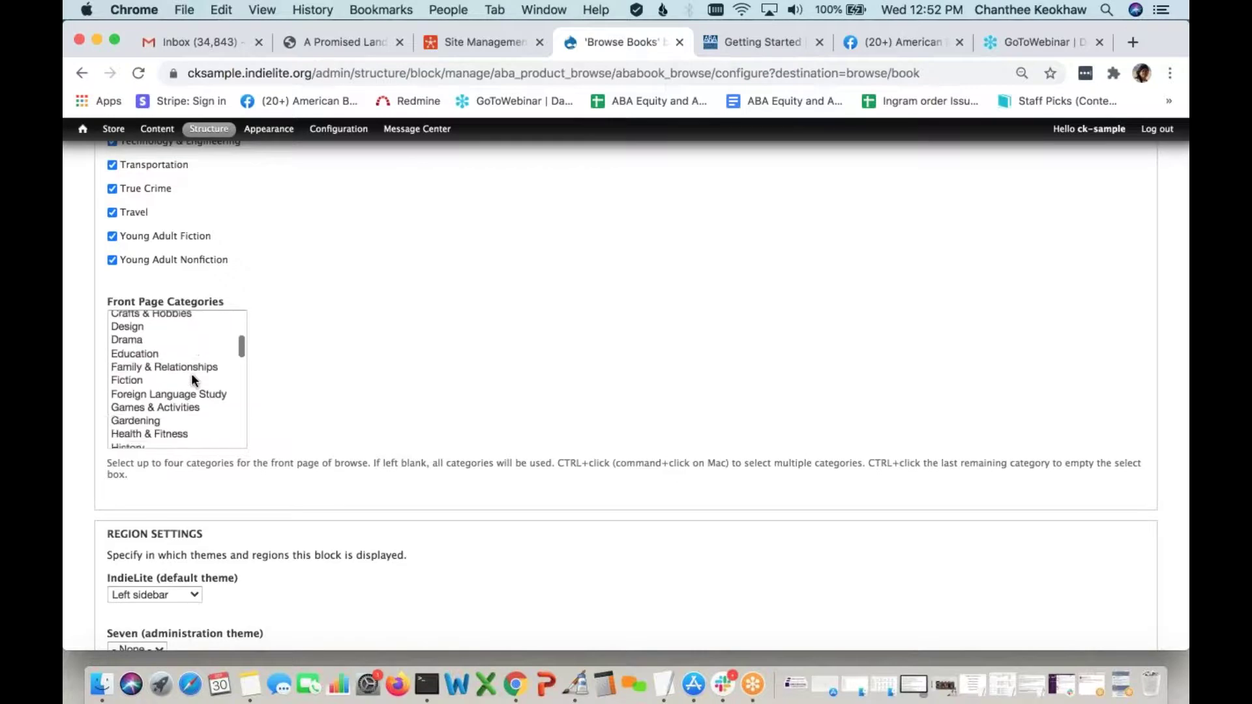
click(186, 370)
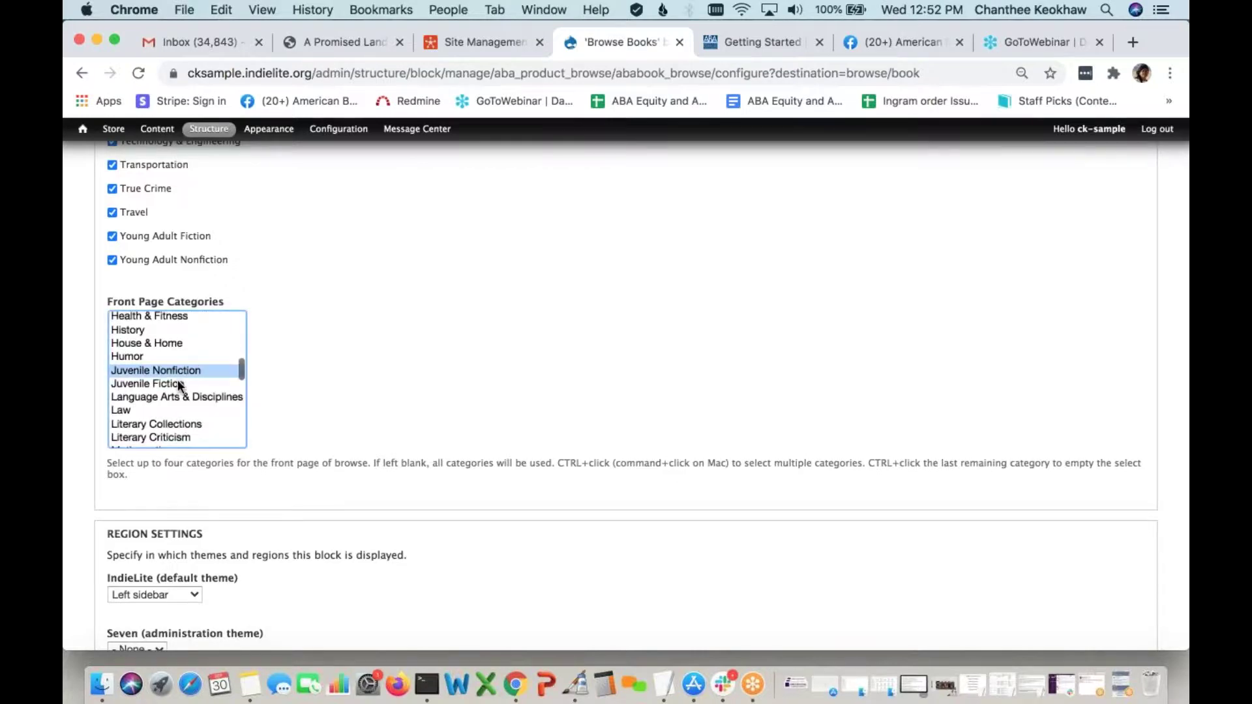
scroll(177, 384, down, 3)
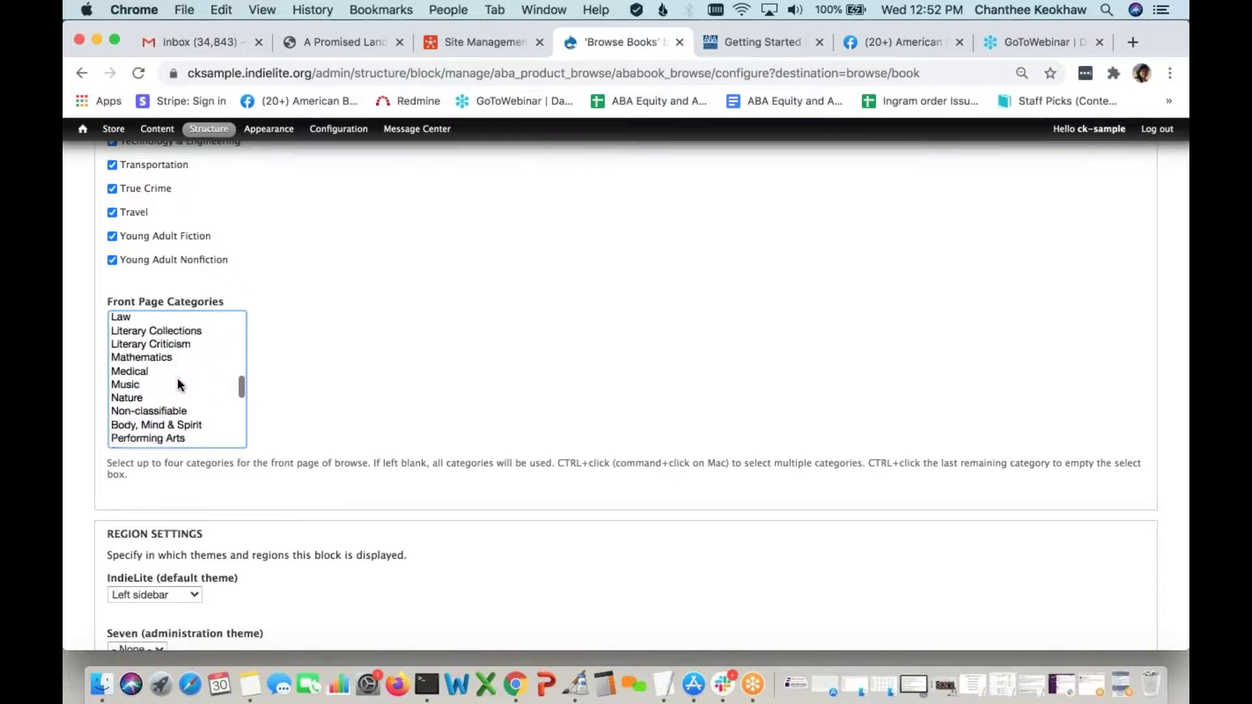
scroll(177, 384, down, 6)
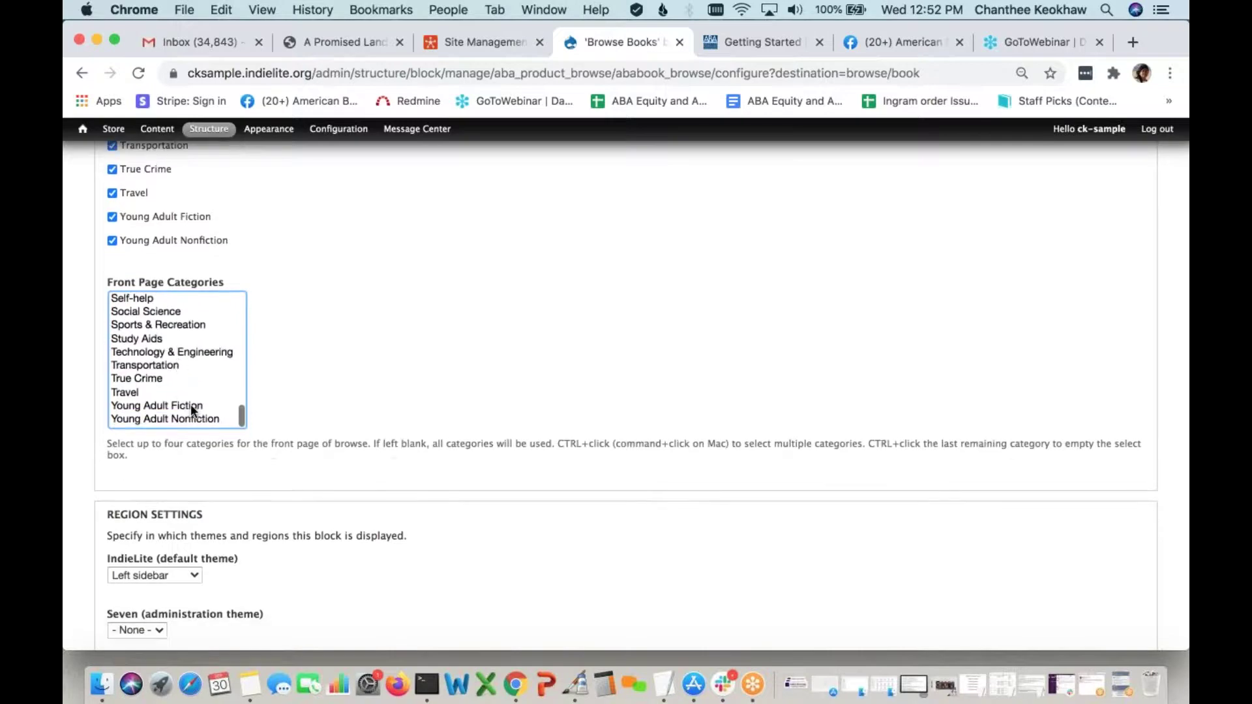
super+click(190, 405)
super+click(191, 417)
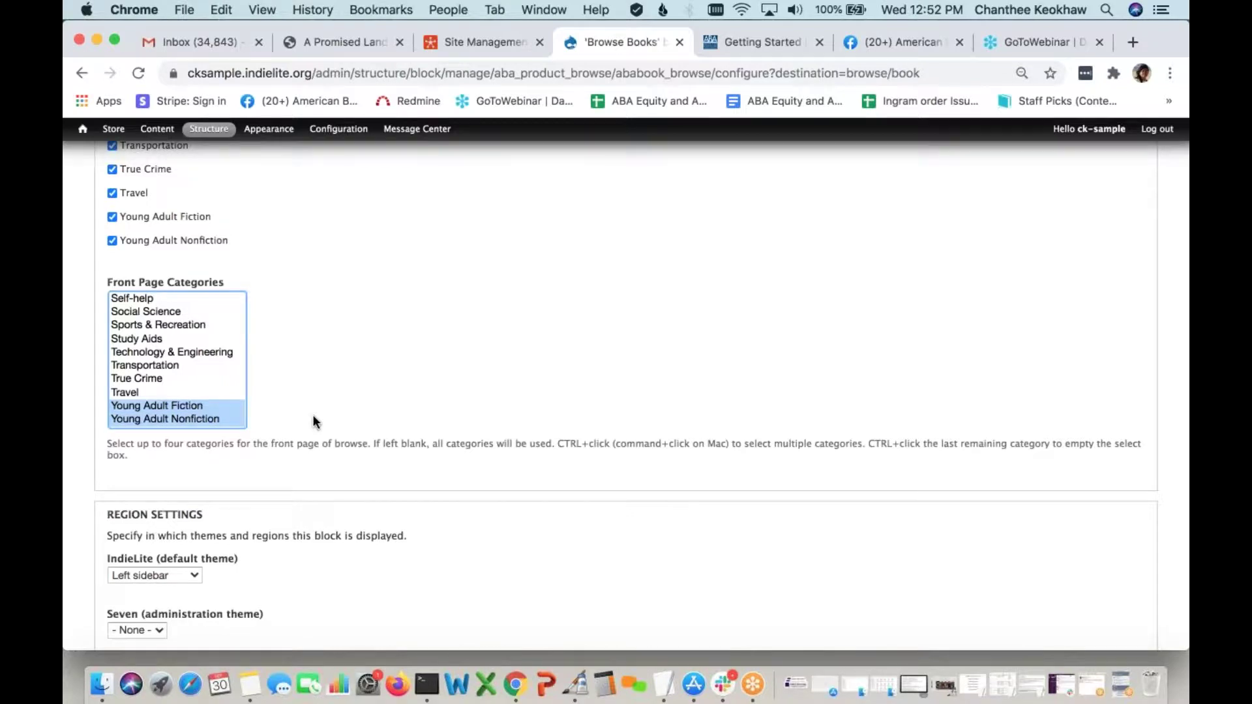
scroll(313, 423, down, 6)
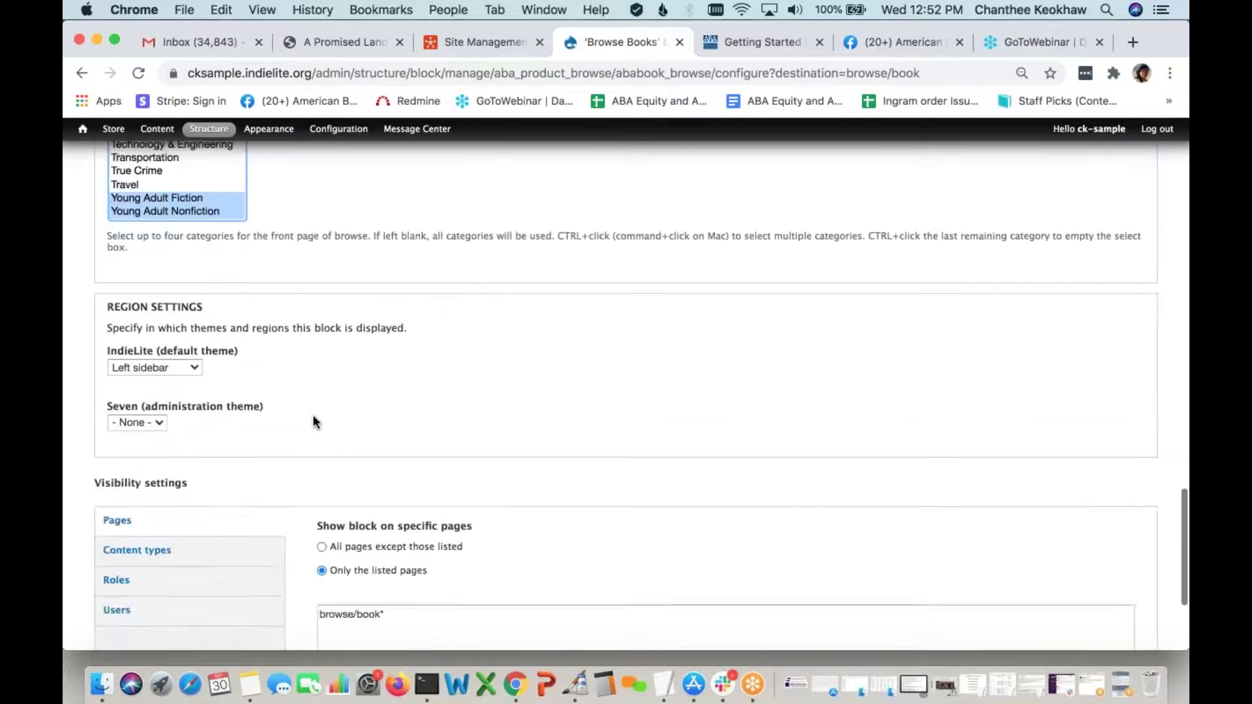
click(154, 587)
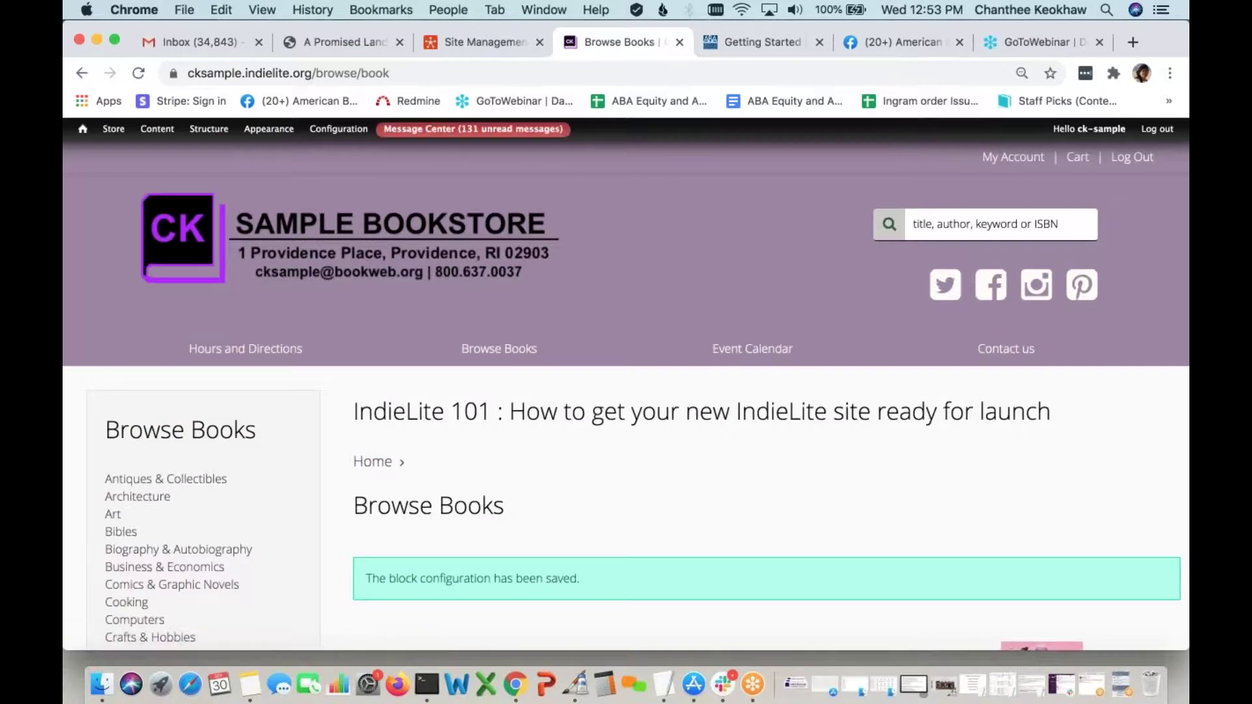
scroll(538, 346, down, 3)
scroll(620, 372, down, 3)
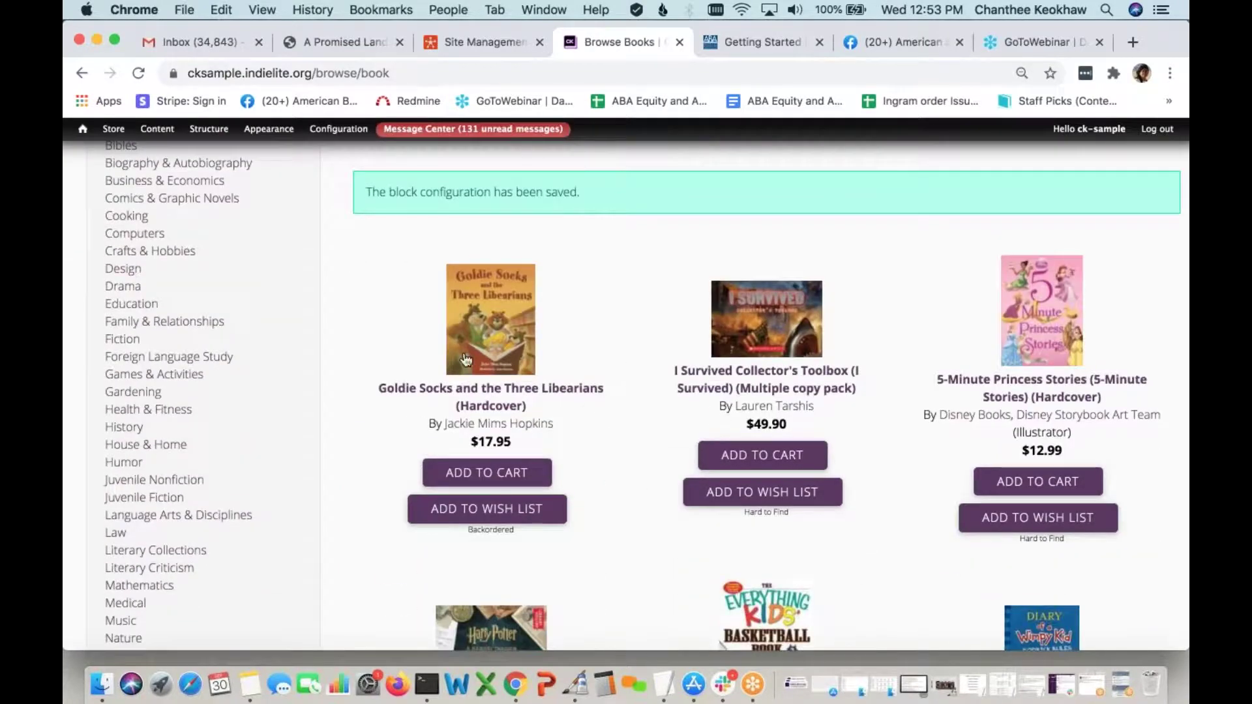
scroll(627, 542, down, 10)
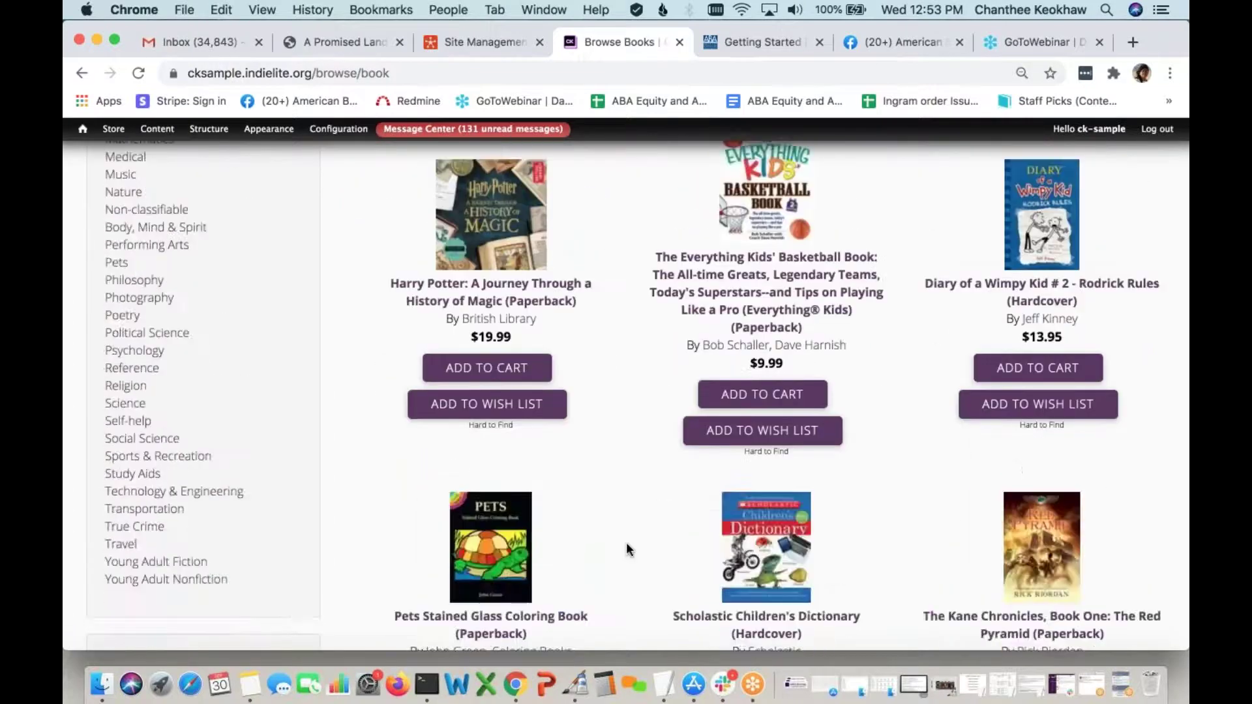
scroll(627, 542, up, 5)
scroll(626, 546, up, 8)
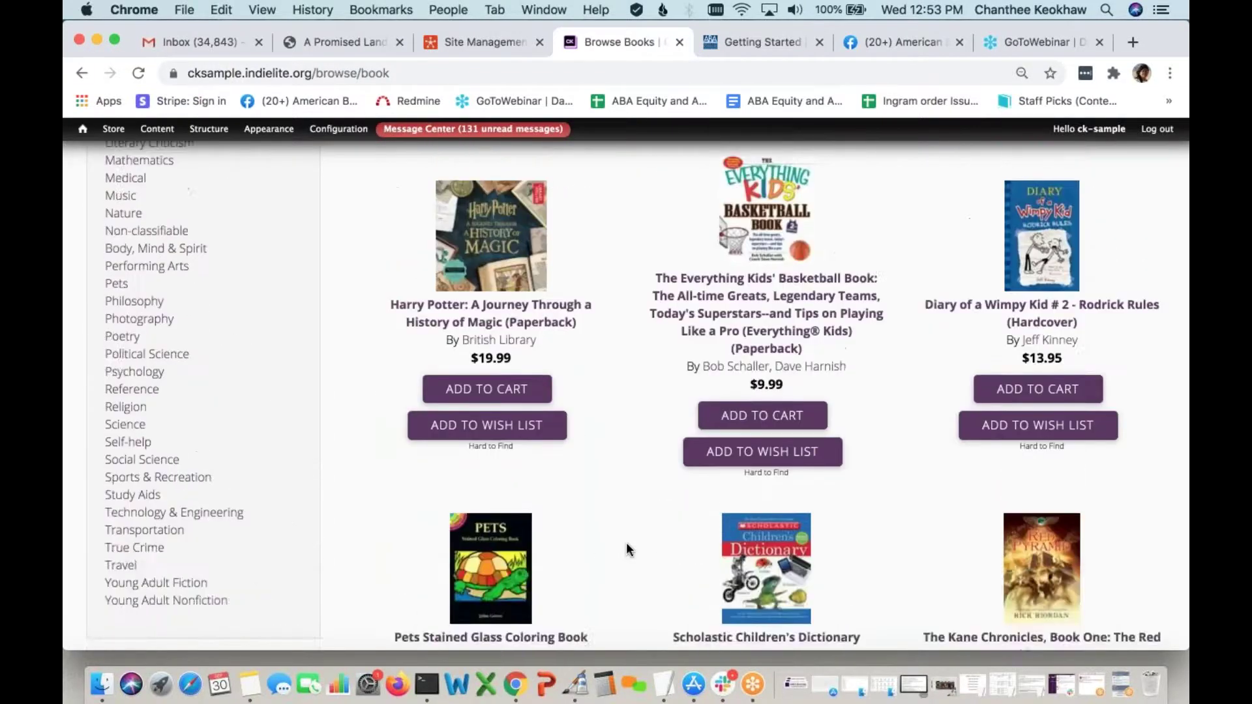
scroll(627, 544, up, 4)
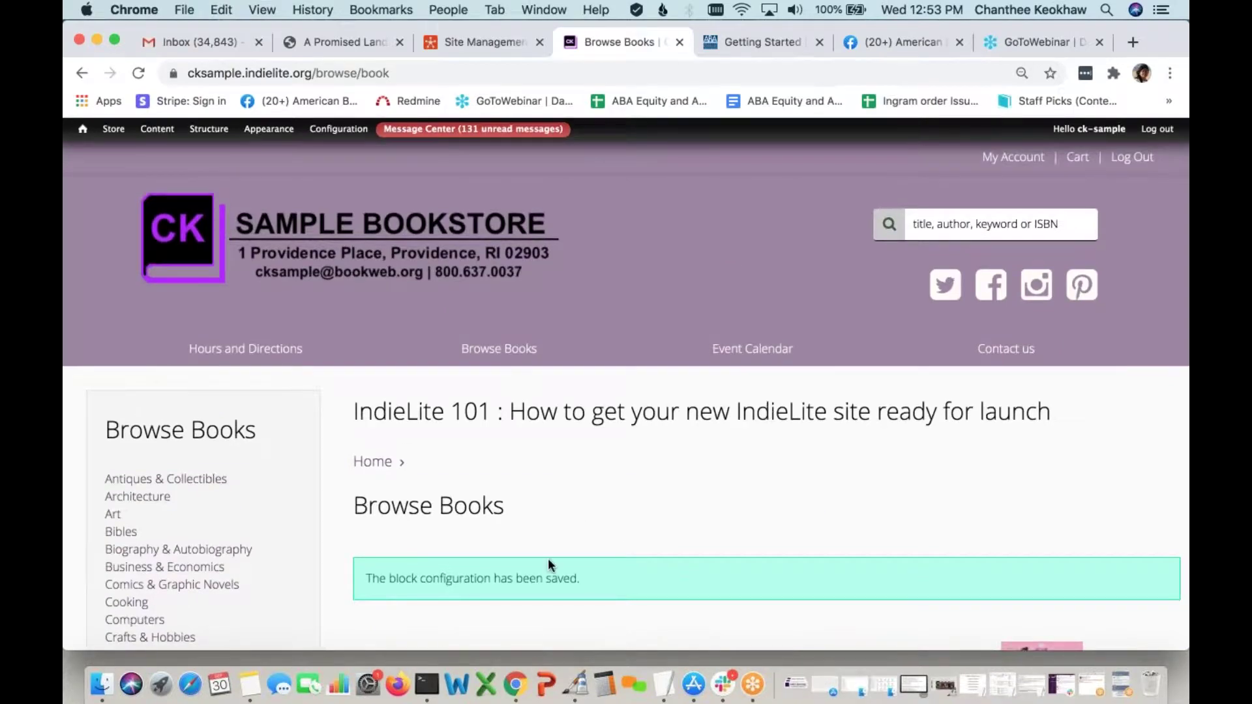
scroll(620, 550, down, 4)
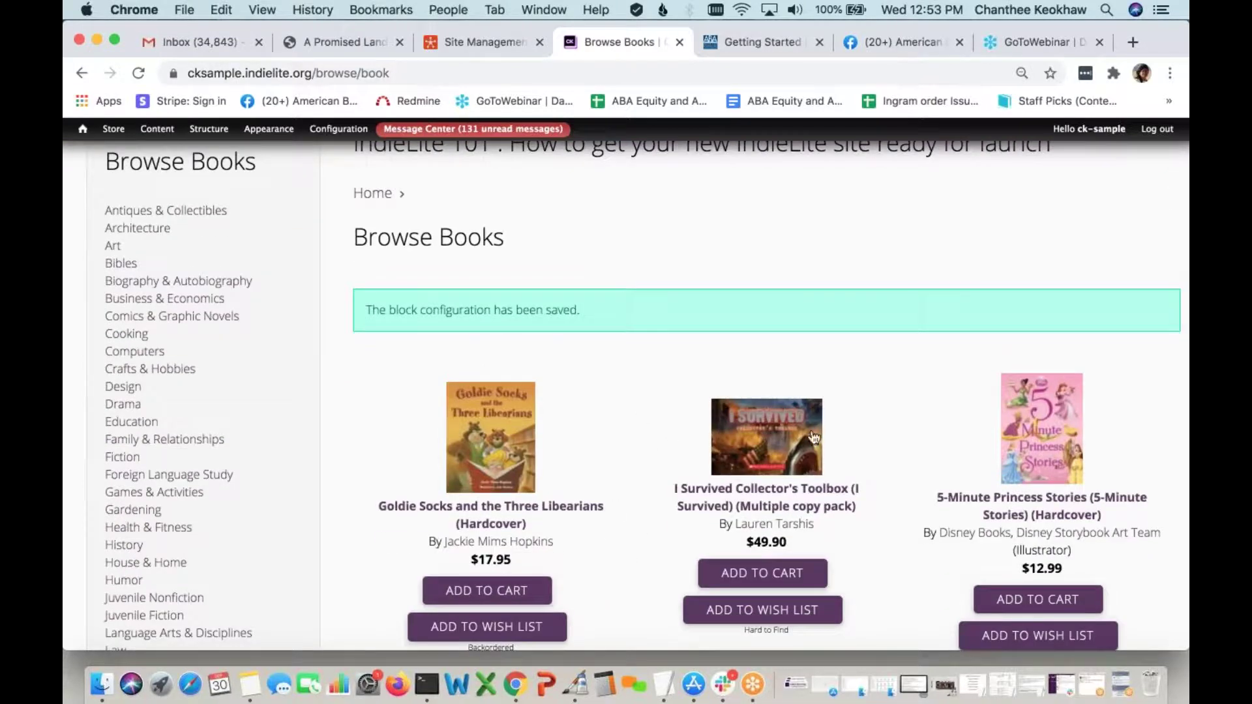
scroll(638, 564, up, 2)
scroll(639, 565, up, 4)
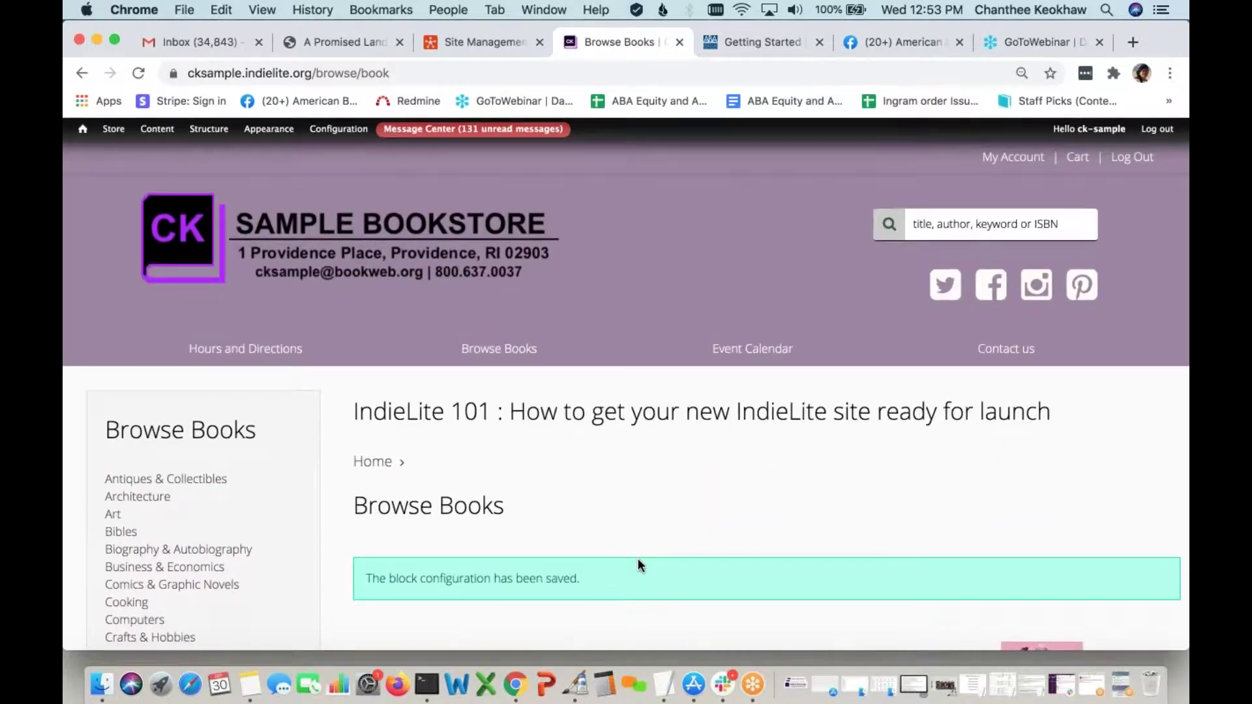
key(super+r)
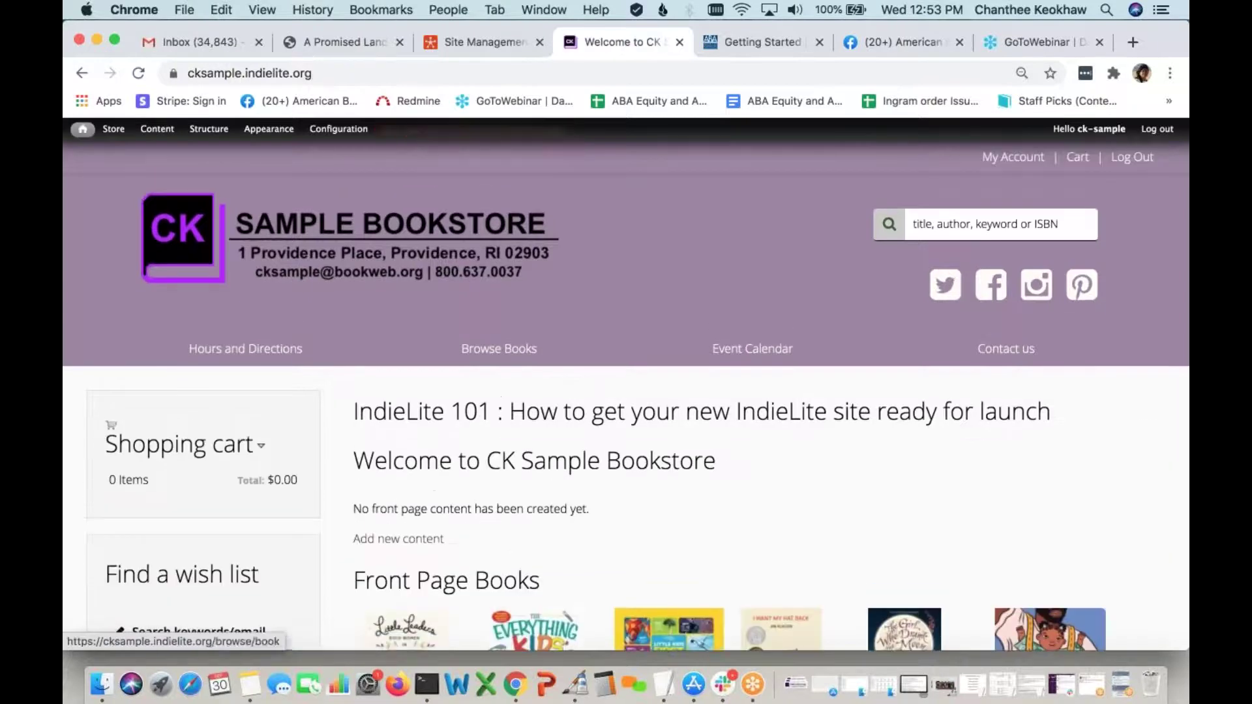
Scroll the store home page to view its three stacked Front Page Books rows
scroll(551, 512, down, 5)
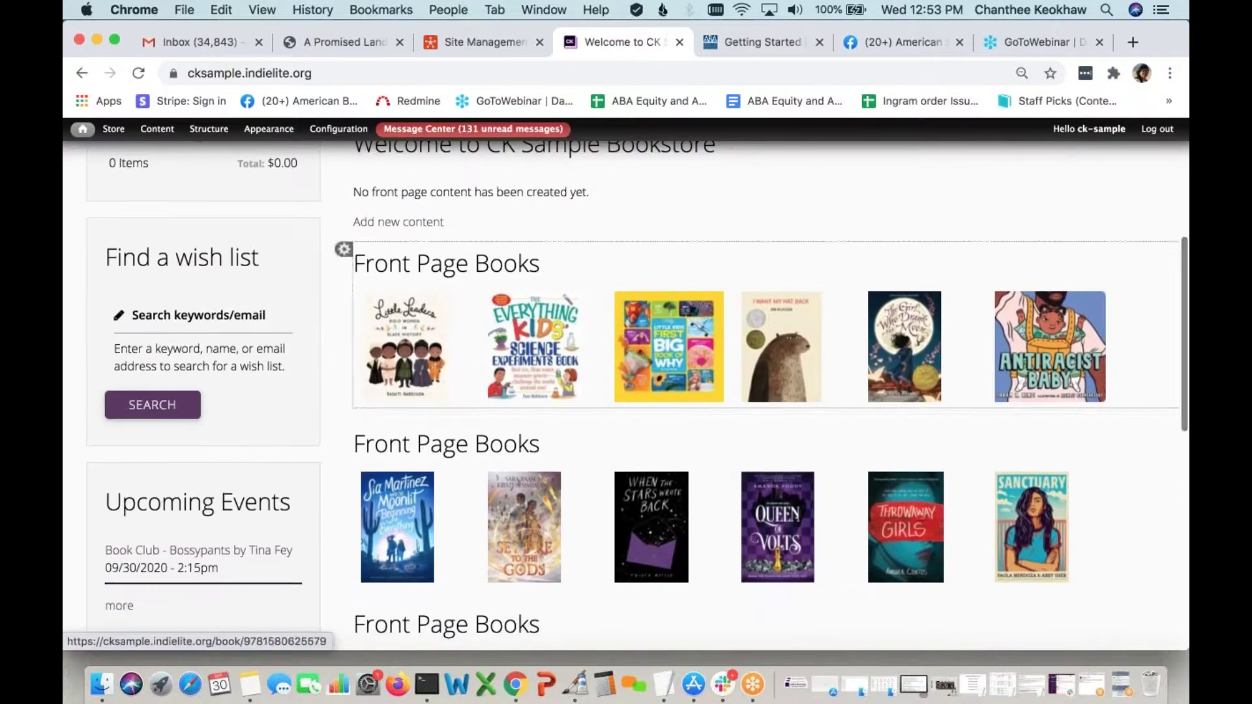
scroll(566, 574, down, 3)
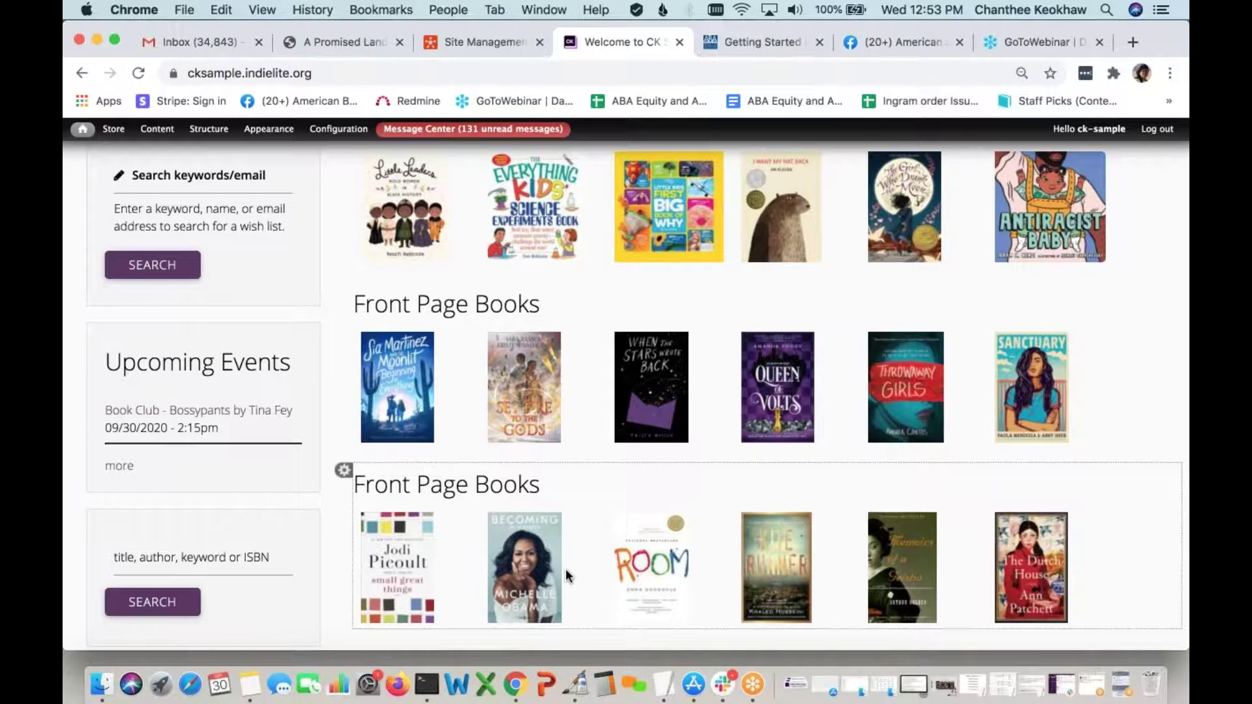
scroll(706, 550, down, 3)
scroll(706, 550, up, 2)
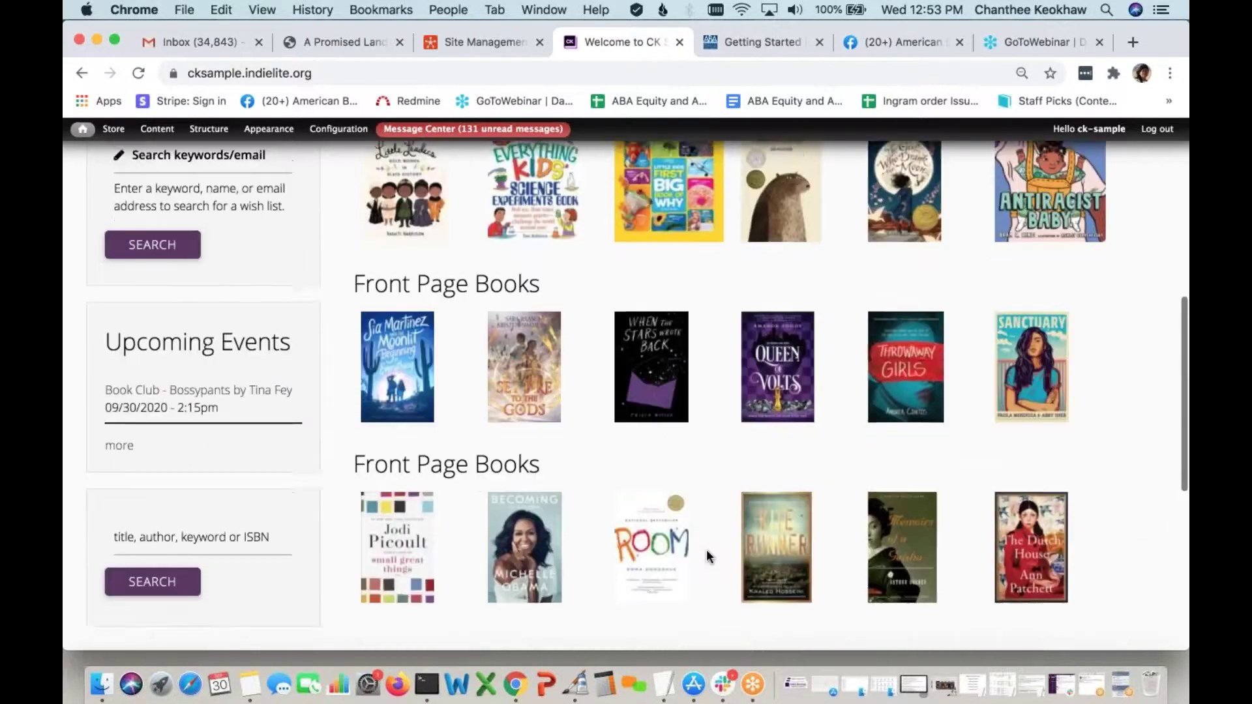
scroll(707, 552, up, 2)
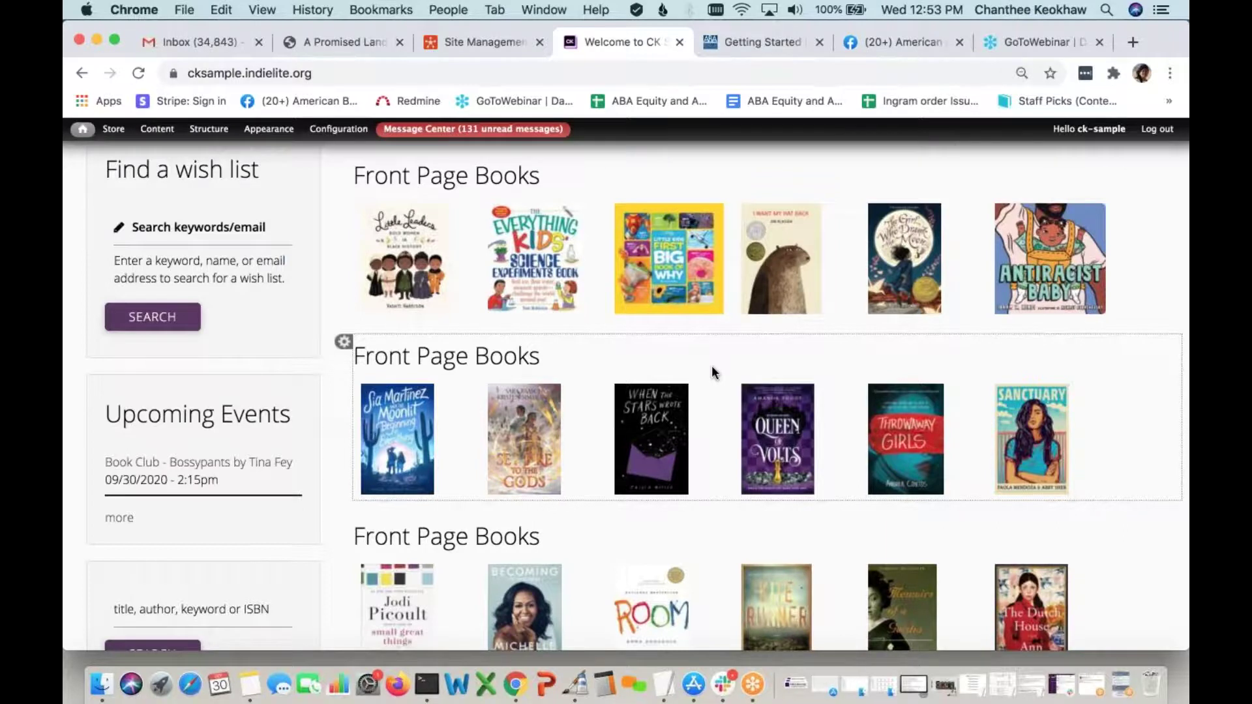
scroll(770, 365, up, 1)
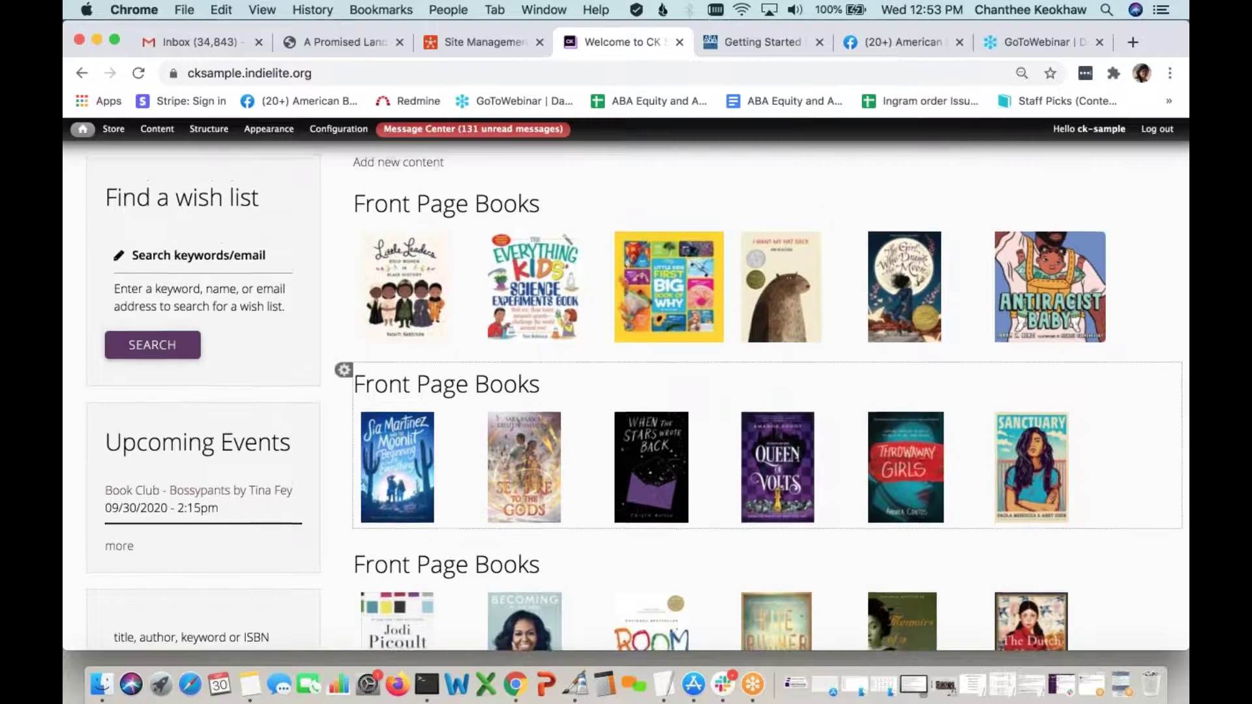
scroll(599, 385, up, 2)
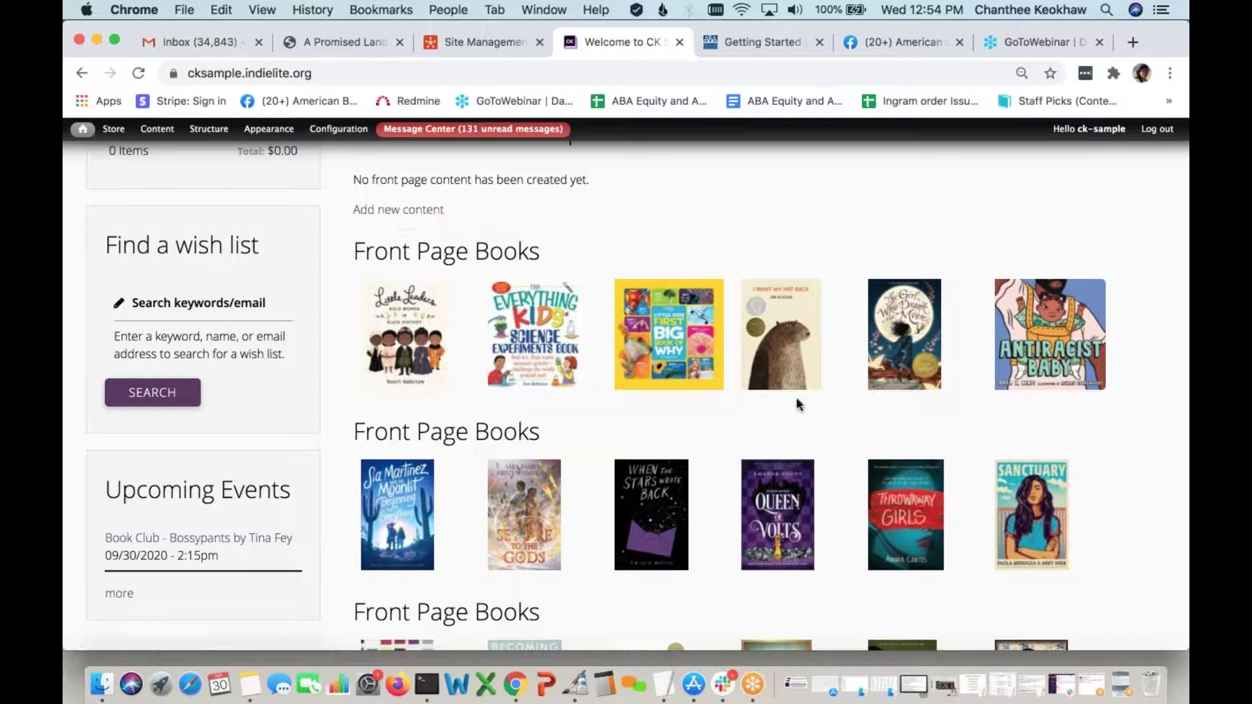
scroll(717, 424, down, 1)
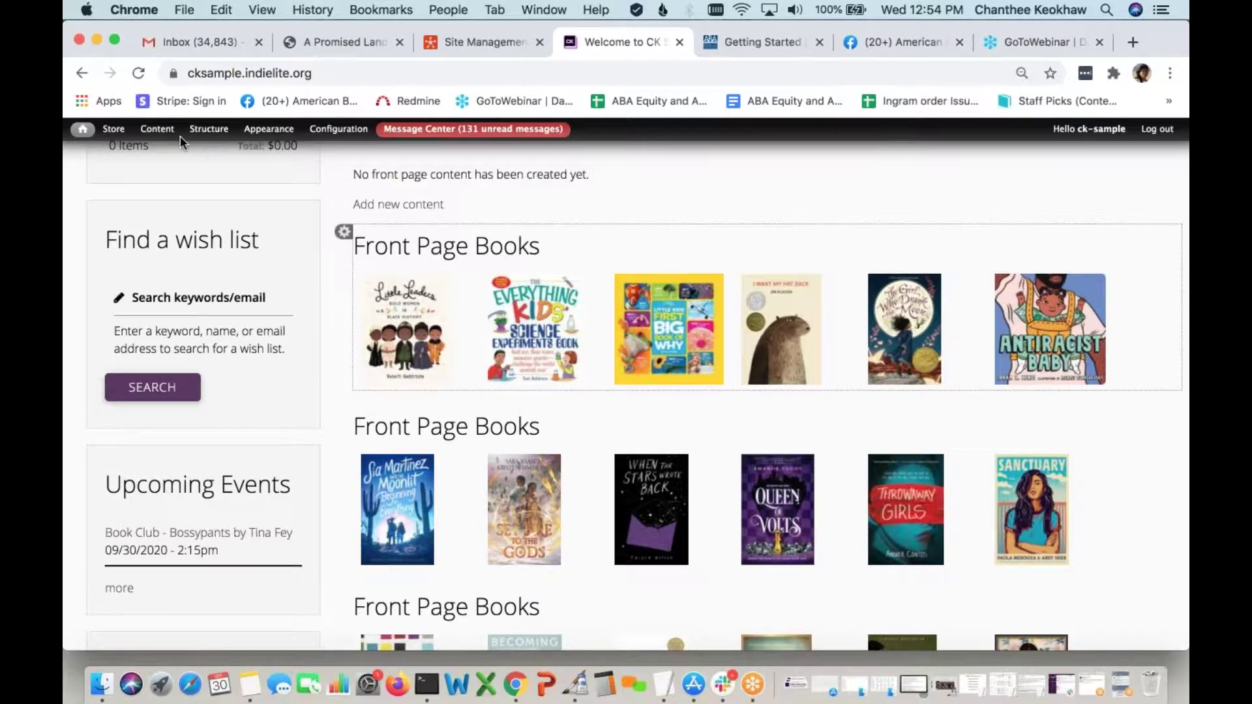
From the admin Content list, open the Front Page Booklist 1 page
click(157, 129)
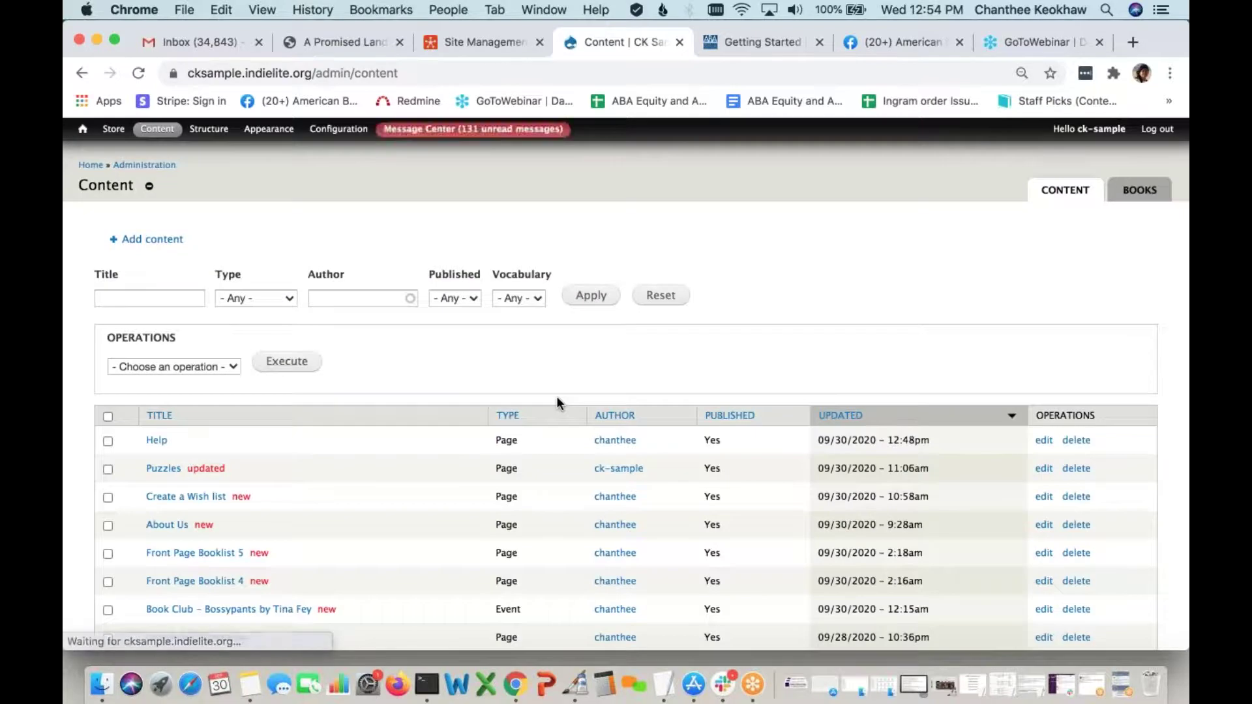
scroll(342, 484, down, 4)
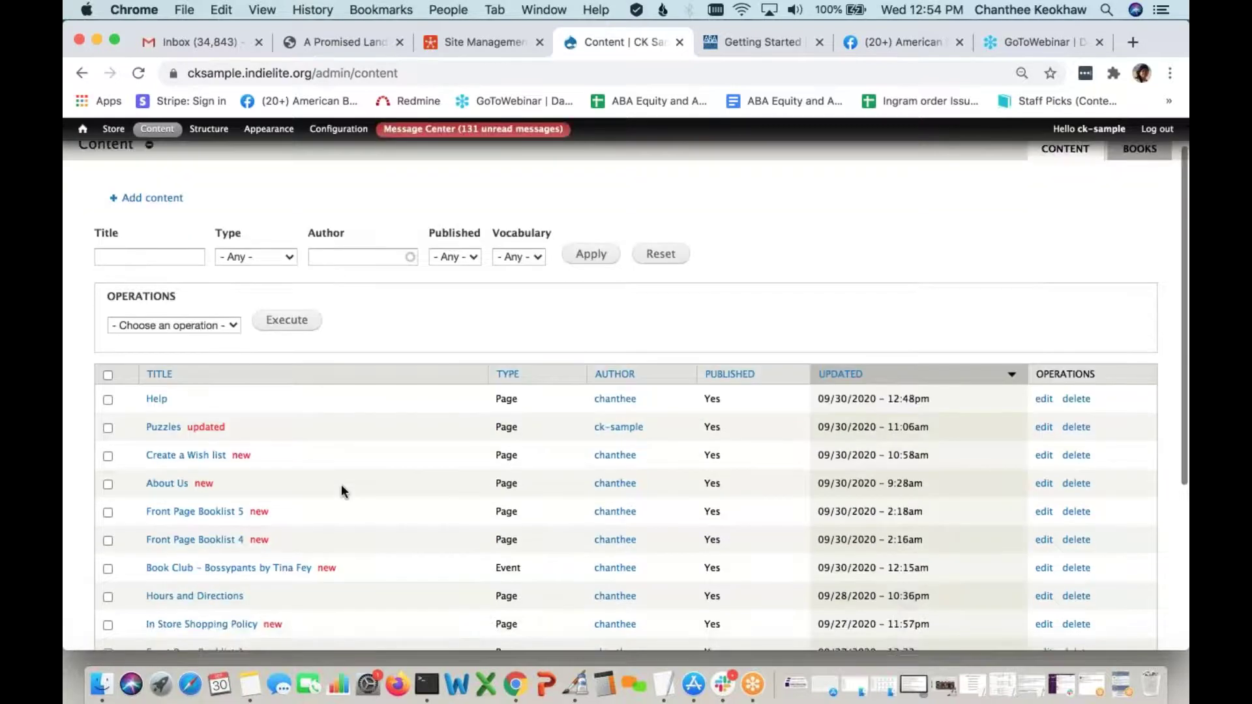
scroll(342, 484, up, 4)
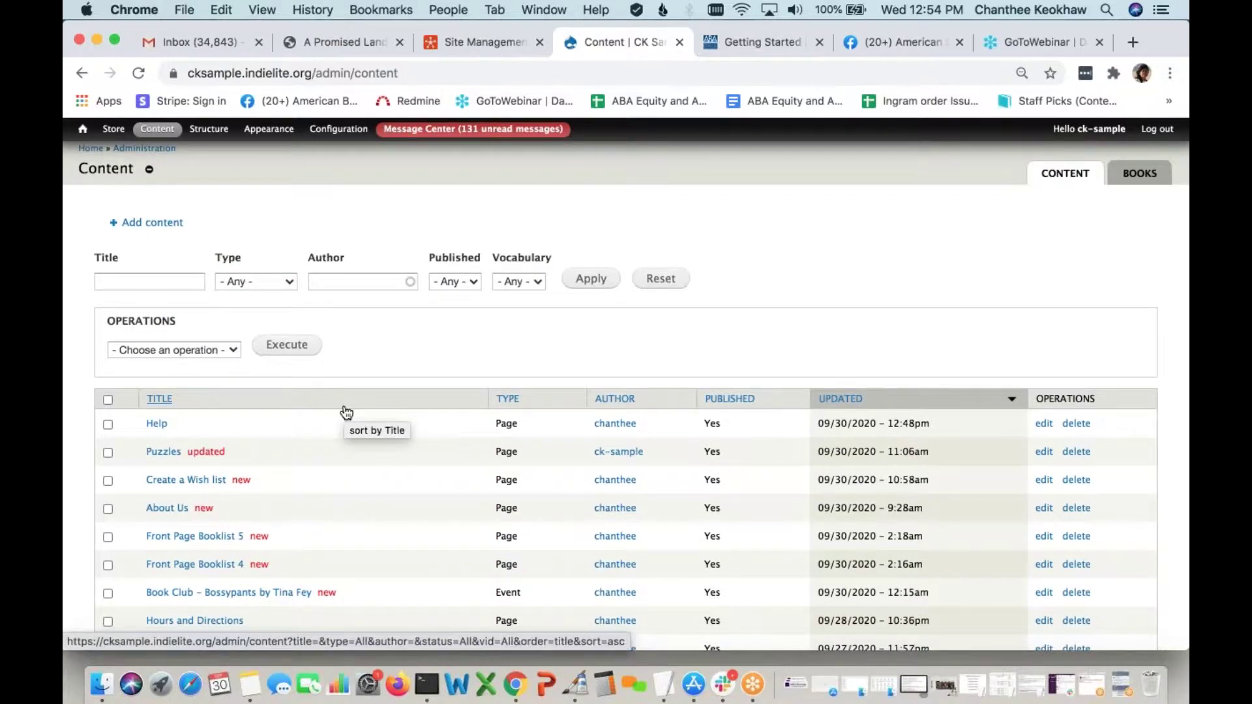
click(288, 283)
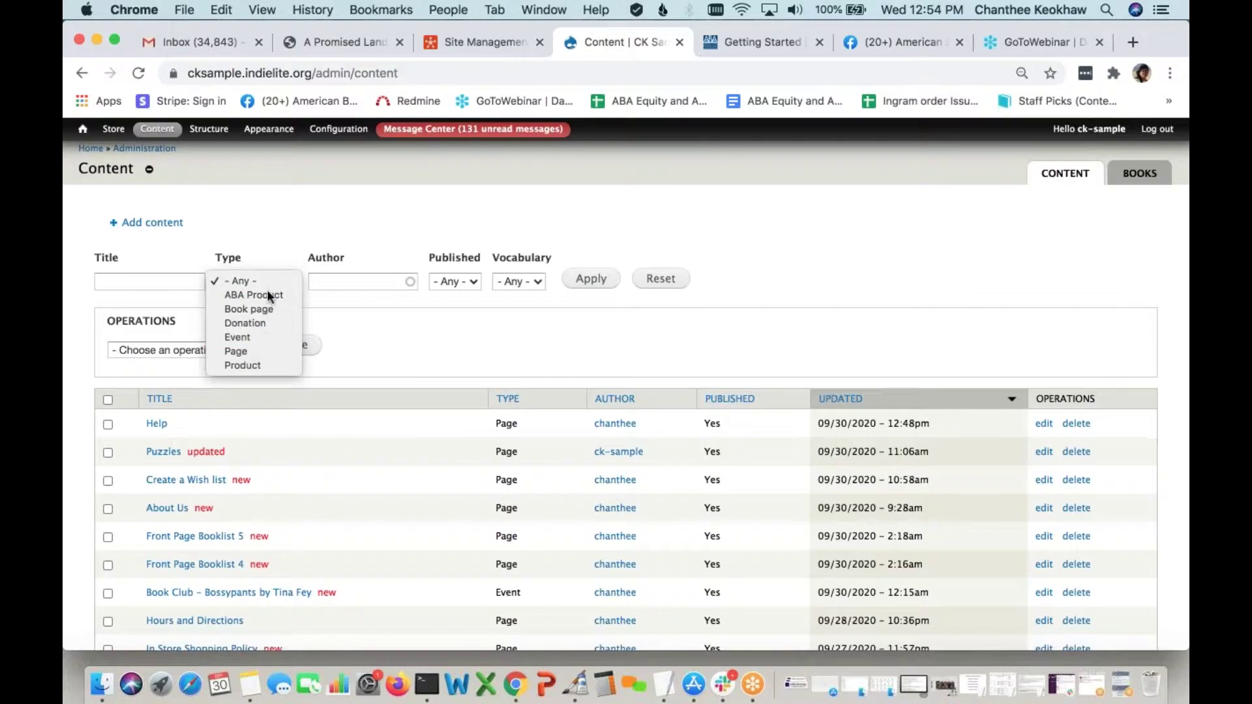
click(383, 333)
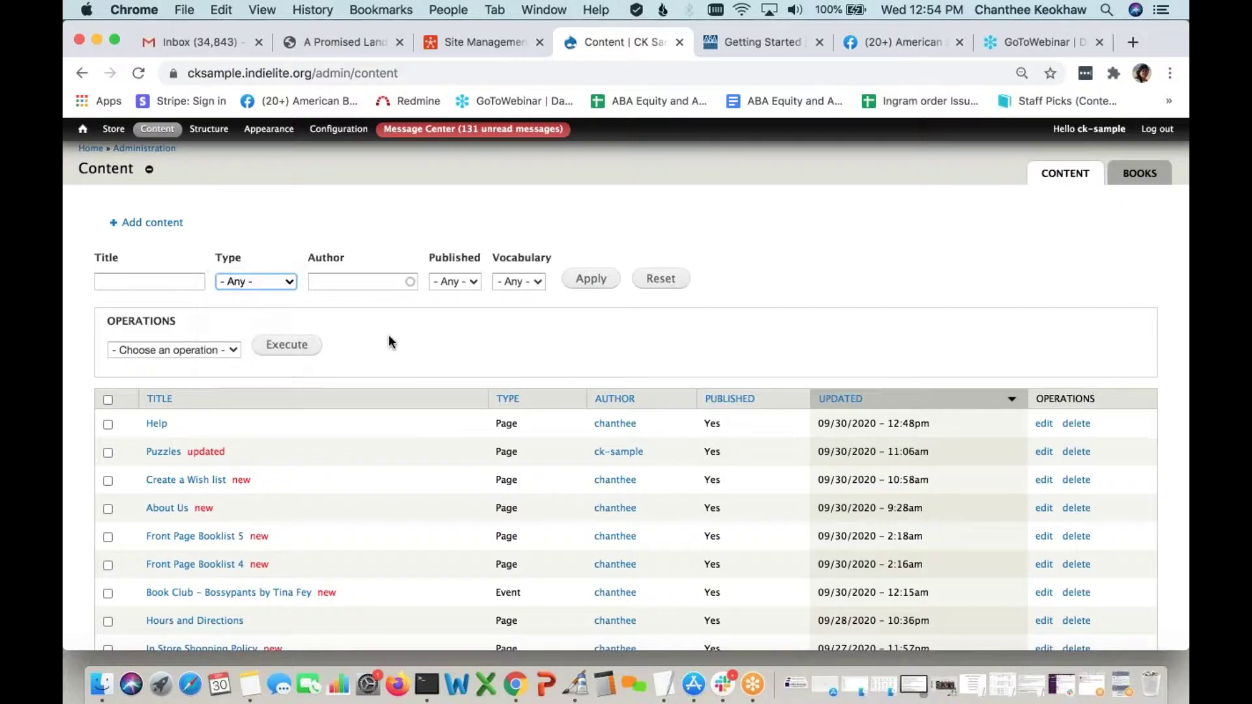
scroll(389, 342, down, 5)
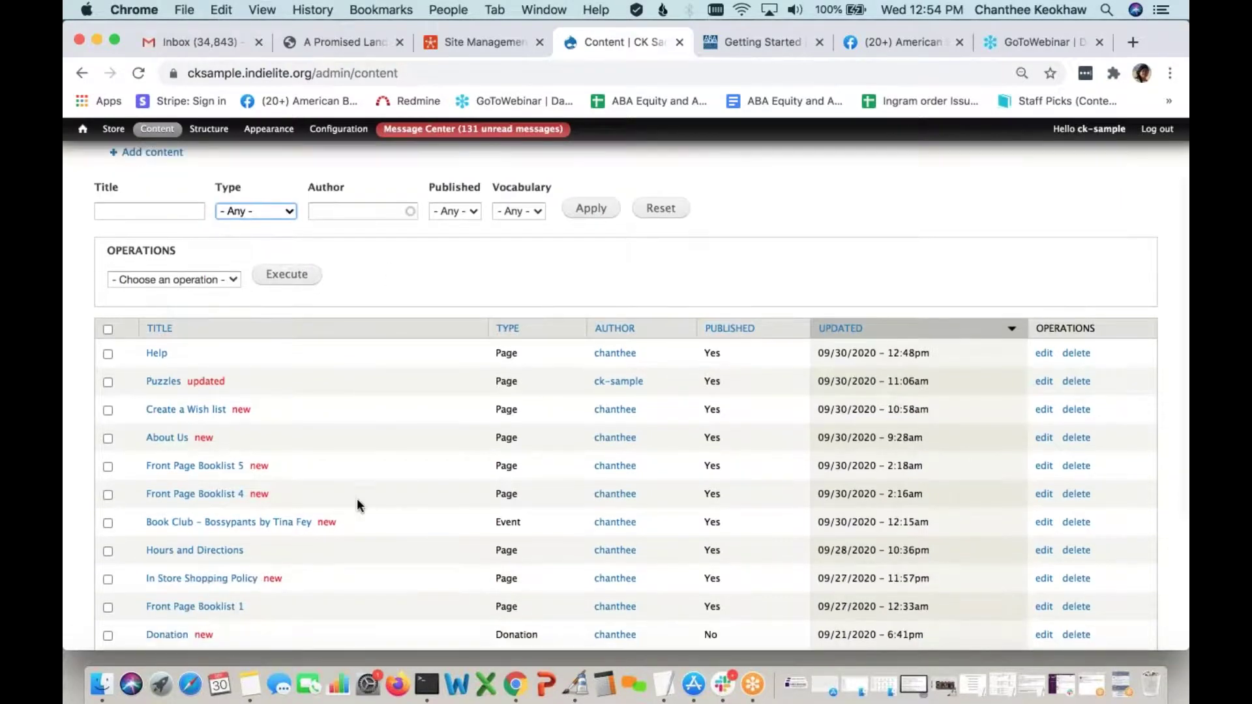
scroll(357, 506, down, 1)
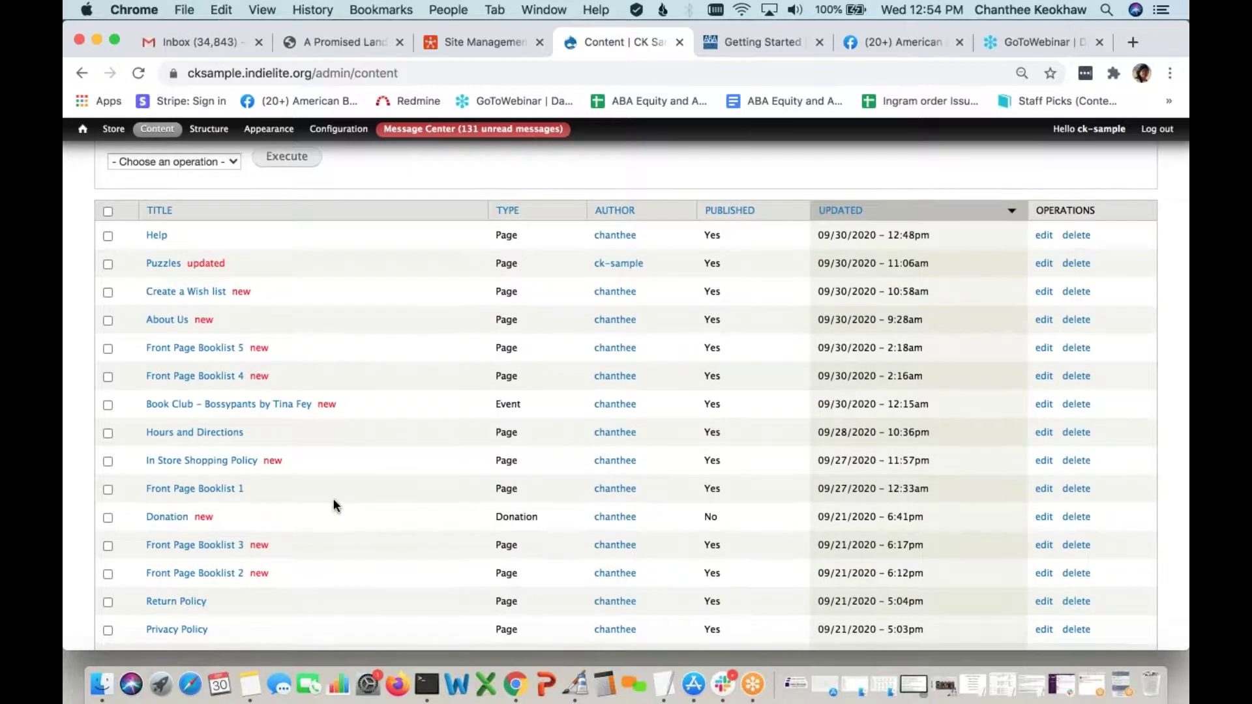
scroll(333, 500, down, 1)
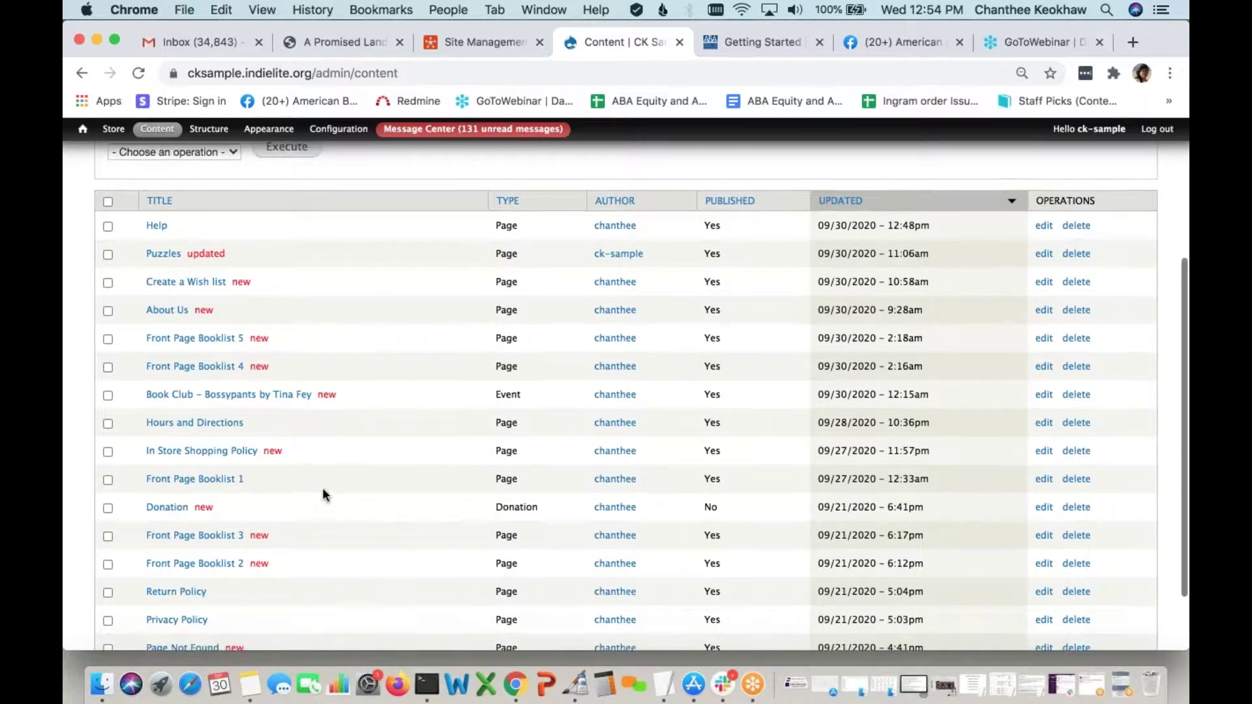
click(204, 481)
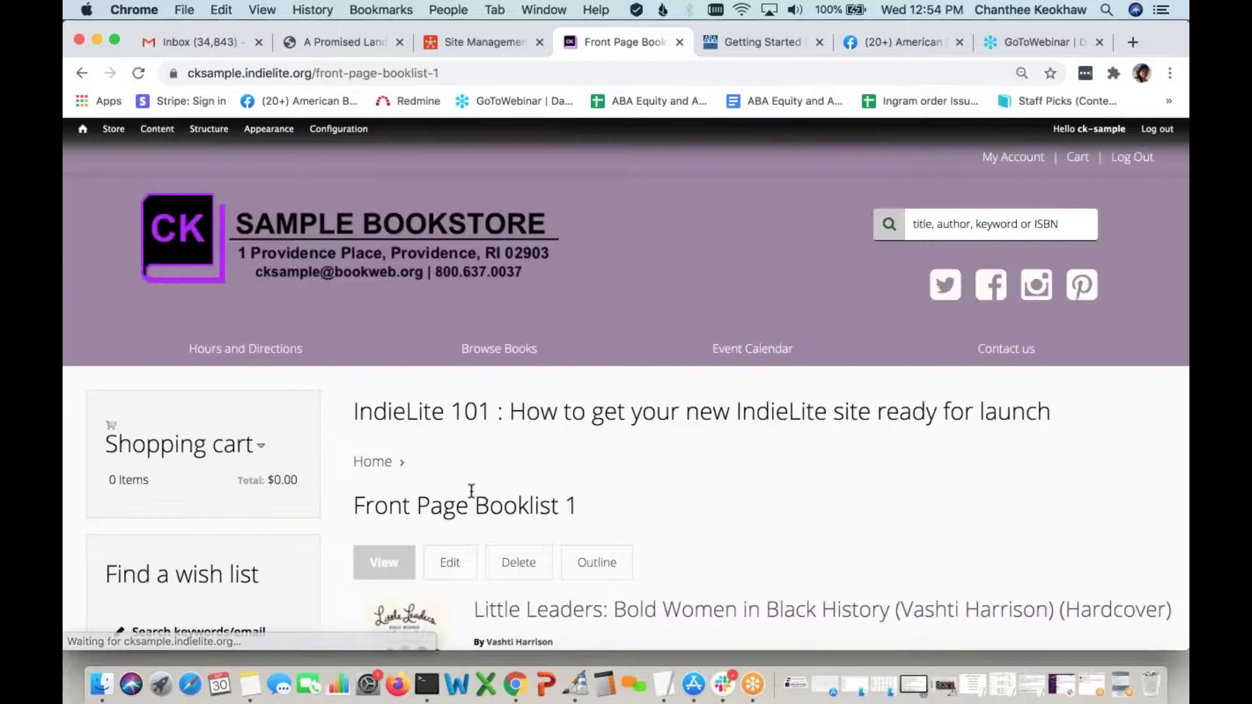
Edit Front Page Booklist 1 and select the Antiracist Baby ISBN in its Books list
scroll(471, 491, down, 1)
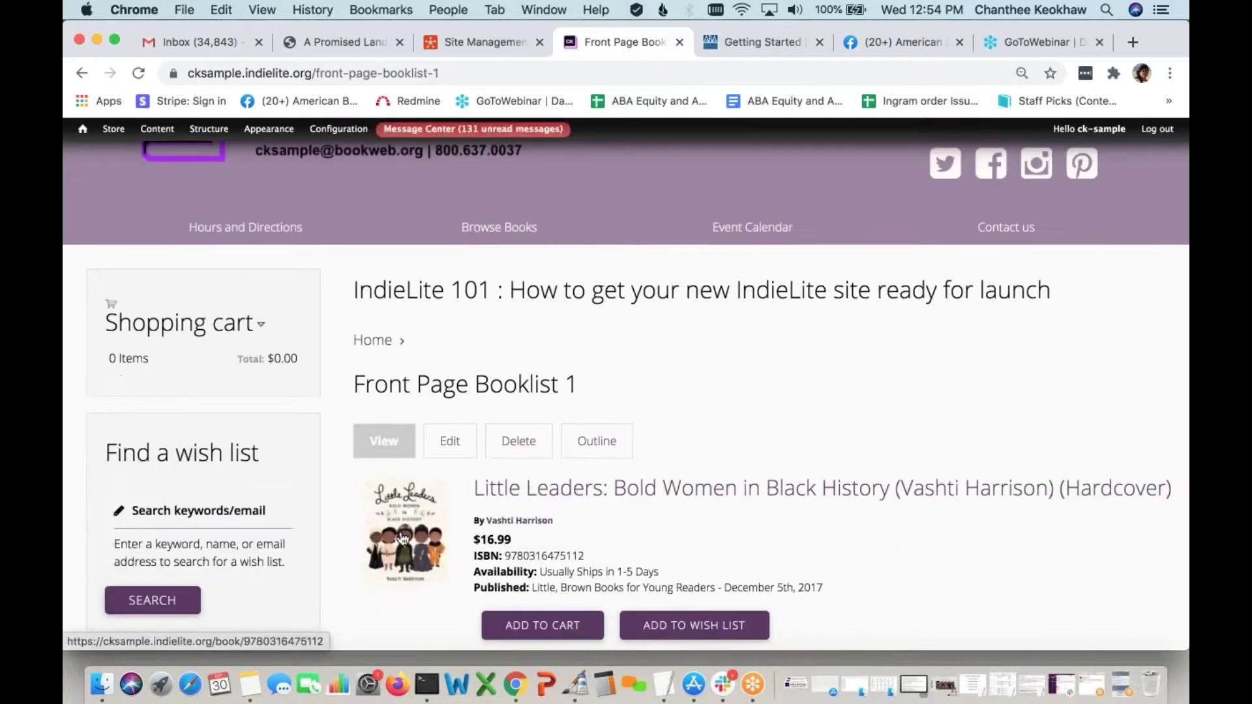
scroll(403, 538, down, 2)
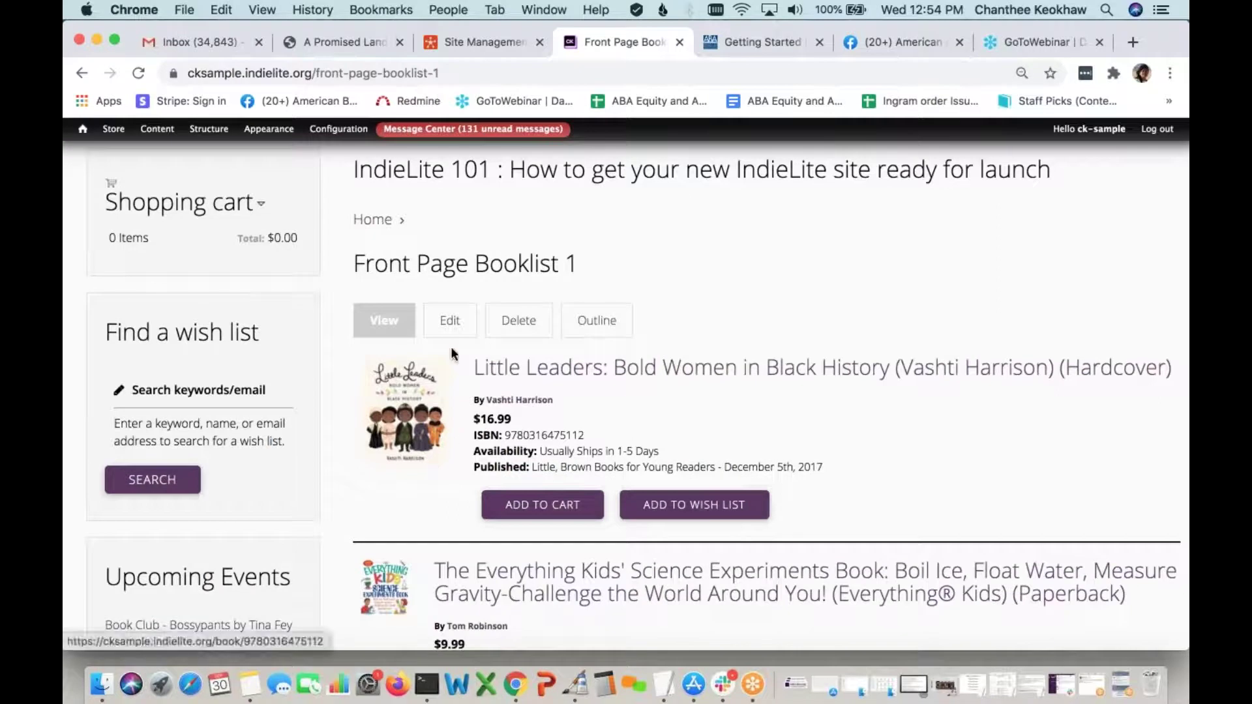
click(451, 324)
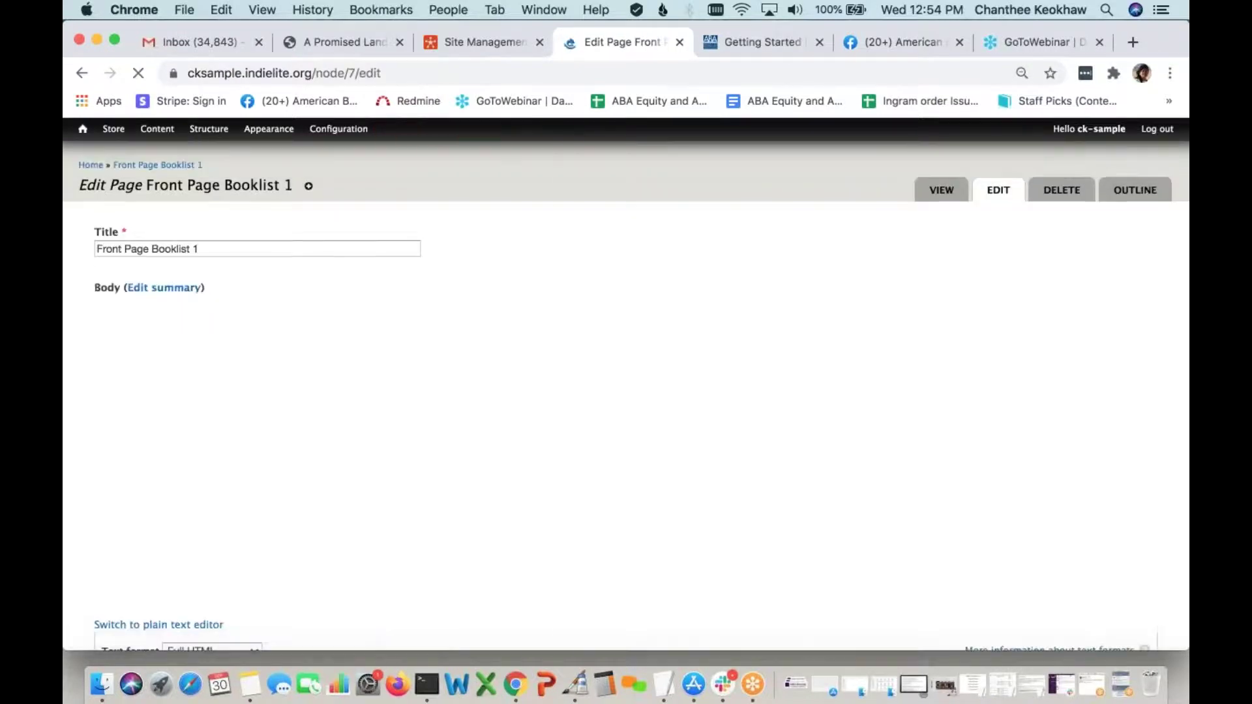
scroll(515, 336, down, 10)
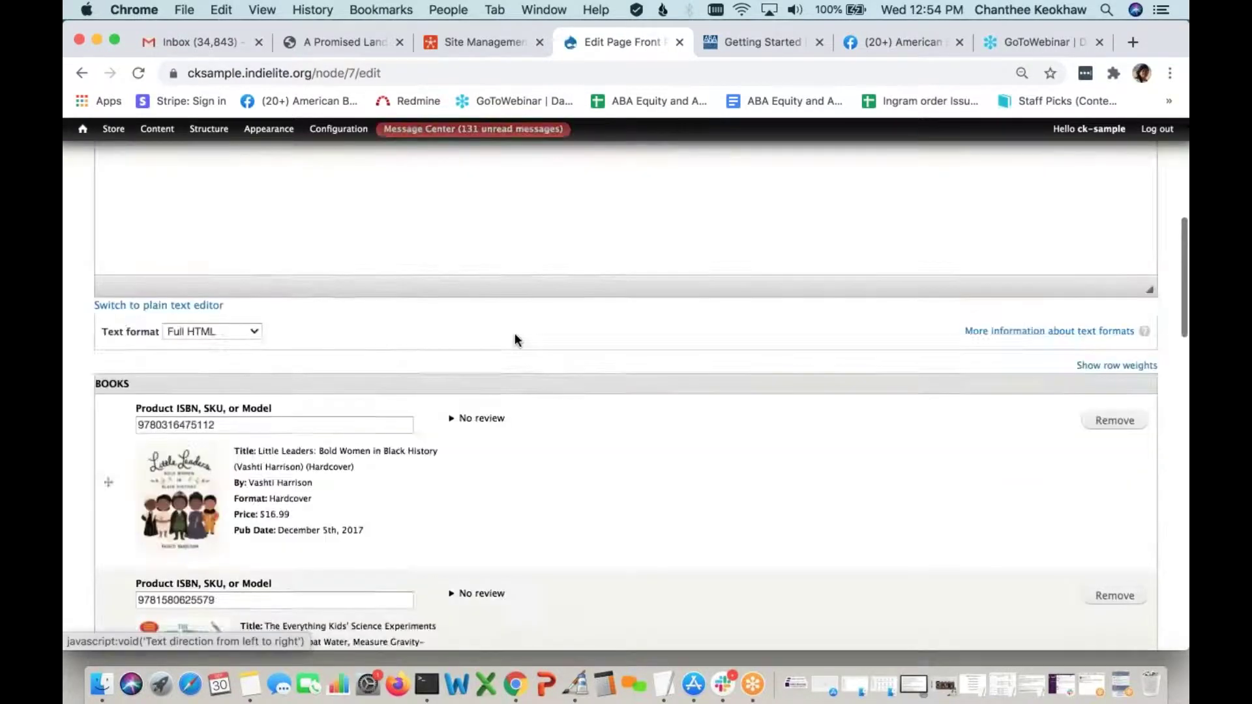
scroll(515, 340, down, 12)
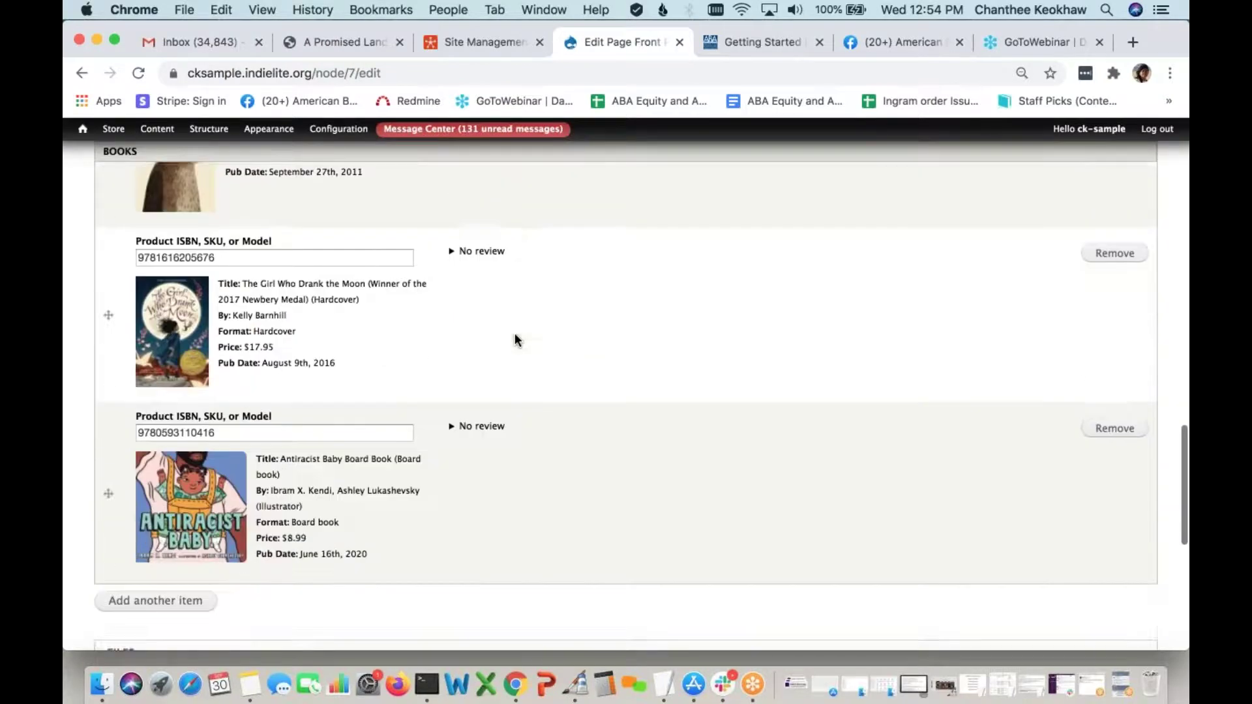
scroll(515, 336, down, 3)
drag(228, 329, 135, 329)
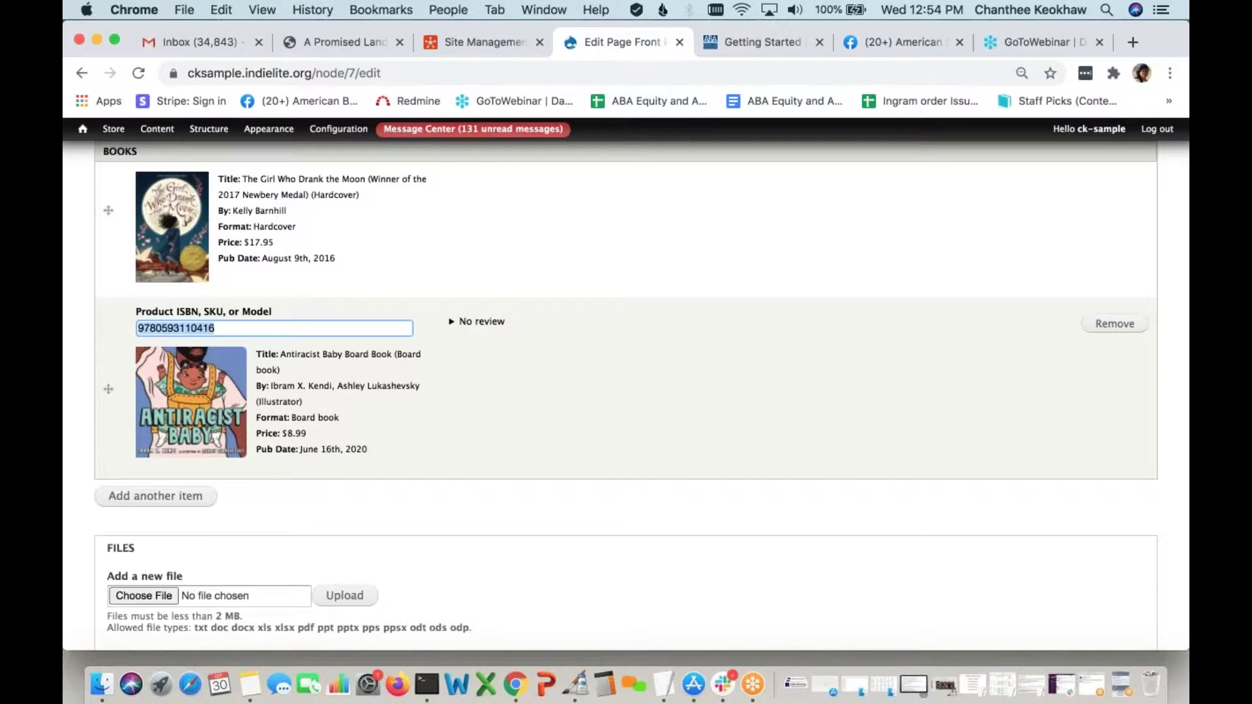
click(251, 697)
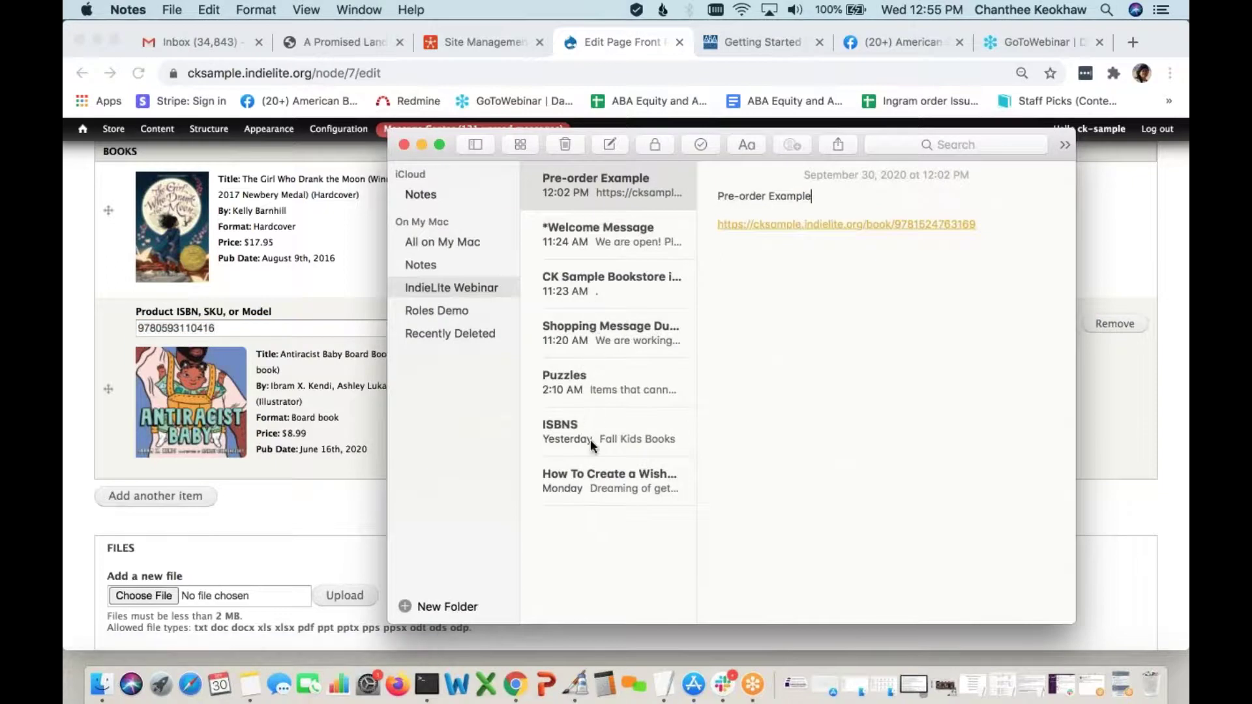
click(590, 440)
drag(805, 239, 711, 240)
key(super+c)
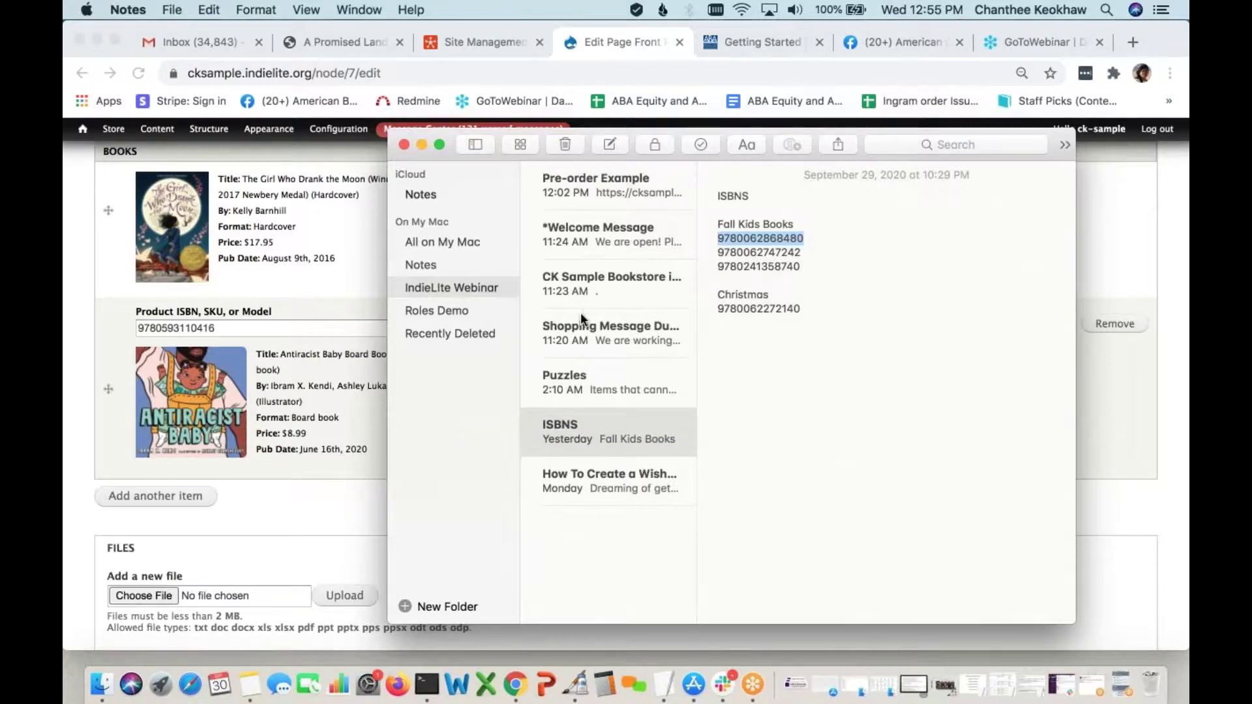
click(312, 523)
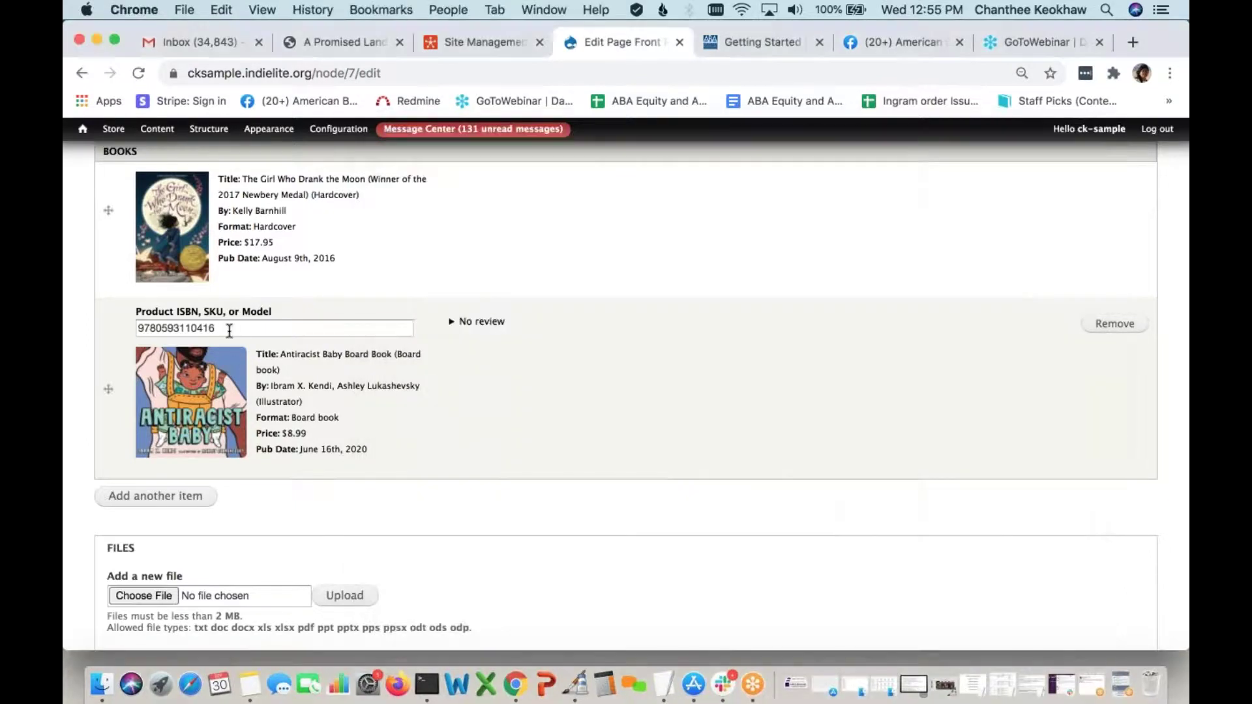
drag(225, 328, 135, 324)
key(BackSpace)
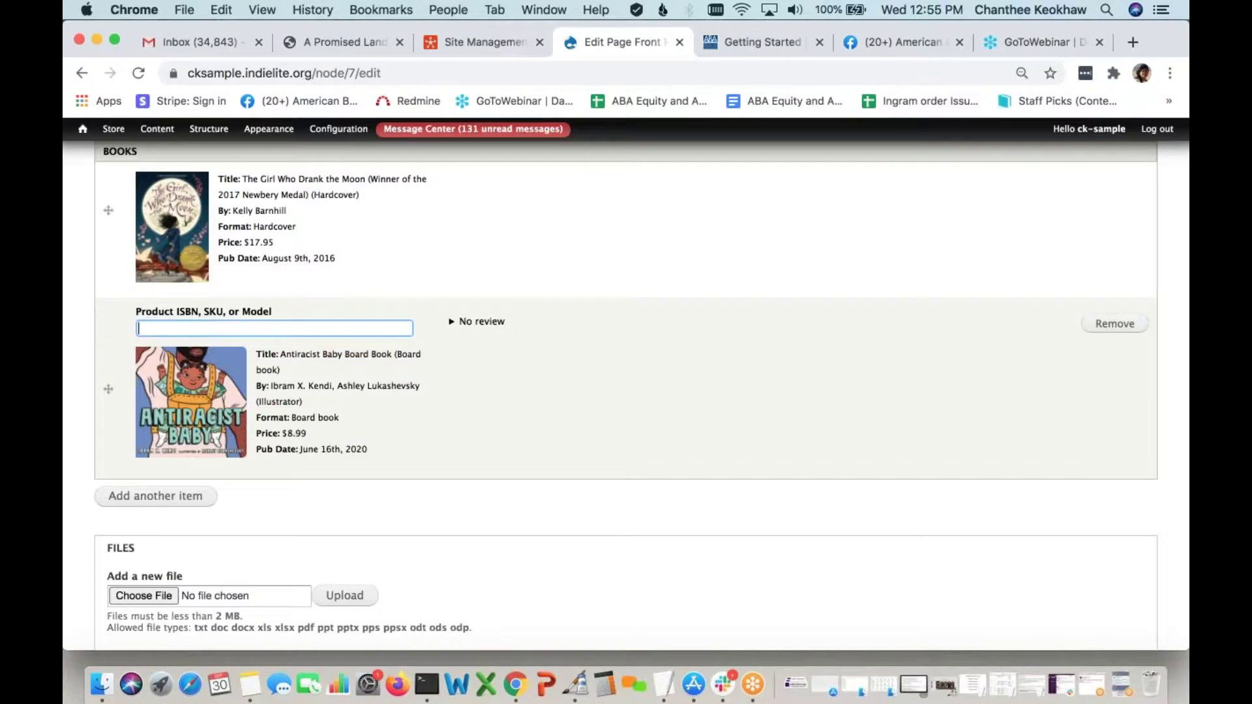
key(super+v)
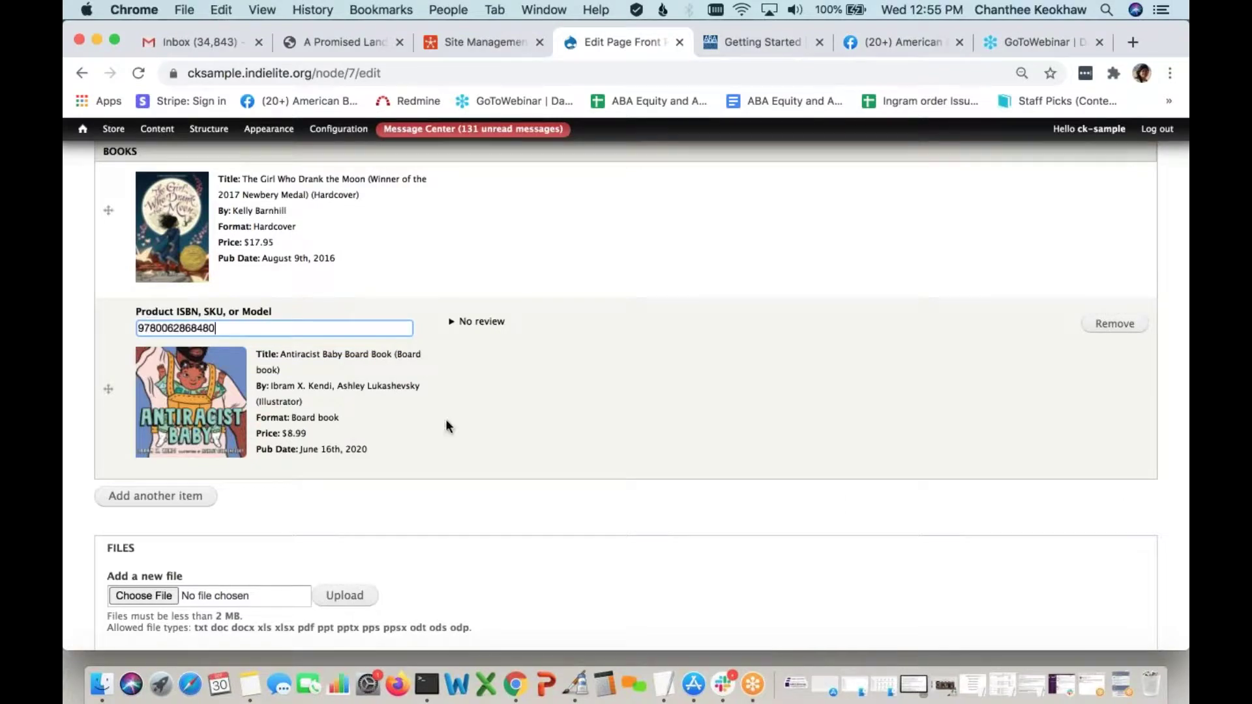
click(446, 421)
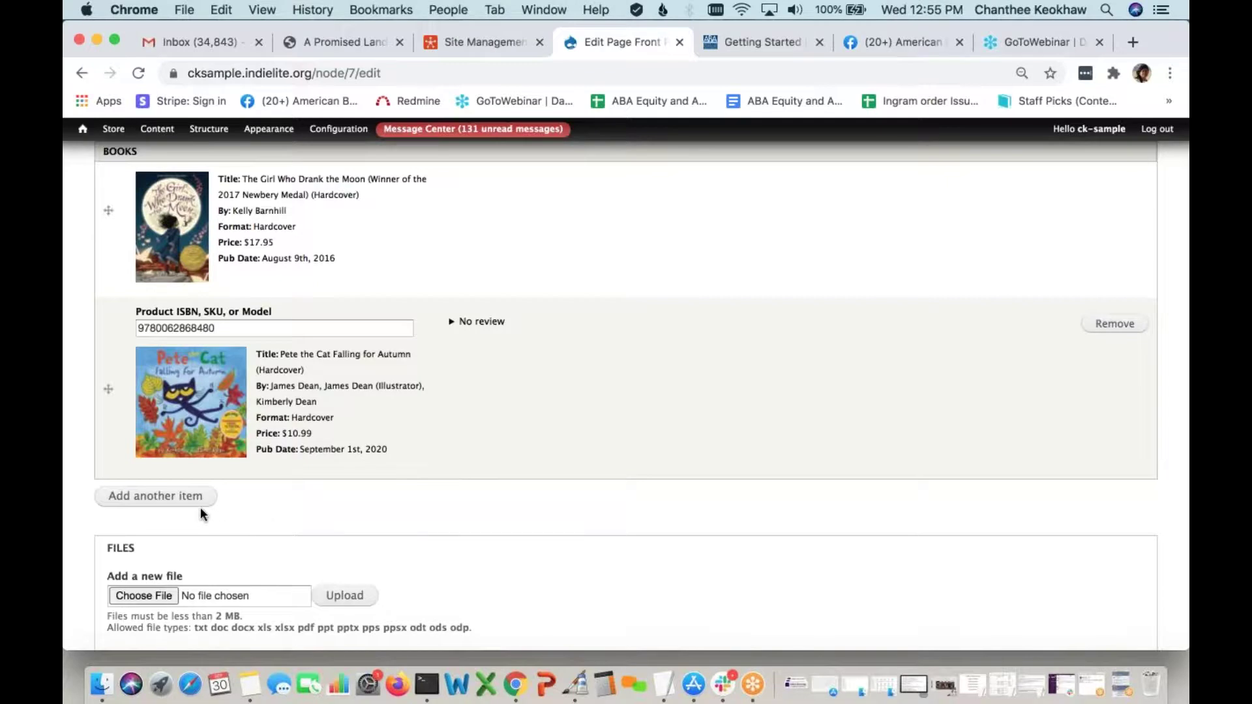
drag(108, 433, 104, 251)
scroll(509, 446, down, 2)
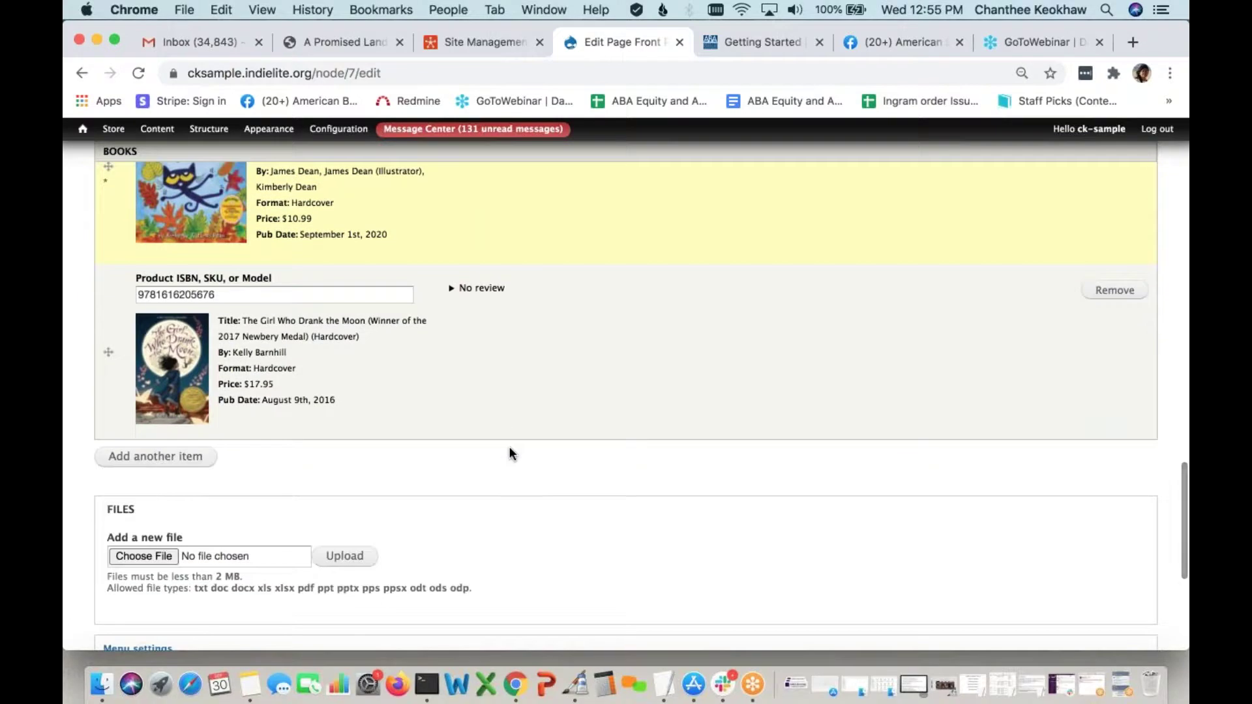
scroll(509, 454, up, 2)
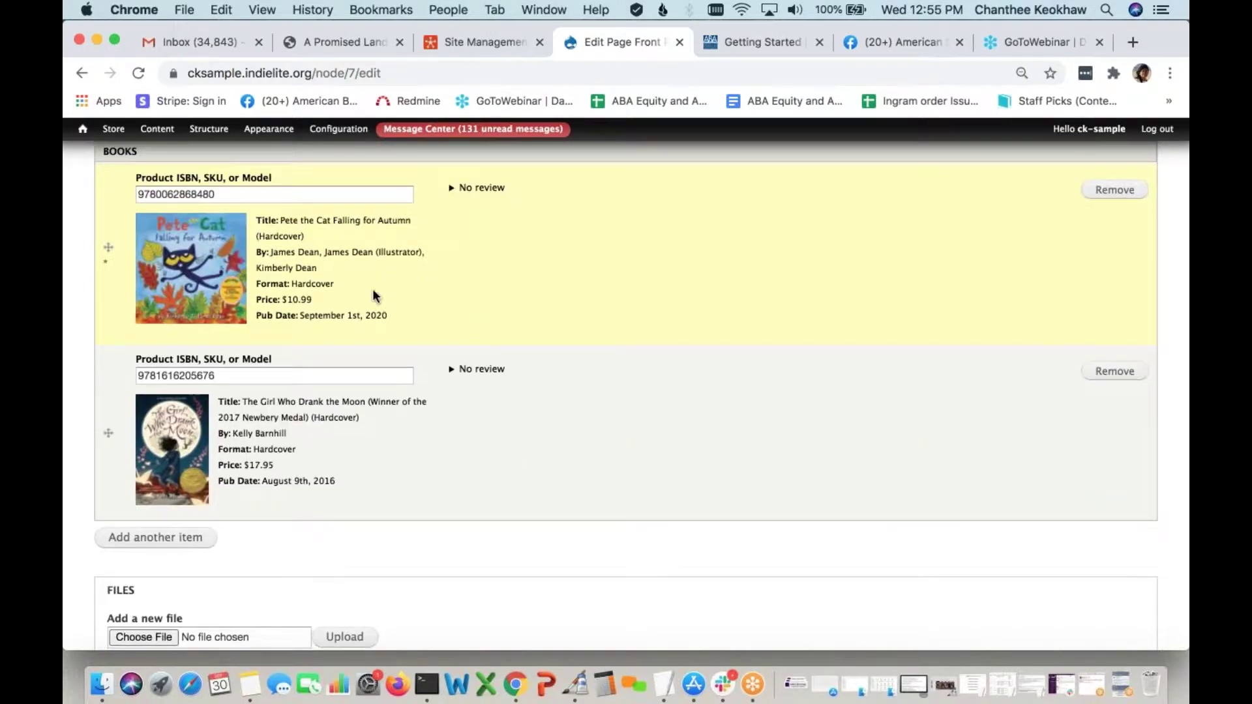
scroll(354, 438, down, 3)
click(172, 344)
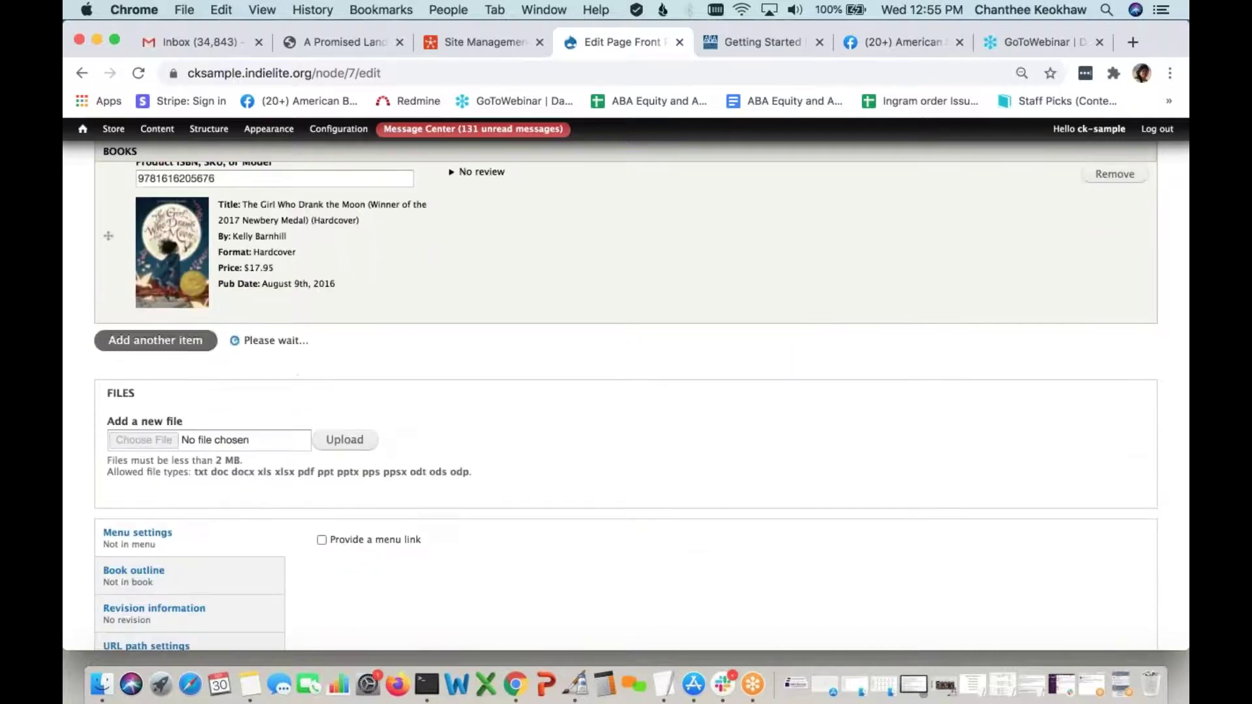
click(250, 685)
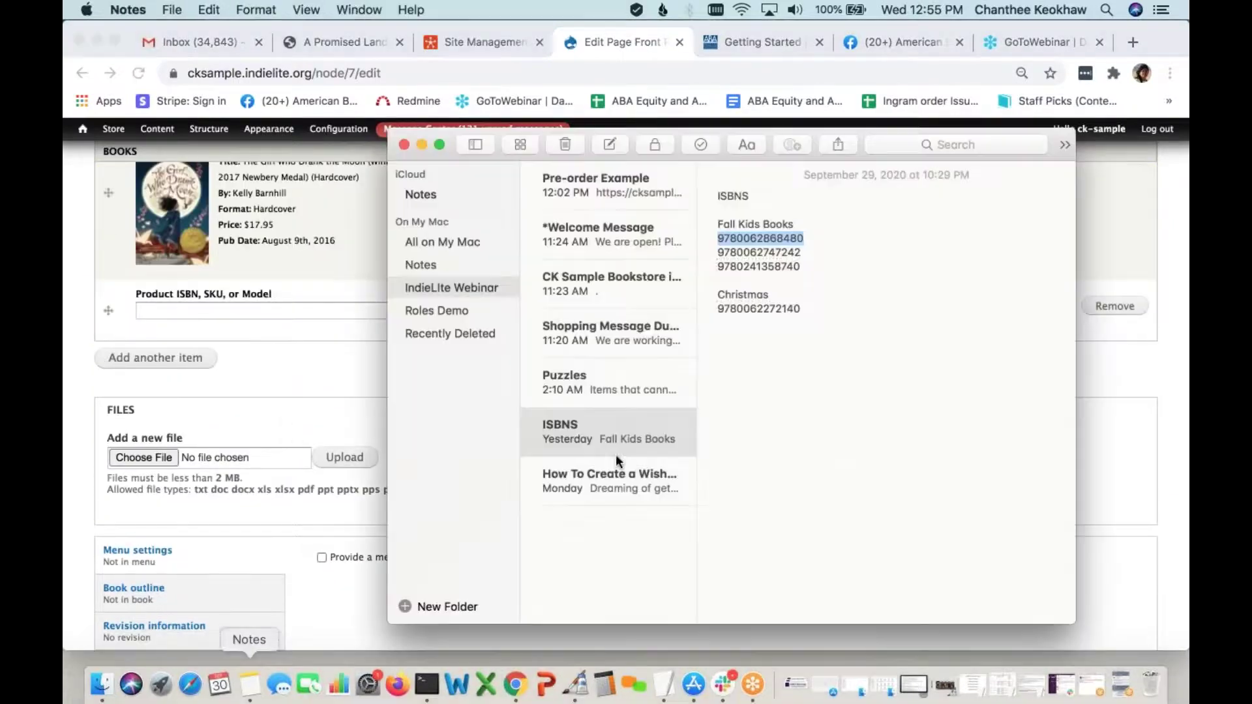
drag(802, 252, 713, 251)
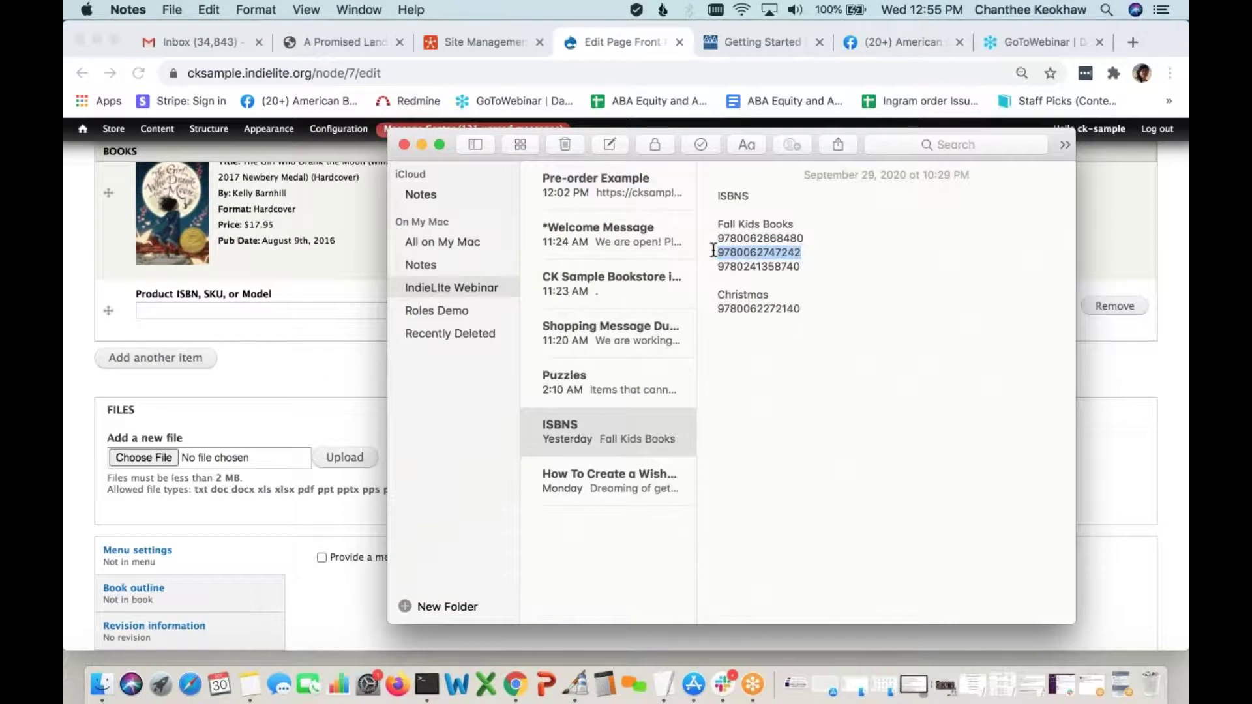
key(super+c)
click(261, 304)
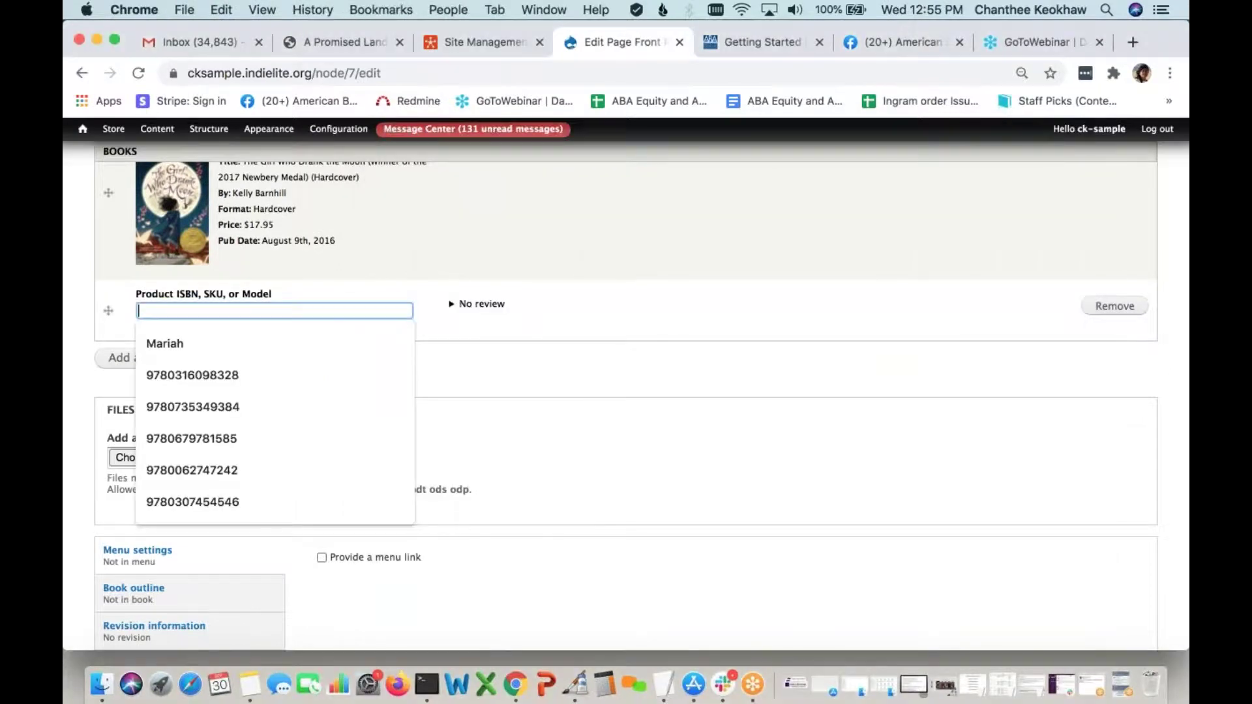
key(super+v)
click(405, 413)
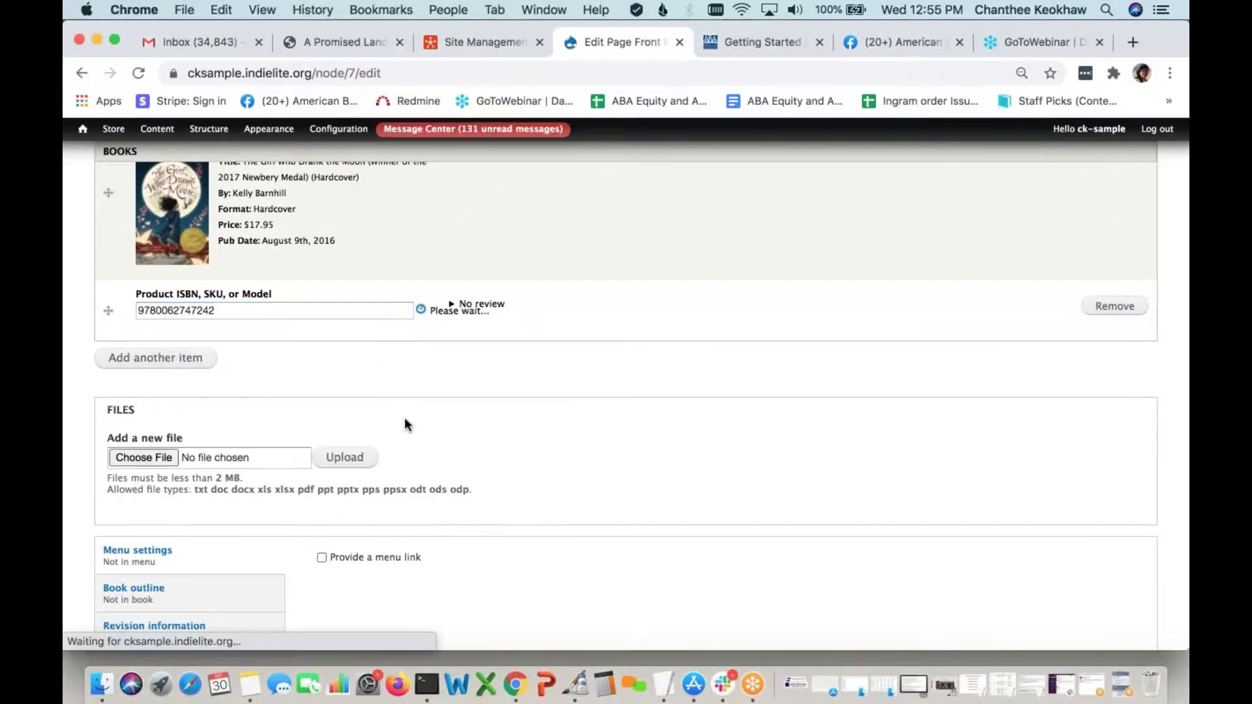
Save the updated Front Page Booklist 1 page
scroll(405, 425, down, 3)
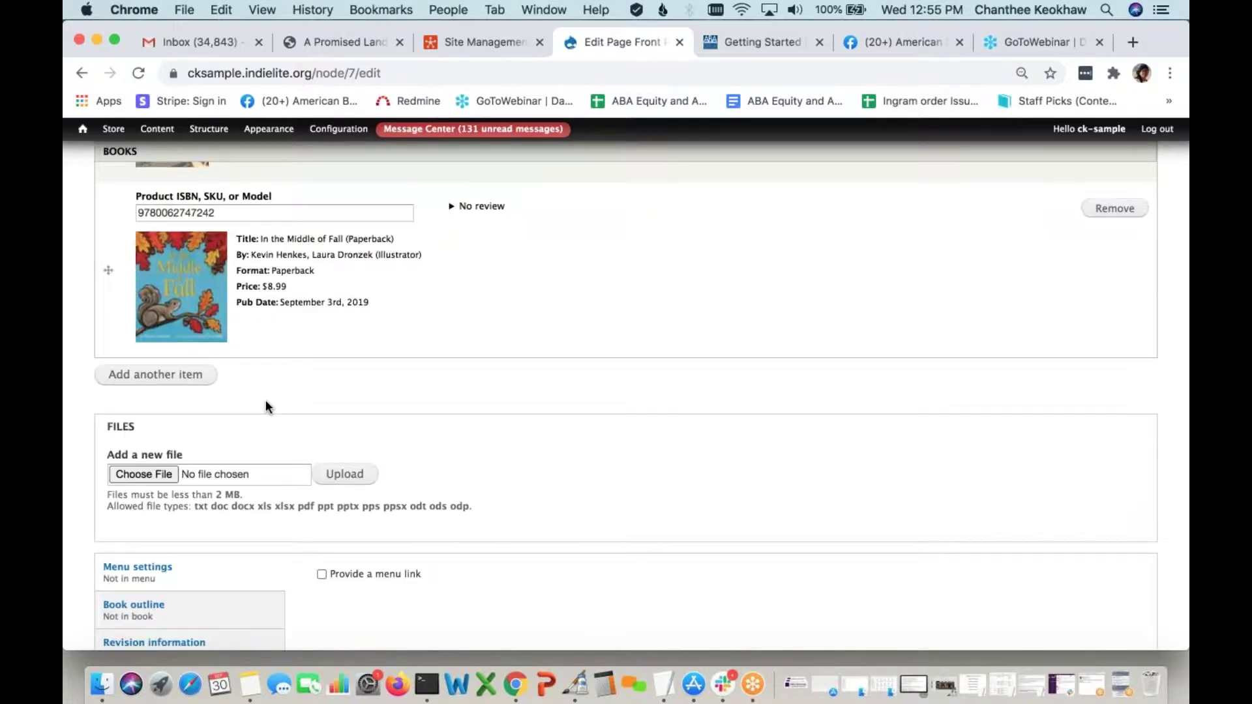
scroll(467, 418, down, 2)
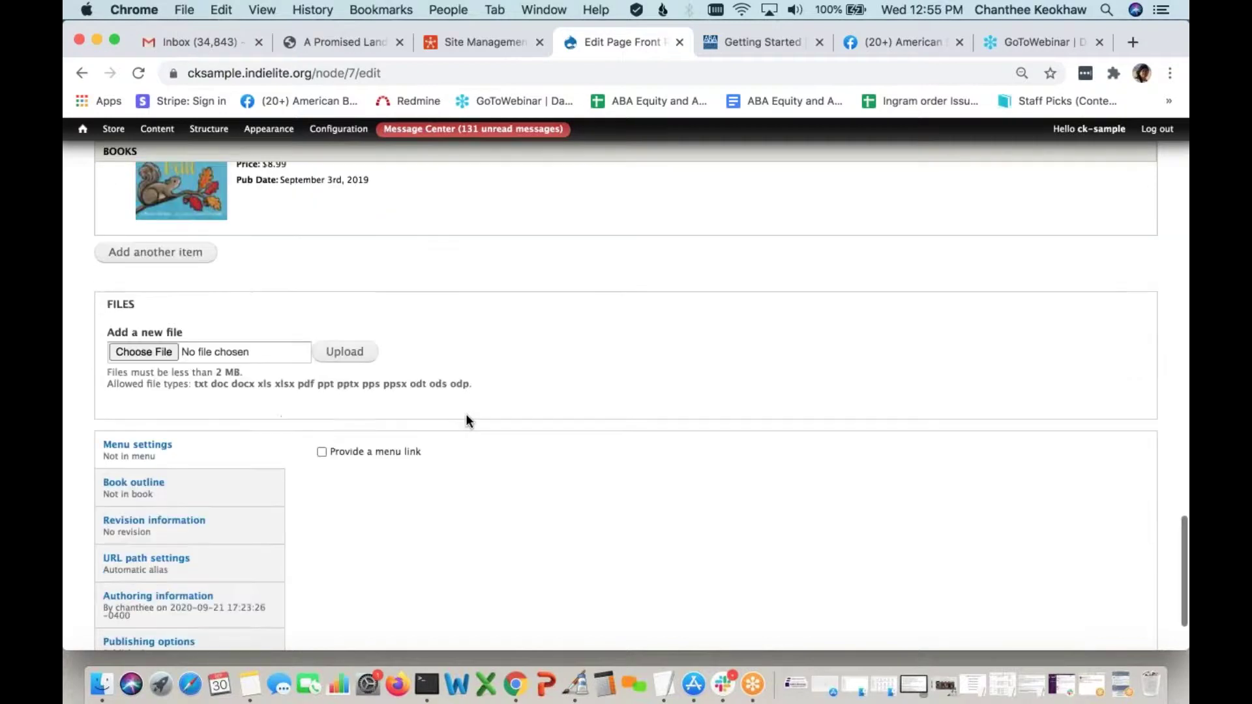
scroll(466, 418, up, 5)
scroll(467, 421, up, 2)
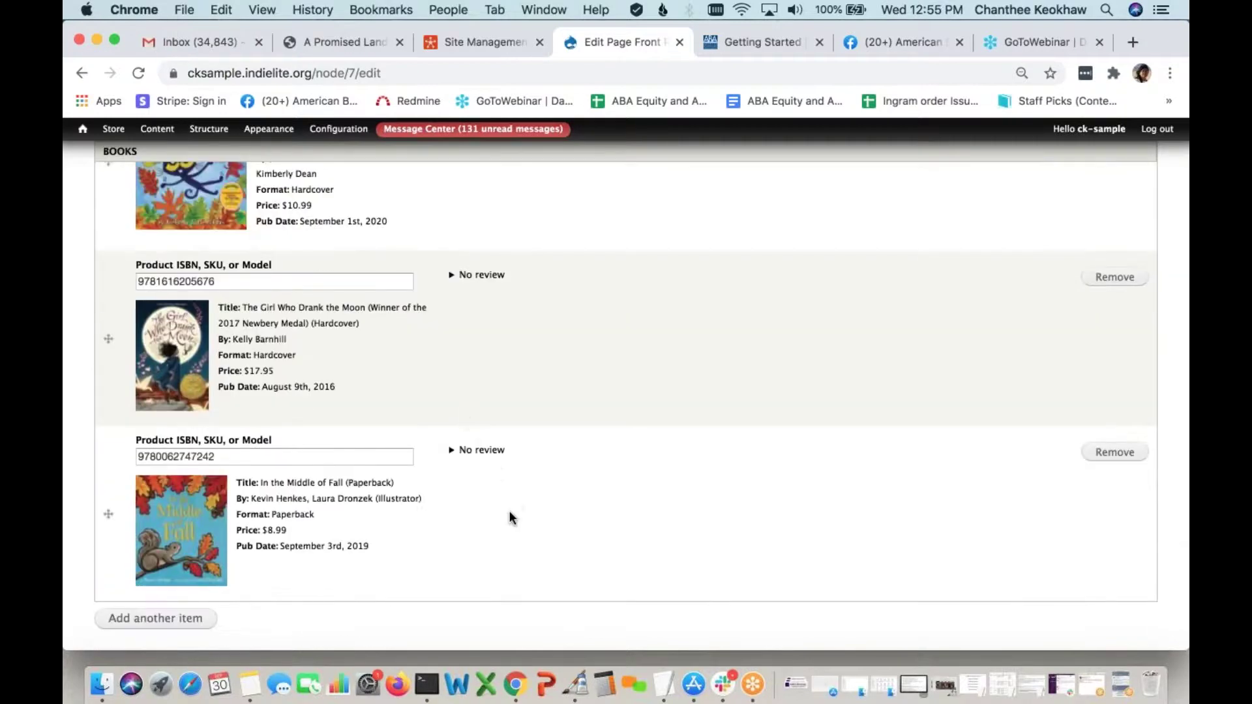
scroll(510, 513, down, 14)
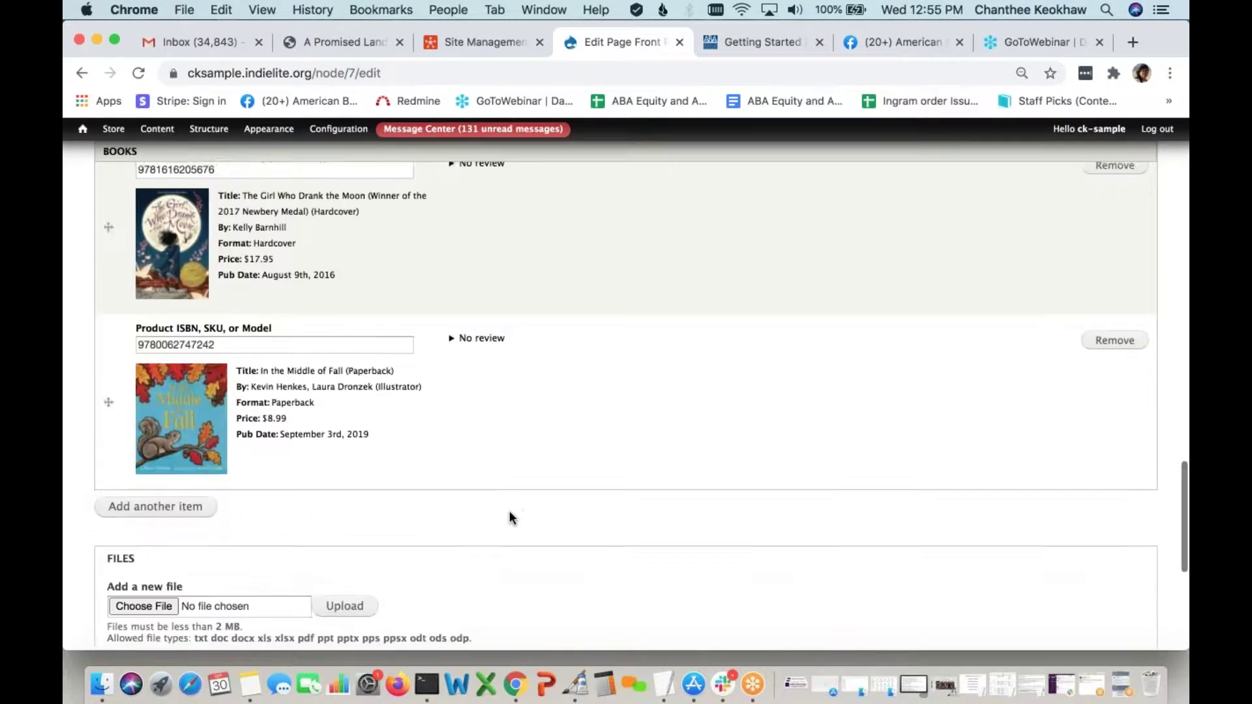
click(120, 586)
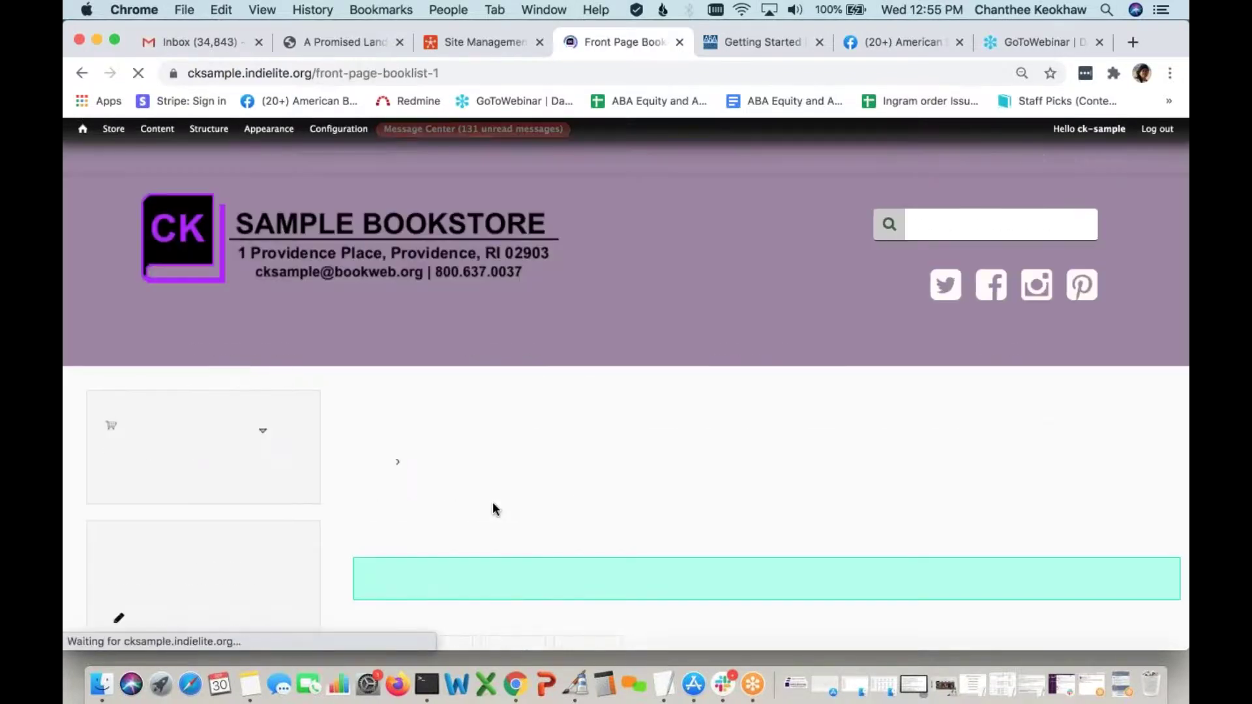
Review the books on the updated Front Page Booklist 1 page, then open it for editing
scroll(493, 508, down, 15)
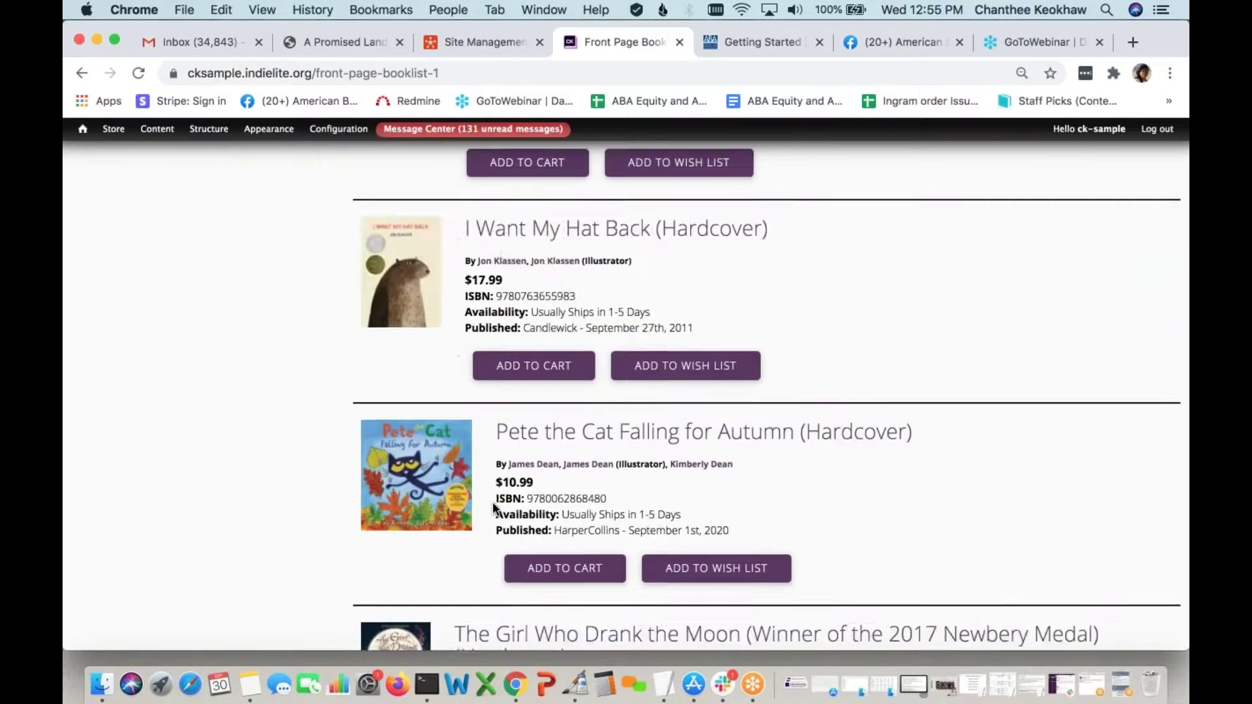
scroll(428, 462, down, 3)
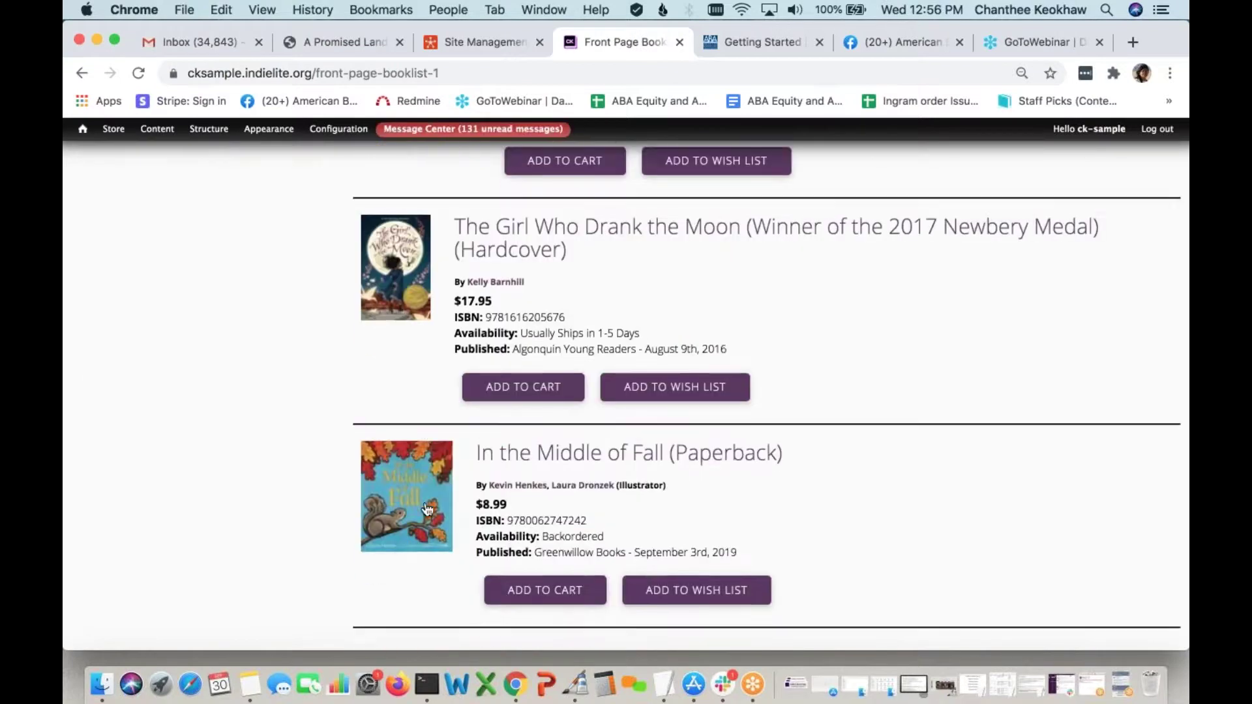
scroll(430, 502, up, 4)
scroll(424, 300, up, 2)
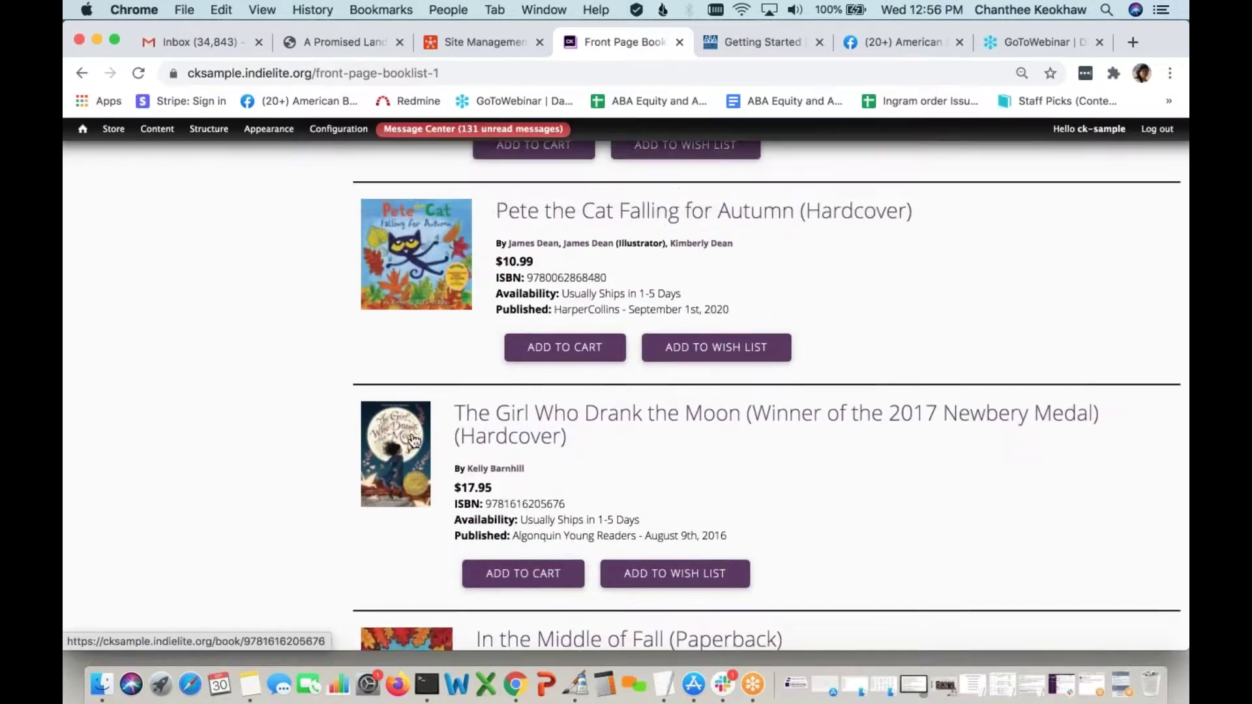
scroll(489, 434, up, 15)
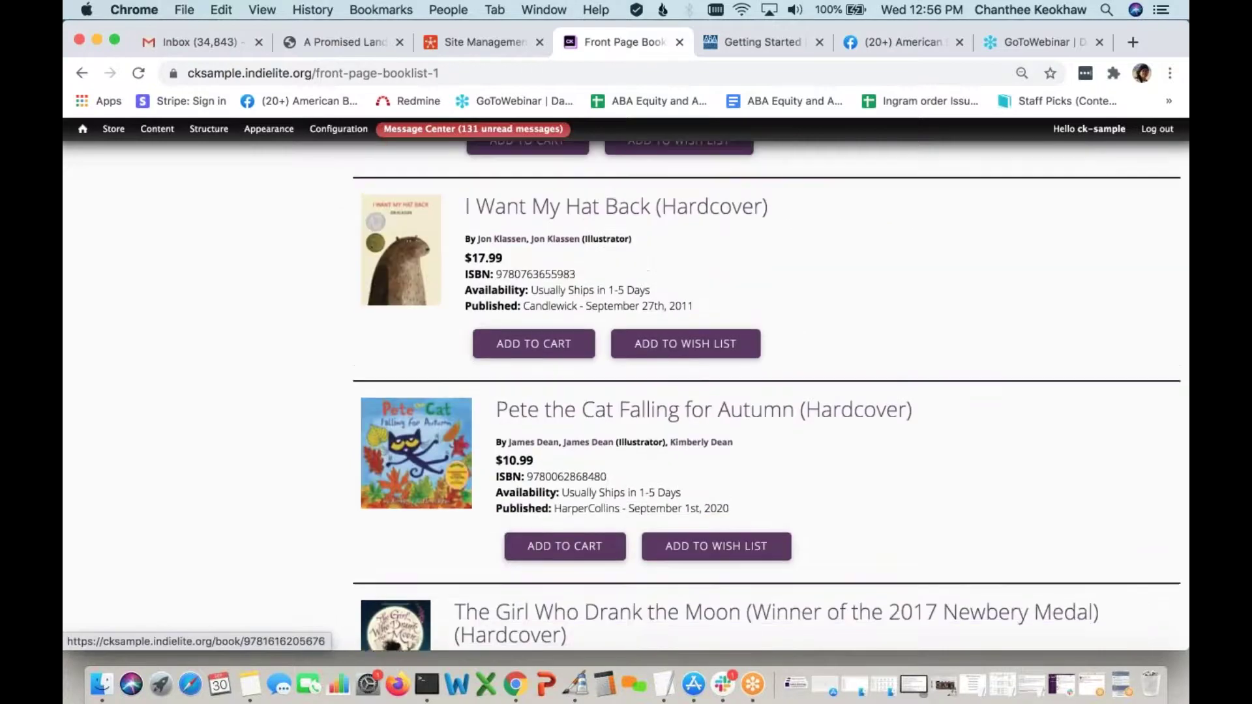
scroll(489, 433, down, 10)
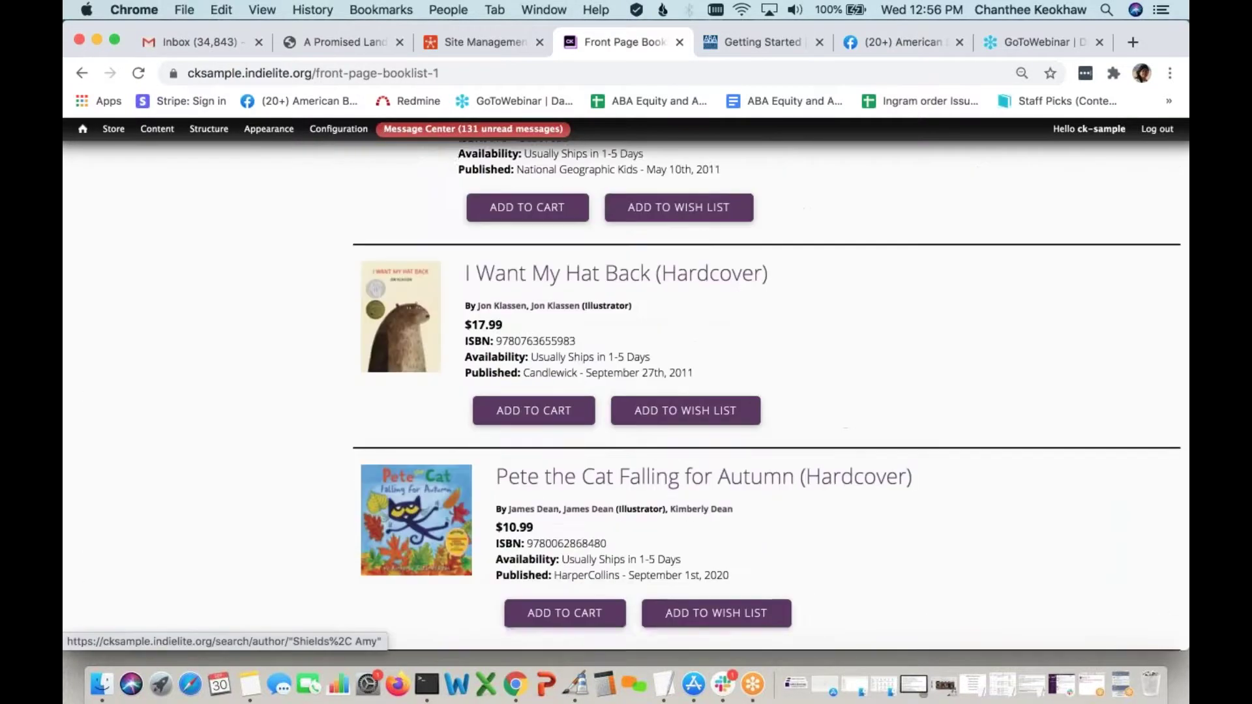
scroll(489, 433, up, 4)
scroll(626, 391, up, 15)
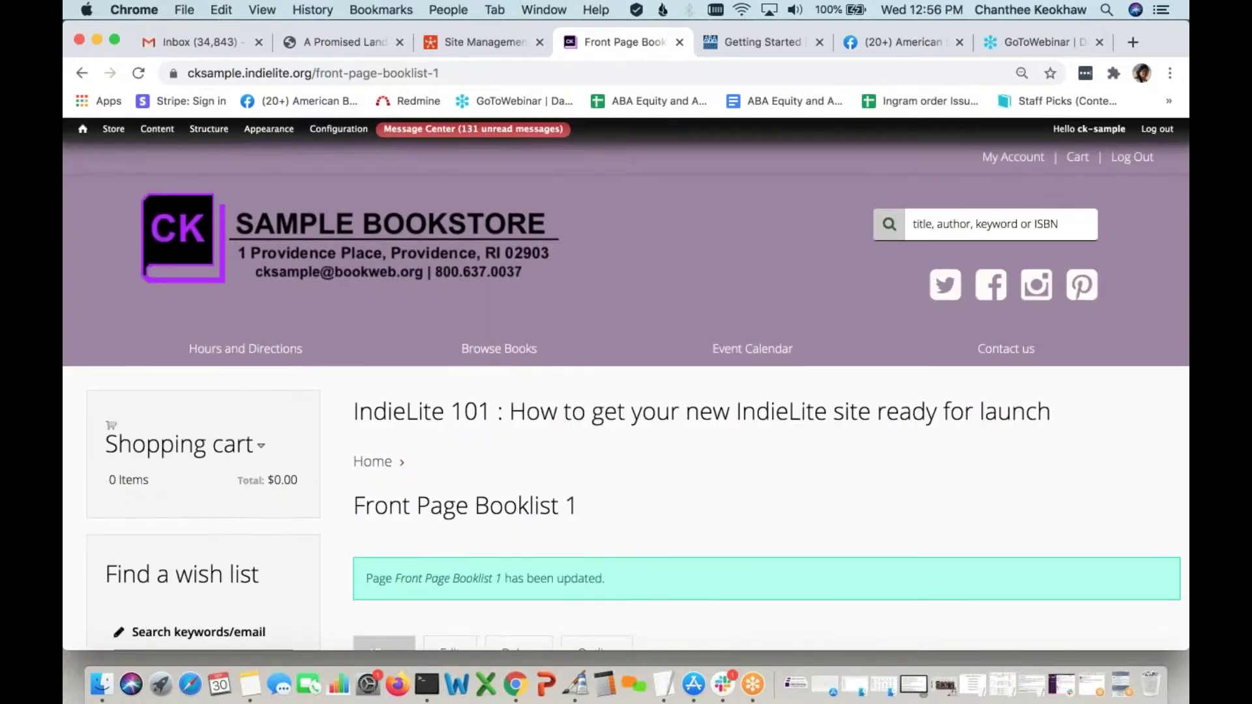
scroll(688, 436, down, 5)
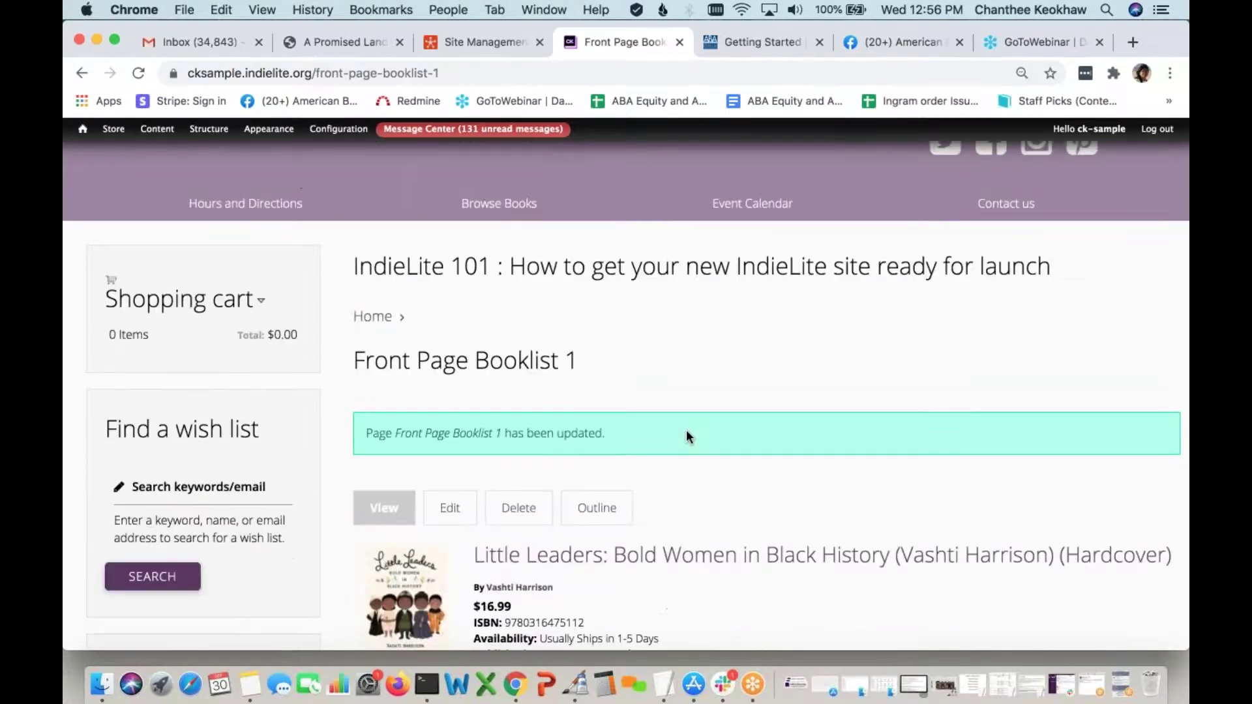
scroll(686, 436, down, 4)
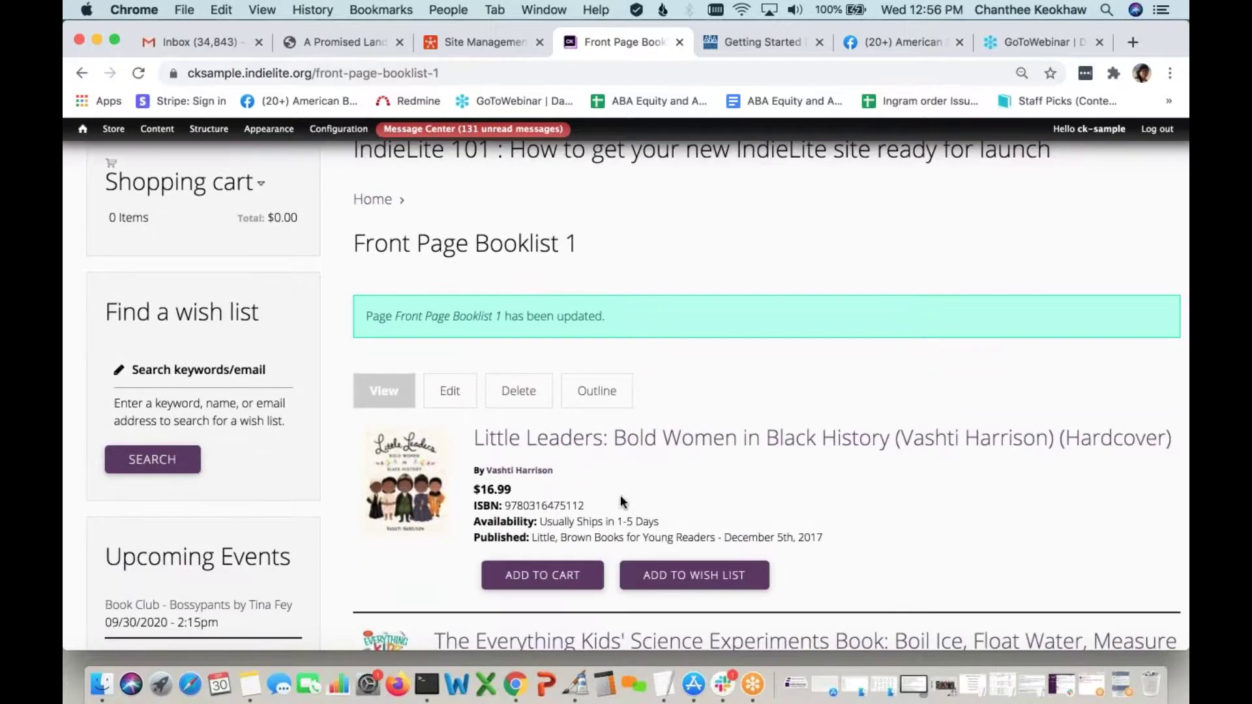
click(449, 390)
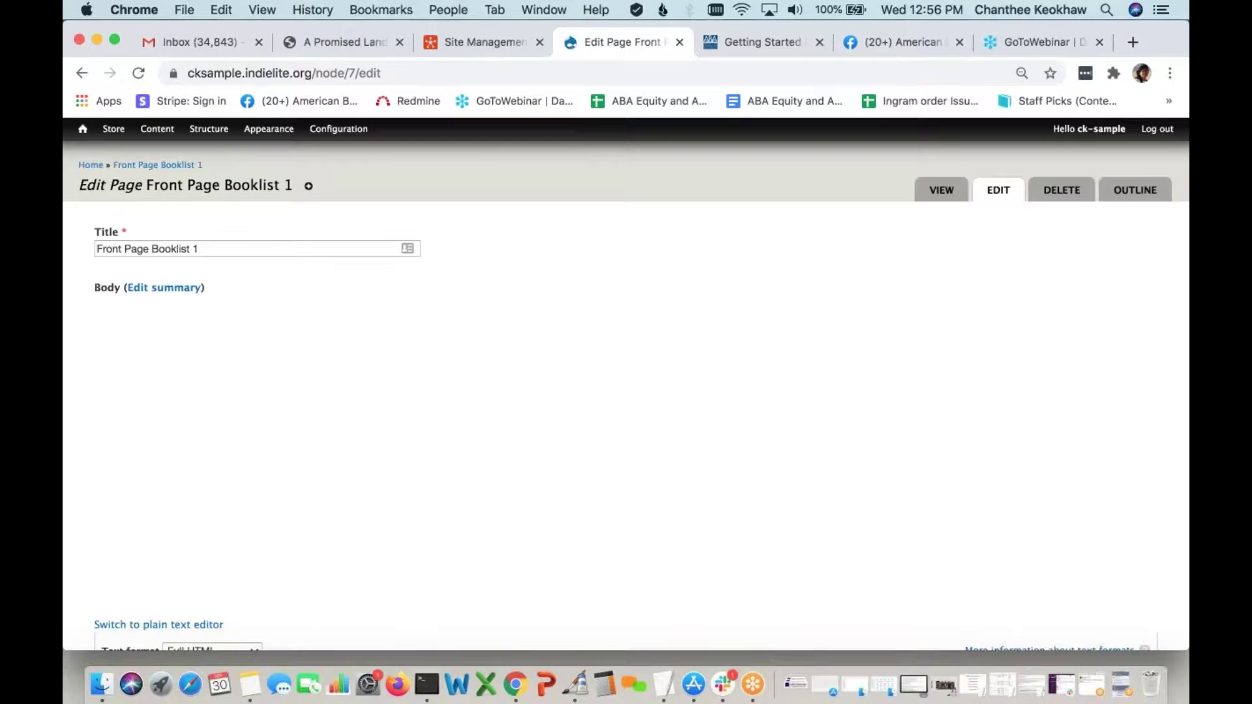
Retitle the booklist page 'Recommended Children's Books' and save it
click(222, 250)
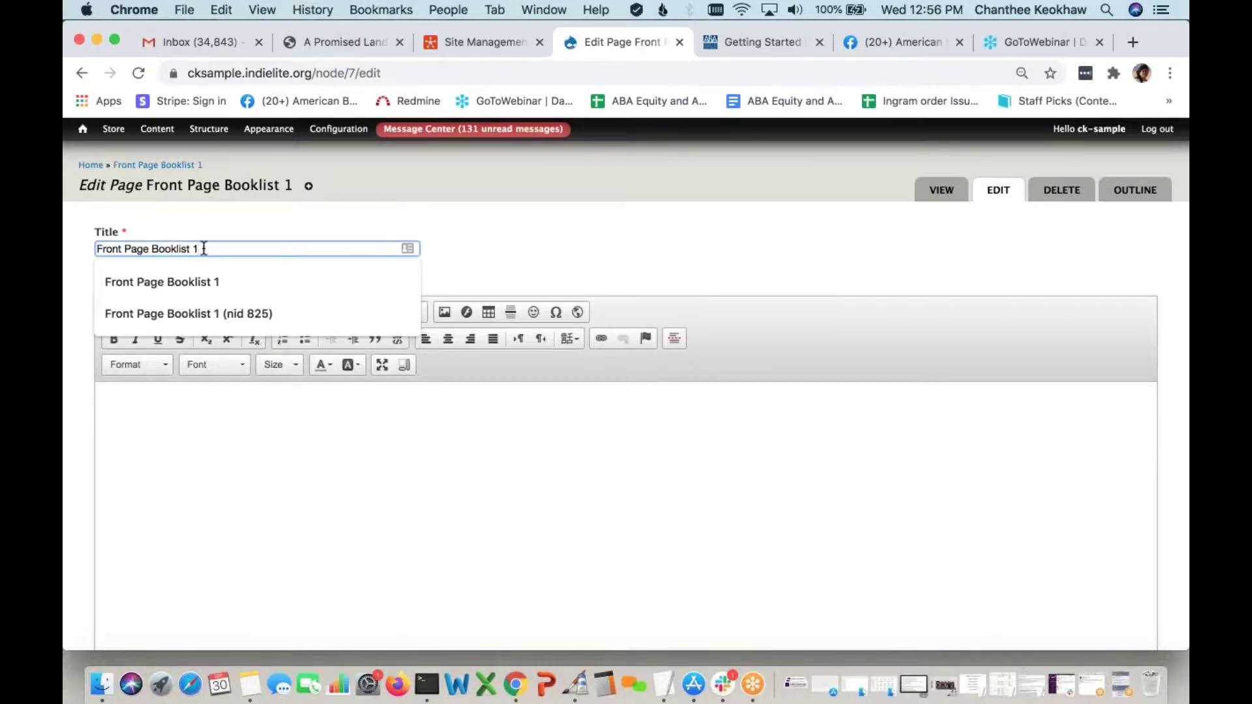
drag(199, 249, 82, 242)
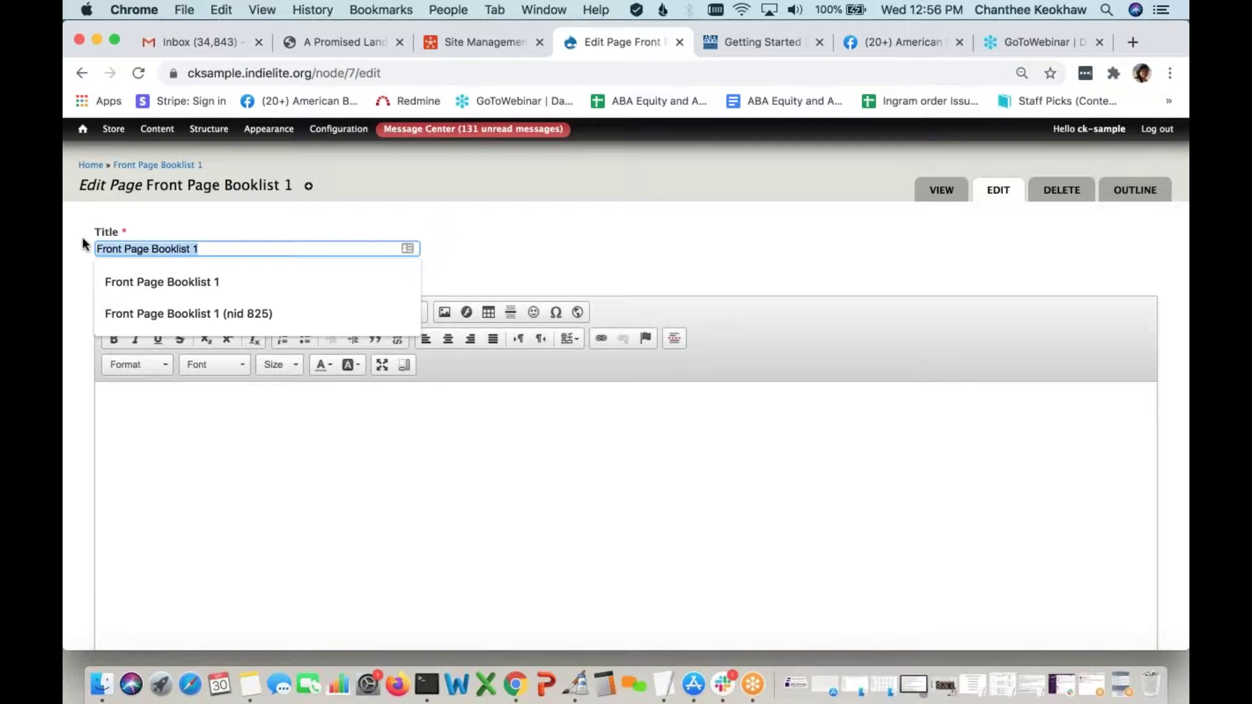
text(Recommended Children's Books)
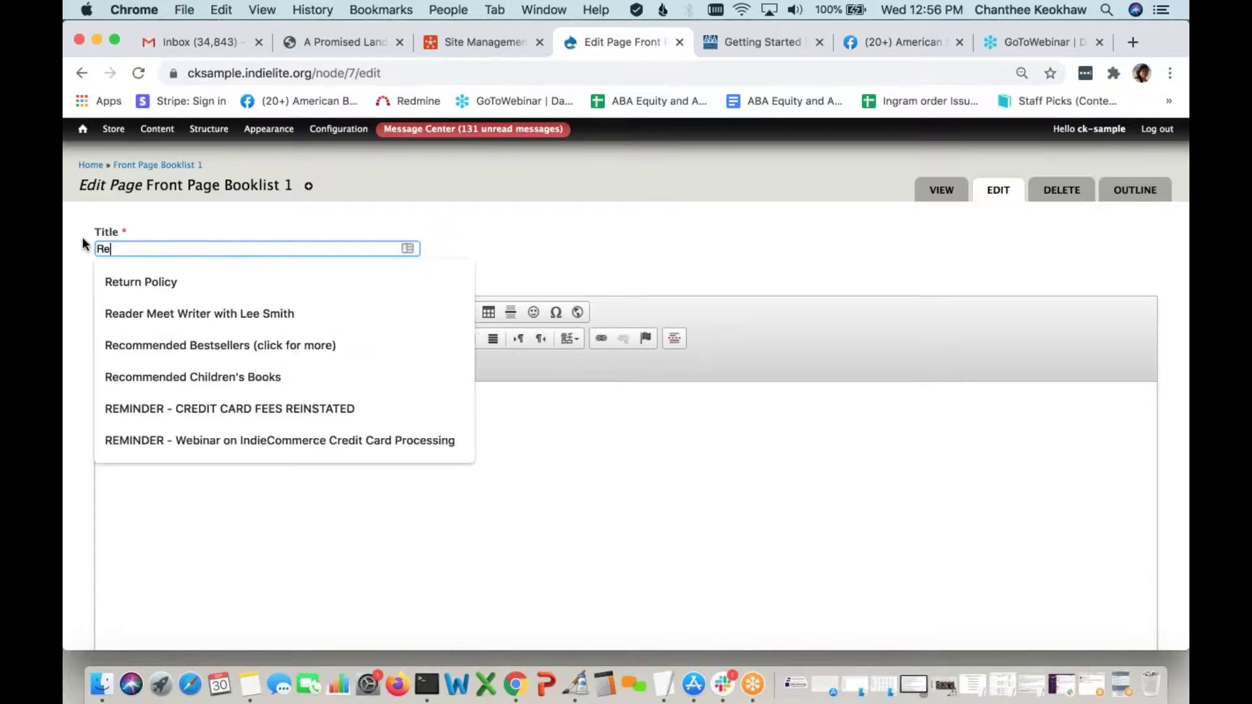
click(107, 377)
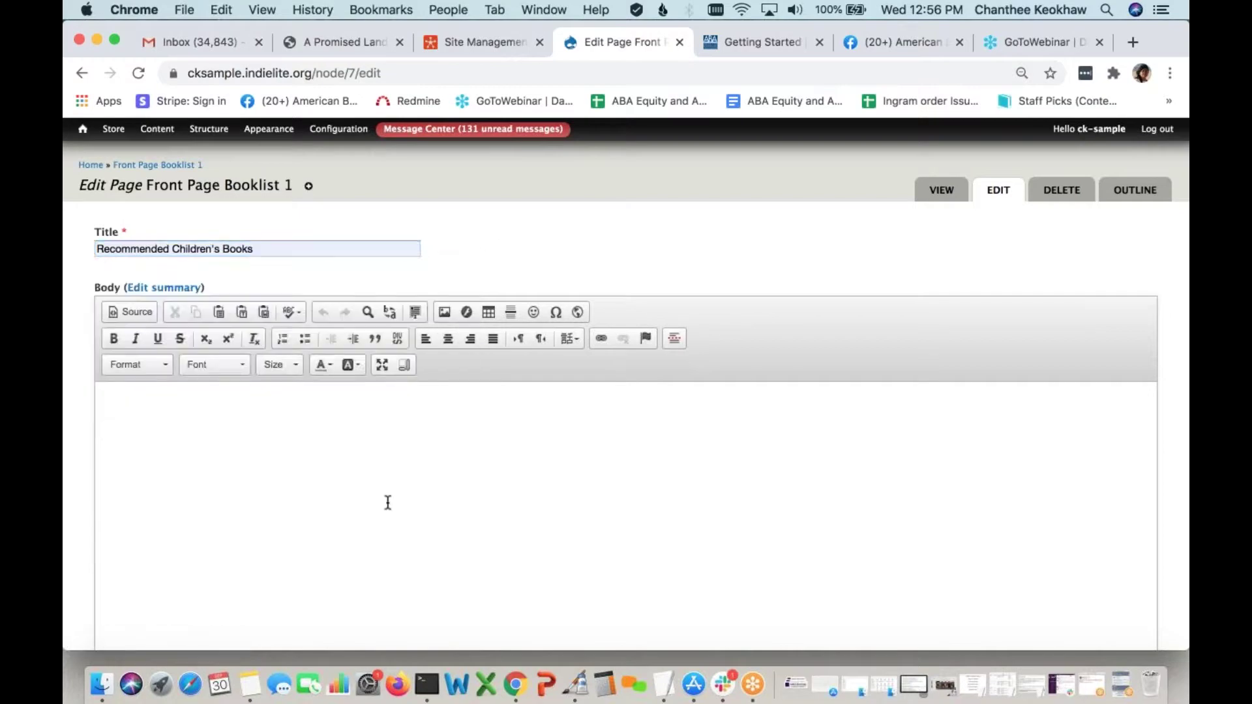
scroll(388, 502, down, 15)
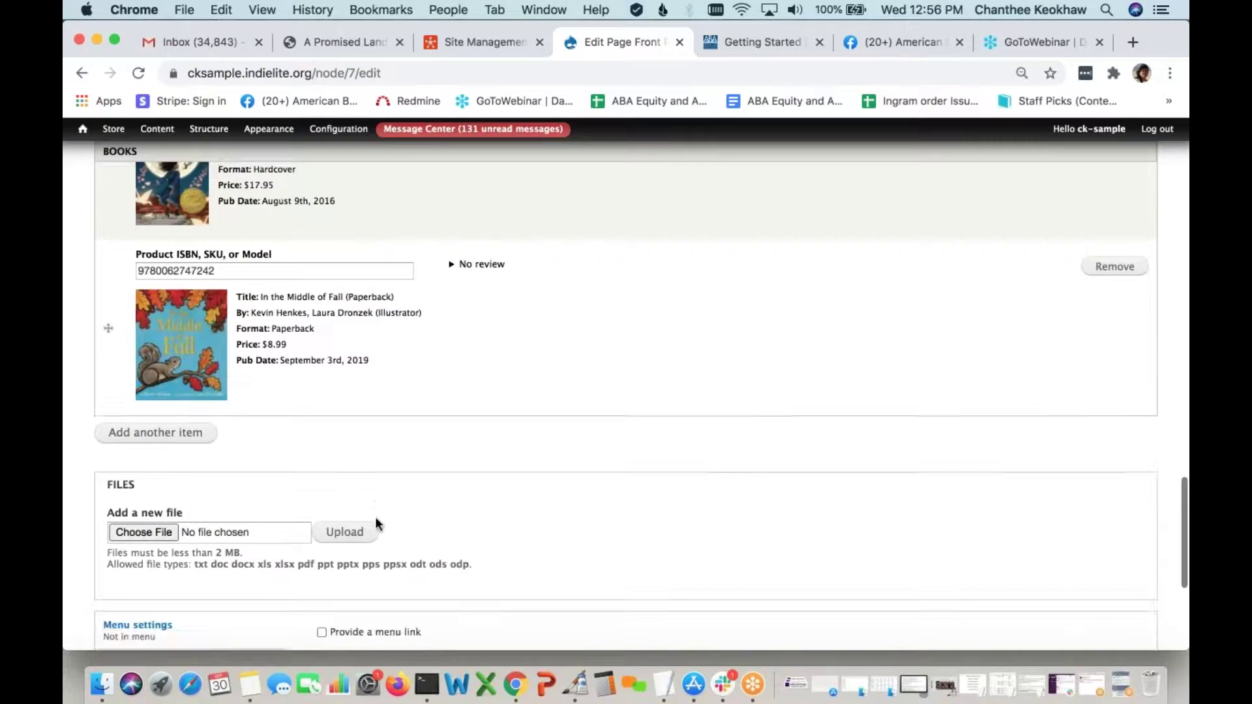
scroll(374, 517, down, 5)
click(120, 587)
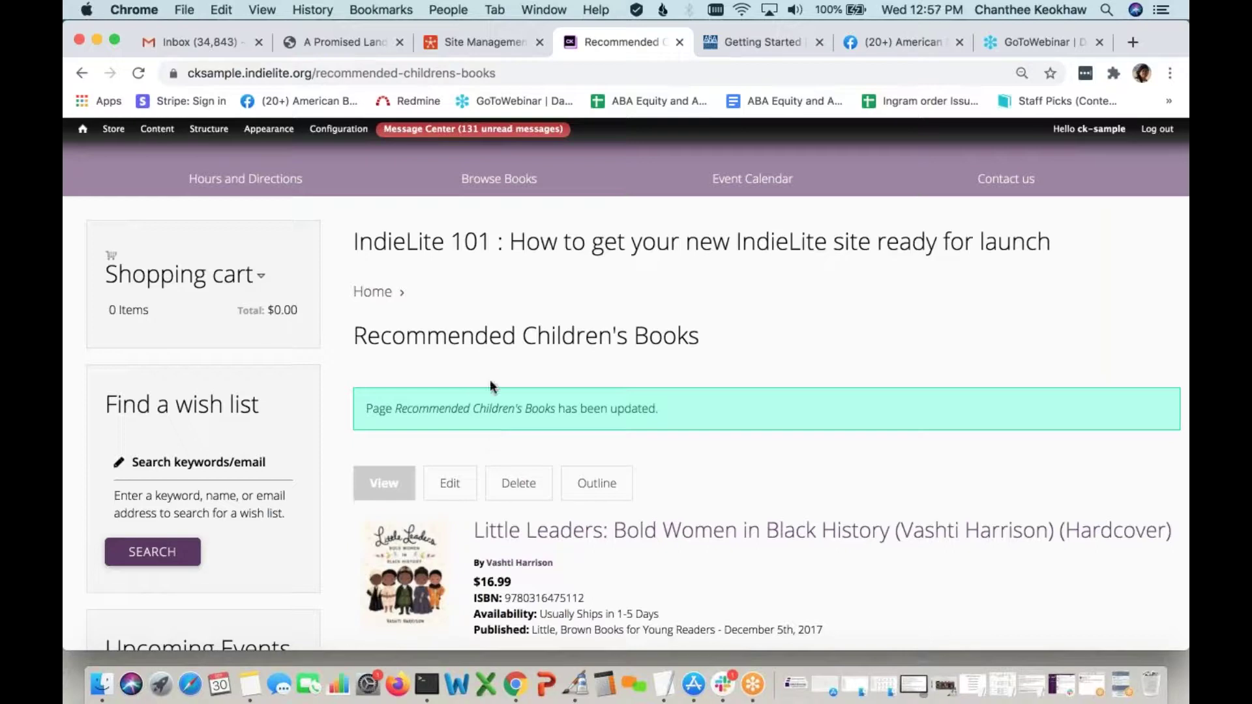
Copy the recommended-childrens-books path from the address bar and go to the home page
click(346, 73)
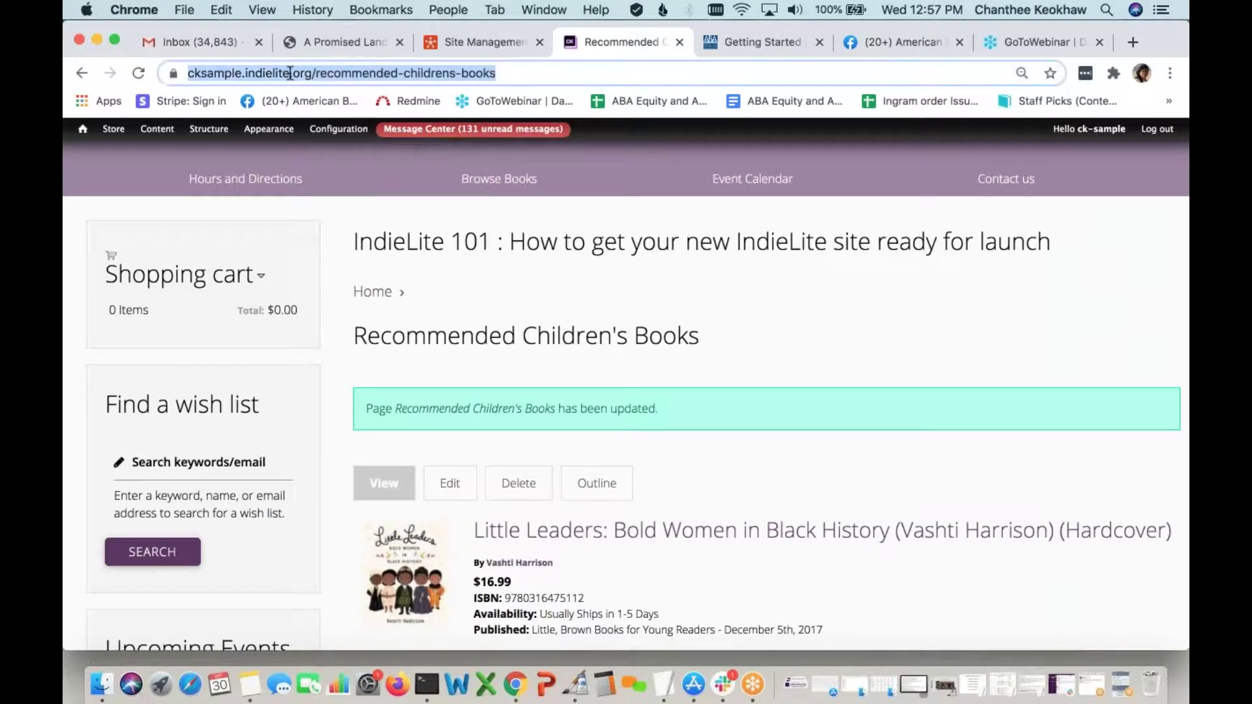
click(194, 73)
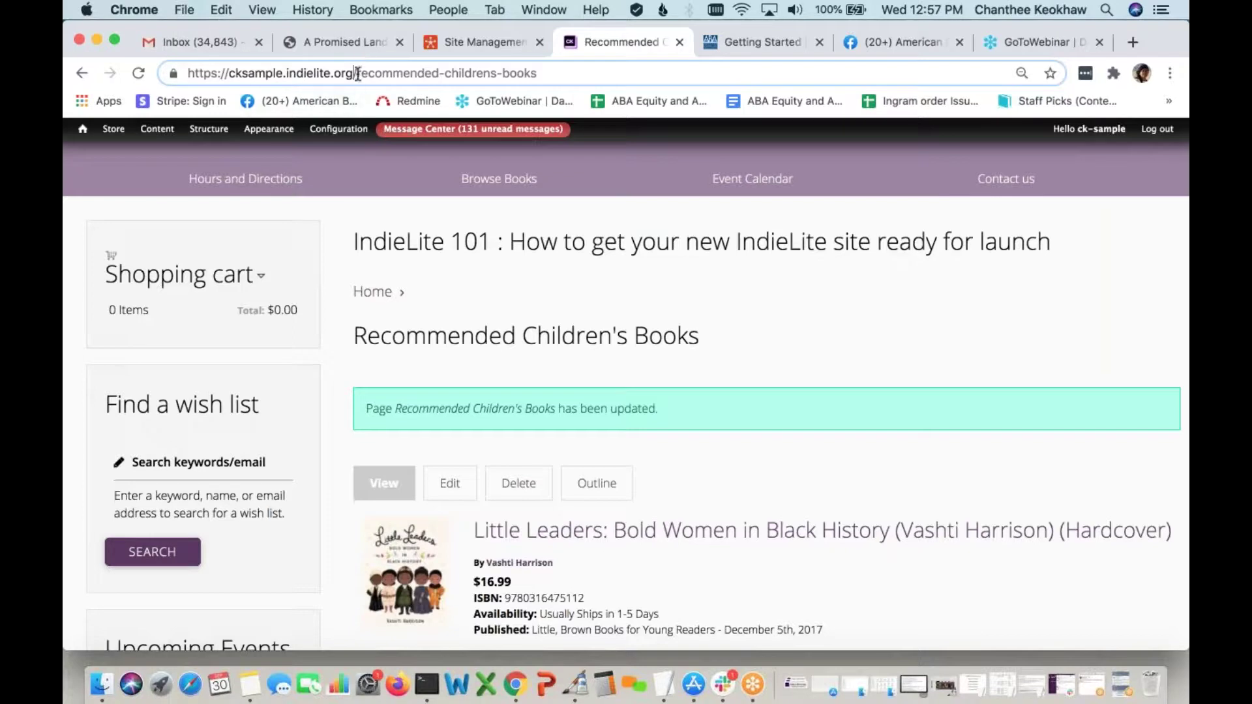
drag(358, 73, 550, 72)
key(super+c)
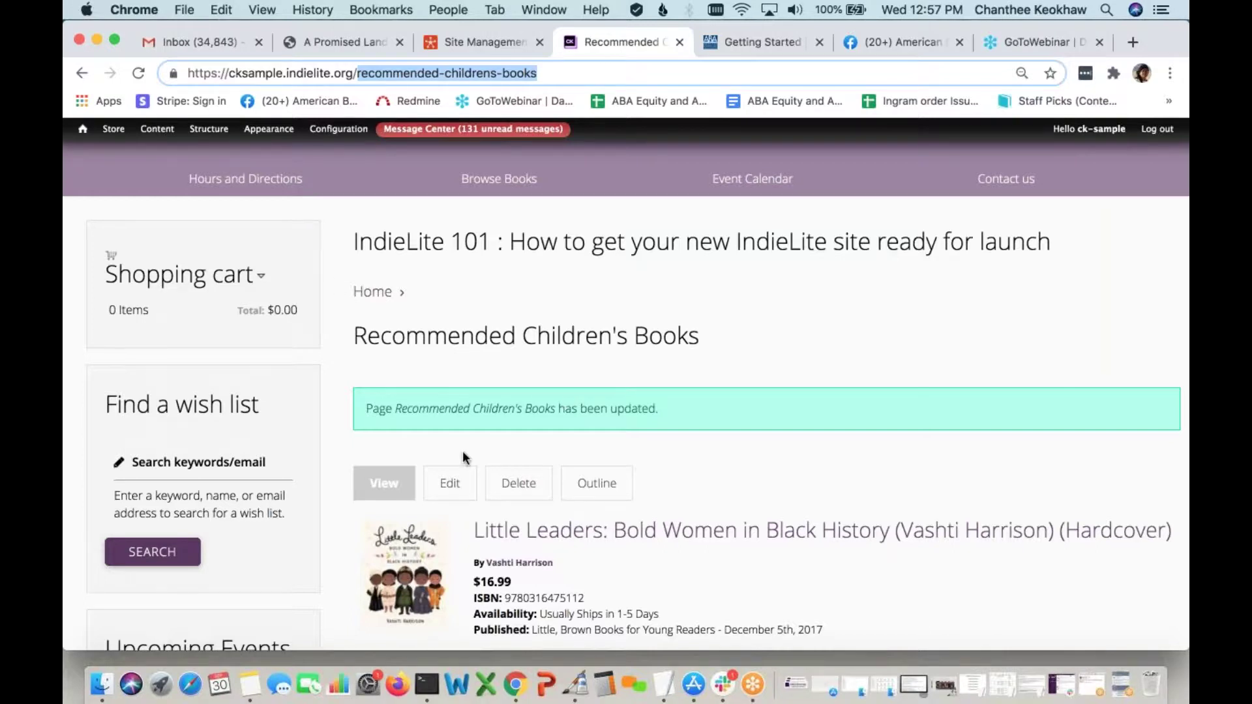
key(Return)
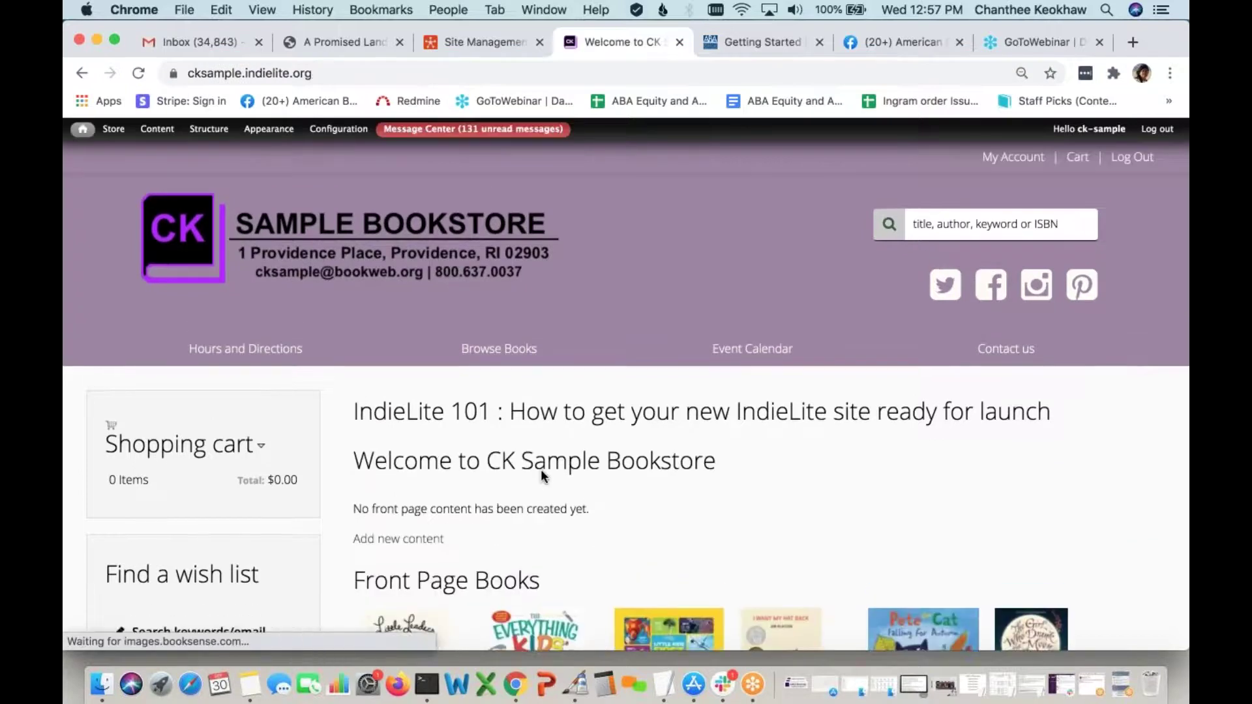
Open the Configure block settings for the home page's Front Page Books block
scroll(541, 468, down, 3)
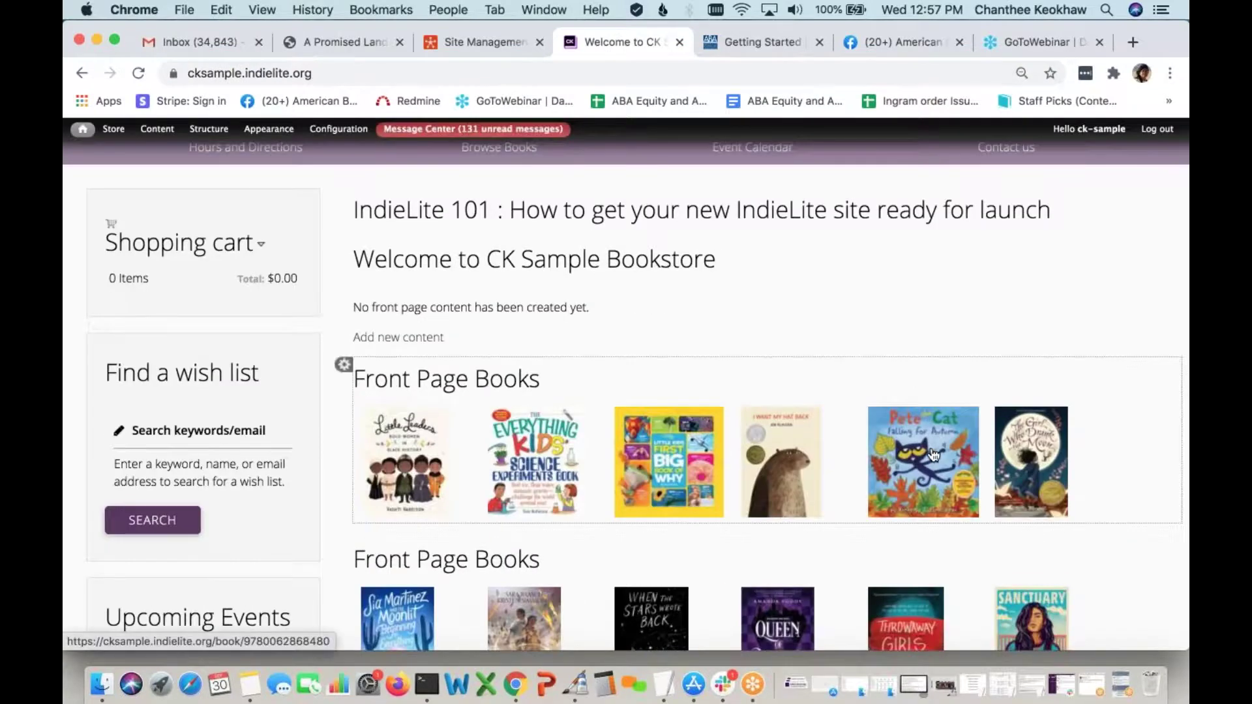
scroll(934, 455, down, 1)
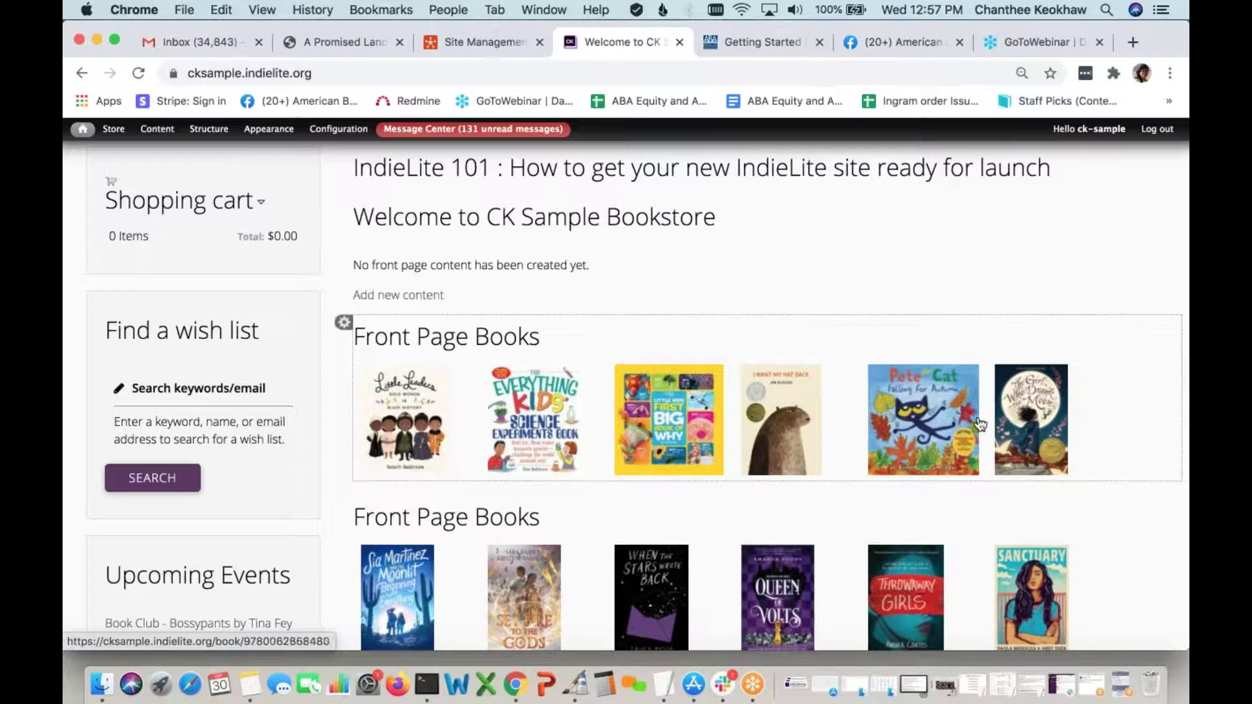
drag(547, 339, 367, 337)
click(465, 342)
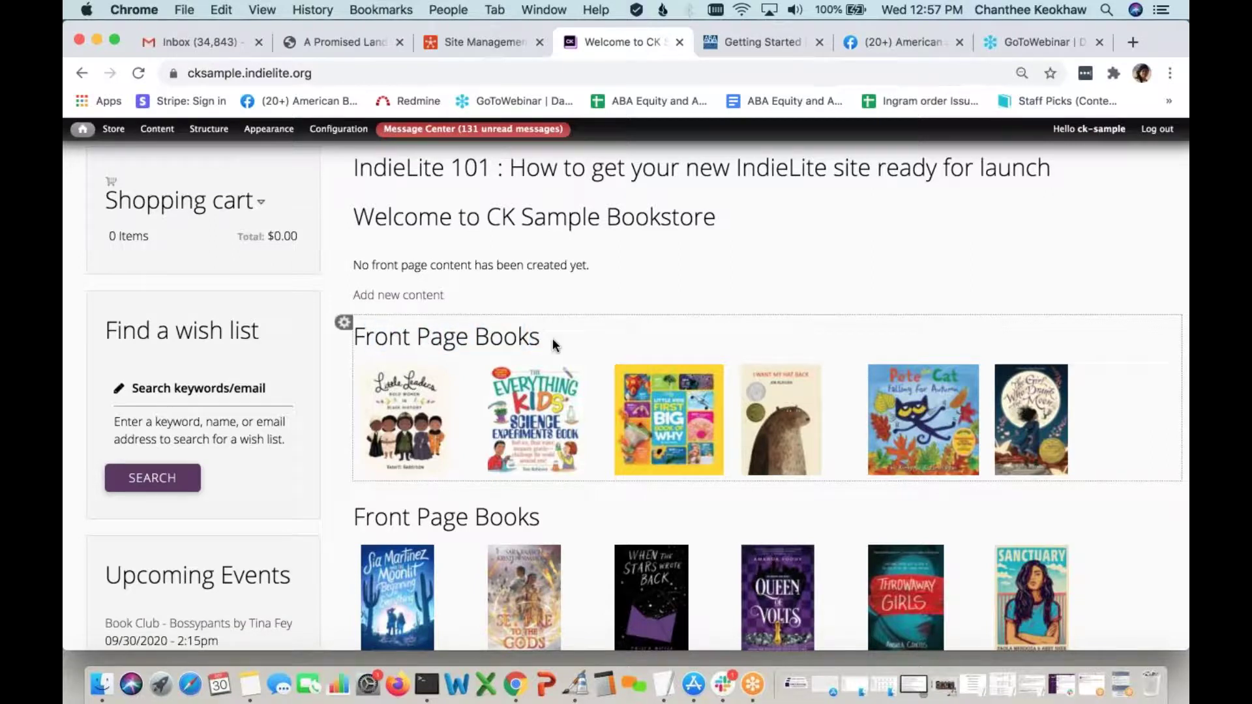
drag(548, 339, 356, 338)
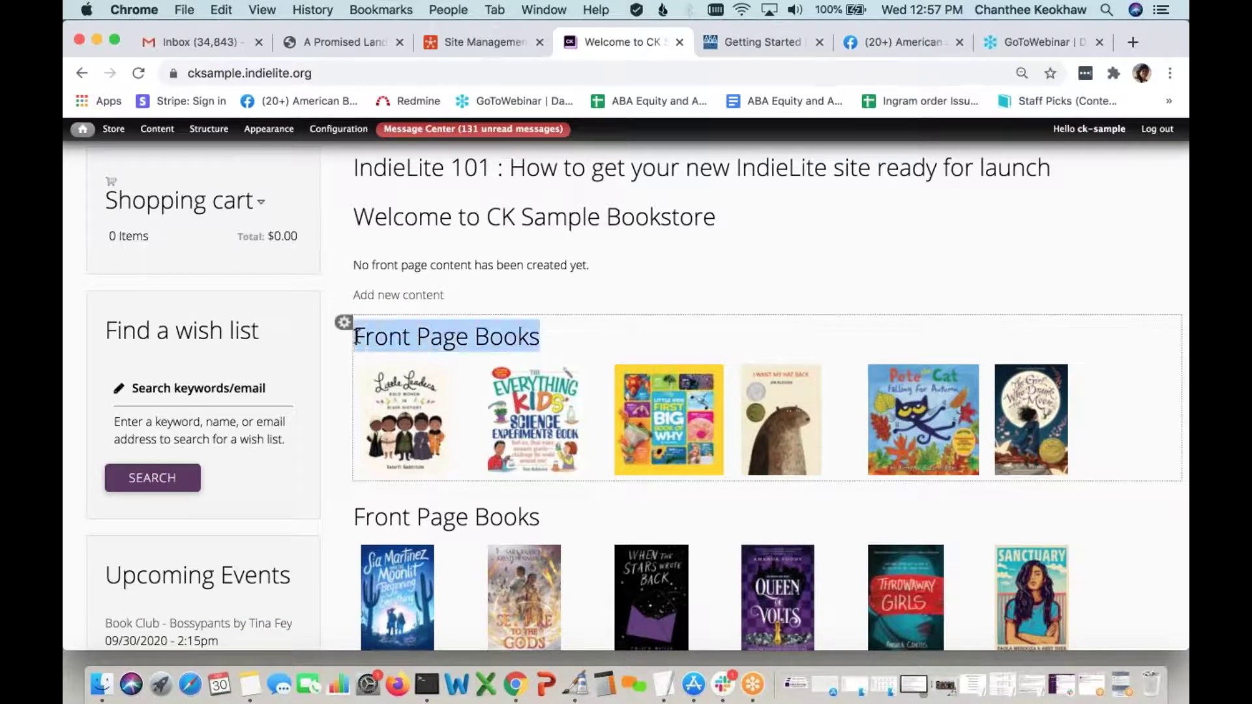
click(473, 346)
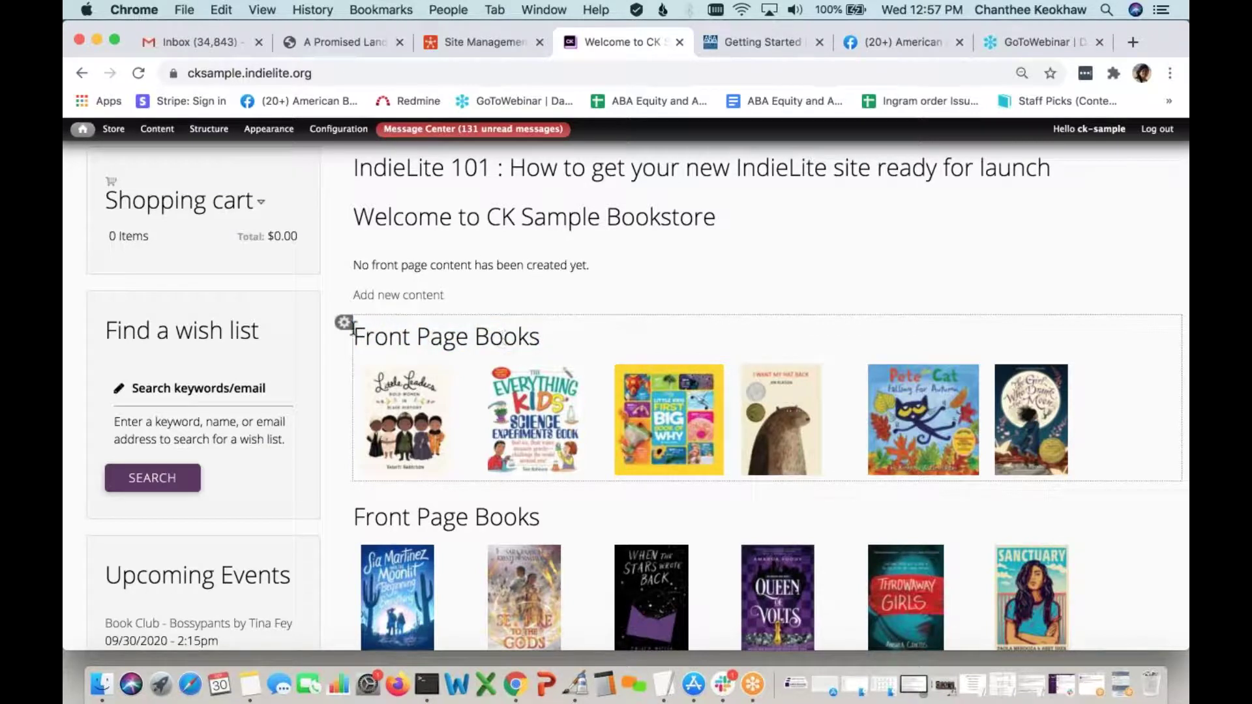
click(344, 323)
click(335, 332)
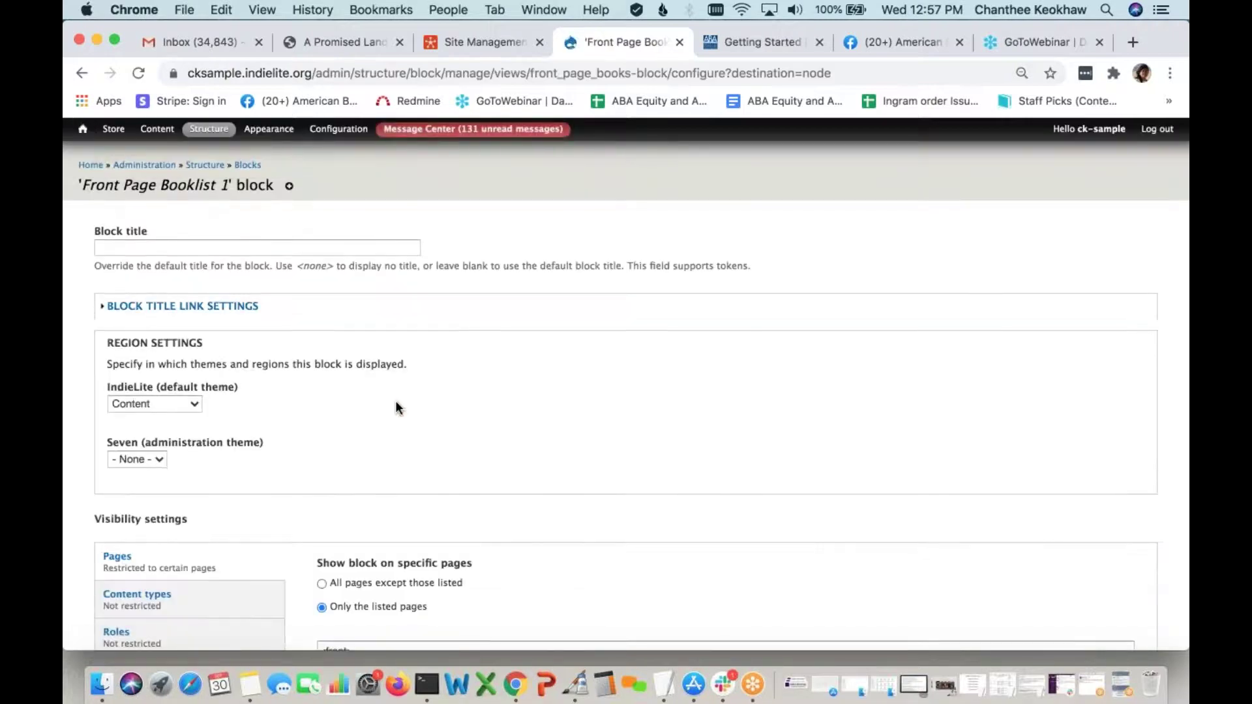
Title the block 'Recommended Children's Books (Click for more)'
click(257, 246)
text(Recommended Children's Books)
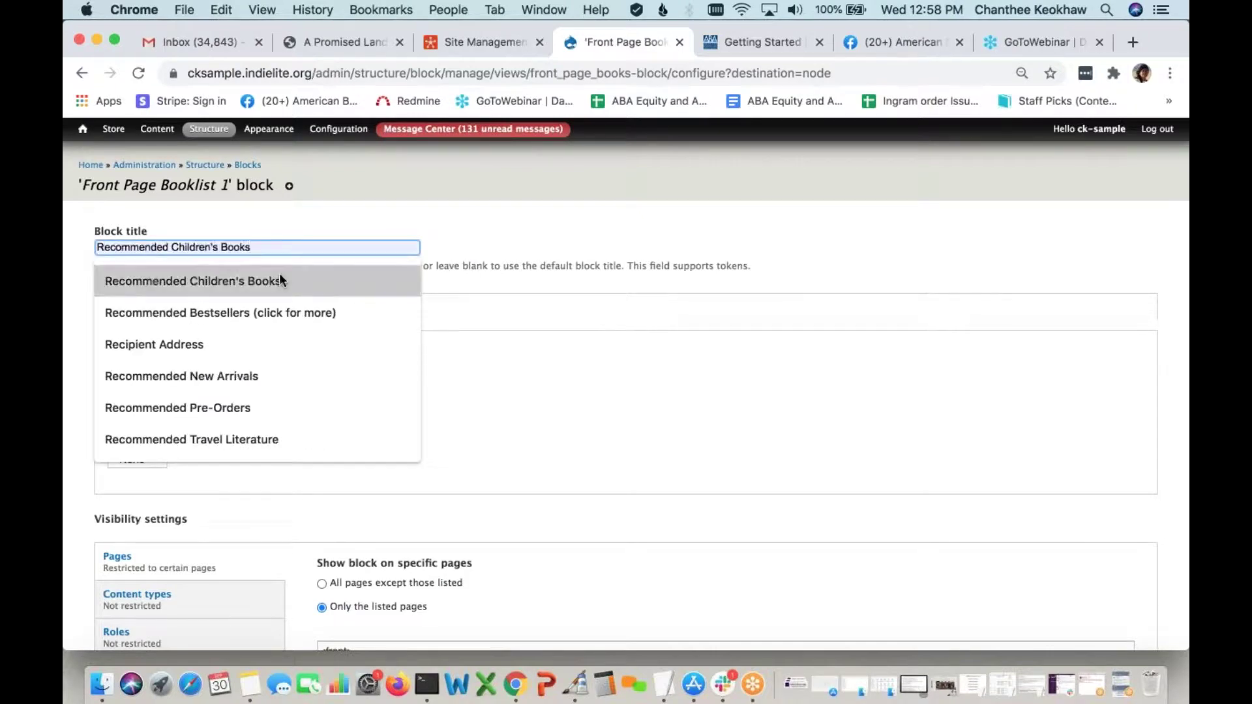
click(280, 274)
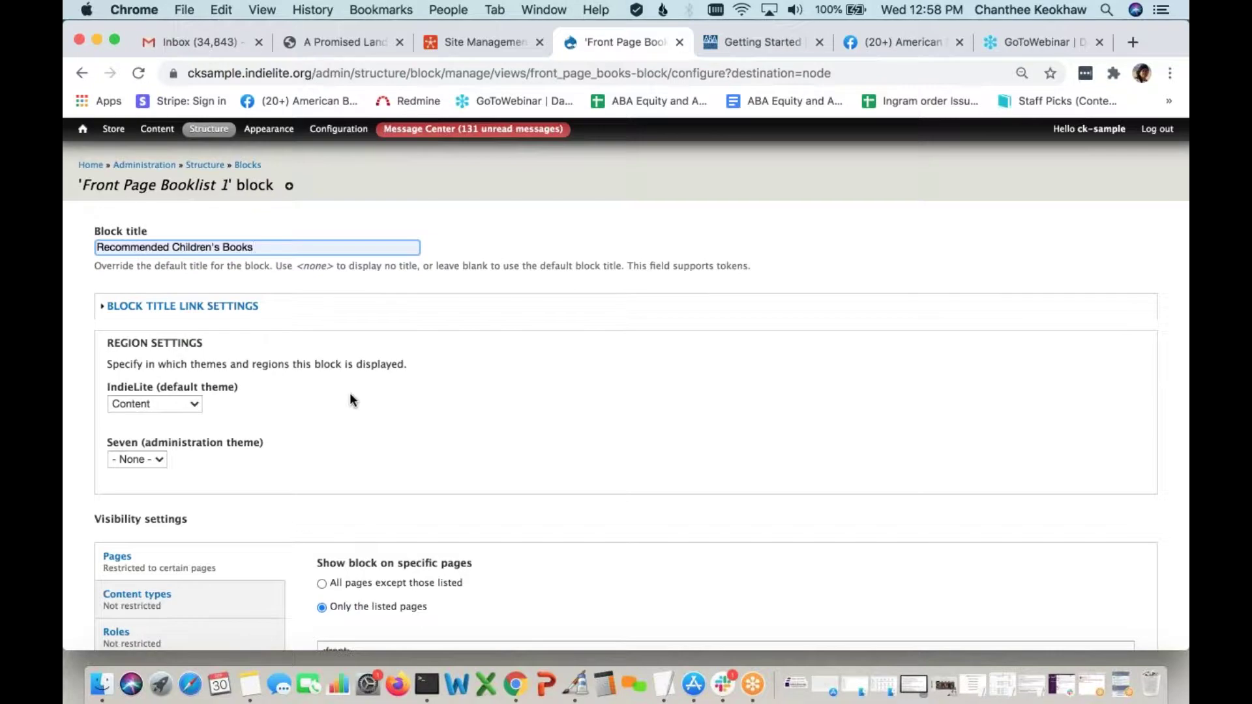
text(()
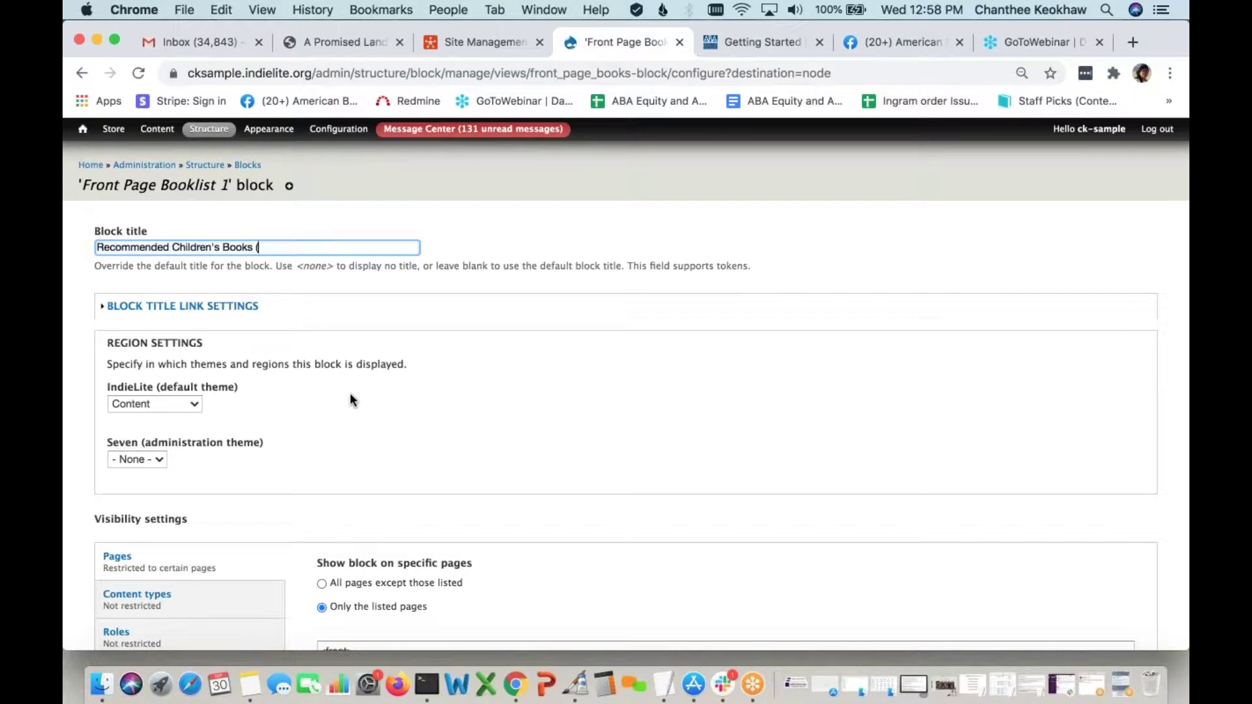
text(Click for more))
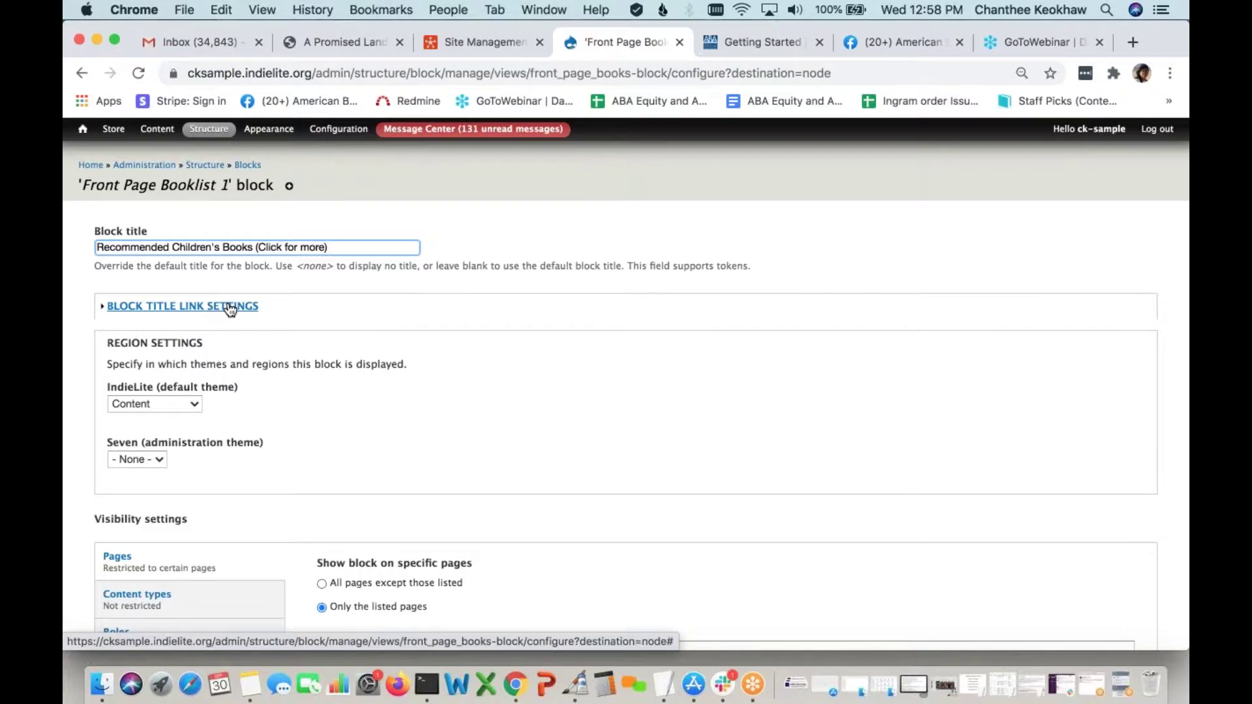
Link the block title to recommended-childrens-books and save the block
click(229, 310)
scroll(232, 300, up, 3)
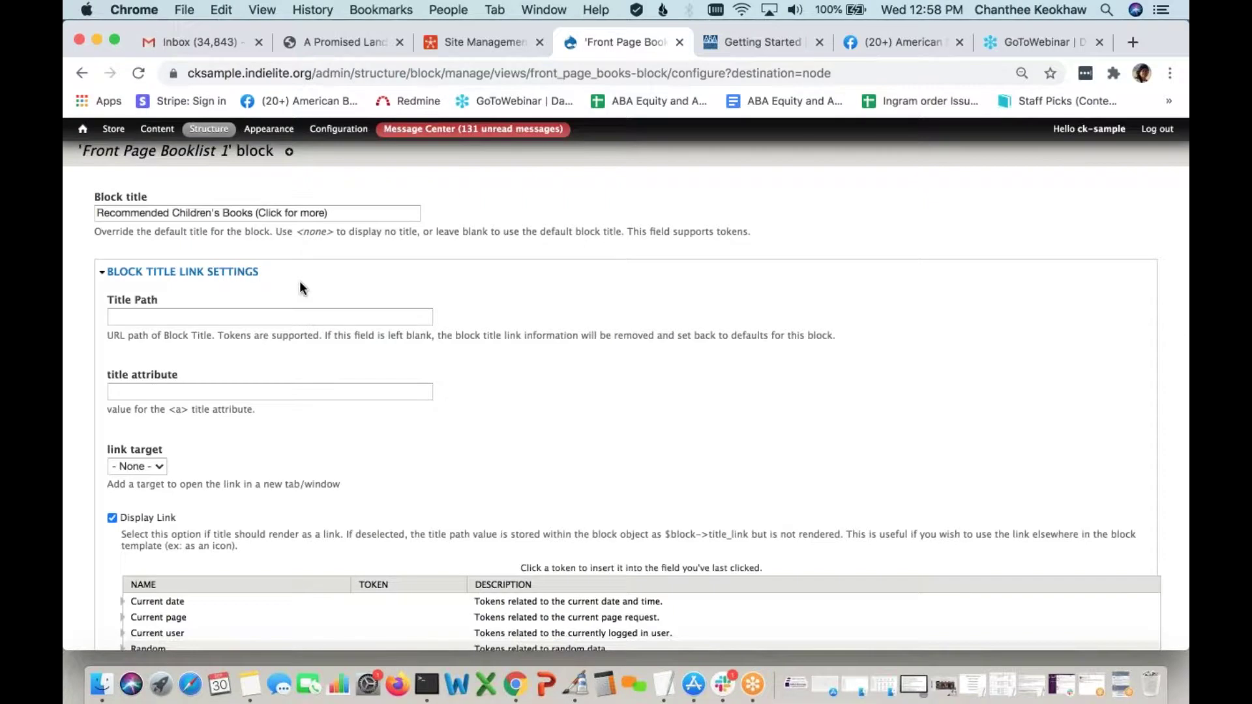
click(246, 314)
key(super+v)
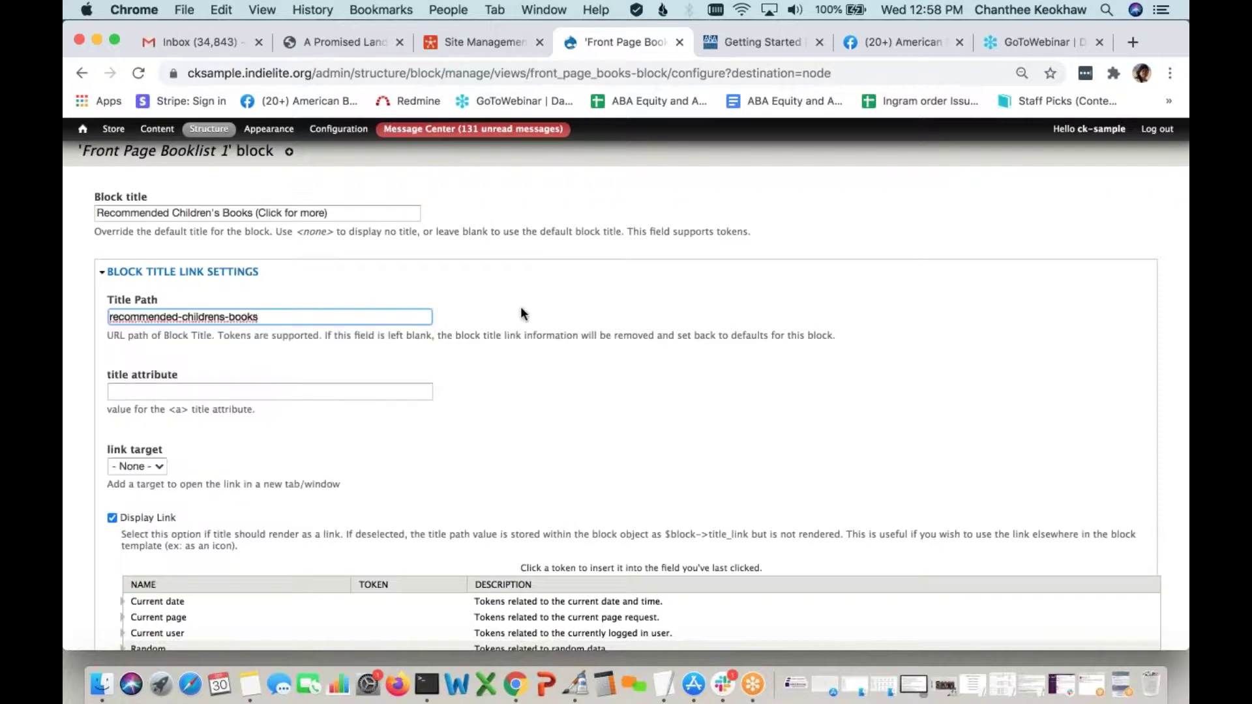
click(513, 396)
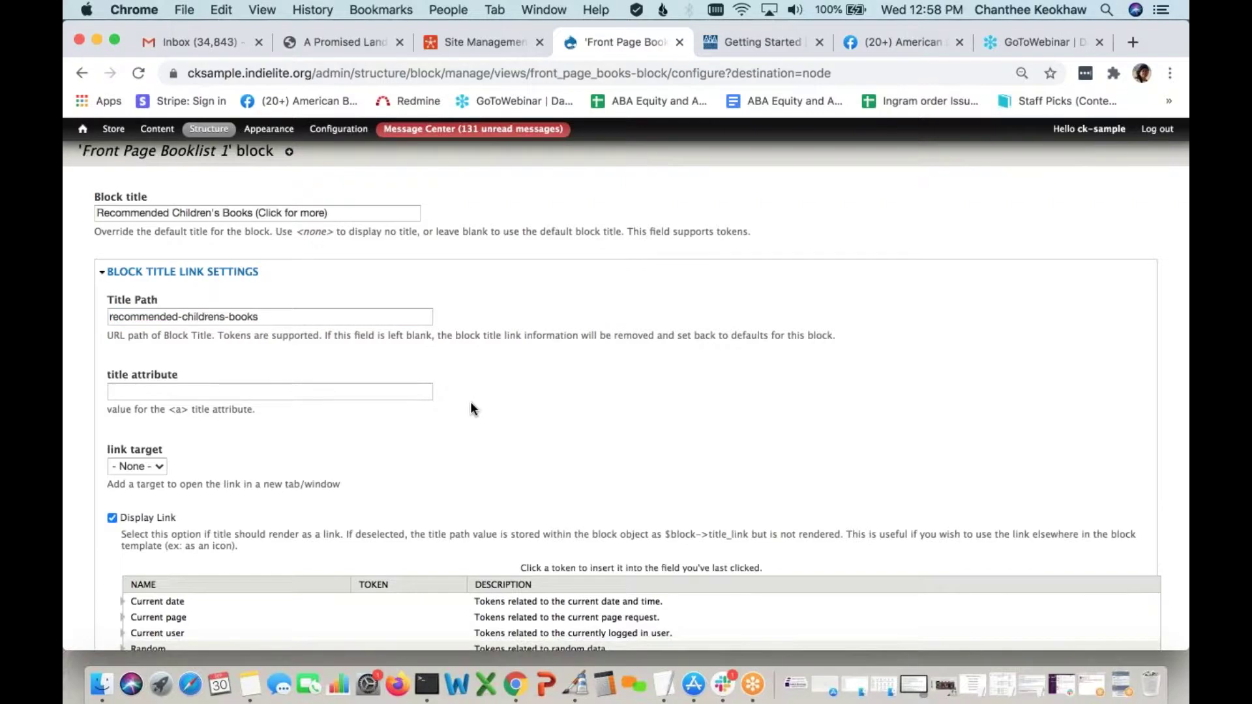
scroll(473, 409, down, 10)
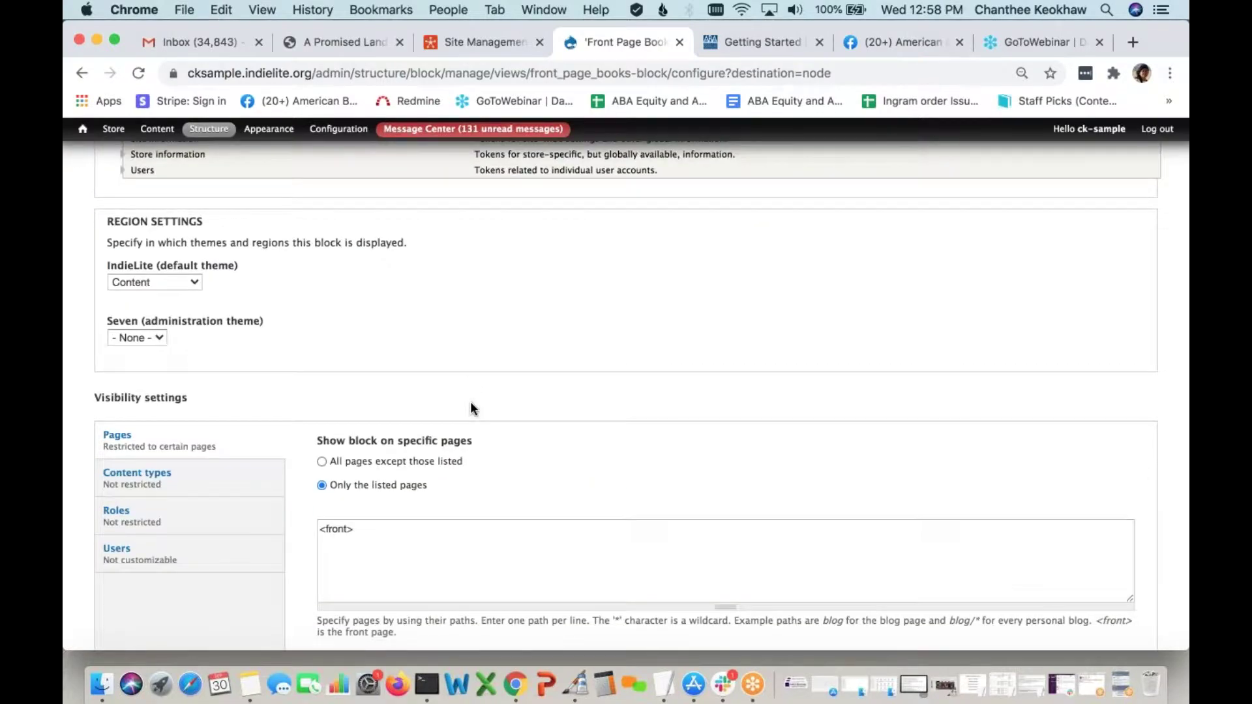
scroll(474, 409, down, 2)
click(138, 588)
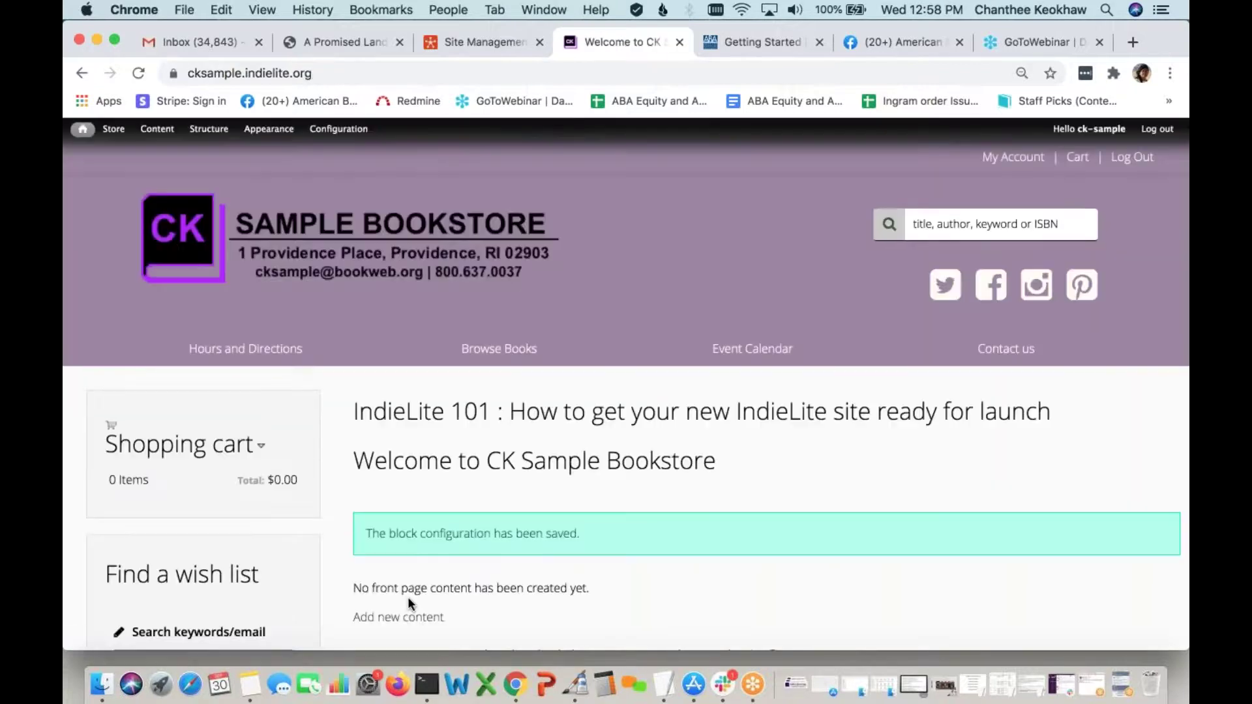
Follow the Recommended Children's Books heading to check that its list page opens
scroll(460, 568, down, 5)
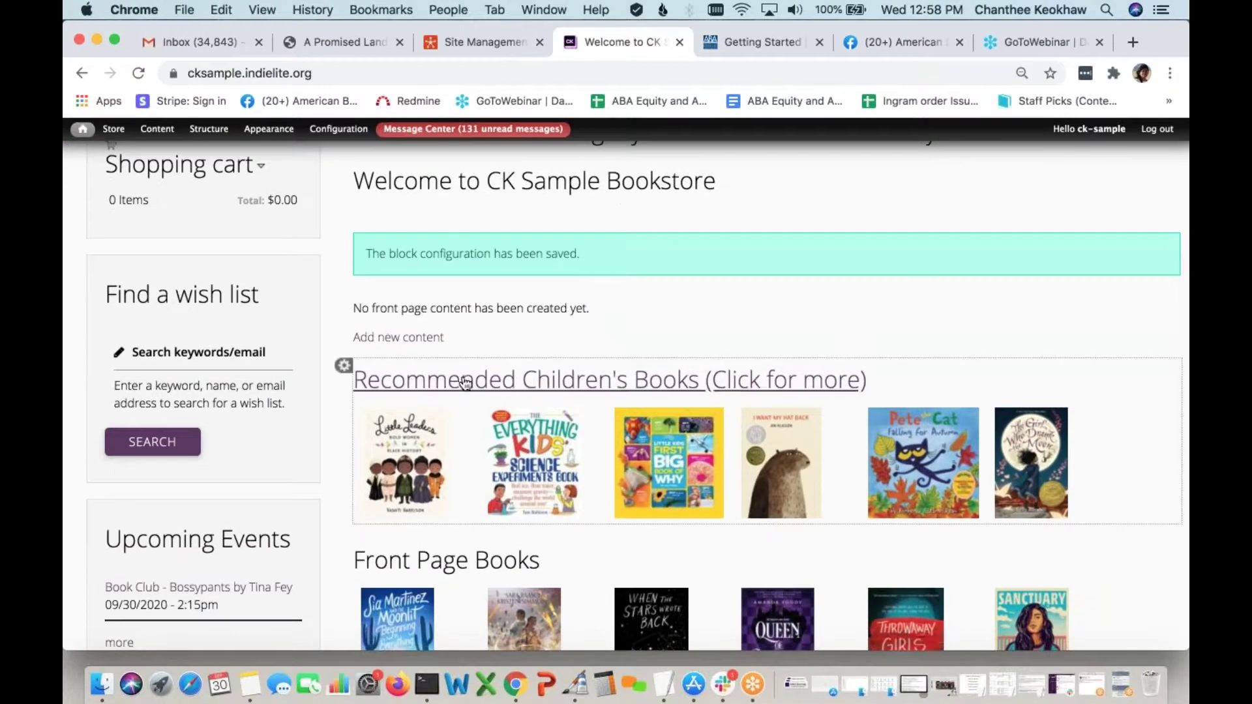
scroll(463, 477, down, 1)
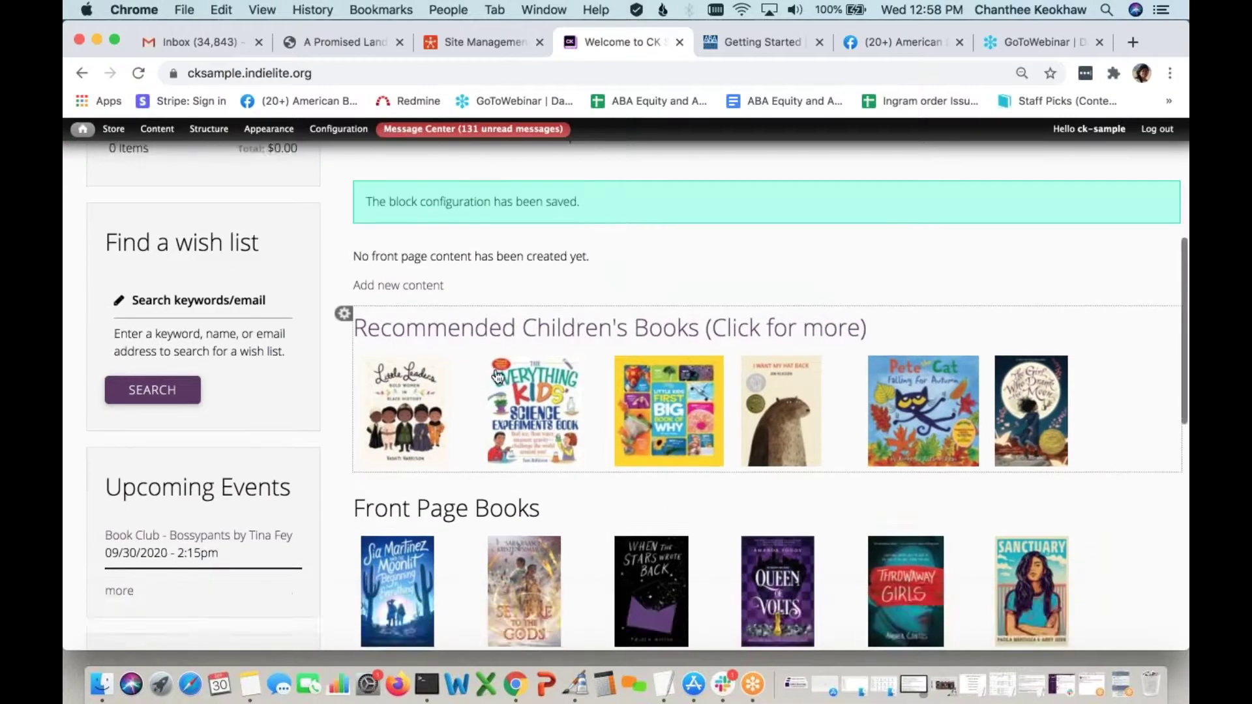
click(498, 330)
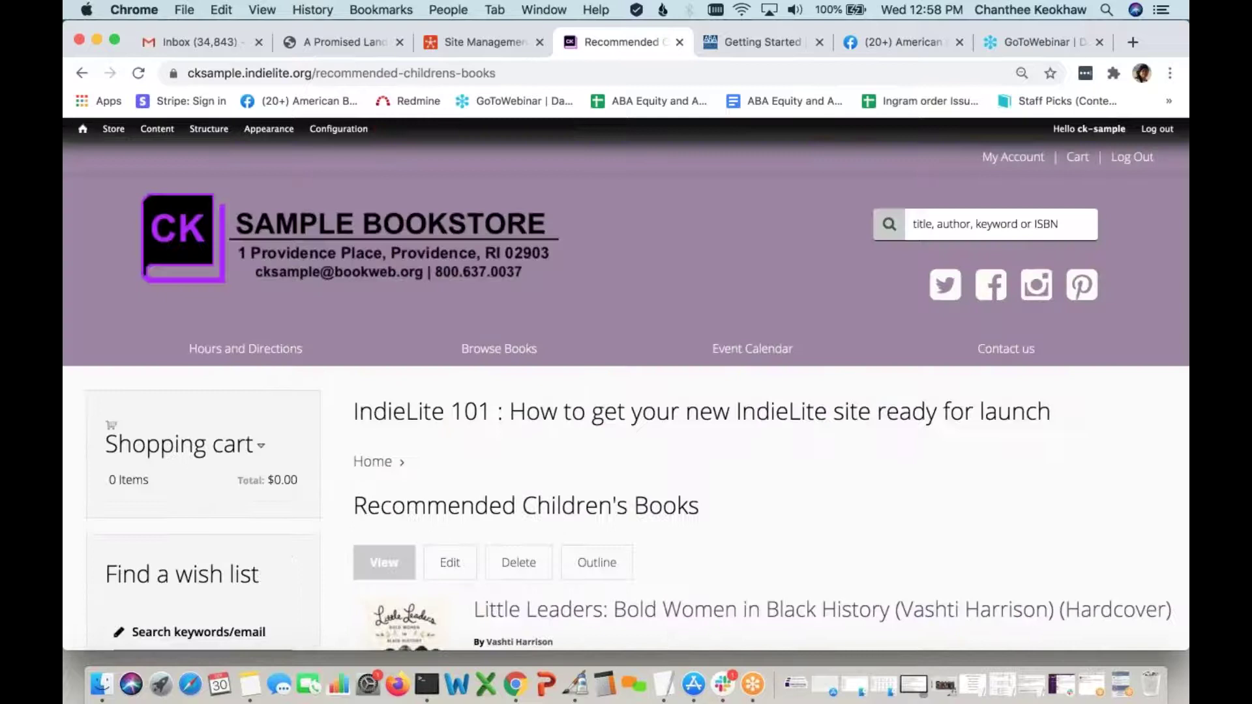
scroll(537, 410, down, 2)
scroll(653, 499, down, 15)
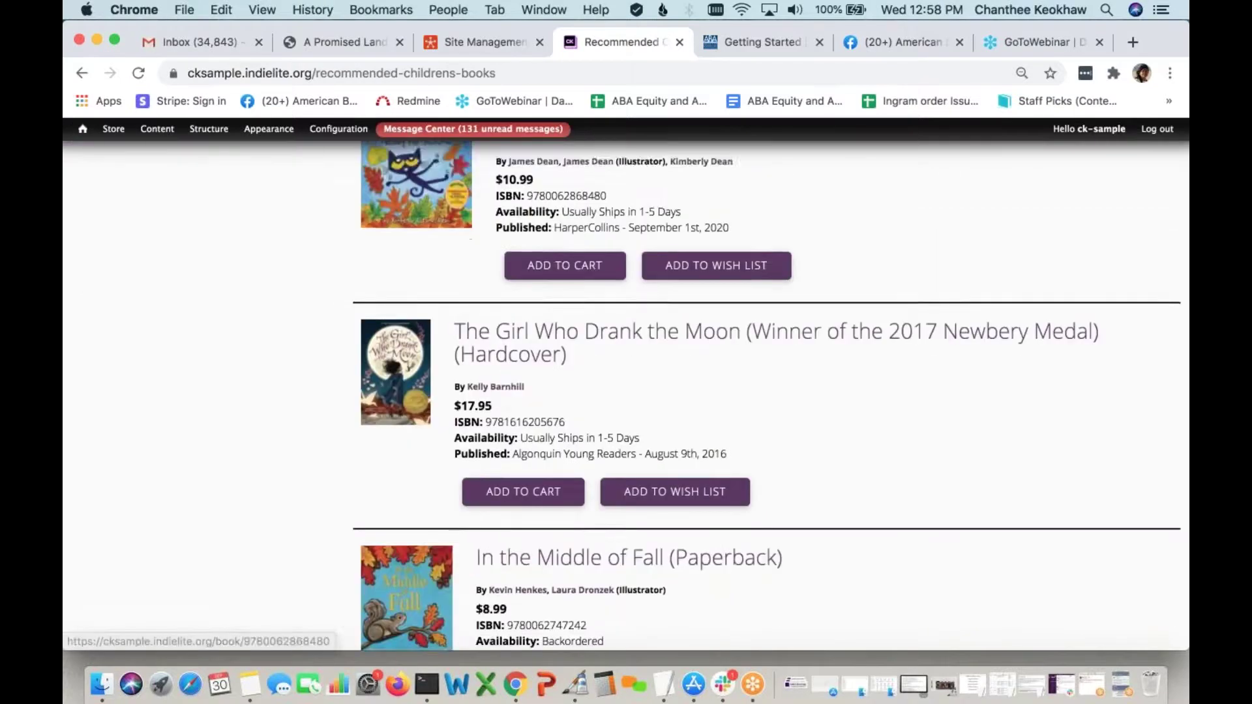
scroll(652, 499, up, 6)
scroll(652, 499, up, 10)
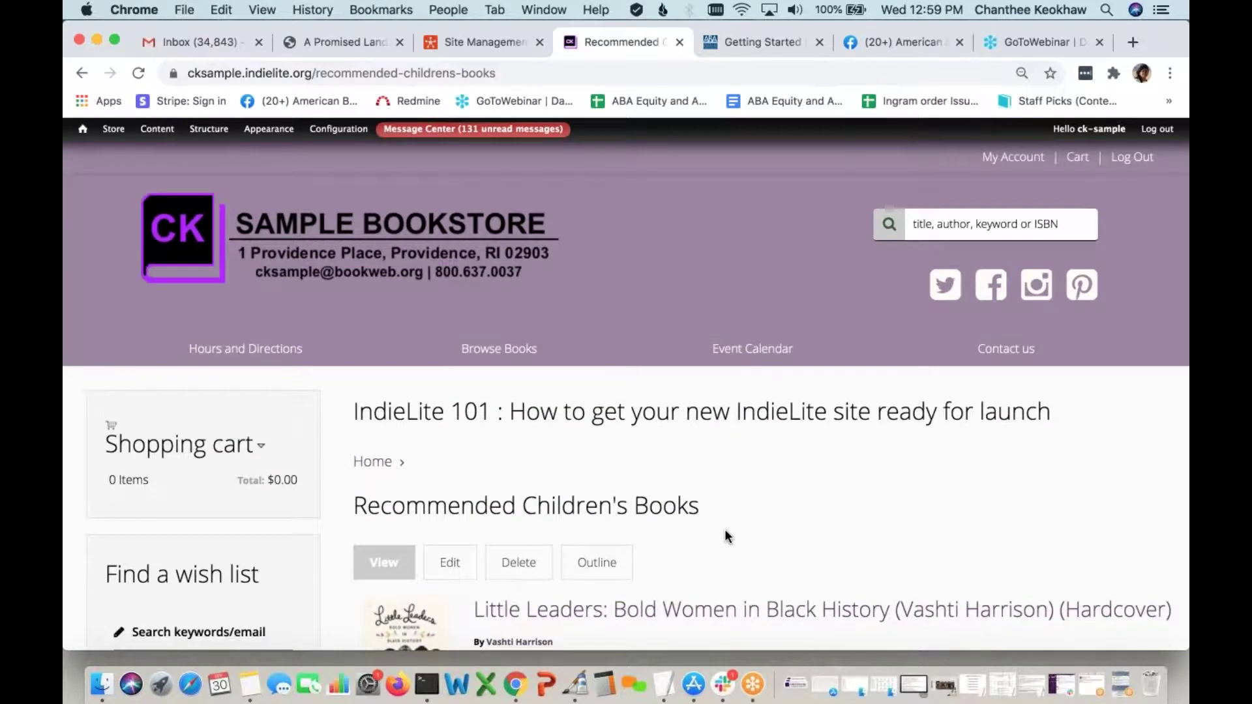
Return to the store home page and open the Front Page Booklist 2 block configuration
click(365, 462)
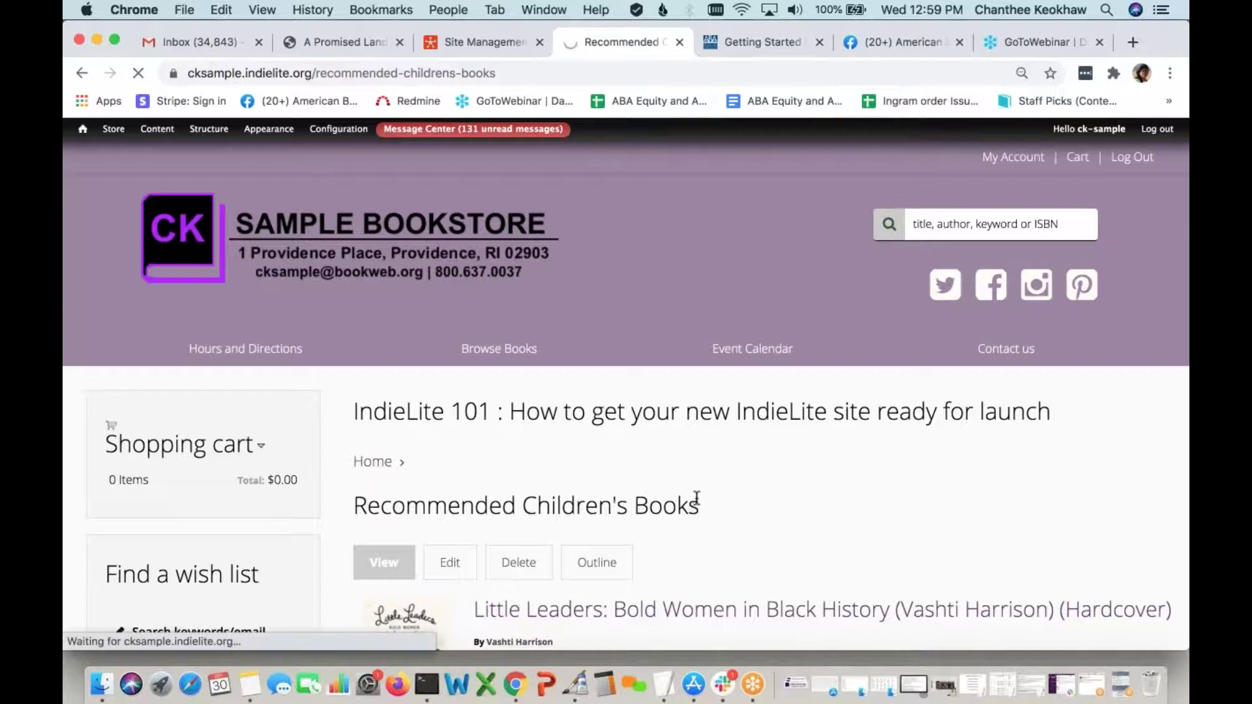
scroll(660, 477, down, 10)
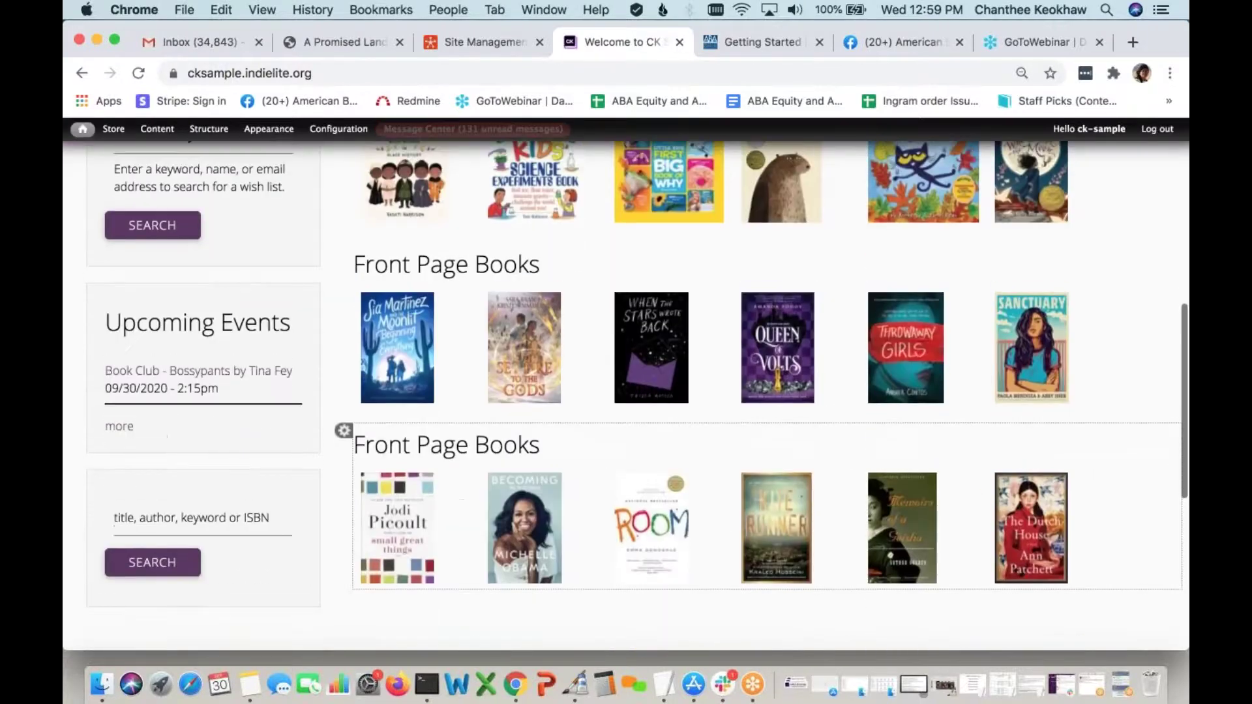
scroll(659, 476, up, 1)
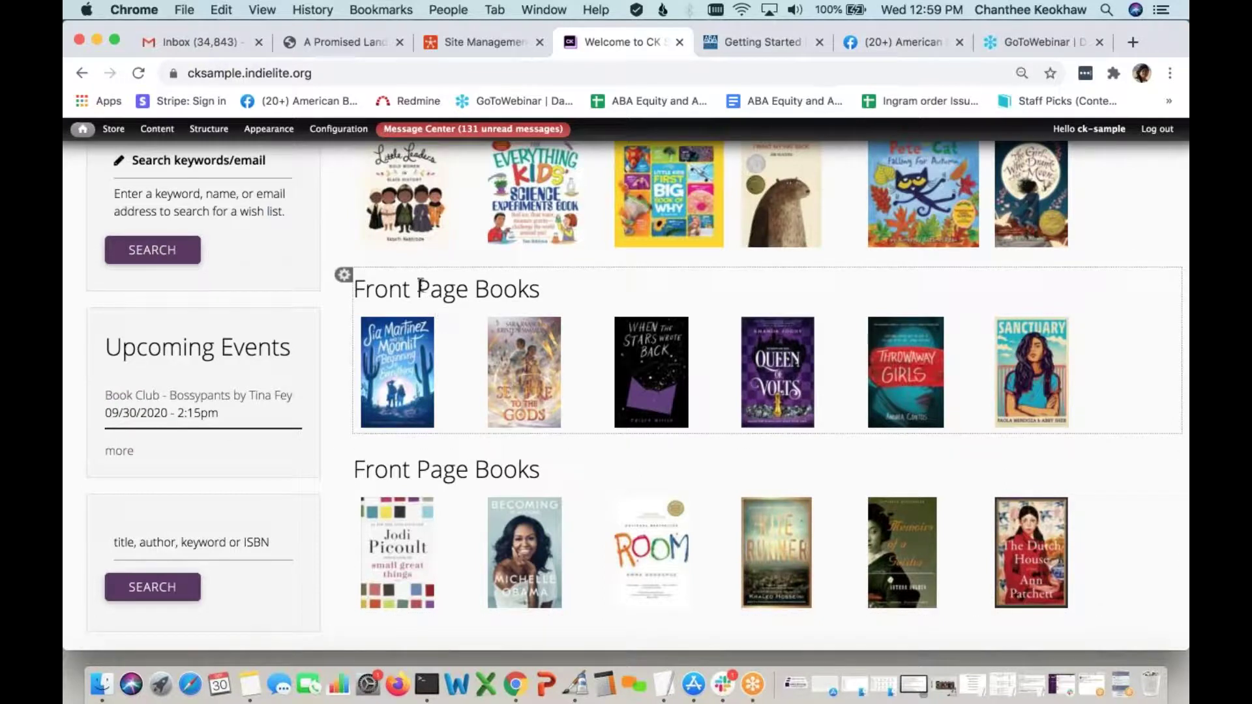
mouse_move(340, 287)
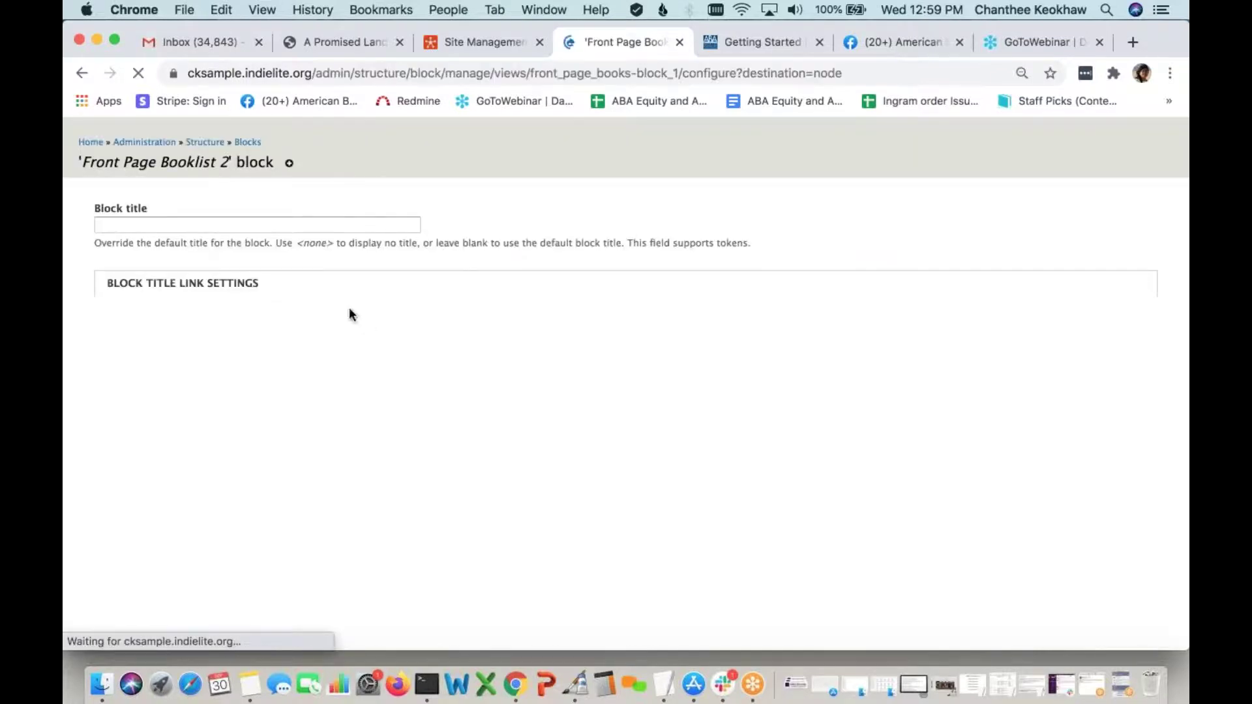
Title the second booklist block 'Recommended YA', fixing the typos, and save it
click(272, 248)
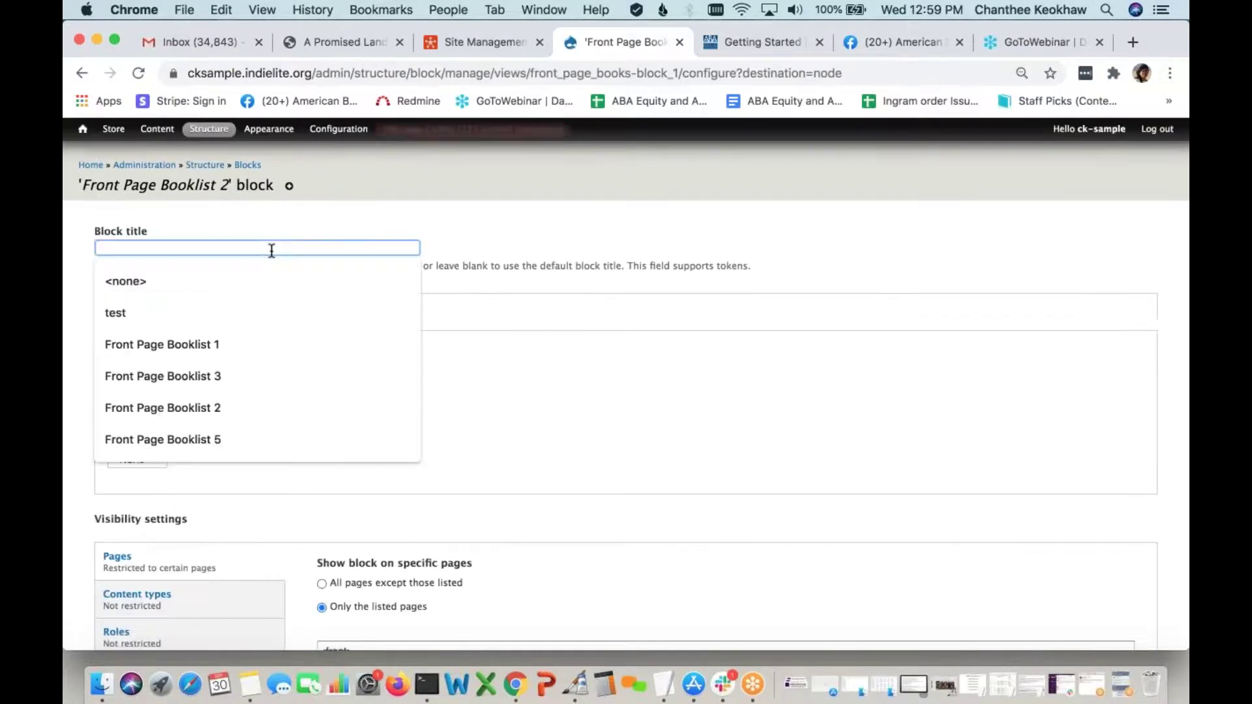
text(Rec)
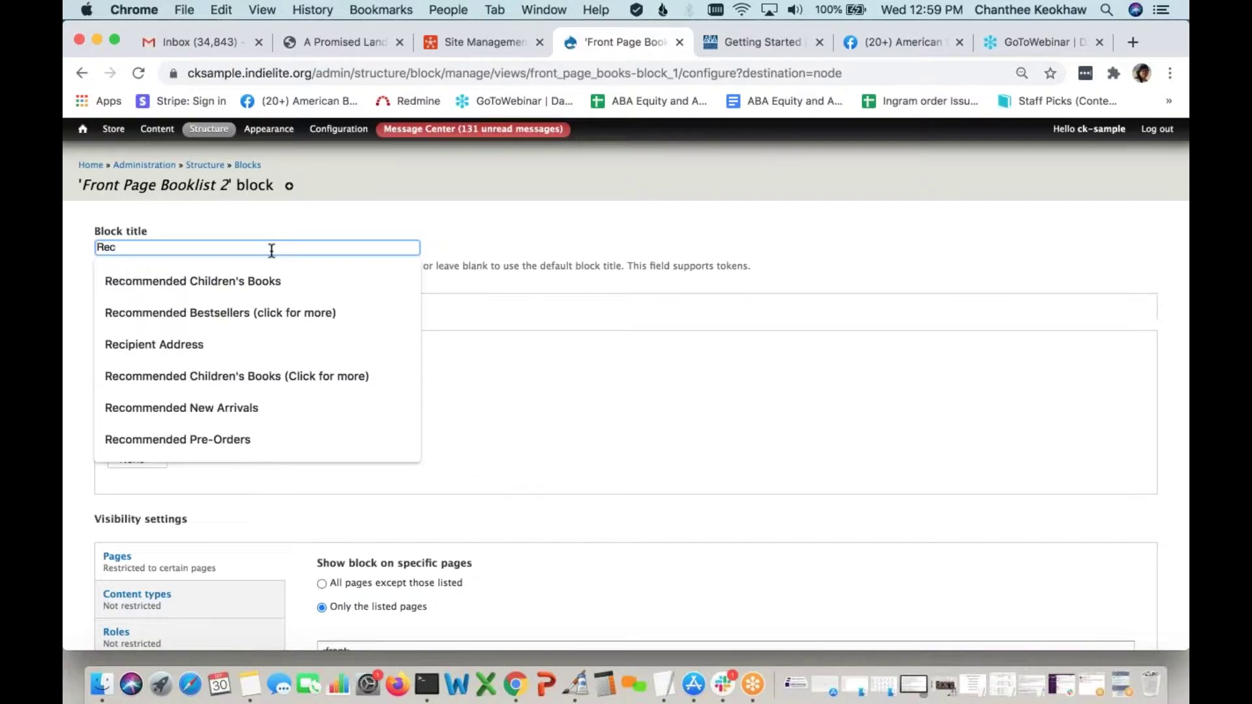
text(co)
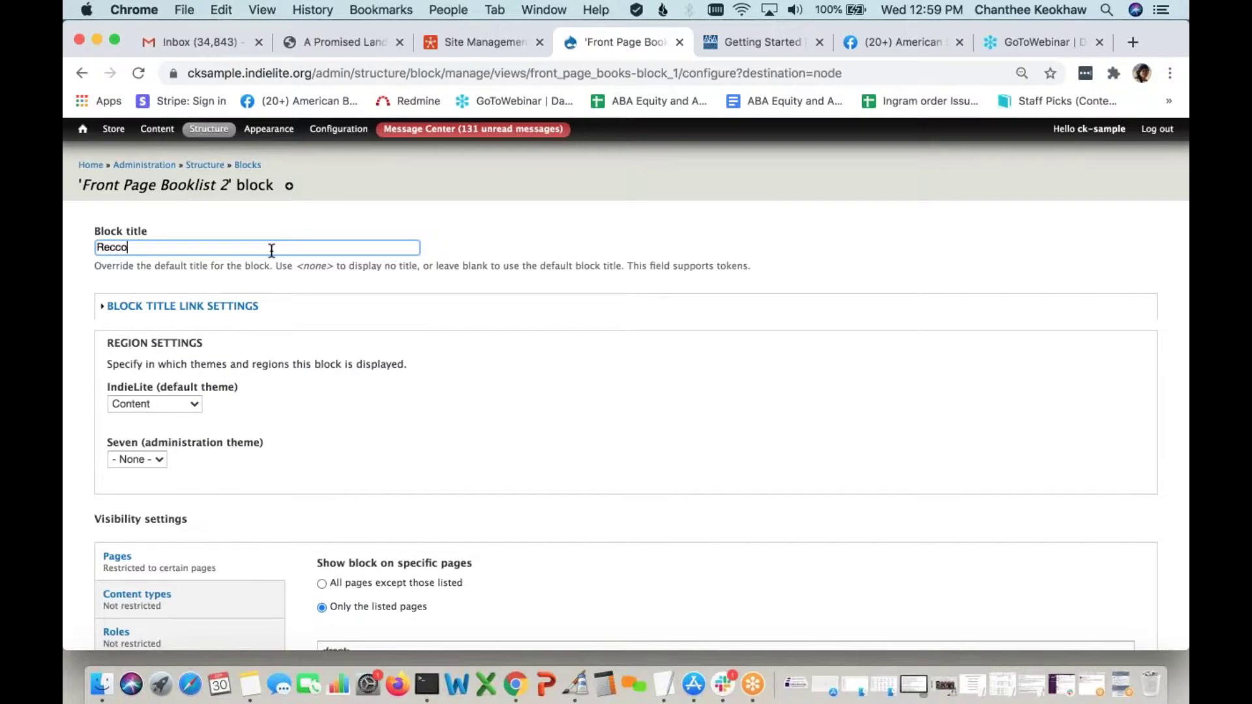
text(med)
key(BackSpace)
key(BackSpace)
text(ended YA)
click(121, 248)
key(BackSpace)
double_click(129, 248)
text(m)
scroll(295, 482, down, 5)
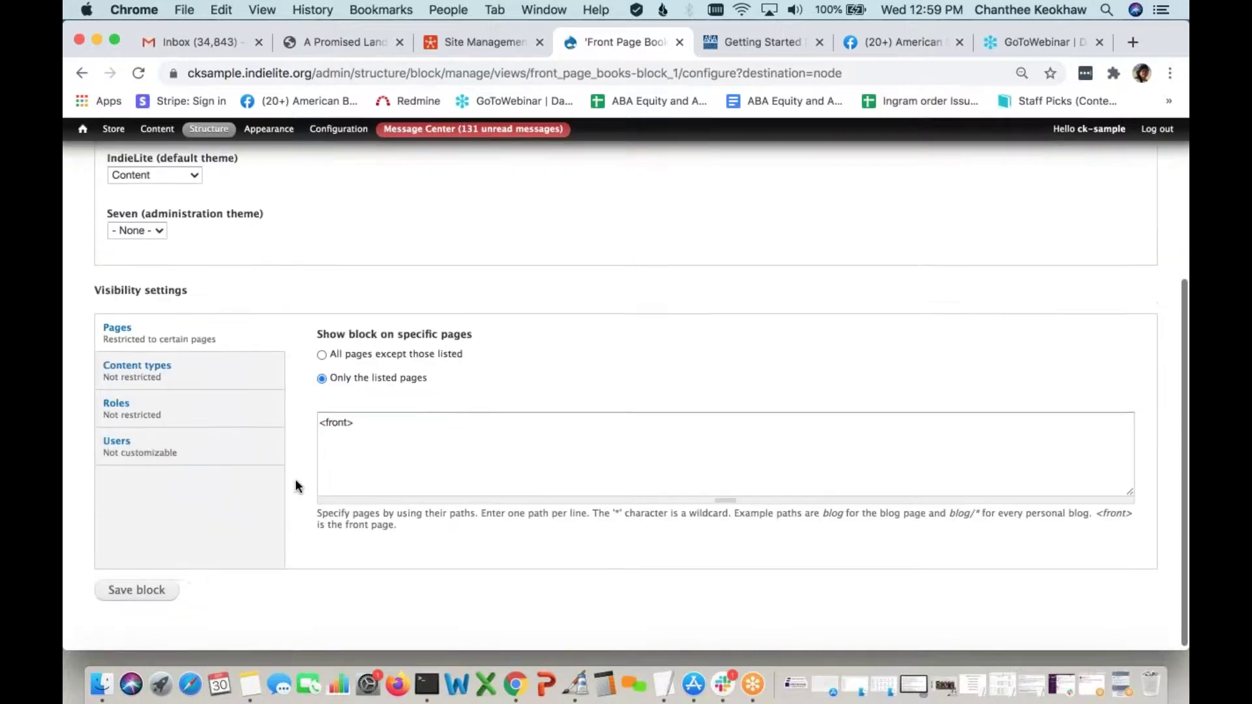
click(151, 588)
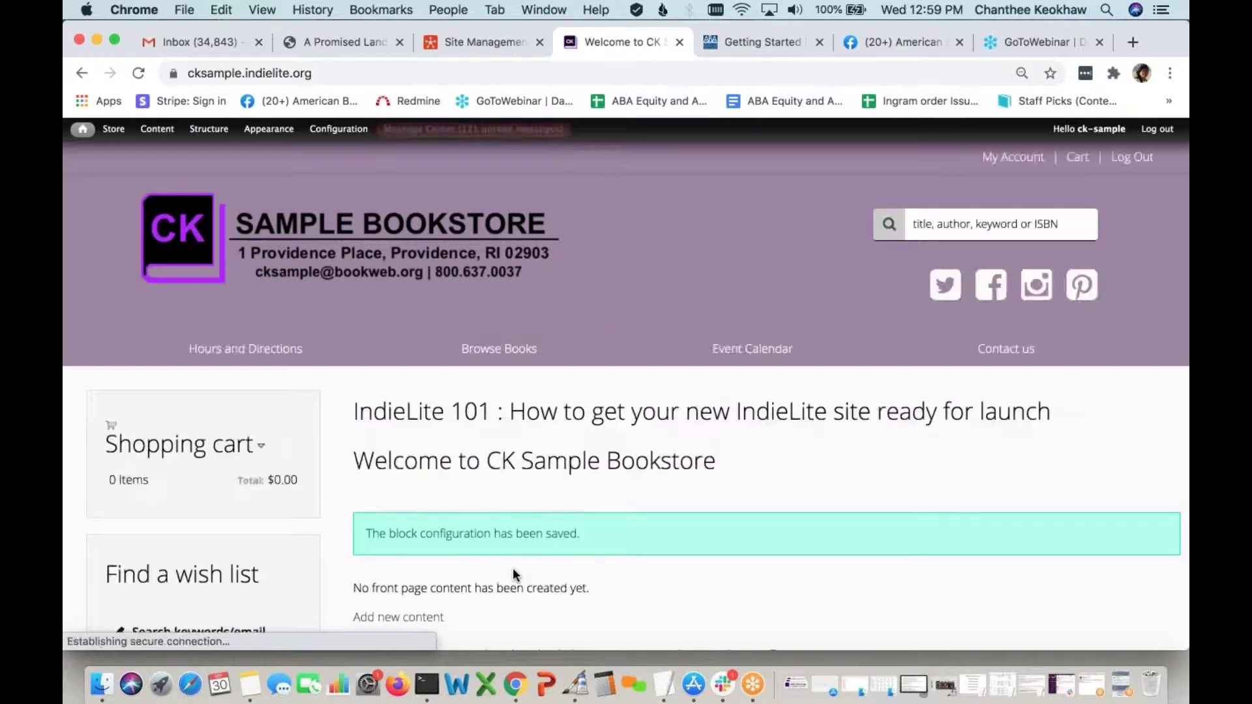
Open the Front Page Booklist 3 block's configuration from its gear menu
scroll(514, 570, down, 7)
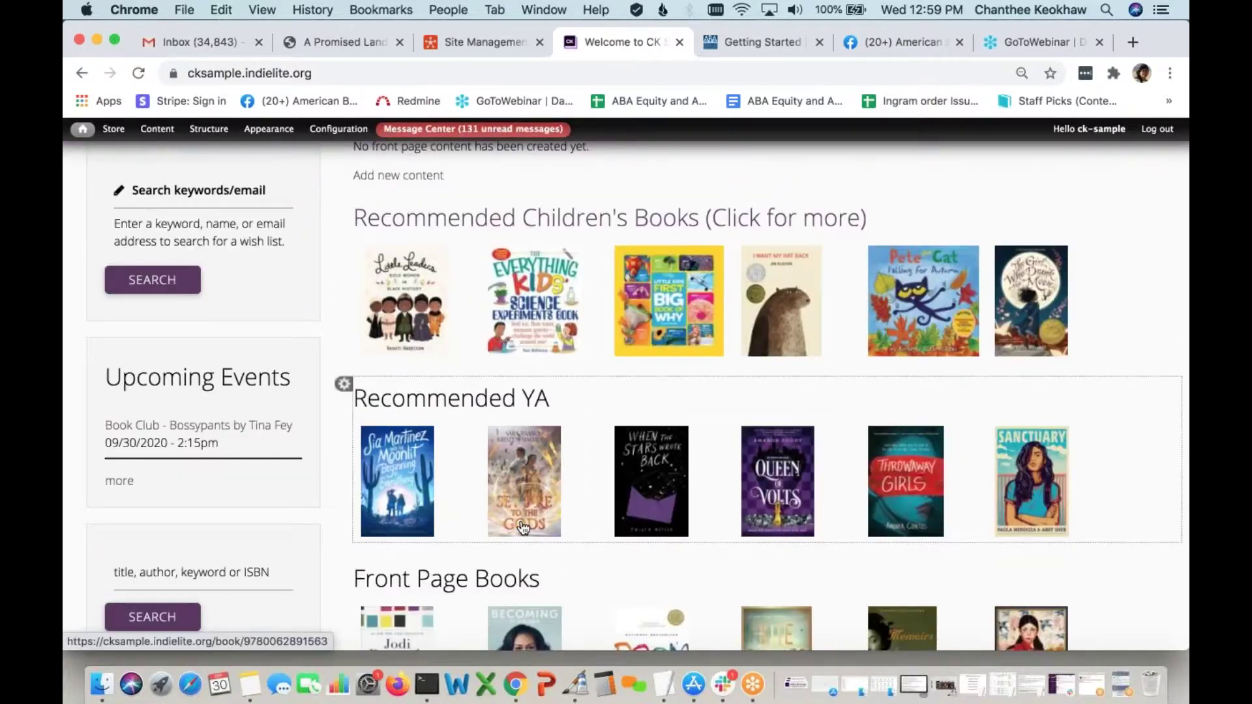
scroll(524, 527, down, 1)
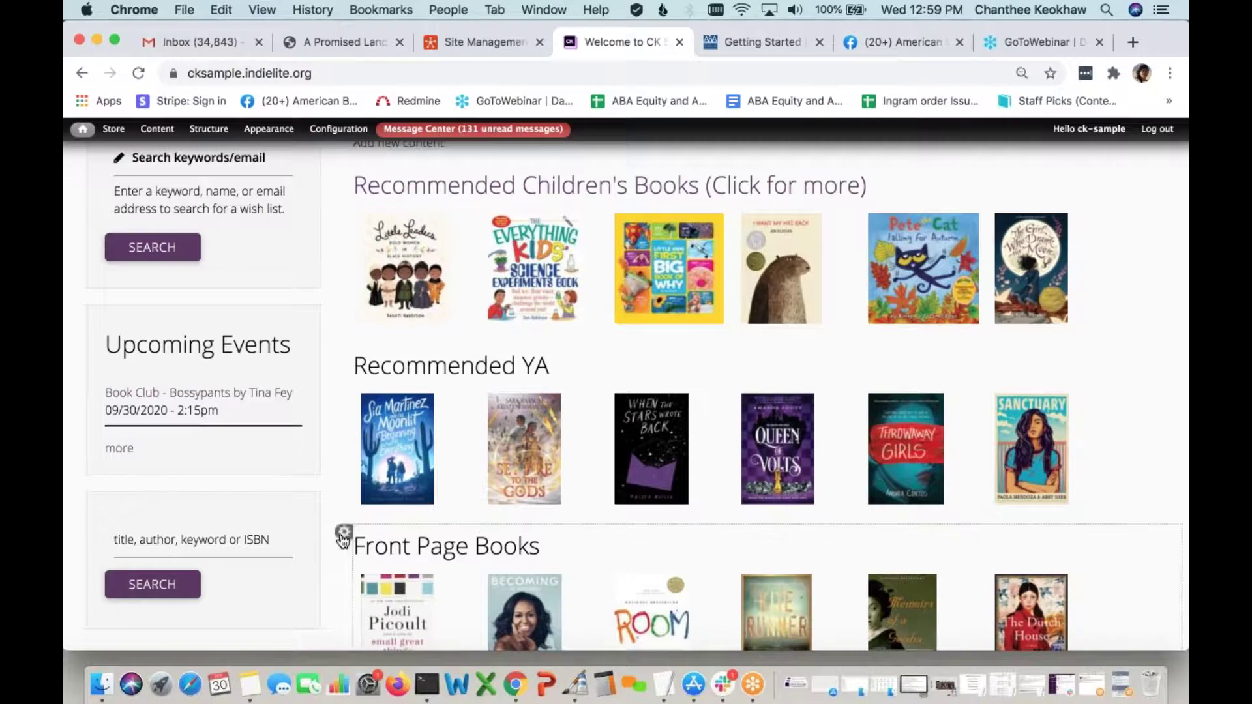
click(343, 534)
click(308, 544)
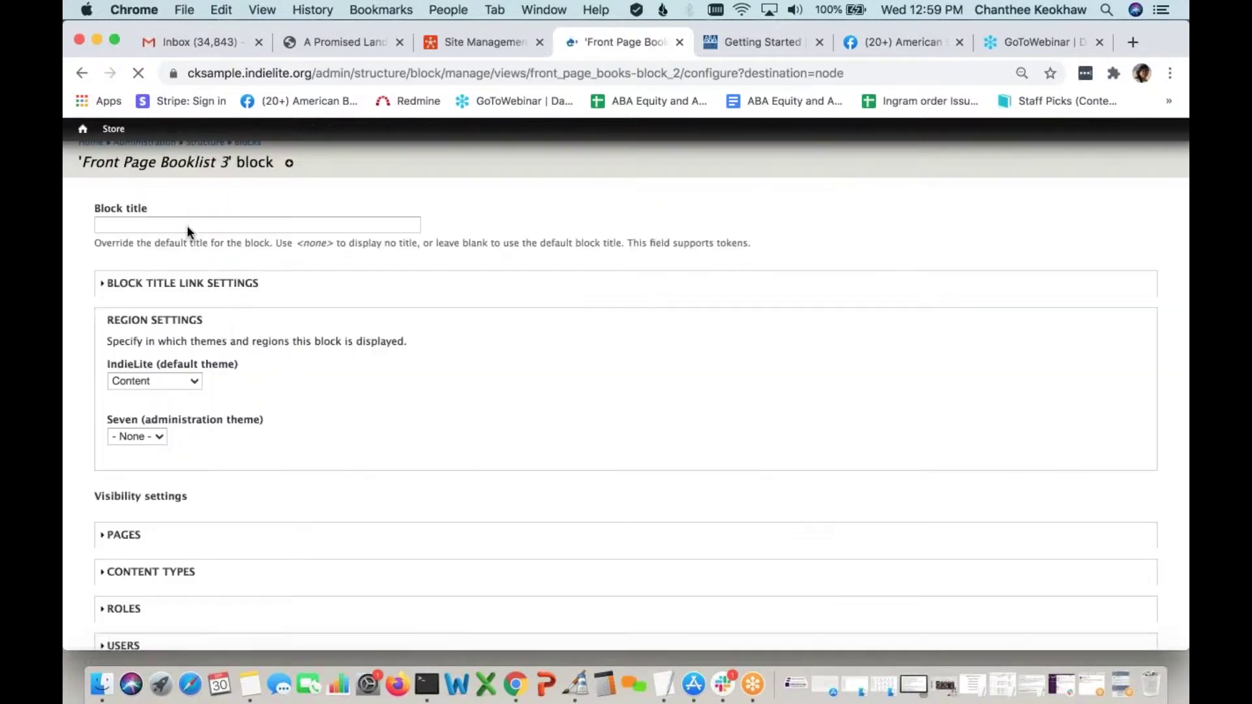
click(185, 243)
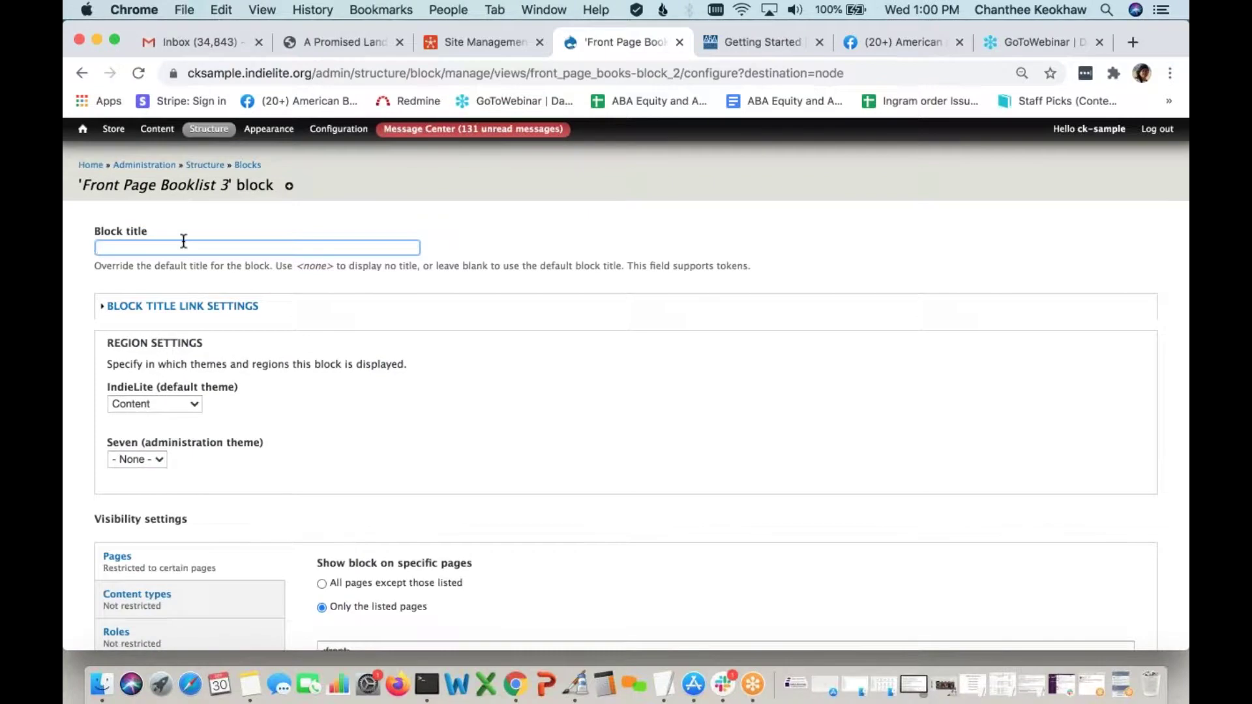
text(Rec)
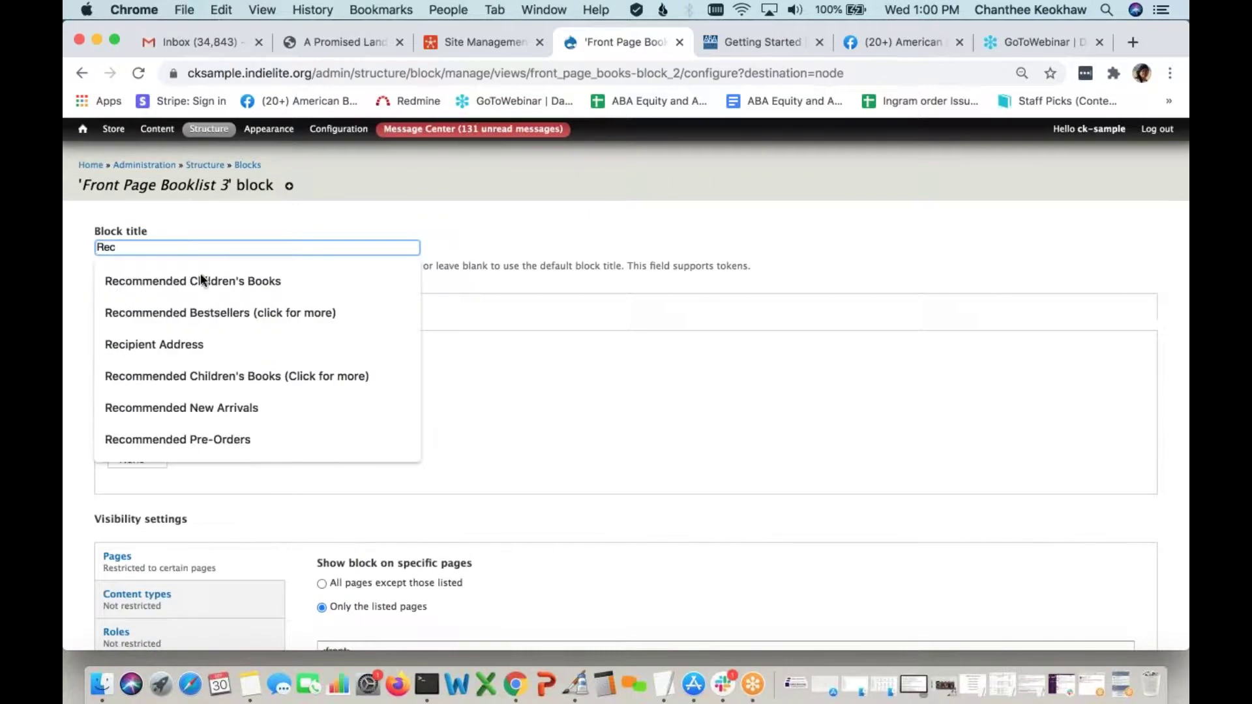
click(199, 312)
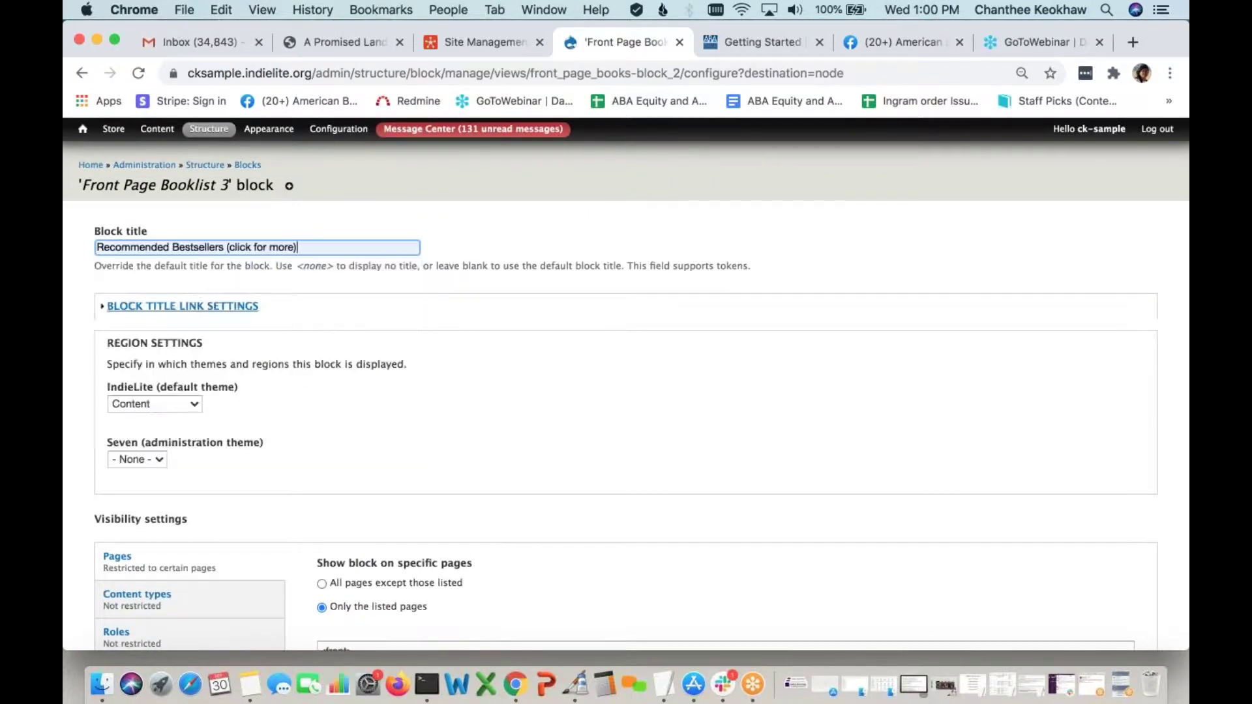
scroll(320, 465, down, 5)
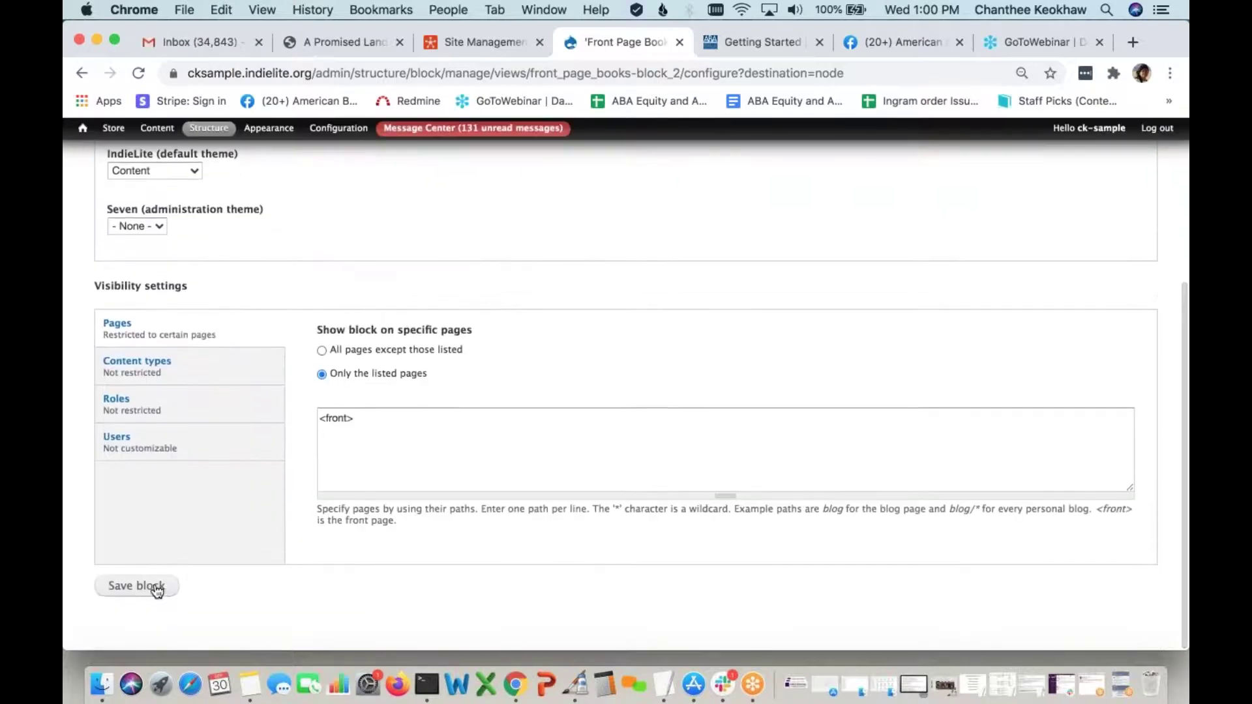
scroll(323, 272, up, 5)
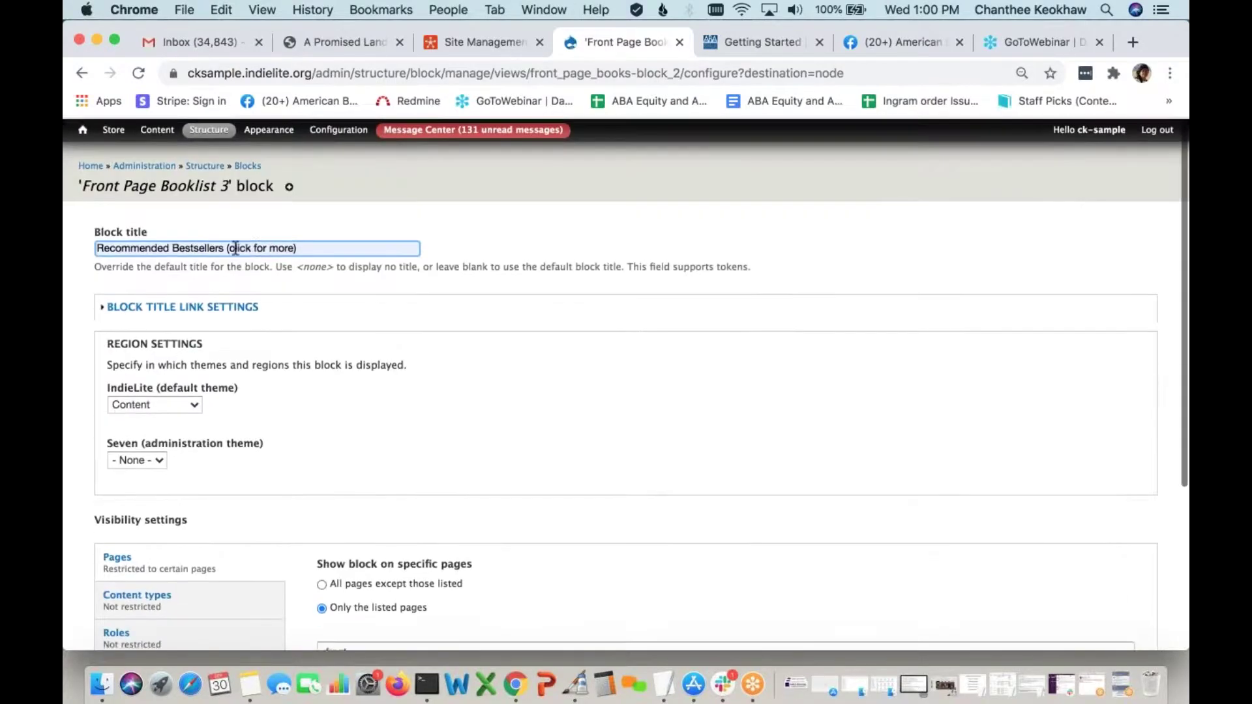
drag(226, 248, 361, 247)
key(BackSpace)
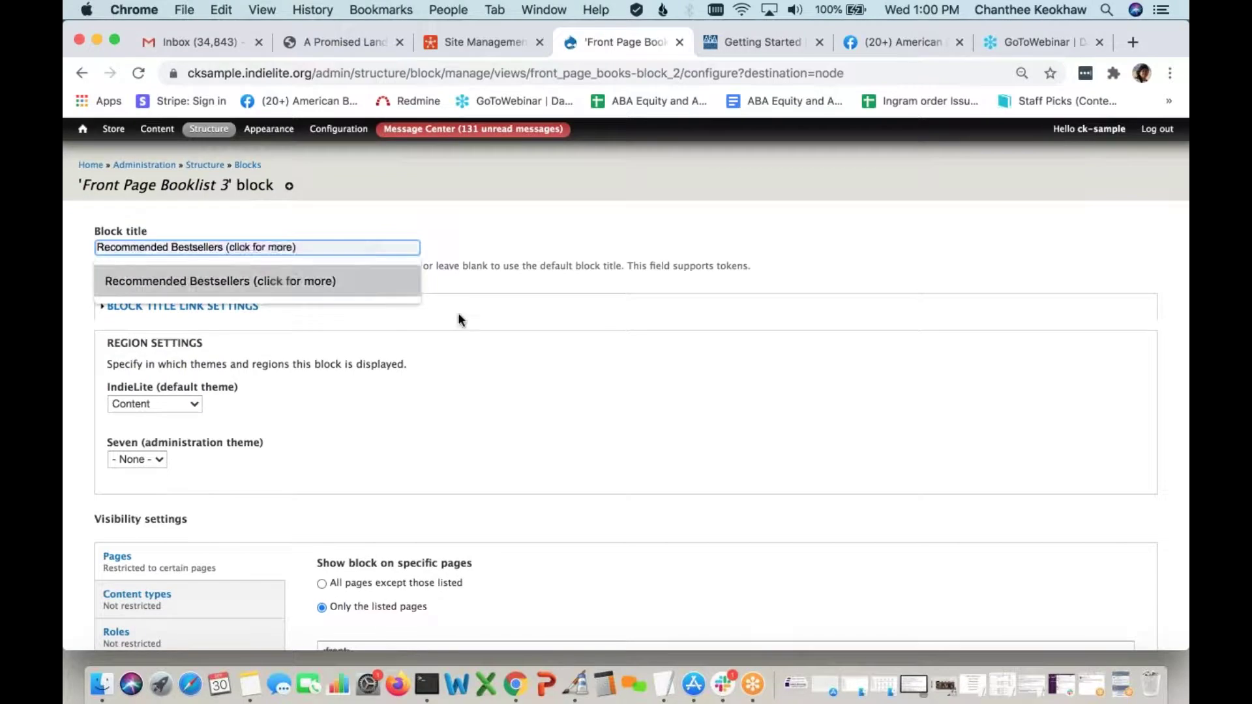
click(494, 375)
scroll(363, 445, down, 4)
click(136, 587)
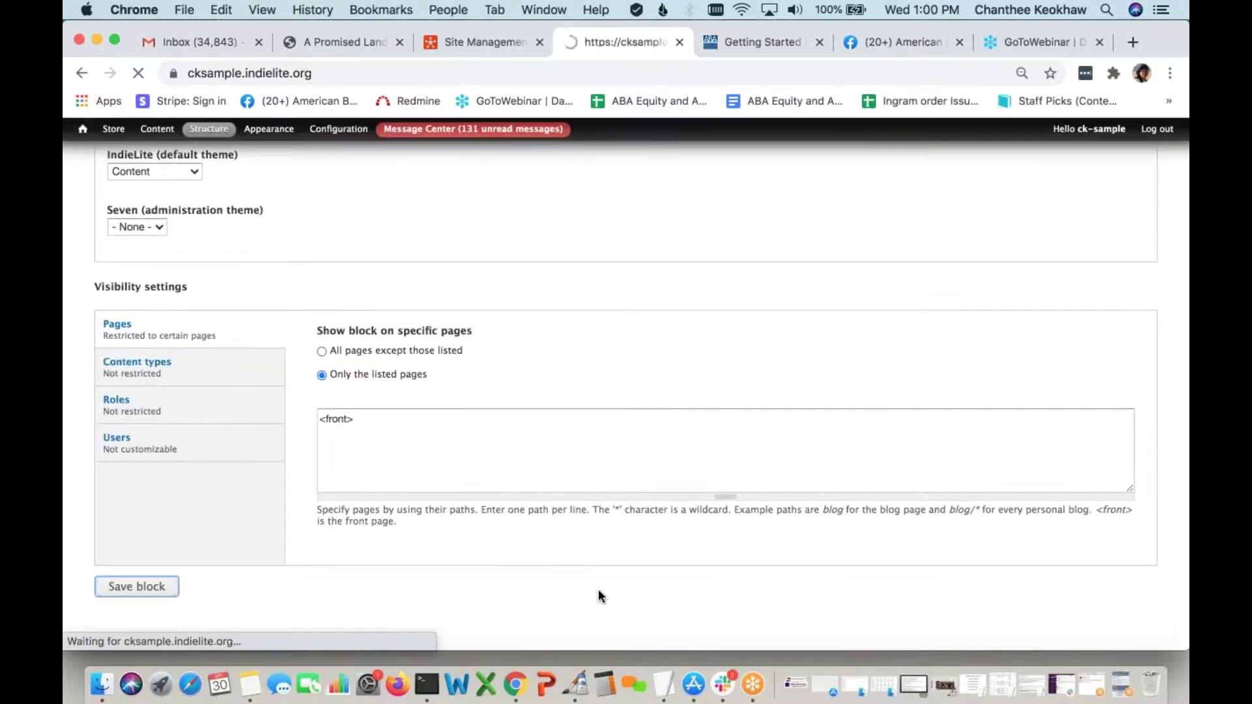
scroll(598, 595, down, 15)
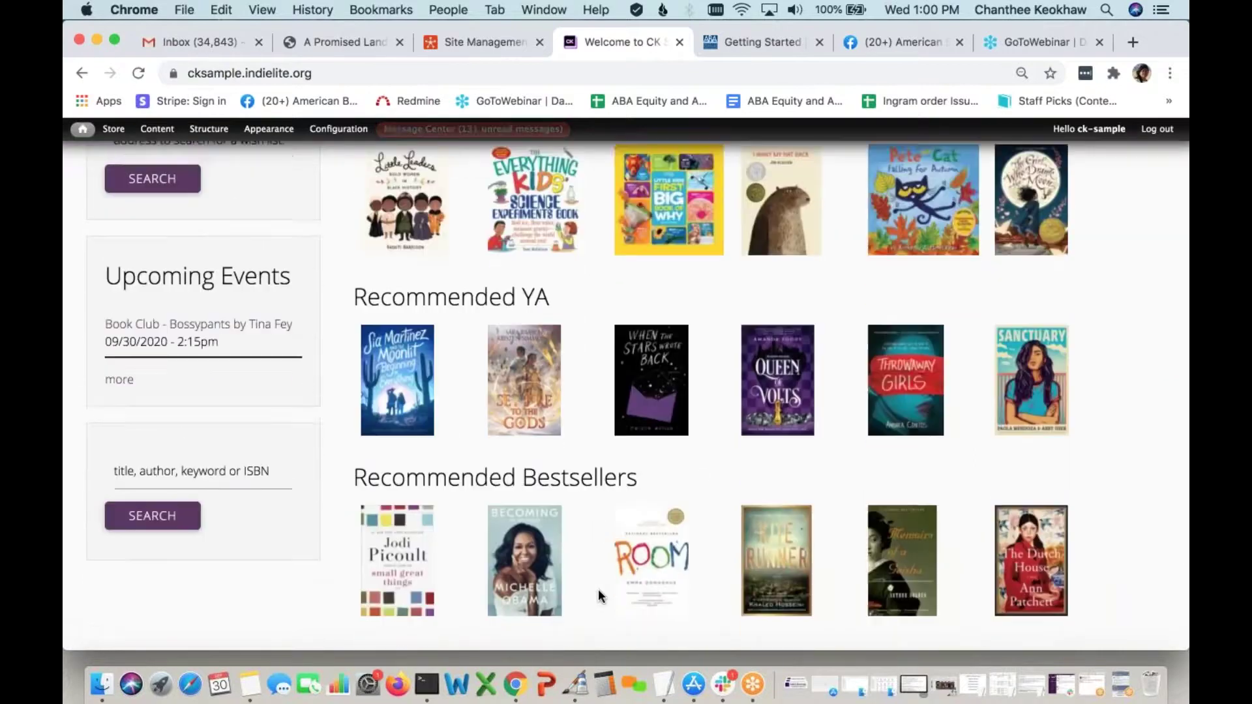
scroll(599, 595, up, 10)
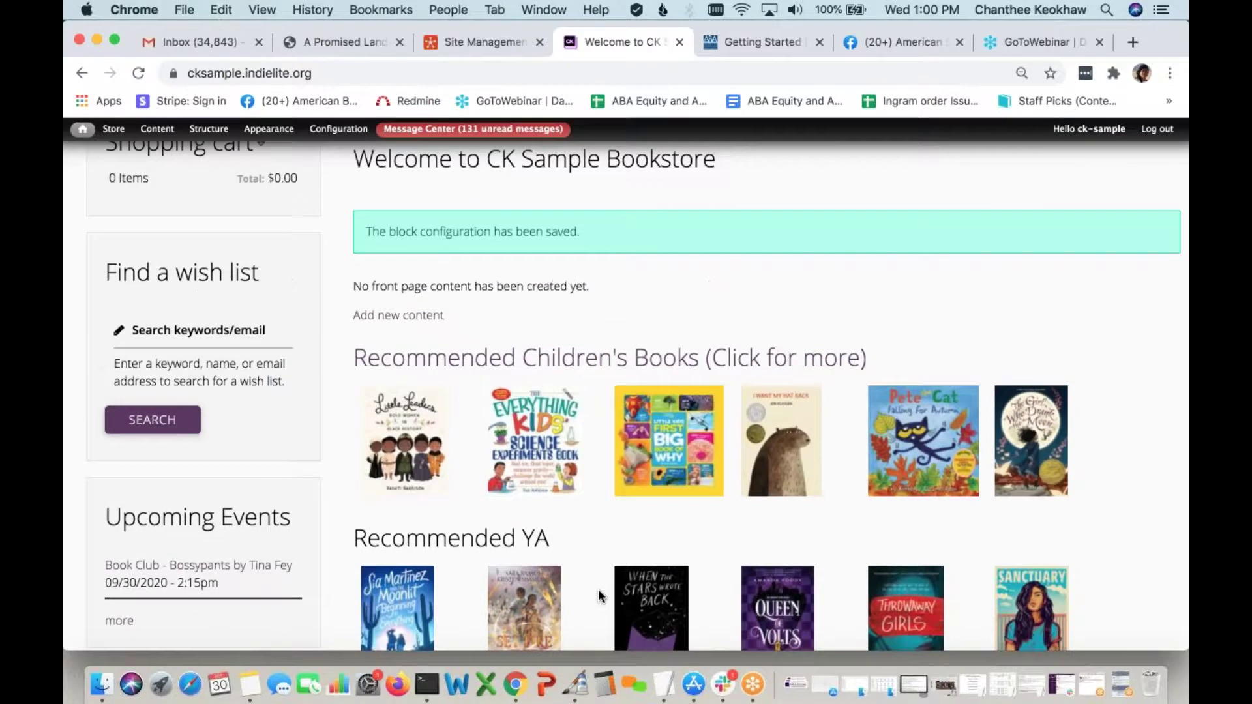
scroll(601, 596, up, 3)
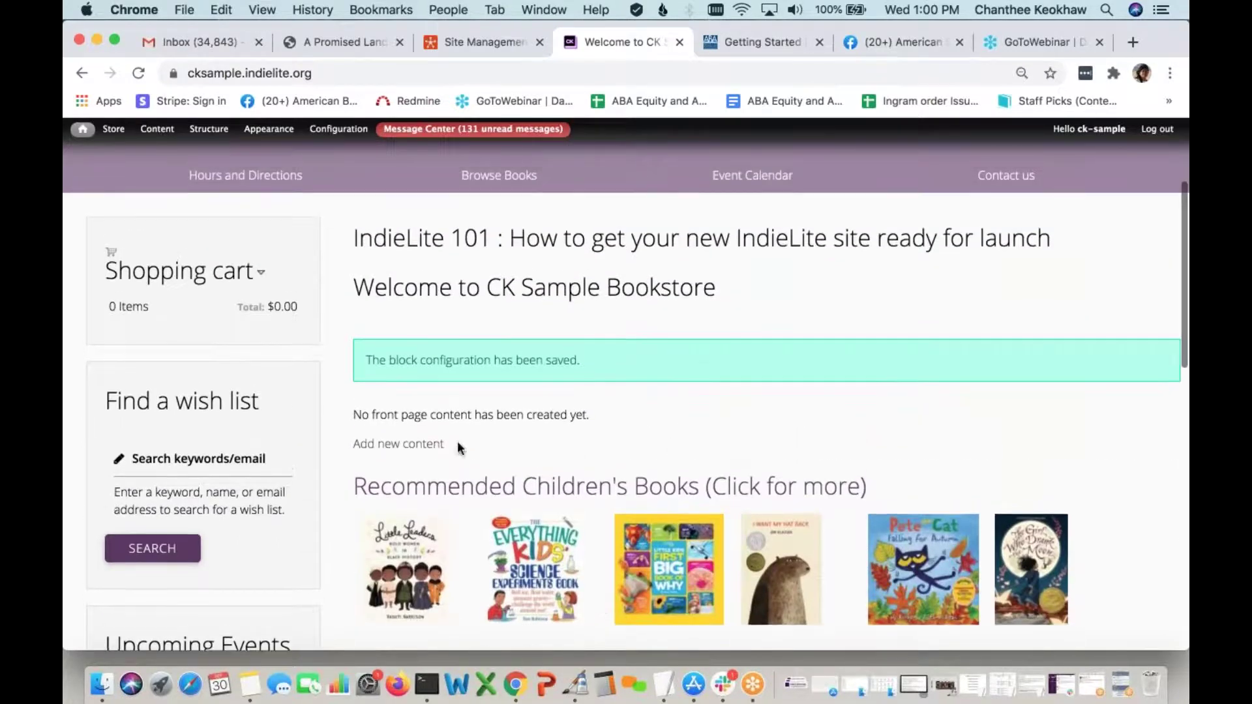
scroll(574, 454, up, 3)
key(super+r)
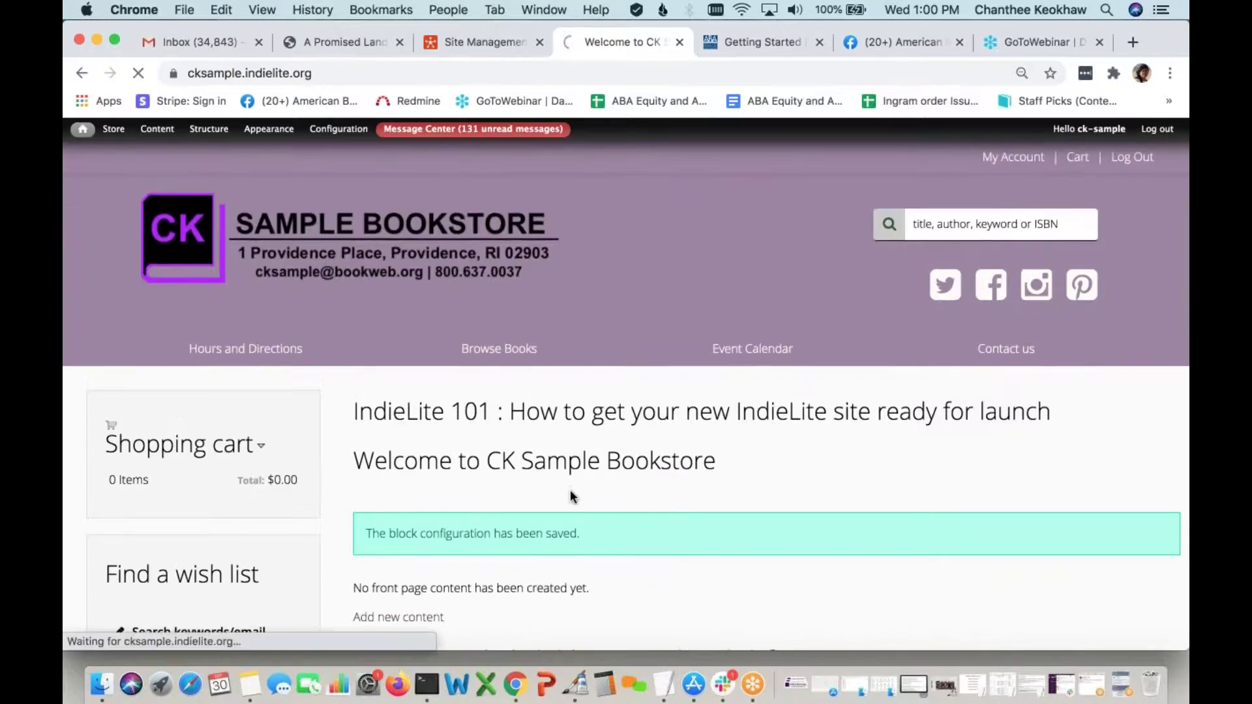
scroll(570, 495, down, 2)
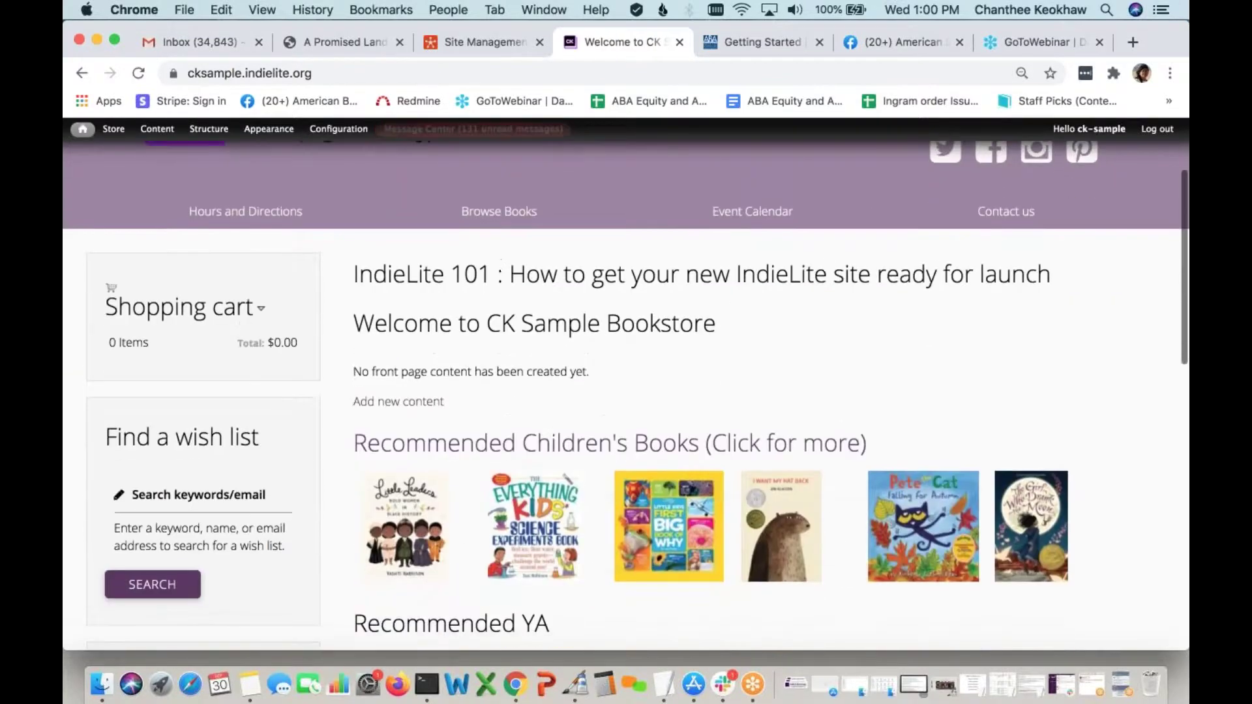
drag(612, 373, 343, 369)
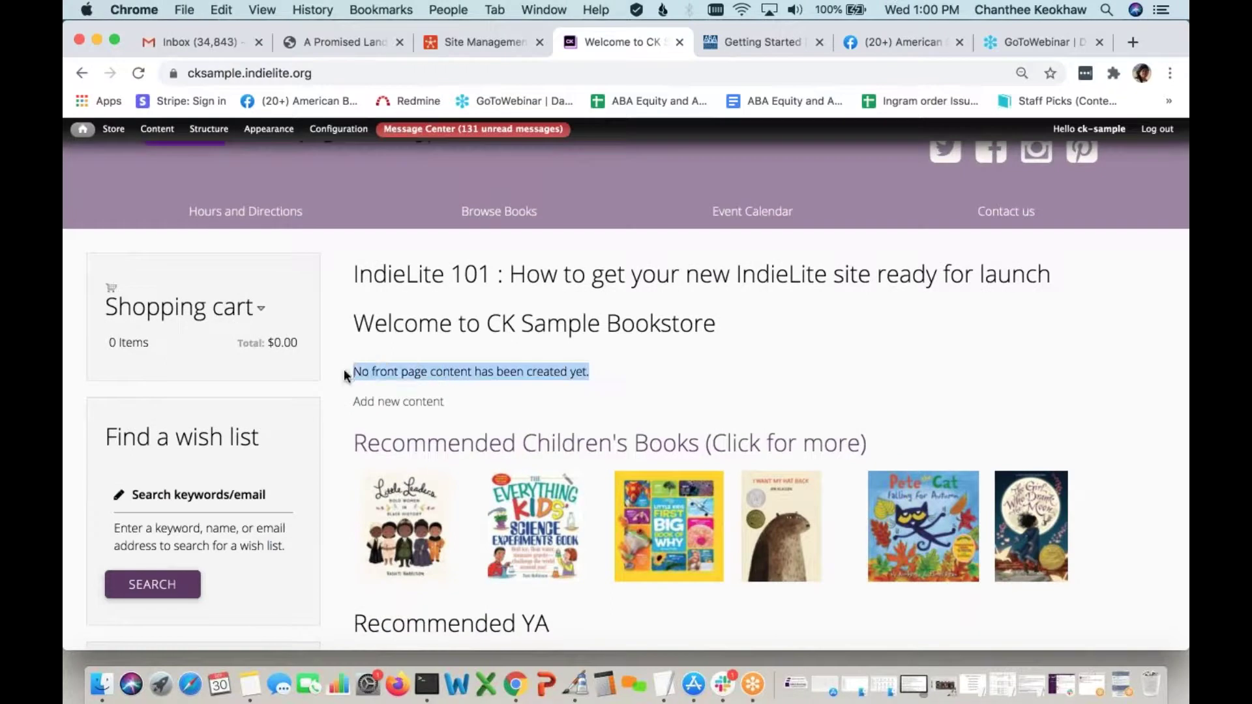
click(651, 392)
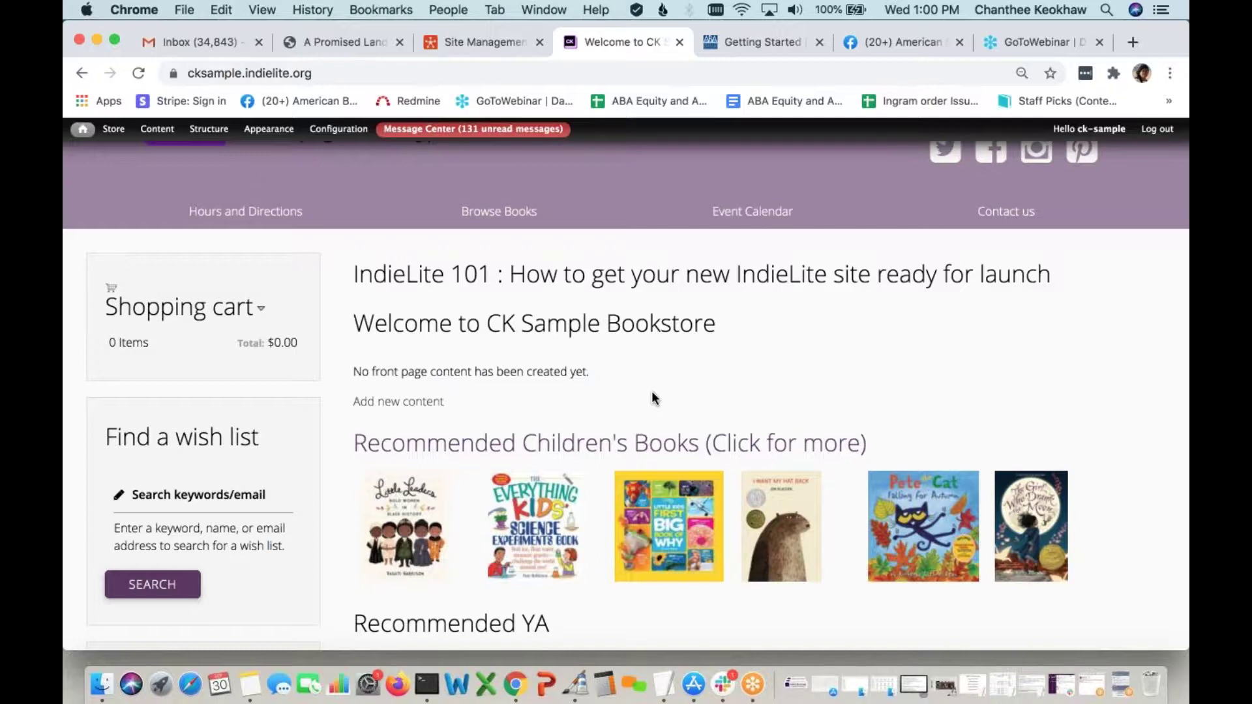
scroll(655, 399, down, 3)
scroll(655, 399, down, 2)
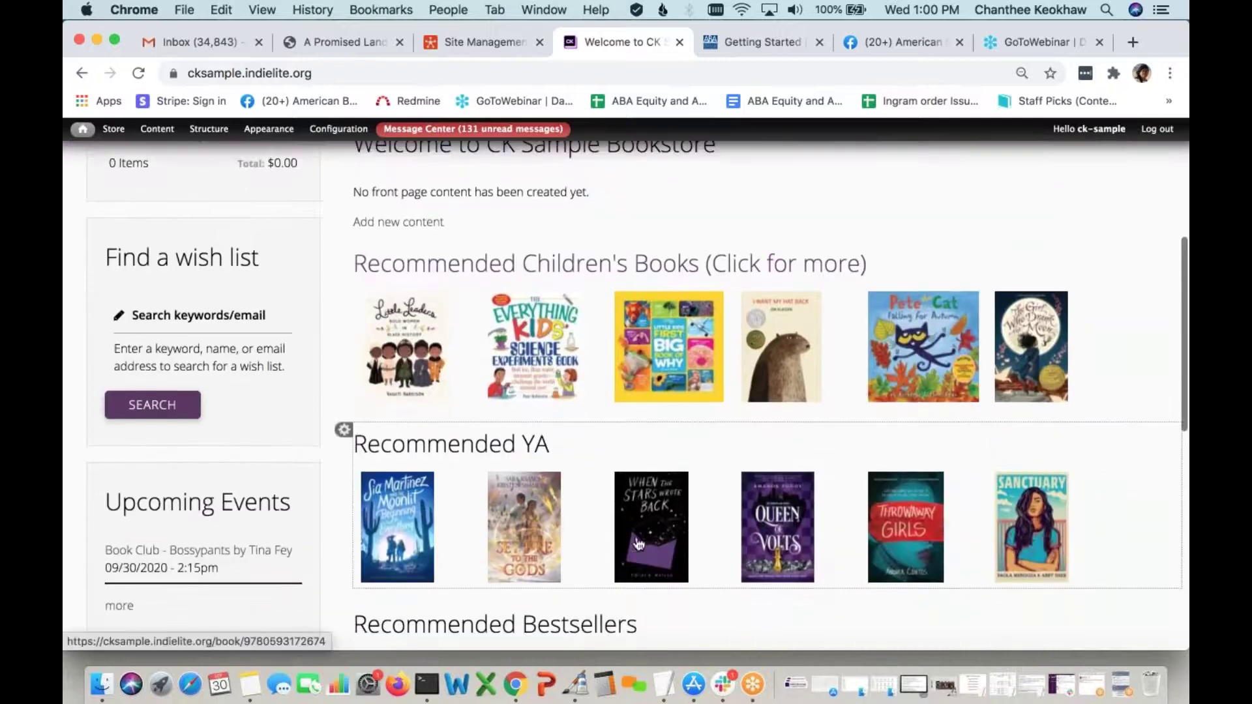
scroll(654, 398, down, 2)
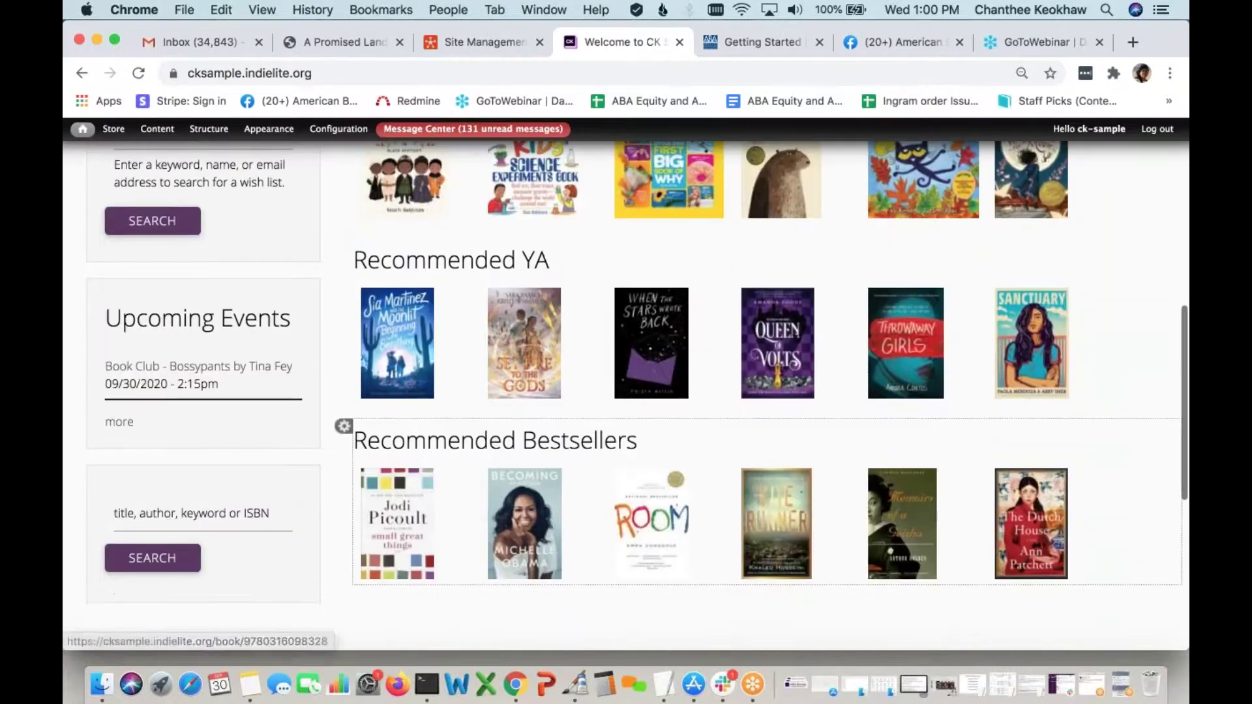
scroll(653, 464, up, 7)
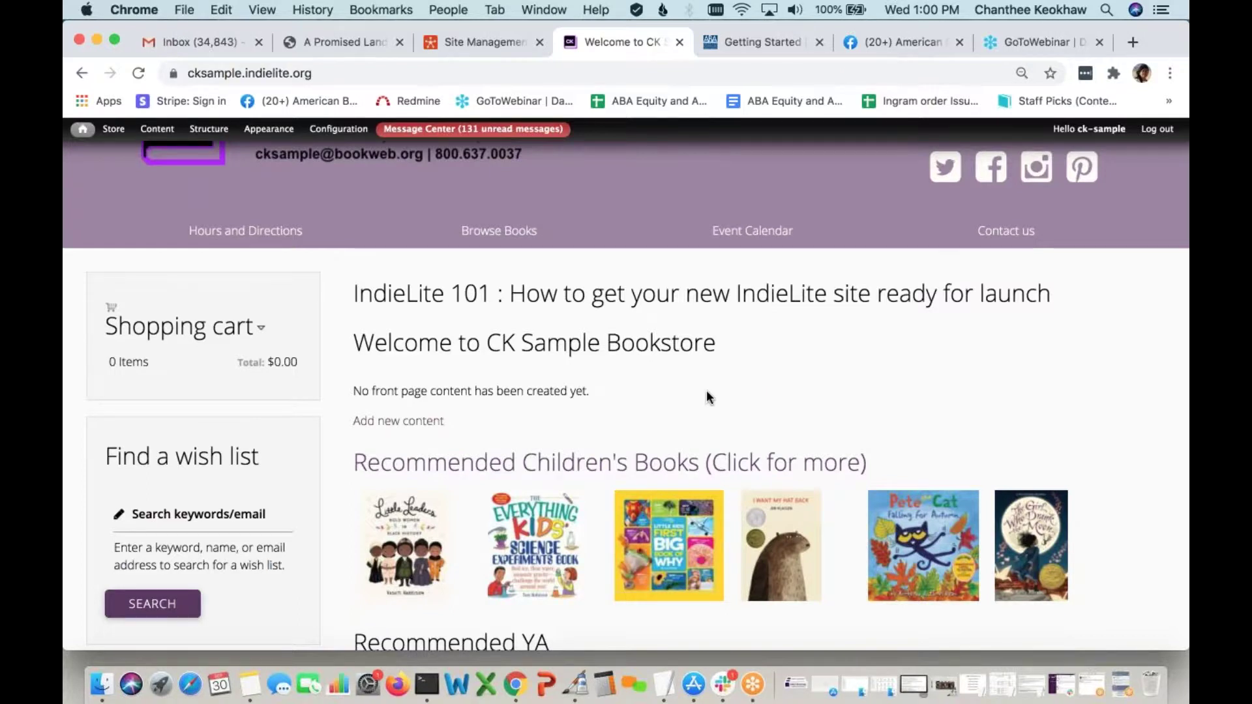
scroll(707, 390, down, 2)
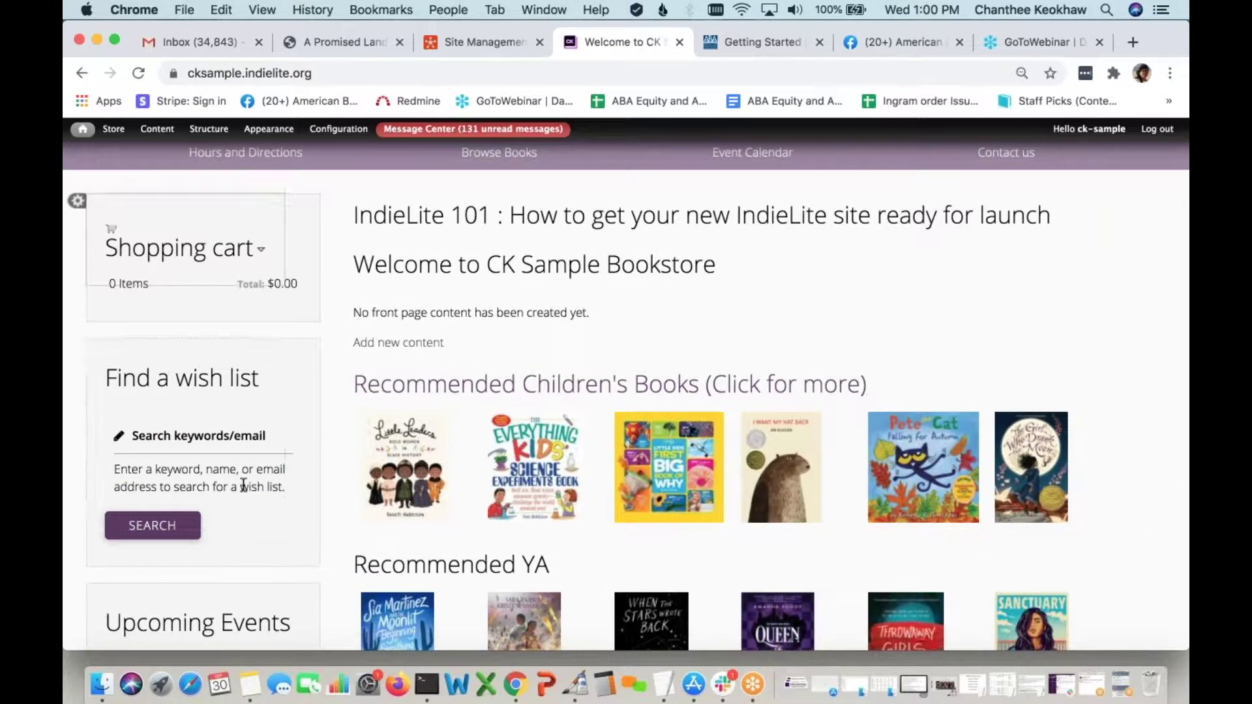
scroll(716, 475, down, 5)
scroll(716, 475, down, 4)
scroll(775, 518, up, 2)
scroll(775, 518, up, 10)
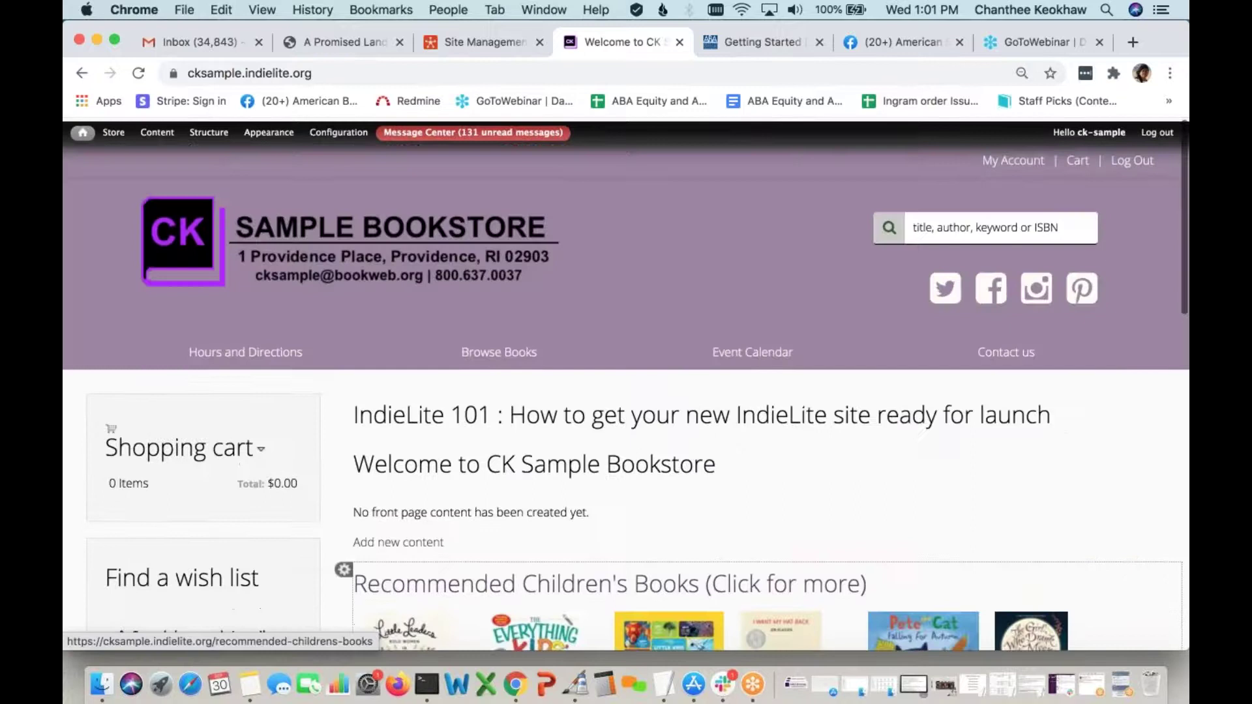
scroll(629, 502, down, 1)
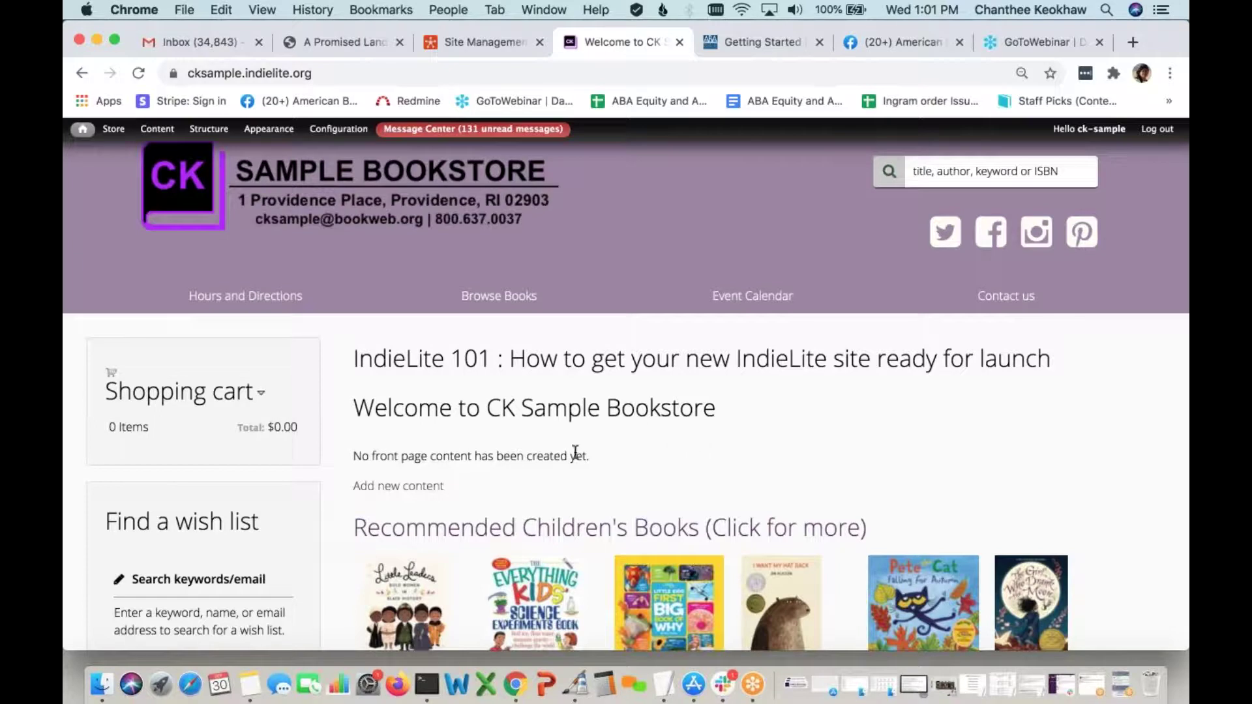
mouse_move(163, 129)
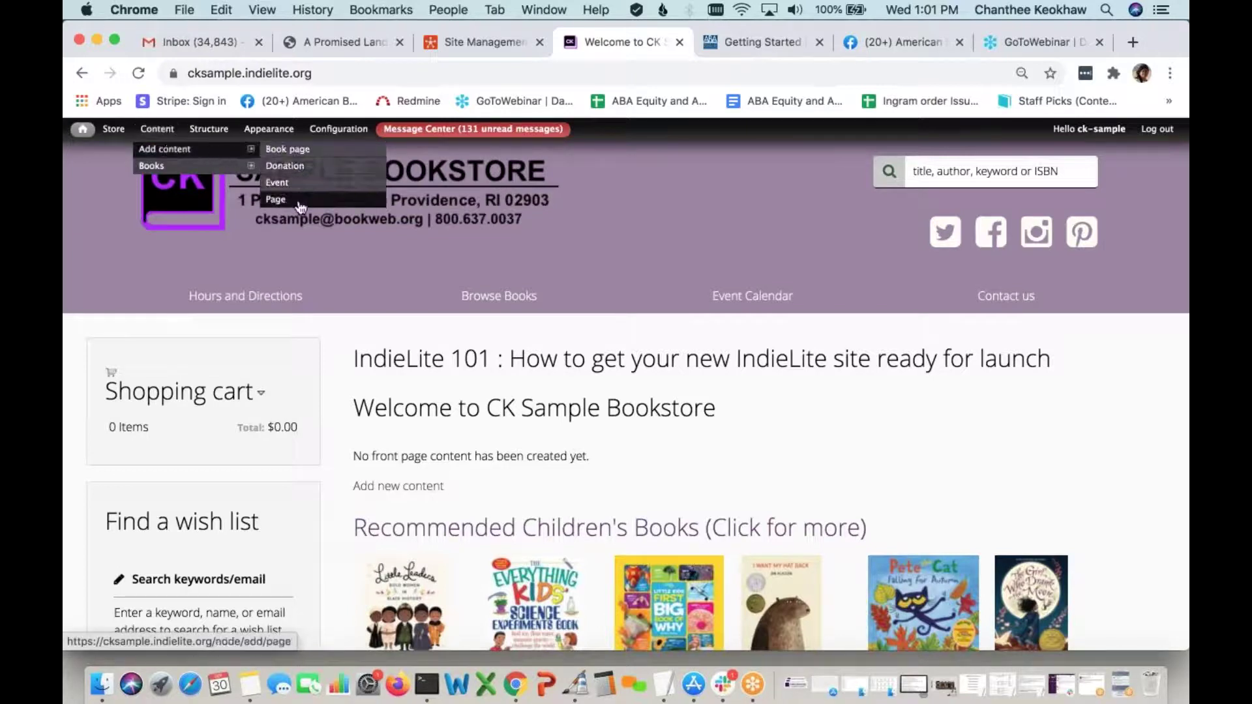
Start a new basic page via Add content > Page and bring up Notes
click(299, 204)
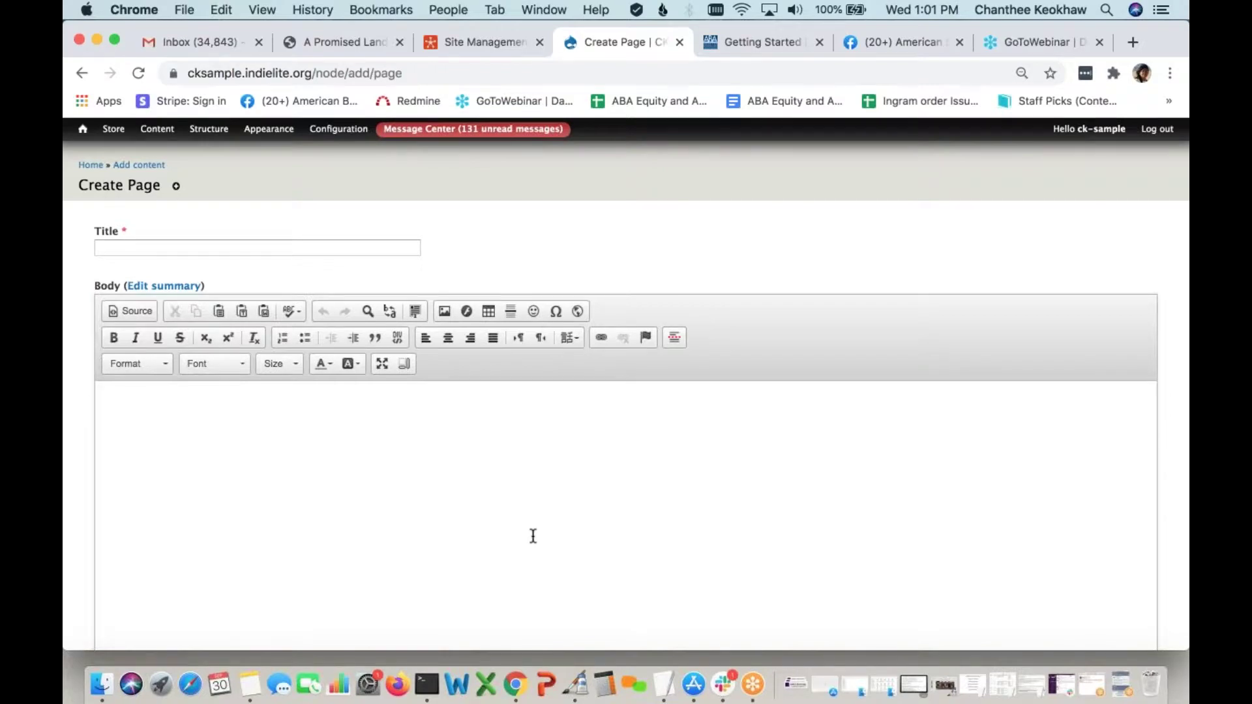
scroll(533, 536, down, 2)
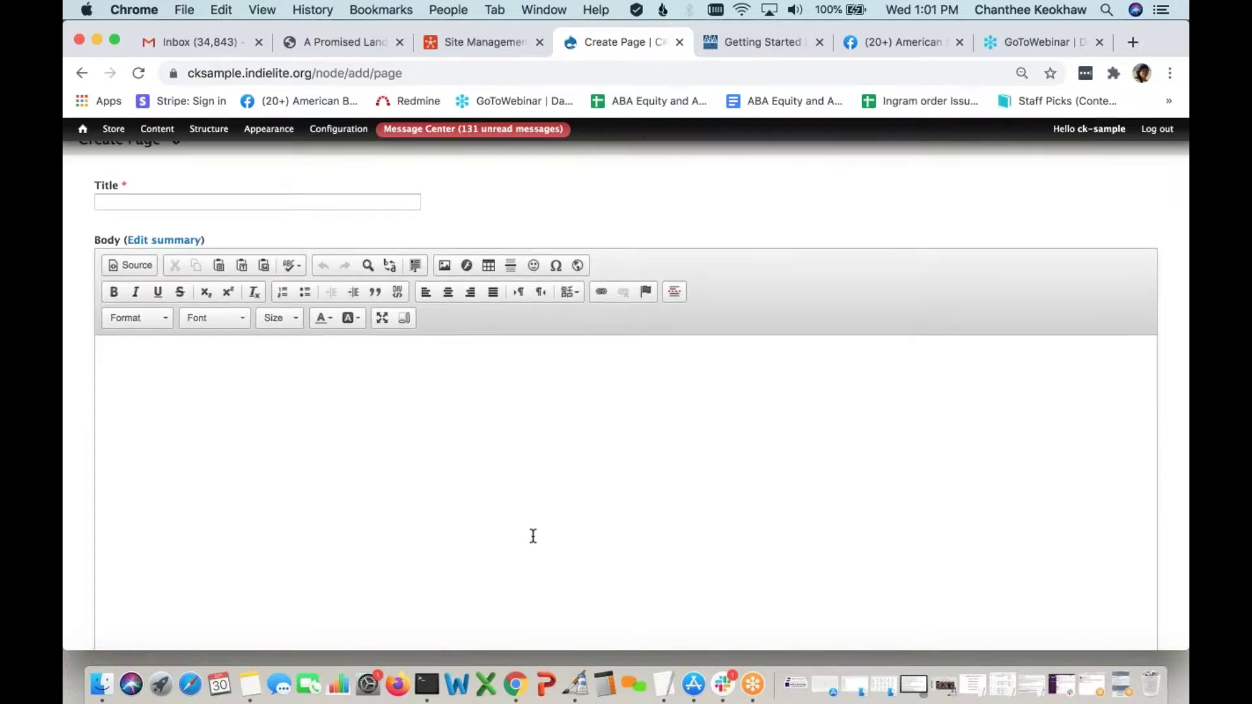
scroll(533, 536, up, 2)
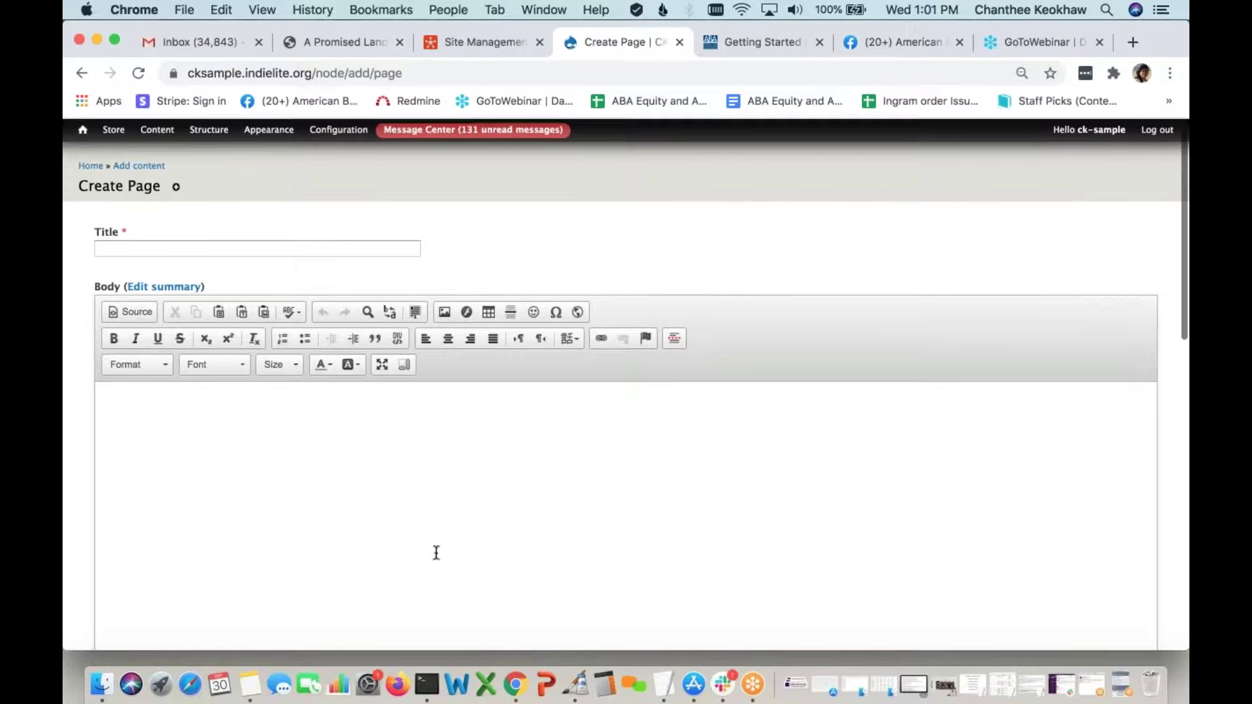
click(251, 685)
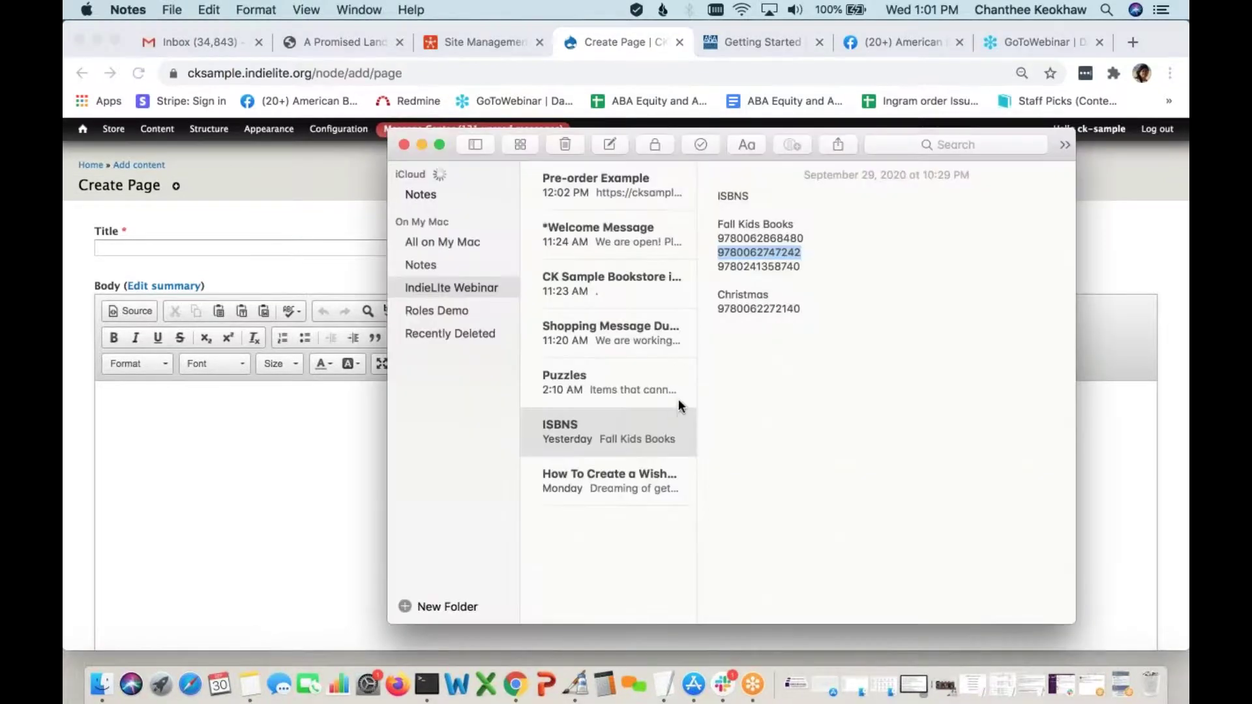
Open the *Welcome Message note, select its whole body text, and return to the page form
click(620, 233)
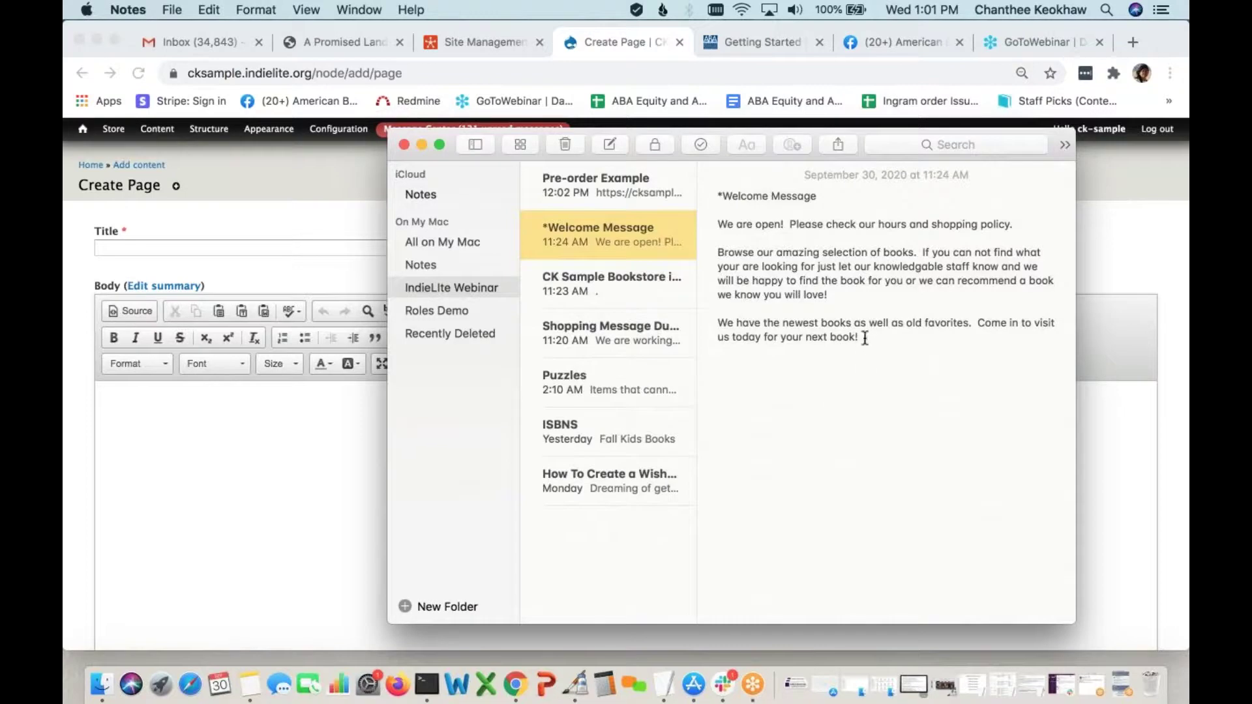
drag(866, 338, 713, 226)
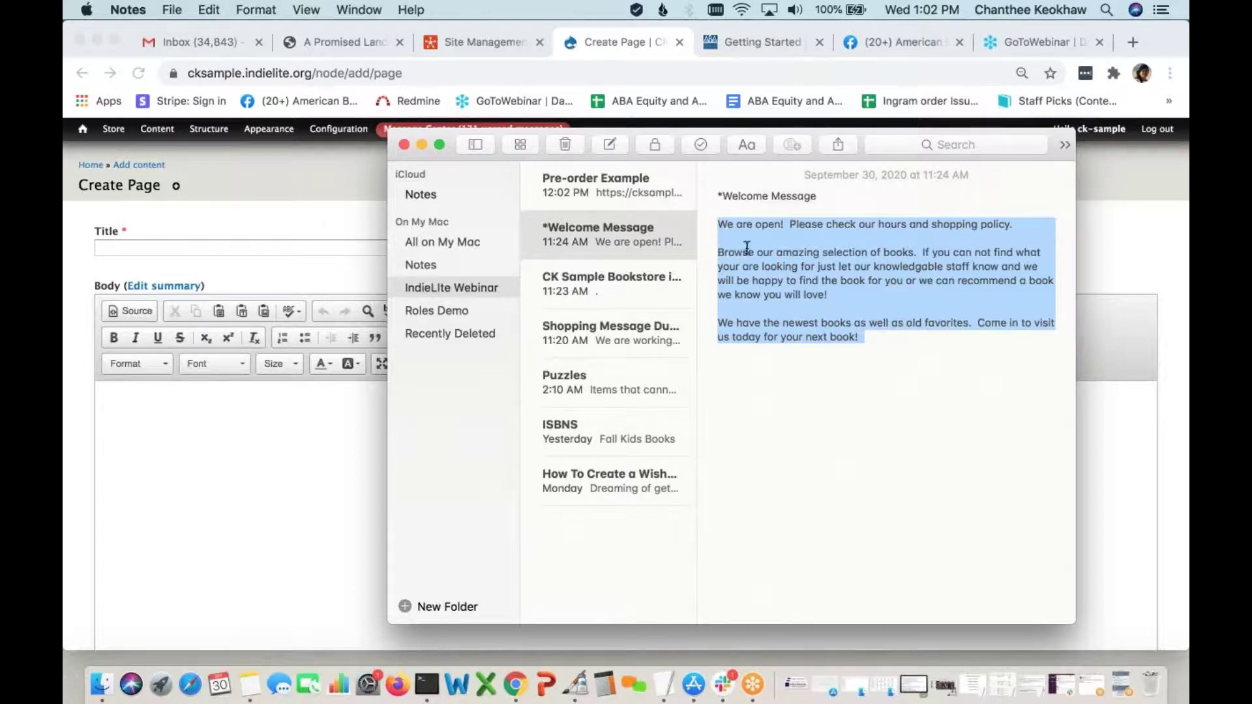
drag(877, 342, 707, 229)
key(super+c)
click(299, 444)
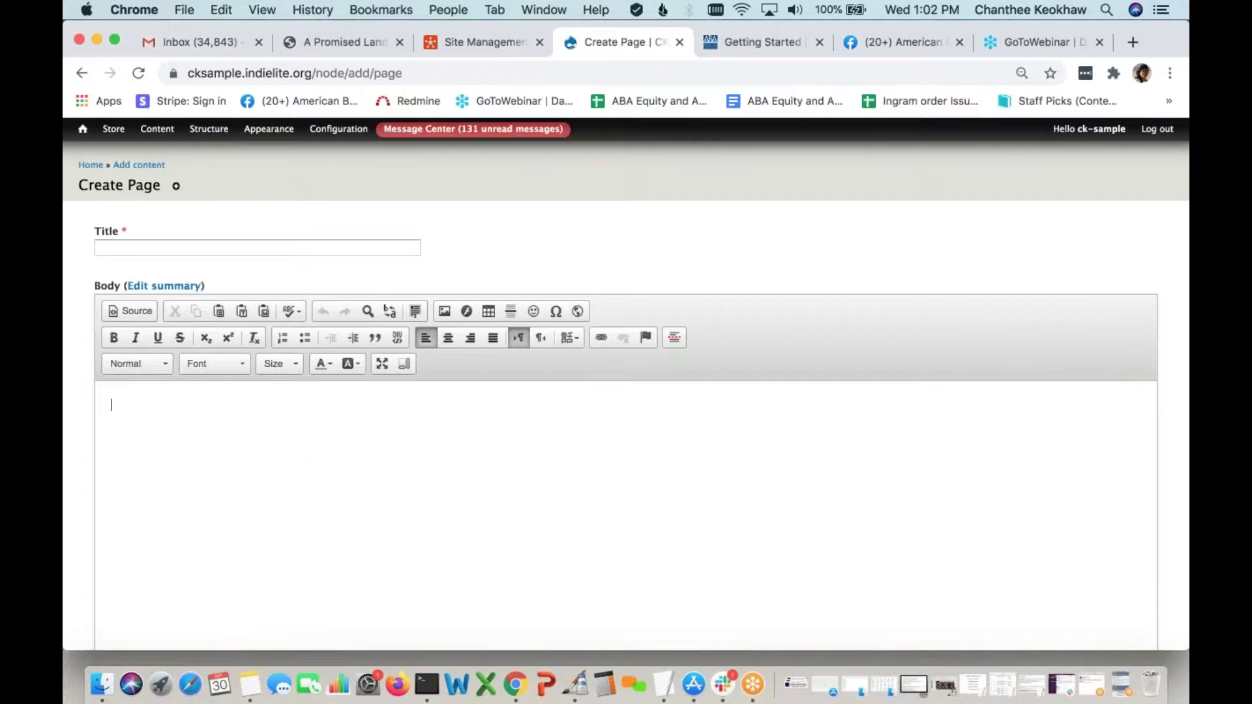
Paste the welcome message into the Body and delete the two blank lines
key(super+v)
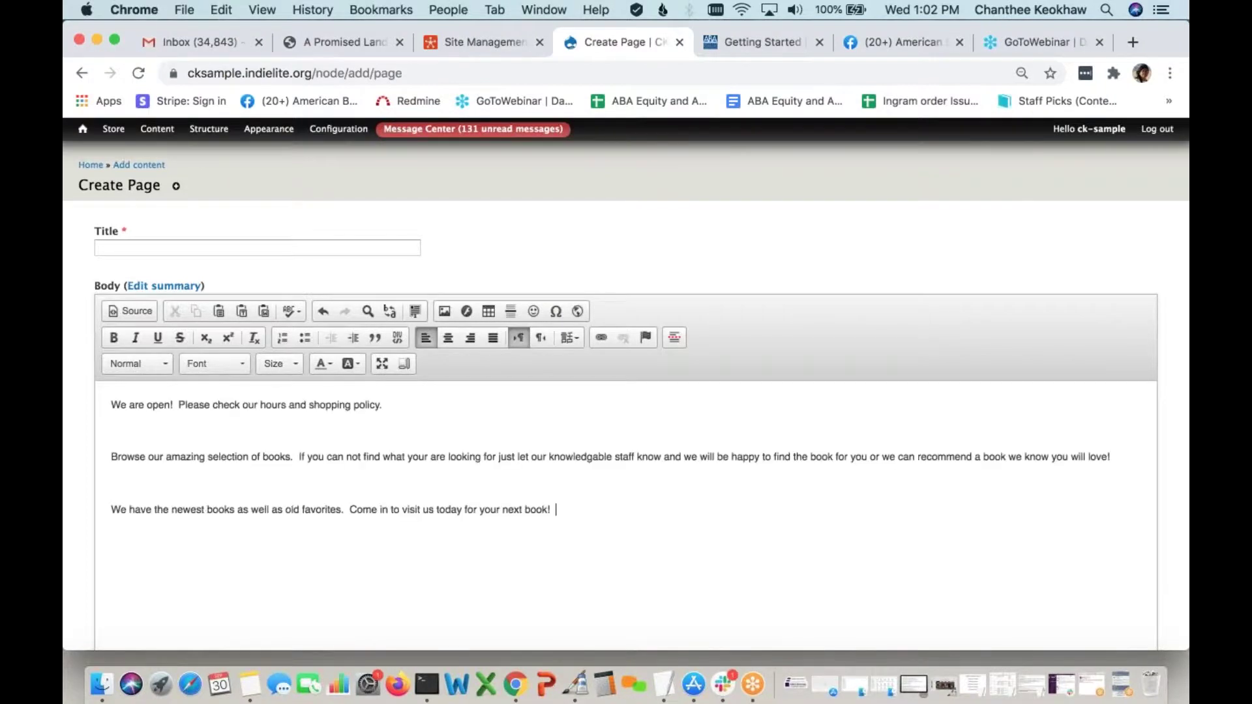
click(101, 461)
key(BackSpace)
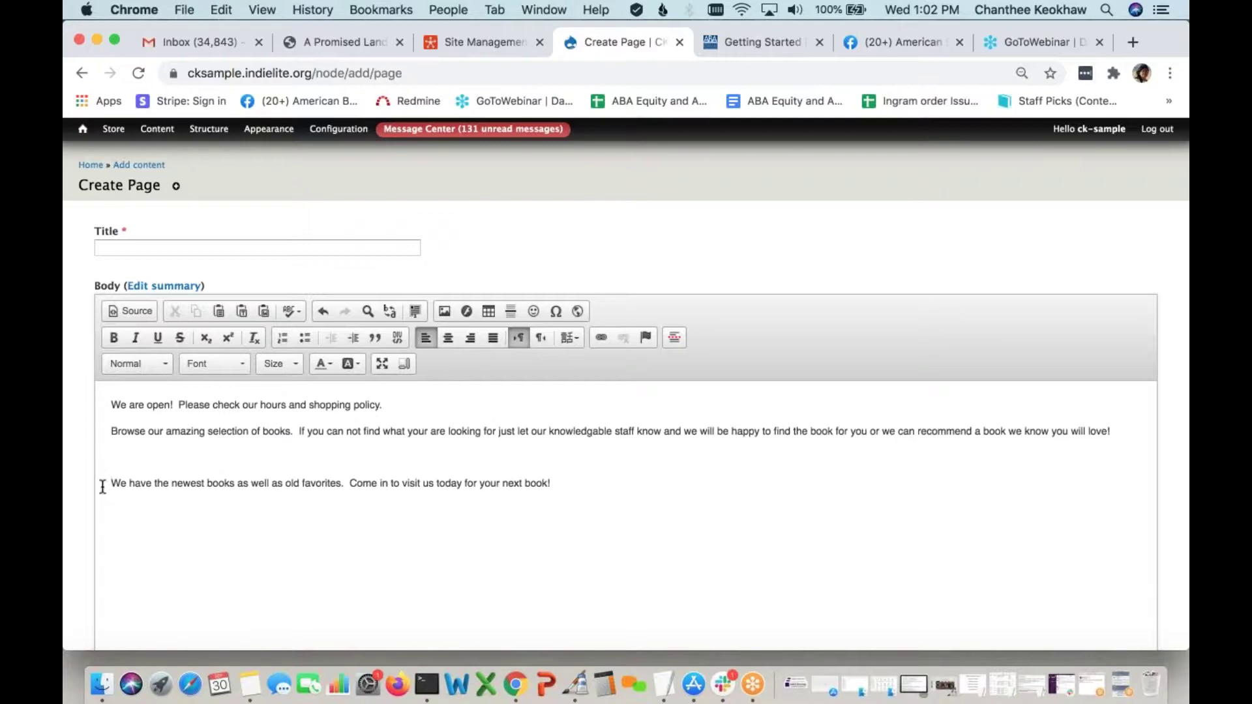
key(BackSpace)
Title the page 'Shop with us!', promote it to the front page, and save it
click(180, 246)
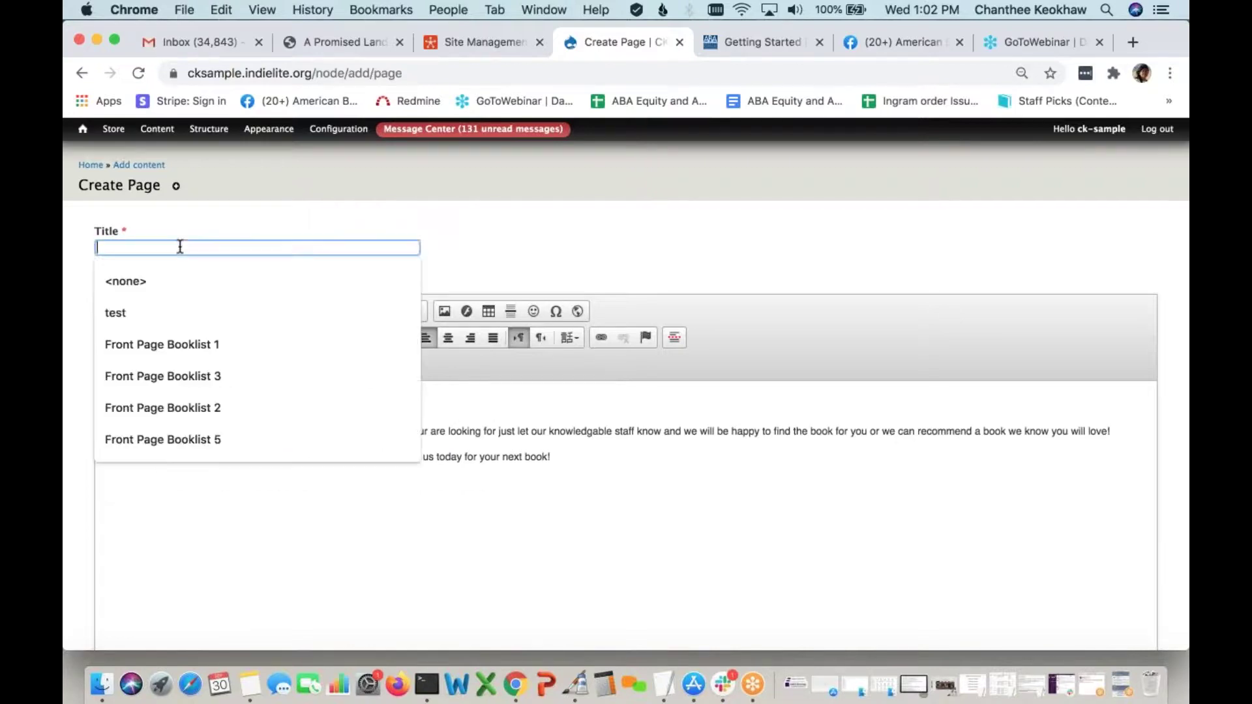
text(S)
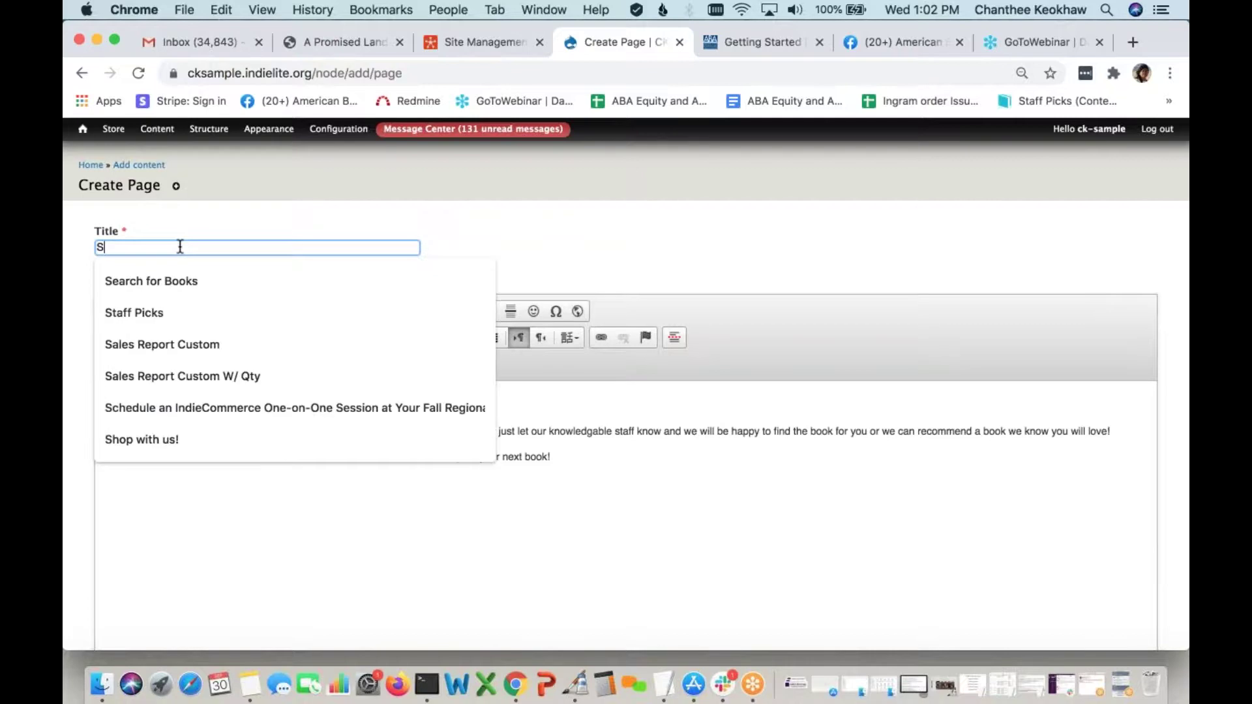
text(hop with us!)
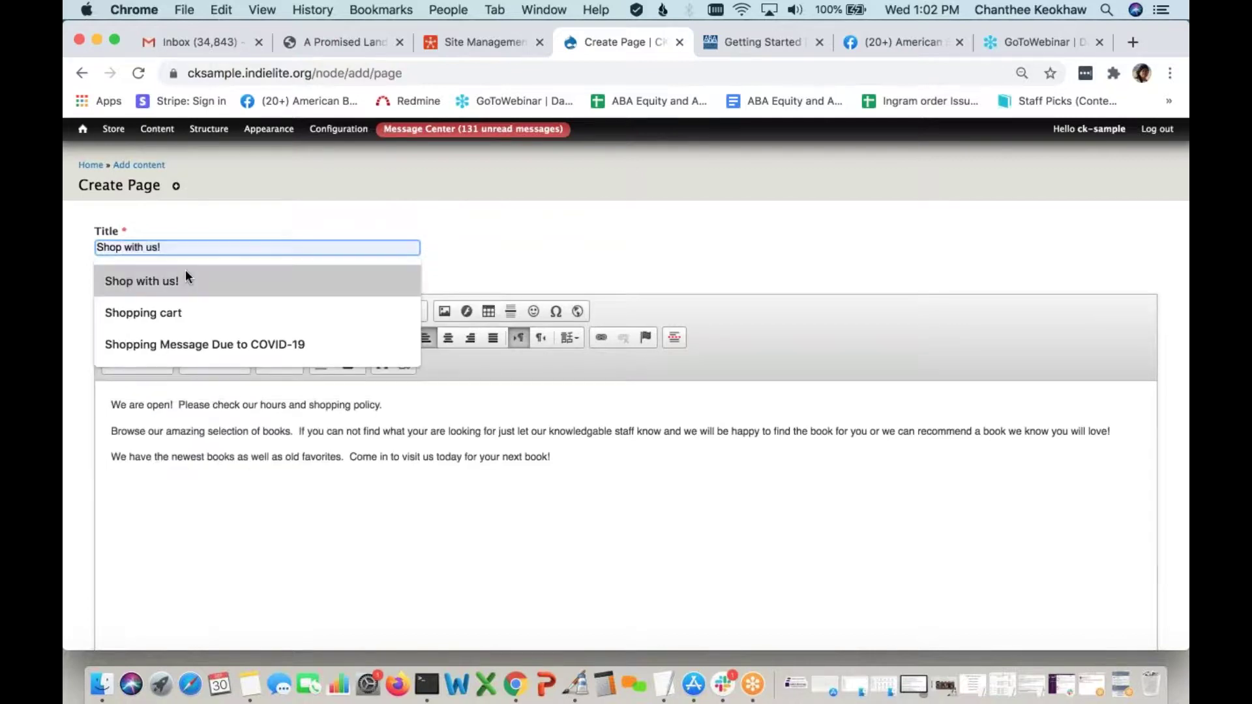
click(187, 278)
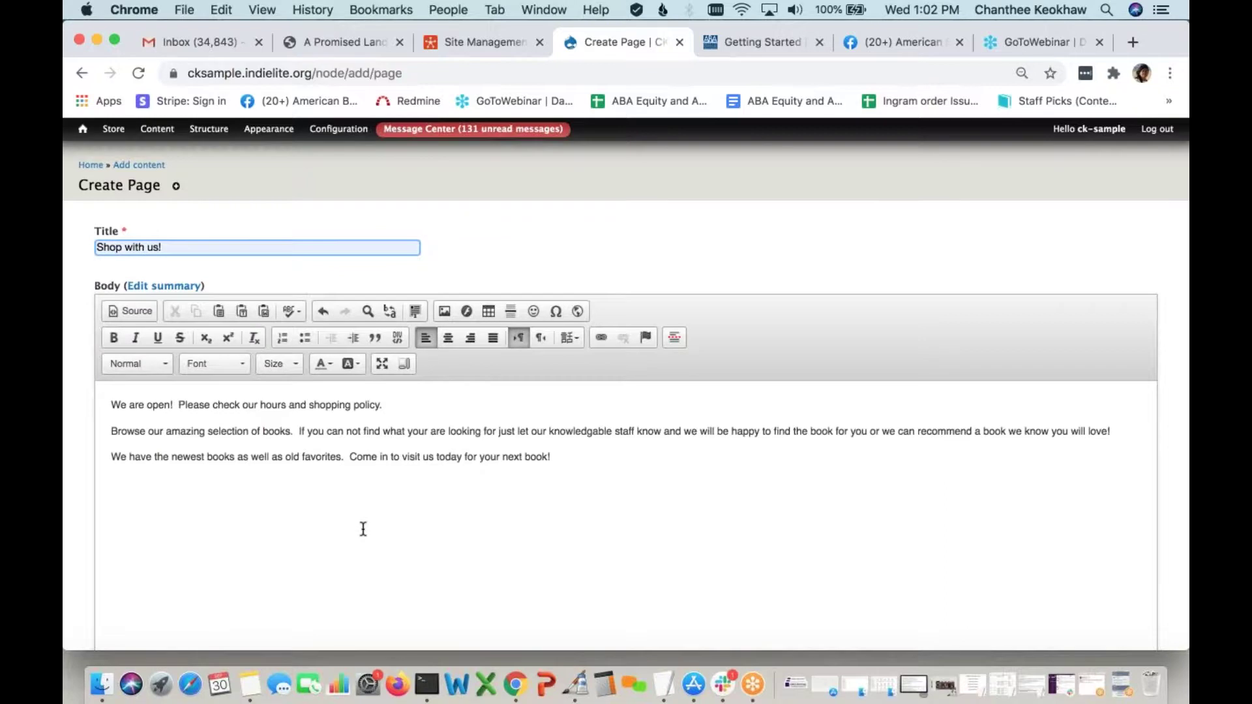
scroll(363, 529, down, 3)
scroll(363, 529, up, 2)
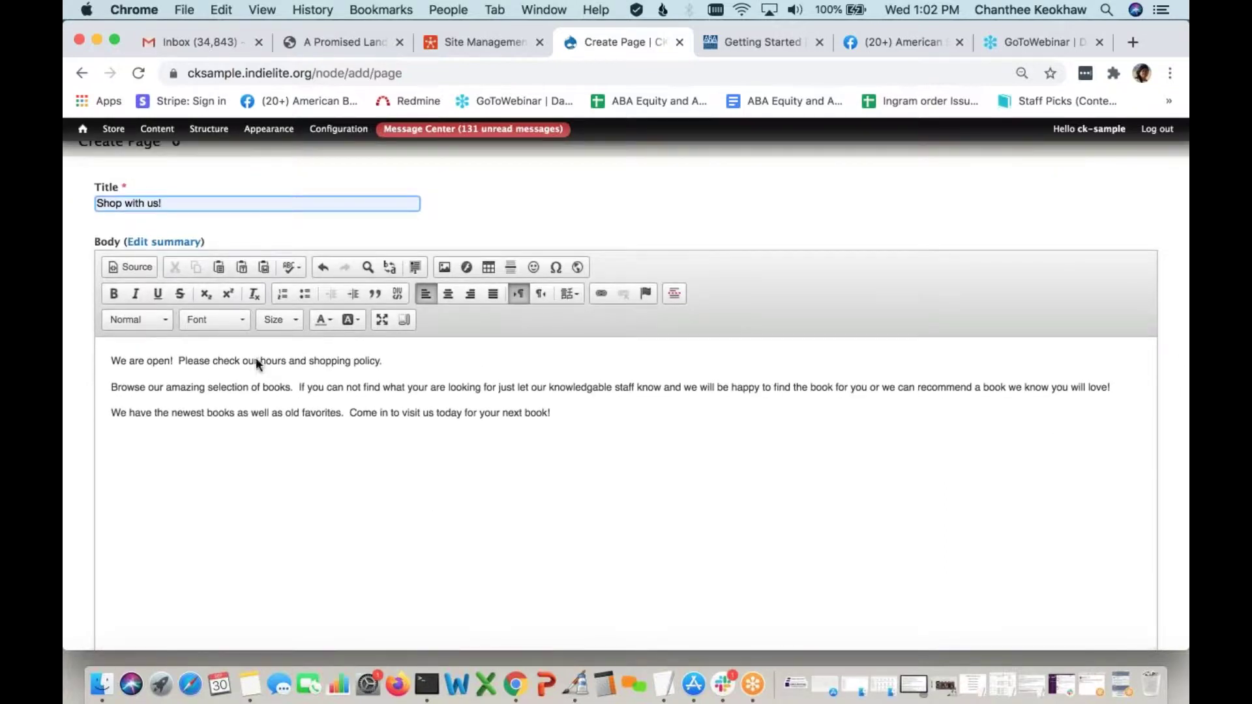
scroll(283, 515, down, 5)
scroll(313, 525, down, 4)
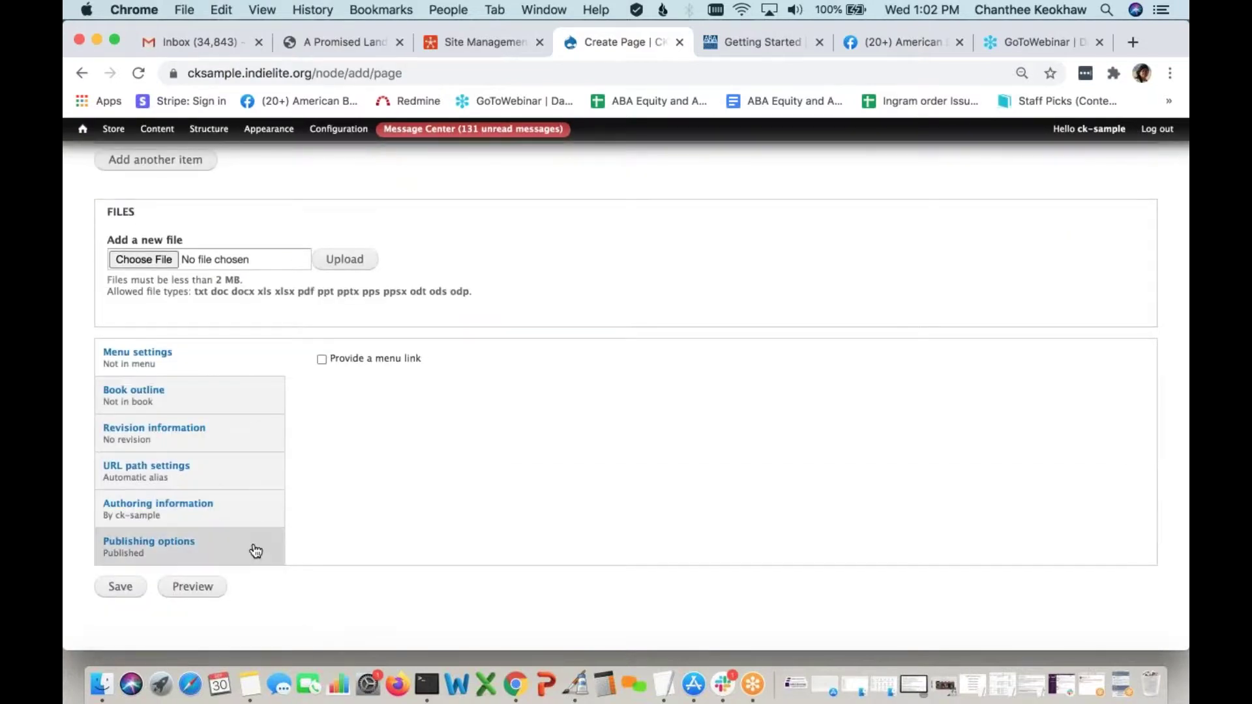
click(241, 551)
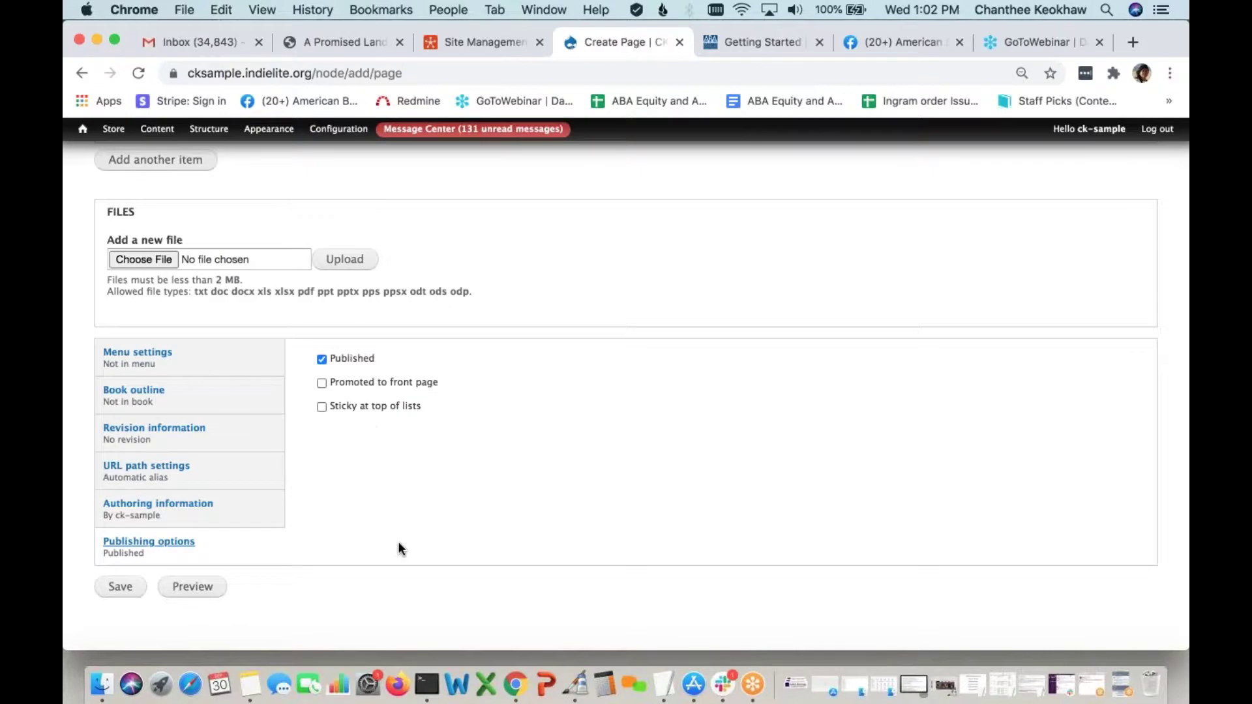
click(322, 383)
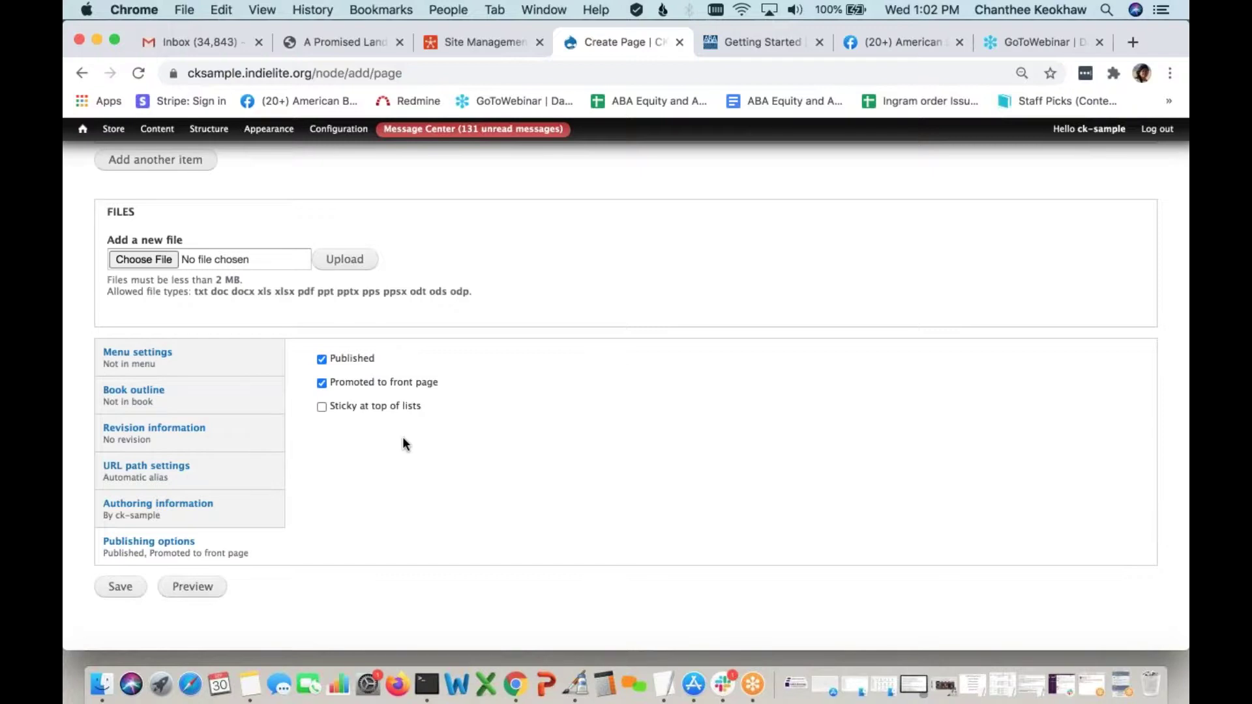
click(115, 589)
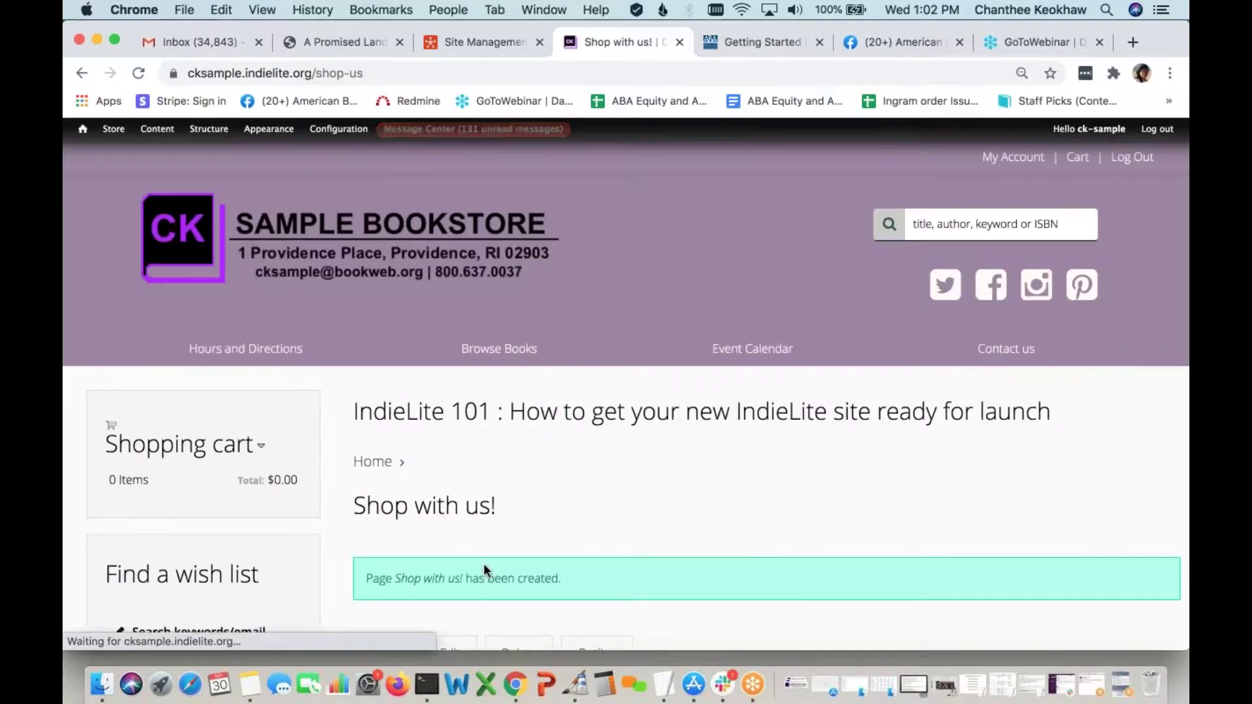
Scroll through the home page to review the new Shop with us! welcome text
scroll(483, 564, down, 2)
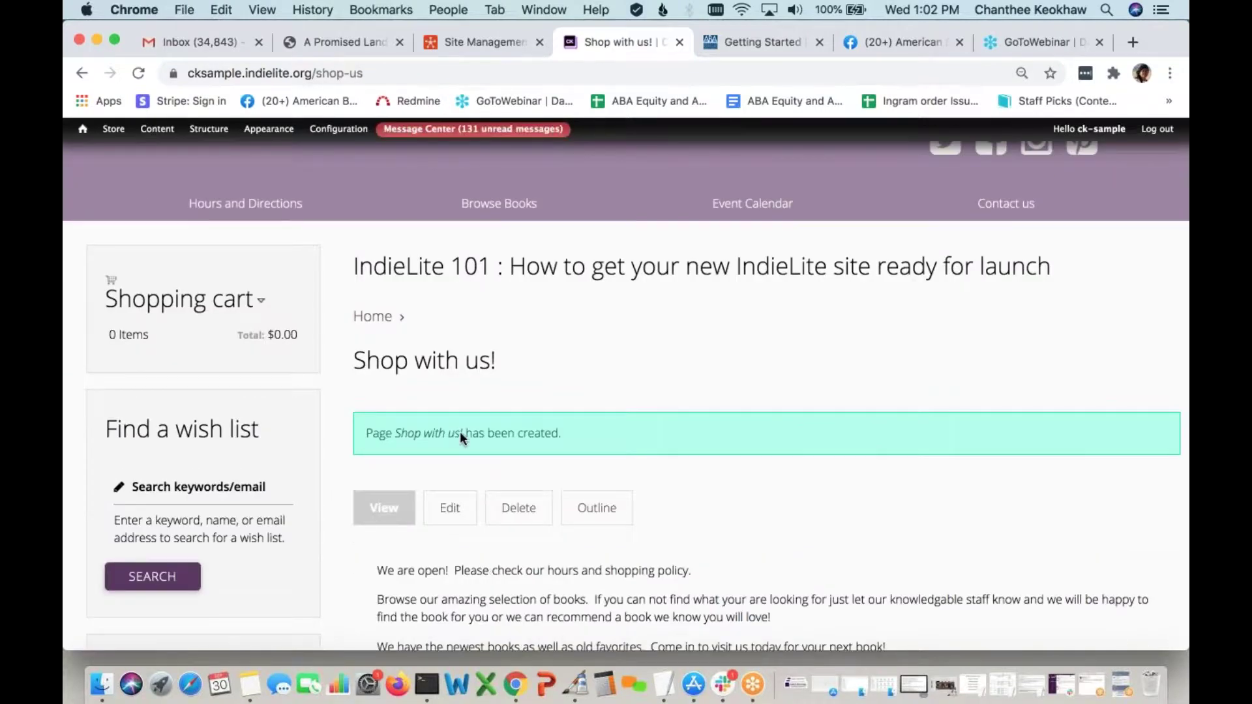
scroll(460, 432, up, 2)
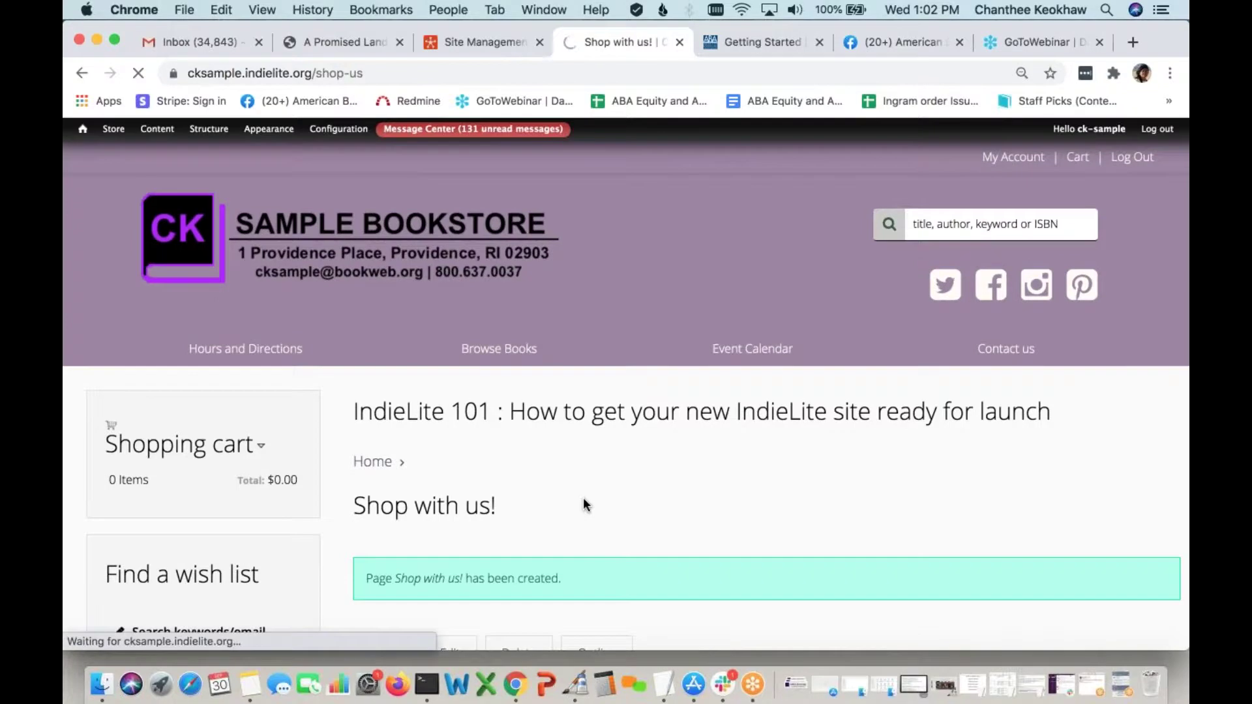
scroll(583, 505, down, 3)
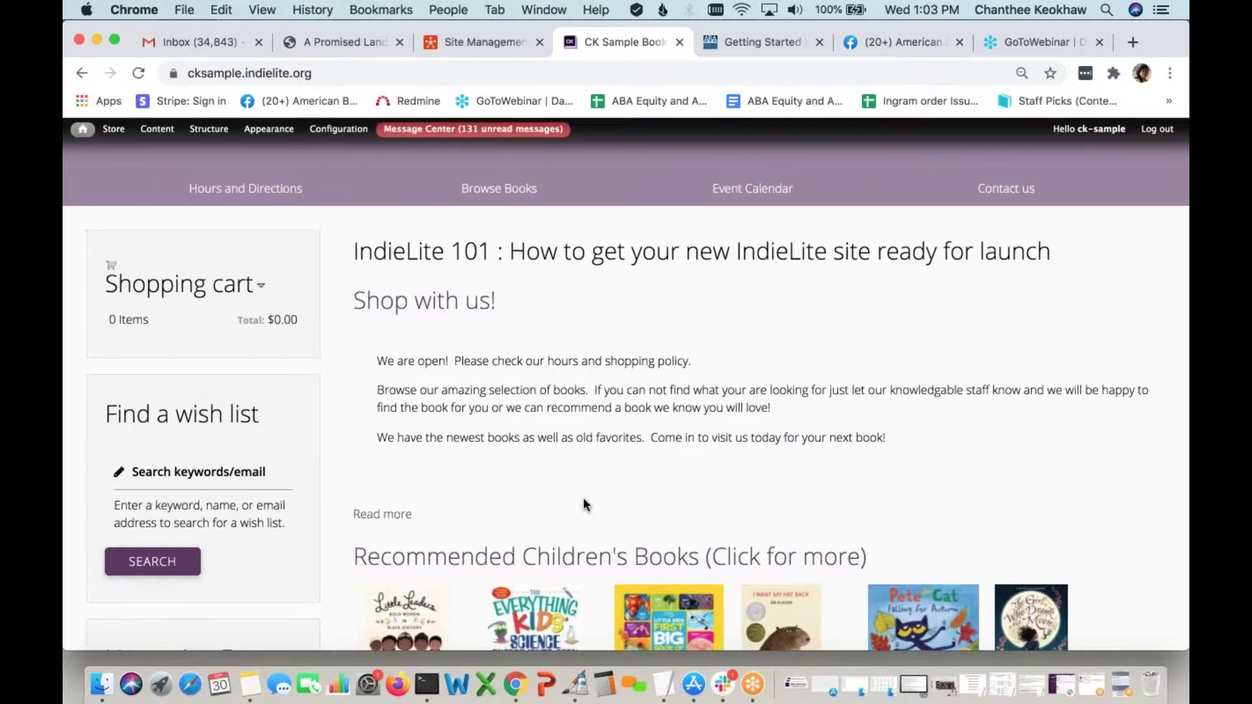
mouse_move(529, 308)
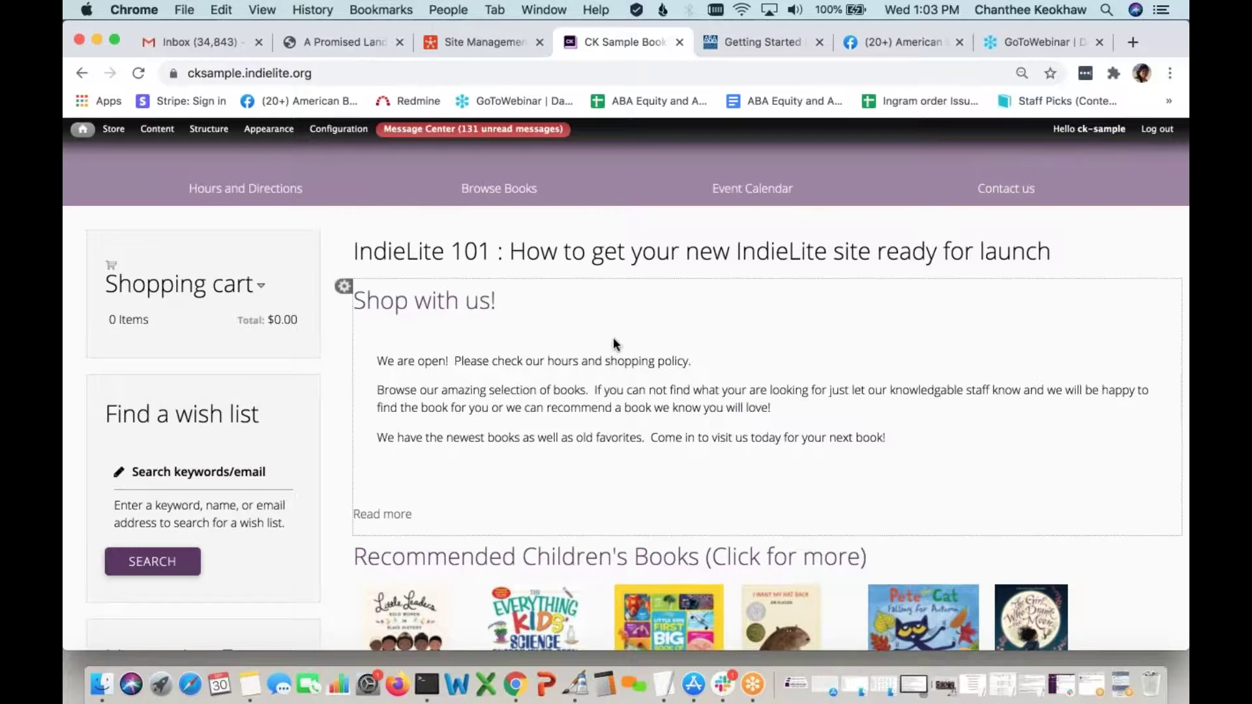
scroll(457, 391, down, 2)
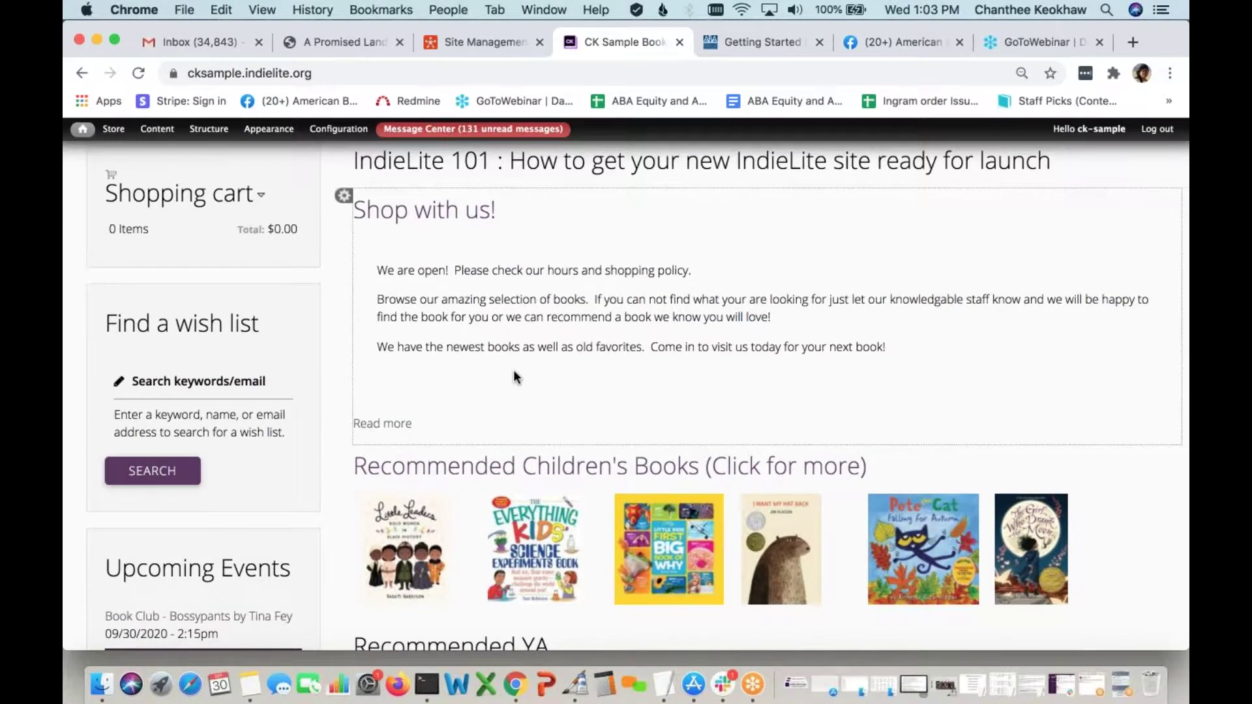
scroll(514, 373, up, 3)
scroll(514, 373, down, 8)
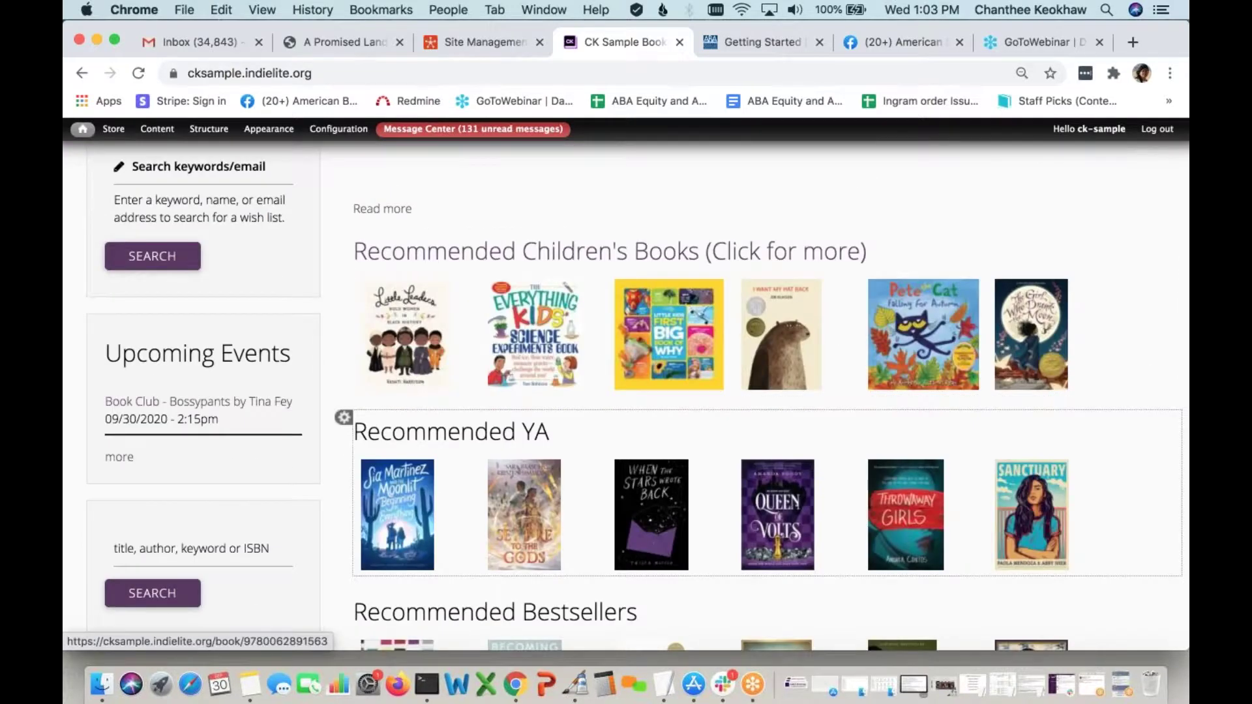
scroll(509, 457, down, 10)
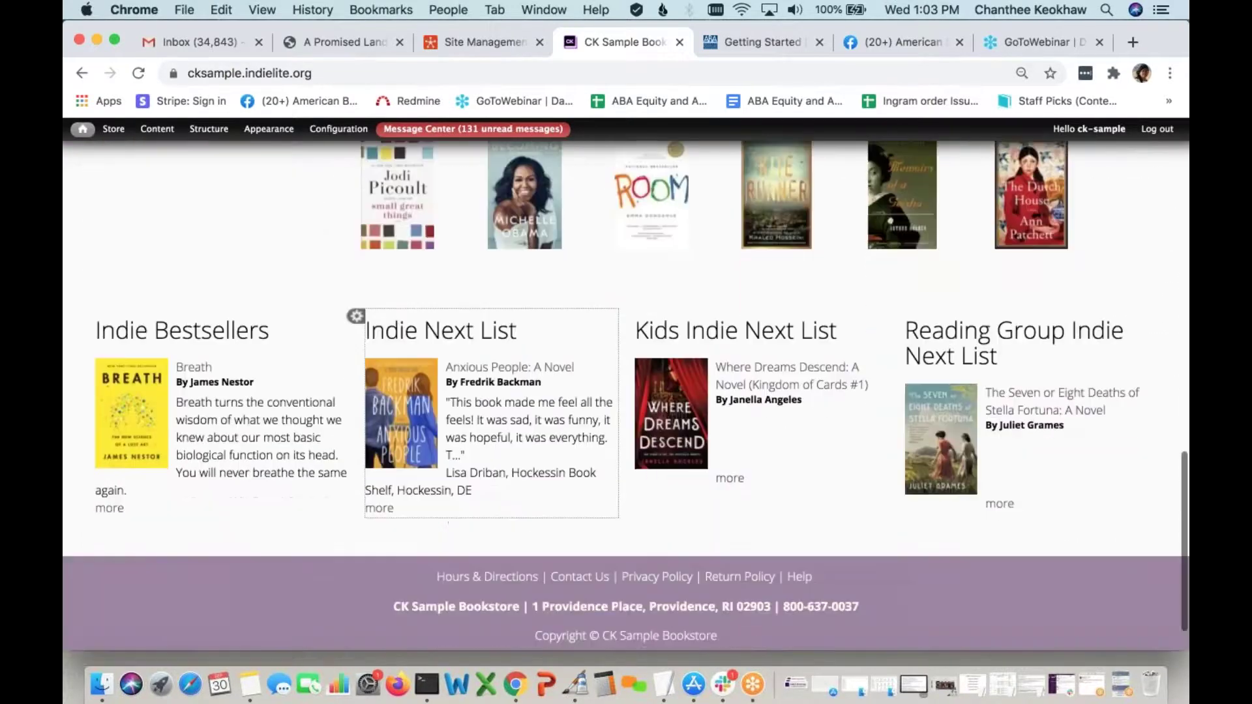
scroll(626, 384, up, 3)
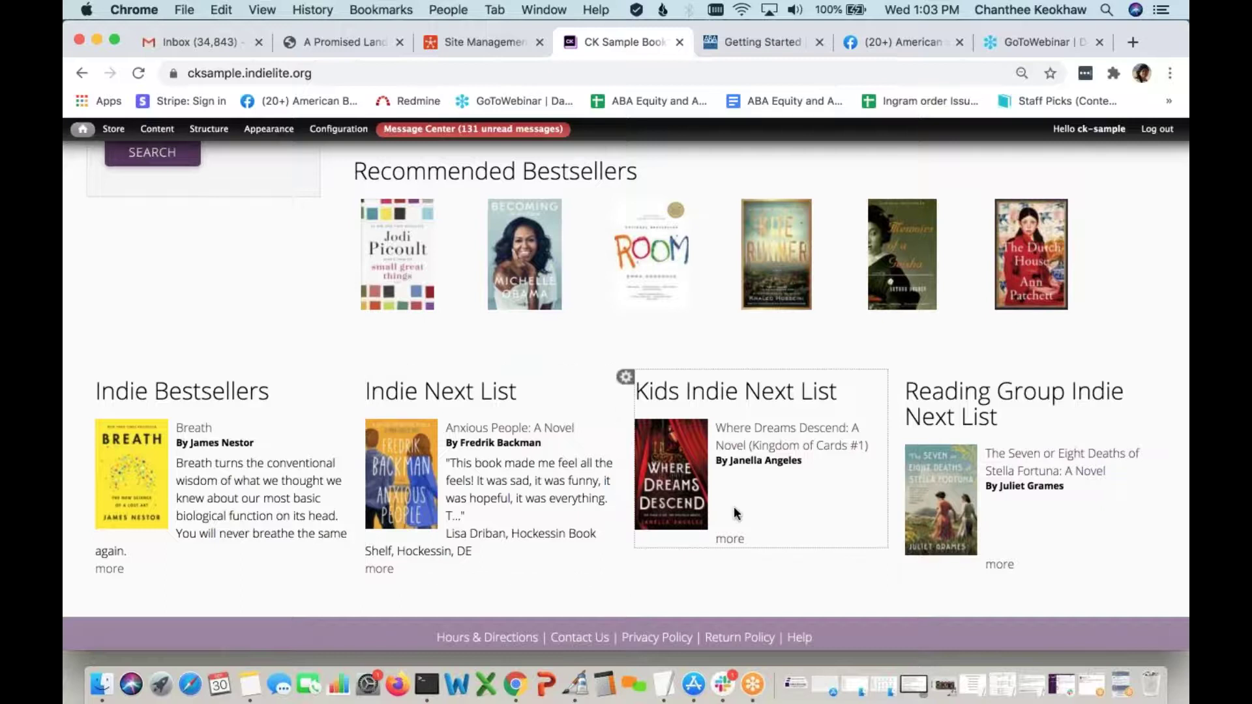
scroll(735, 514, up, 5)
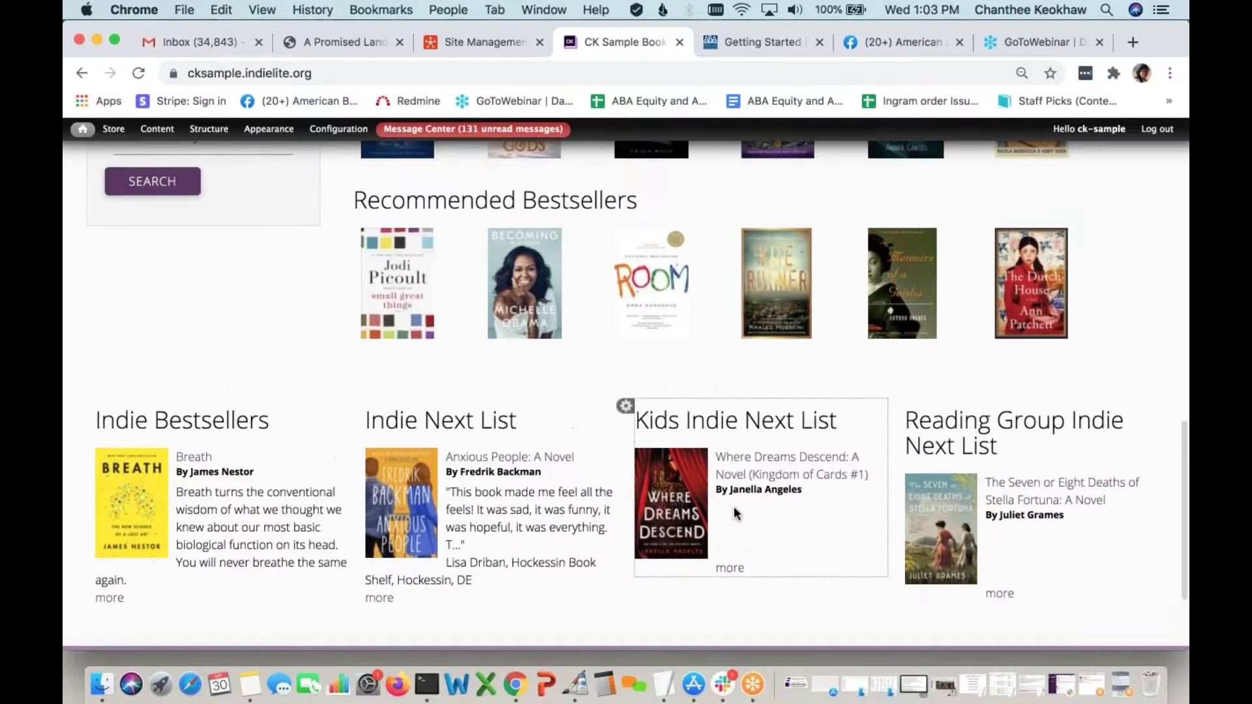
scroll(741, 514, up, 10)
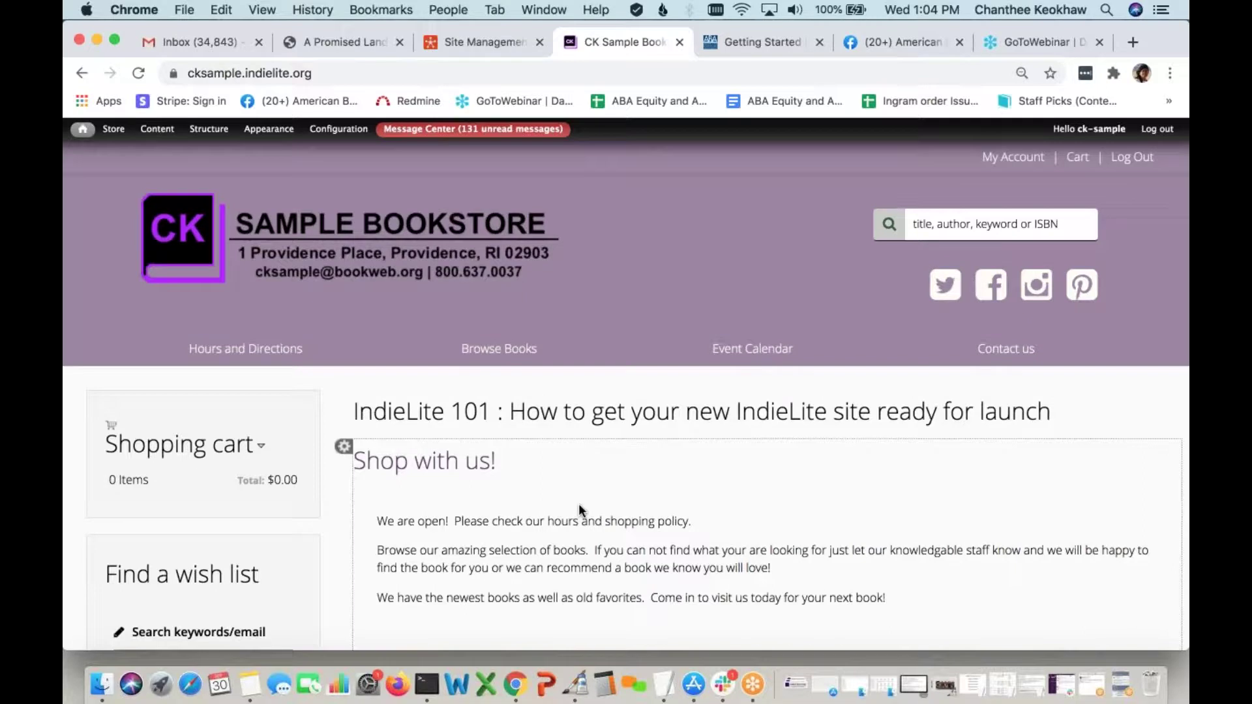
Open a fresh Create Page form from Content > Add content and bring up Notes
mouse_move(165, 131)
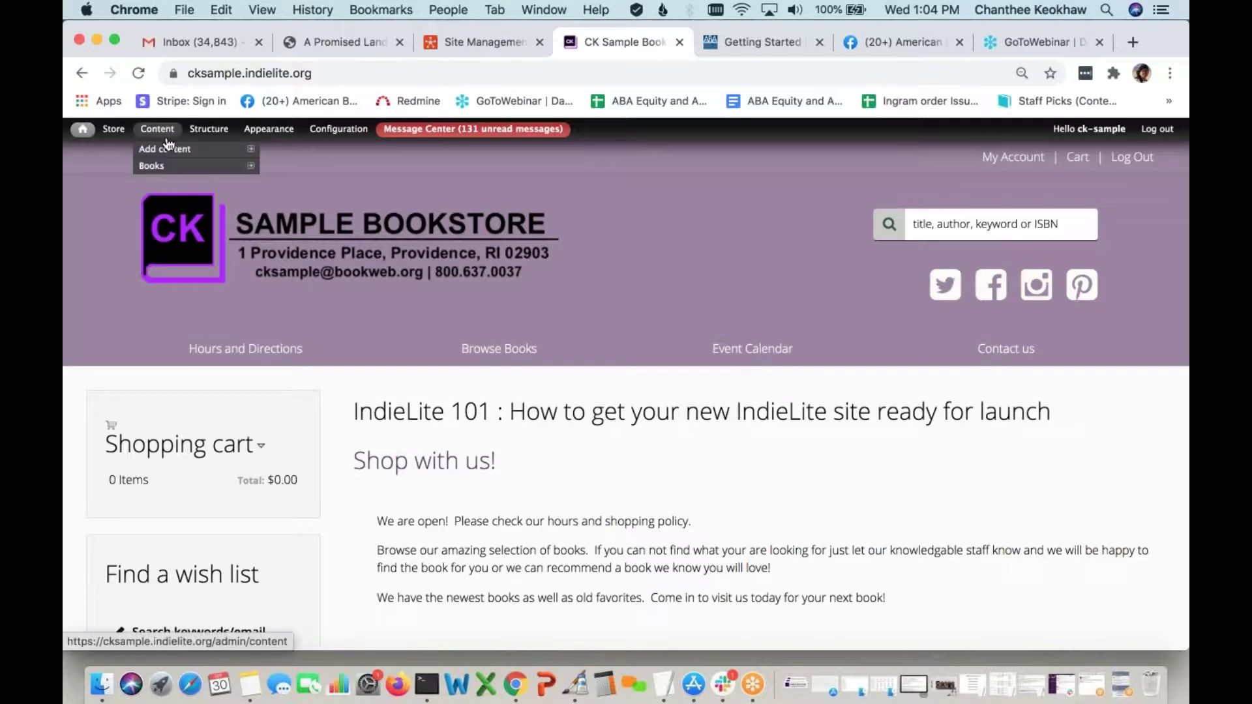
click(276, 200)
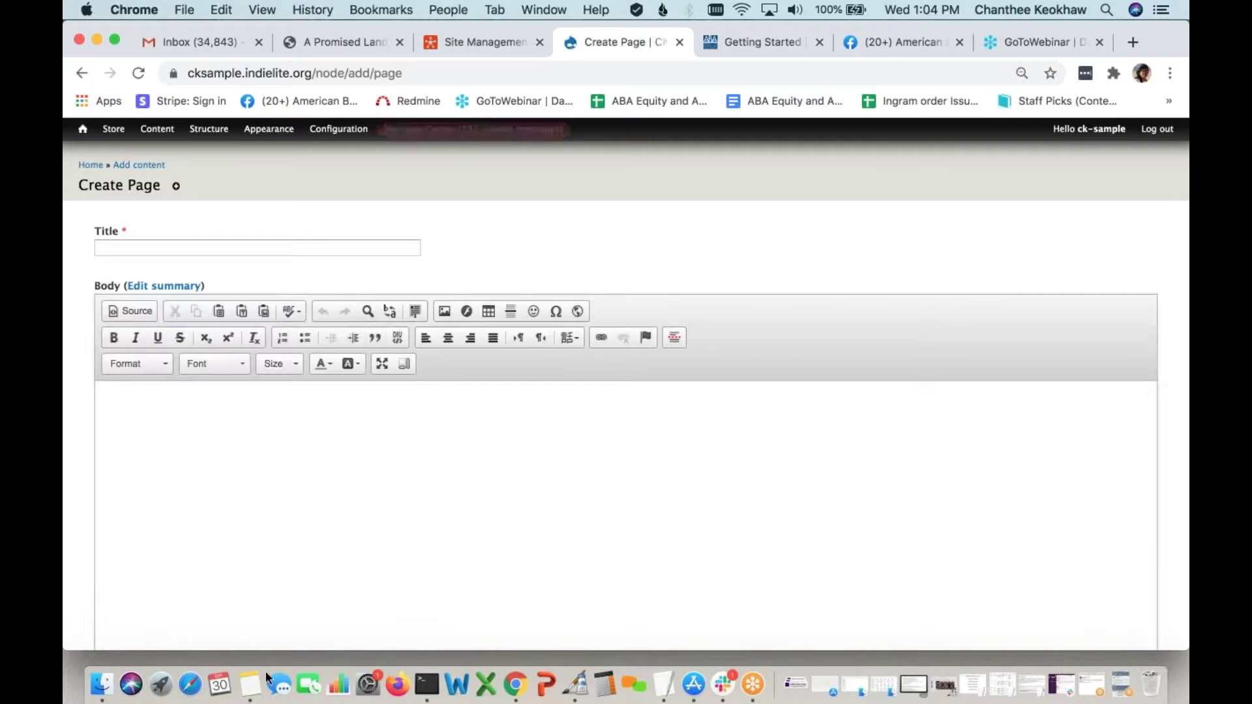
click(250, 685)
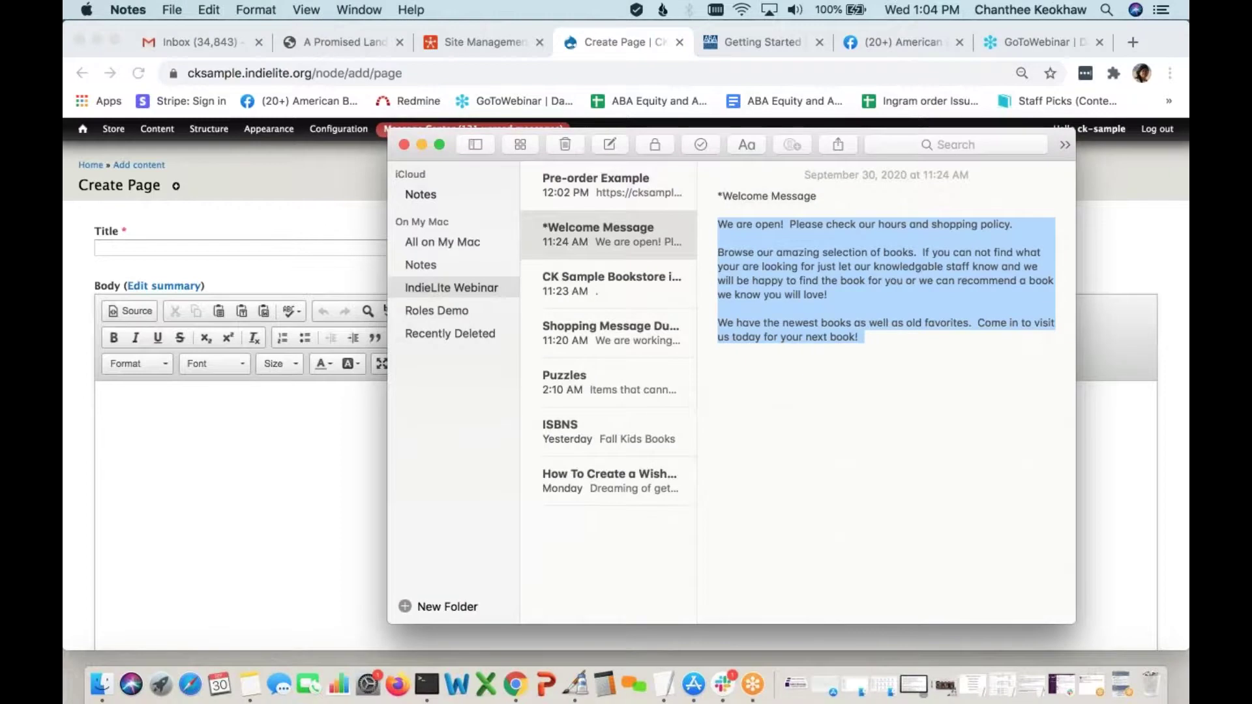
Copy the COVID-19 note's title into the page Title: 'Shopping Message Due to COVID-19'
click(639, 339)
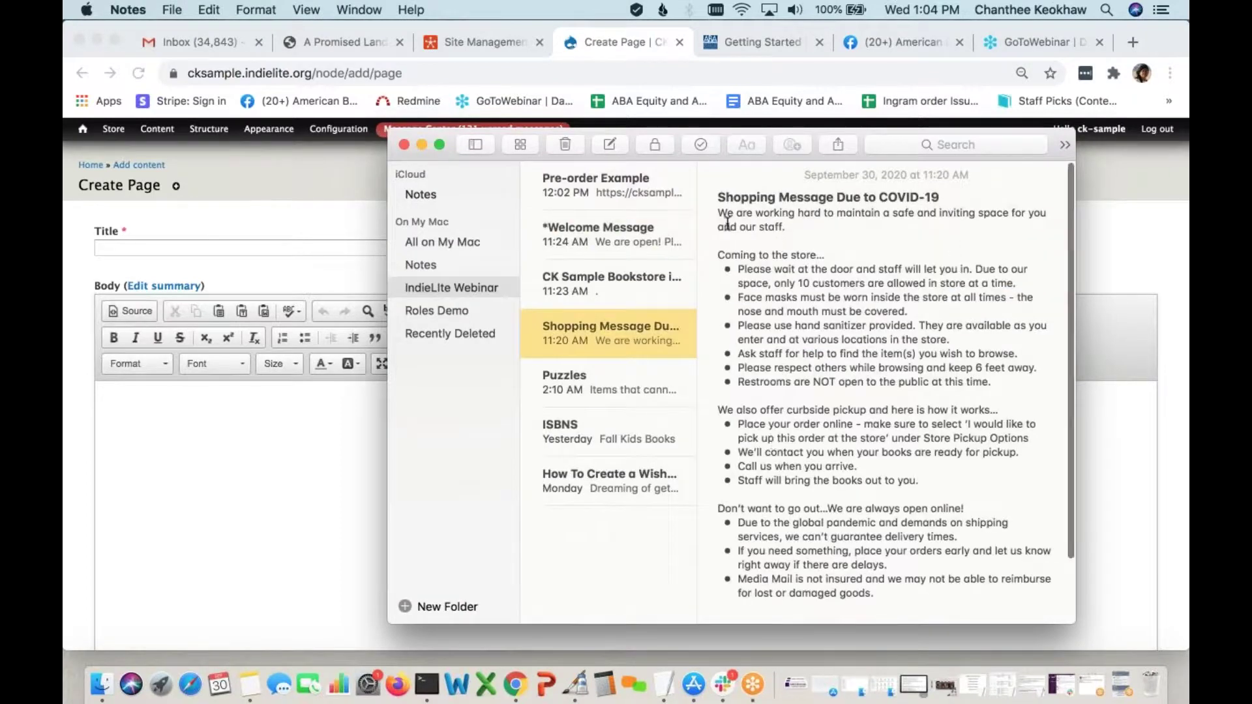
drag(943, 196, 712, 196)
key(super+c)
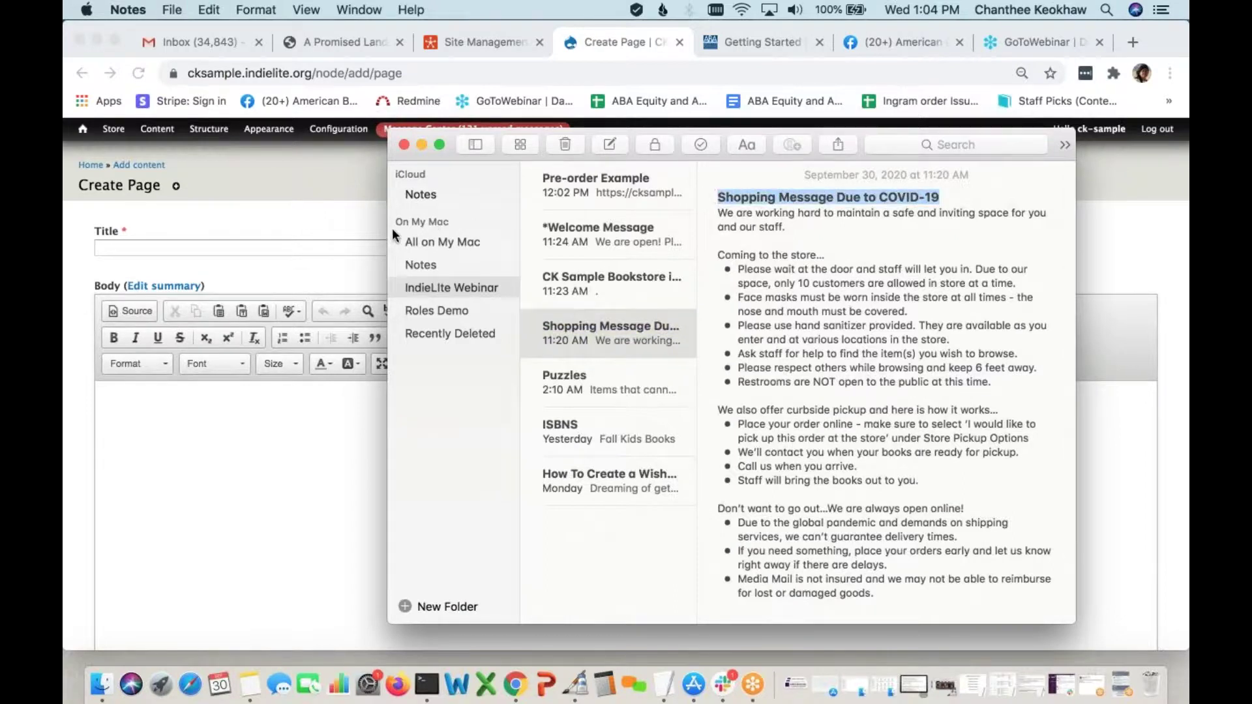
click(342, 245)
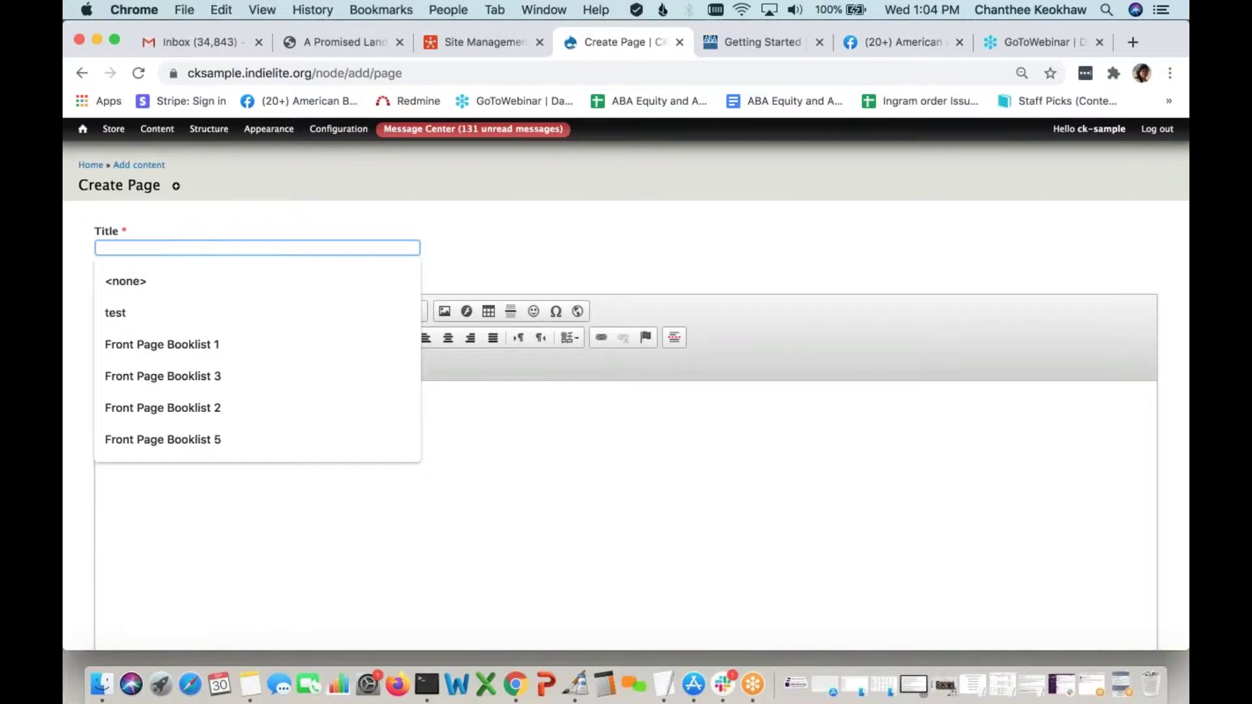
key(super+v)
Select the shopping note's entire body and return to the empty Body editor
click(250, 684)
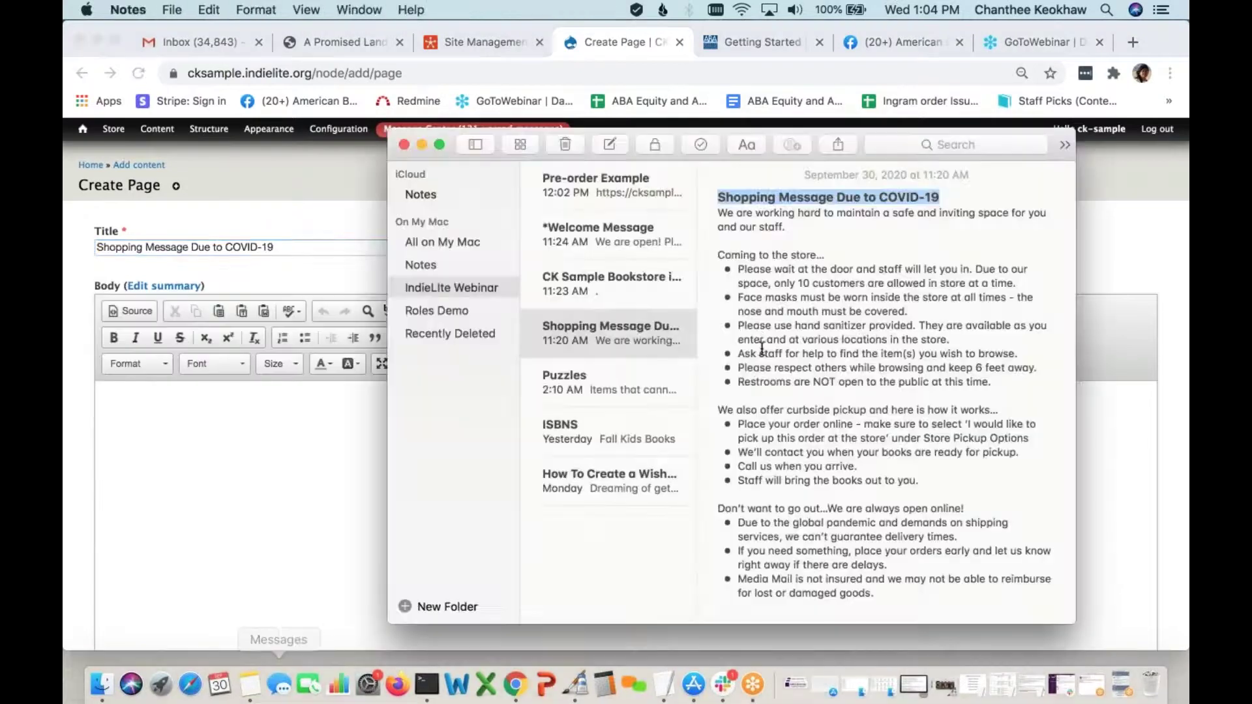
drag(717, 214, 885, 585)
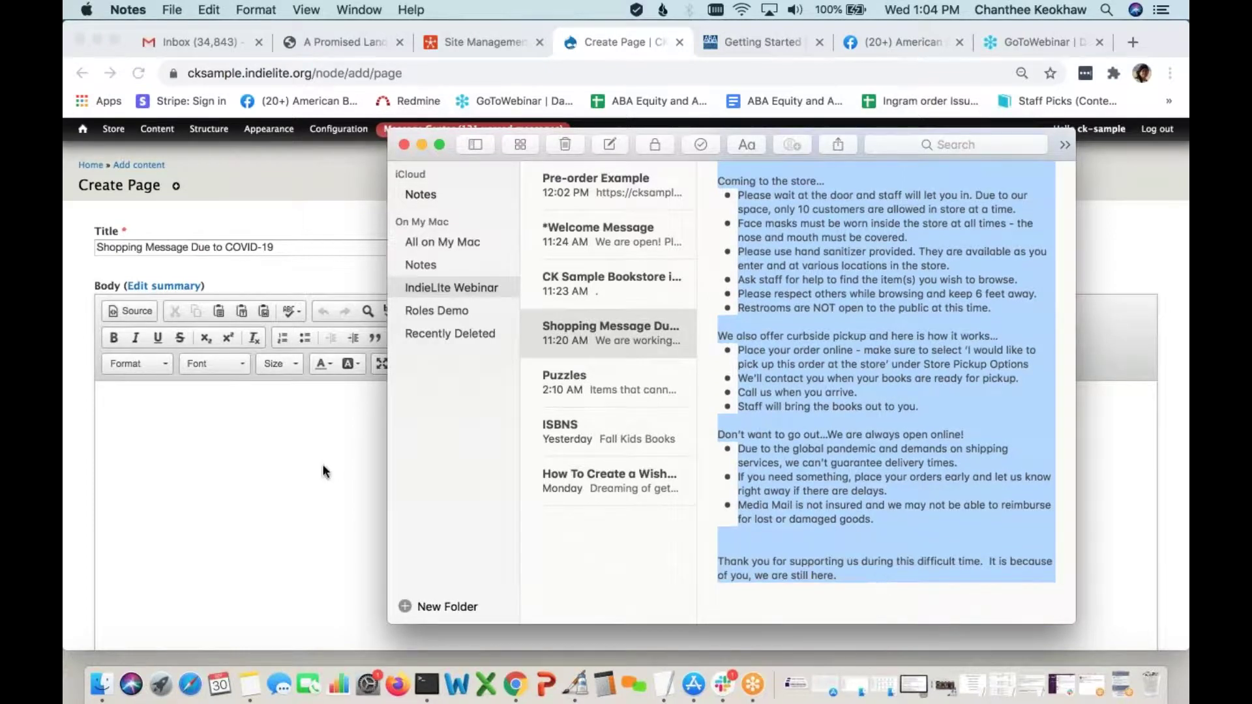
click(248, 474)
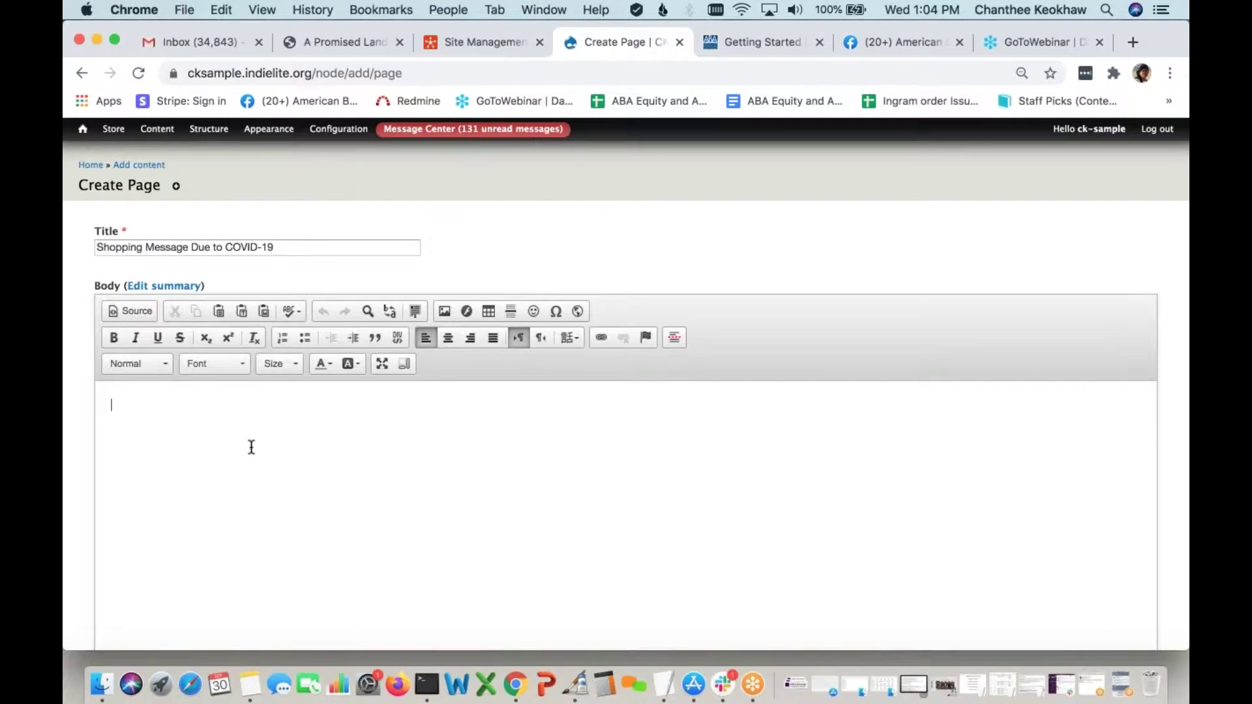
Paste the COVID-19 shopping message into the Body and remove the first stray blank lines
key(super+v)
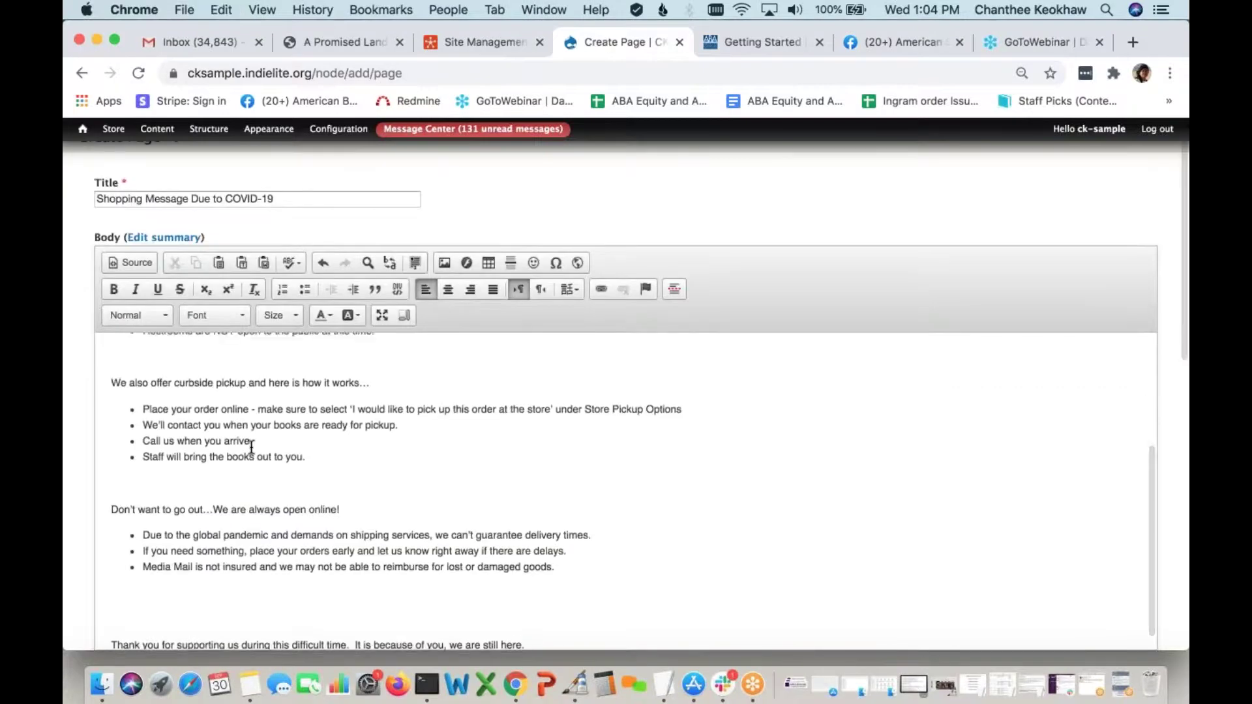
scroll(218, 375, up, 10)
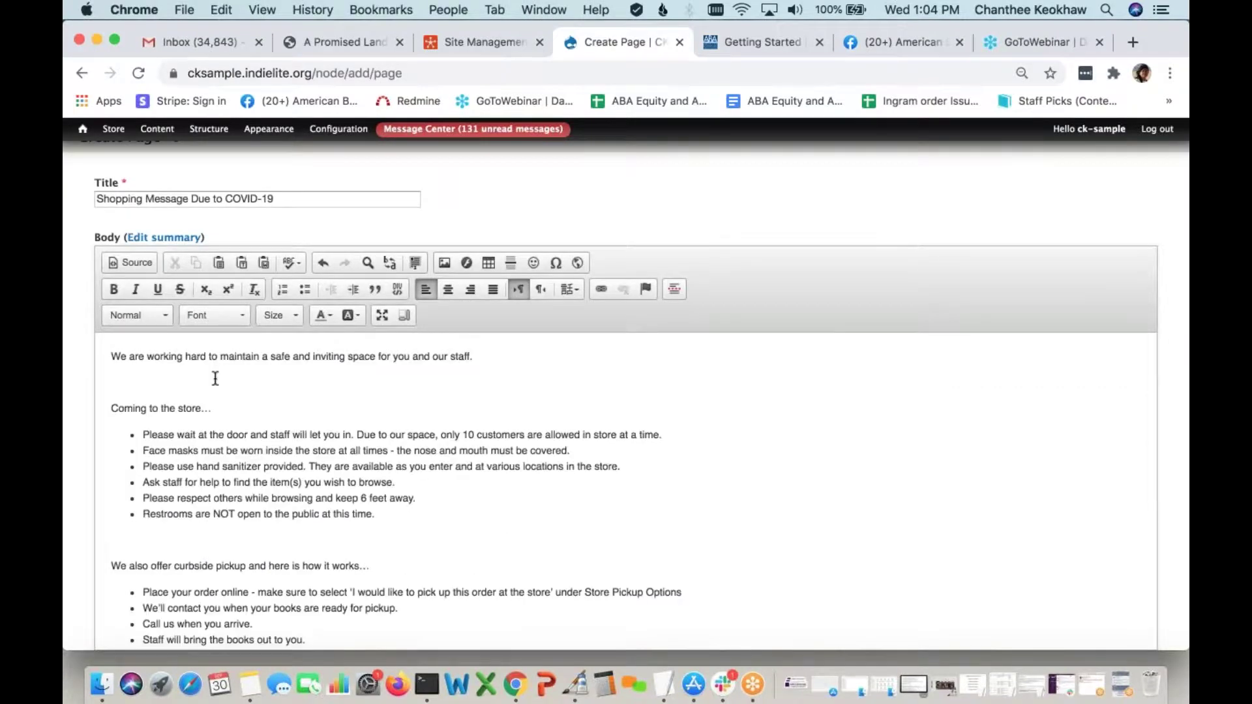
key(BackSpace)
click(179, 516)
key(BackSpace)
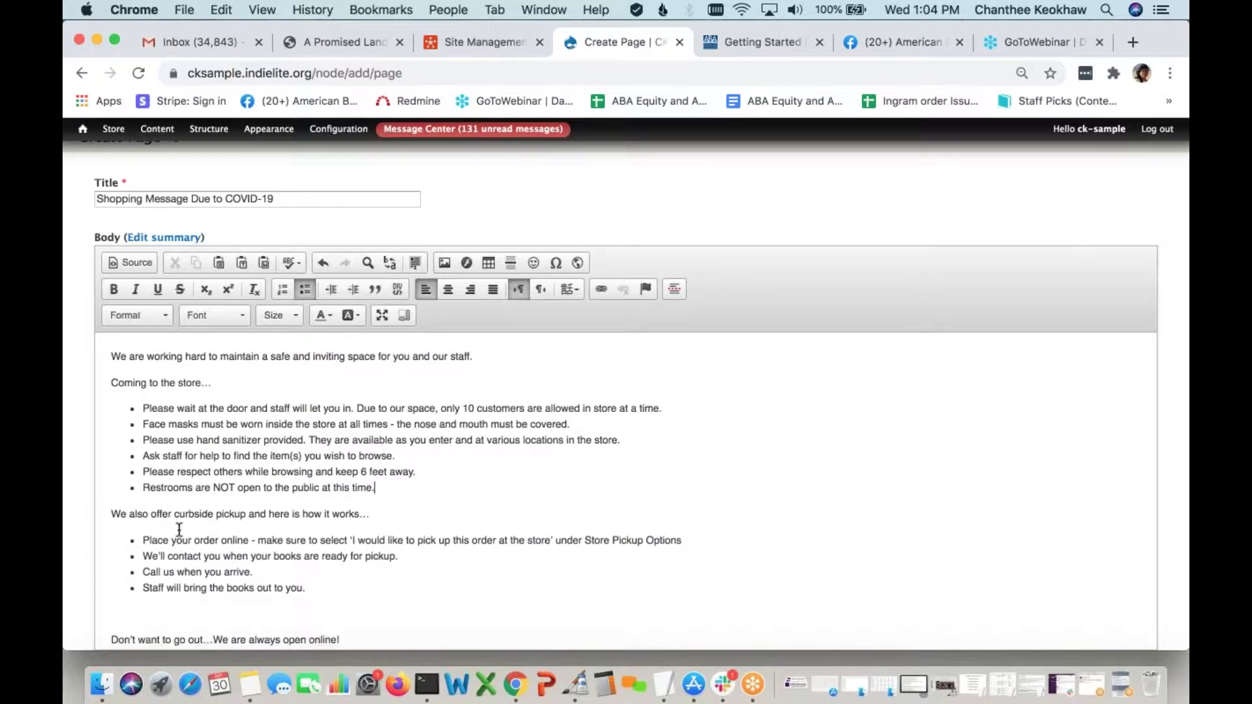
Delete the blank lines before 'Don't want to go out…' and the thank-you line, then select the opening sentence
scroll(167, 526, down, 2)
click(119, 564)
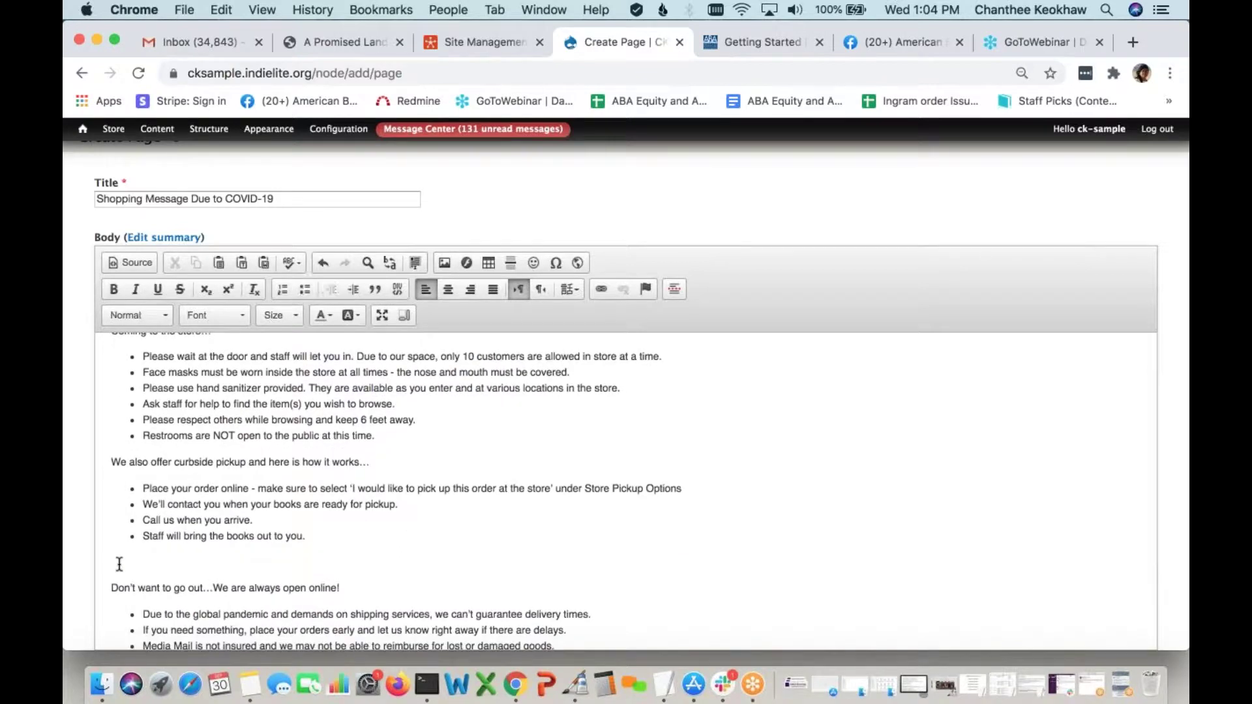
key(BackSpace)
scroll(119, 564, down, 2)
click(130, 606)
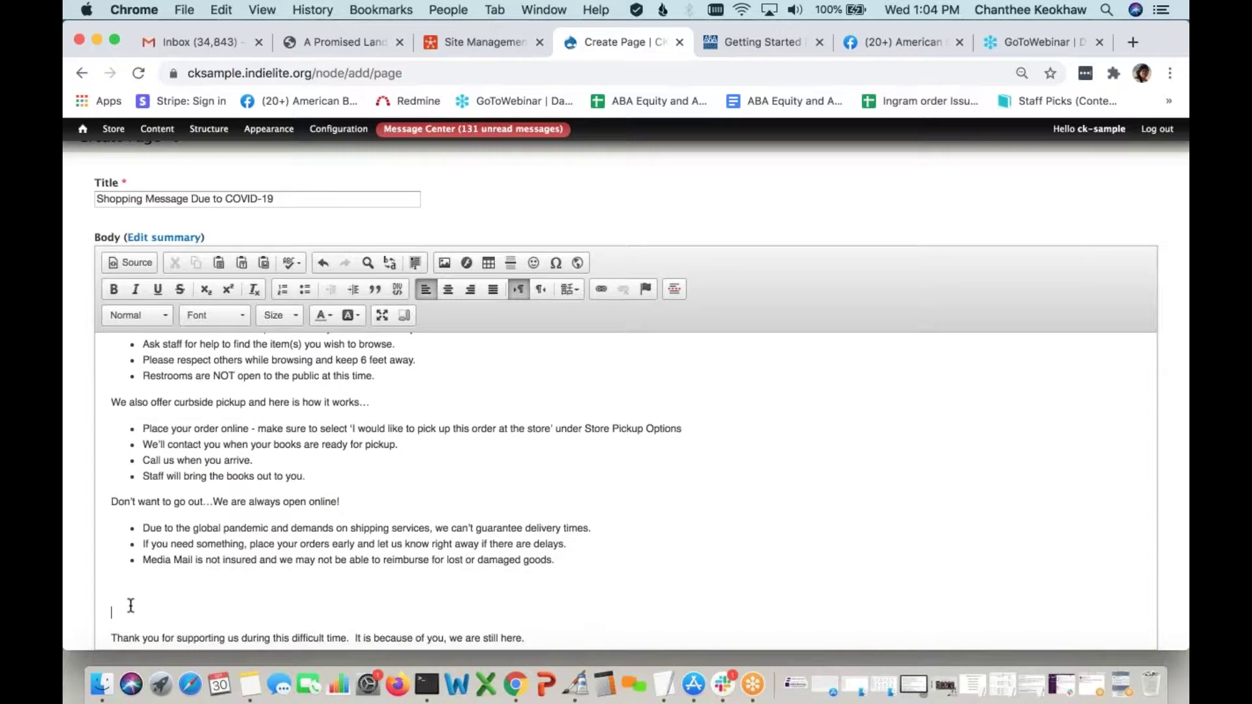
scroll(130, 606, up, 4)
click(400, 559)
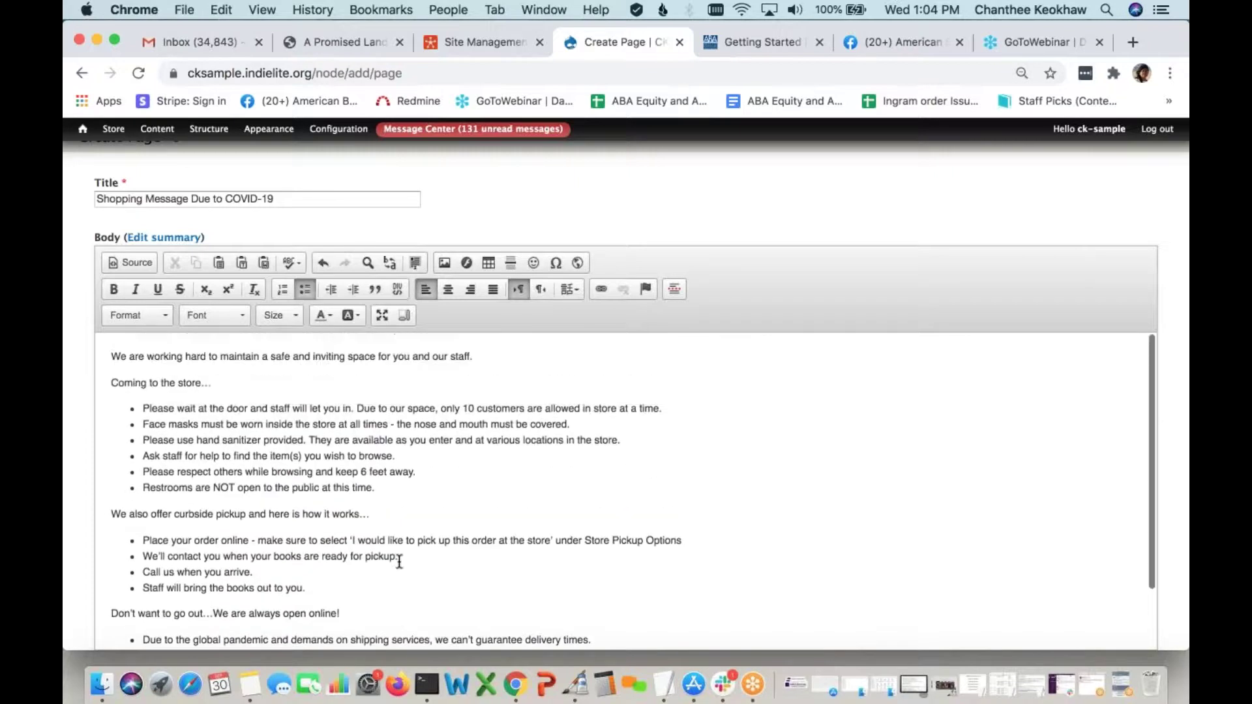
drag(480, 356, 102, 354)
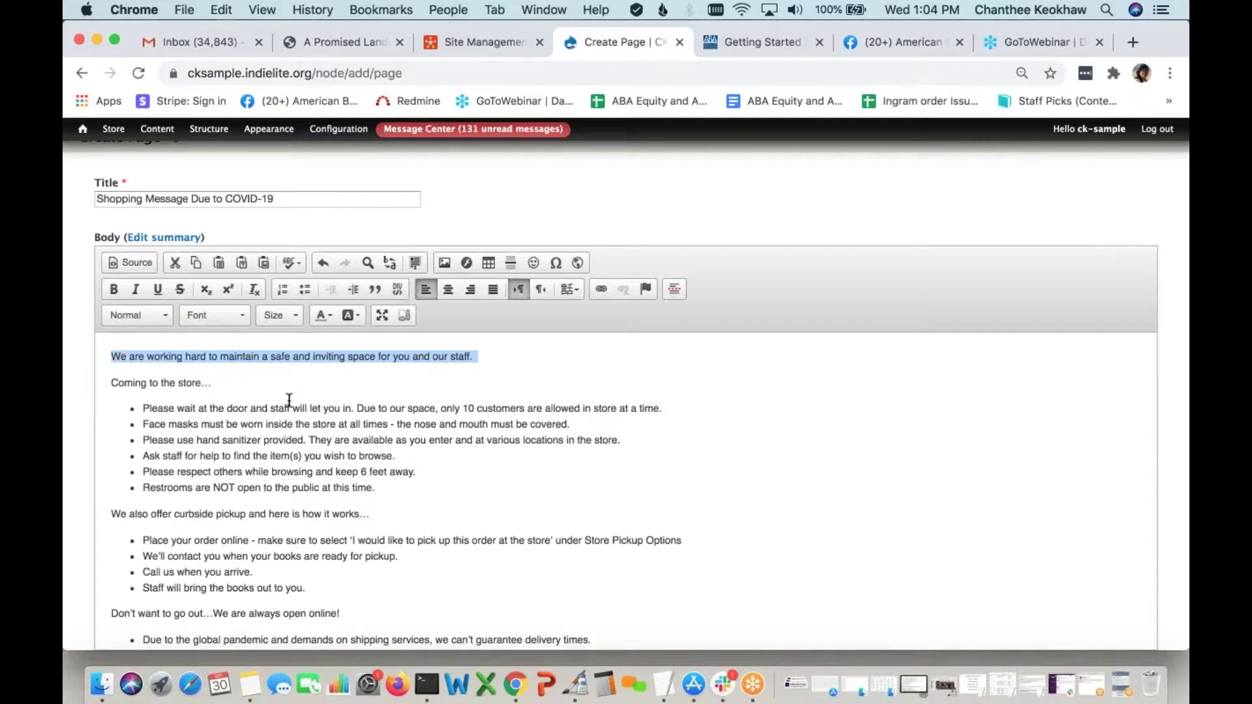
Bold the opening sentence and the 'Coming to the store…', curbside pickup and always-open-online lines
click(114, 289)
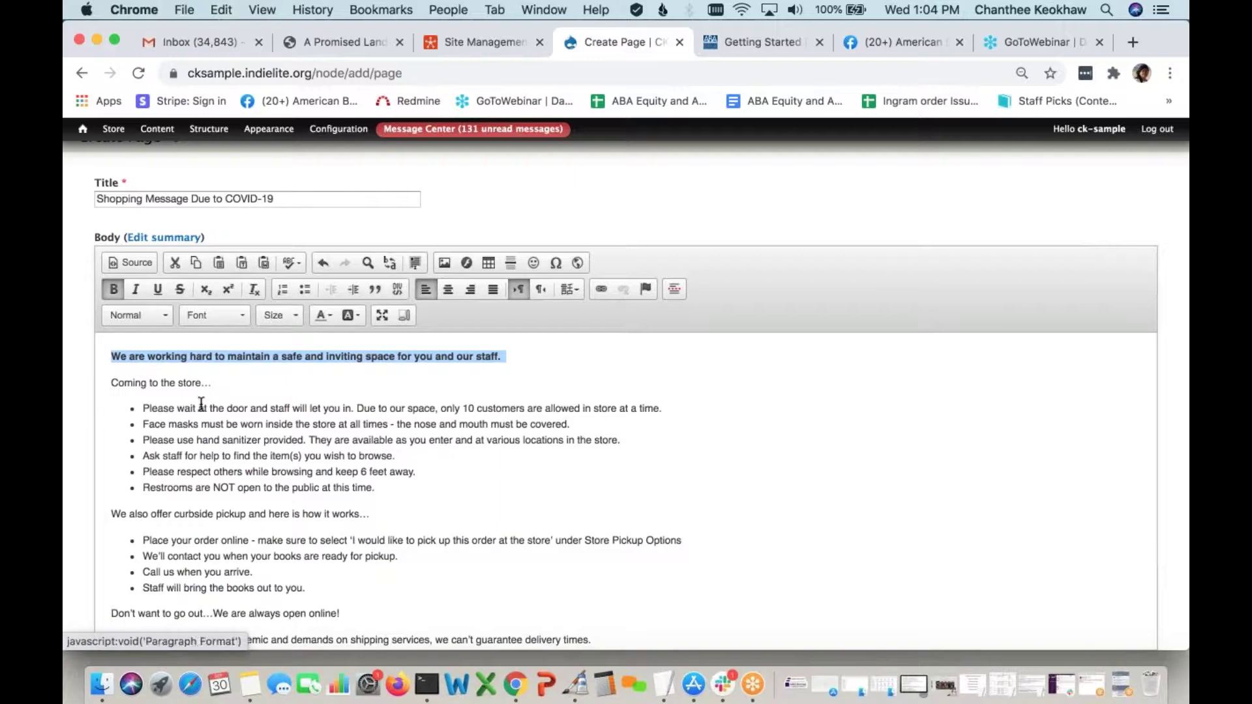
drag(223, 383, 108, 383)
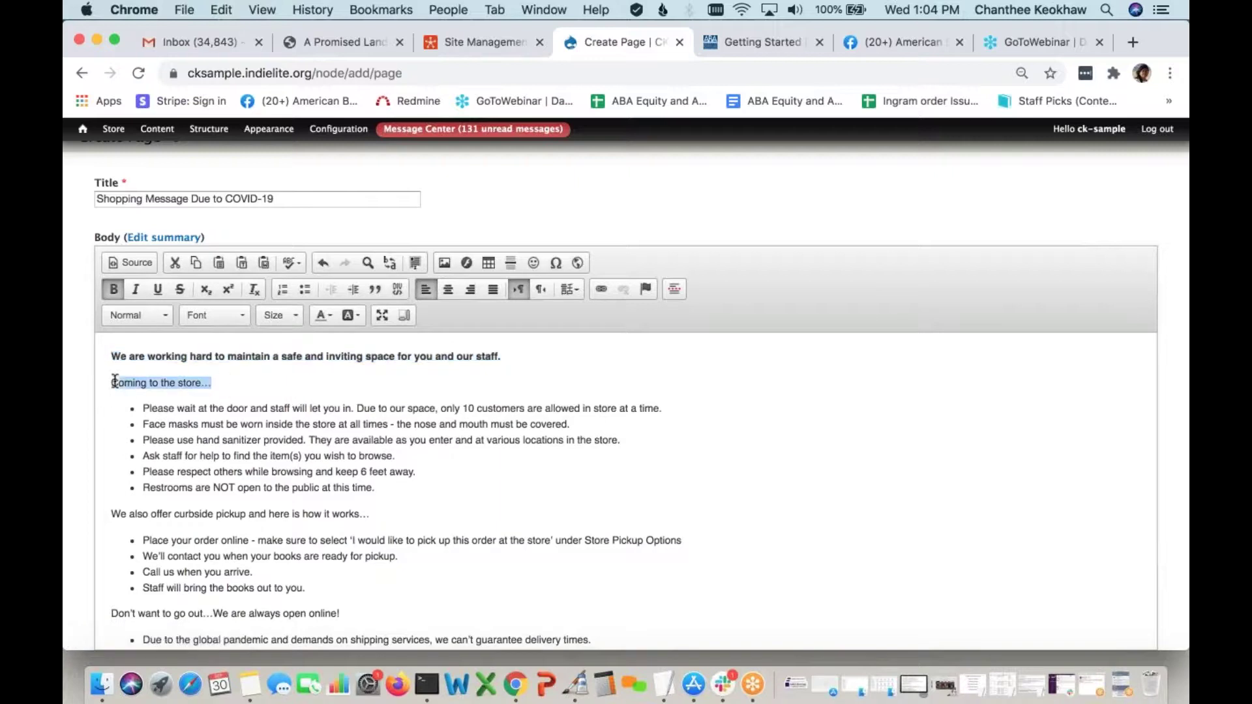
click(115, 289)
drag(386, 516, 101, 510)
click(112, 291)
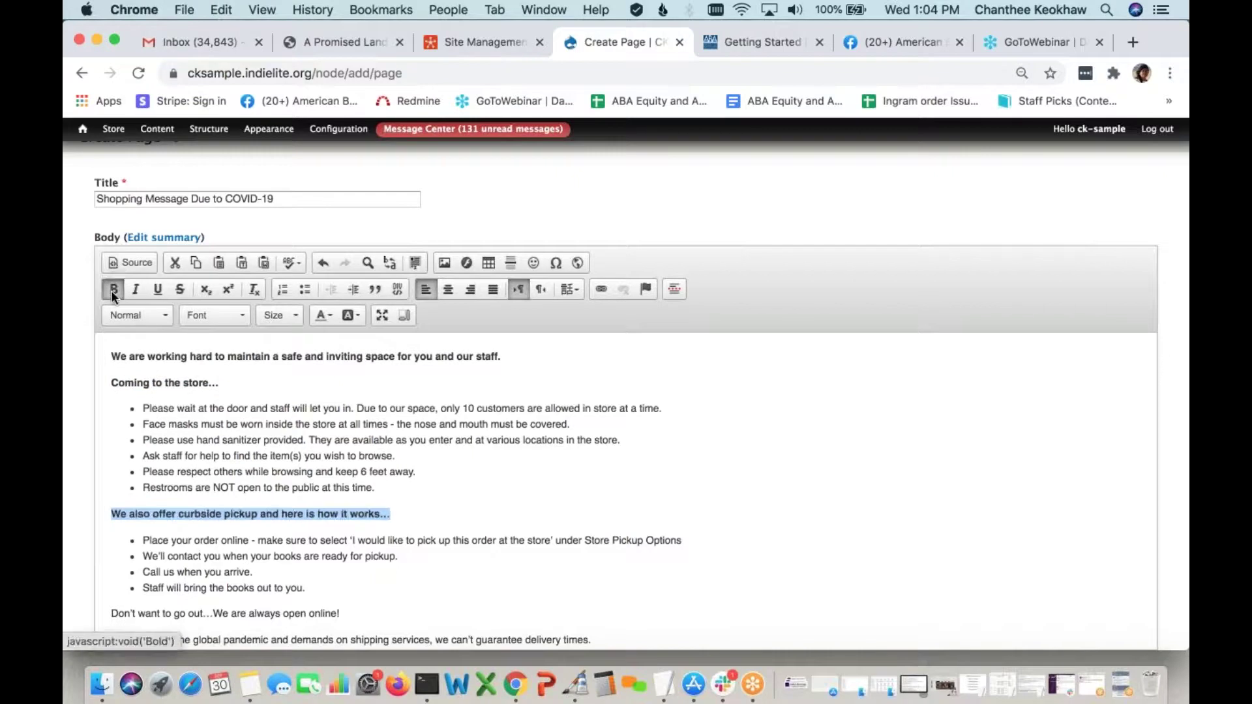
scroll(366, 529, down, 1)
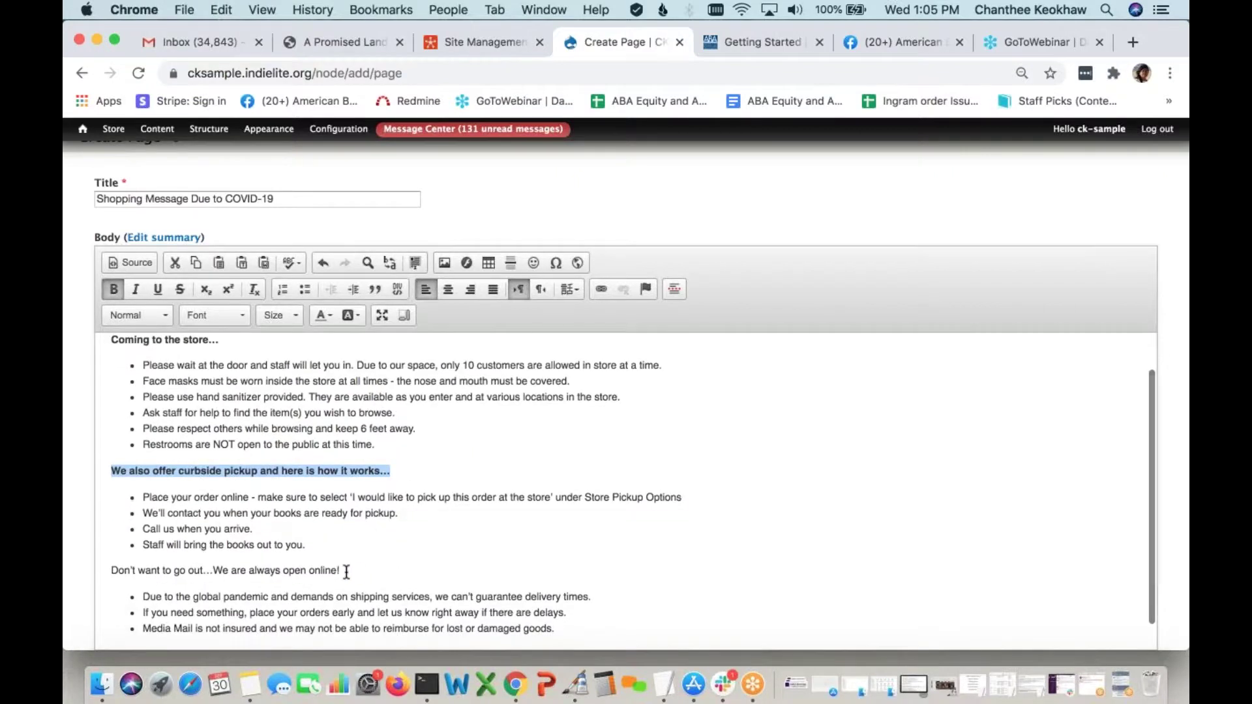
drag(352, 571, 88, 554)
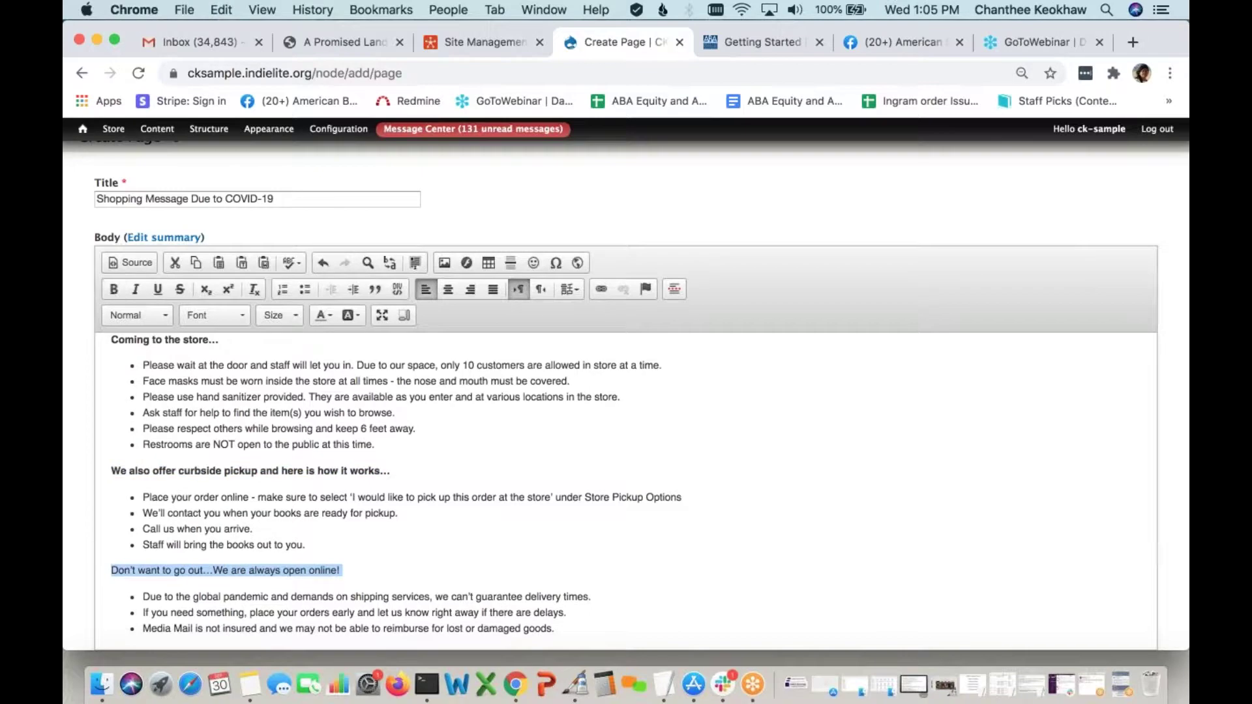
click(113, 291)
scroll(363, 518, down, 3)
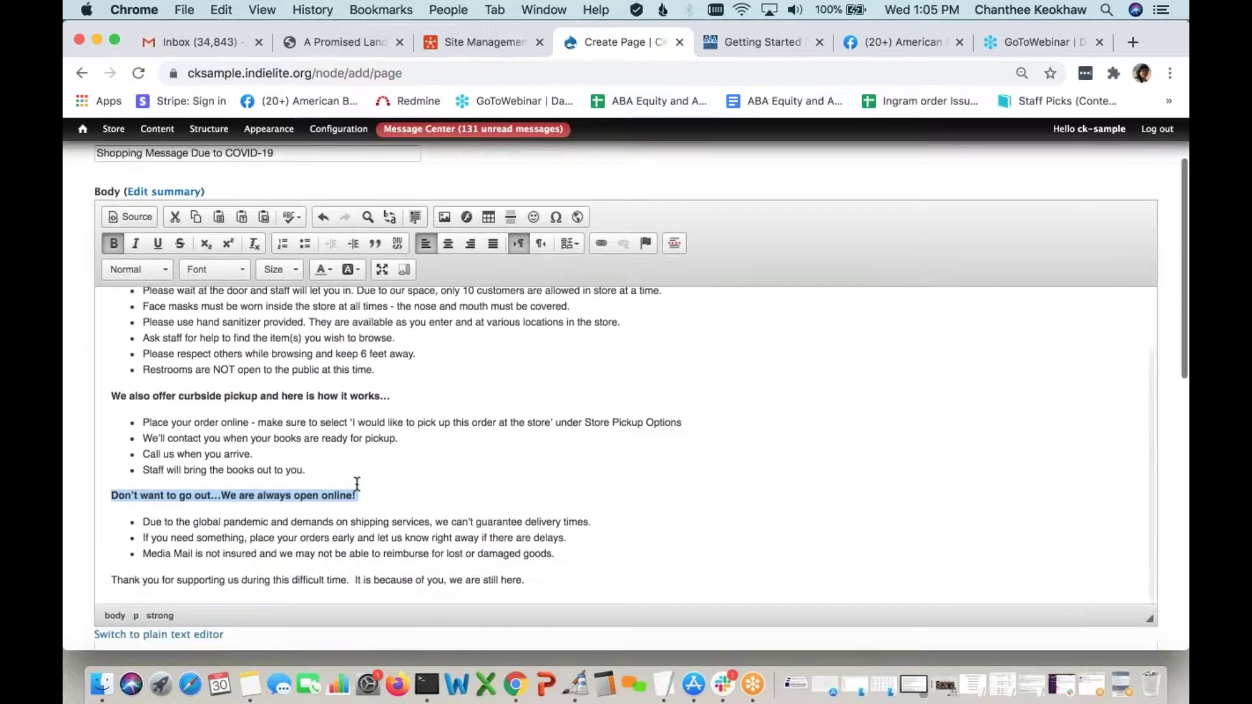
scroll(568, 496, up, 1)
click(569, 496)
scroll(569, 495, up, 3)
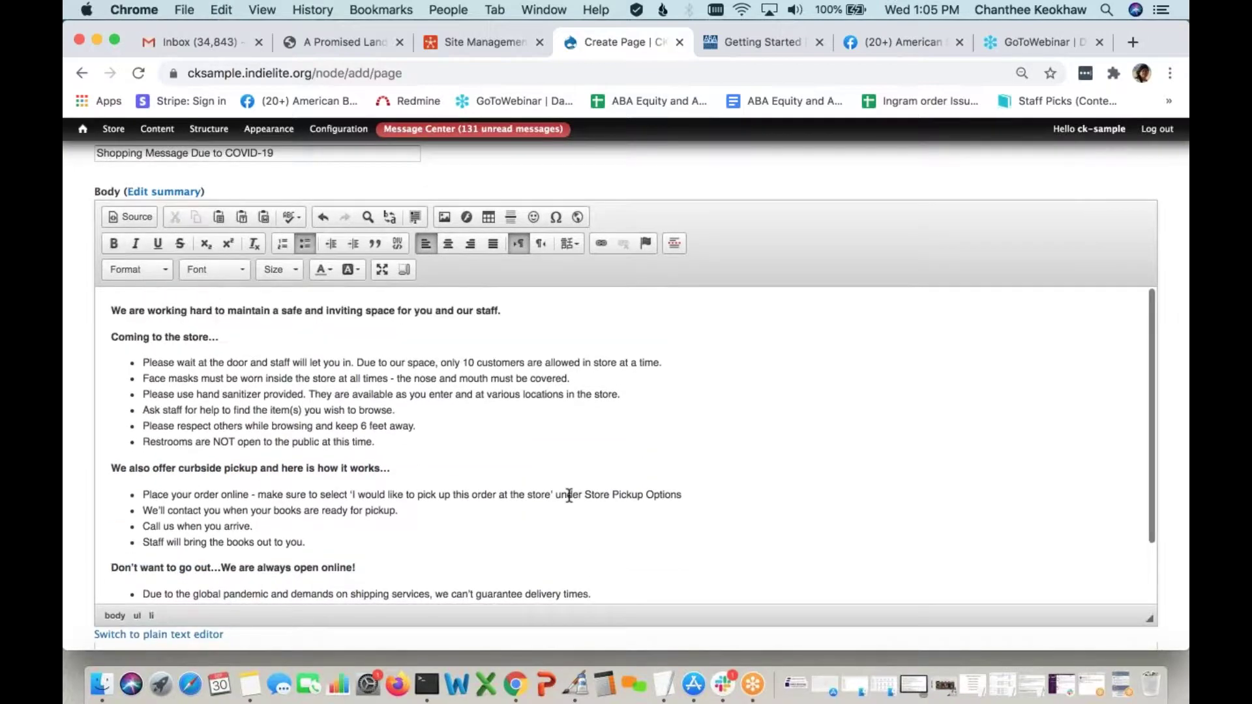
scroll(569, 496, down, 10)
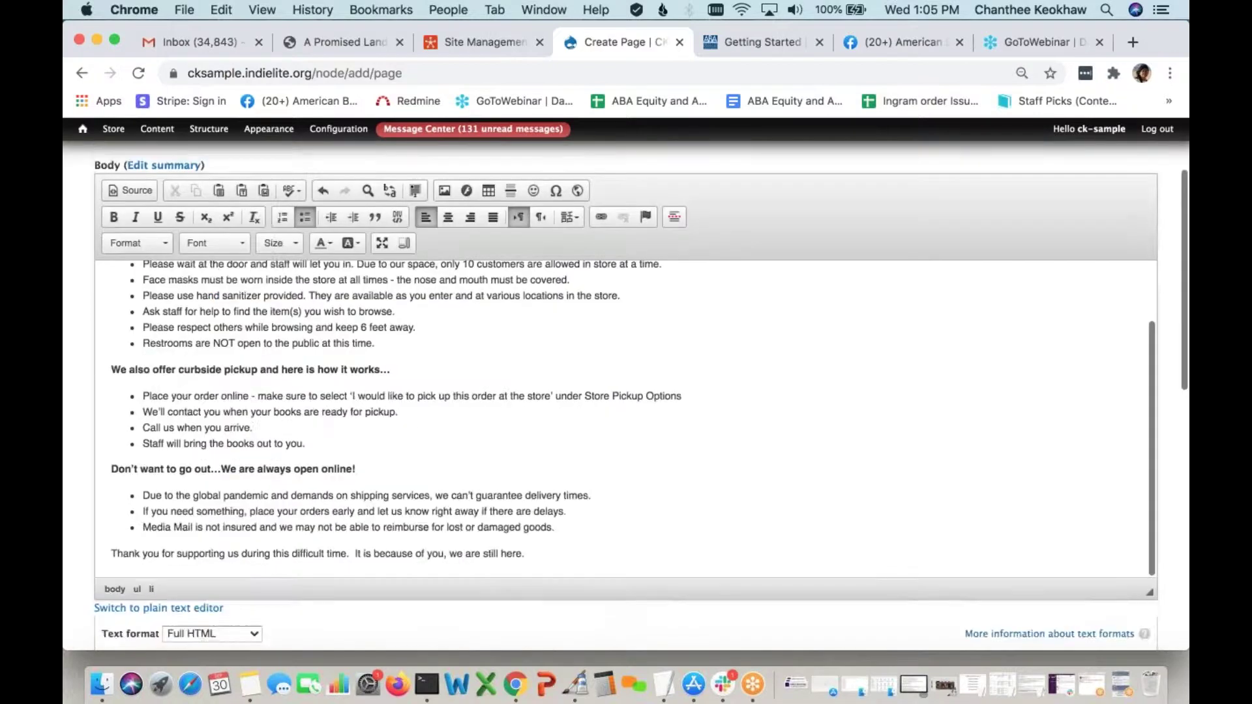
scroll(190, 455, down, 5)
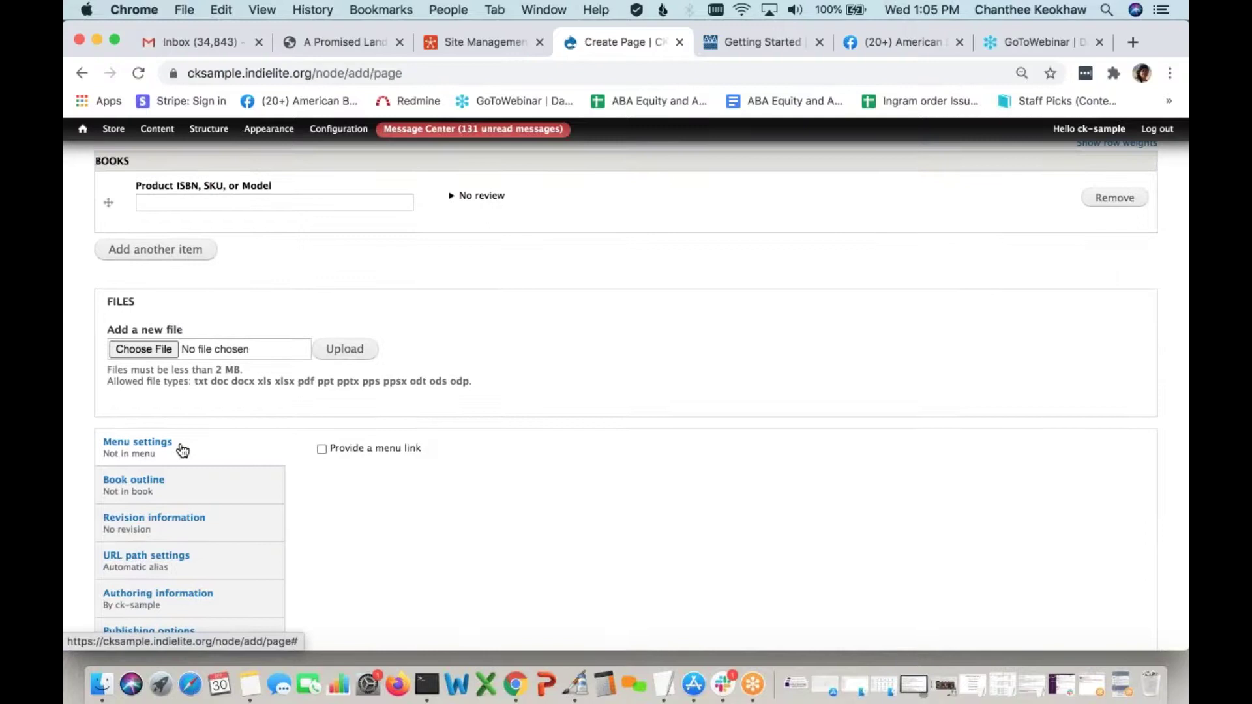
Enable a menu link for the page and retitle it 'COVID-19 Shopping Message'
click(321, 449)
scroll(511, 470, down, 2)
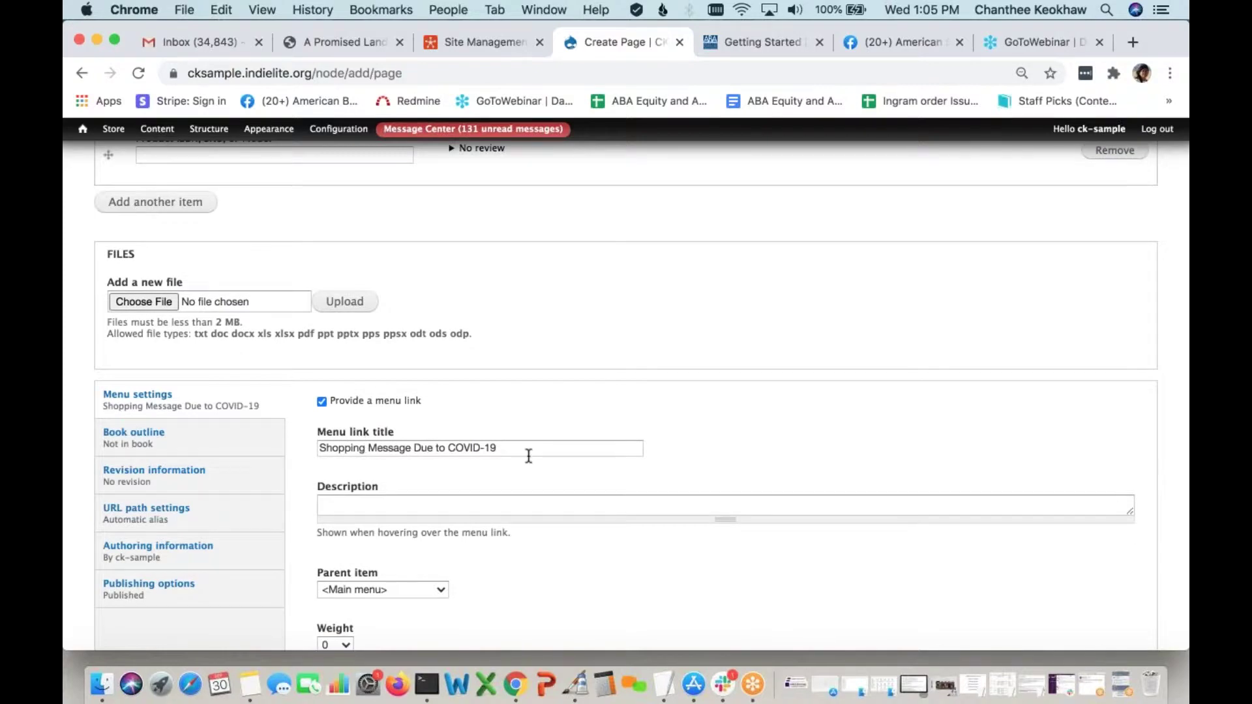
scroll(529, 456, down, 1)
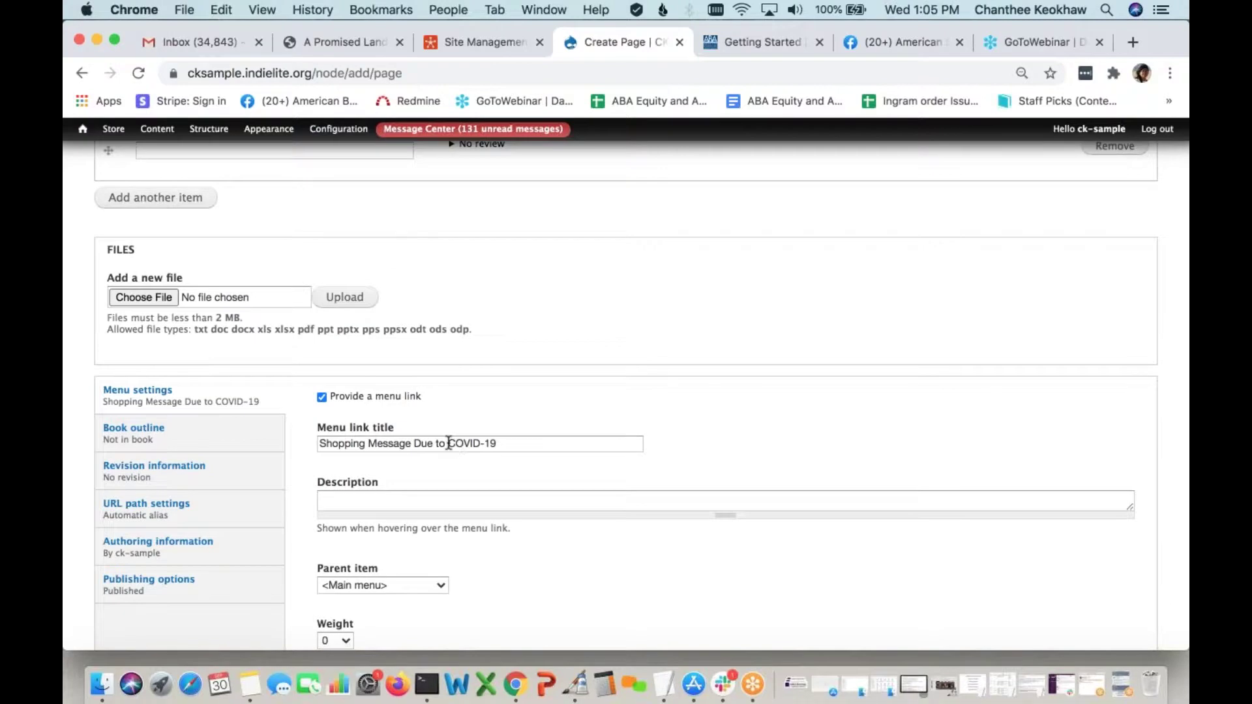
drag(413, 444, 559, 443)
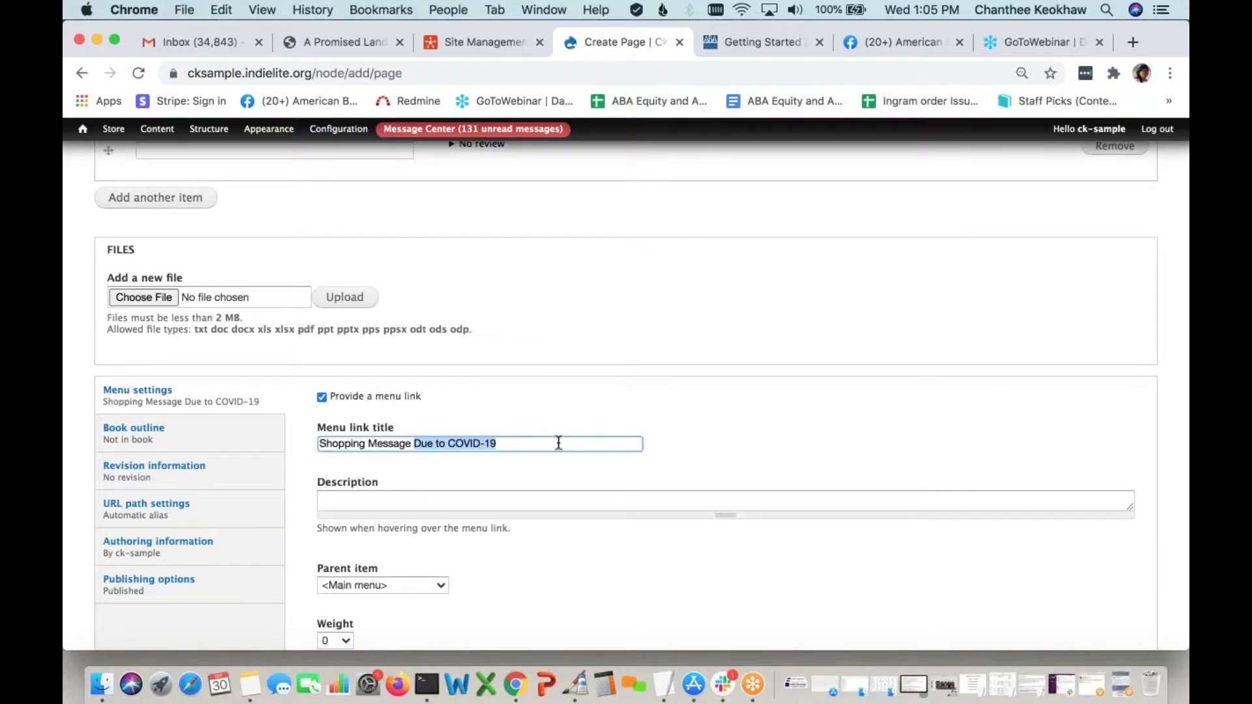
click(559, 443)
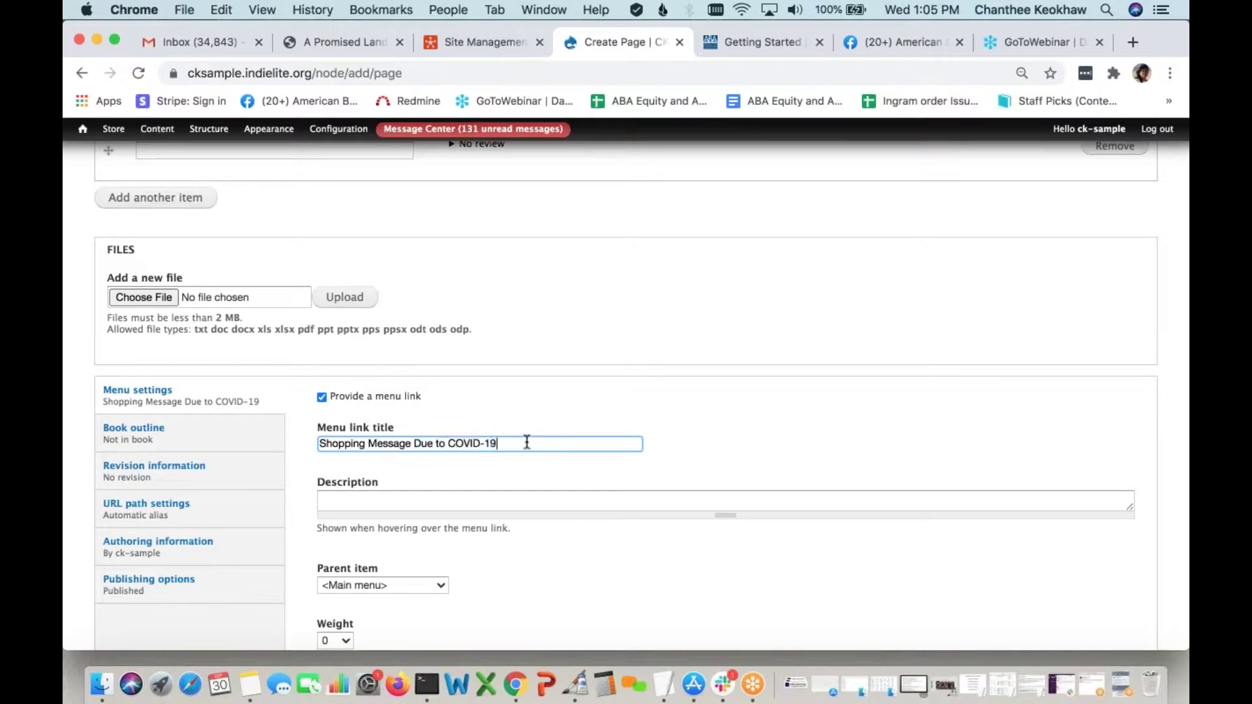
drag(449, 443, 506, 444)
key(cmd+c)
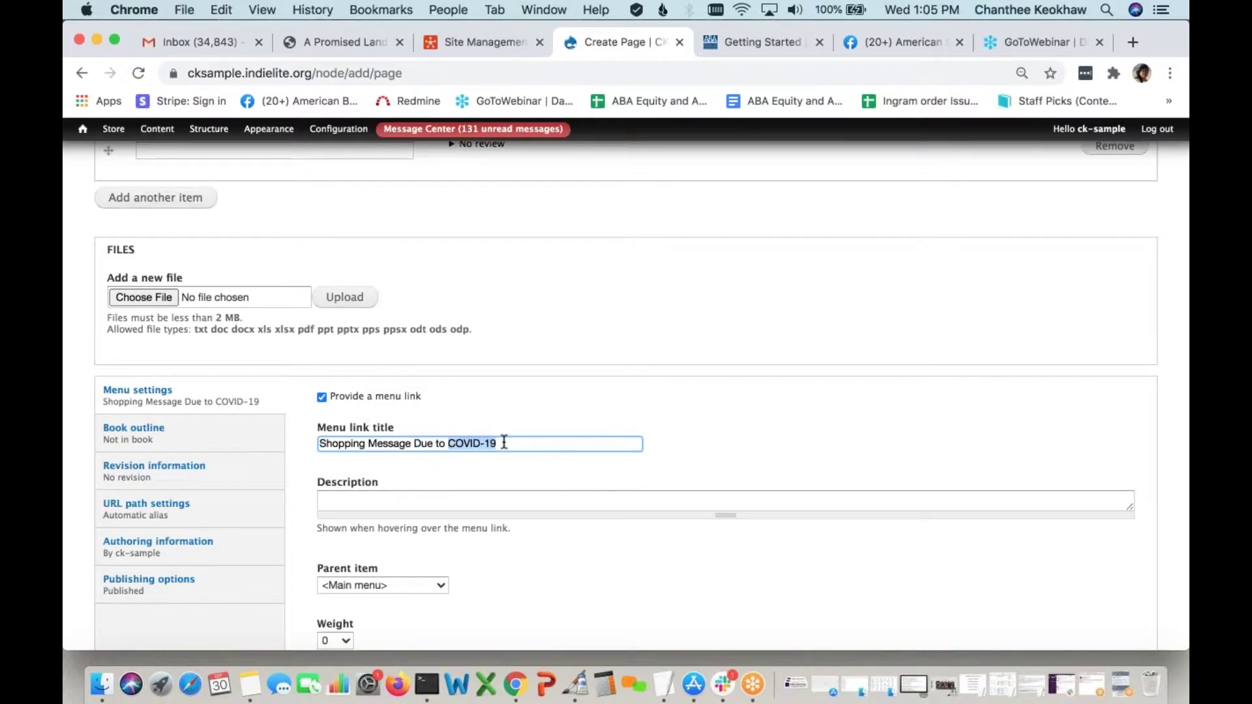
key(BackSpace)
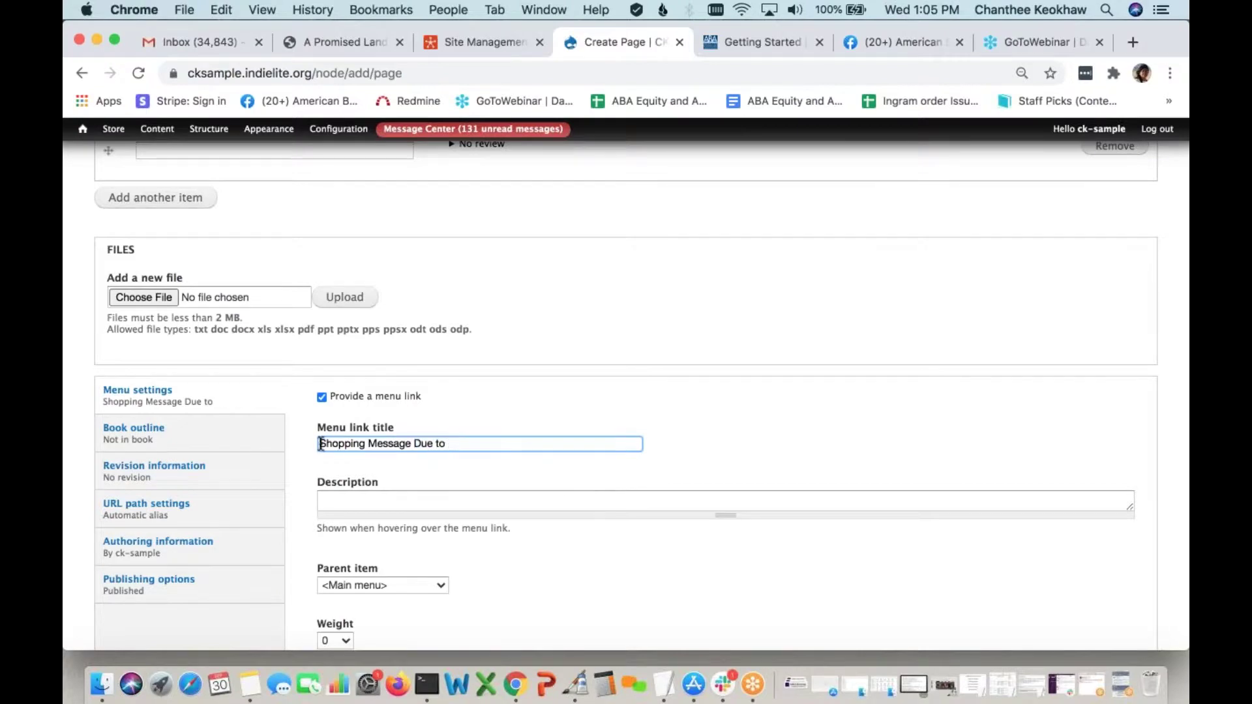
key(cmd+v)
drag(461, 443, 550, 444)
key(BackSpace)
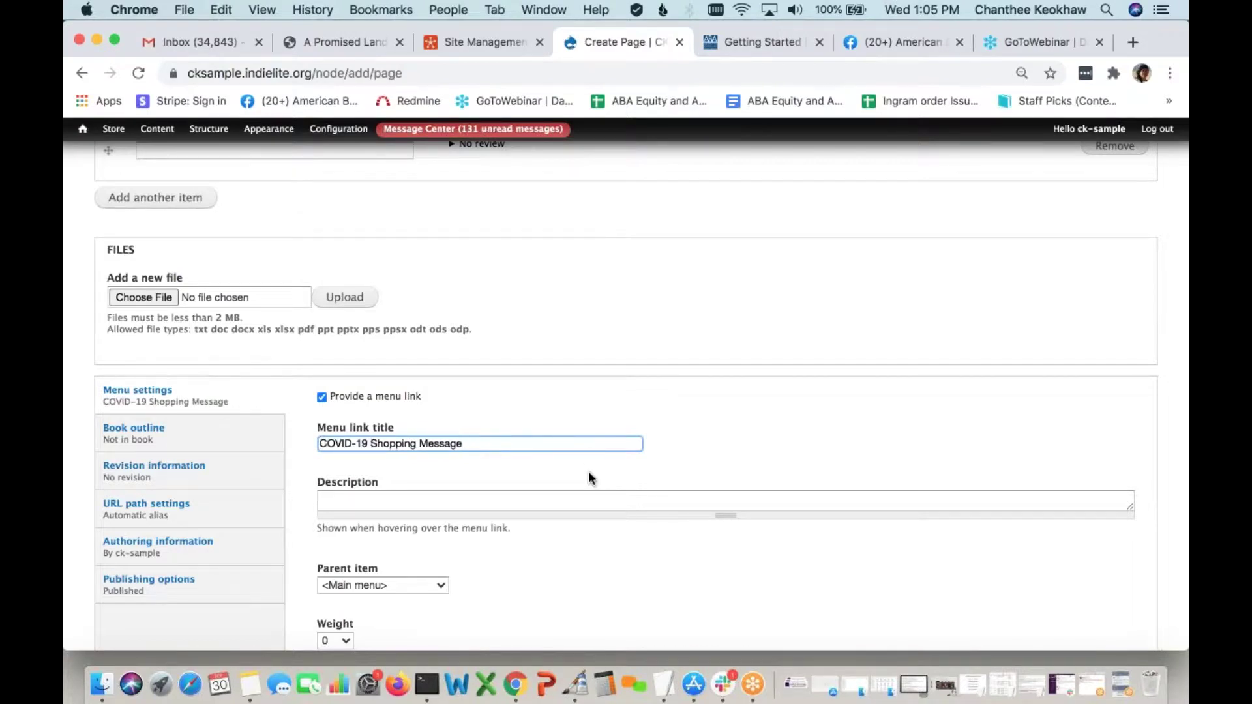
Save the new COVID-19 page with its main menu link
scroll(588, 471, down, 1)
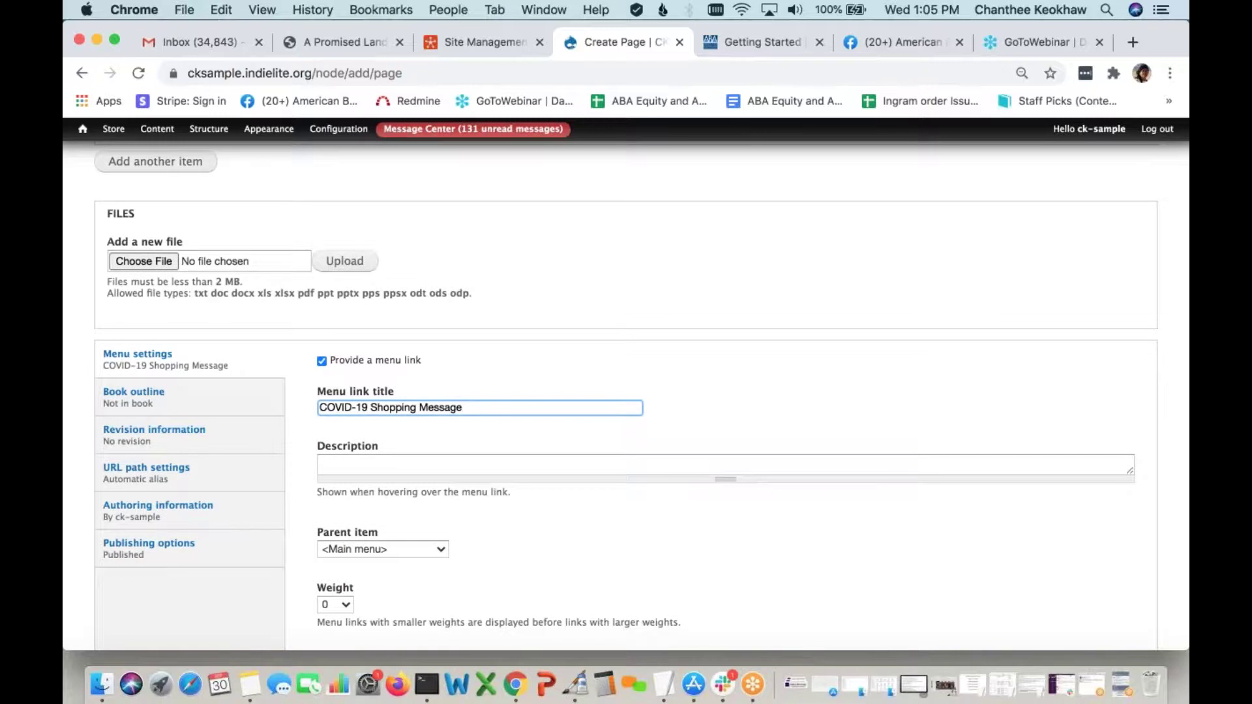
scroll(626, 397, down, 3)
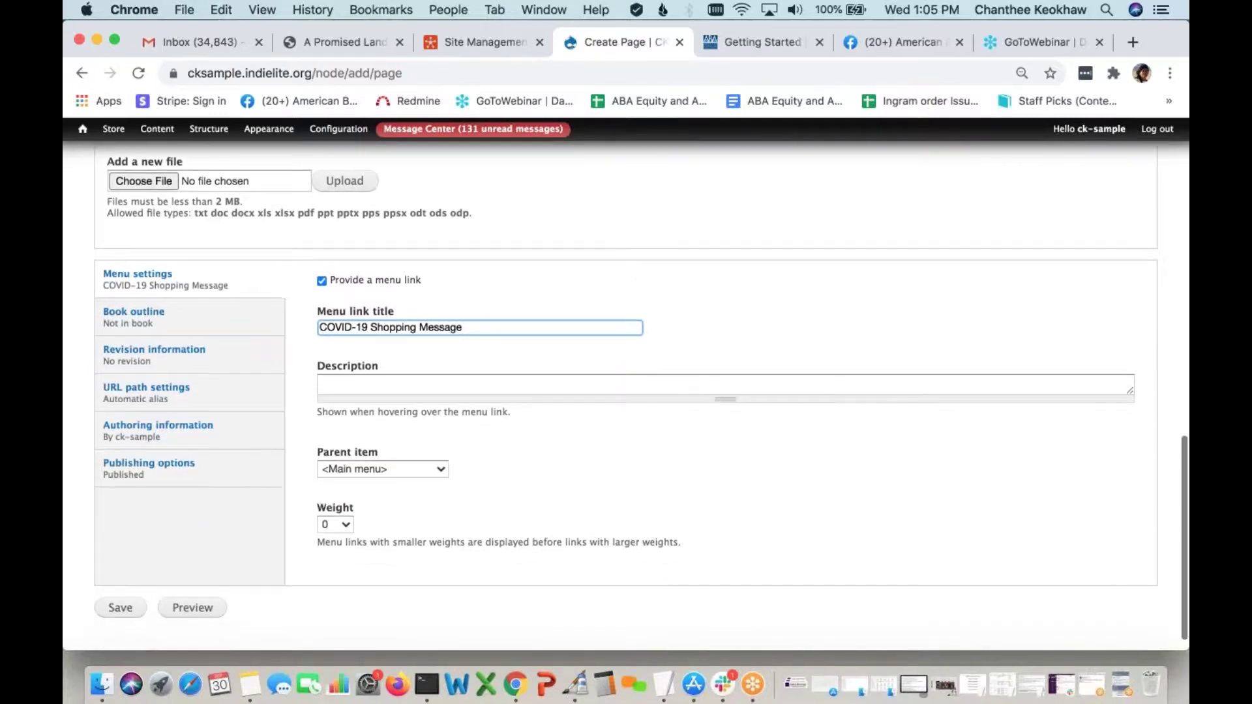
scroll(542, 485, down, 1)
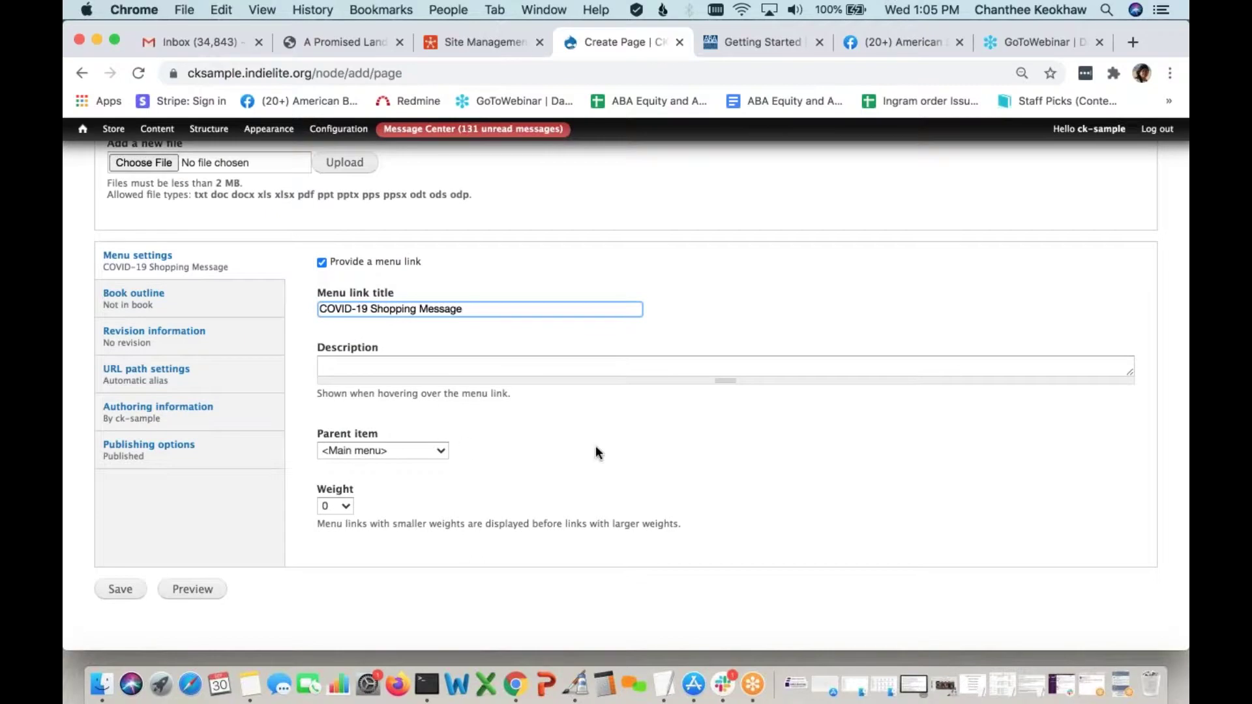
scroll(295, 608, down, 1)
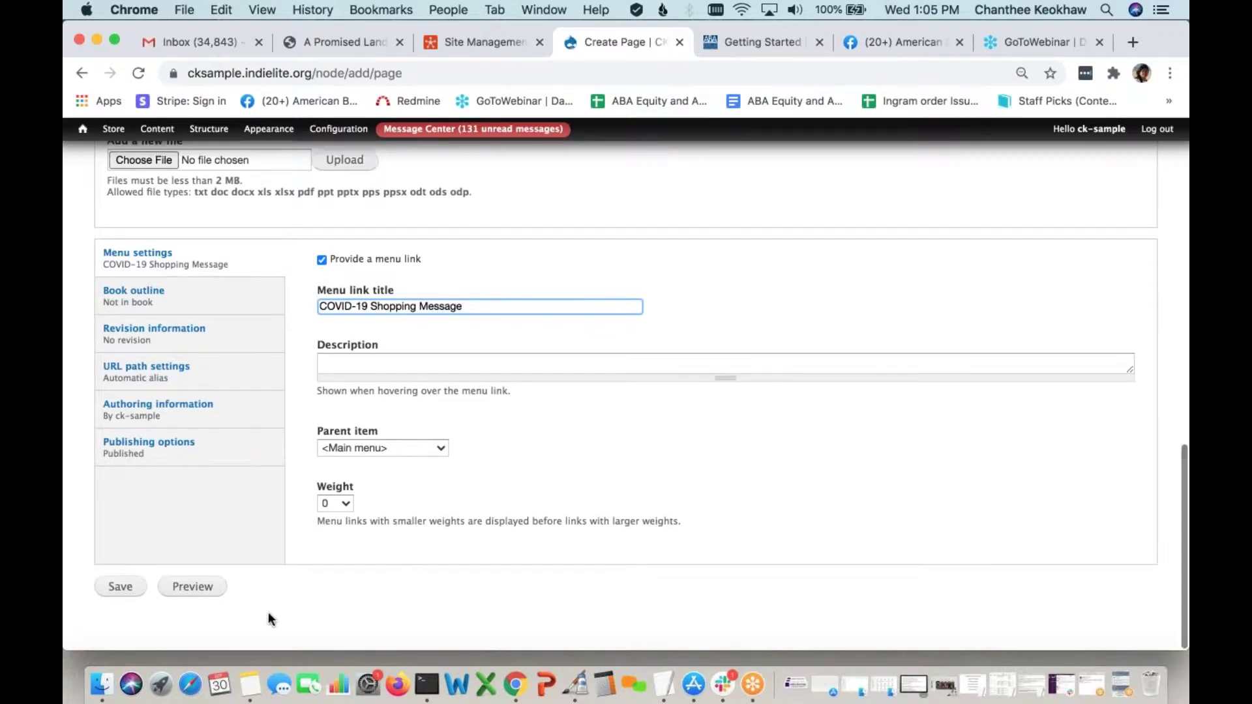
click(130, 592)
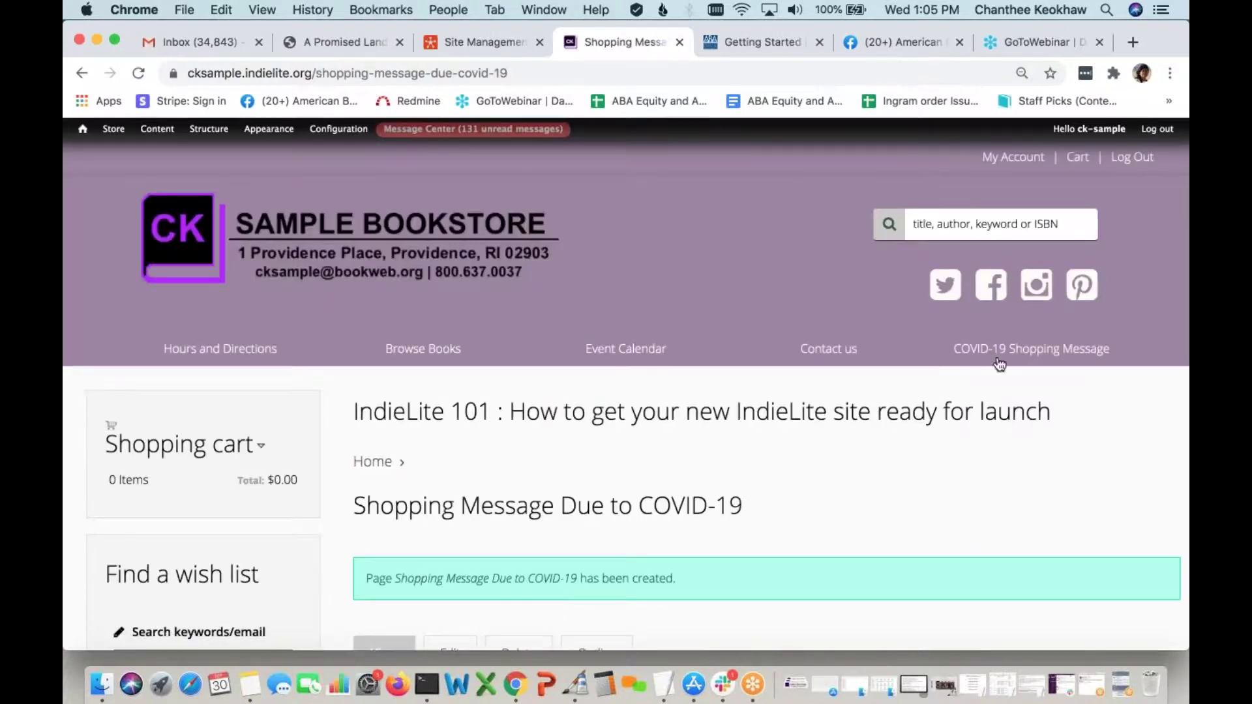
Review the COVID-19 Shopping Message page from the main menu, then return to the admin Content list
click(1058, 360)
scroll(838, 433, down, 5)
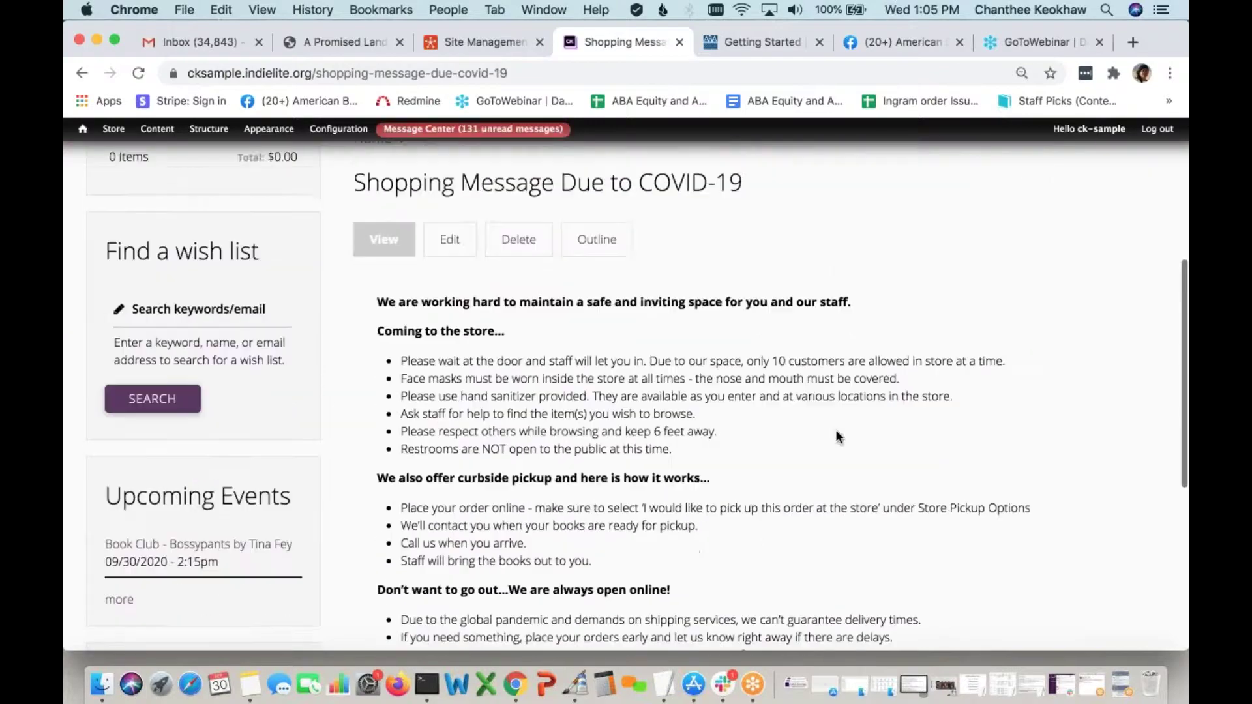
scroll(838, 434, down, 2)
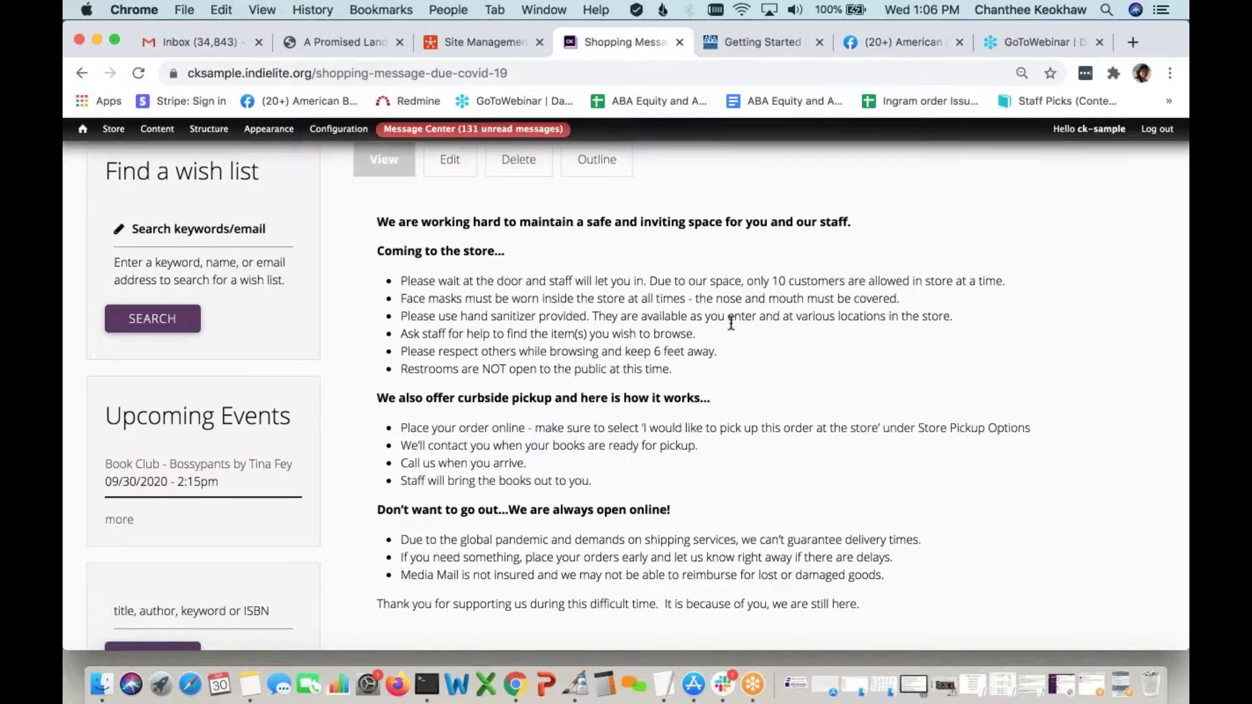
scroll(731, 324, down, 1)
scroll(717, 428, down, 2)
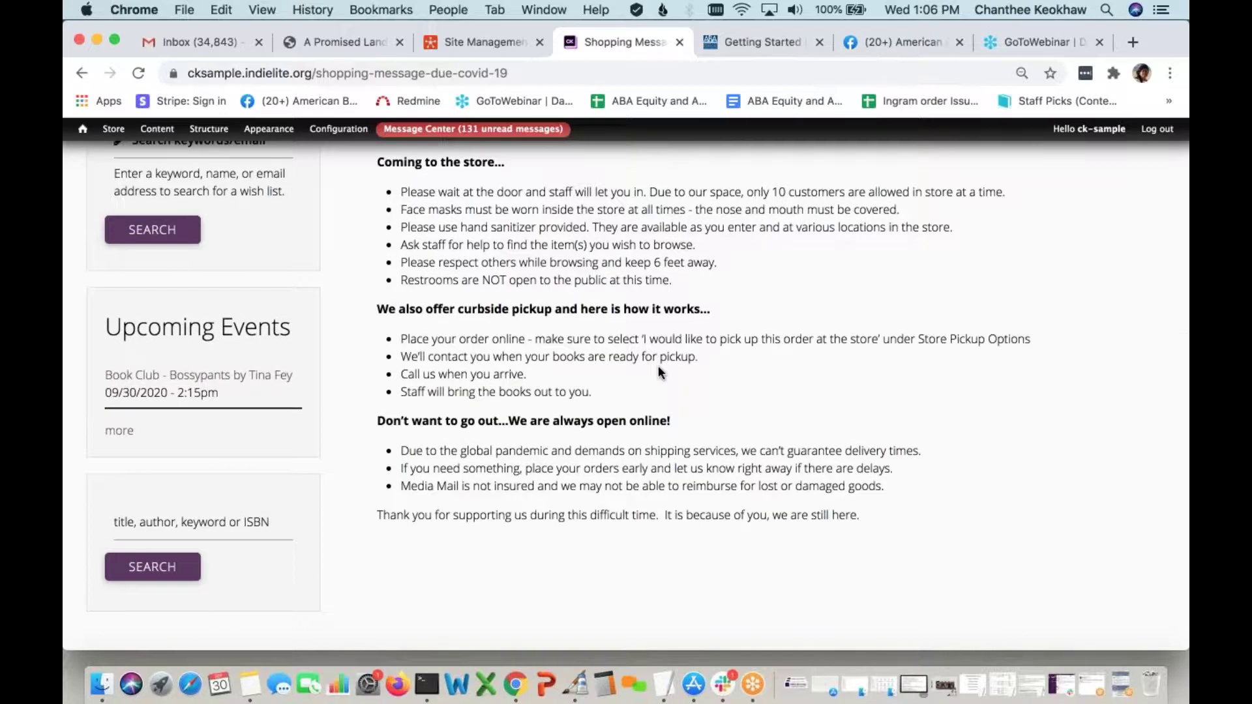
scroll(658, 369, down, 1)
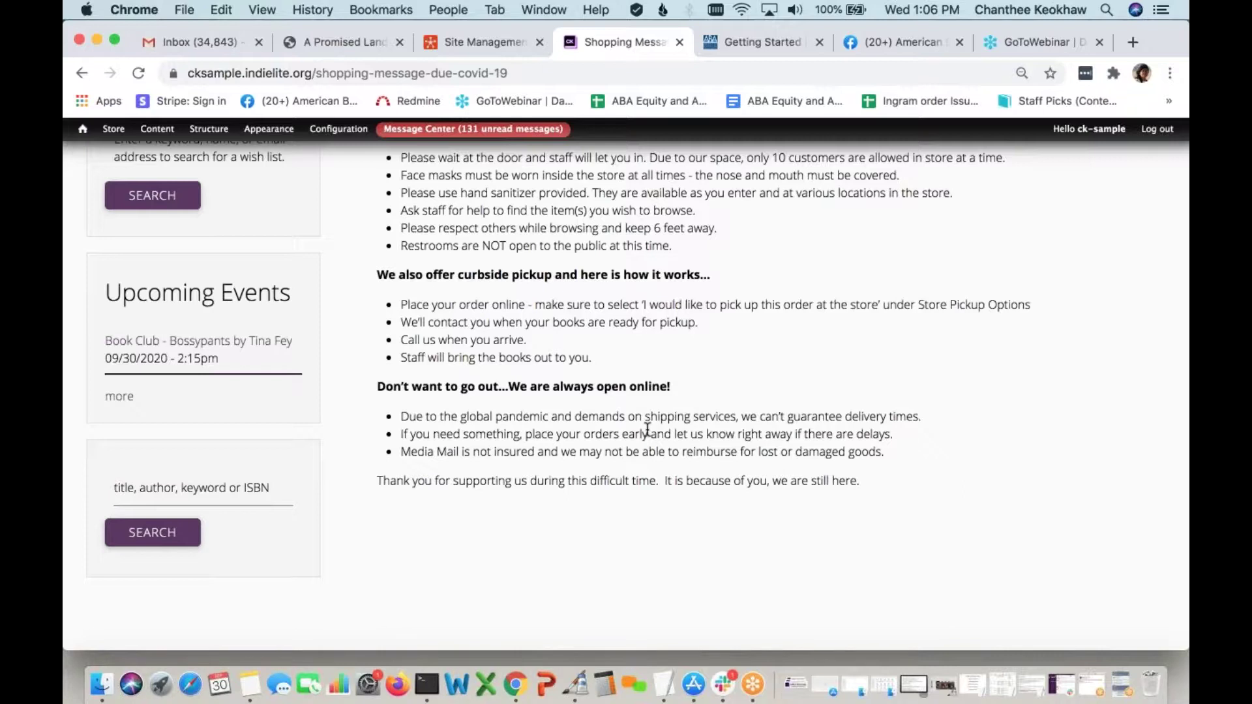
scroll(648, 428, up, 7)
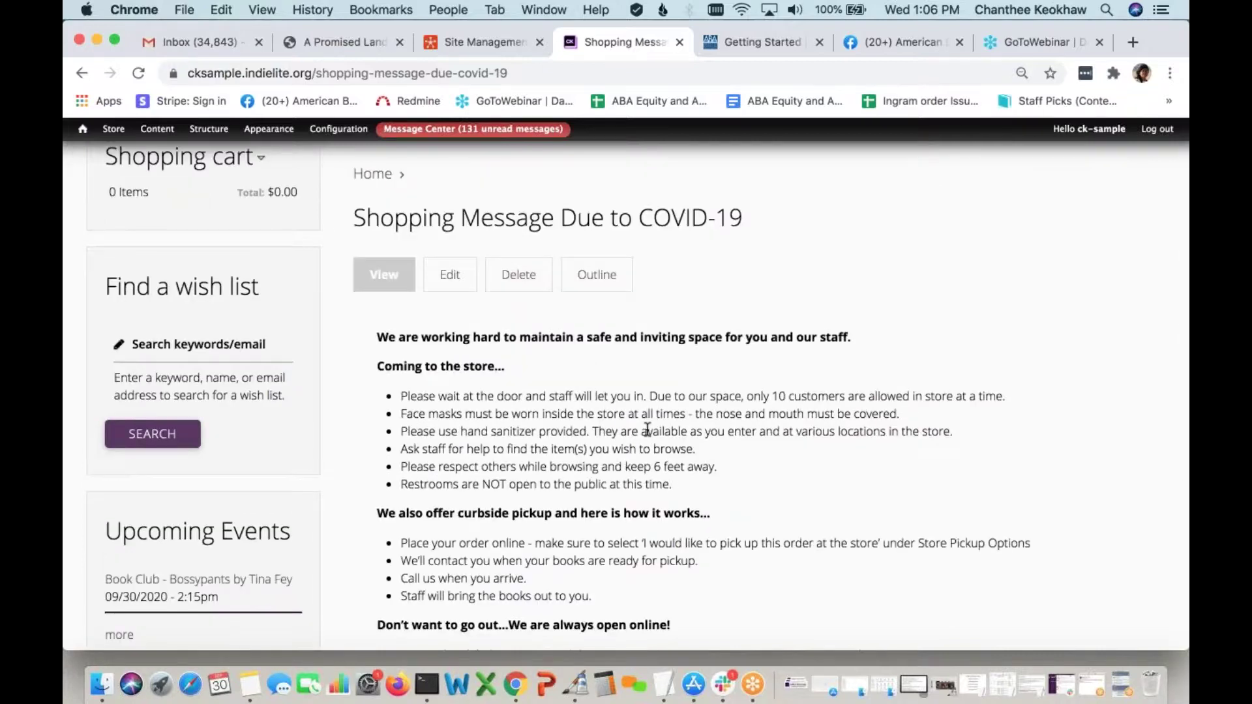
scroll(648, 429, up, 8)
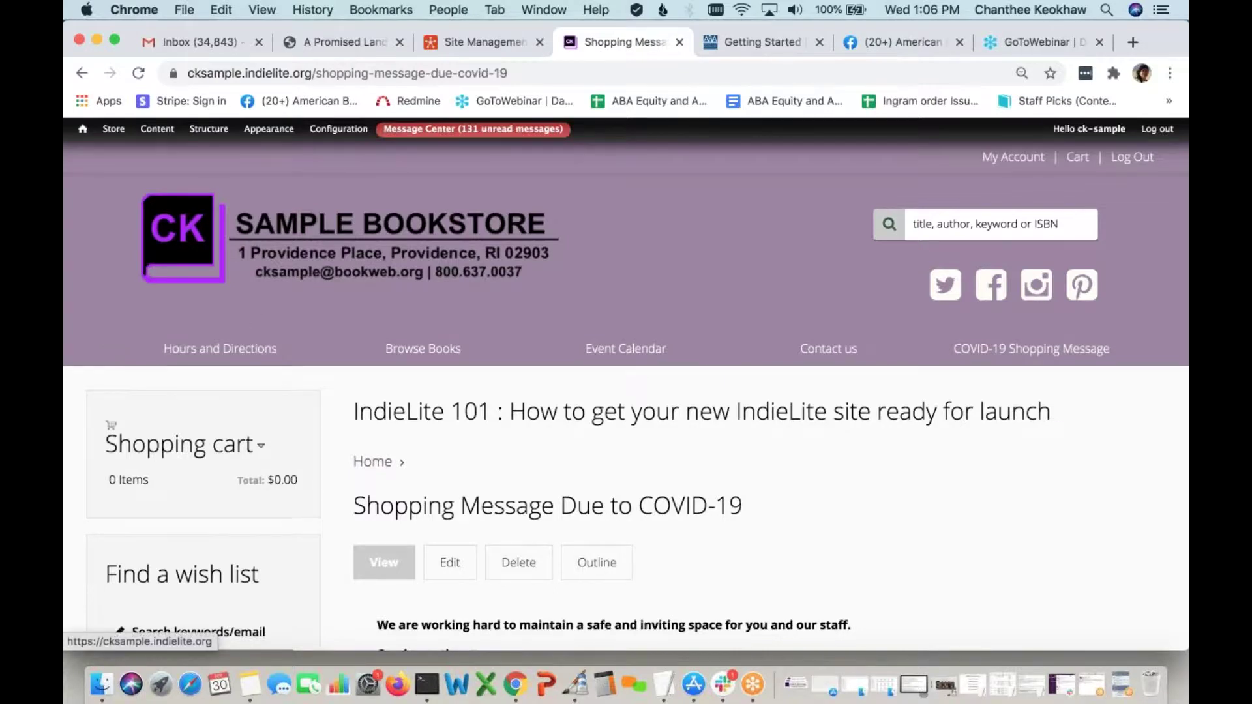
click(155, 130)
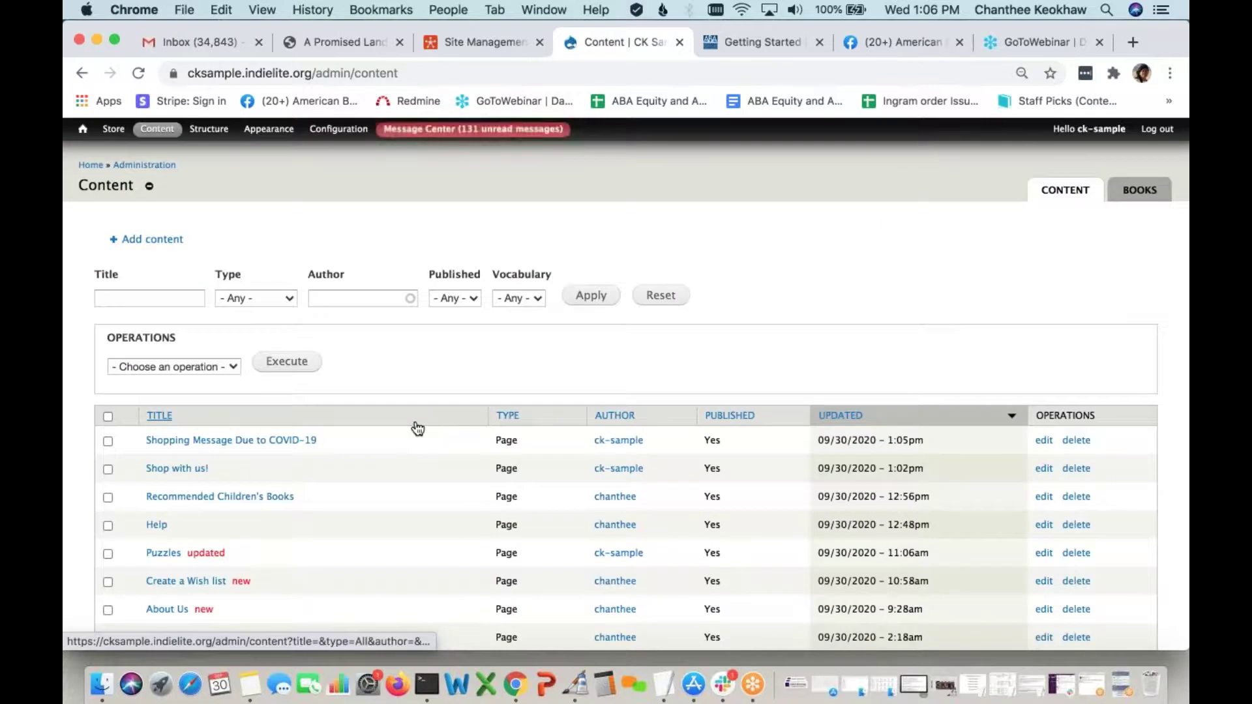
Open the Create a Wish list page from the content list and start editing it
scroll(418, 428, down, 4)
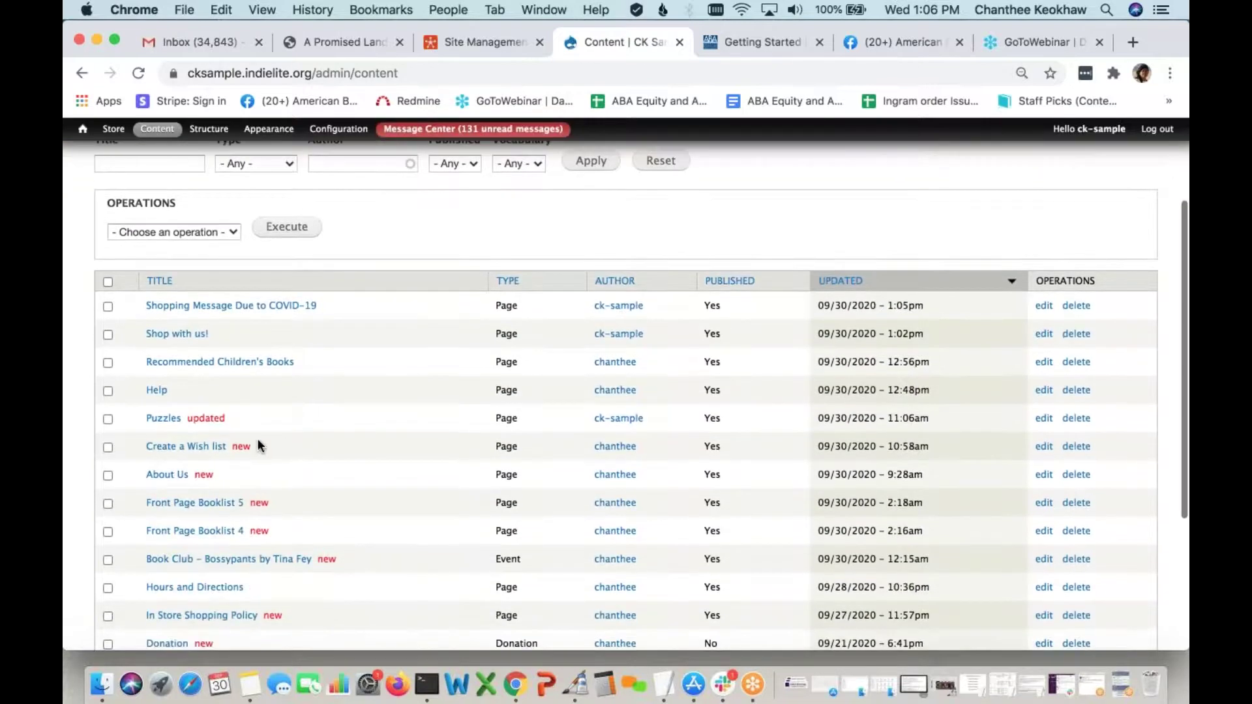
click(195, 447)
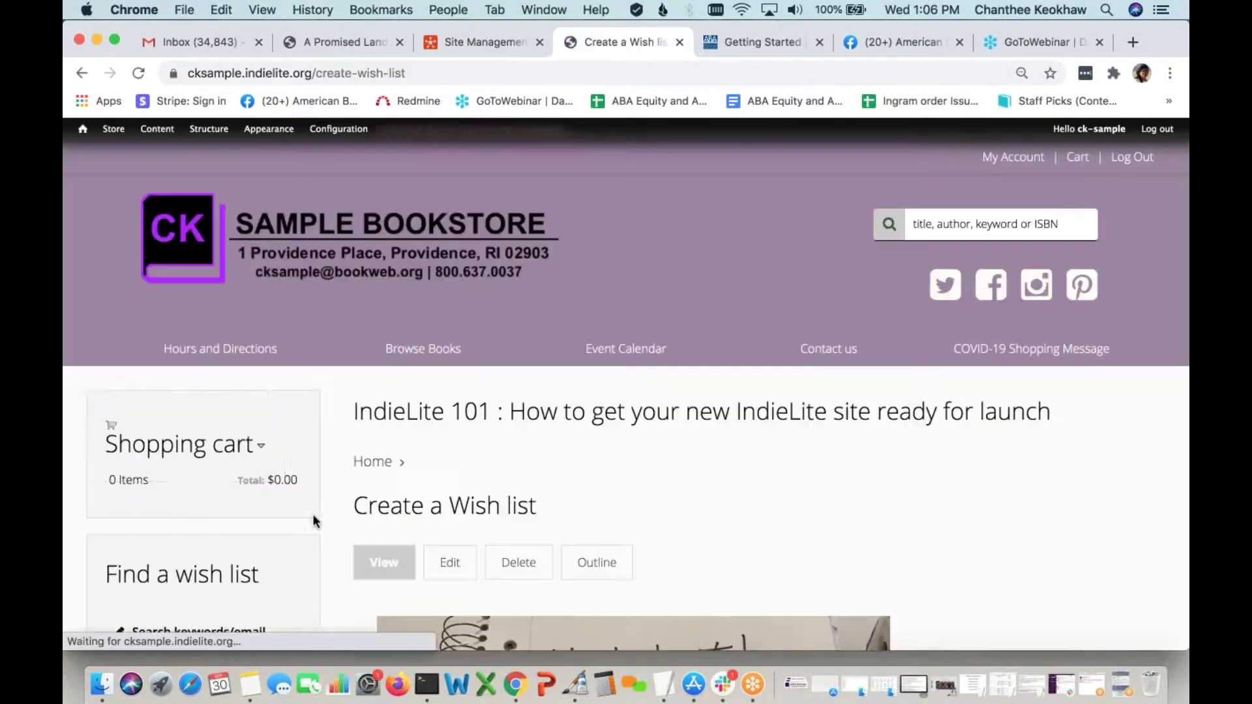
scroll(522, 486, down, 1)
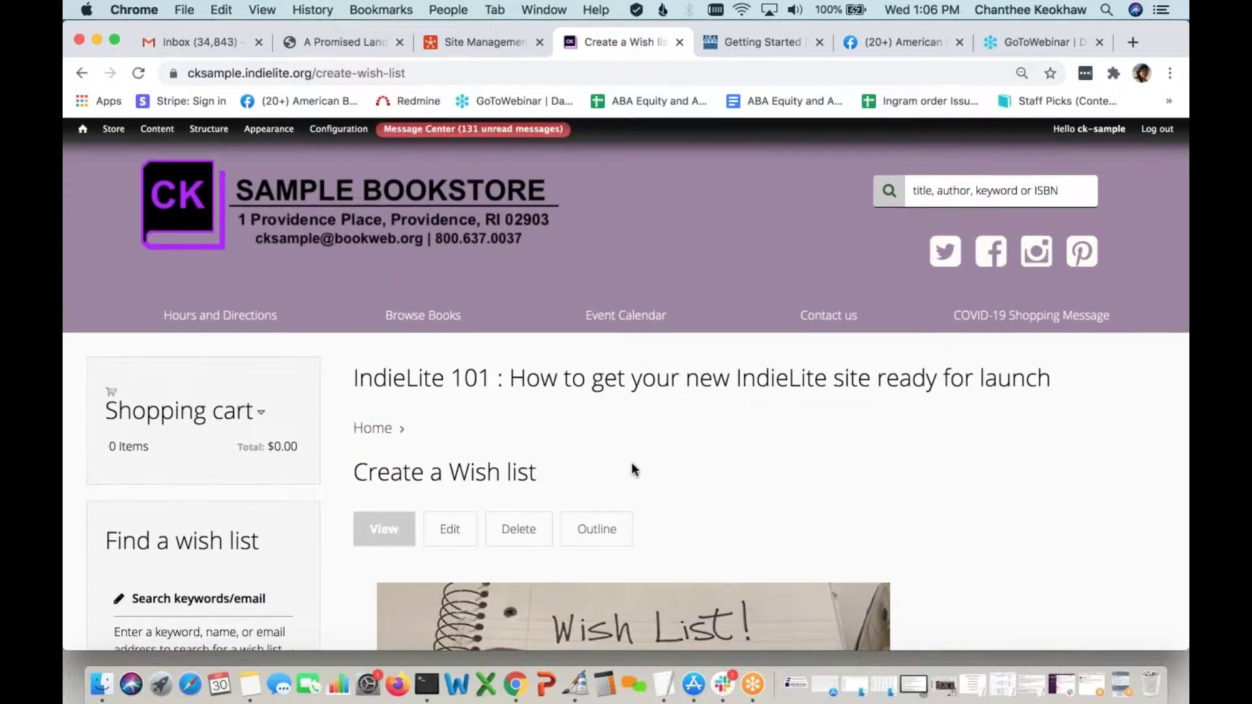
scroll(631, 466, down, 4)
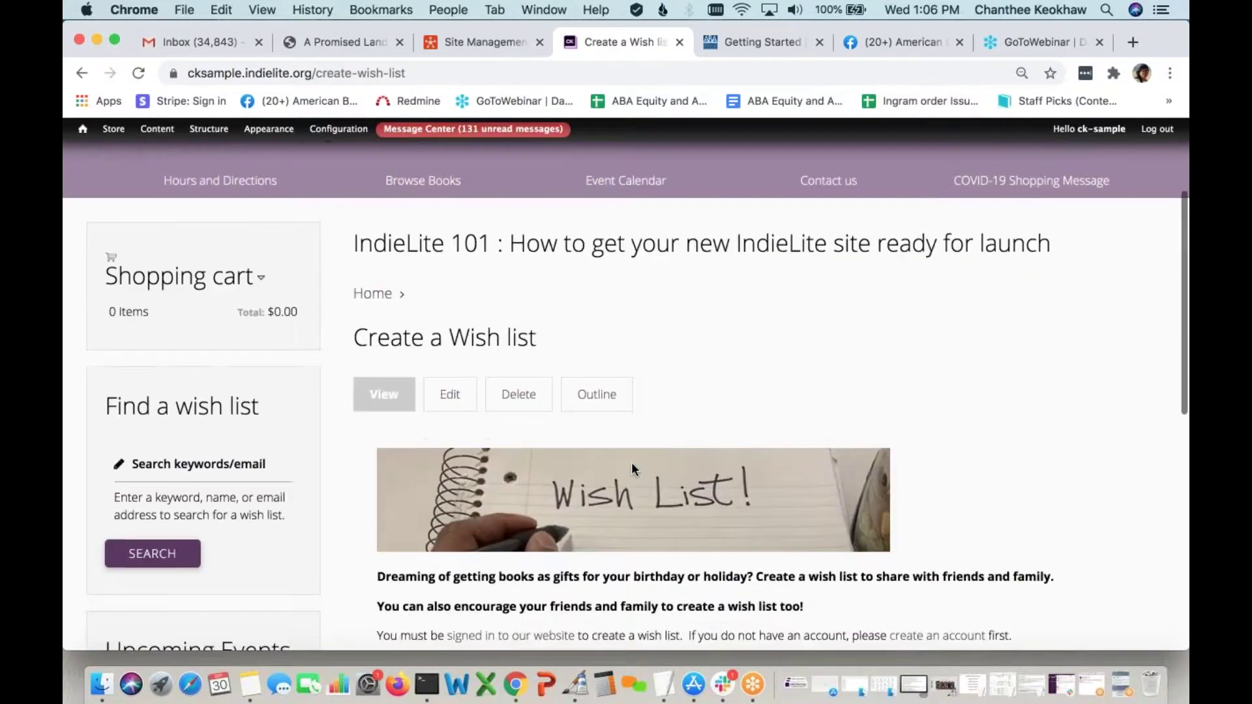
scroll(632, 462, down, 2)
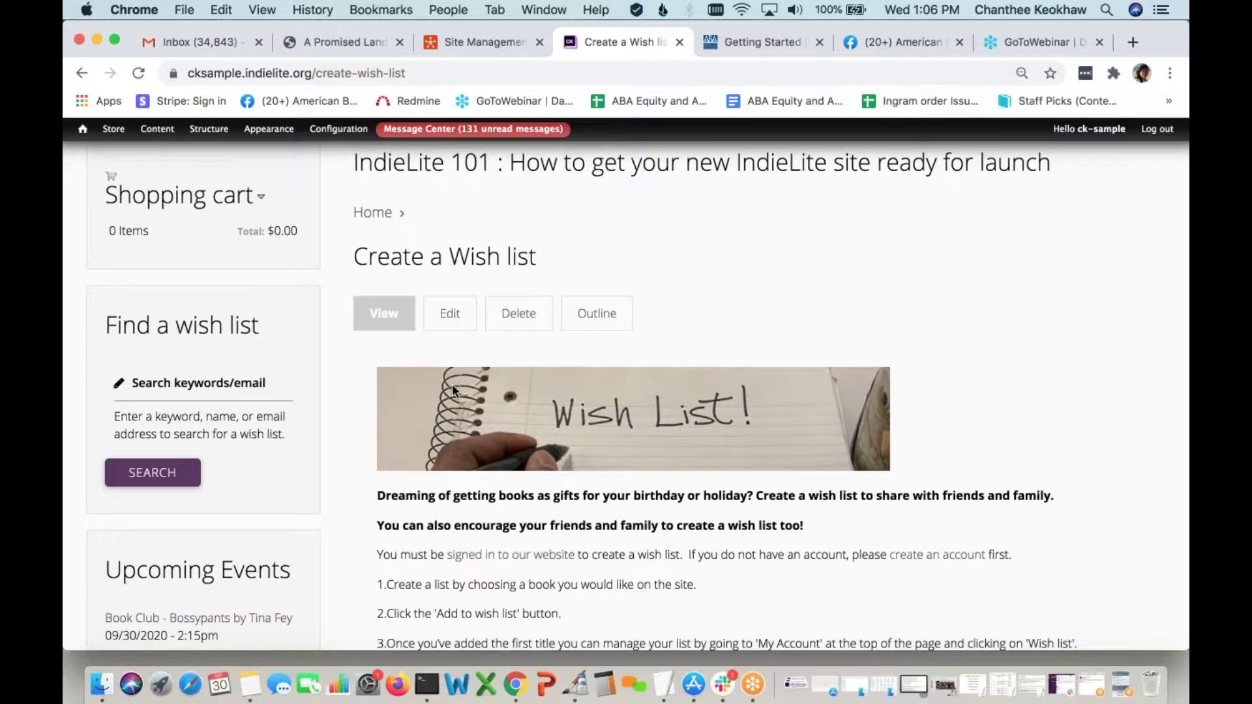
scroll(452, 383, down, 2)
click(450, 255)
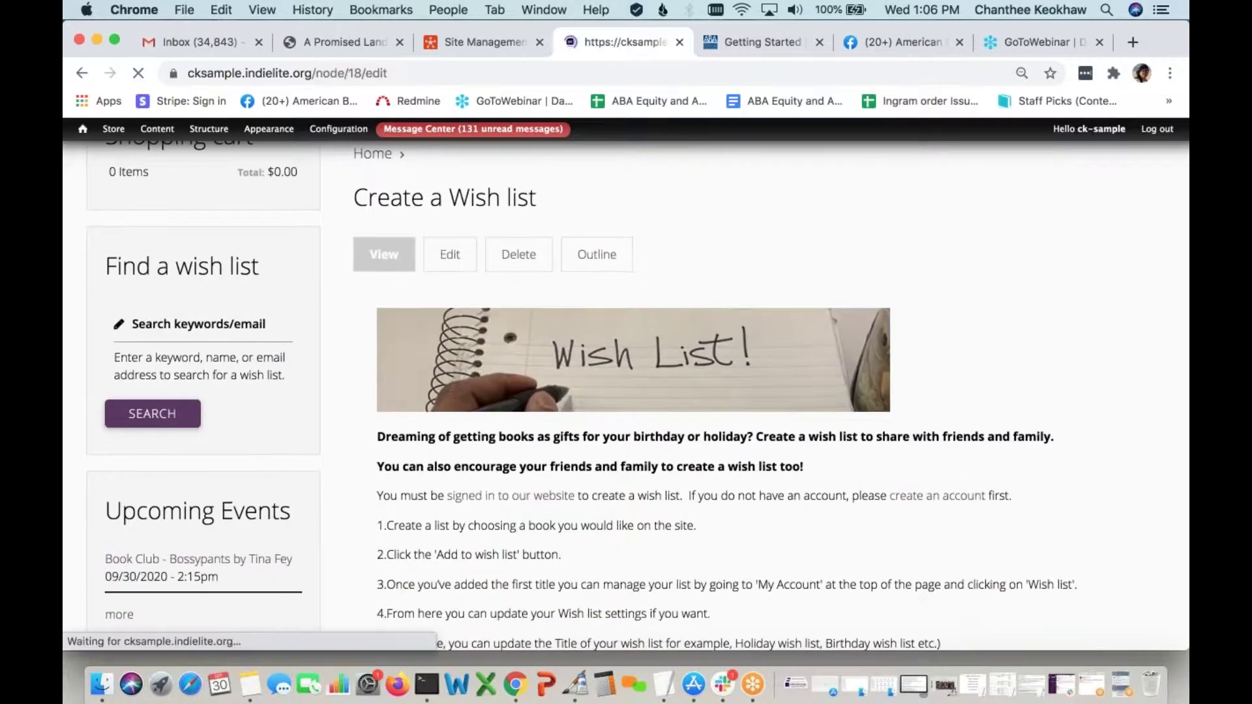
Add a main menu link titled 'Create a Wish list' to the wish list page and save it
scroll(510, 431, down, 3)
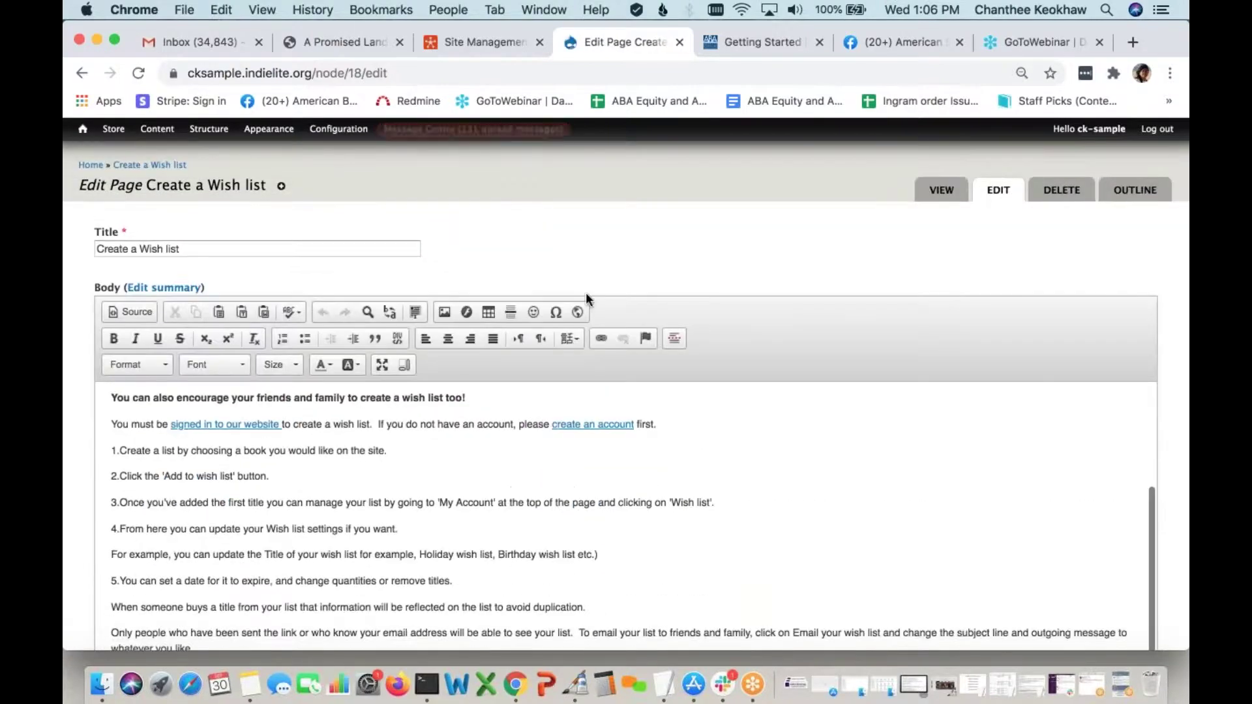
scroll(586, 293, down, 15)
scroll(541, 420, down, 2)
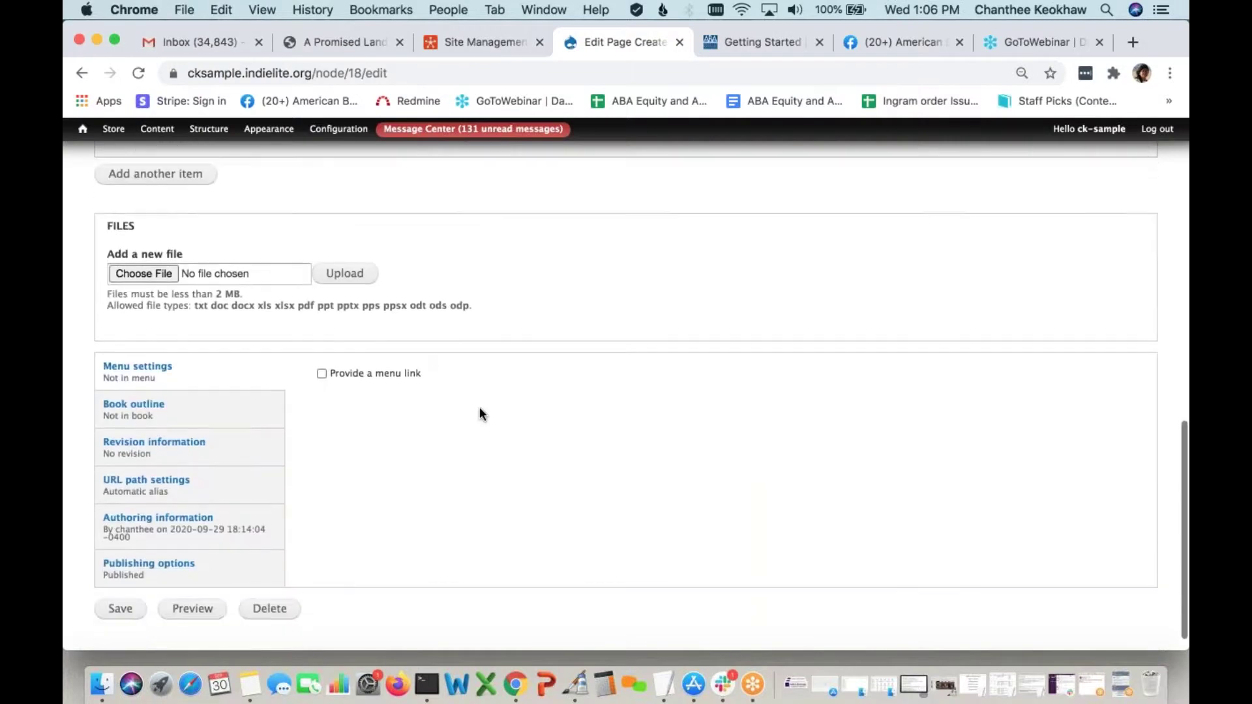
click(321, 373)
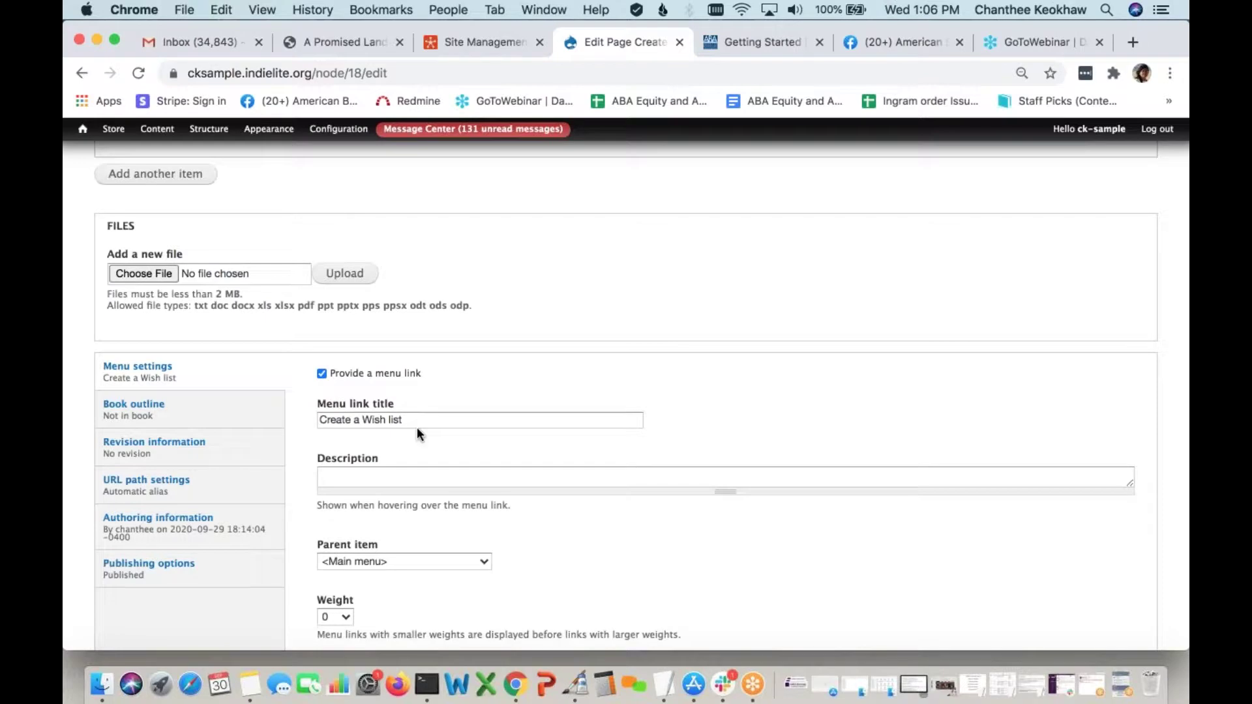
drag(364, 422, 304, 421)
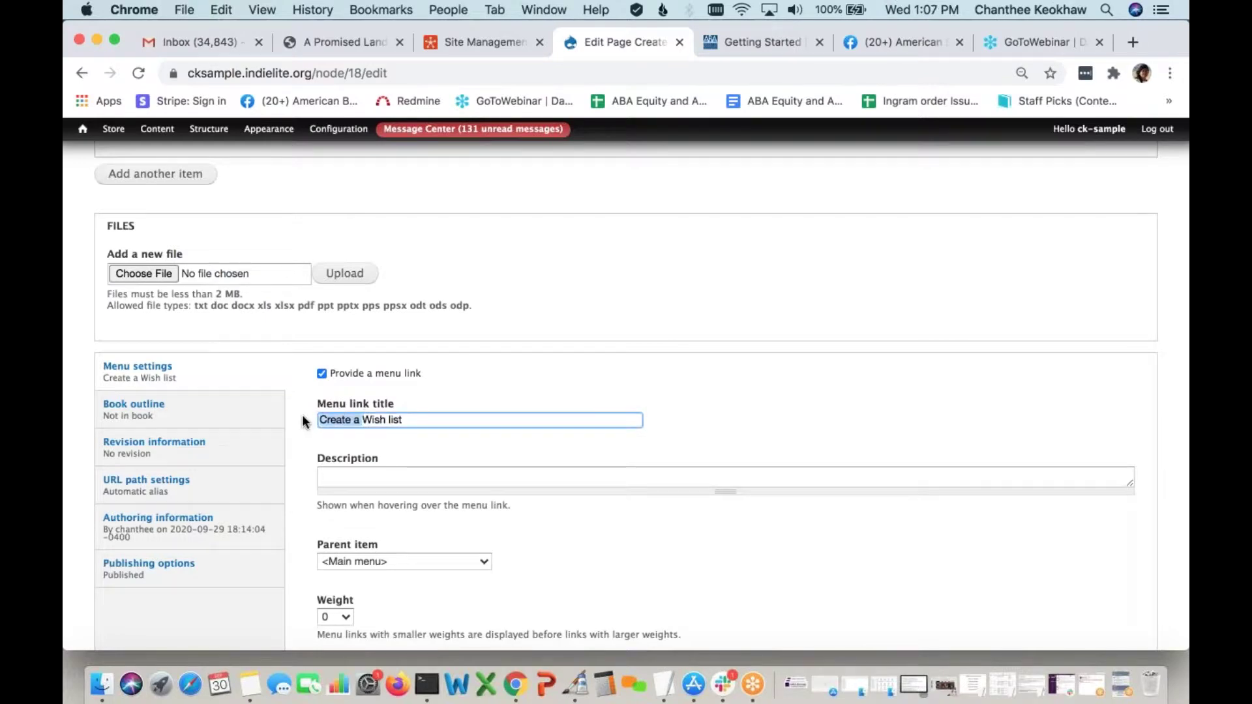
click(441, 419)
scroll(443, 506, down, 1)
scroll(443, 507, down, 4)
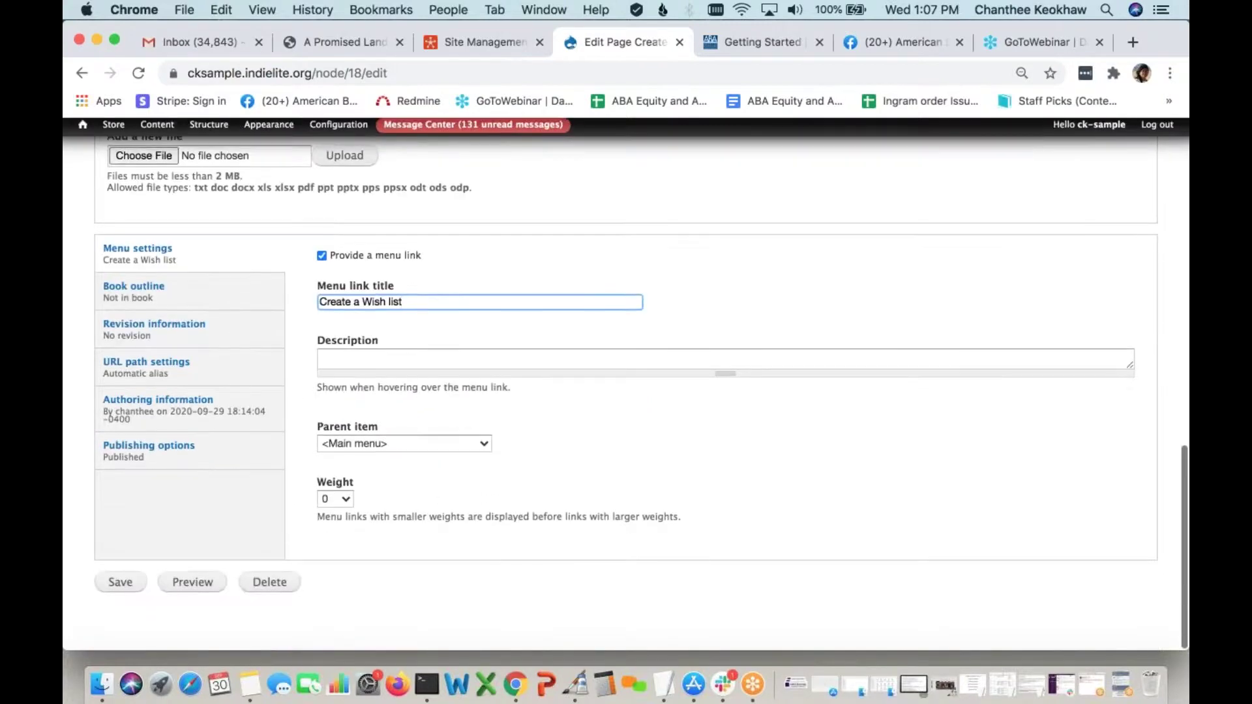
click(119, 589)
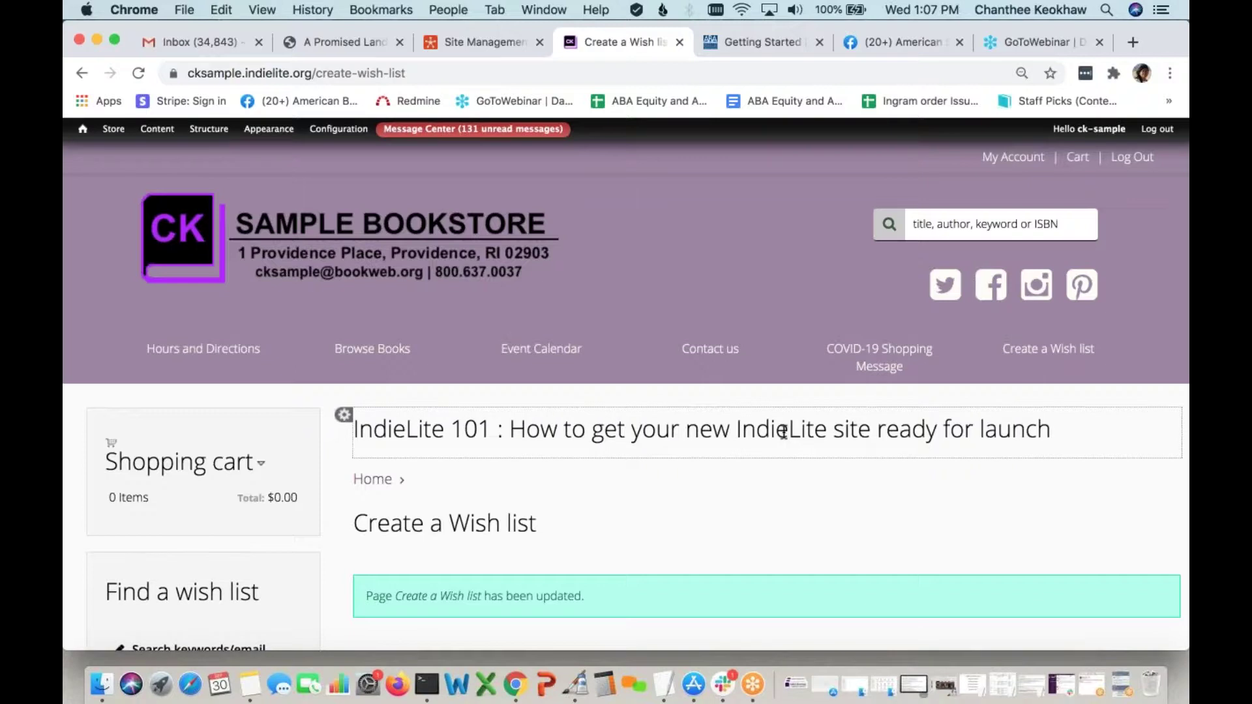
scroll(741, 512, down, 10)
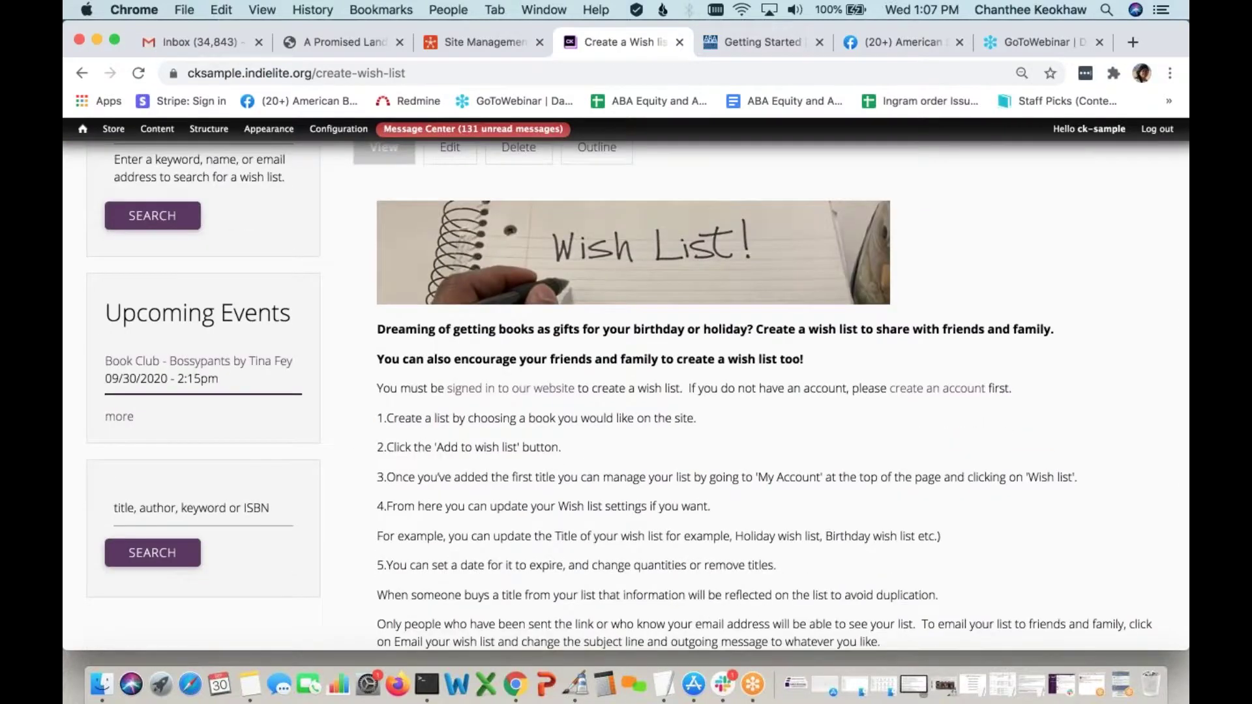
scroll(741, 391, down, 3)
scroll(741, 391, up, 3)
scroll(741, 392, down, 1)
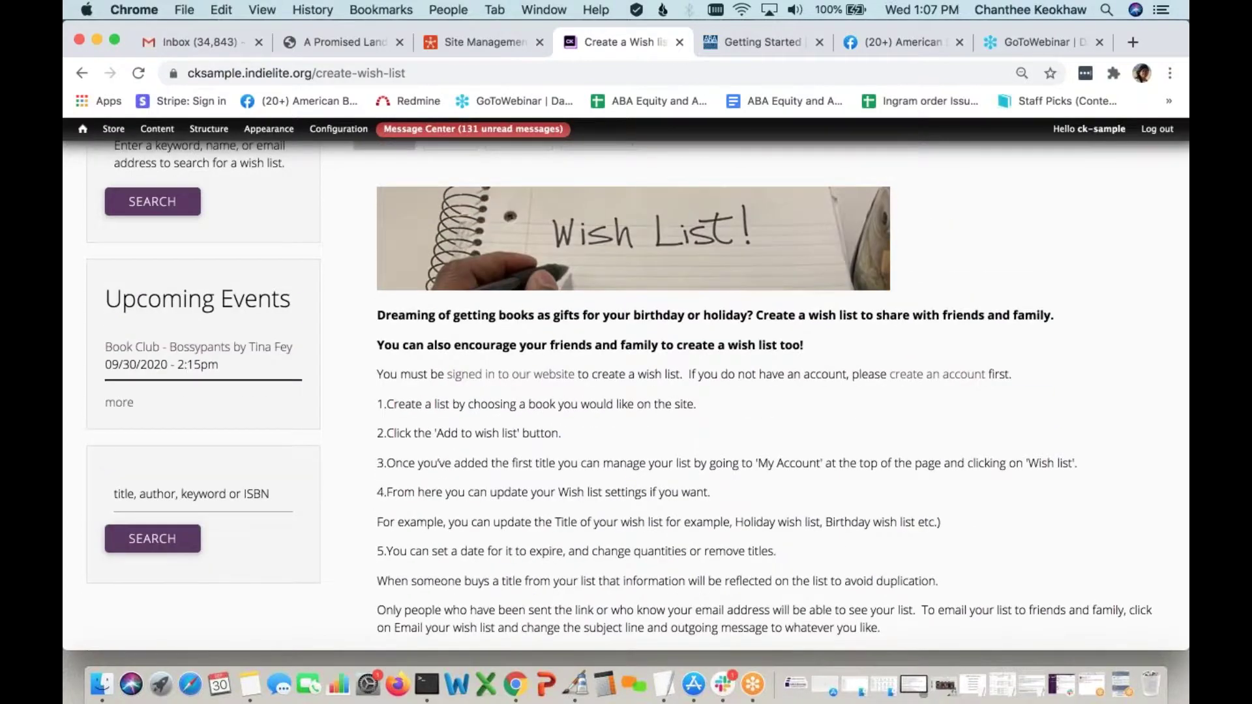
scroll(740, 289, down, 3)
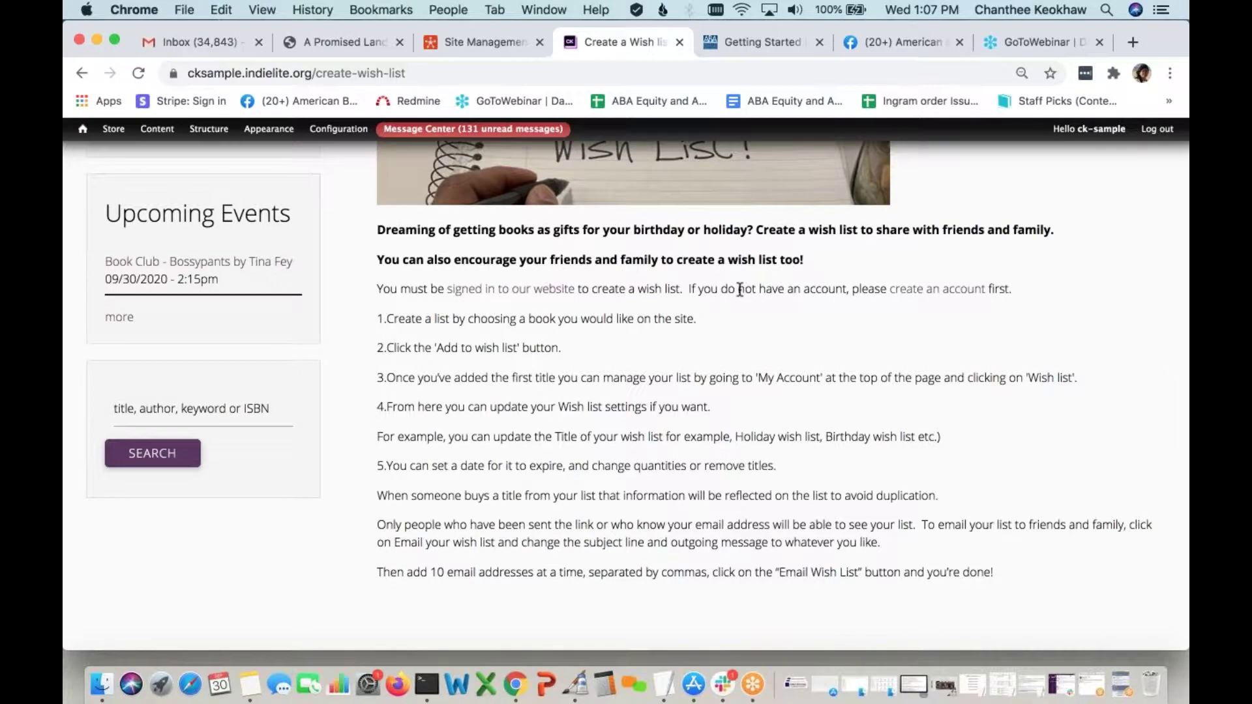
scroll(741, 289, up, 2)
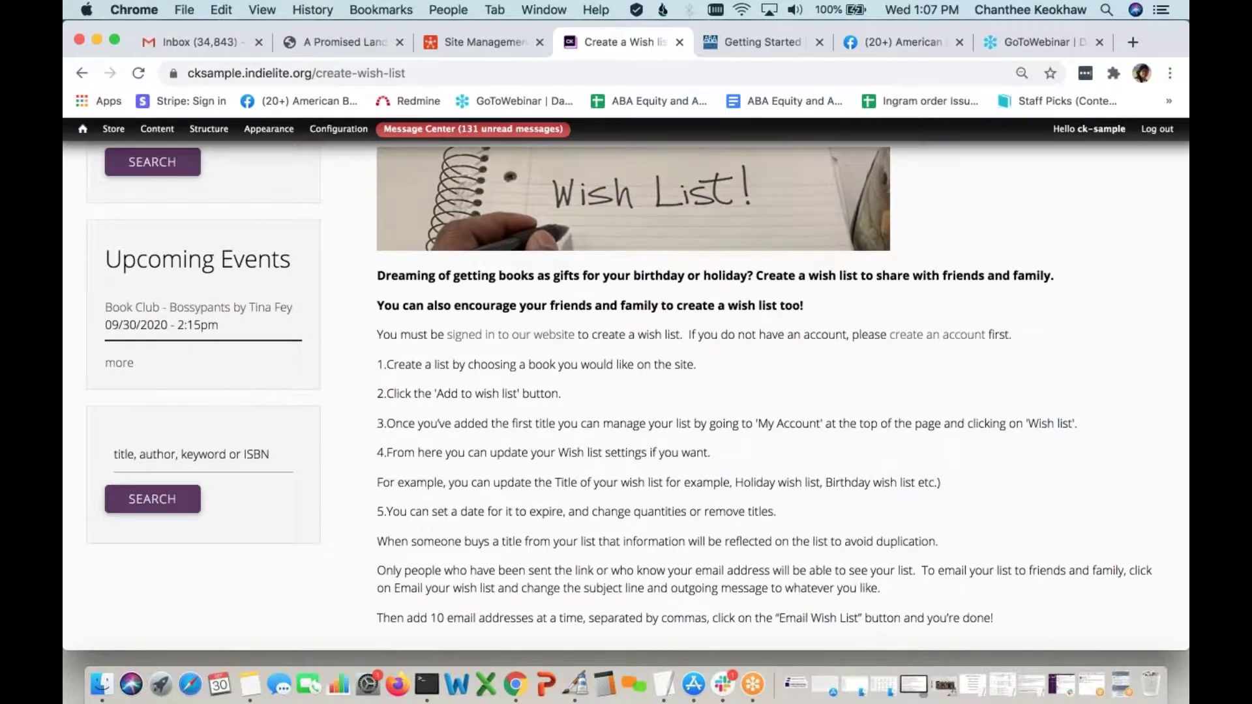
scroll(638, 380, down, 1)
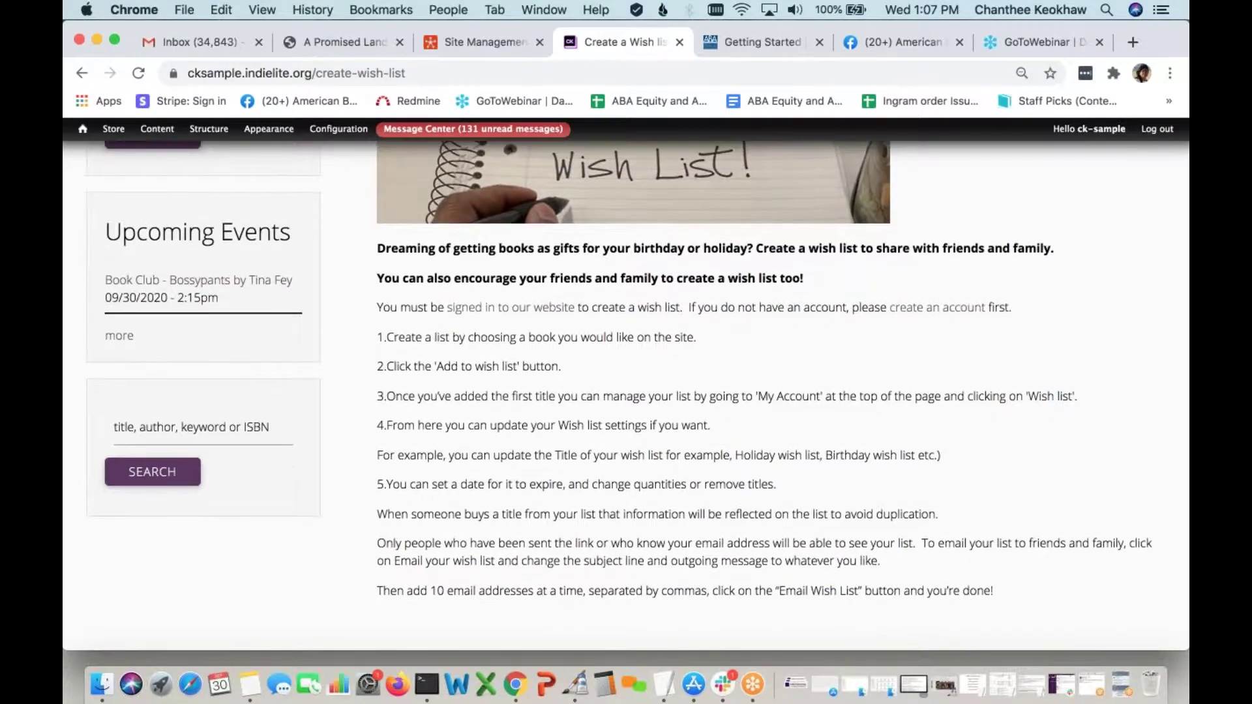
scroll(638, 370, down, 1)
scroll(638, 365, up, 2)
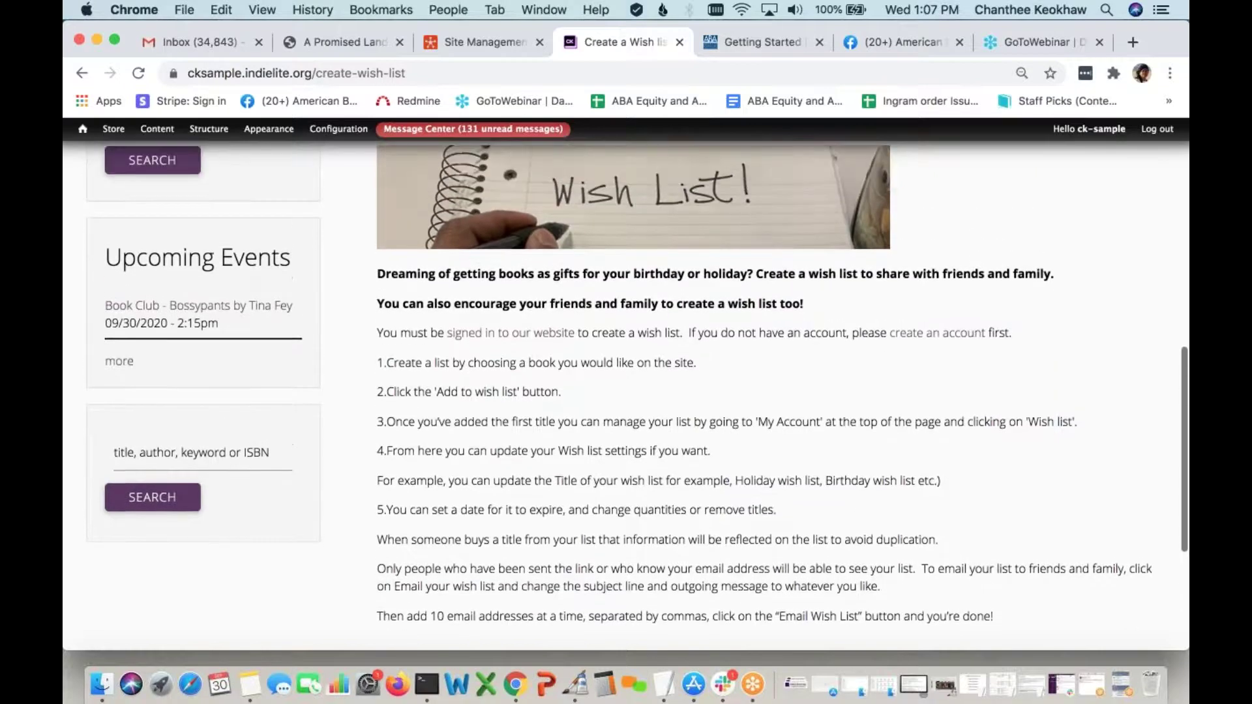
scroll(638, 395, up, 2)
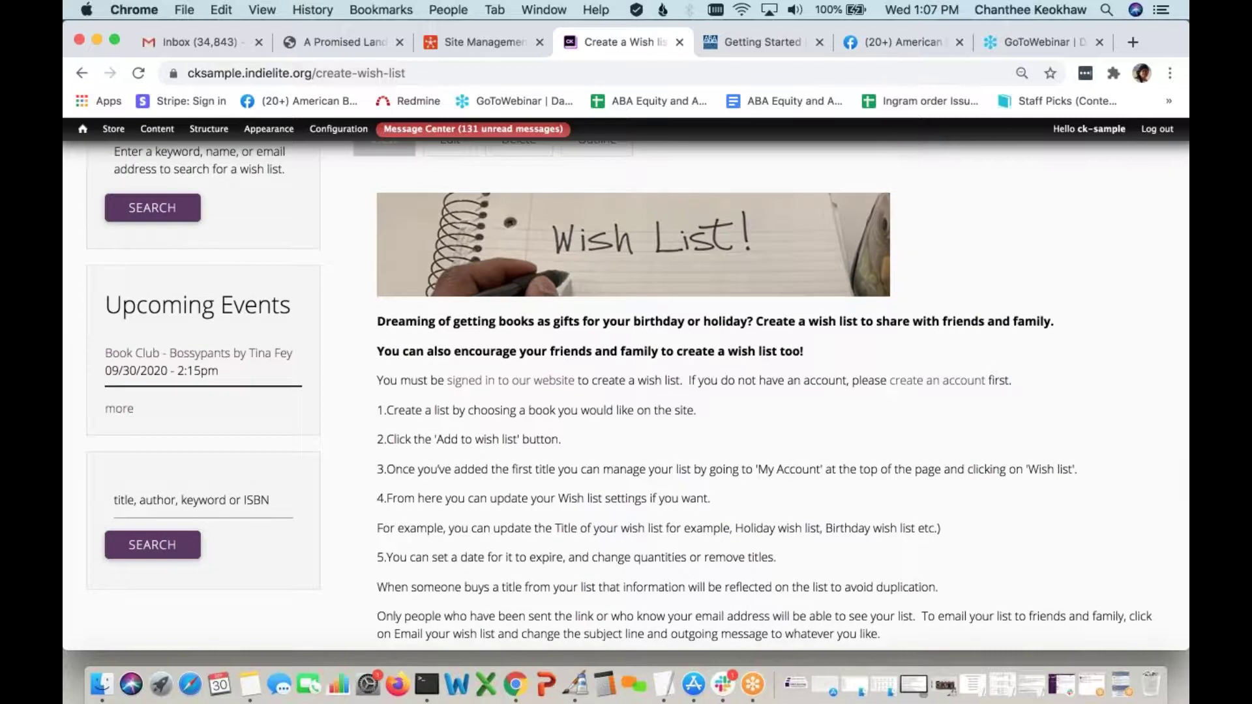
scroll(638, 393, up, 1)
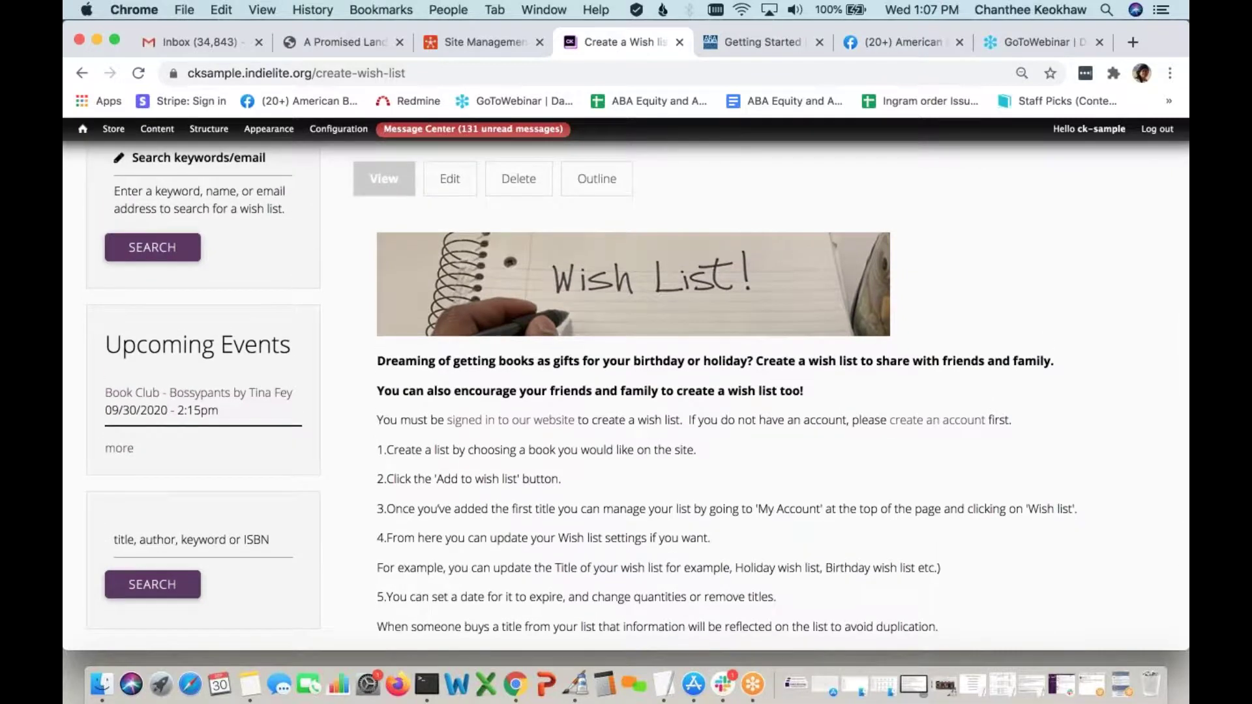
scroll(824, 469, up, 2)
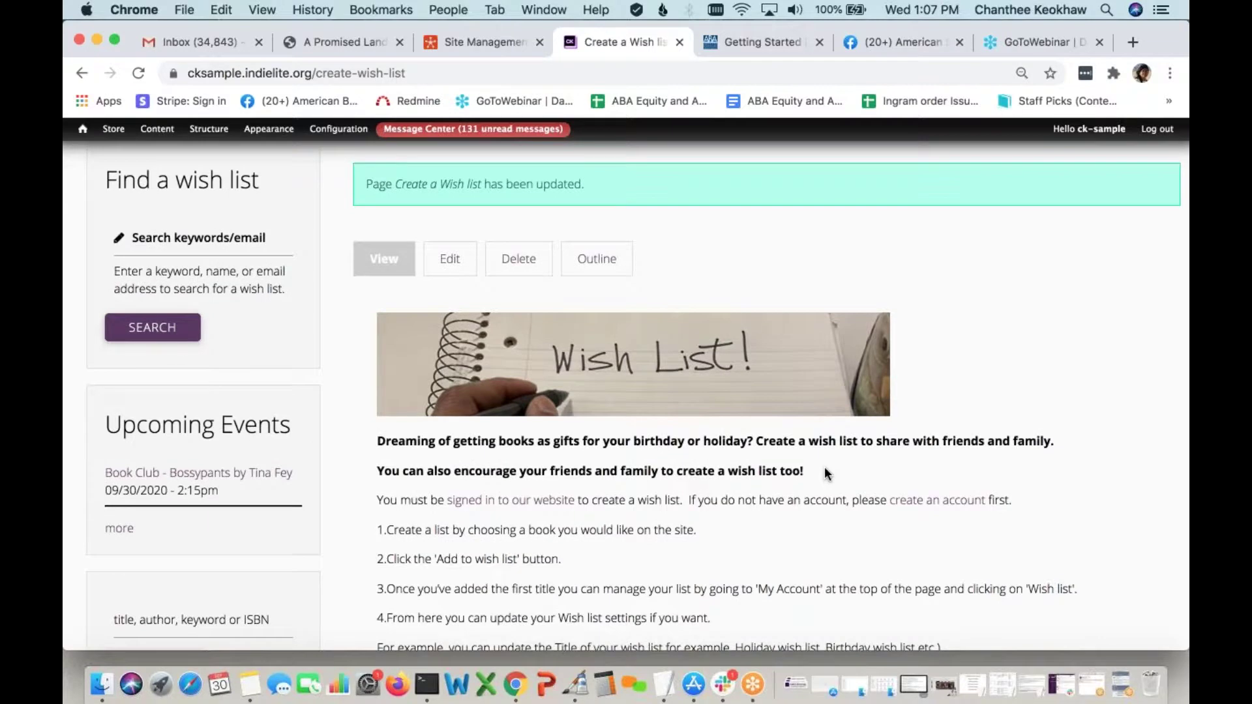
scroll(660, 328, up, 3)
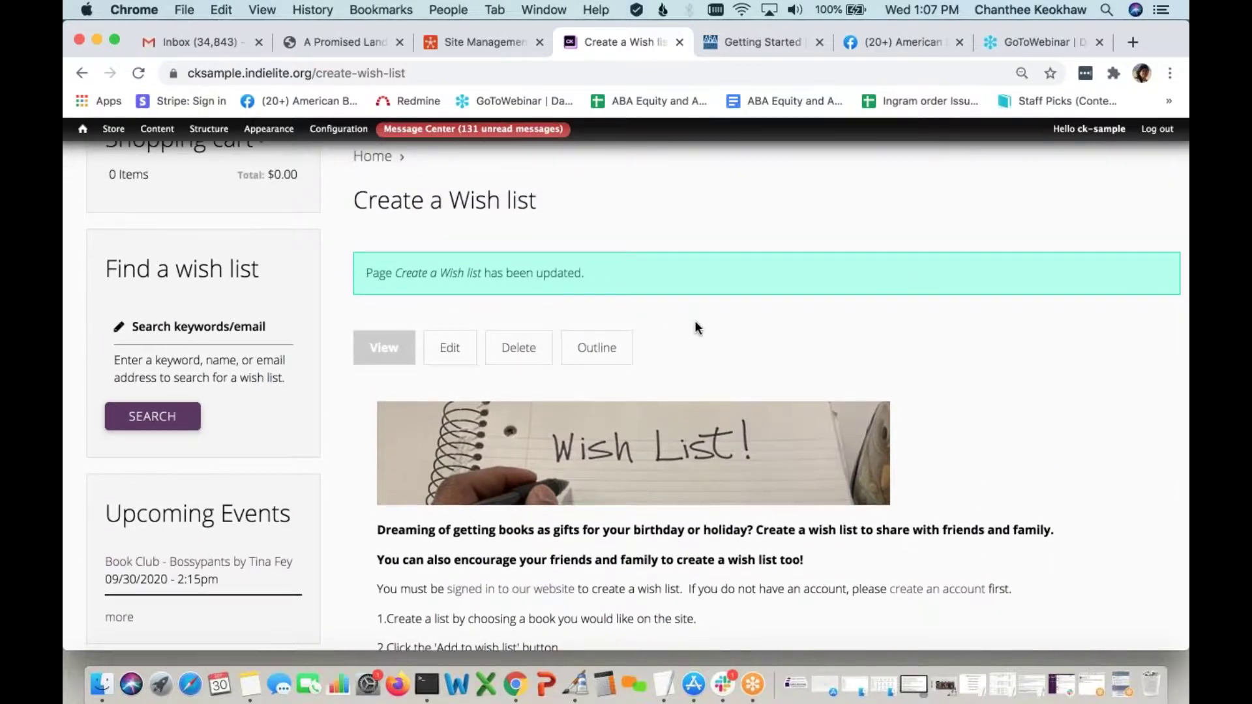
scroll(546, 430, up, 5)
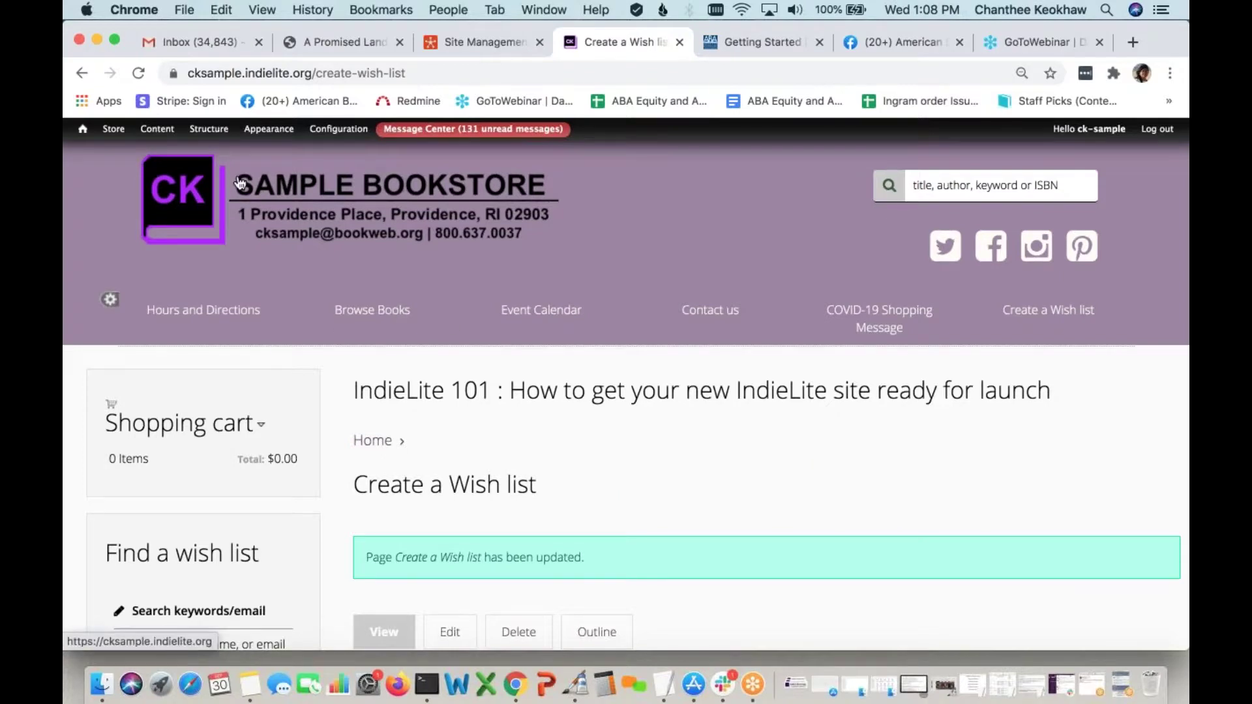
mouse_move(164, 149)
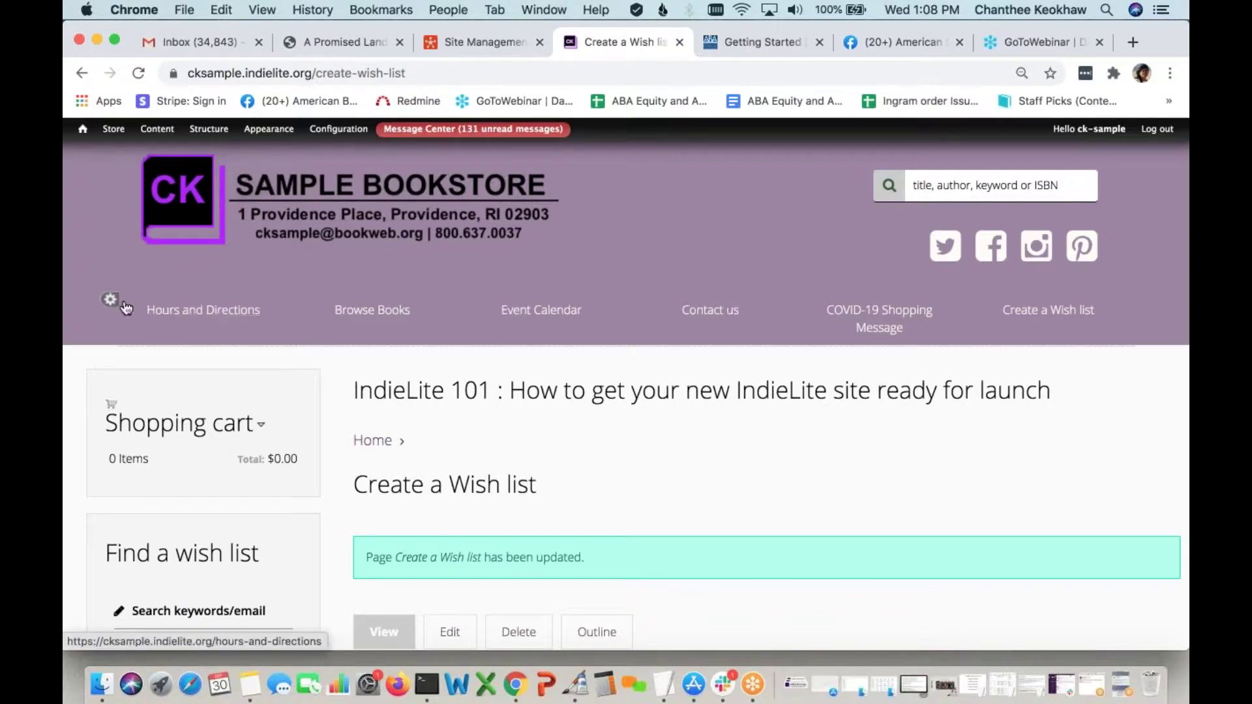
In the main menu editor, move COVID-19 Shopping Message and Create a Wish list up to second and third
click(111, 300)
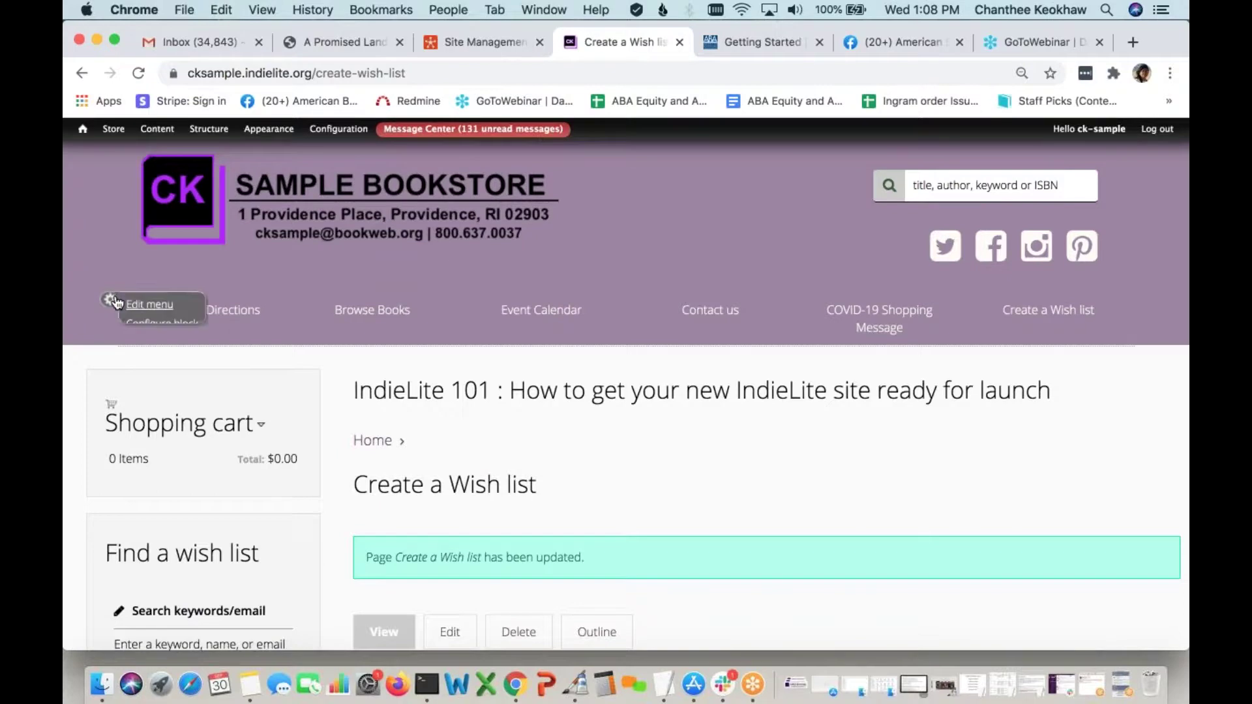
click(152, 308)
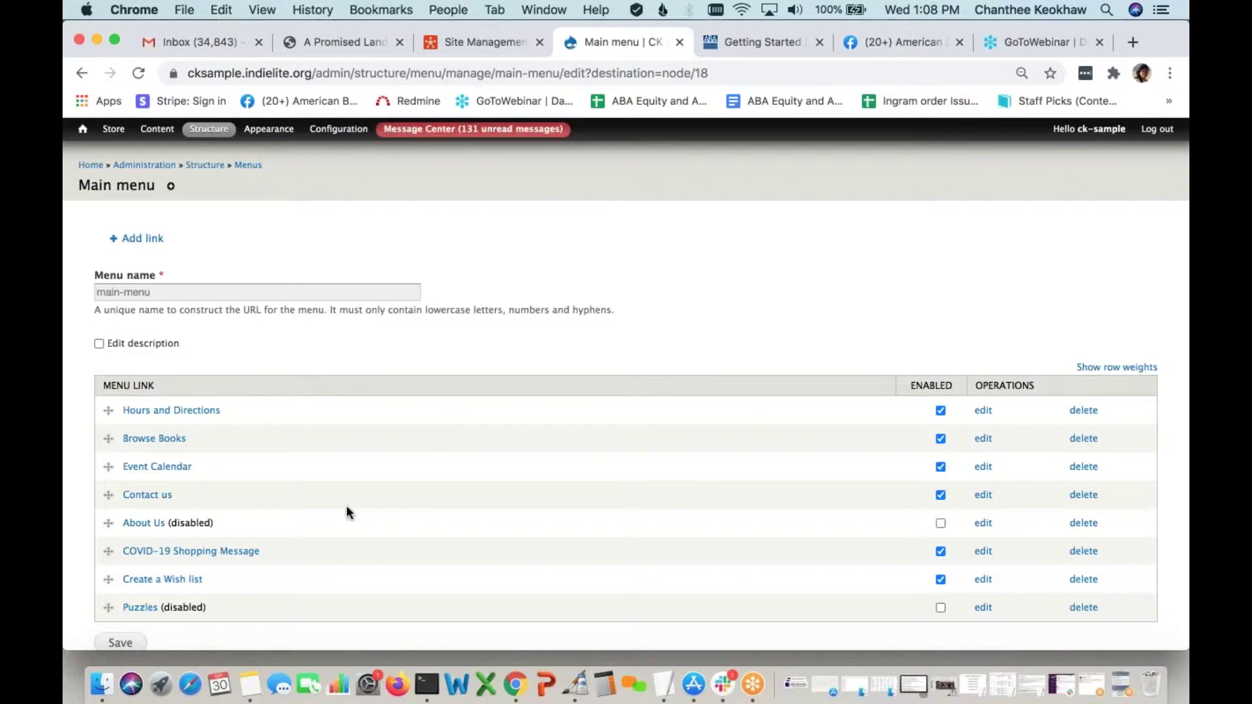
click(109, 552)
drag(109, 552, 103, 449)
scroll(105, 450, down, 3)
drag(108, 533, 93, 424)
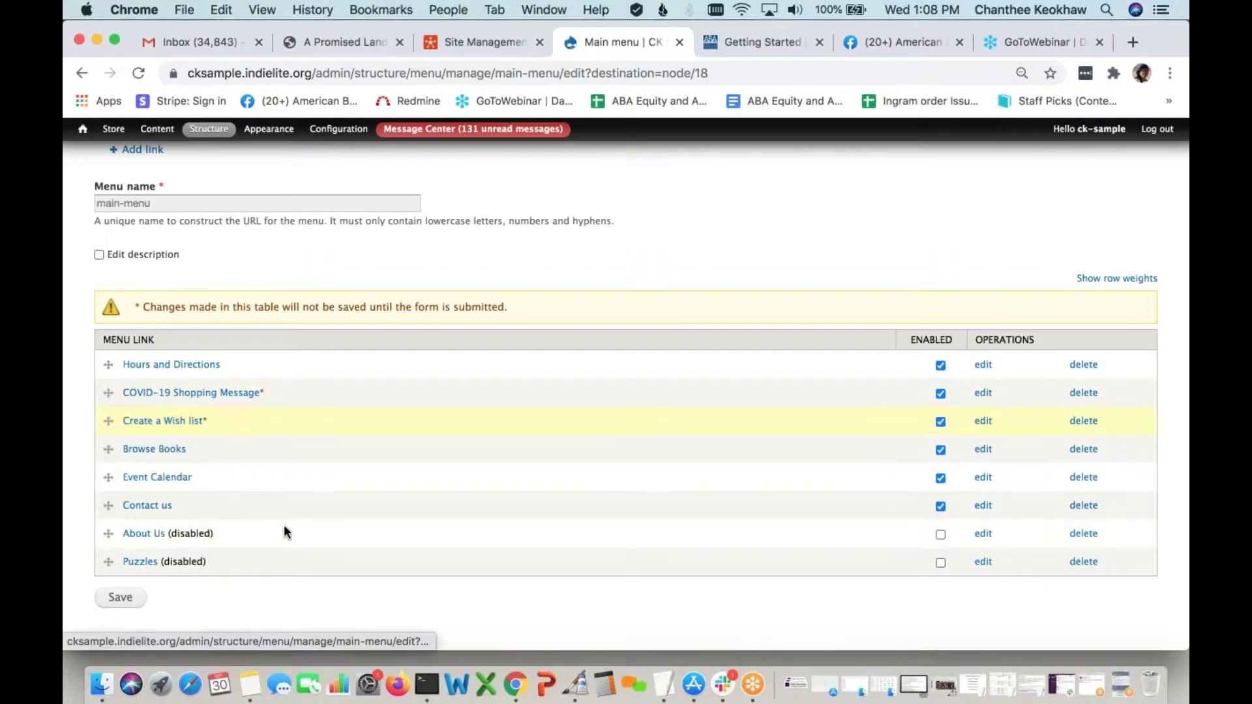
scroll(284, 525, down, 1)
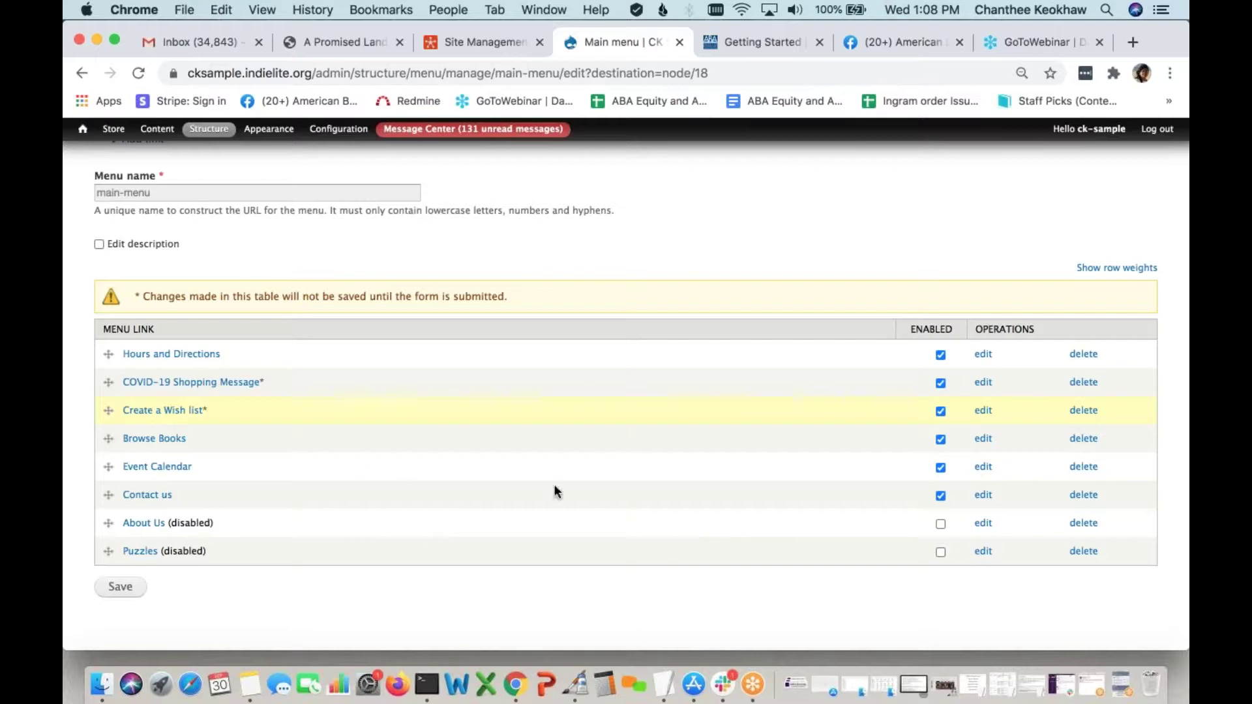
Enable the About Us link, move it to the top, and save the menu order
click(941, 525)
drag(103, 521, 146, 363)
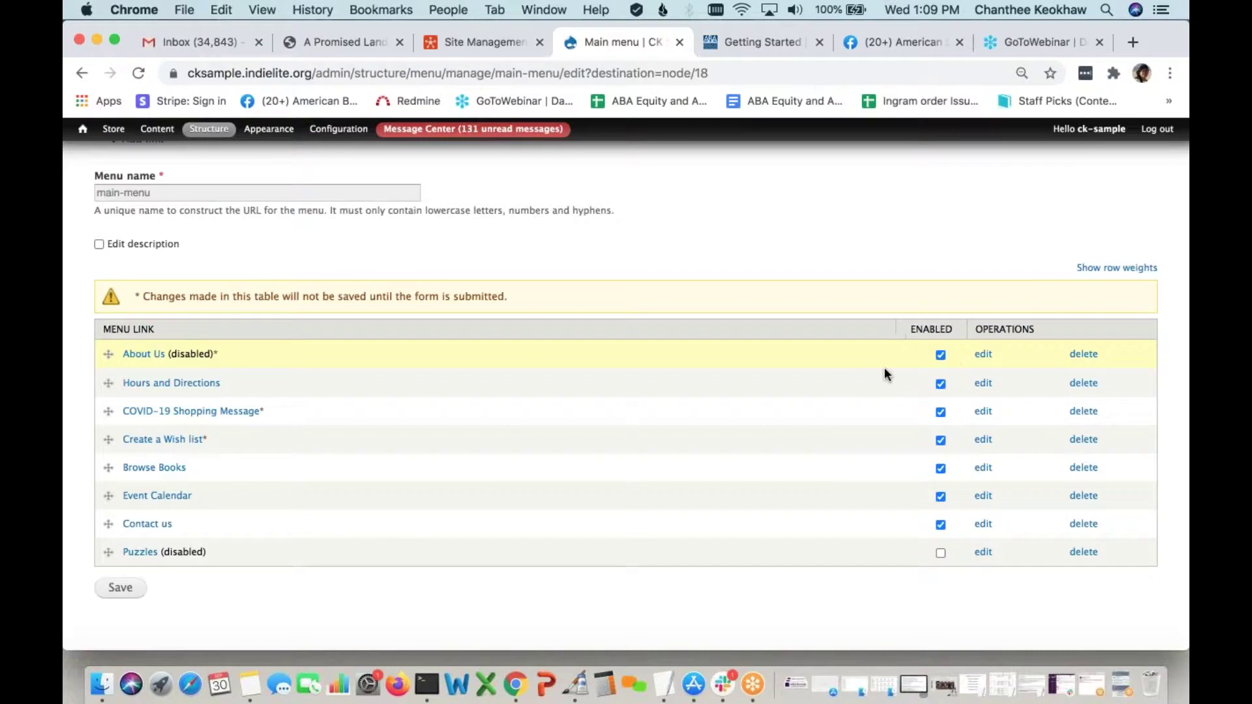
click(120, 587)
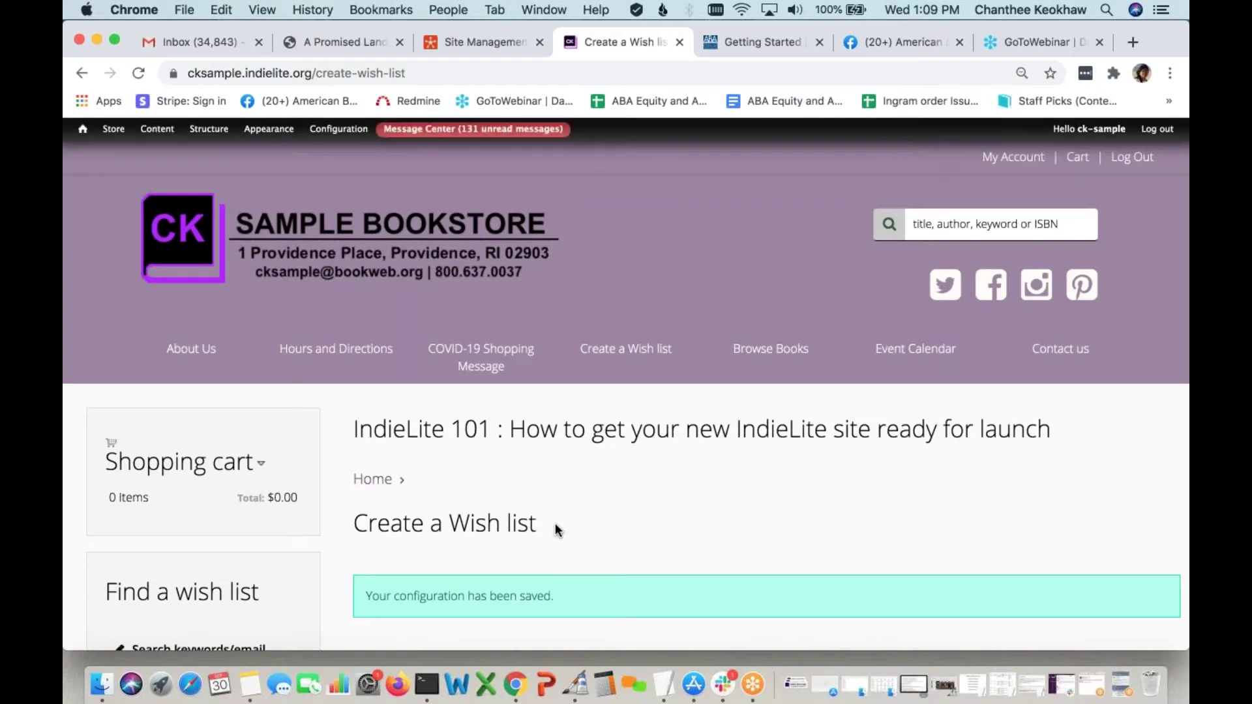
View the About Us page describing CK Sample Bookstore from the main navigation
click(205, 358)
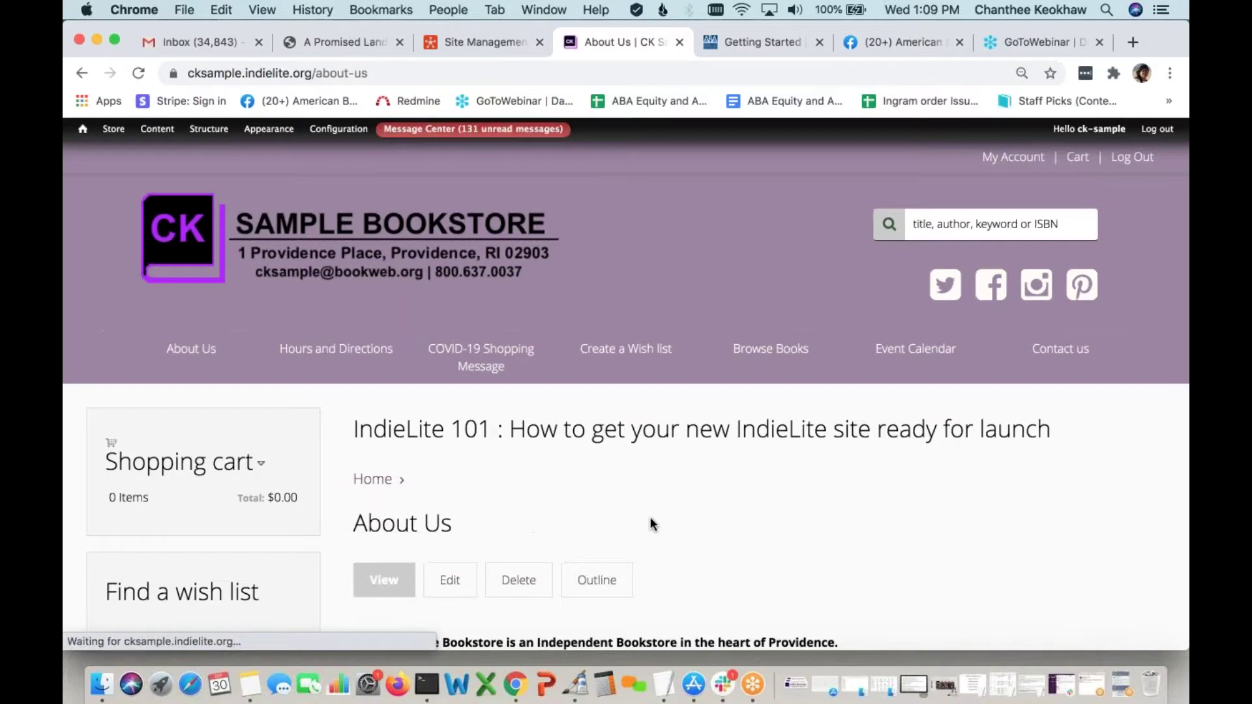
scroll(650, 517, down, 5)
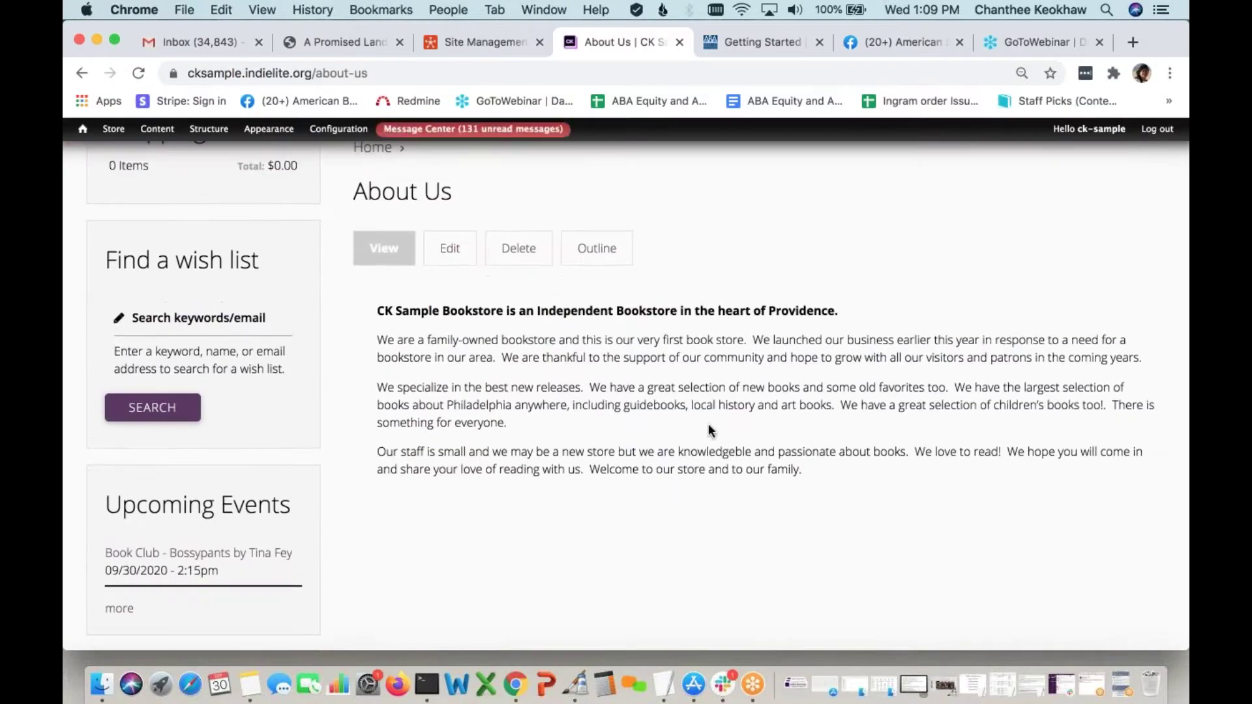
scroll(709, 424, up, 1)
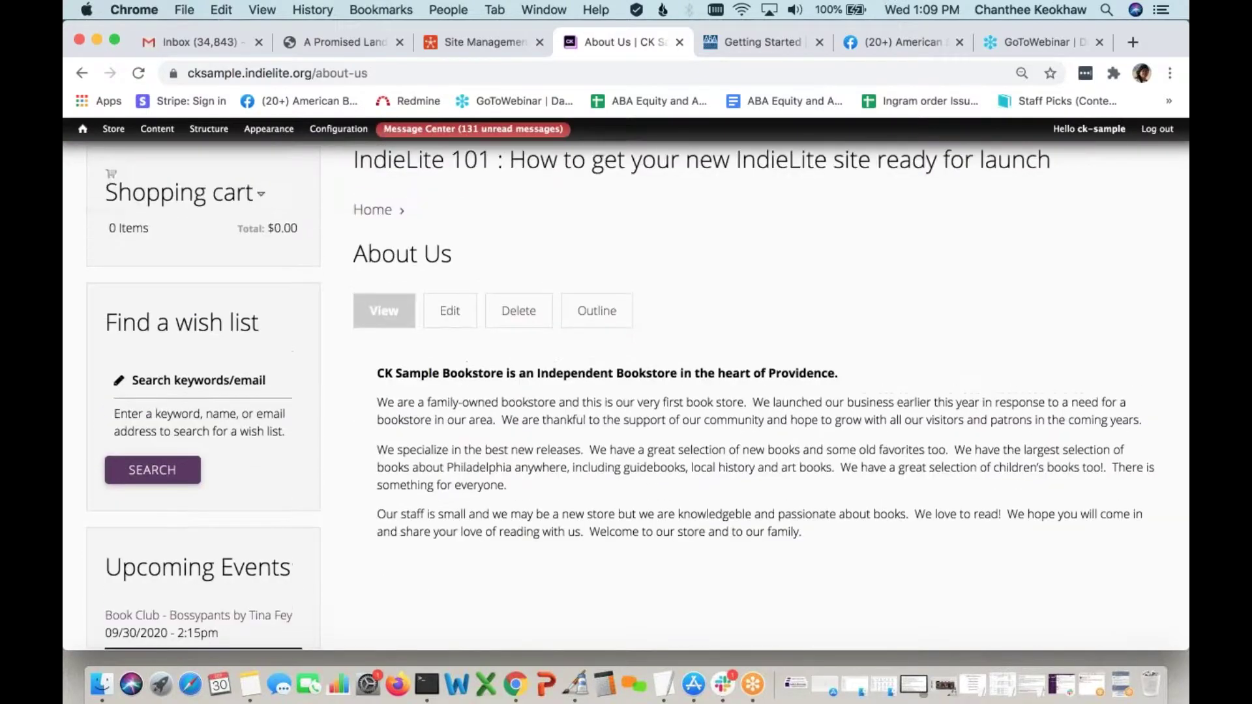
scroll(626, 398, up, 3)
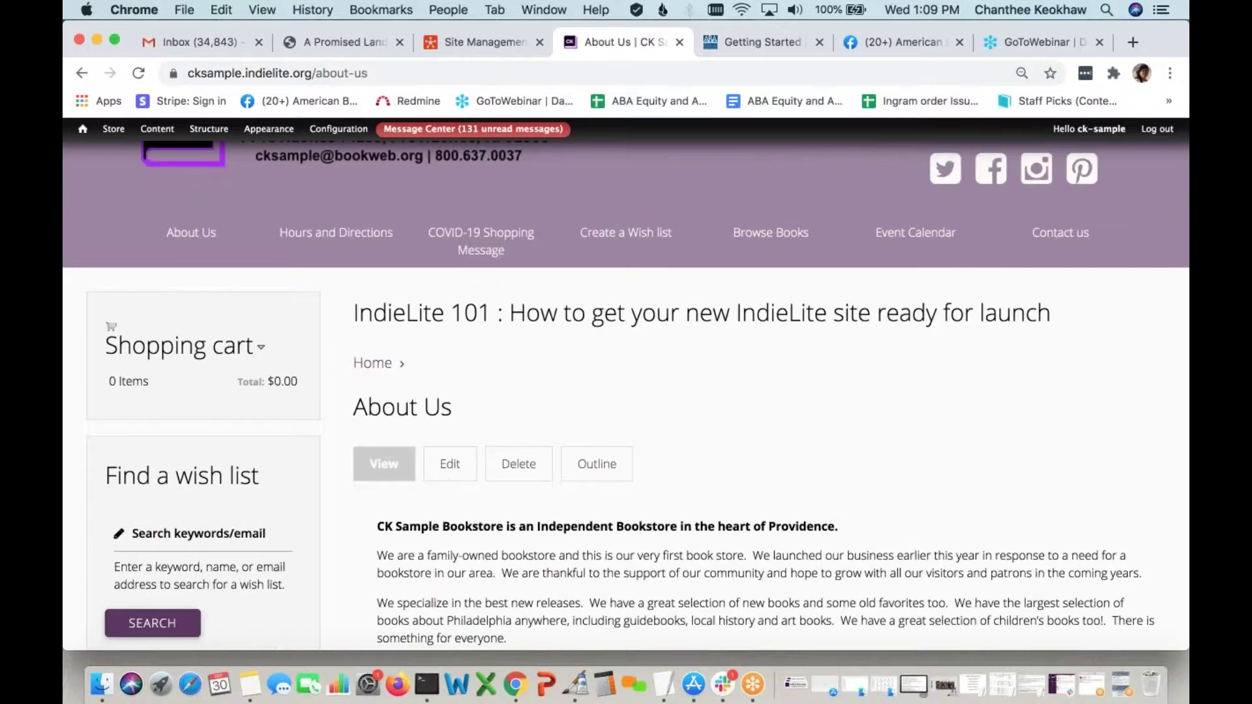
scroll(626, 398, up, 2)
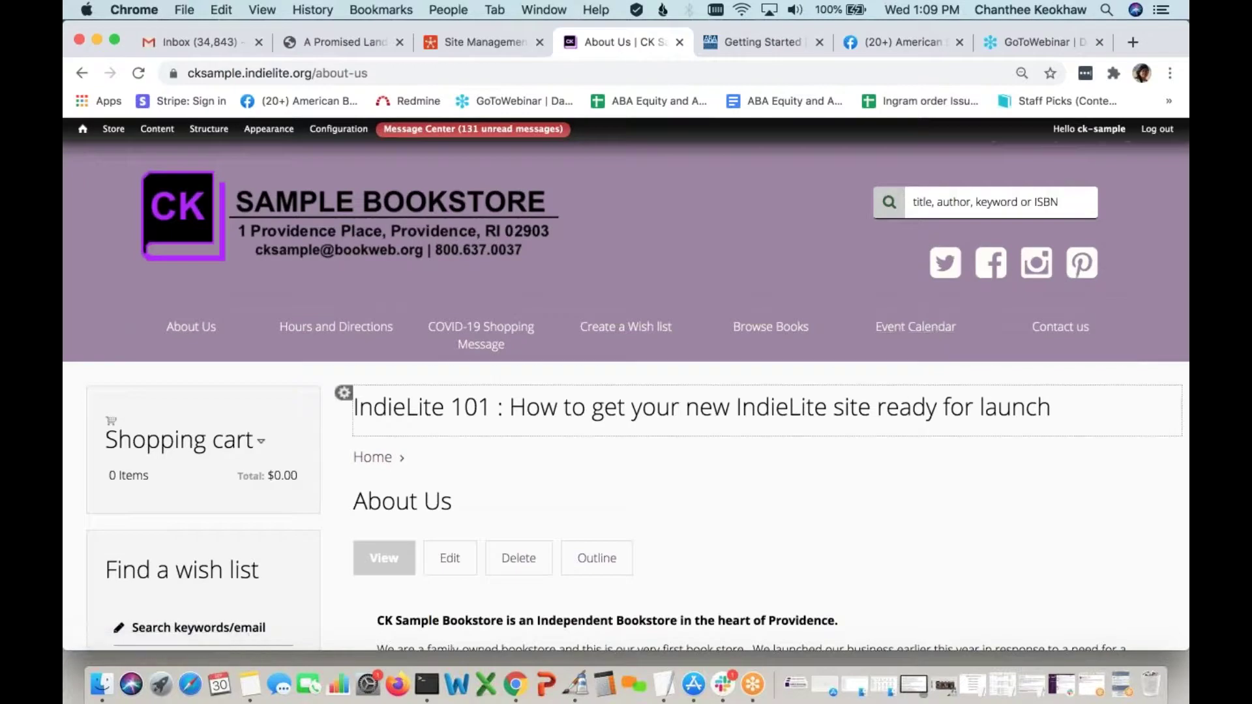
Open the Event Calendar and review September 2020's Book Club - Bossypants event on the 30th
click(916, 327)
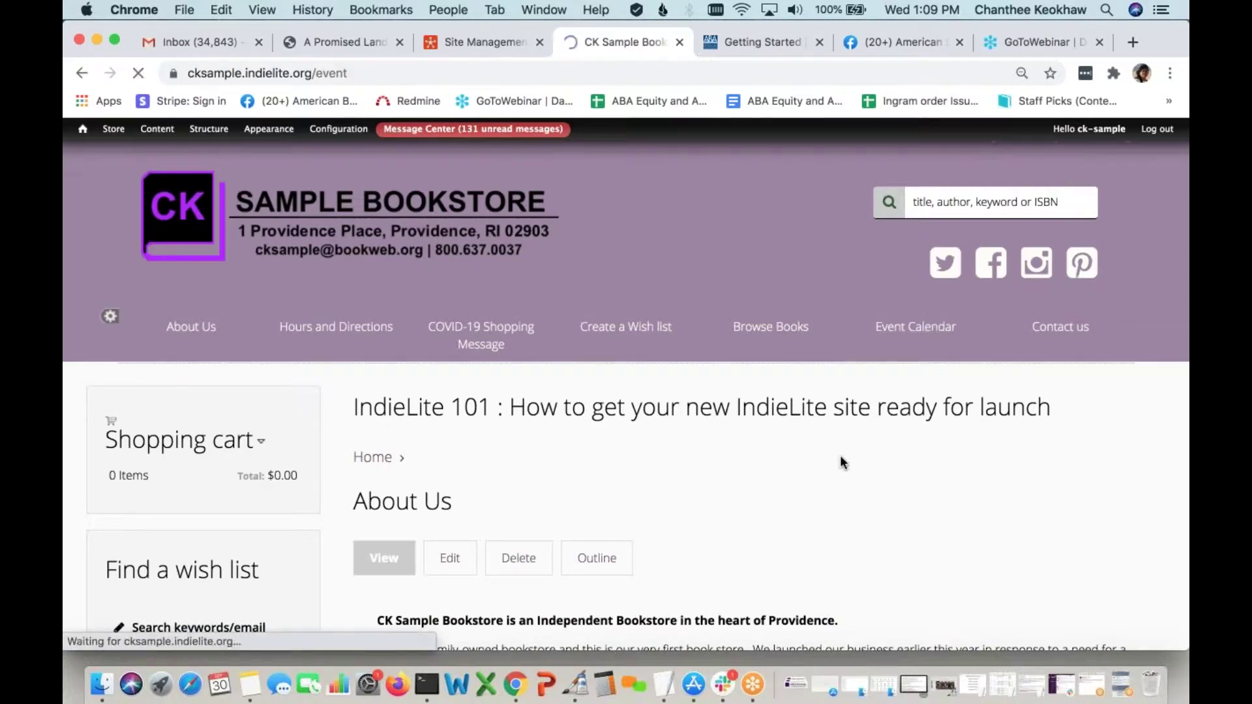
scroll(840, 455, down, 3)
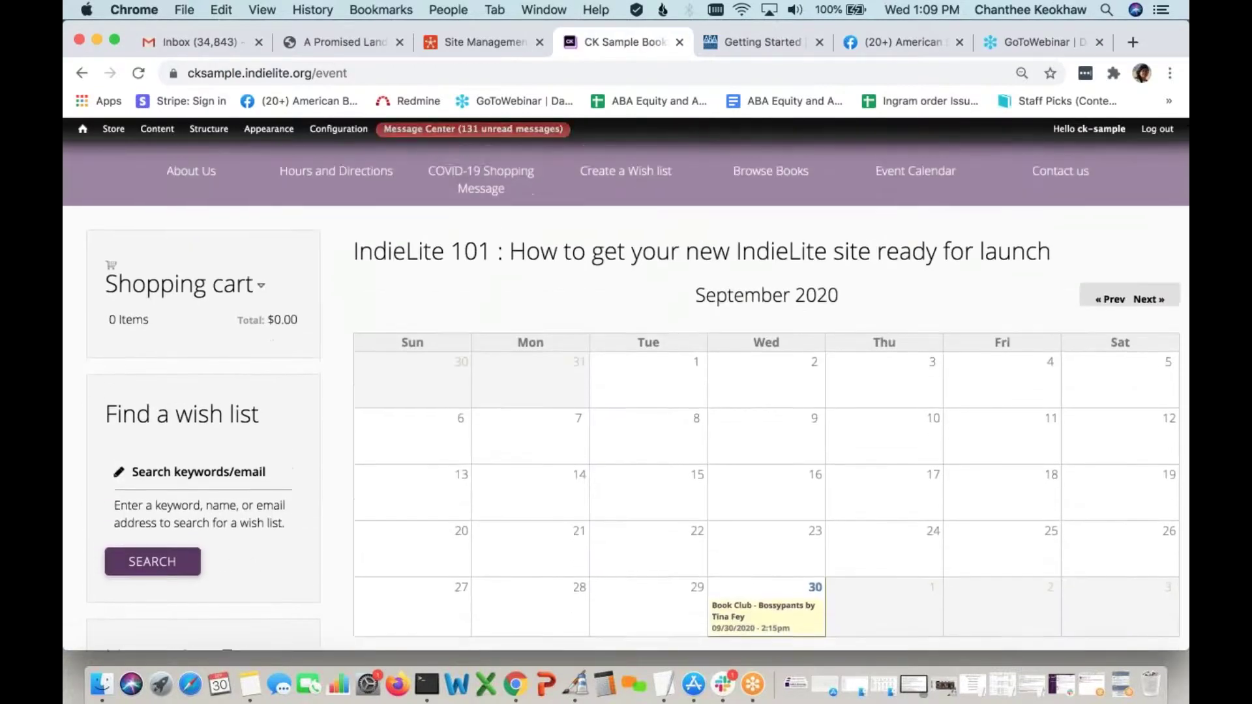
scroll(724, 606, down, 1)
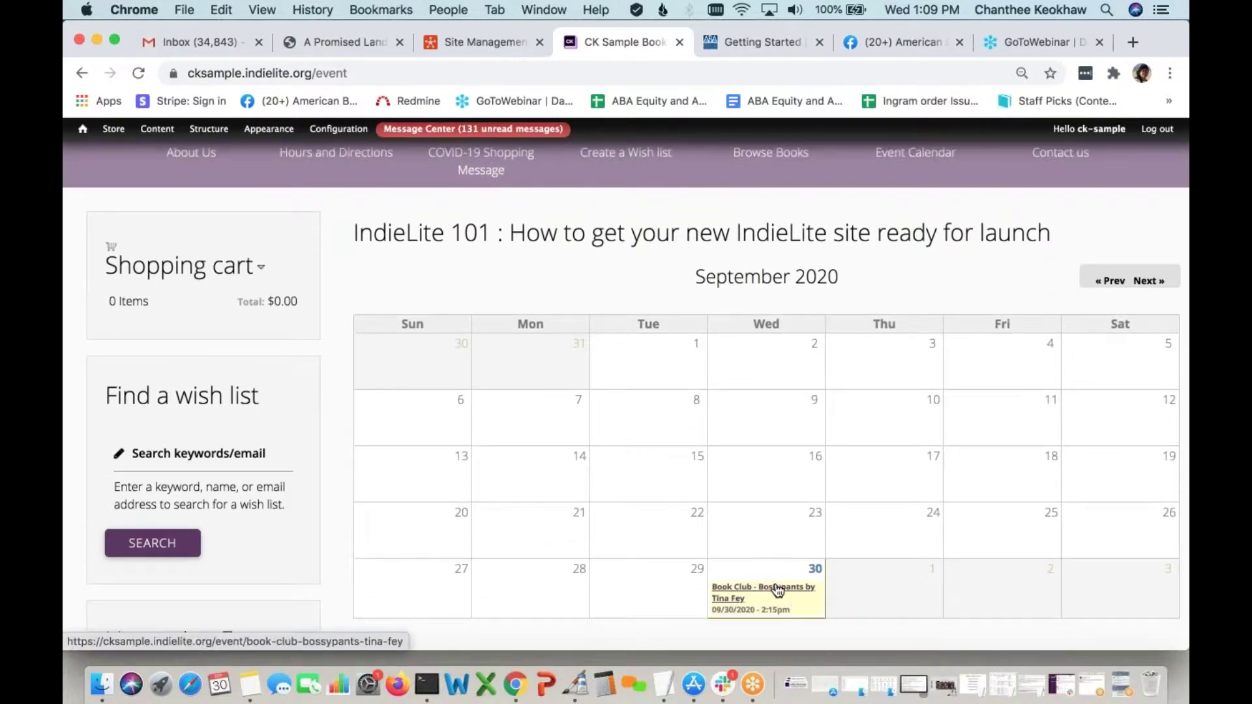
scroll(777, 516, up, 4)
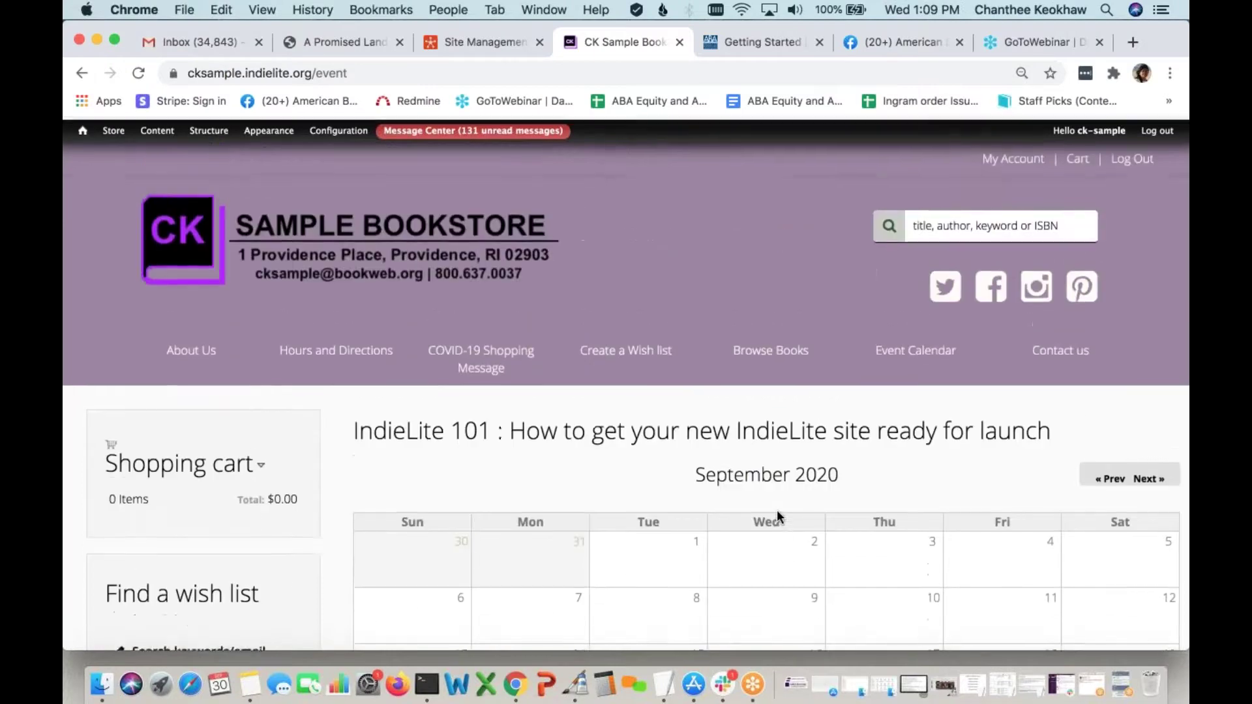
mouse_move(166, 131)
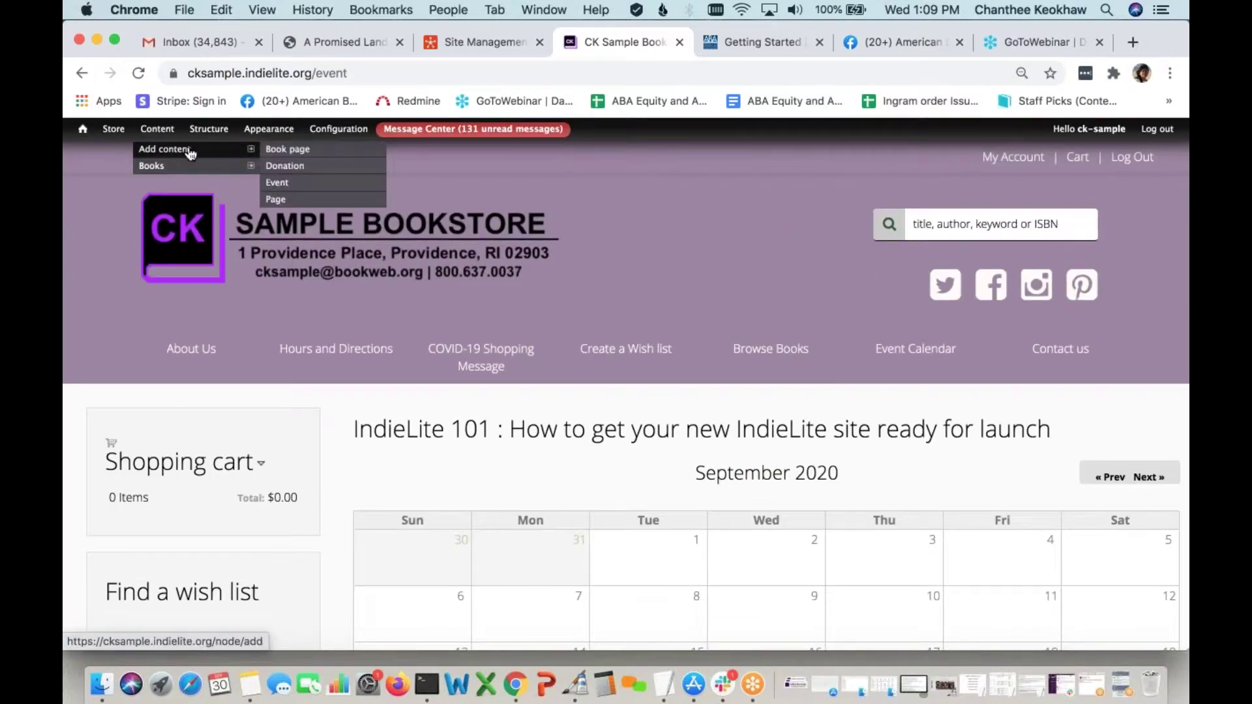
Start a new Event from Content > Add content and look through its description and fields
mouse_move(240, 158)
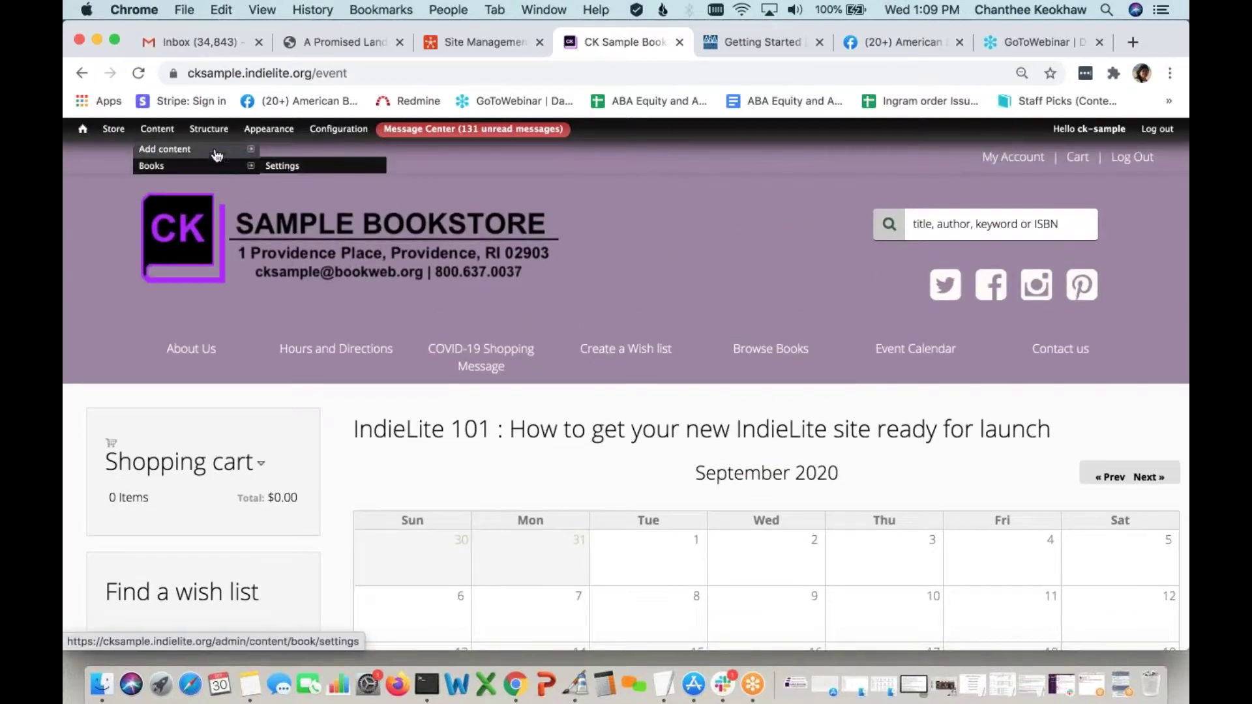
click(294, 186)
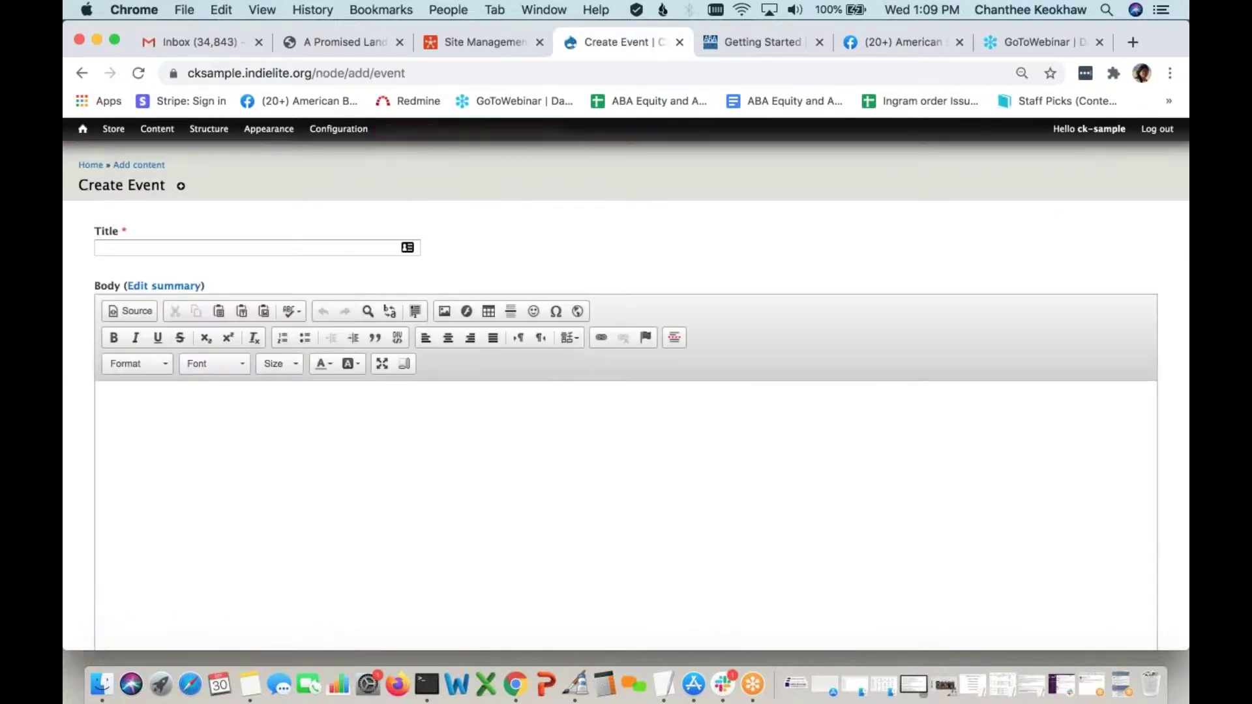
click(361, 517)
scroll(361, 518, down, 3)
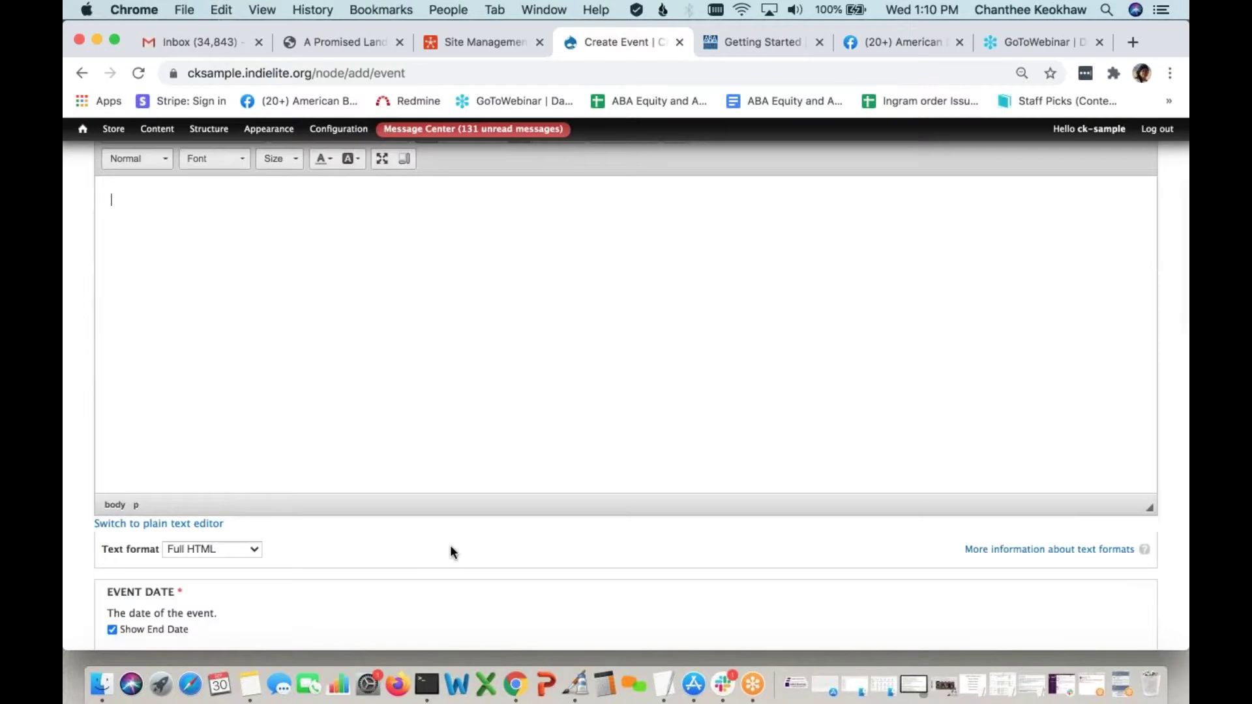
scroll(451, 545, down, 2)
scroll(451, 547, down, 5)
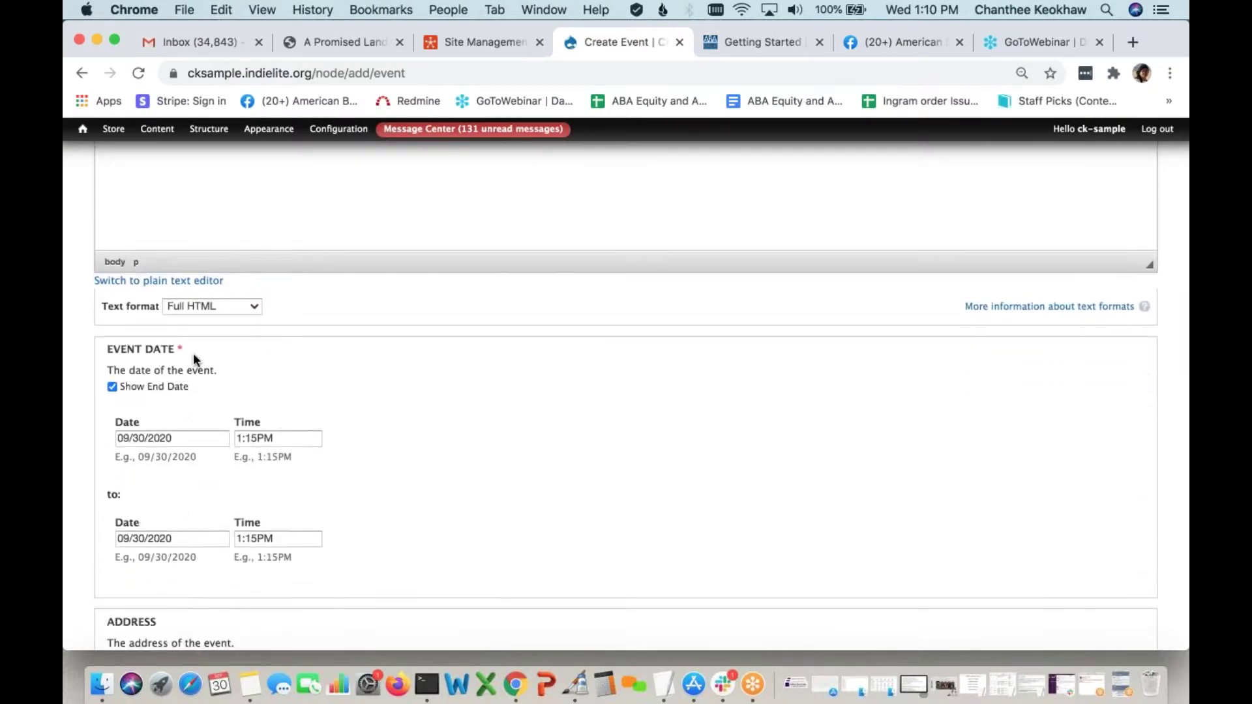
scroll(282, 383, down, 2)
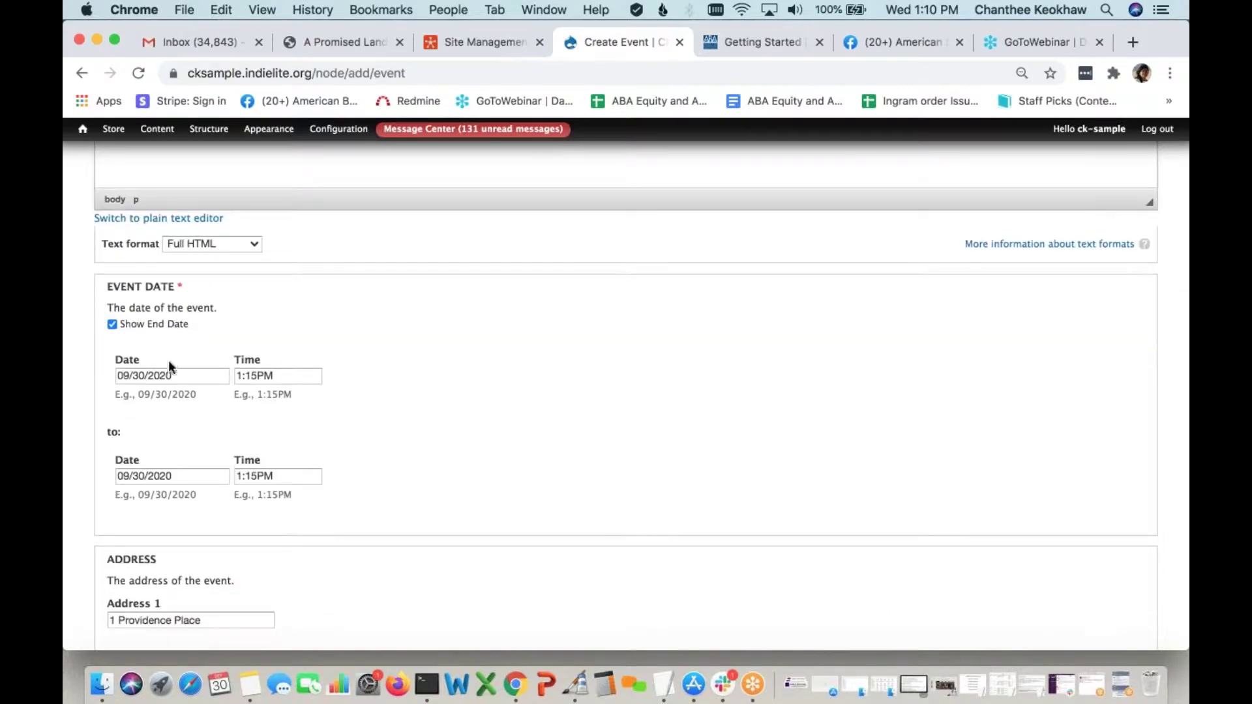
Uncheck Show End Date, then reload the form to discard changes and return Home
click(112, 325)
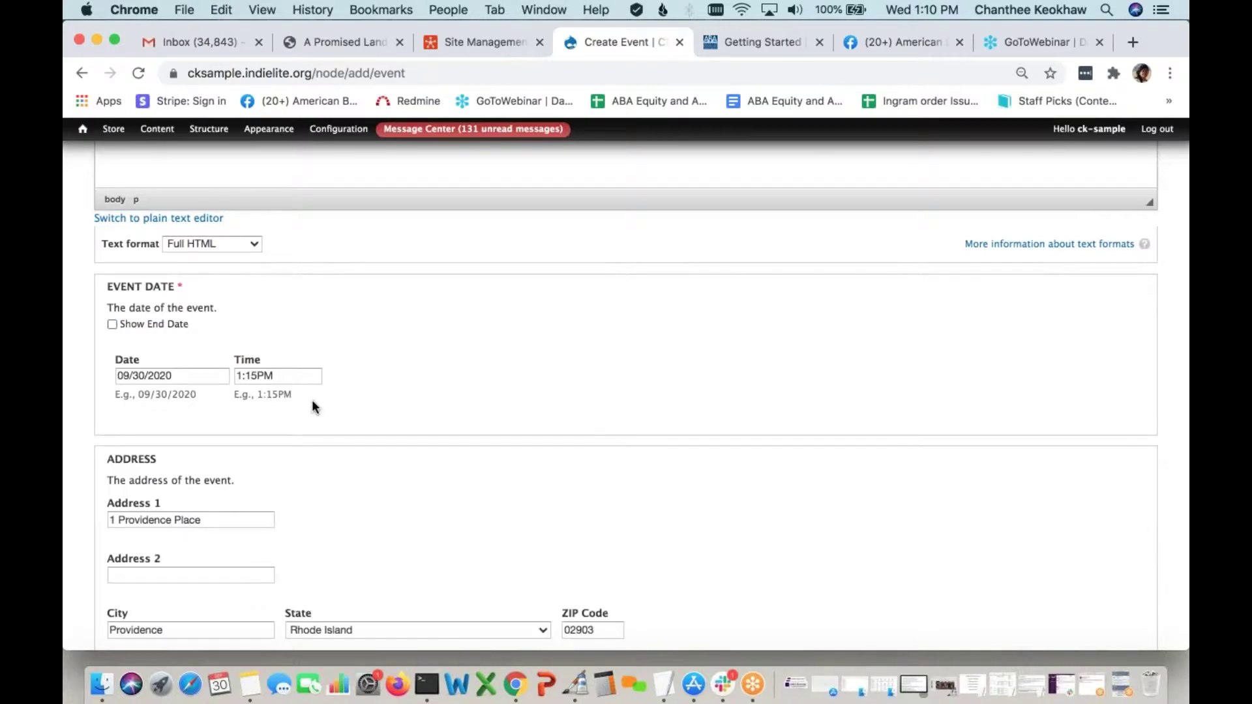
scroll(311, 400, down, 5)
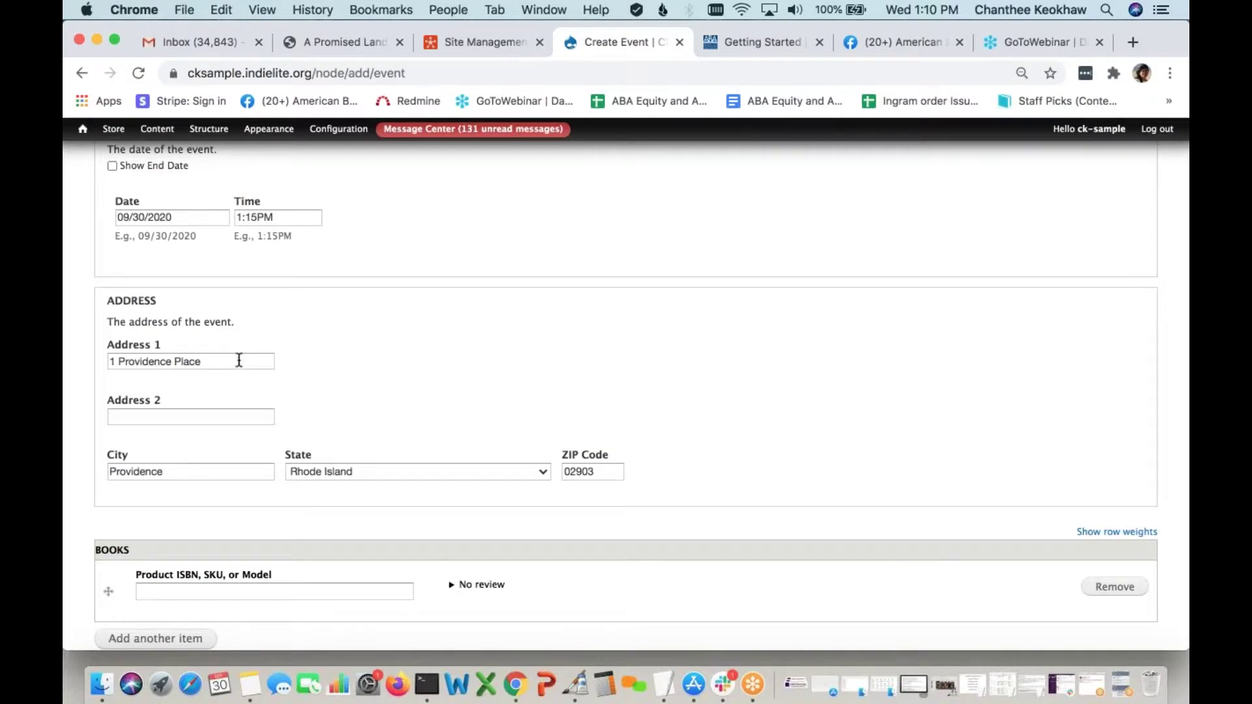
scroll(237, 358, down, 1)
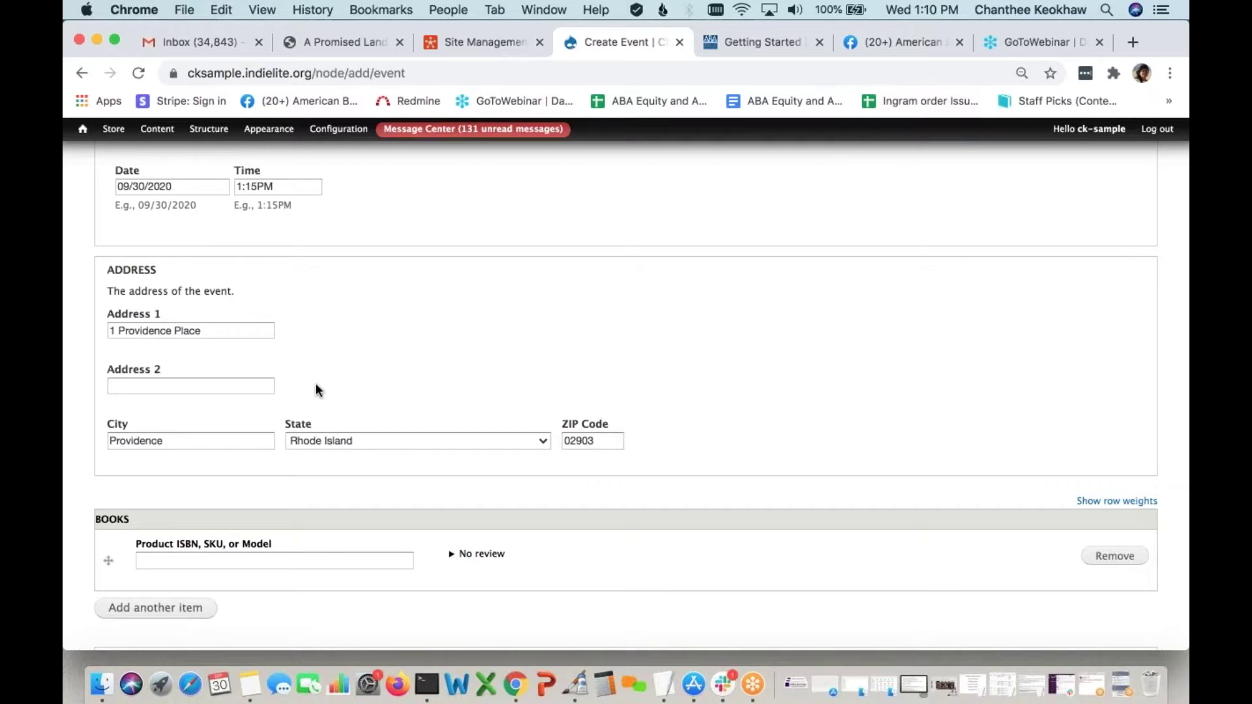
key(super+r)
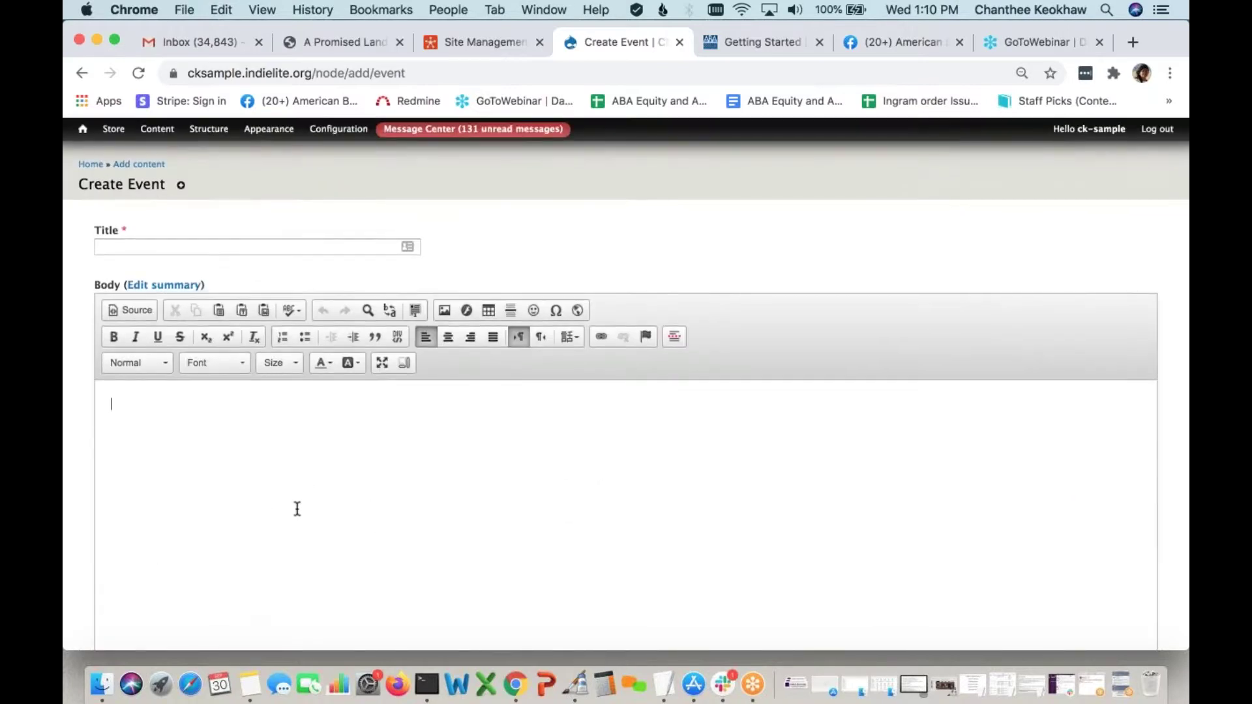
scroll(296, 509, down, 20)
scroll(206, 303, up, 20)
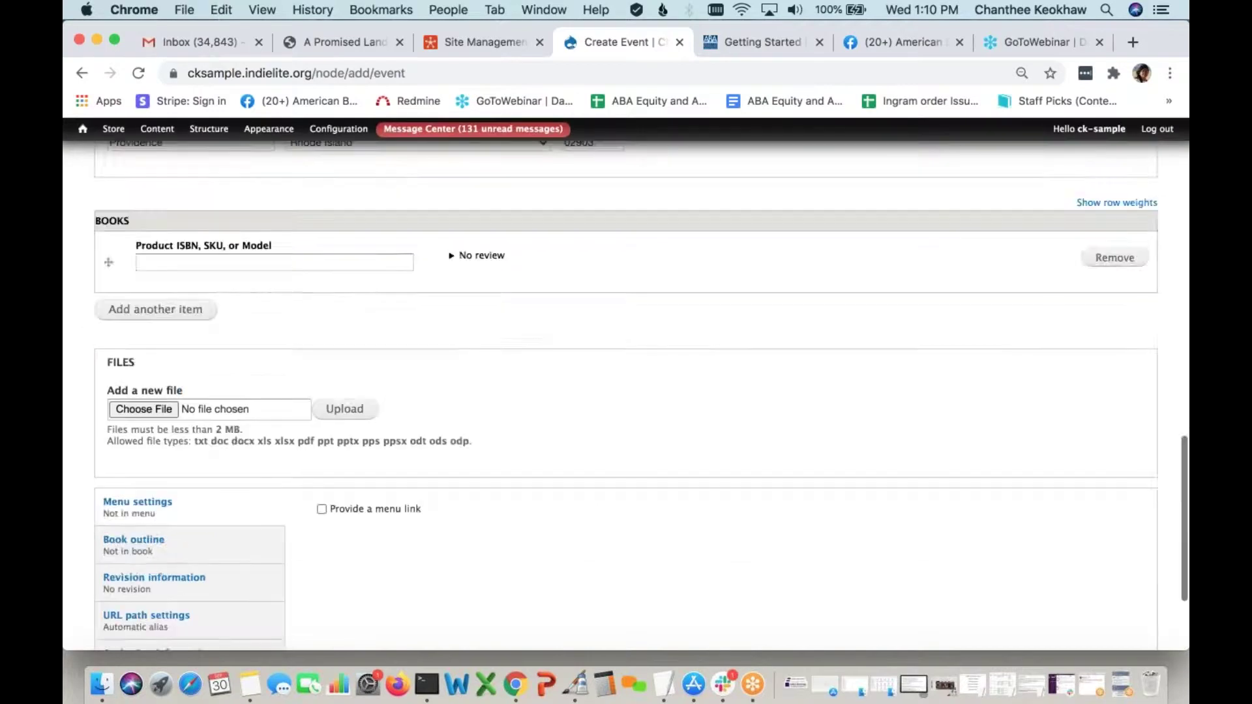
click(88, 165)
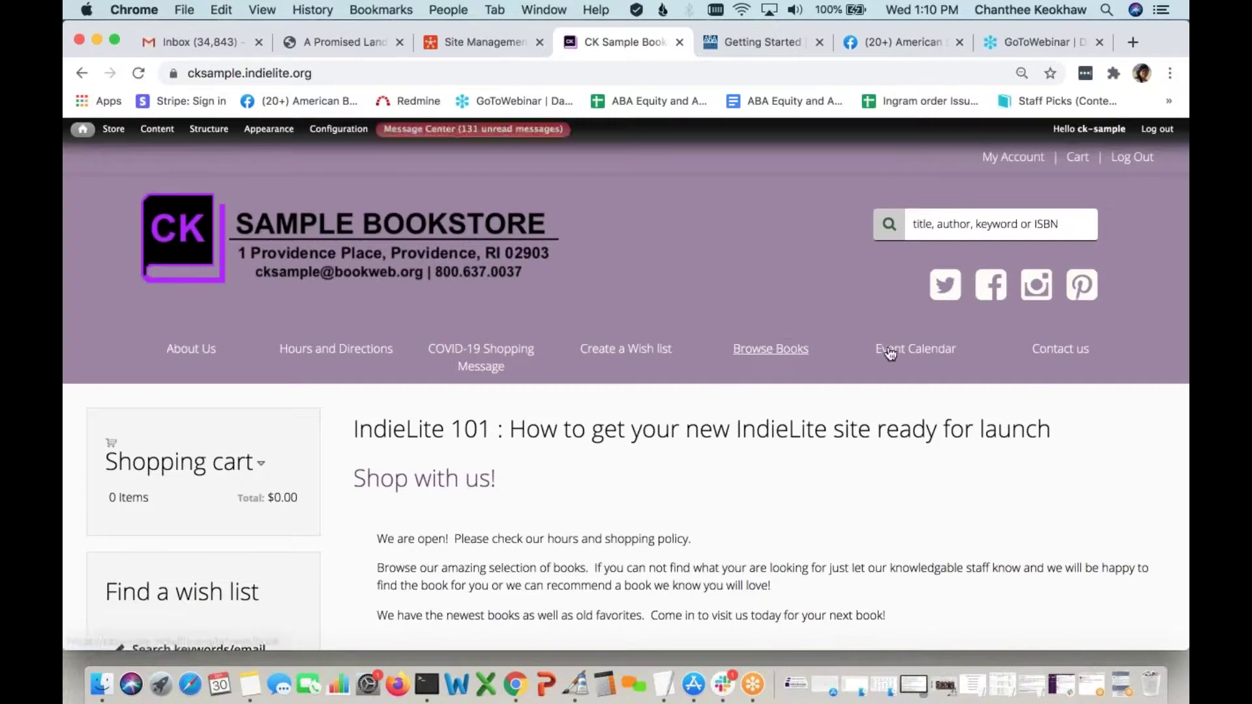
Open the Book Club - Bossypants by Tina Fey event from the Event Calendar
click(916, 353)
scroll(749, 310, down, 8)
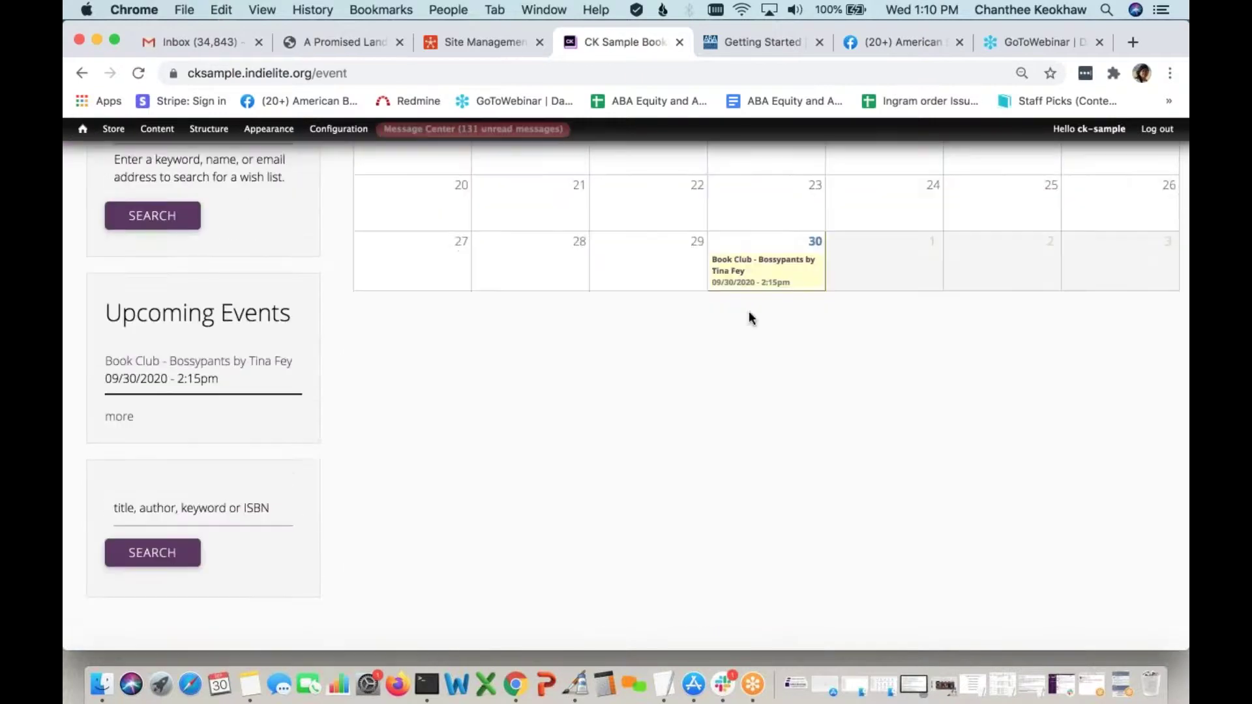
click(746, 268)
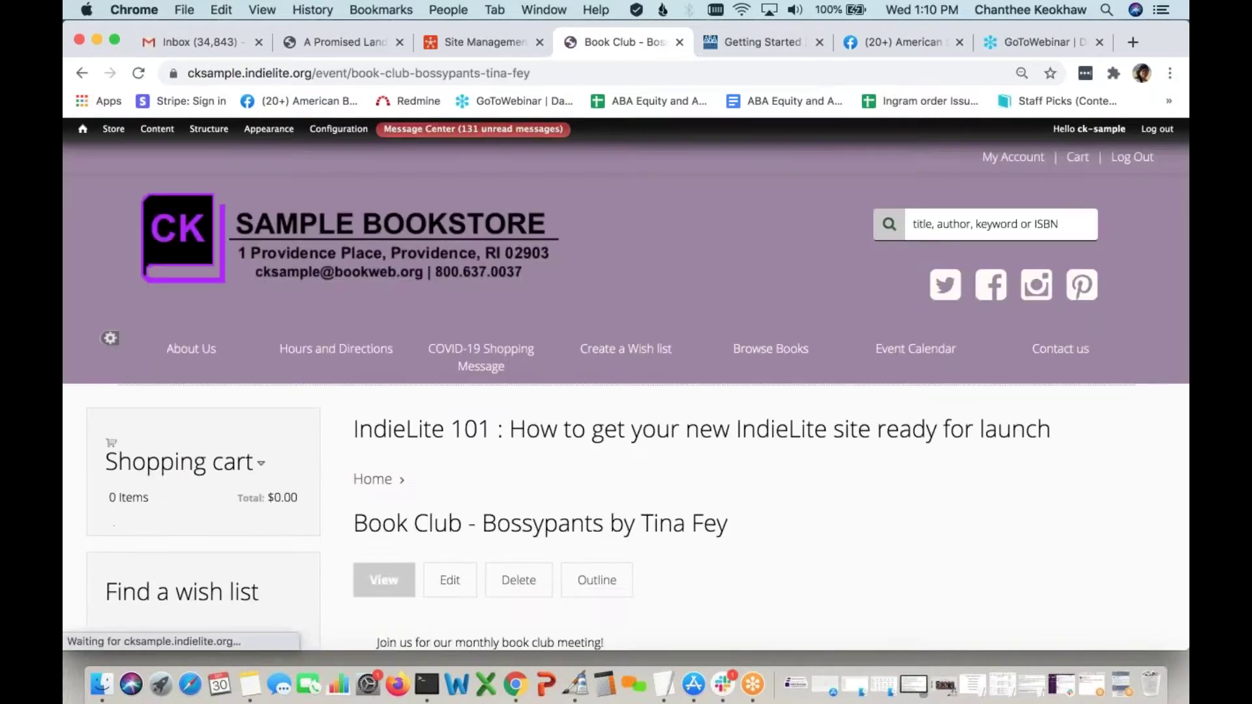
scroll(746, 268, down, 2)
scroll(504, 358, down, 5)
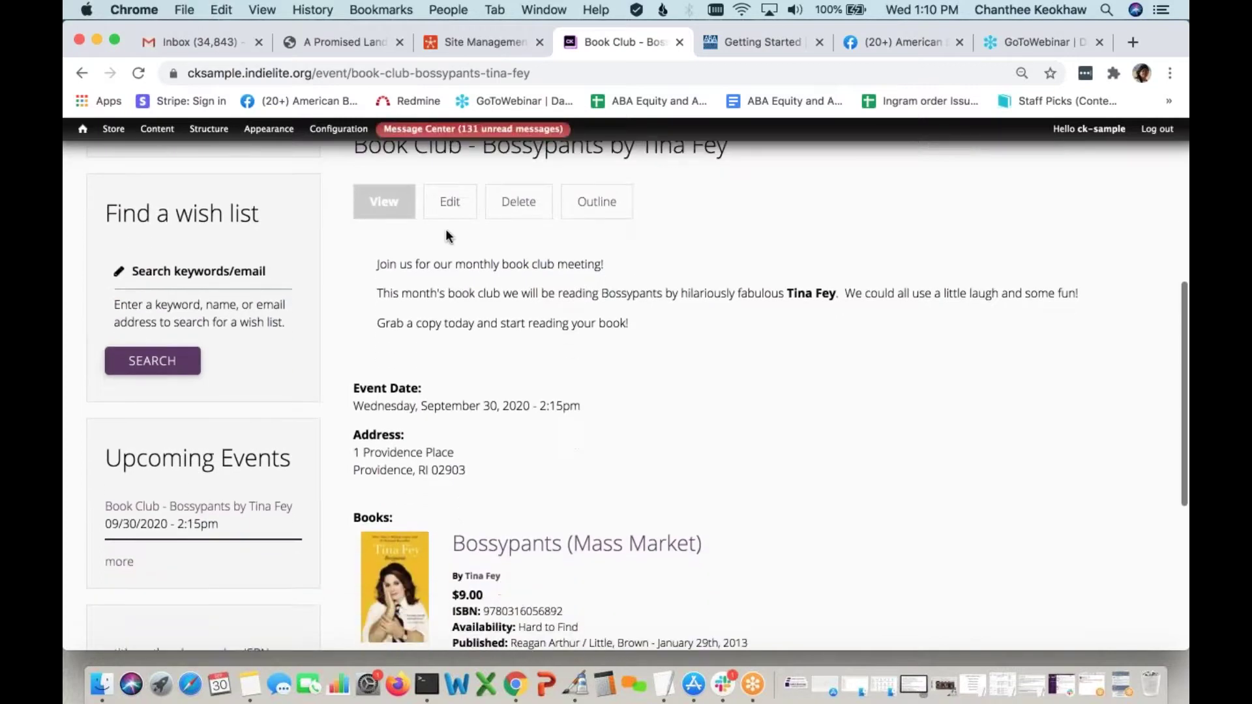
Open the Book Club event's edit form and look through its fields
click(449, 203)
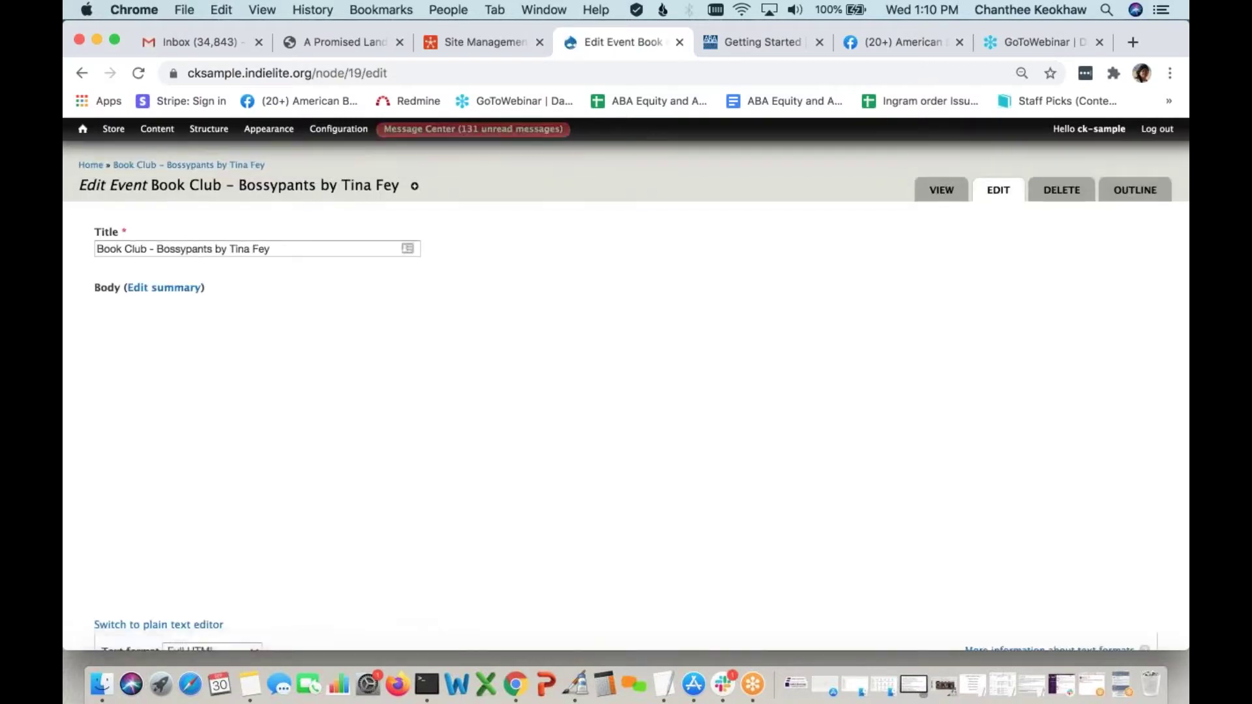
scroll(626, 392, down, 8)
scroll(382, 539, down, 5)
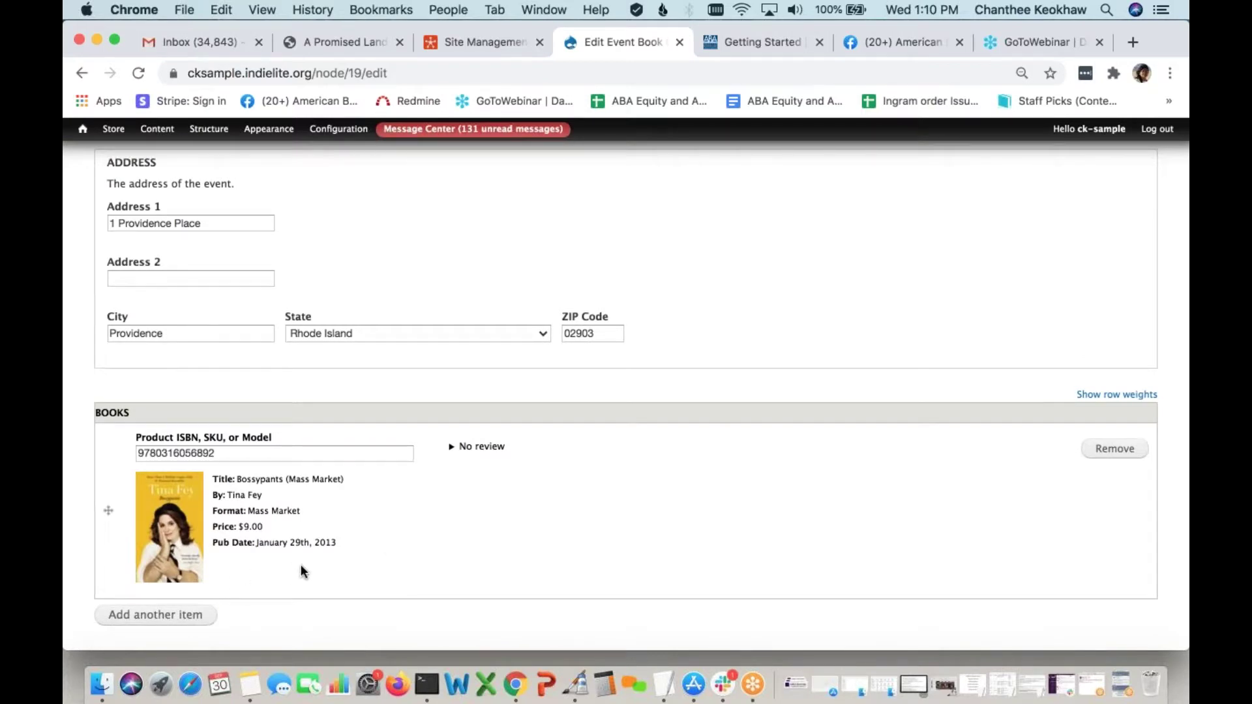
scroll(301, 567, down, 4)
scroll(300, 565, up, 15)
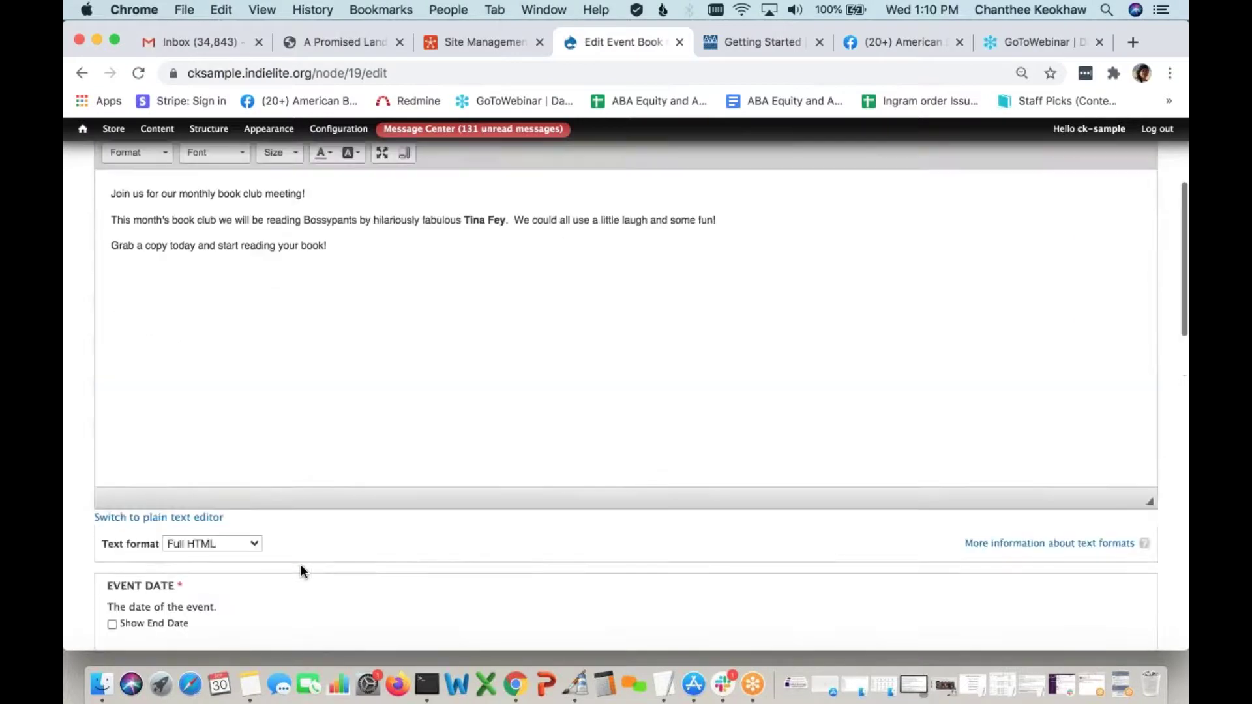
Leave the edit form unsaved and scroll the event page back to its top
click(930, 195)
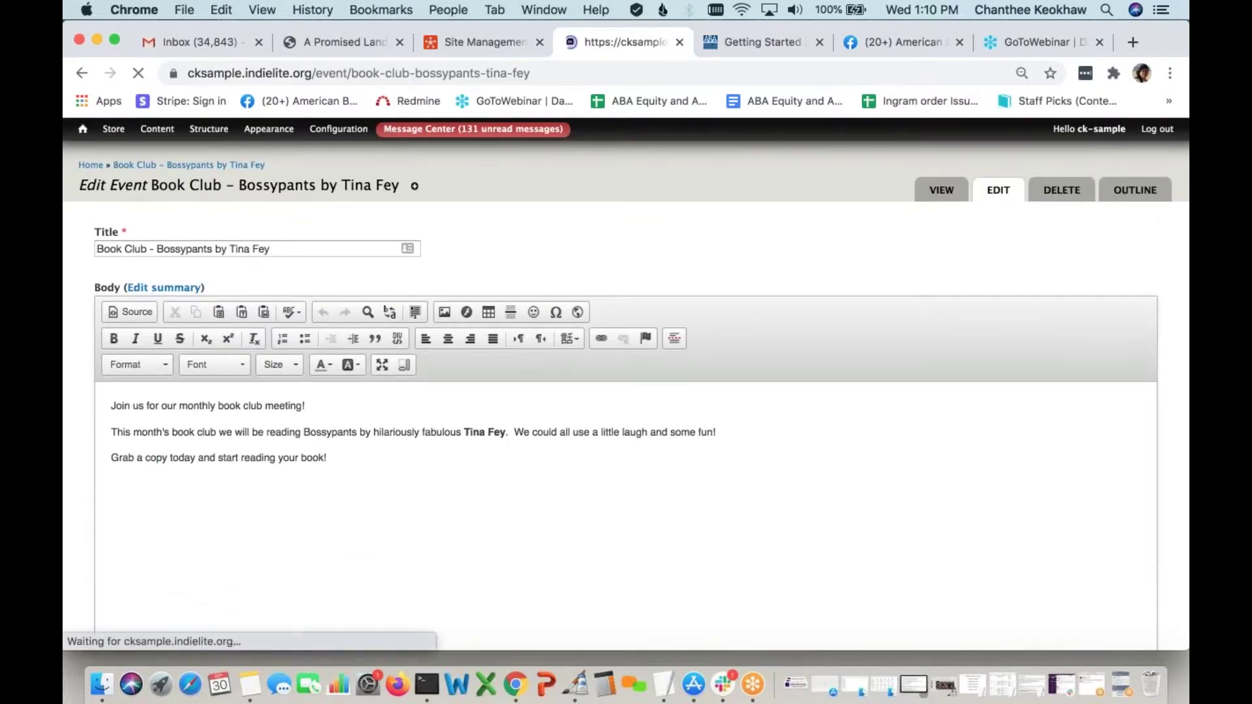
scroll(612, 483, down, 4)
scroll(611, 484, down, 4)
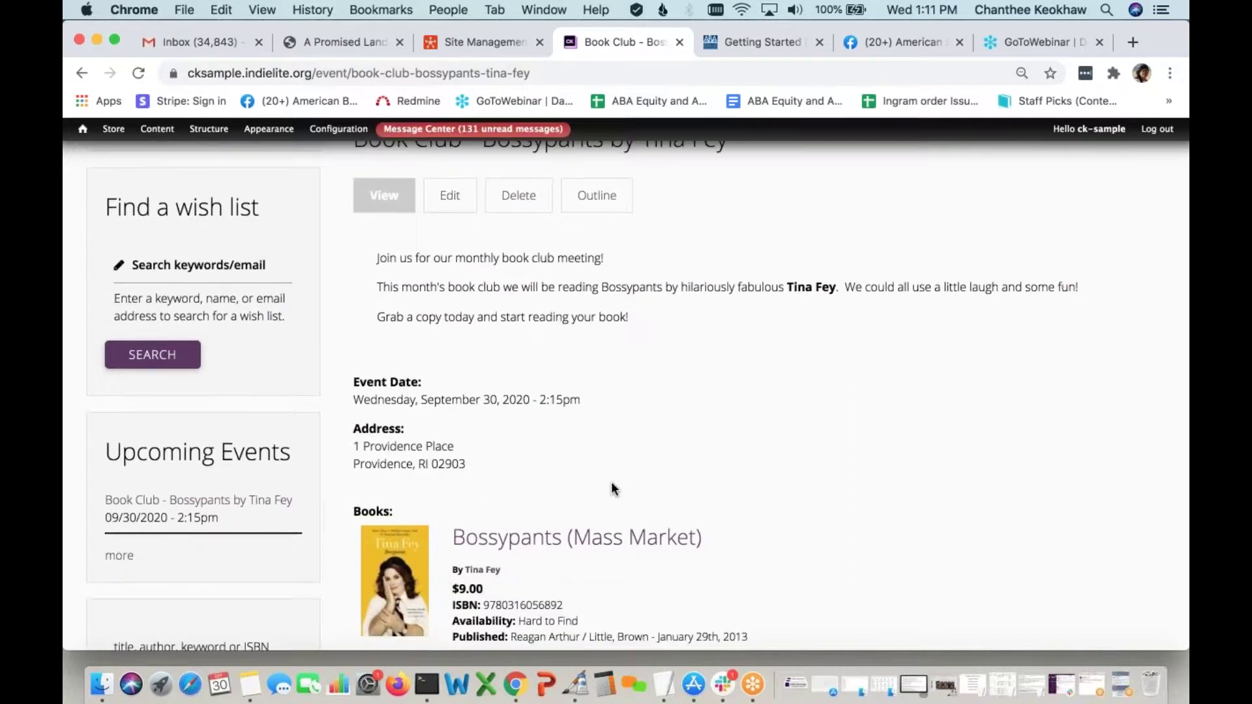
scroll(612, 488, up, 10)
scroll(242, 525, down, 9)
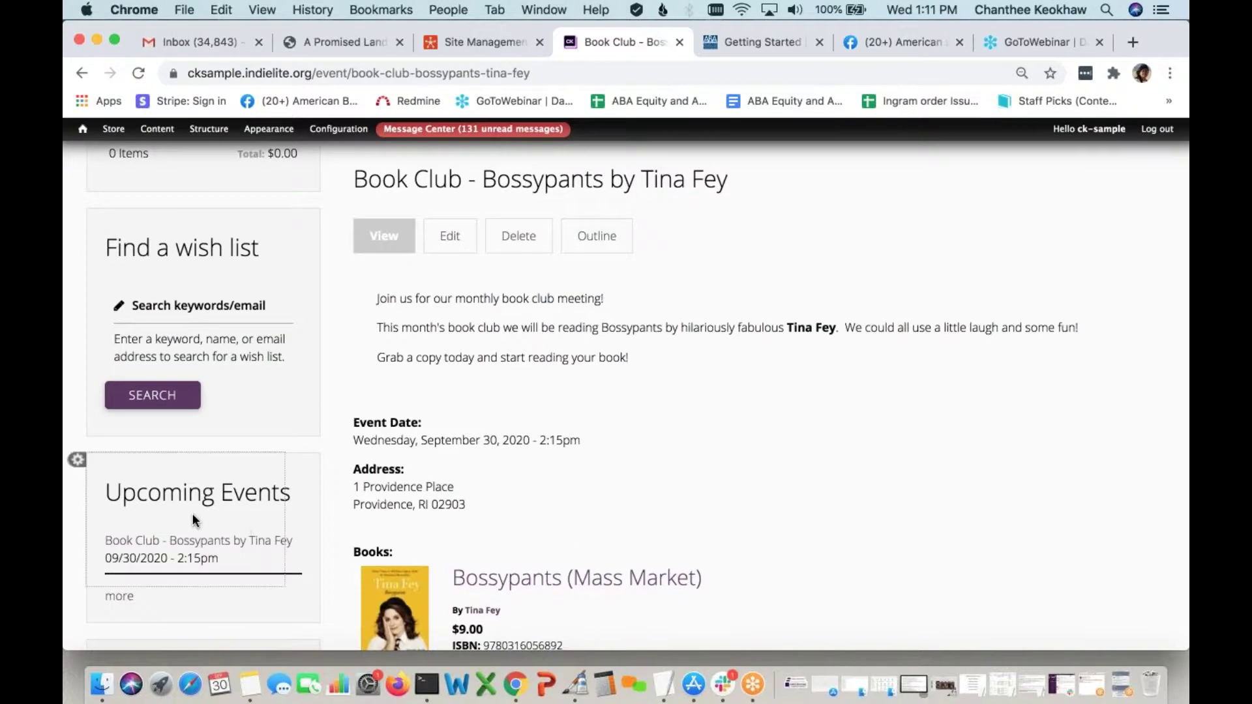
scroll(245, 503, down, 1)
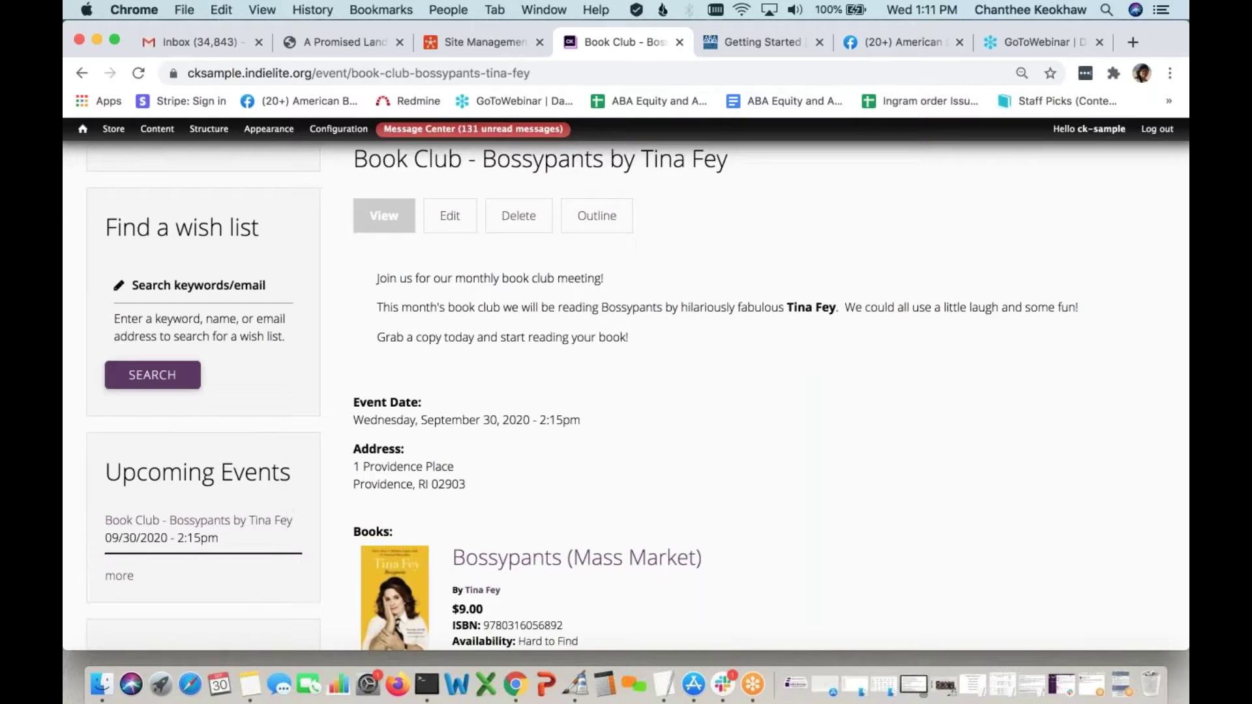
scroll(137, 360, up, 10)
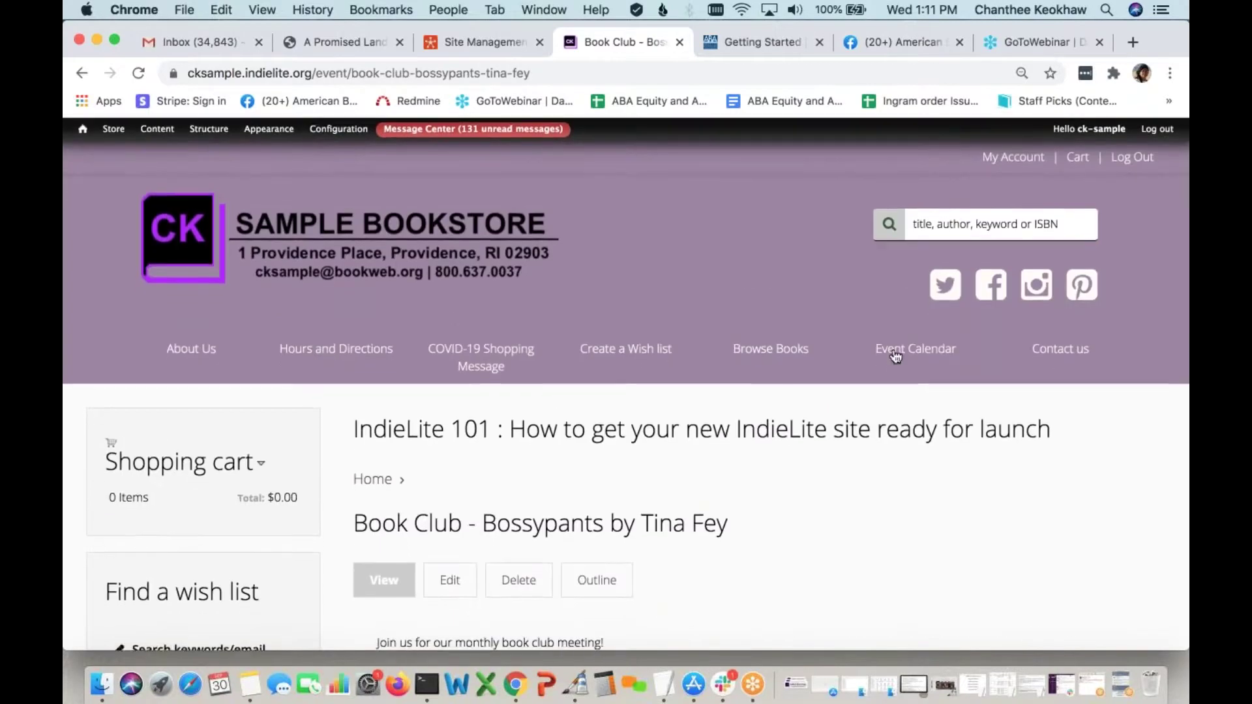
Disable the Event Calendar link in the Main menu and save the menu
click(109, 338)
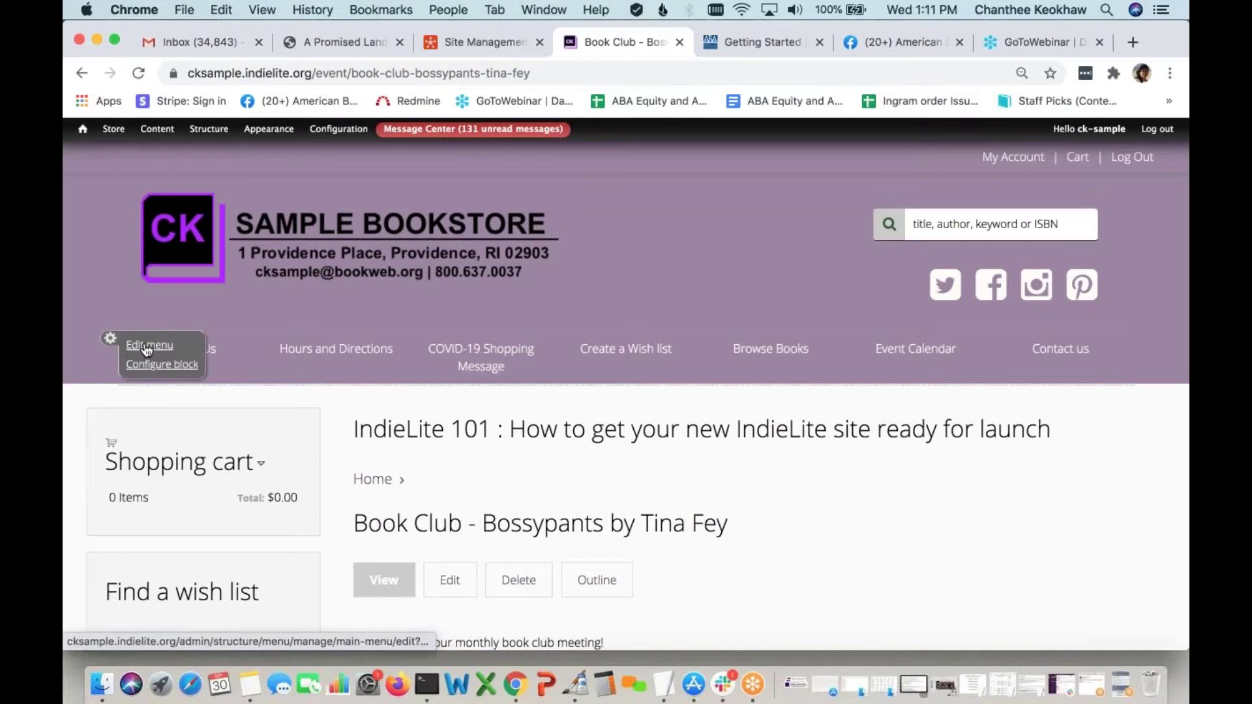
click(147, 348)
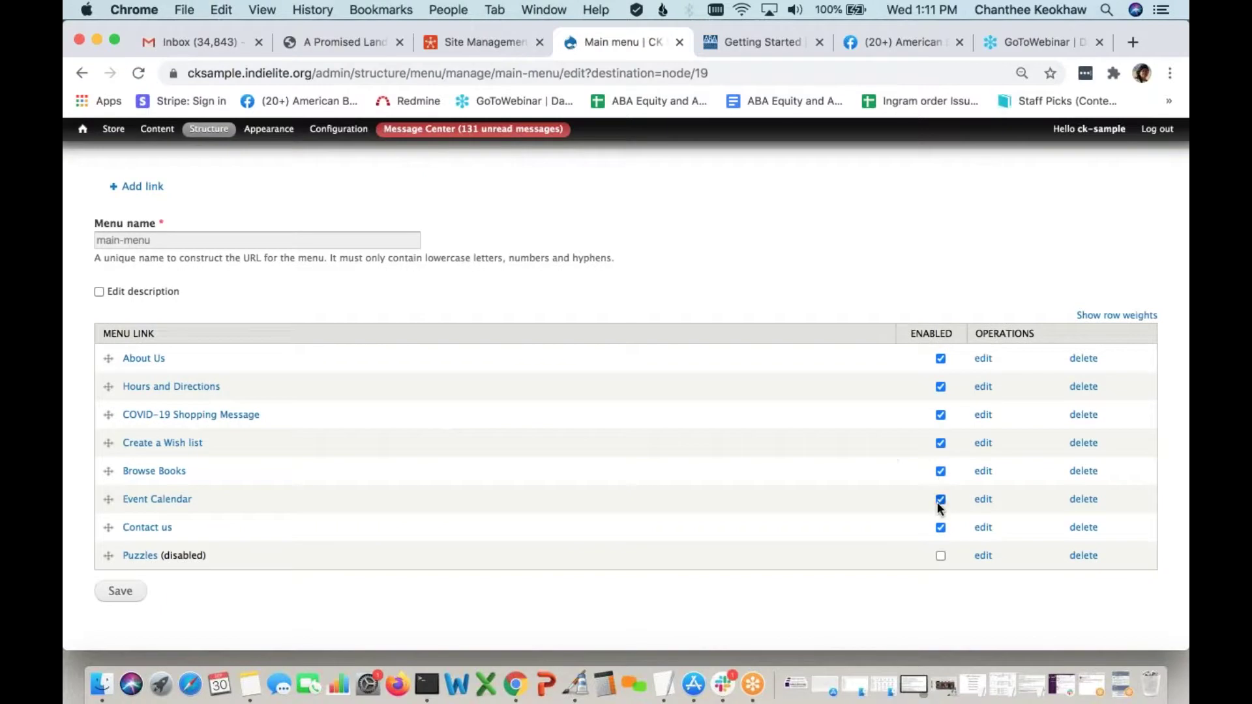
scroll(710, 580, down, 1)
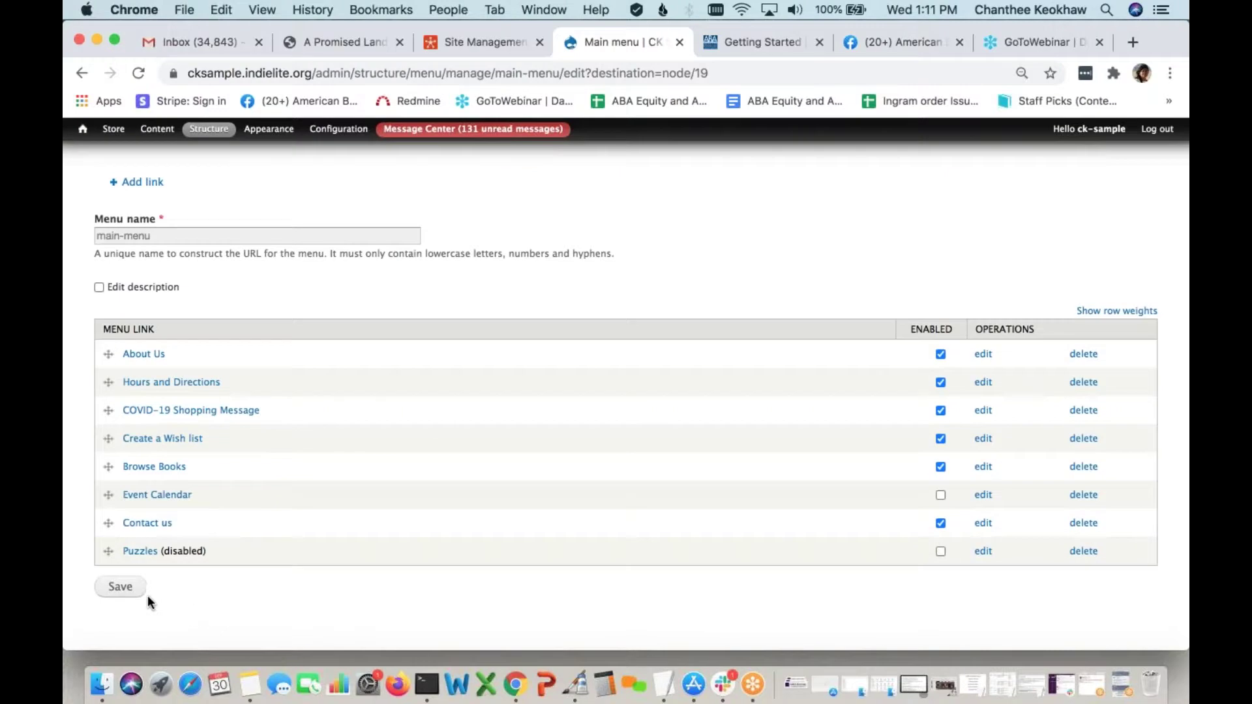
click(124, 588)
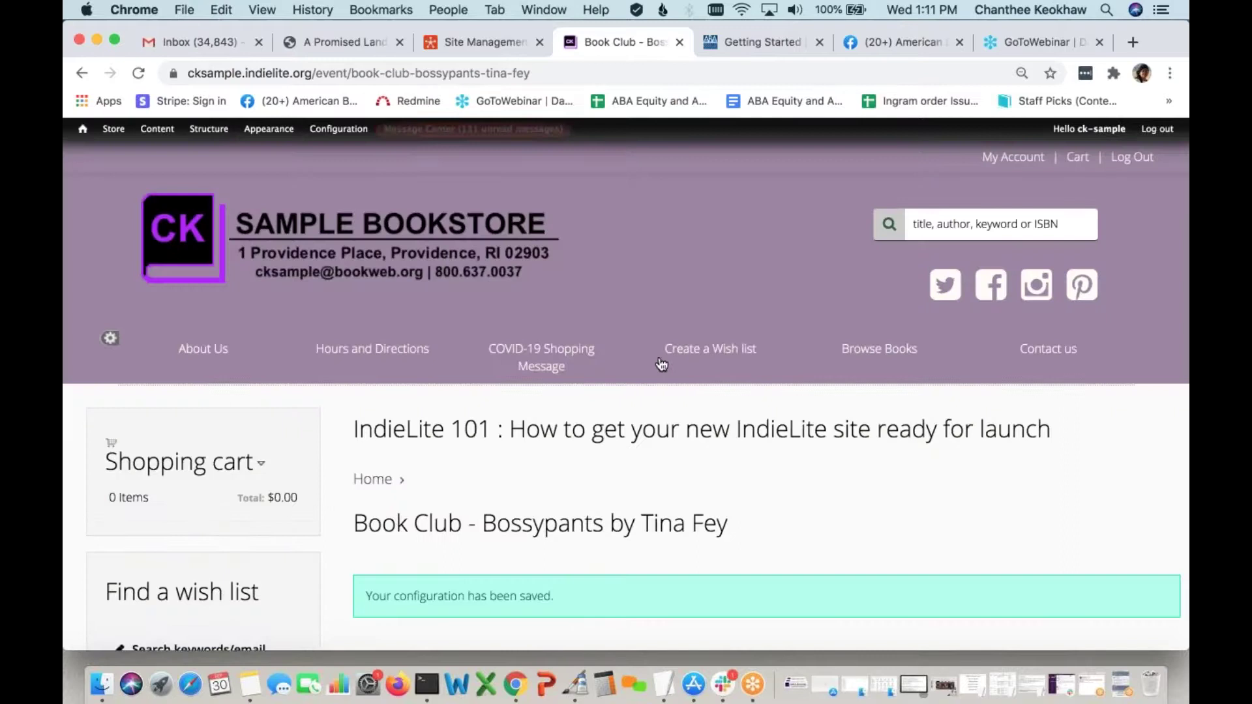
Set the Upcoming Events block's IndieLite (default theme) region to - None - and save the block
scroll(373, 347, down, 6)
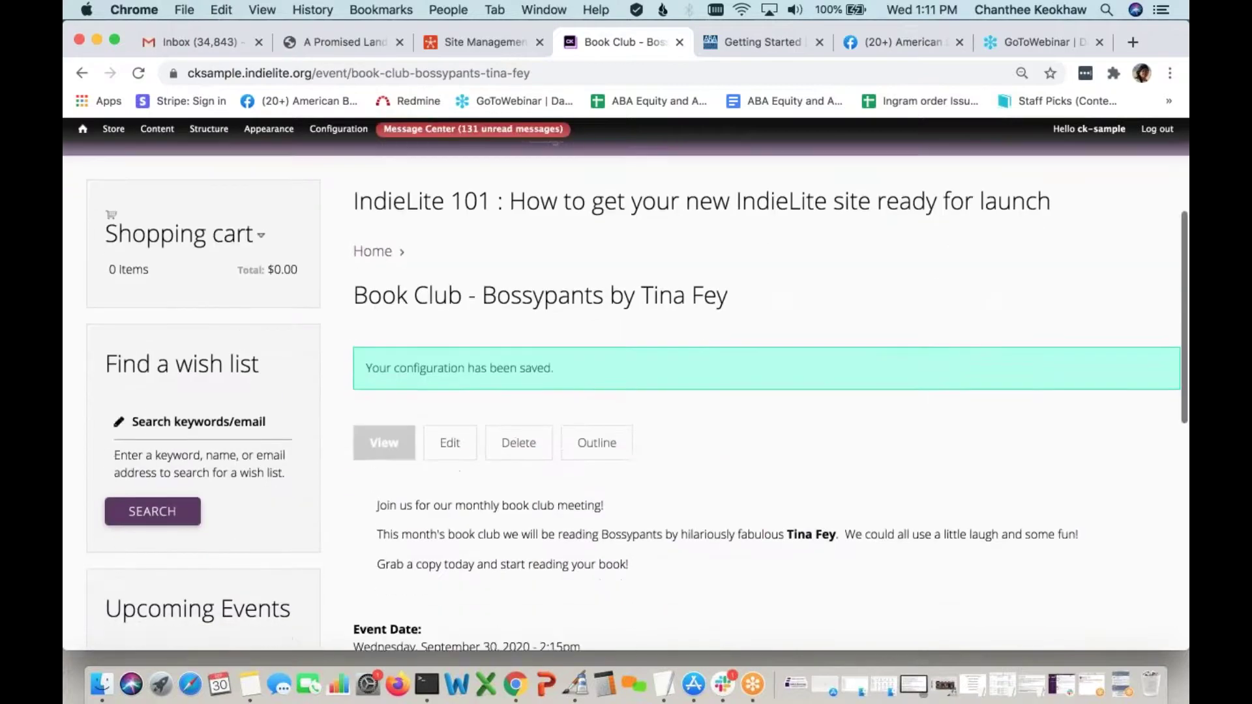
click(78, 410)
click(98, 421)
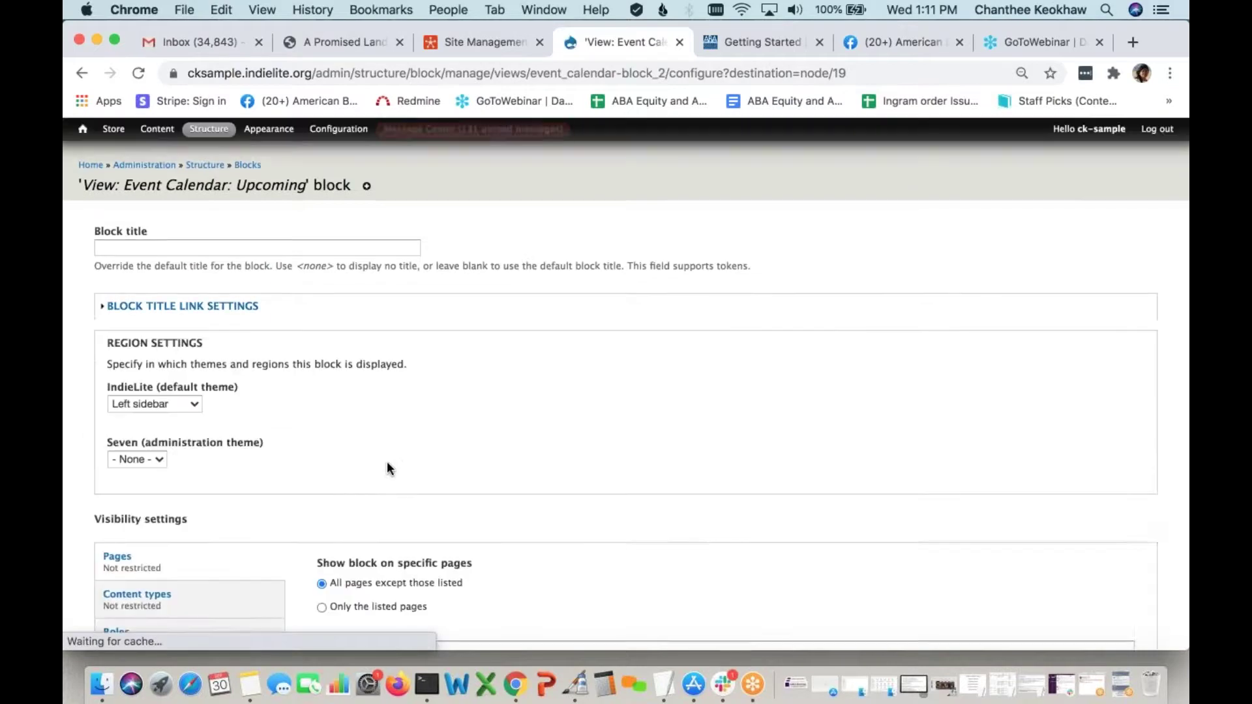
scroll(282, 406, down, 3)
click(194, 300)
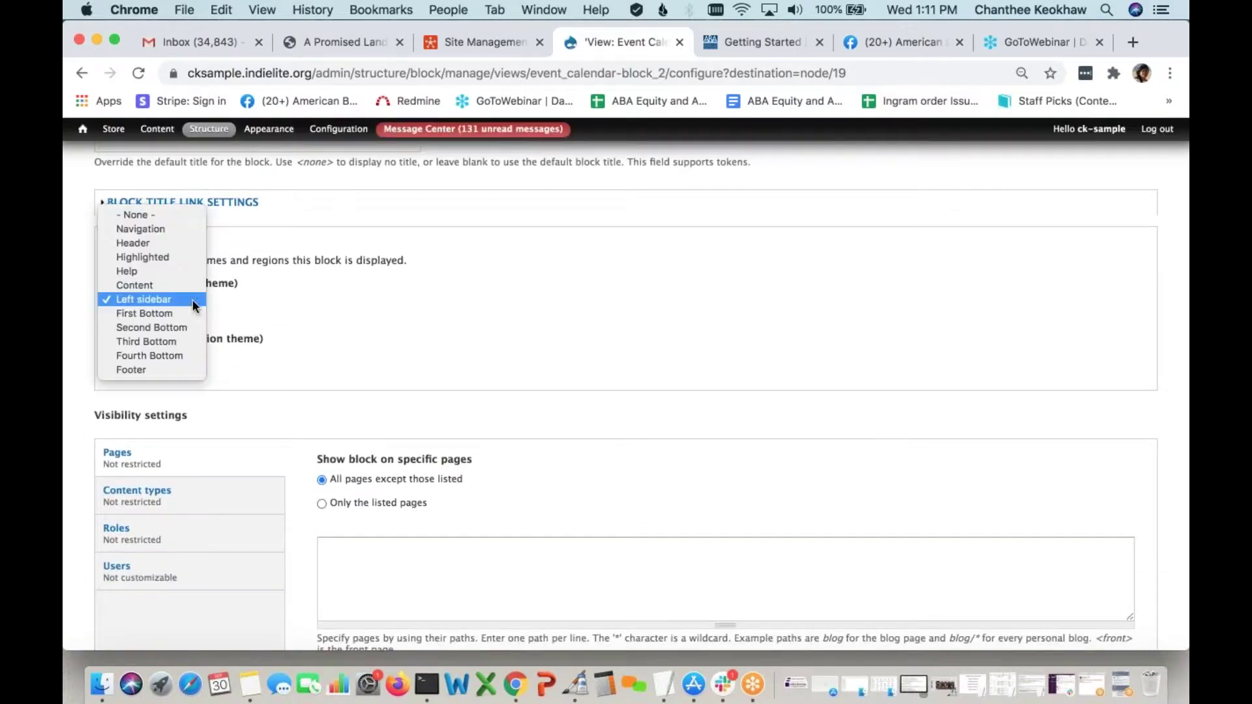
click(182, 212)
scroll(397, 327, down, 4)
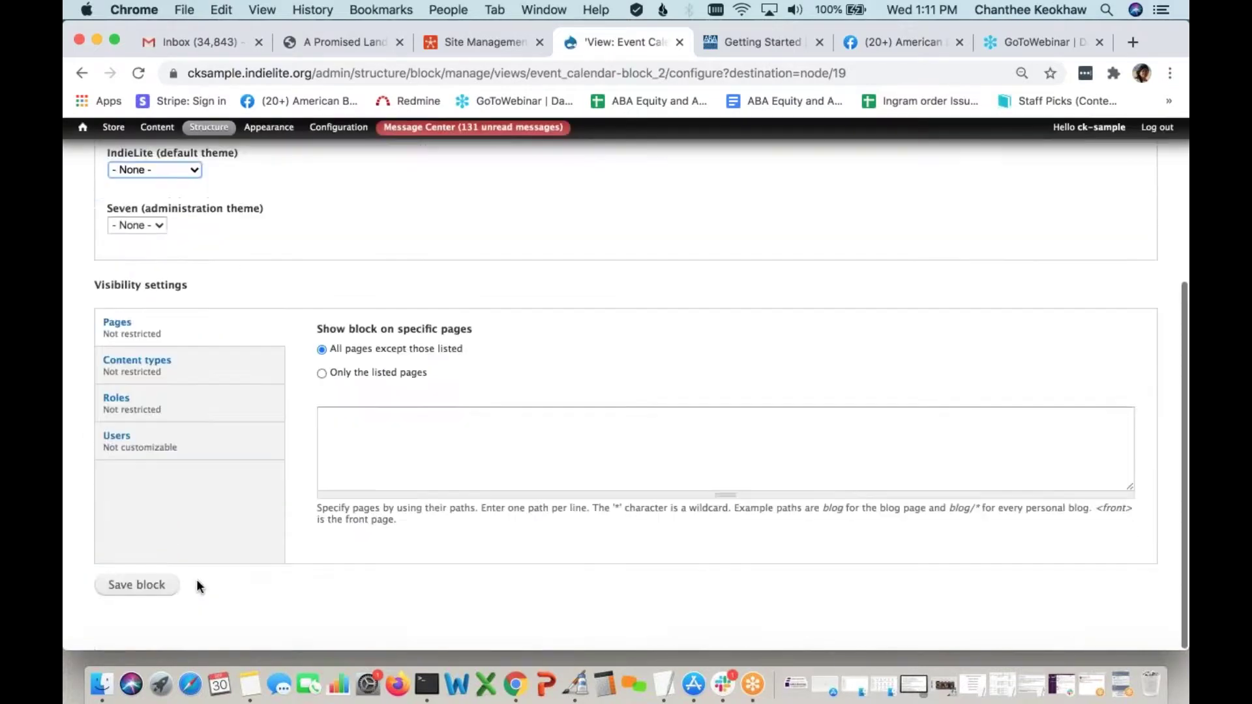
click(159, 587)
scroll(531, 519, down, 10)
Scroll the event page to confirm the sidebar no longer shows Upcoming Events
scroll(626, 385, up, 8)
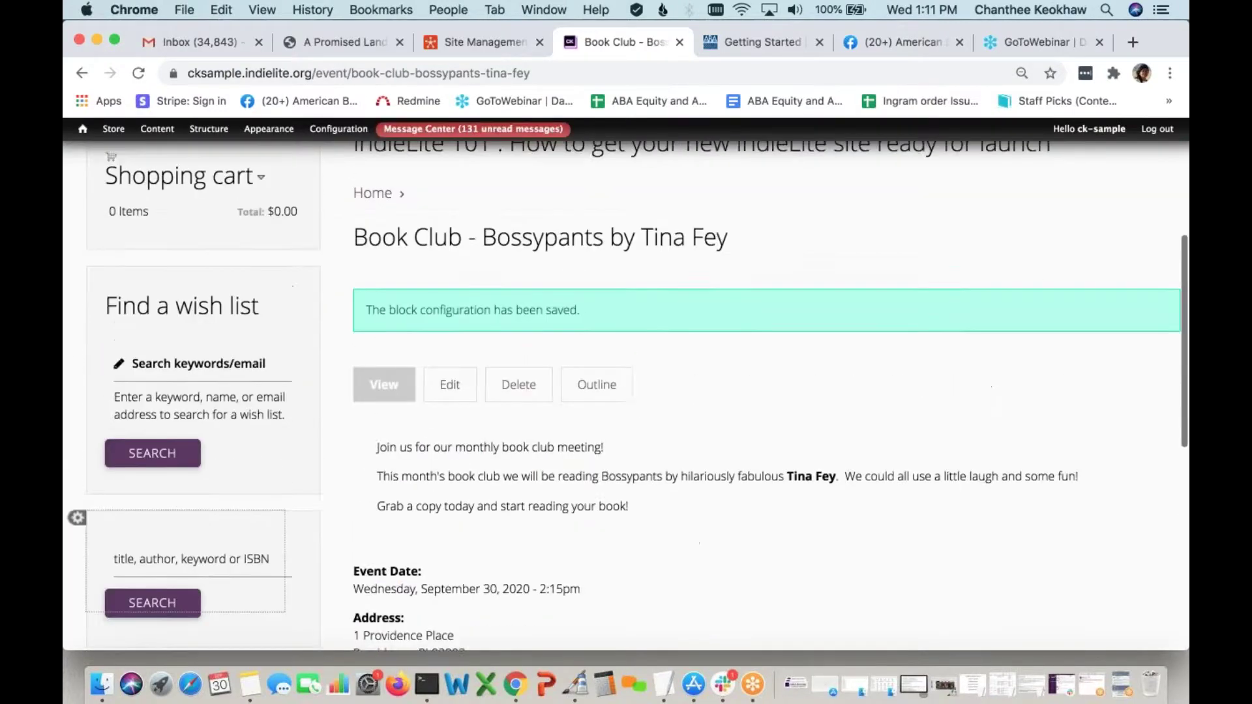
scroll(627, 385, down, 2)
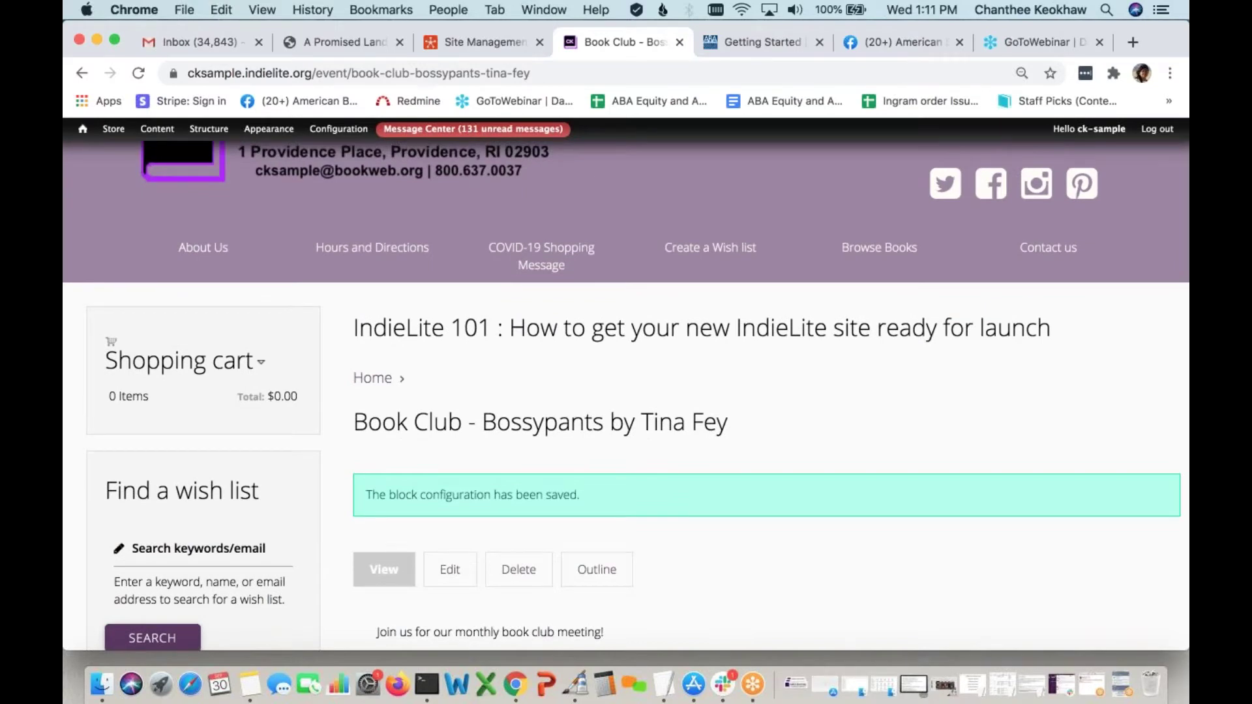
scroll(626, 397, down, 5)
scroll(626, 391, down, 1)
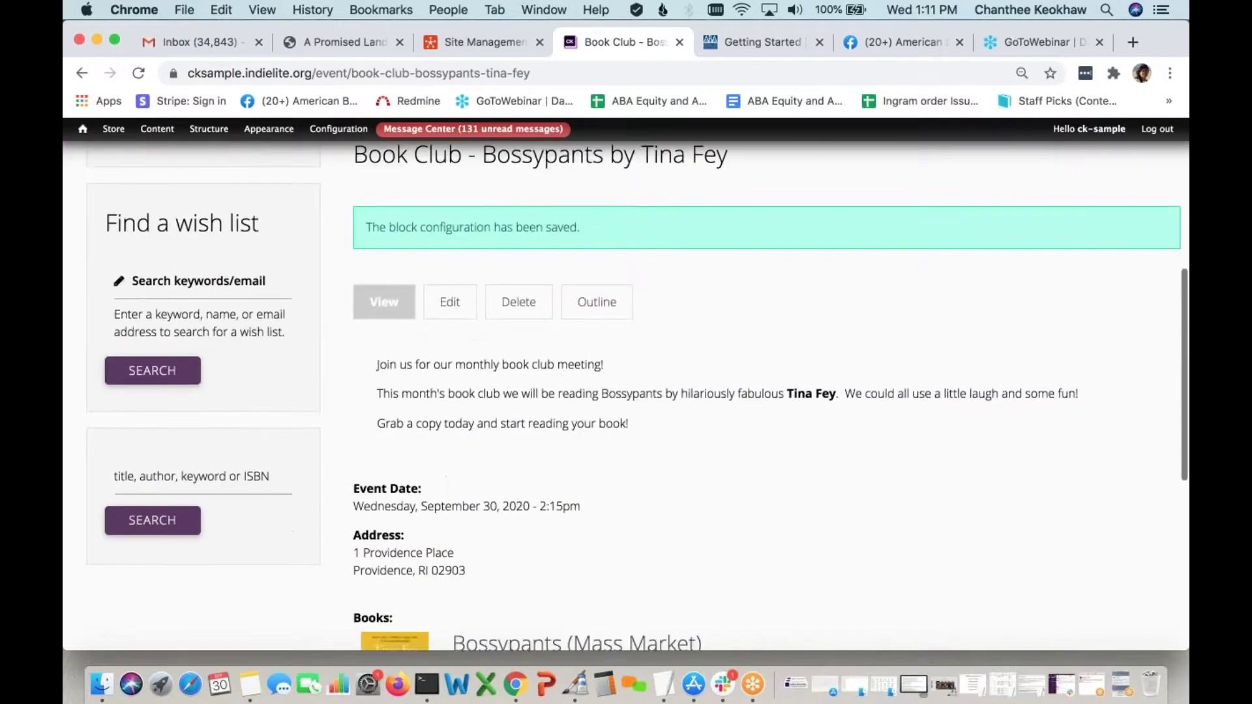
scroll(626, 391, up, 5)
scroll(216, 604, down, 2)
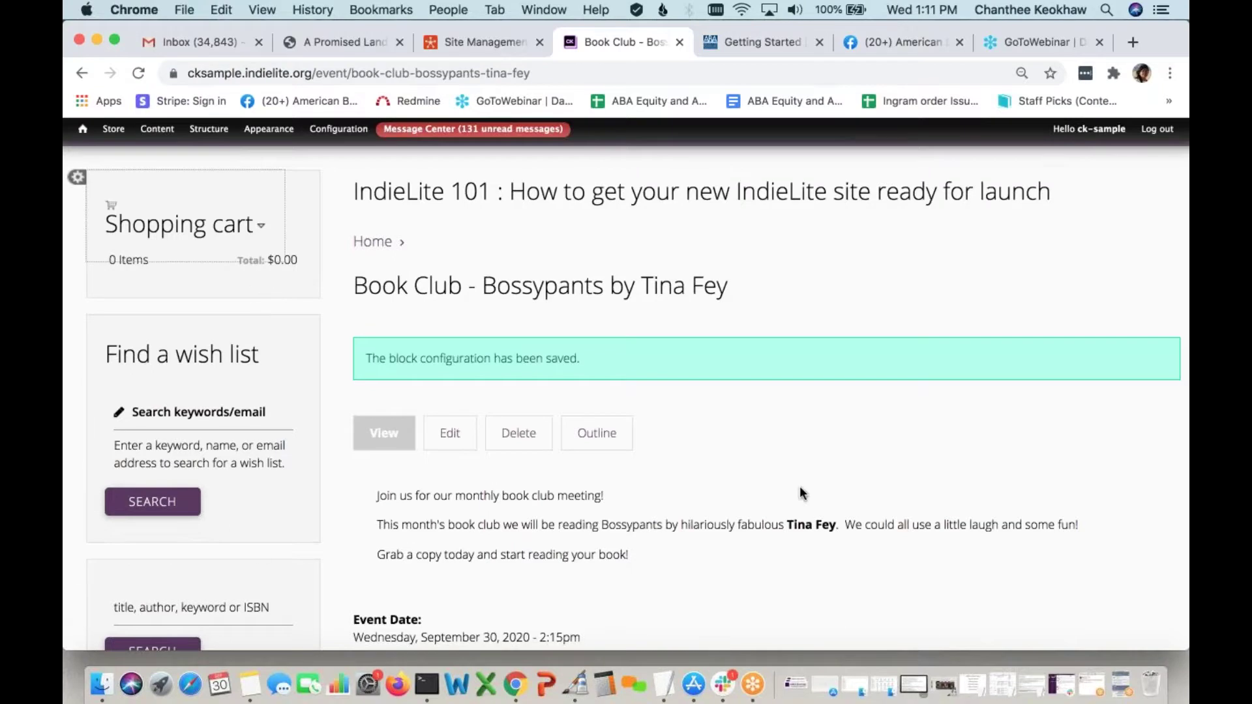
scroll(800, 487, up, 5)
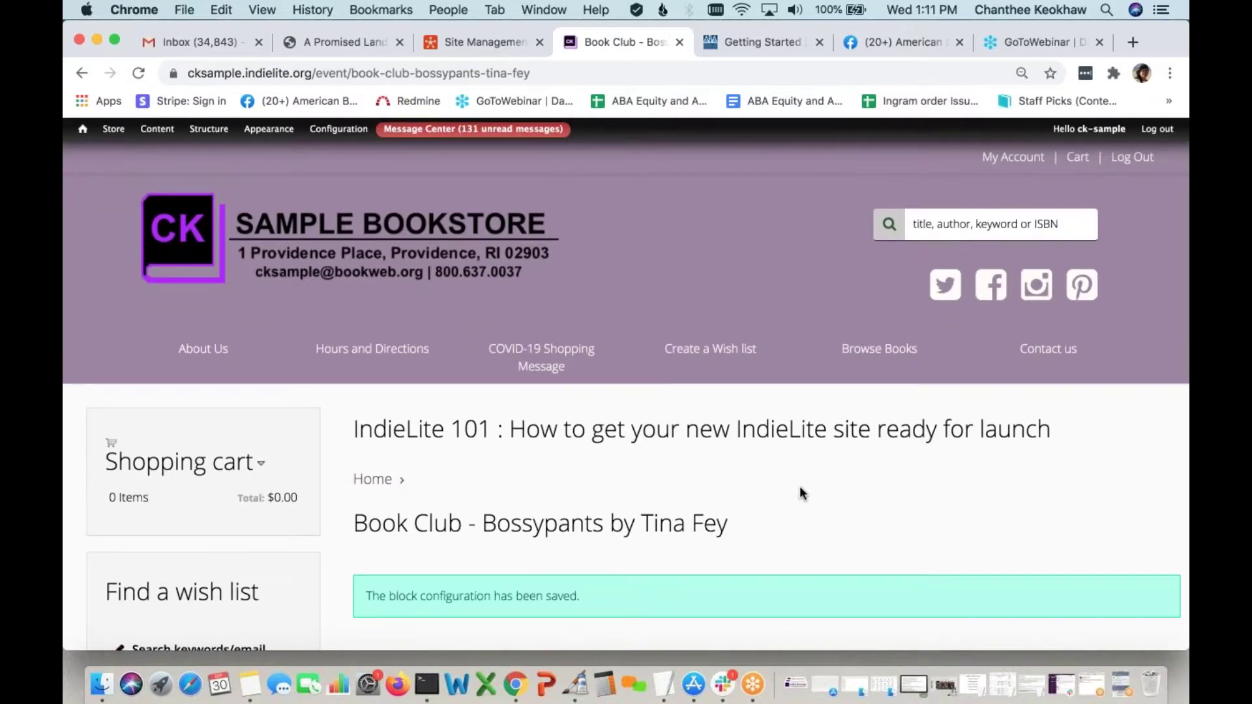
Go to the homepage and scroll through the Shop with us! welcome and recommended book rows
click(541, 352)
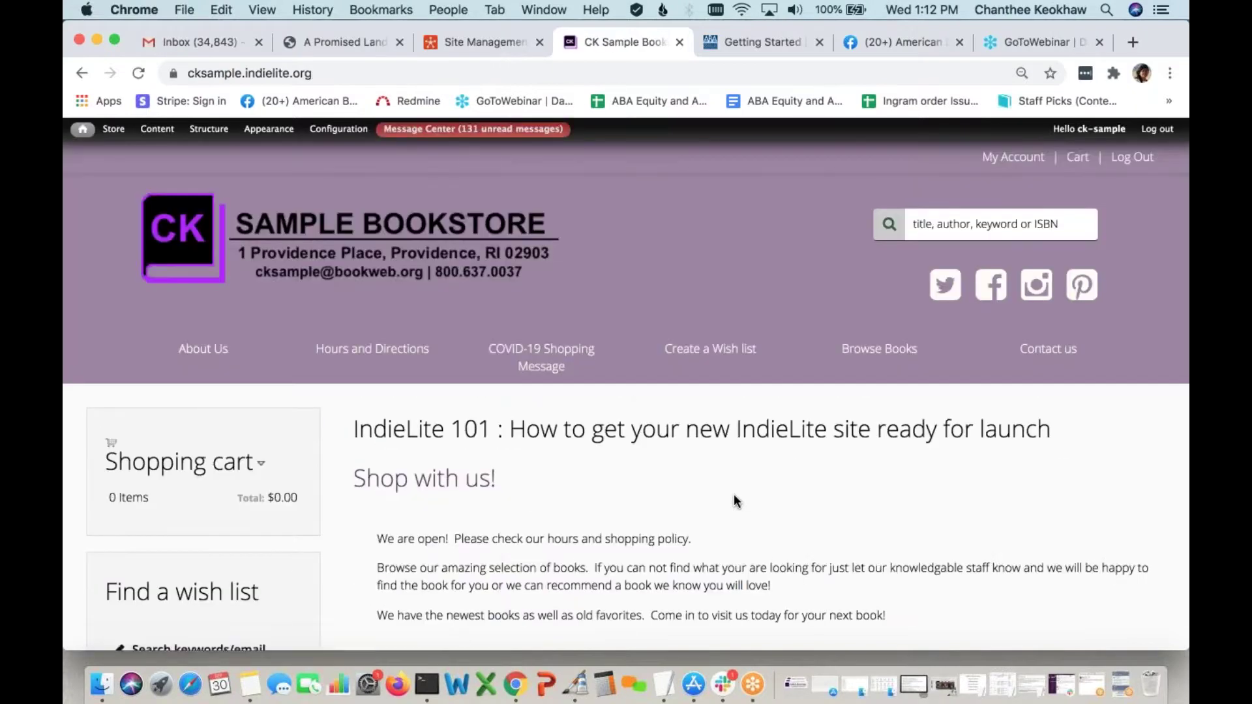
scroll(734, 502, down, 5)
scroll(734, 501, down, 15)
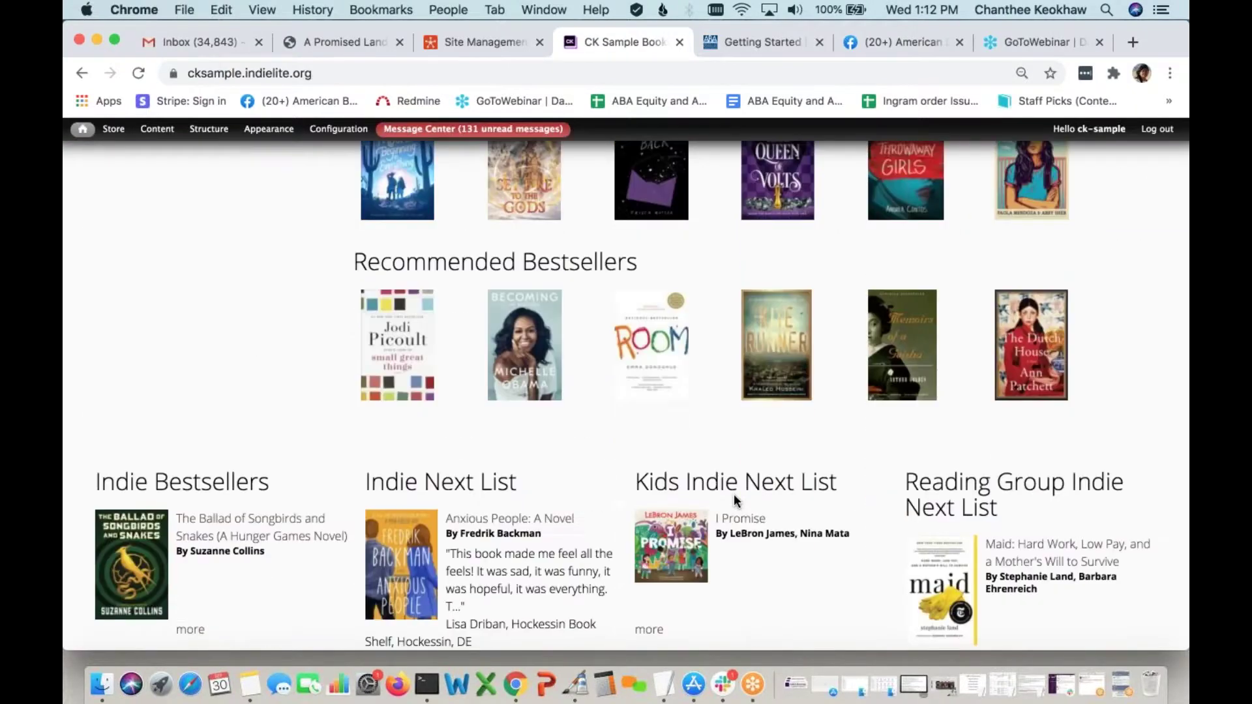
scroll(735, 502, down, 2)
scroll(735, 502, up, 12)
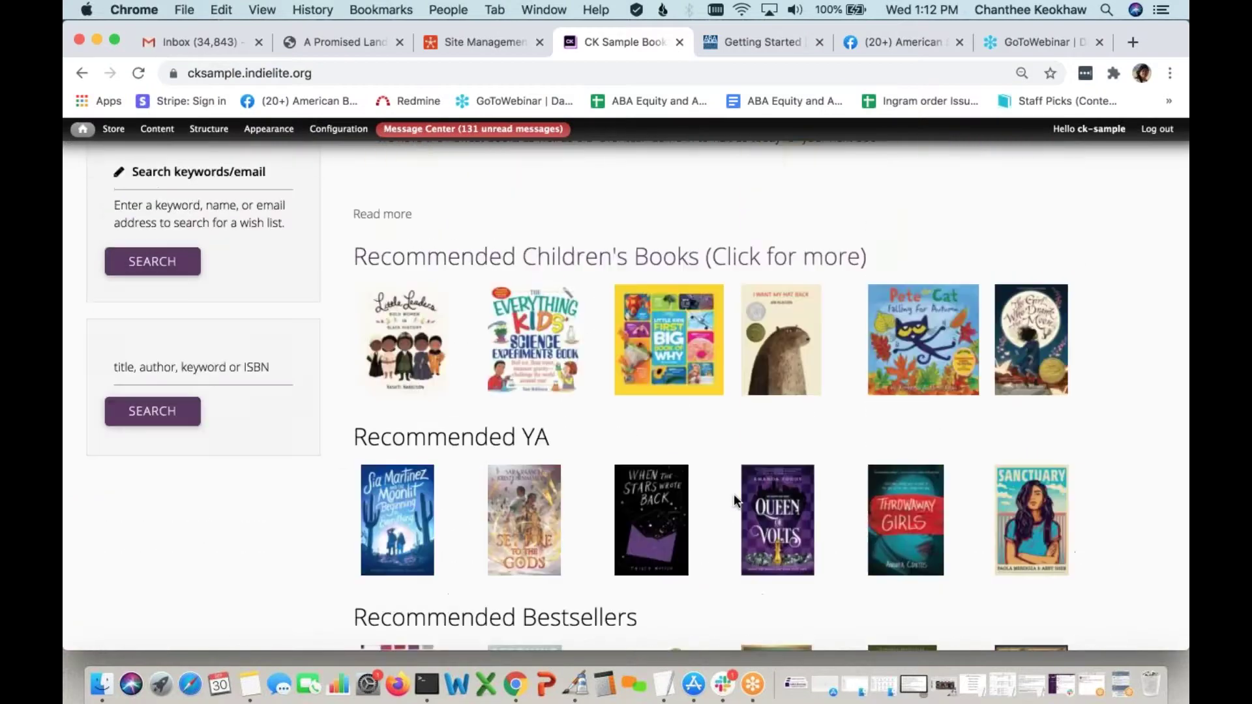
scroll(733, 494, down, 5)
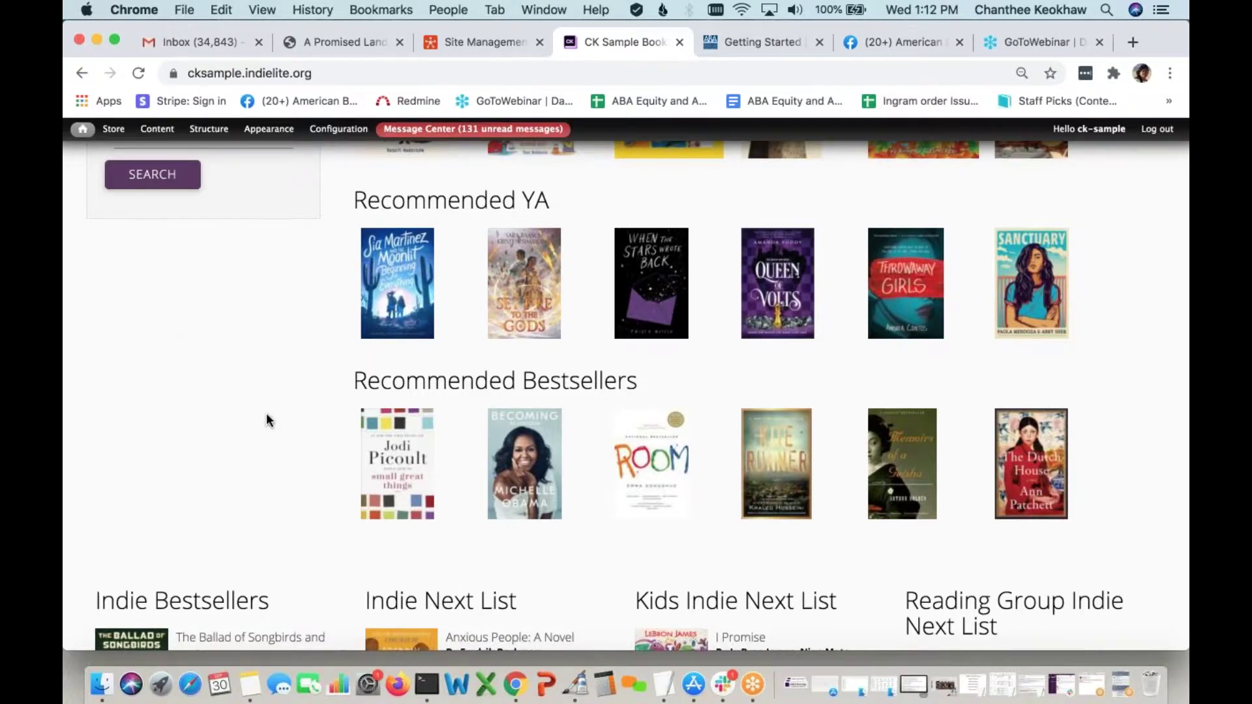
scroll(266, 413, up, 15)
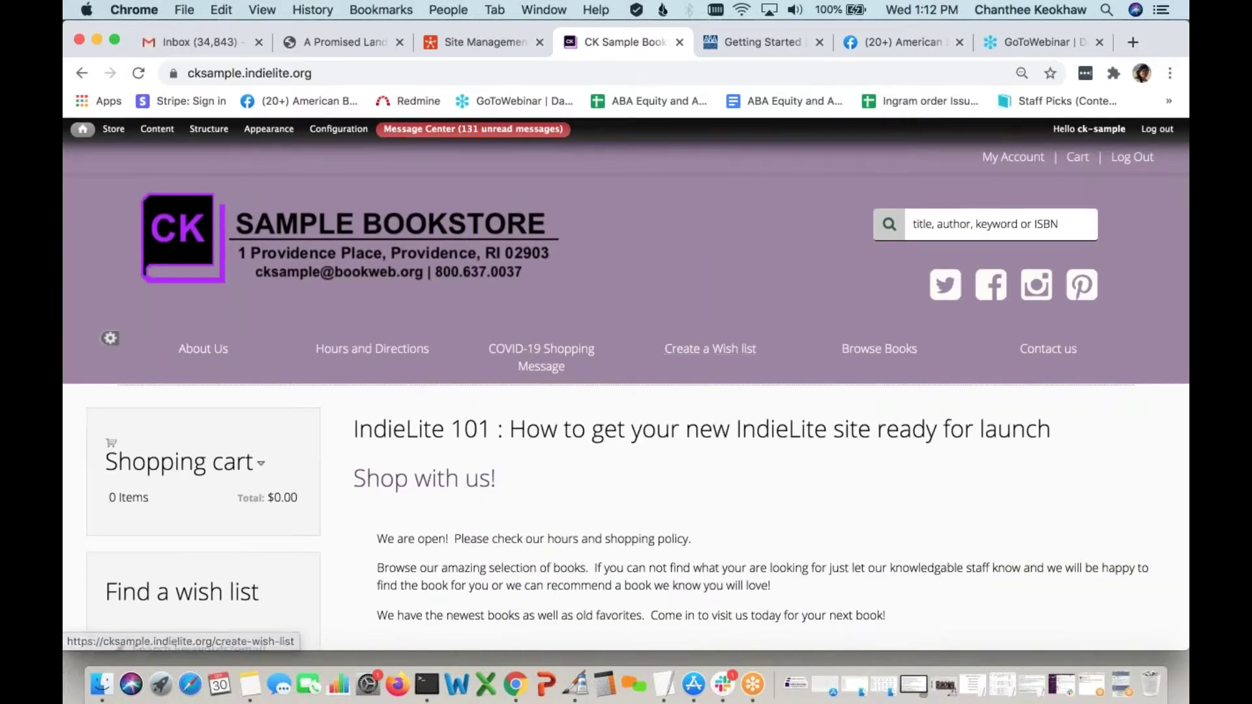
scroll(707, 414, down, 10)
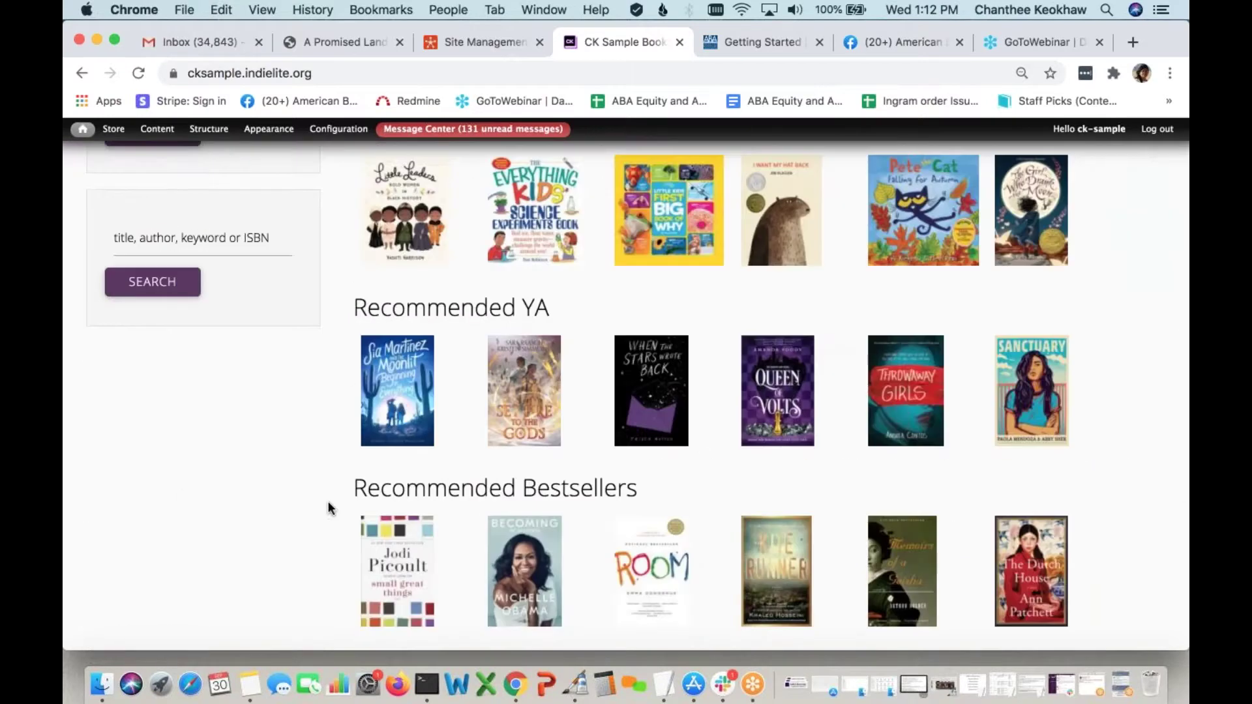
scroll(328, 501, up, 10)
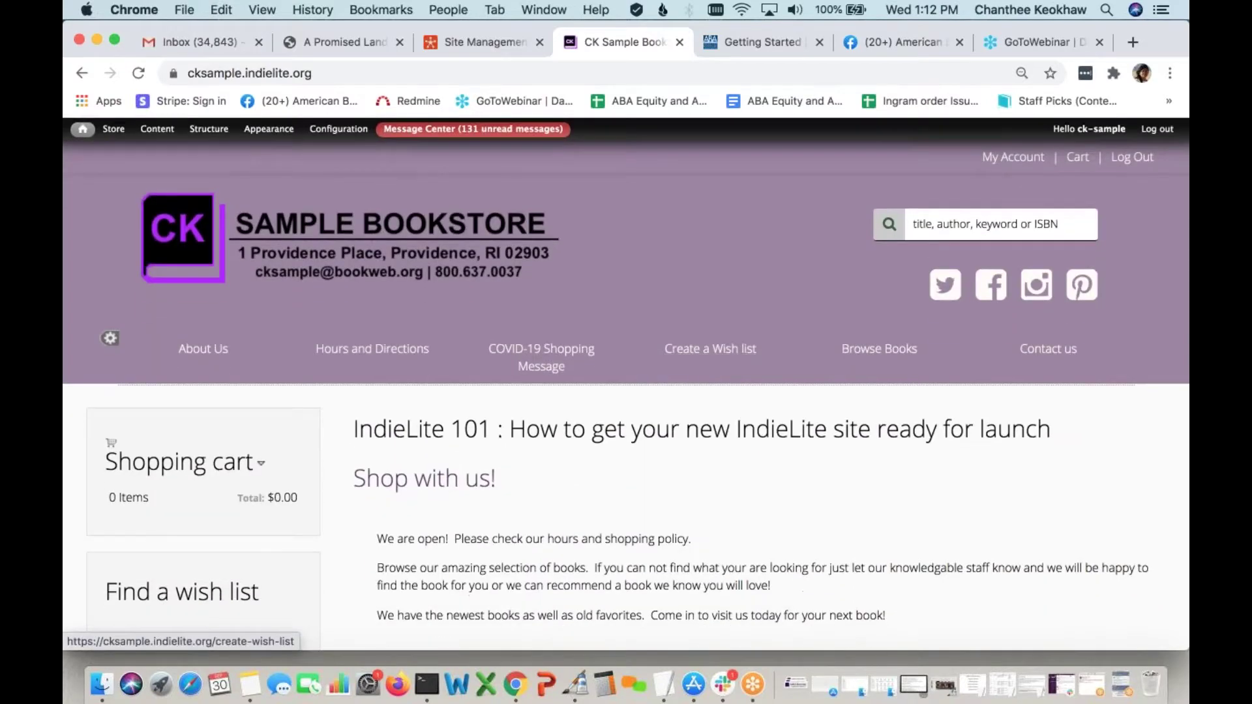
scroll(777, 411, down, 6)
Open the I Want My Hat Back book page and scroll through its details
click(778, 413)
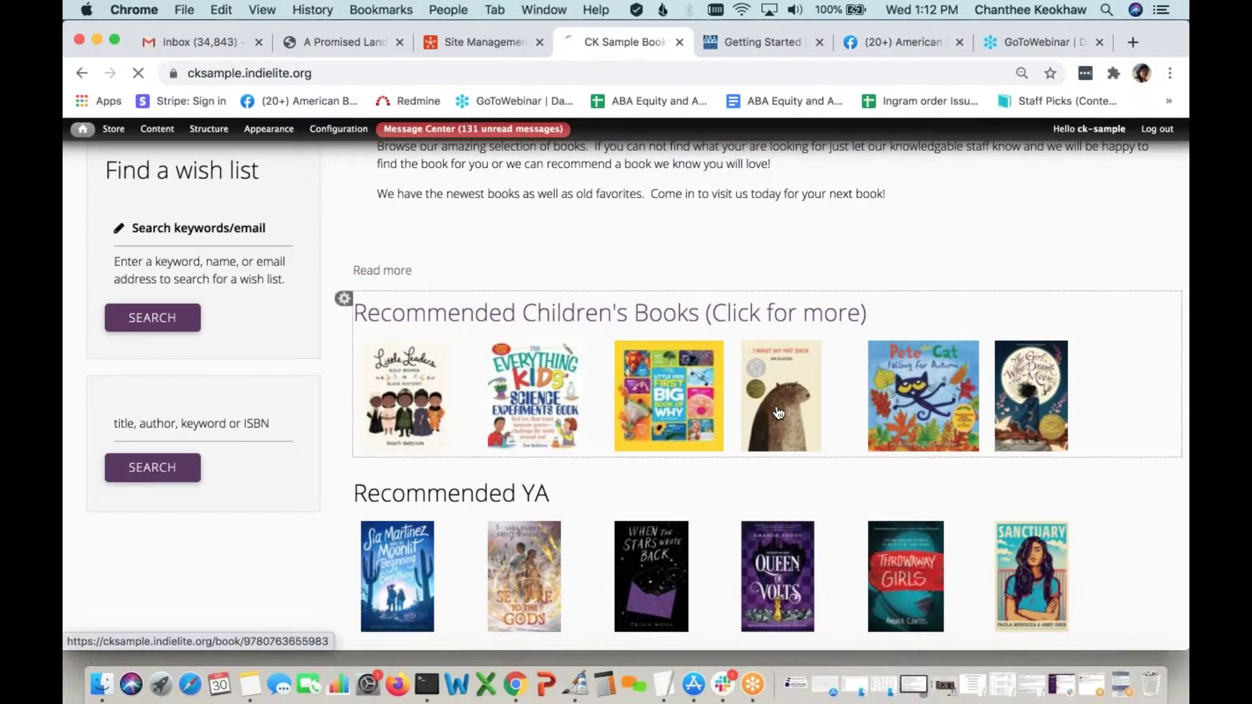
scroll(821, 541, down, 3)
scroll(821, 541, down, 2)
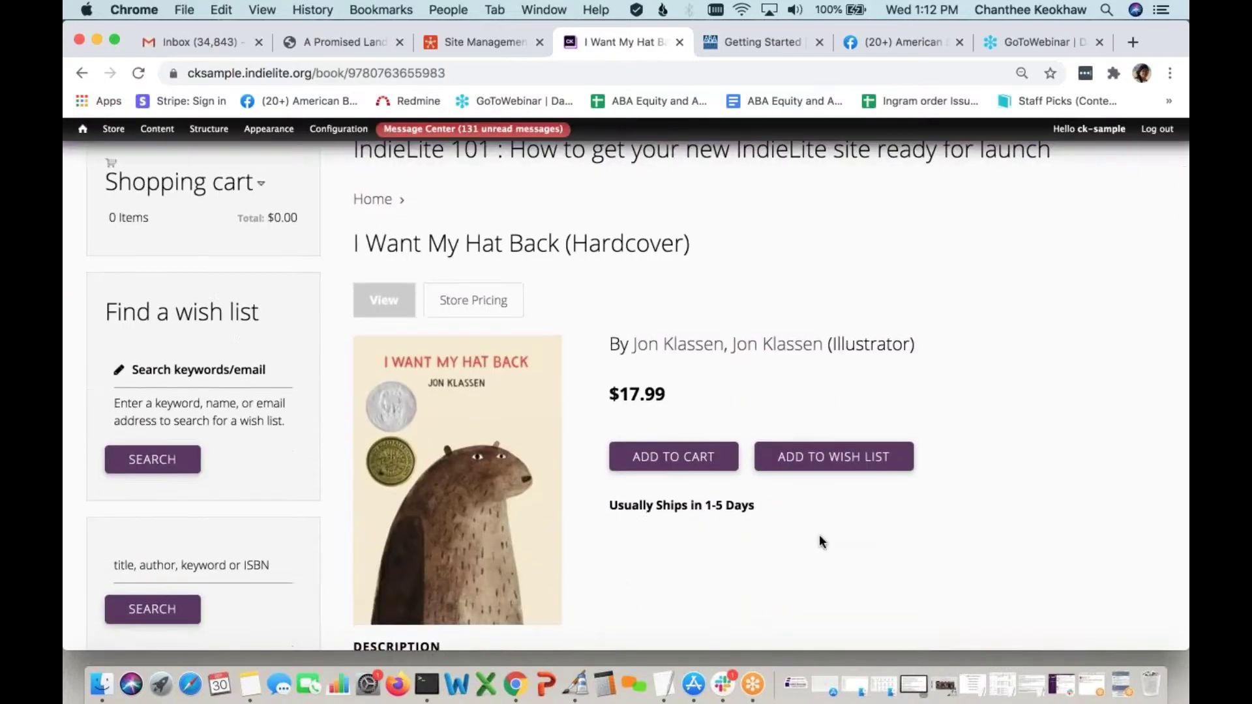
scroll(820, 542, down, 1)
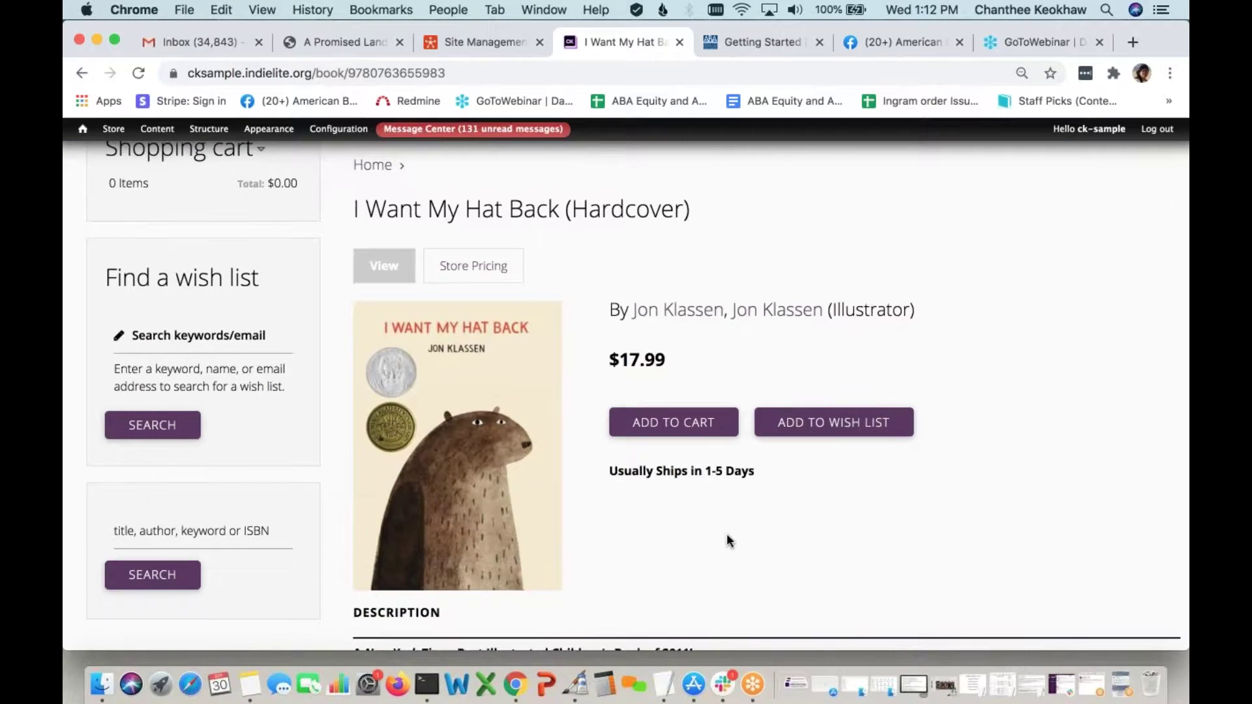
scroll(727, 539, down, 1)
Add I Want My Hat Back to the wish list and scroll up to the confirmation
click(831, 410)
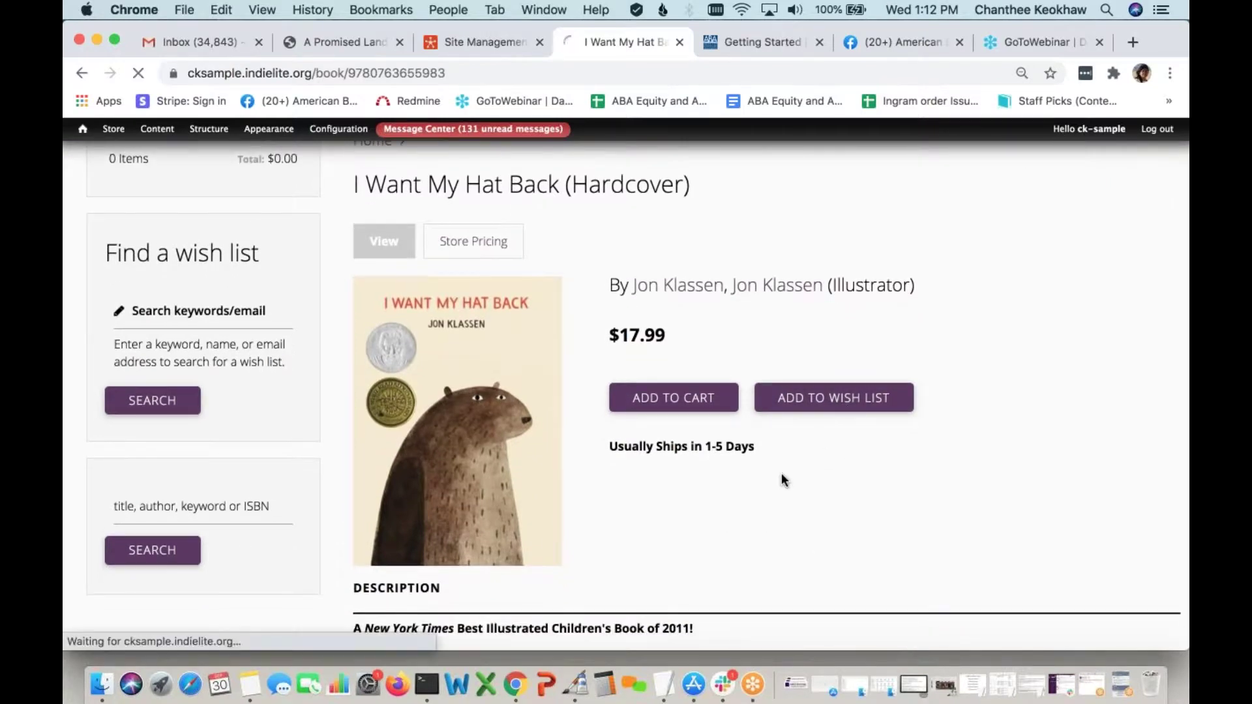
scroll(765, 496, down, 5)
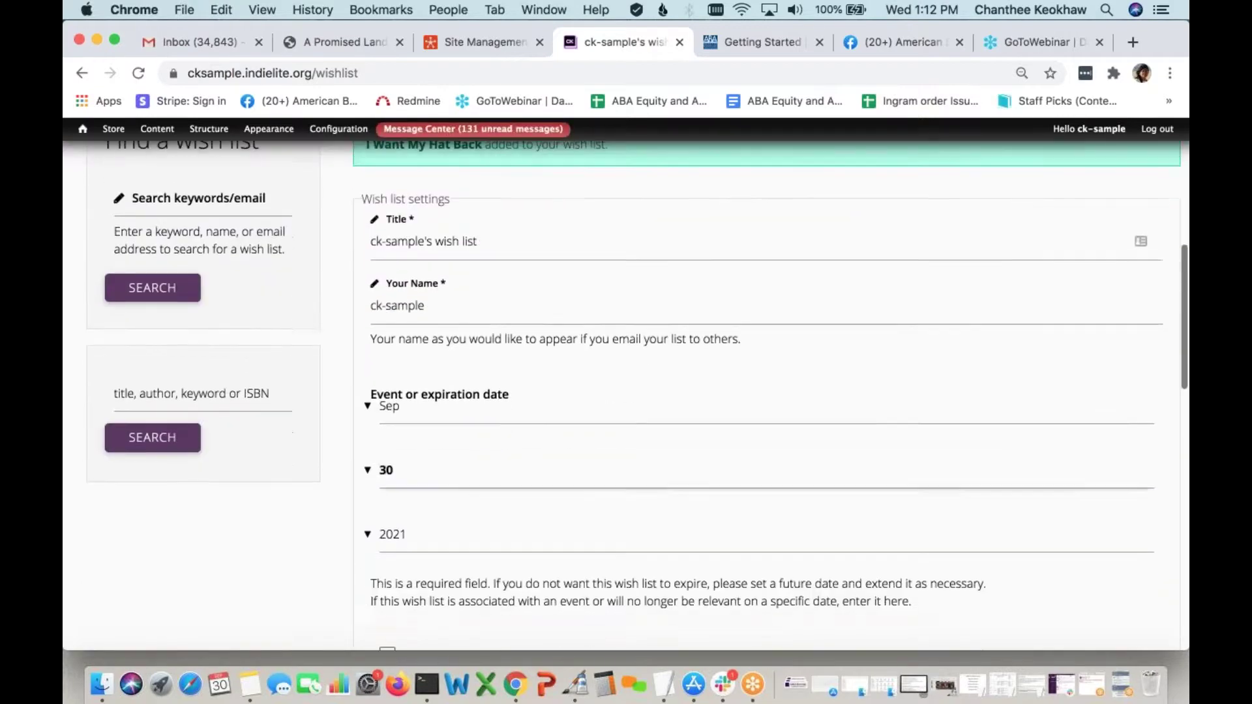
scroll(765, 489, up, 3)
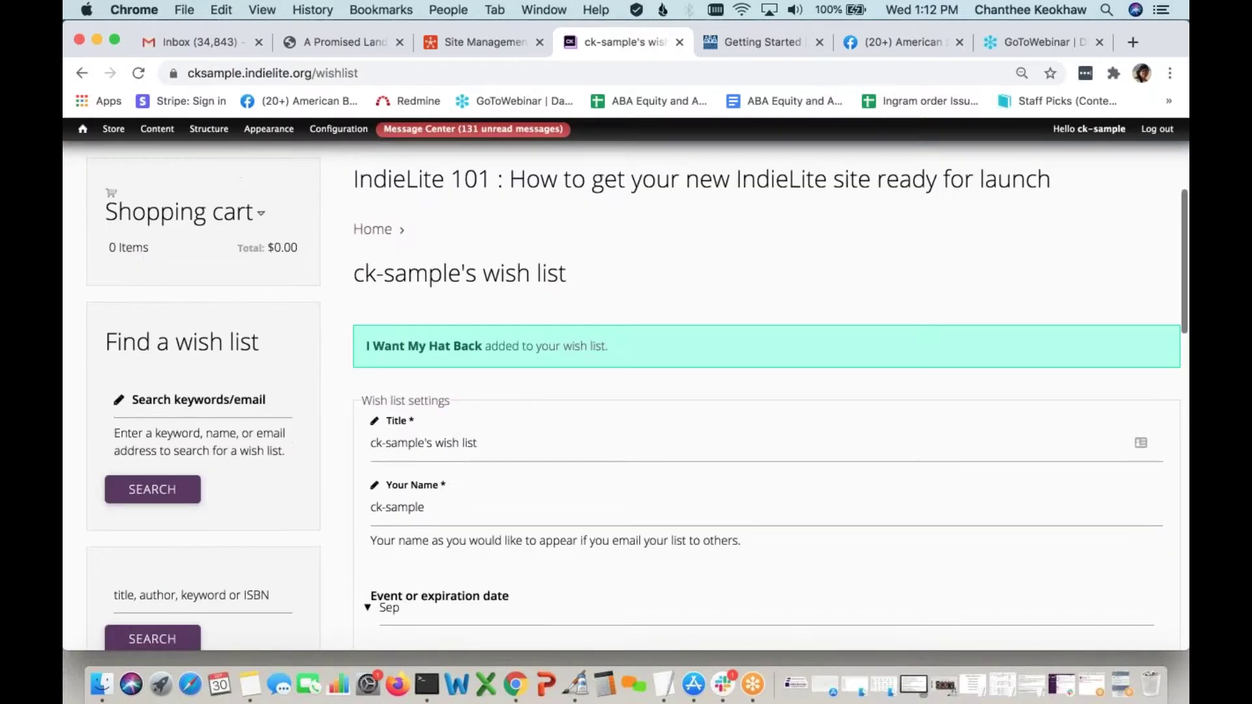
scroll(764, 489, up, 4)
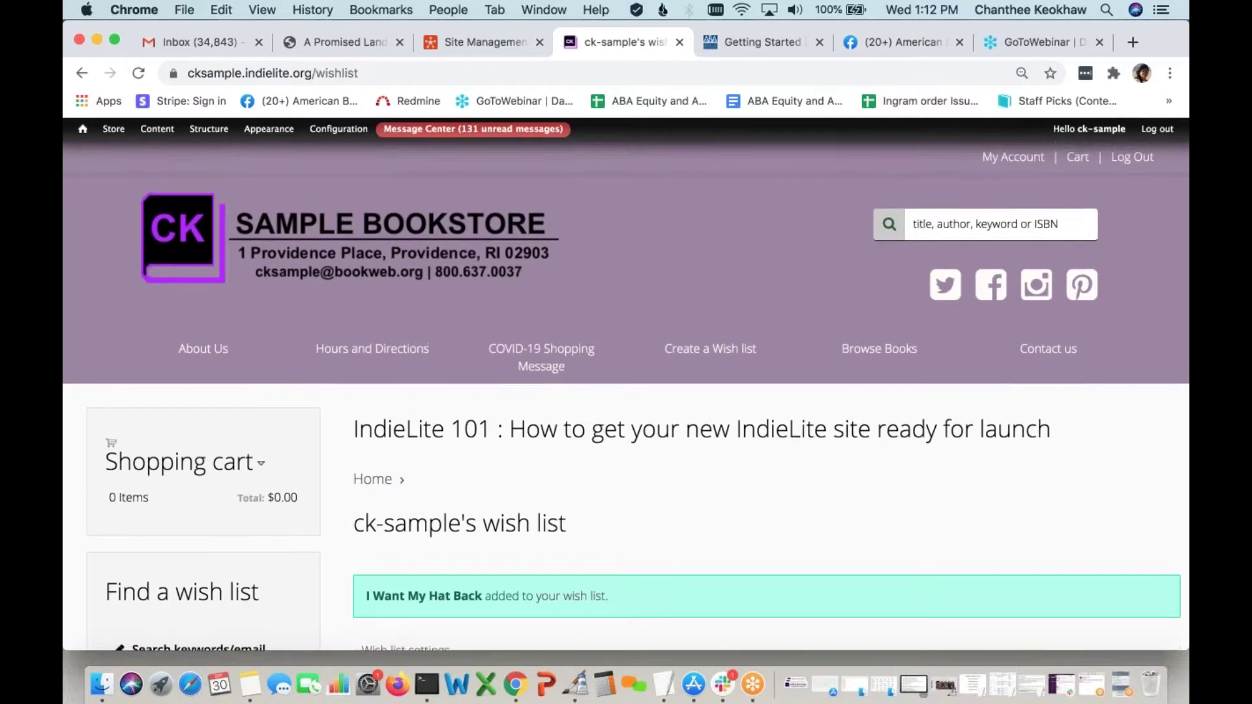
Open My Account's Wish list and review I Want My Hat Back at $17.99, valid until September 30, 2021
click(1027, 159)
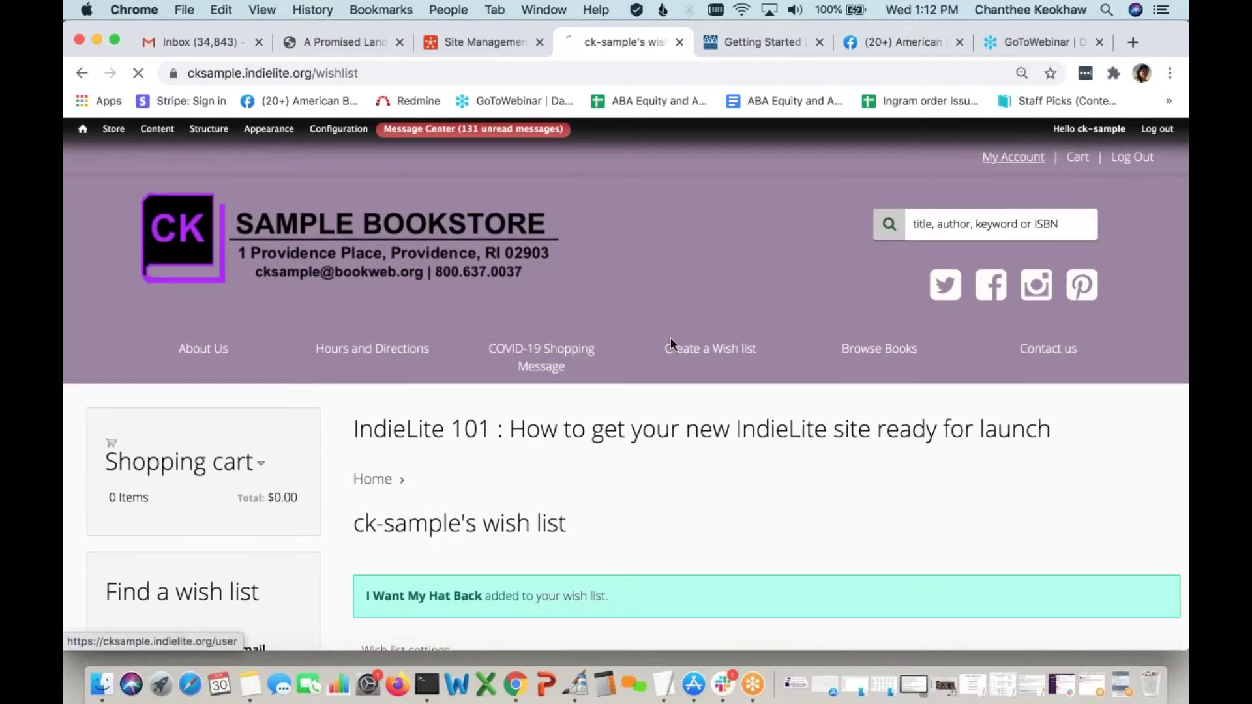
click(810, 530)
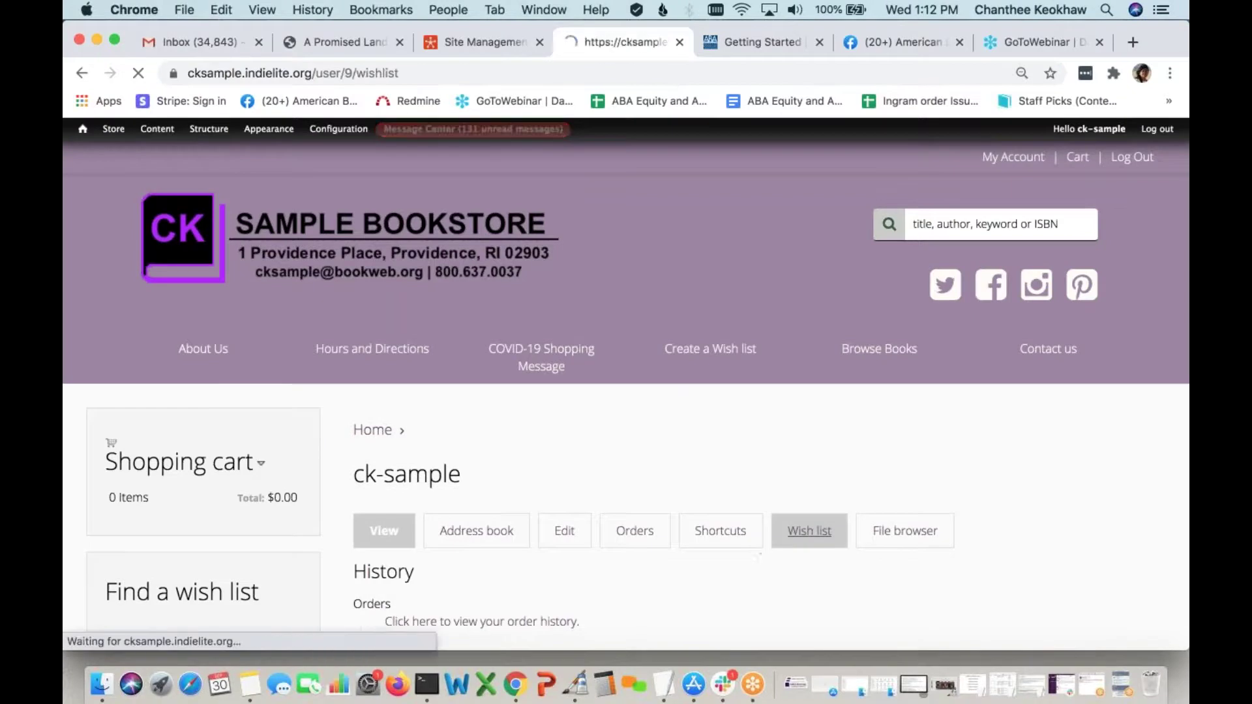
scroll(627, 391, down, 15)
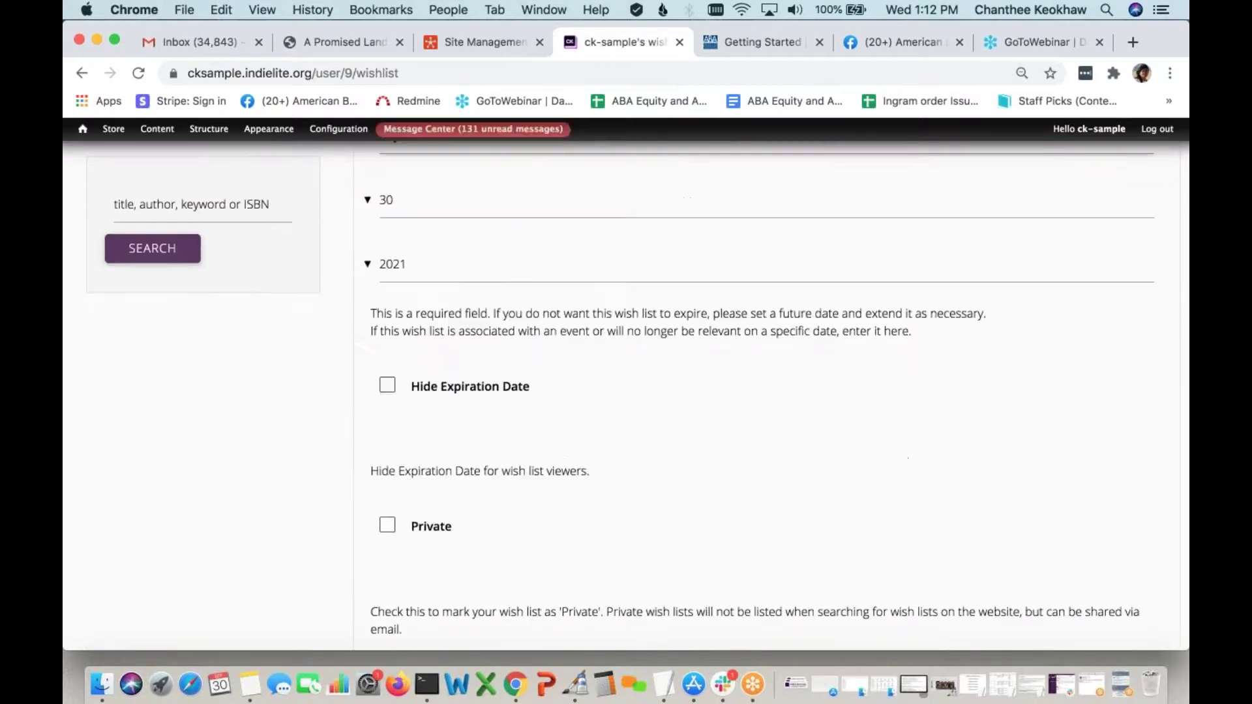
scroll(434, 556, down, 5)
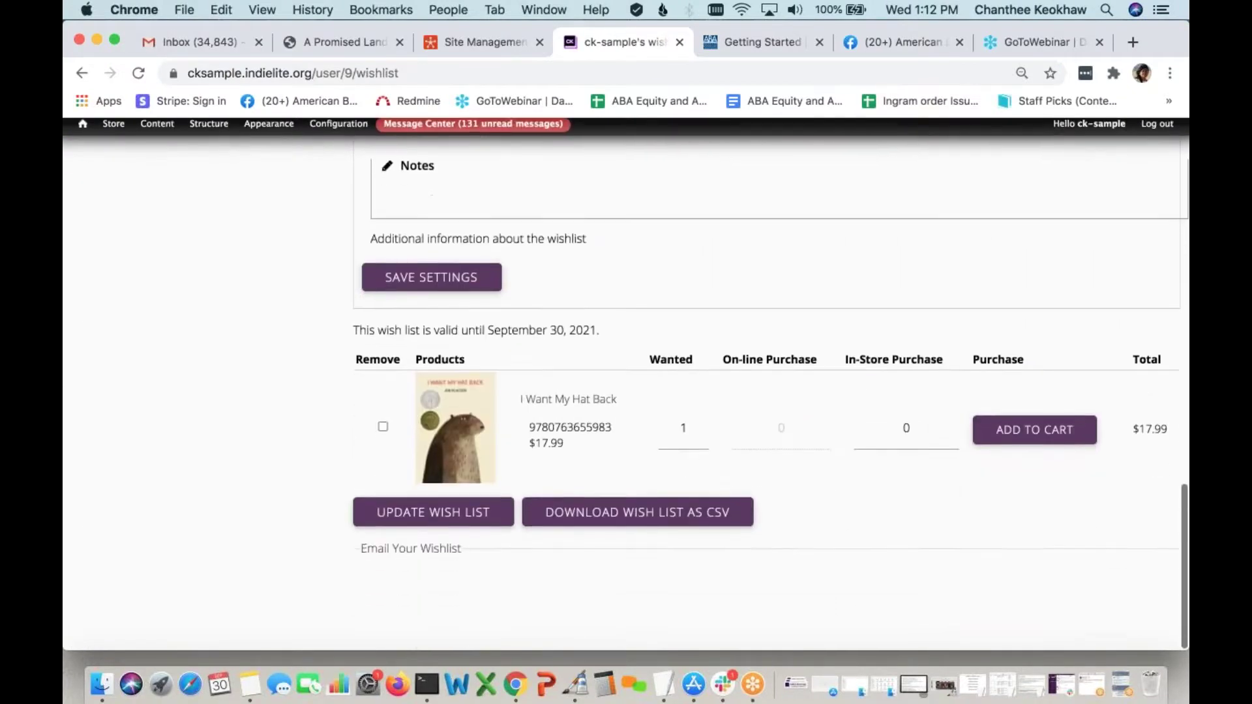
scroll(506, 425, down, 9)
scroll(506, 424, up, 5)
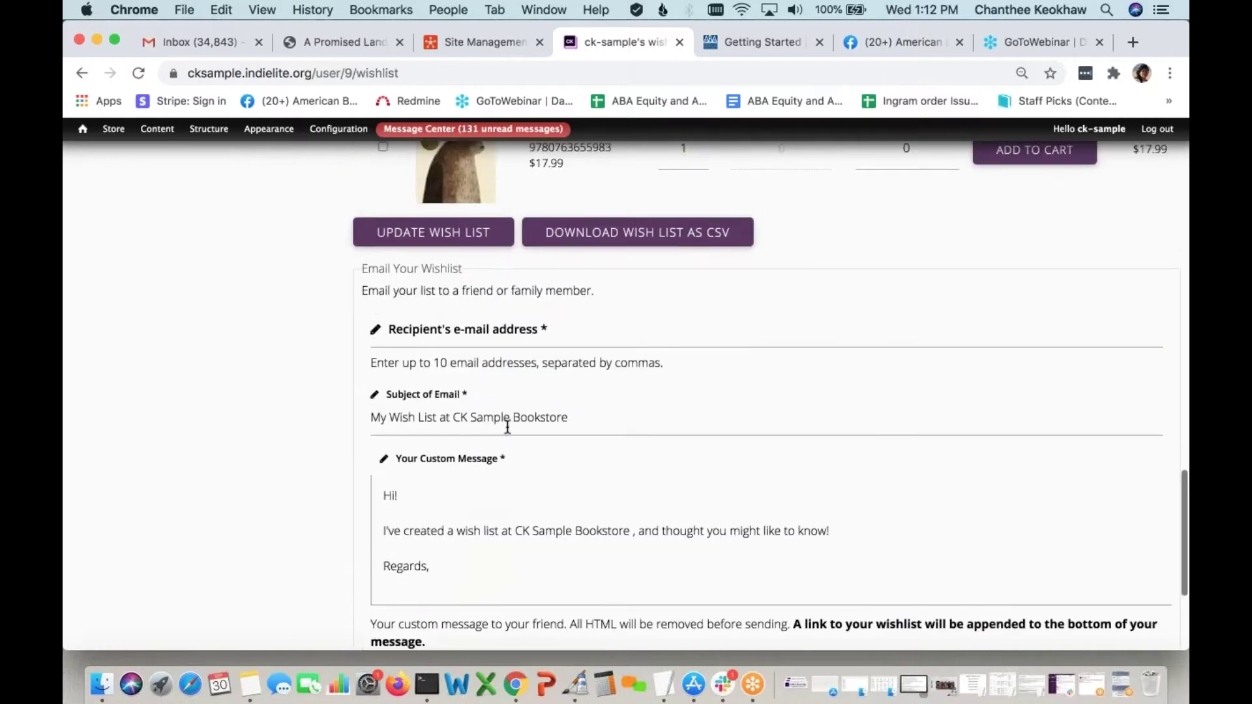
scroll(682, 446, up, 15)
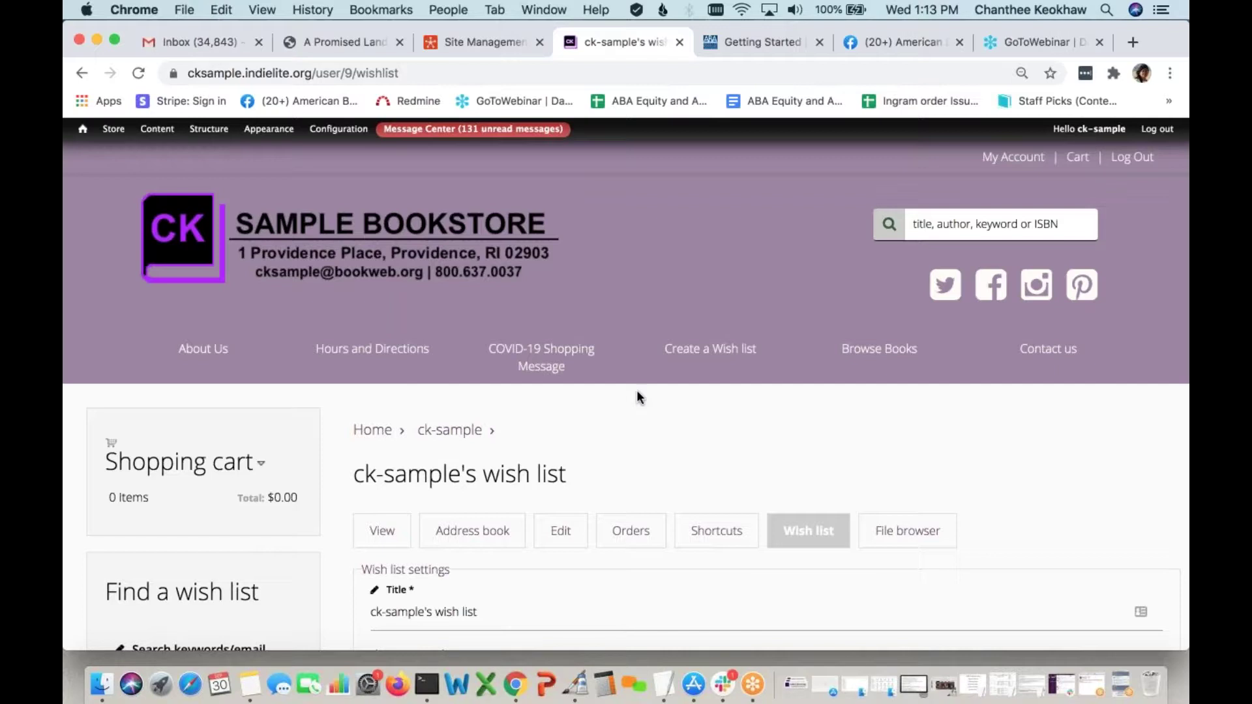
Open Store > Configuration > Account Information and Preferences > Store Features and review the feature list
mouse_move(124, 149)
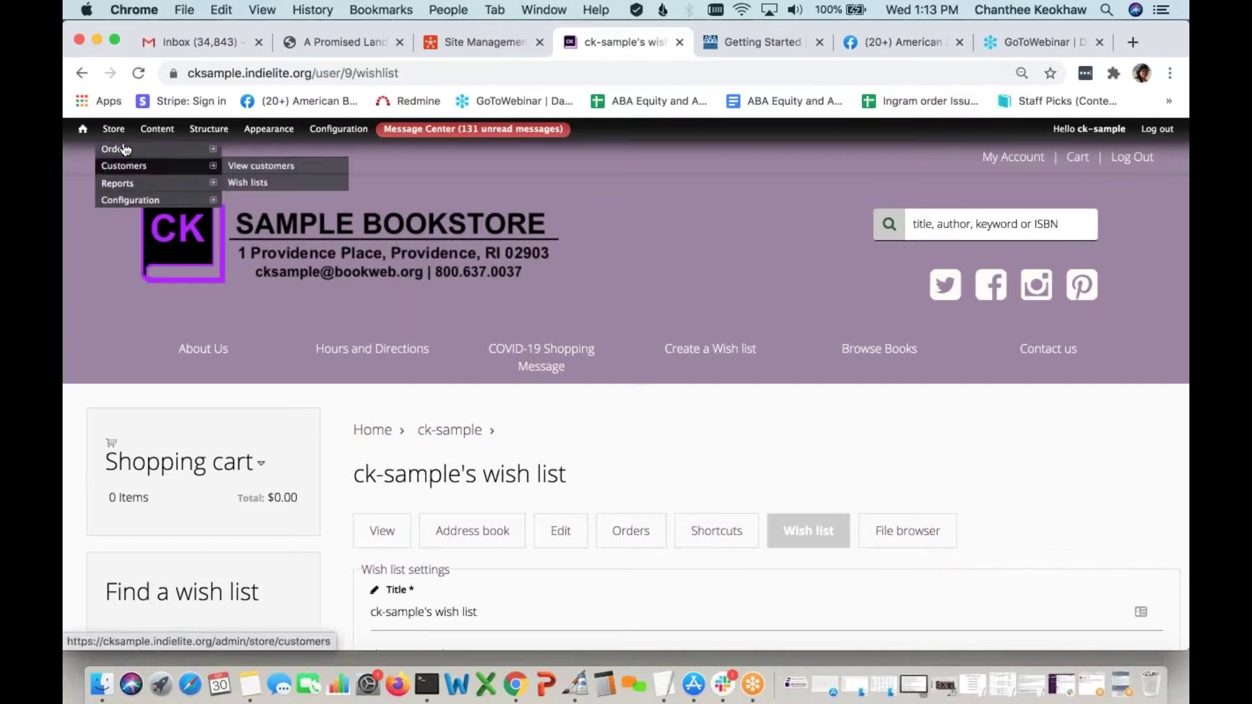
mouse_move(140, 200)
mouse_move(277, 238)
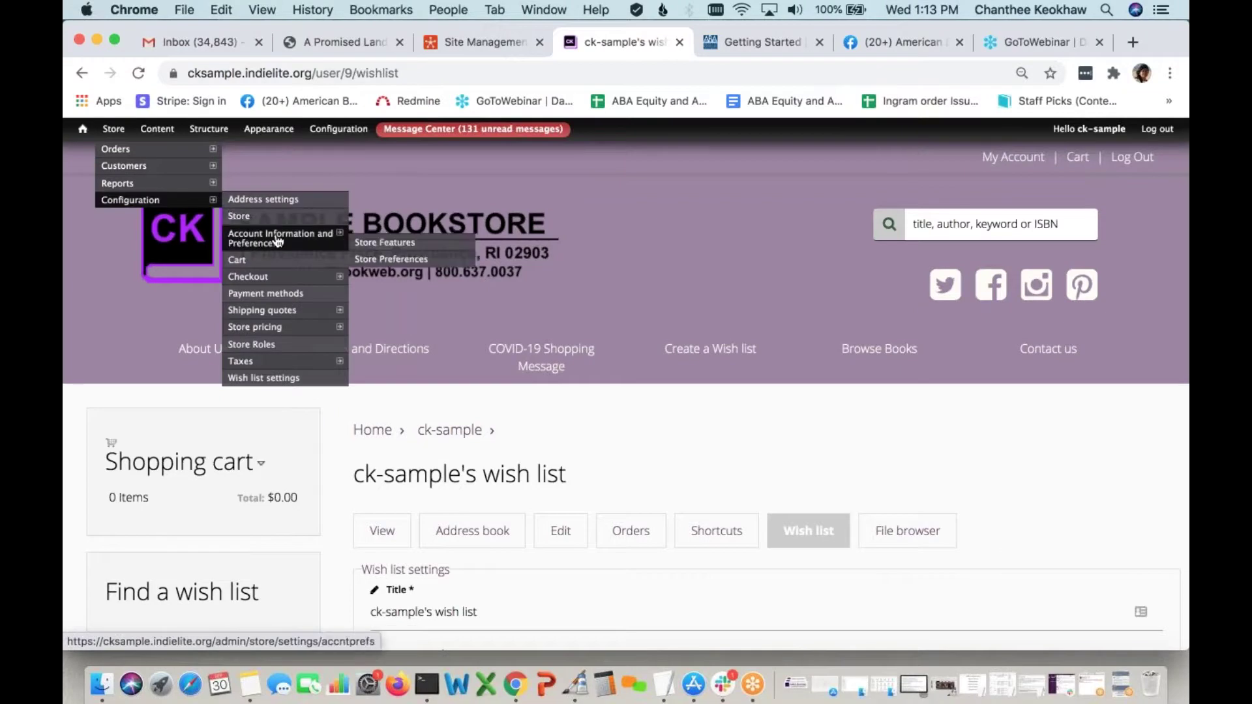
click(410, 244)
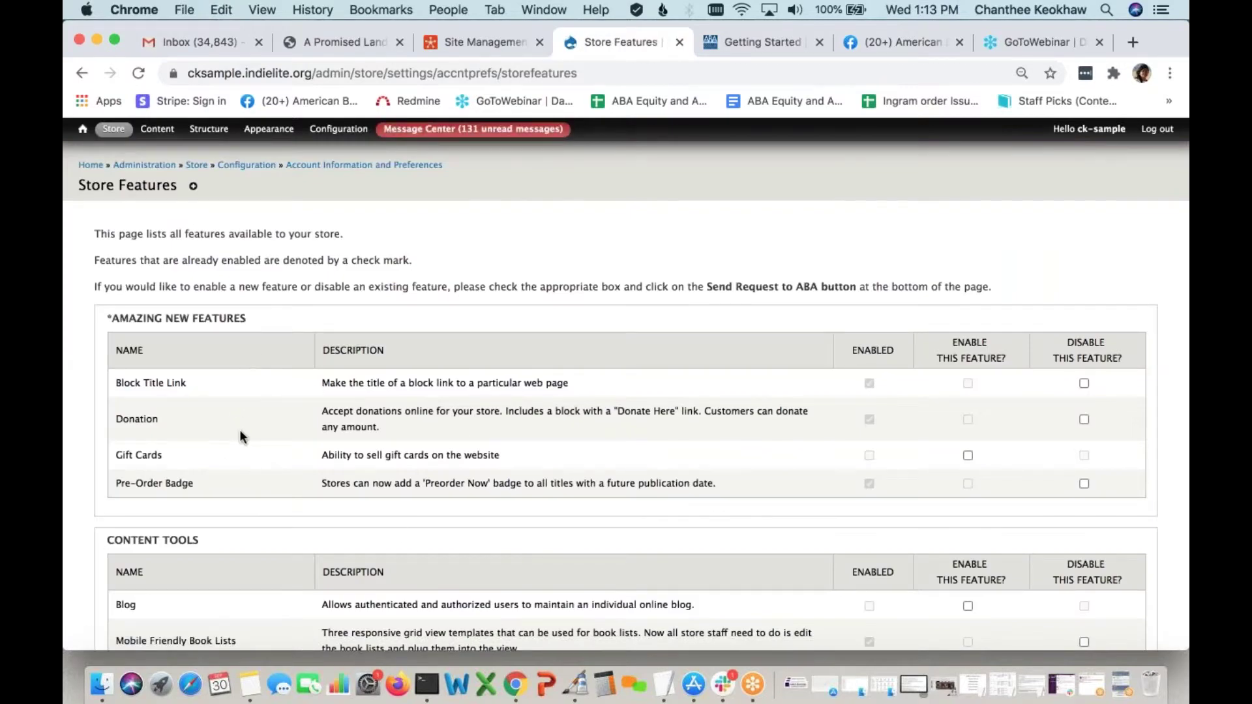
scroll(240, 430, down, 10)
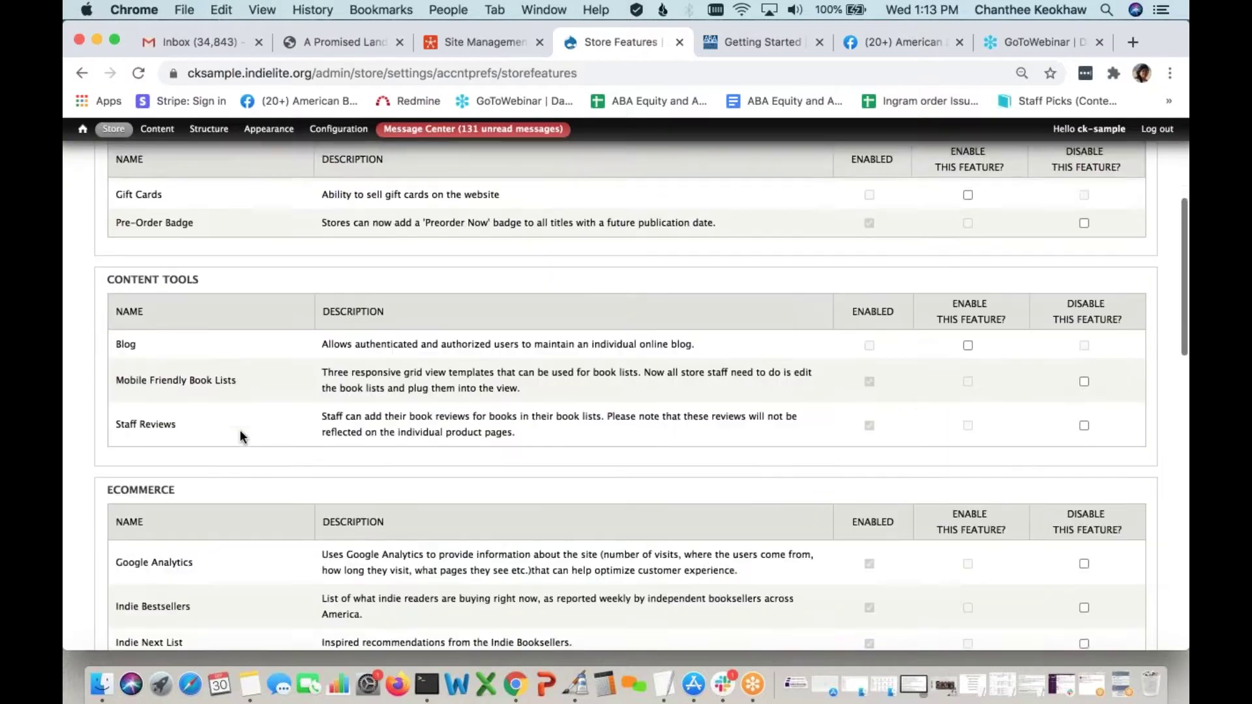
scroll(240, 431, down, 5)
scroll(240, 430, down, 1)
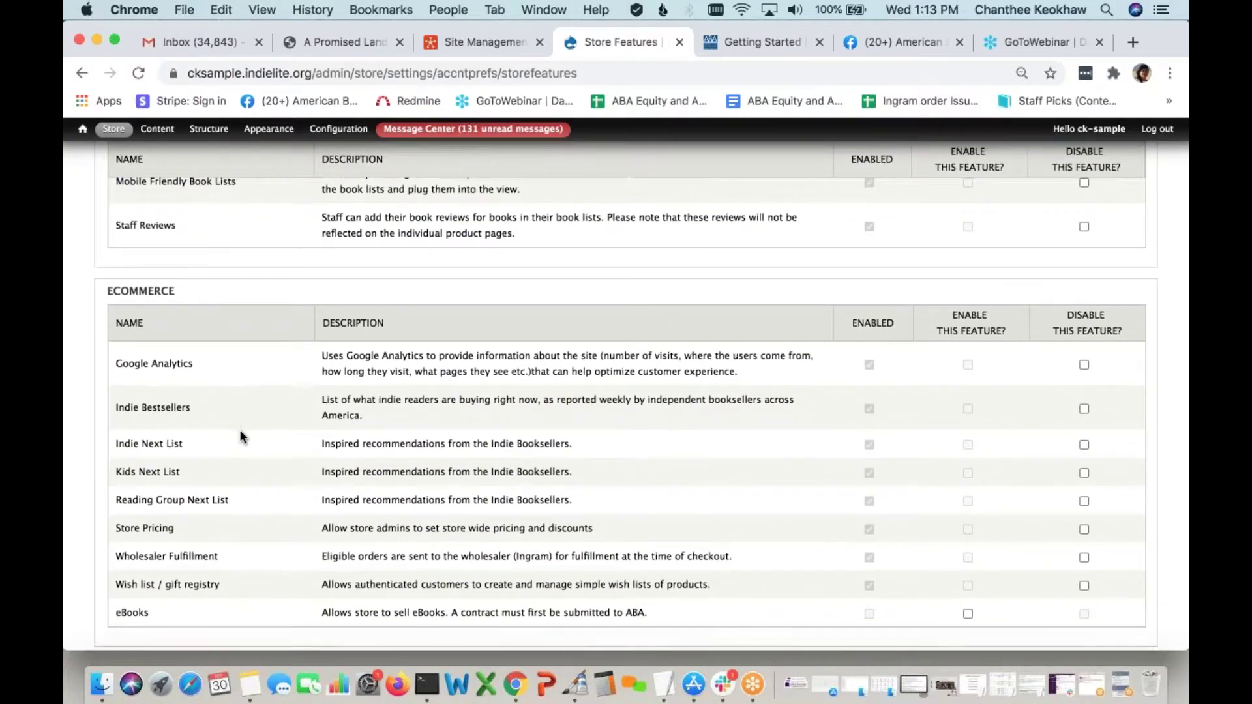
scroll(240, 429, down, 5)
scroll(240, 429, up, 12)
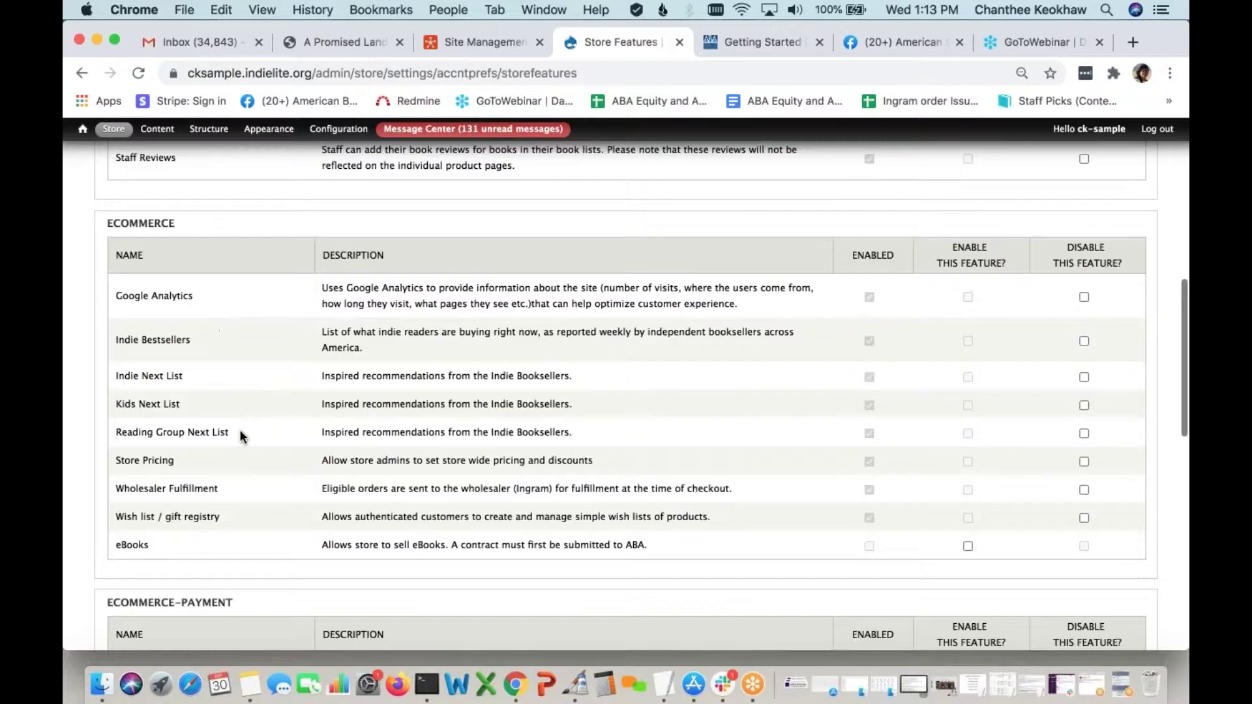
scroll(272, 523, up, 5)
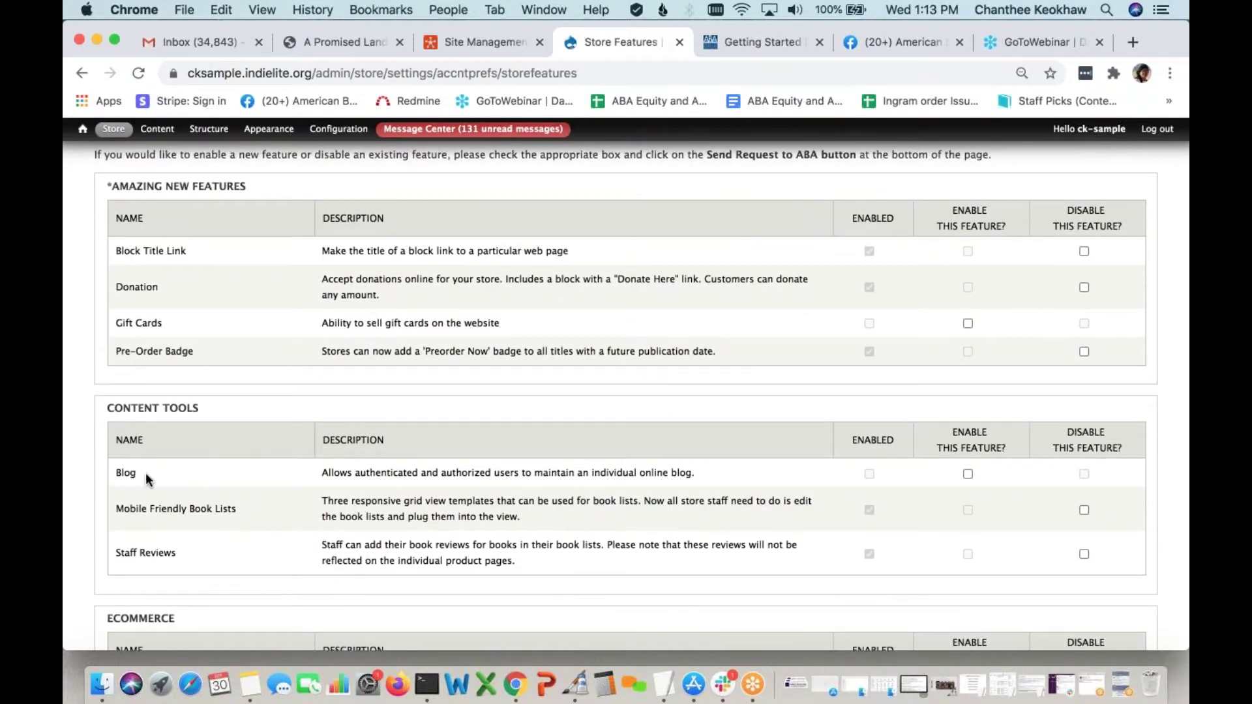
scroll(146, 479, up, 4)
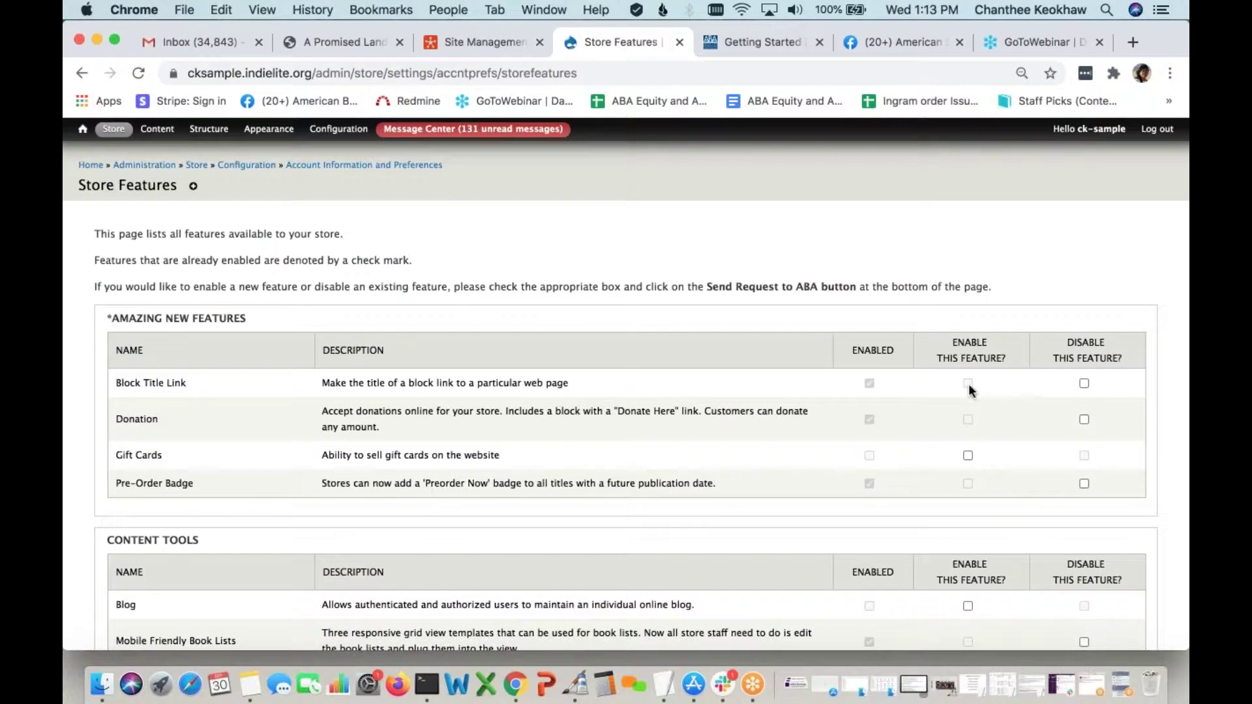
Leave Block Title Link unchanged and tick Enable for Gift Cards
click(1084, 384)
click(1084, 383)
scroll(998, 429, down, 2)
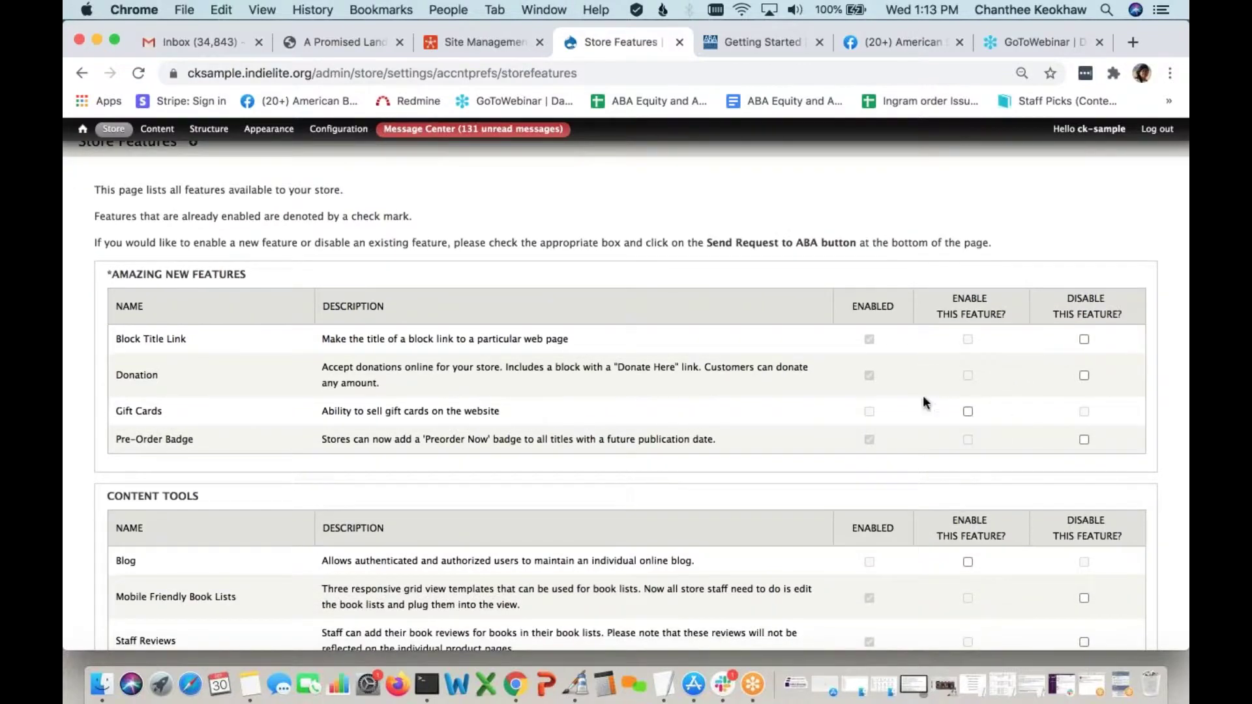
click(968, 412)
scroll(806, 468, down, 15)
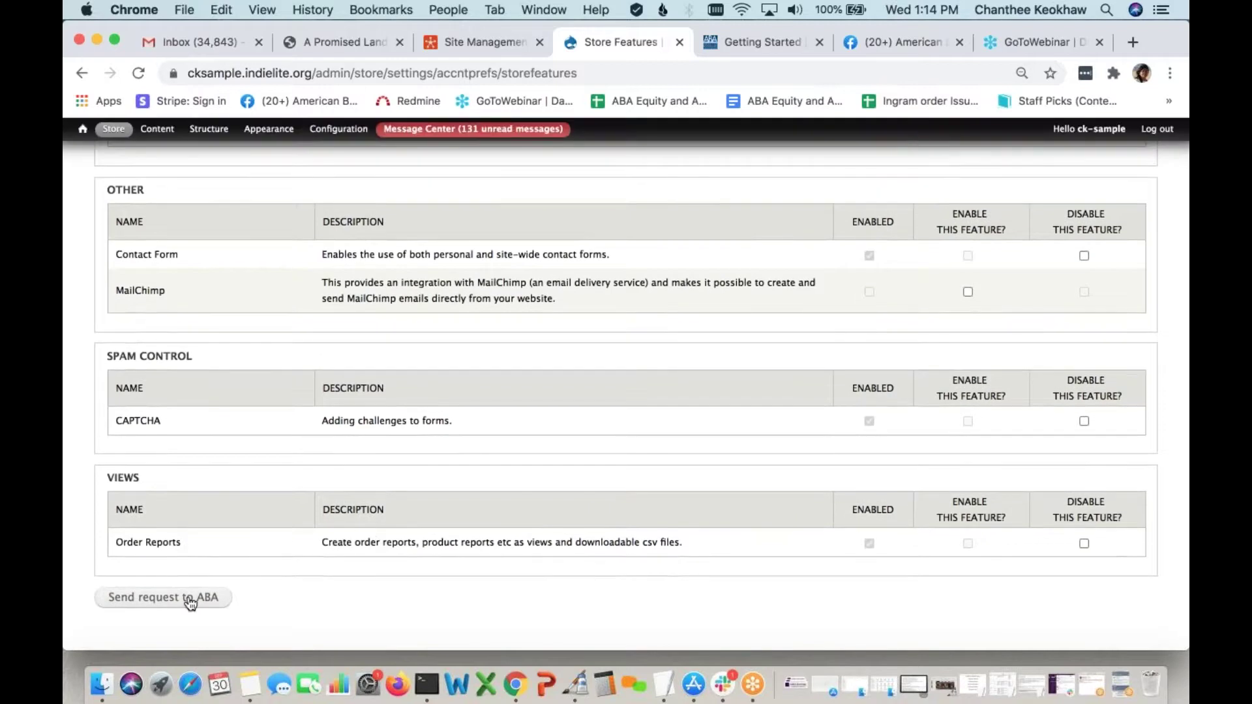
Send the Gift Cards enable request to ABA
click(206, 602)
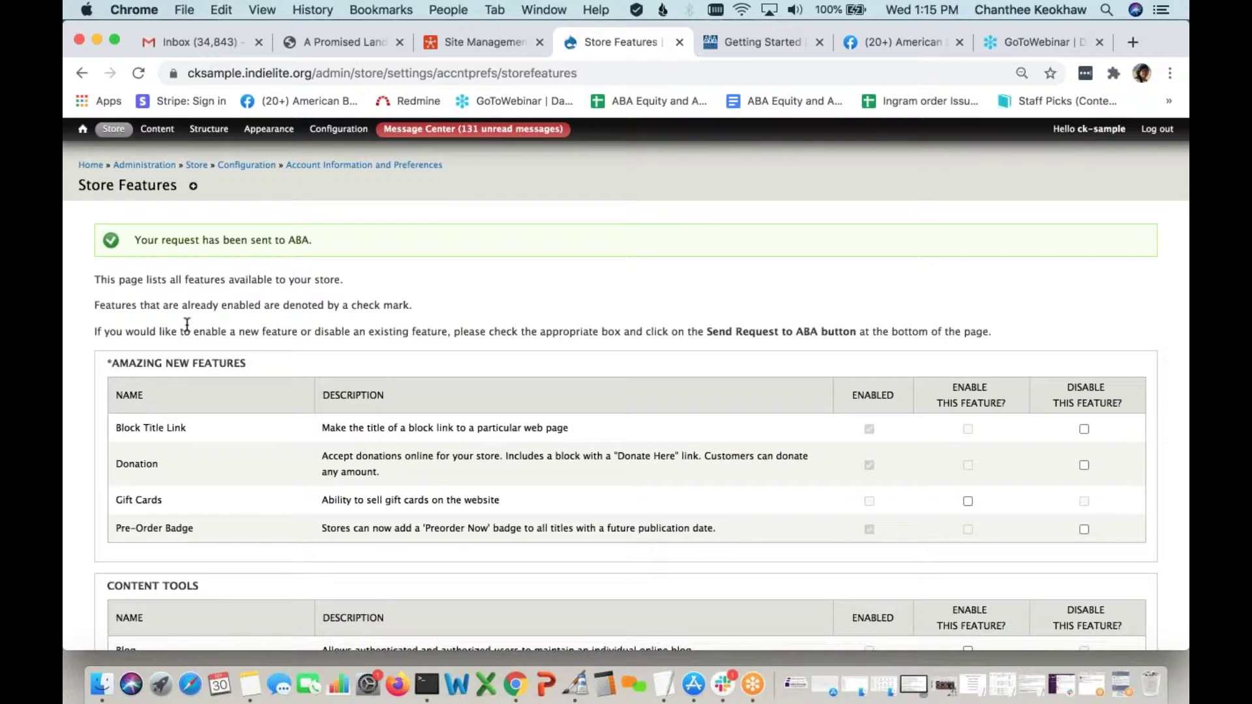
Open Store Preferences with calendars/maps/blank books and Gift & Game sideline options enabled
mouse_move(114, 129)
mouse_move(157, 200)
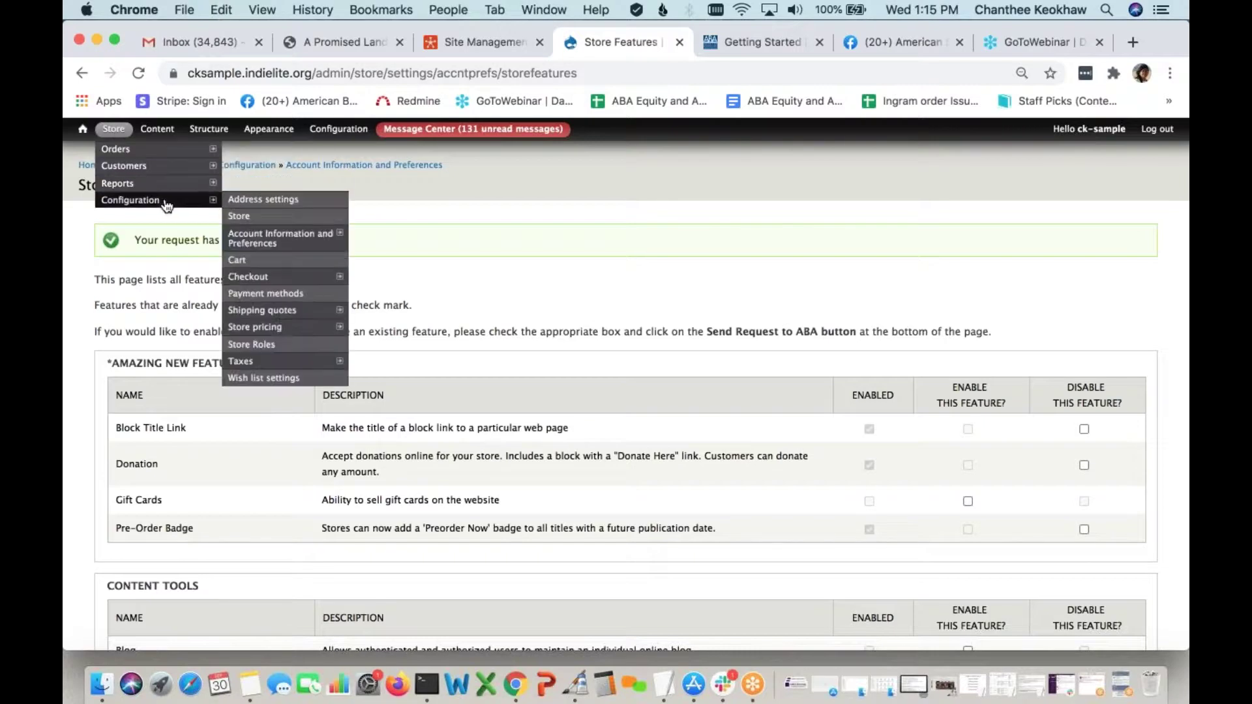
mouse_move(287, 240)
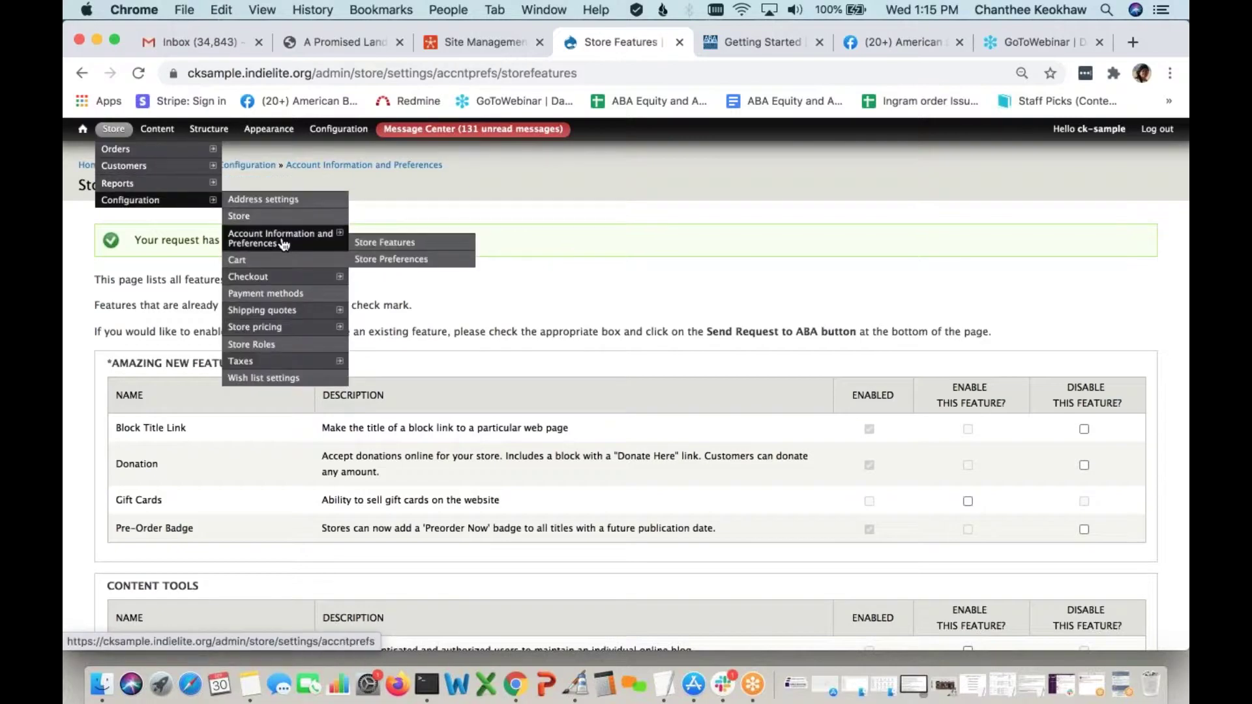
click(391, 259)
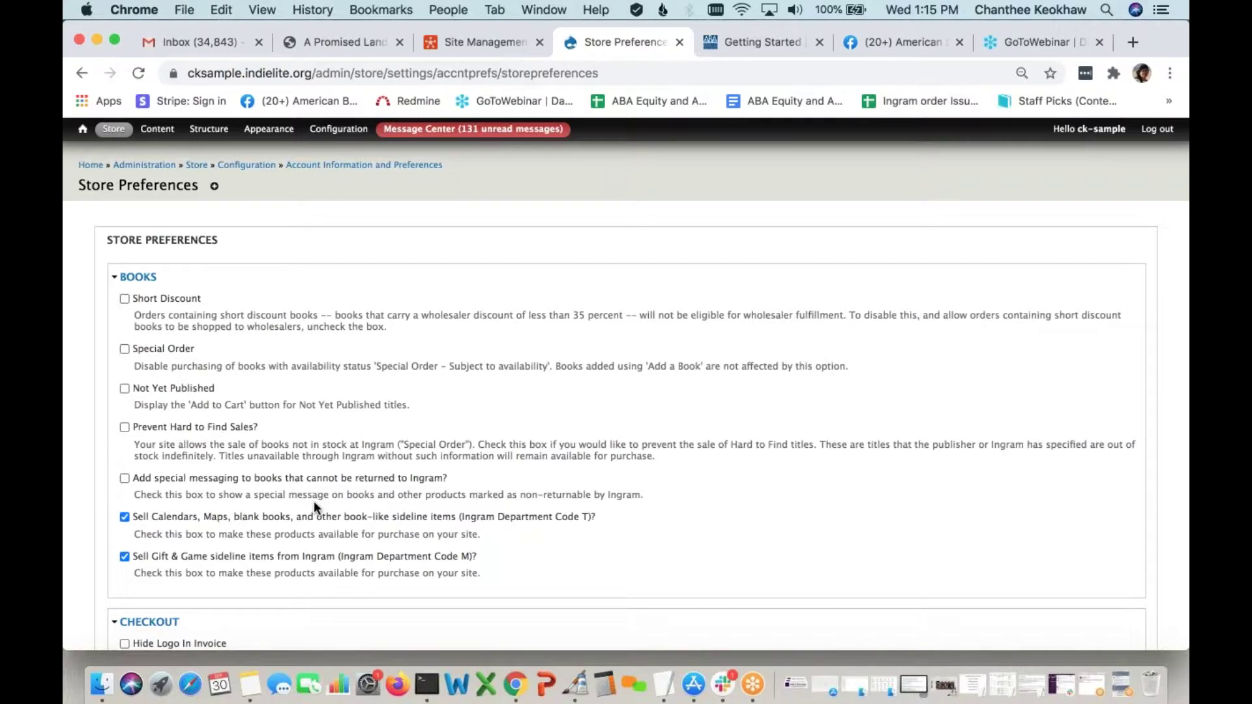
scroll(314, 501, down, 4)
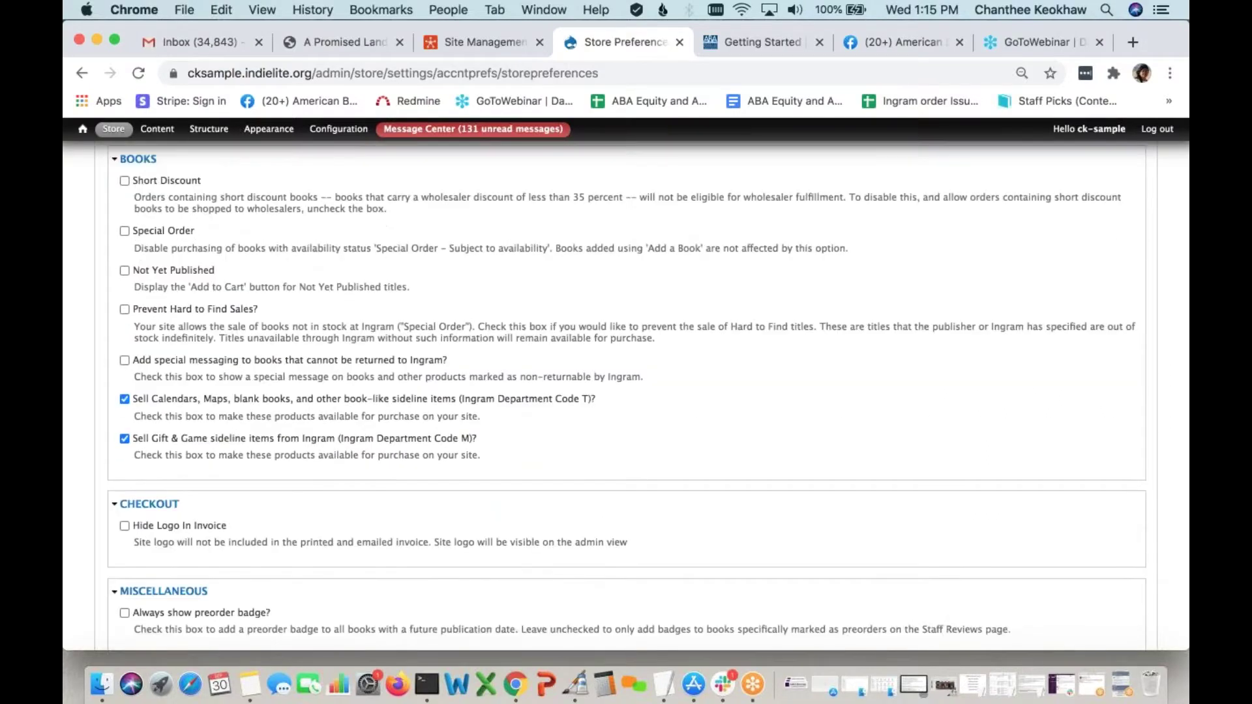
scroll(281, 574, down, 3)
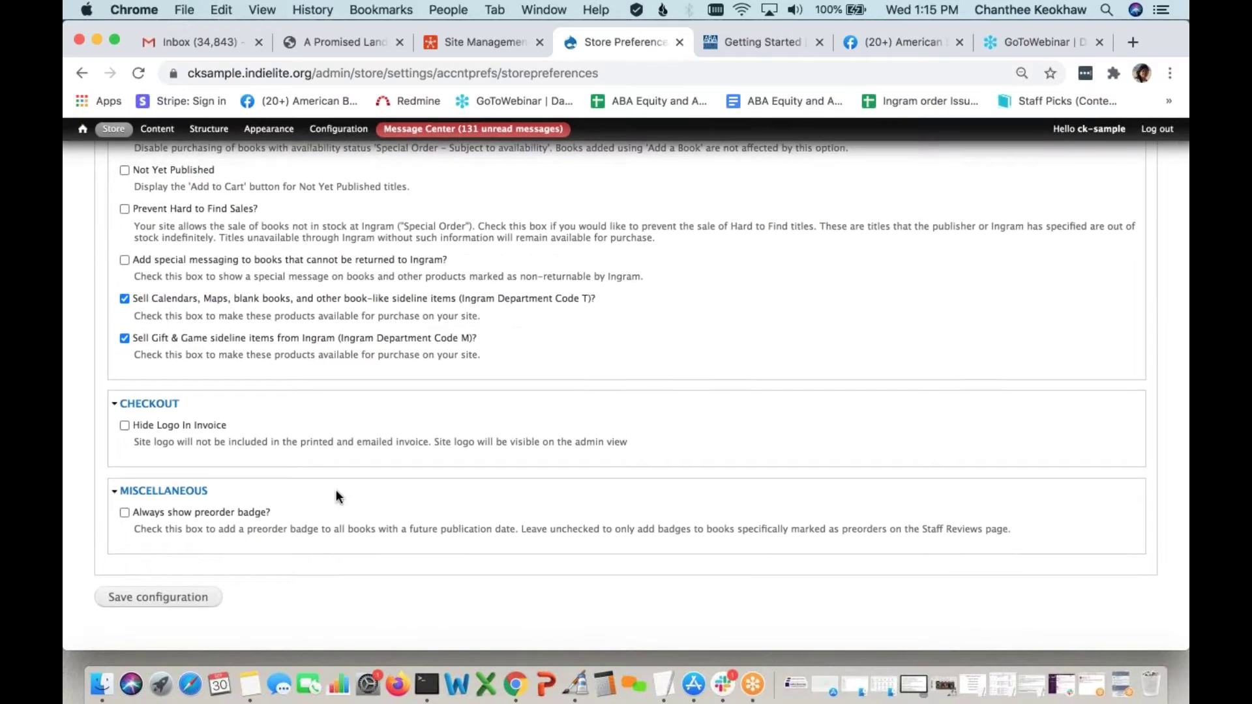
scroll(336, 496, up, 3)
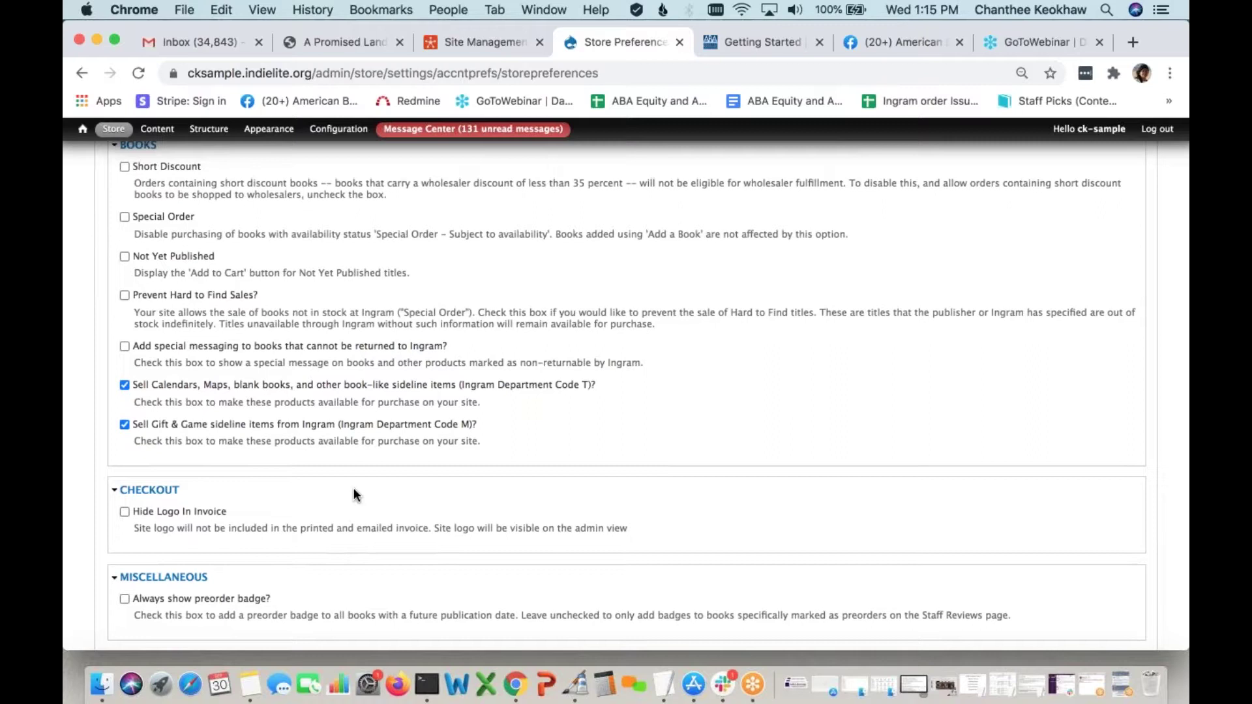
scroll(353, 496, up, 2)
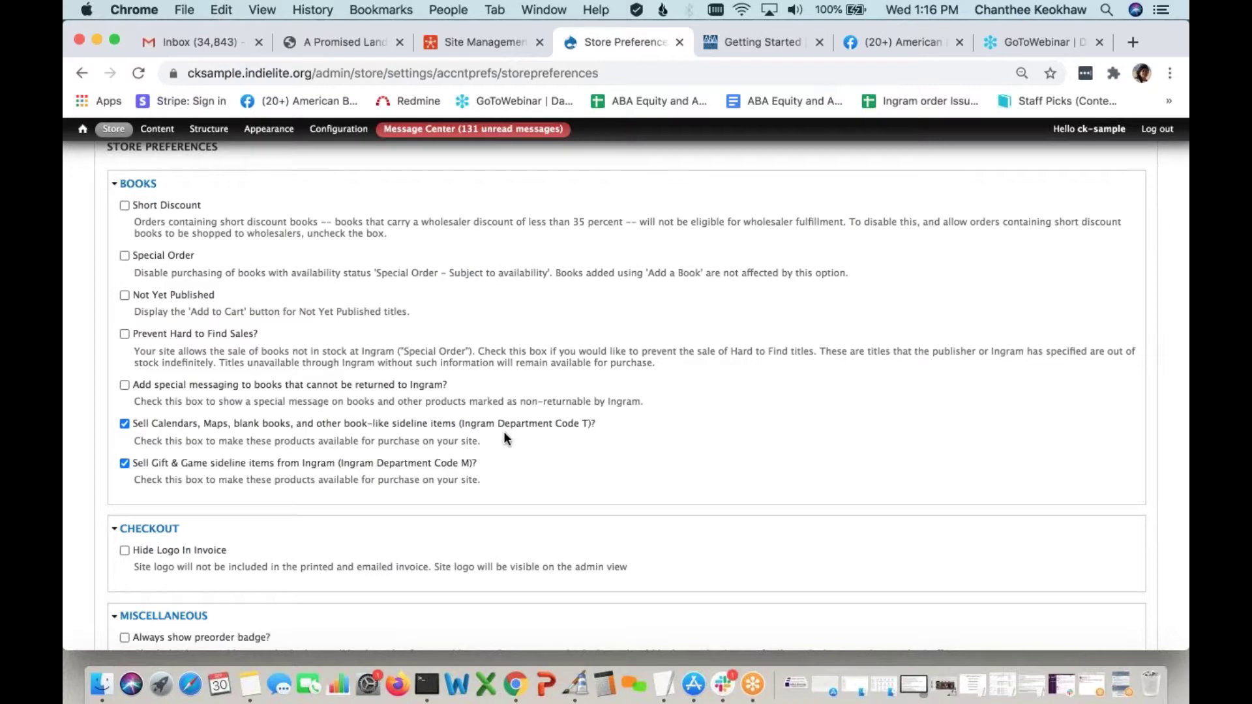
Keep Gift & Game selling on and enable the '(This book cannot be returned.)' messaging
click(457, 465)
click(456, 465)
click(124, 386)
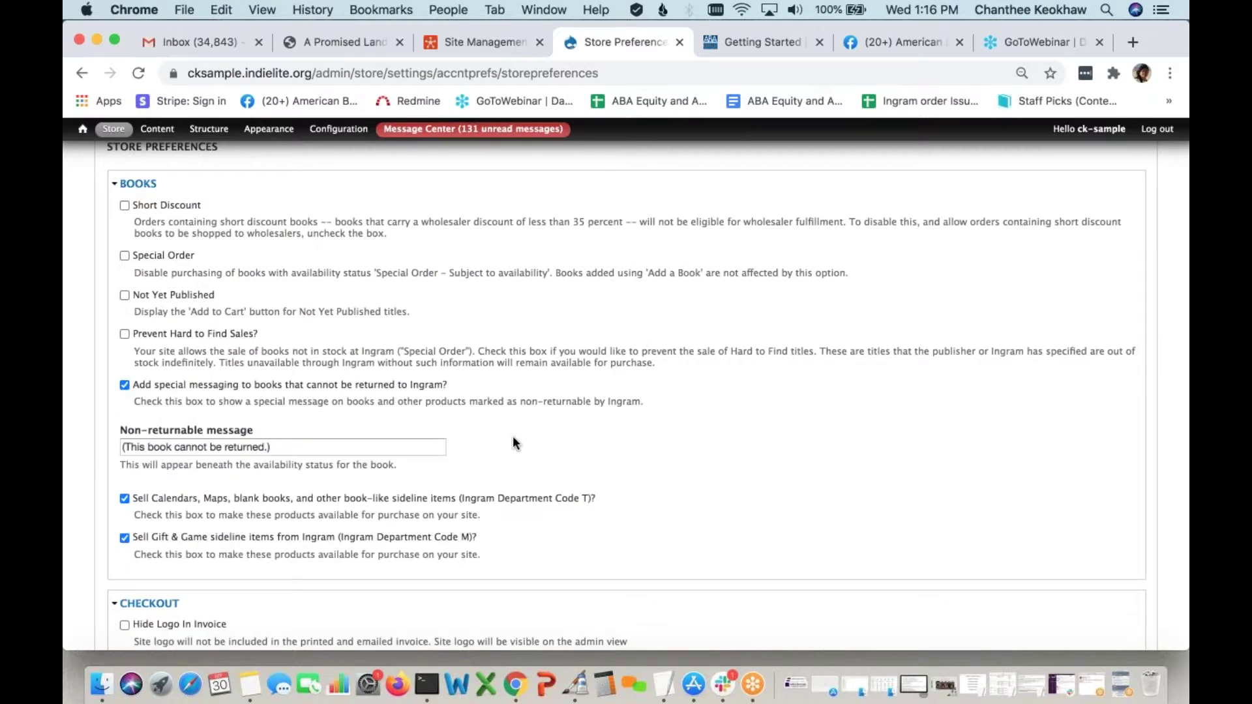
scroll(512, 443, down, 1)
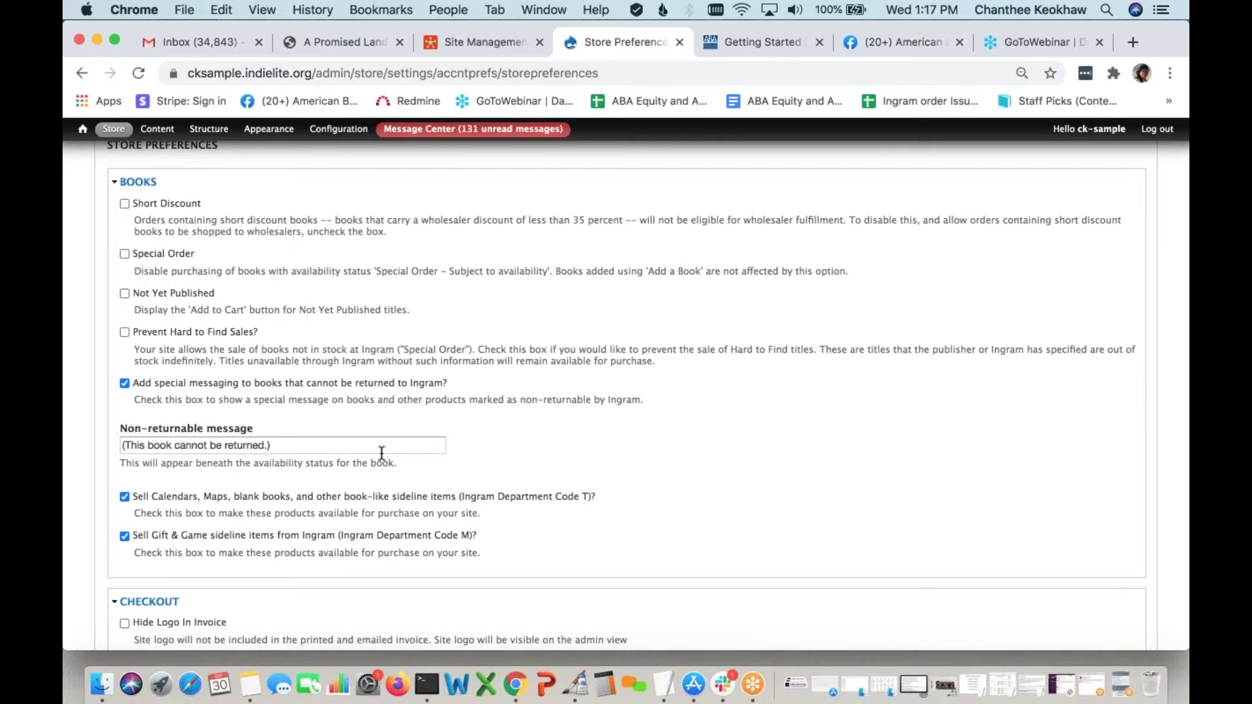
scroll(305, 455, down, 2)
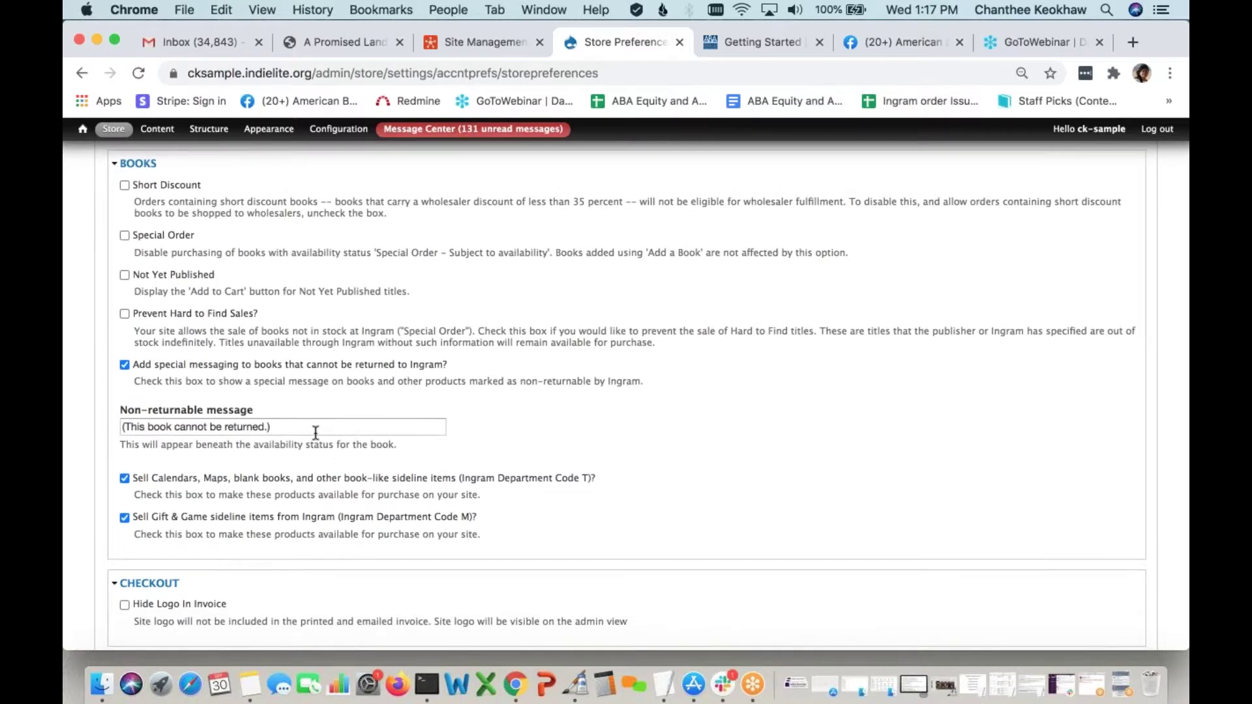
scroll(317, 430, down, 1)
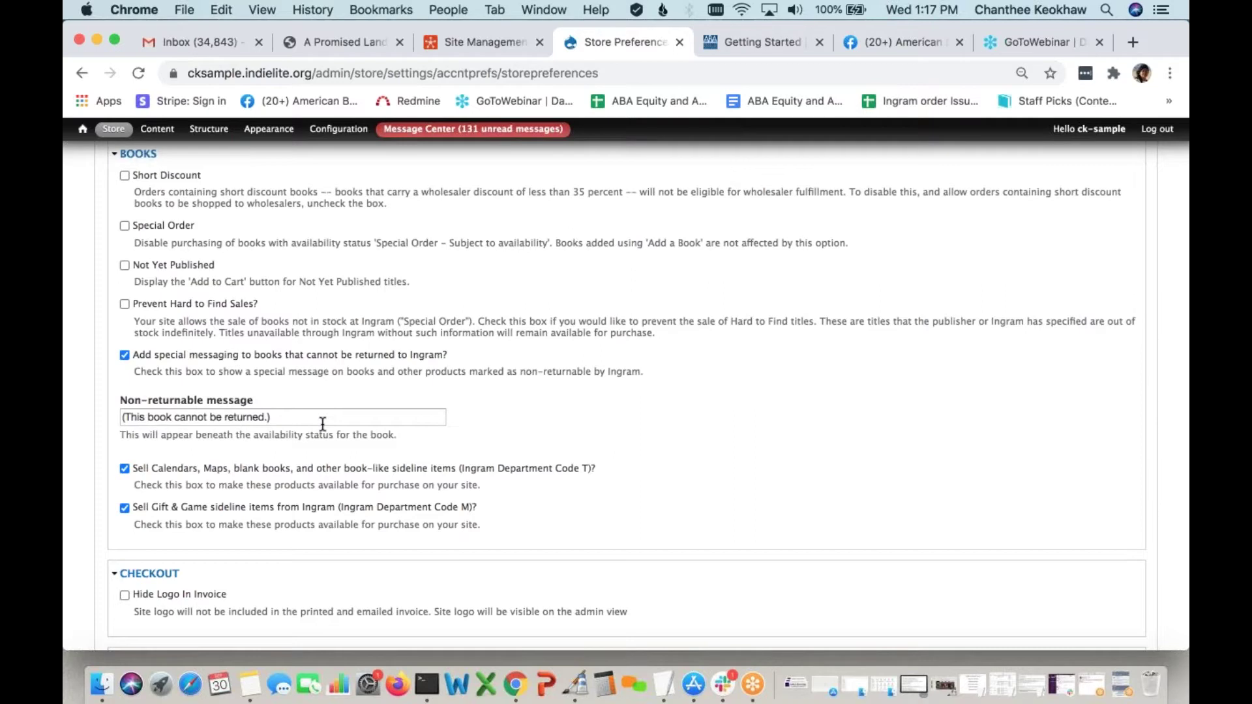
scroll(322, 424, down, 5)
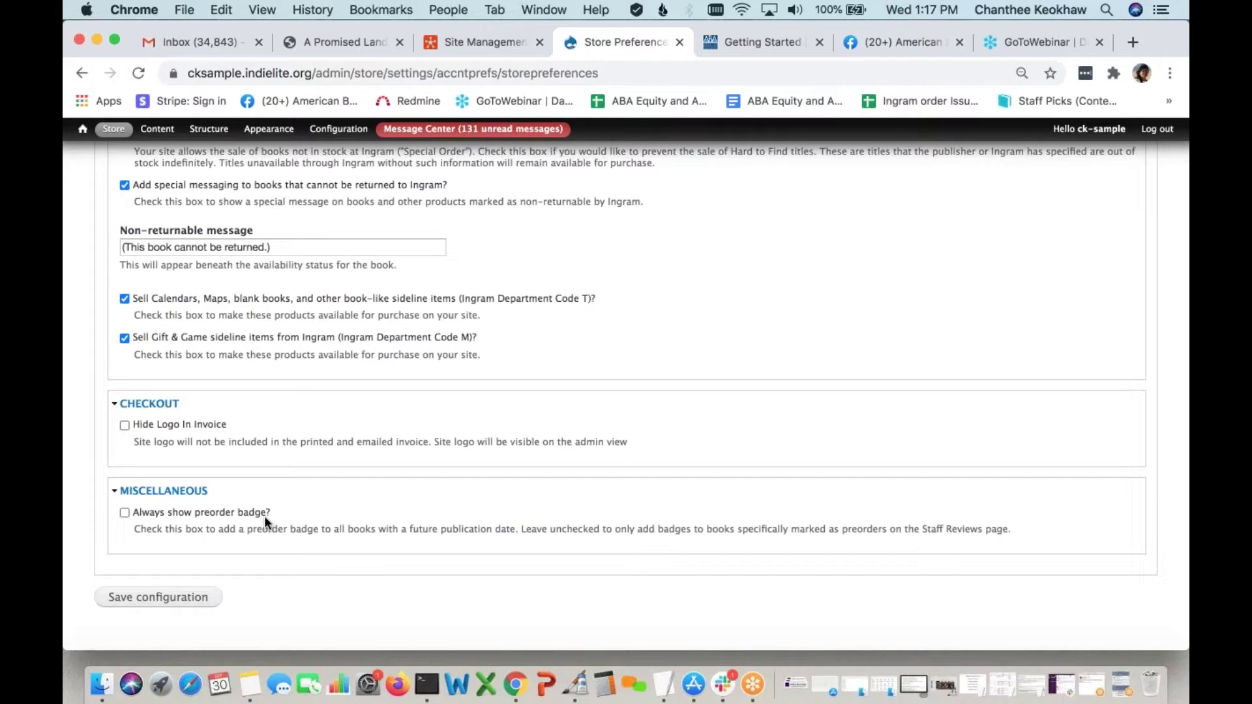
Save the Store Preferences, including the always-show preorder badge option
click(124, 513)
click(186, 597)
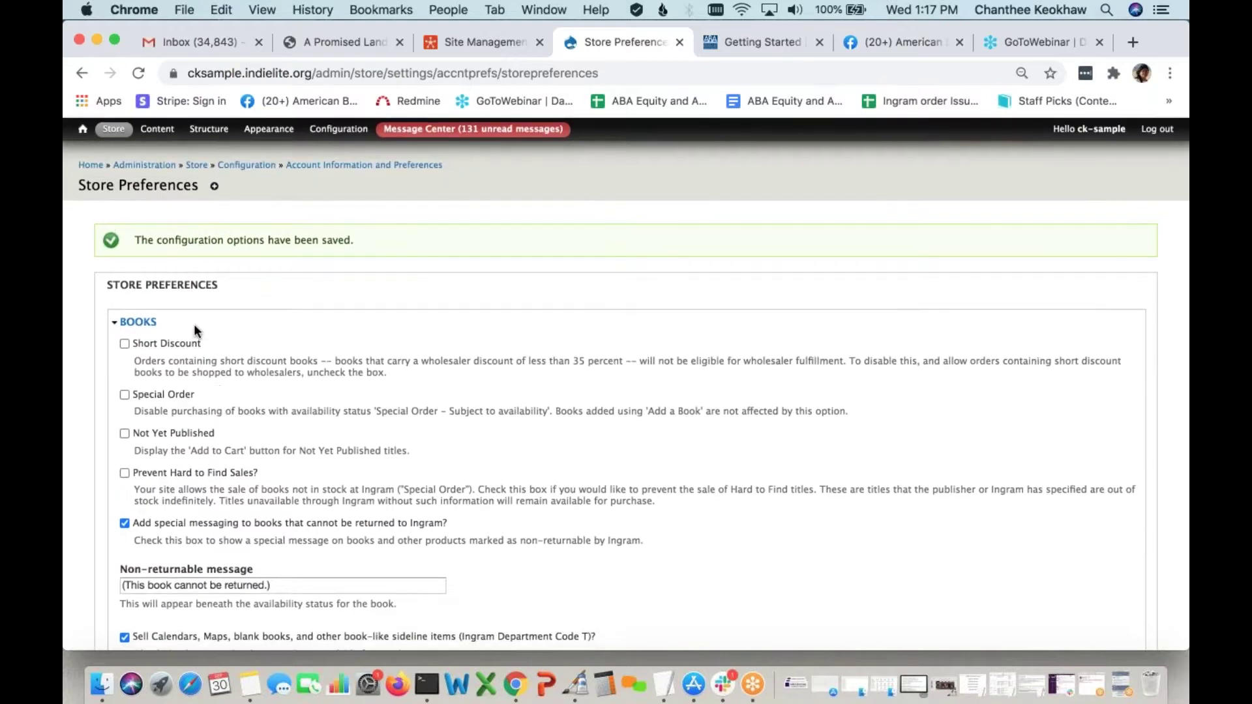
scroll(194, 330, down, 3)
scroll(194, 330, up, 3)
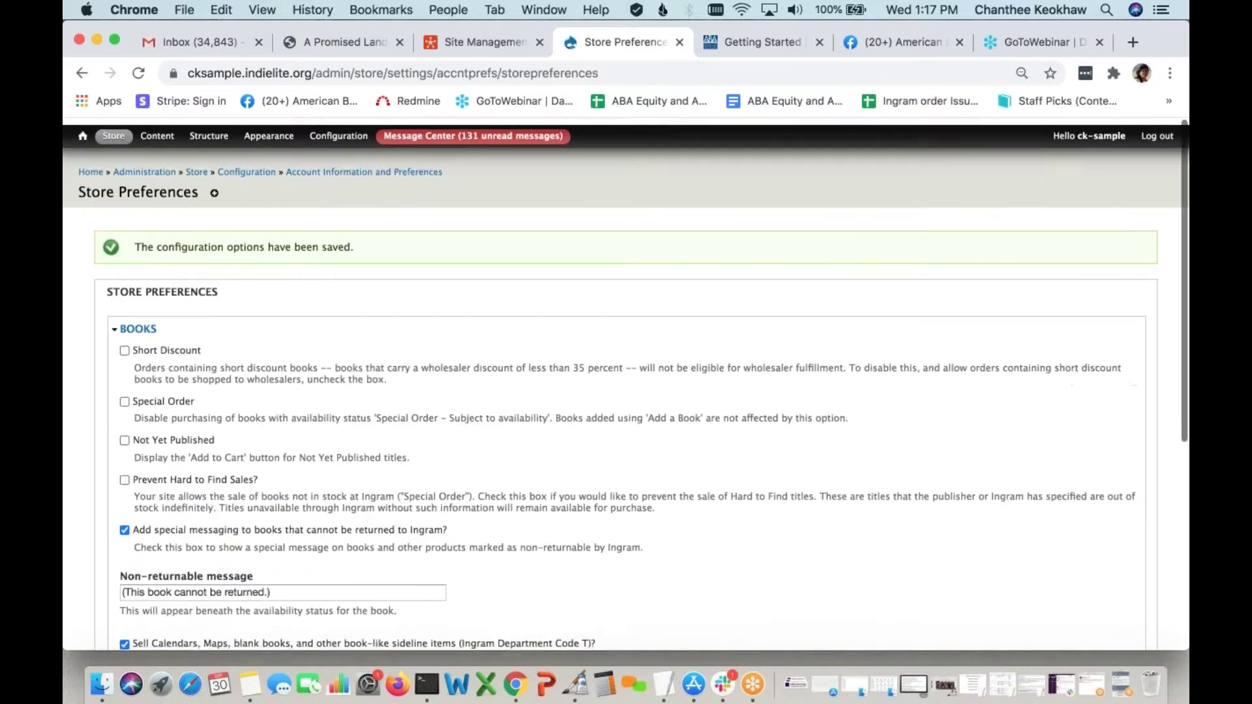
Open the Puzzles page from the site's Content list
click(158, 130)
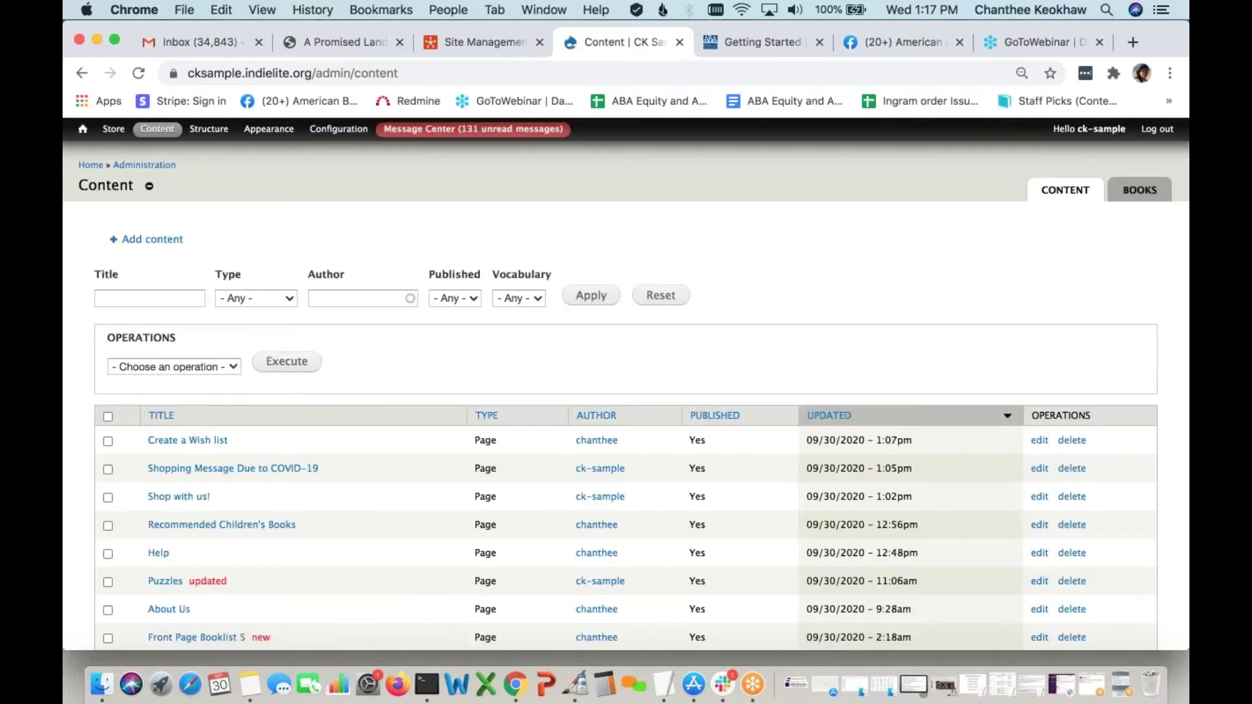
scroll(338, 354, down, 5)
click(168, 412)
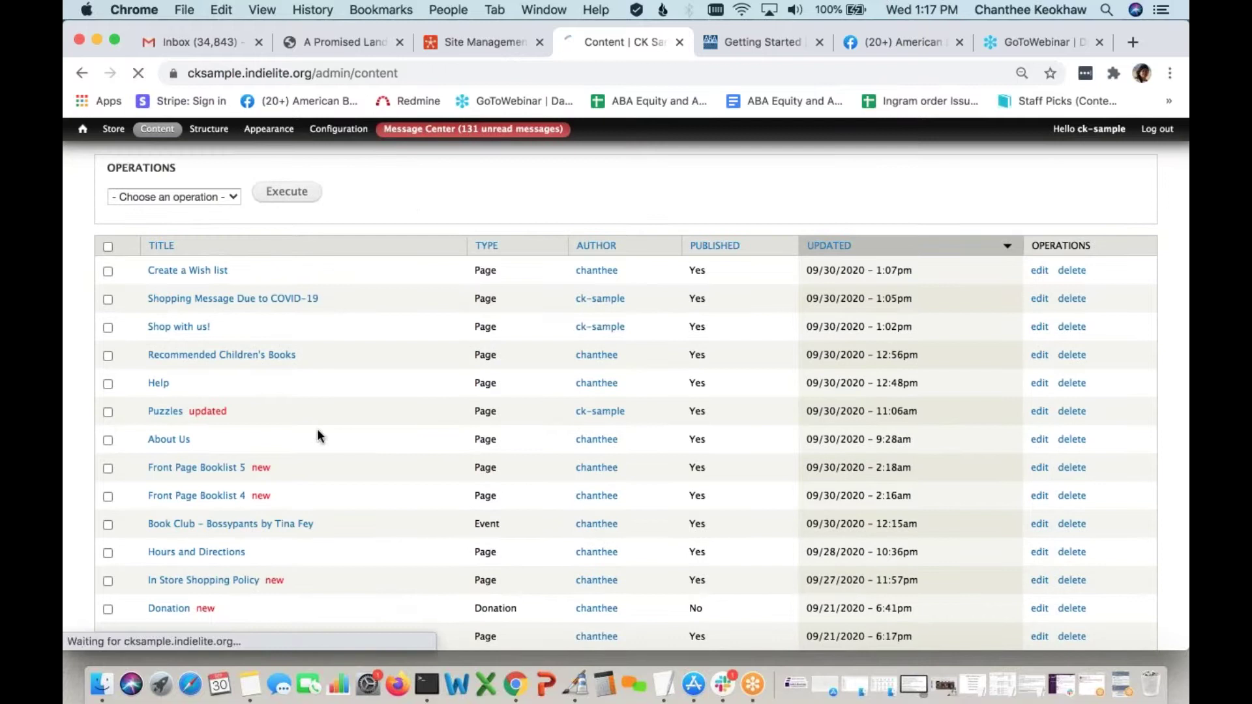
scroll(616, 500, down, 5)
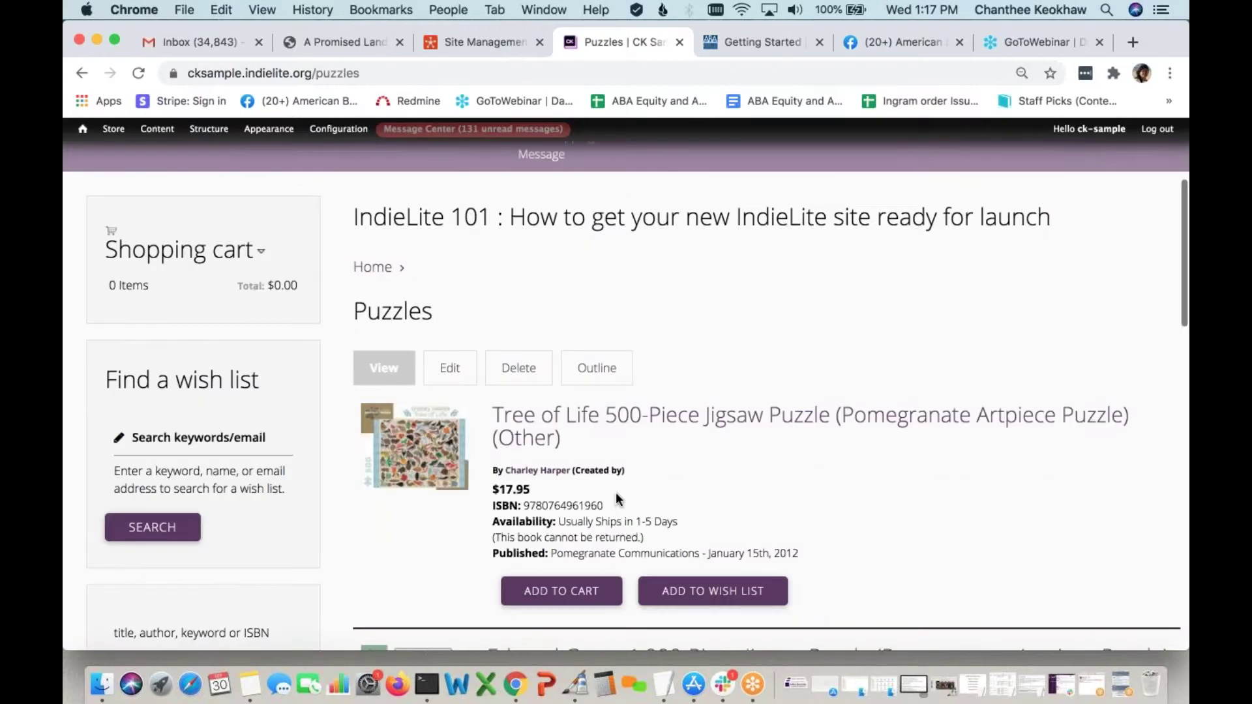
scroll(724, 444, down, 1)
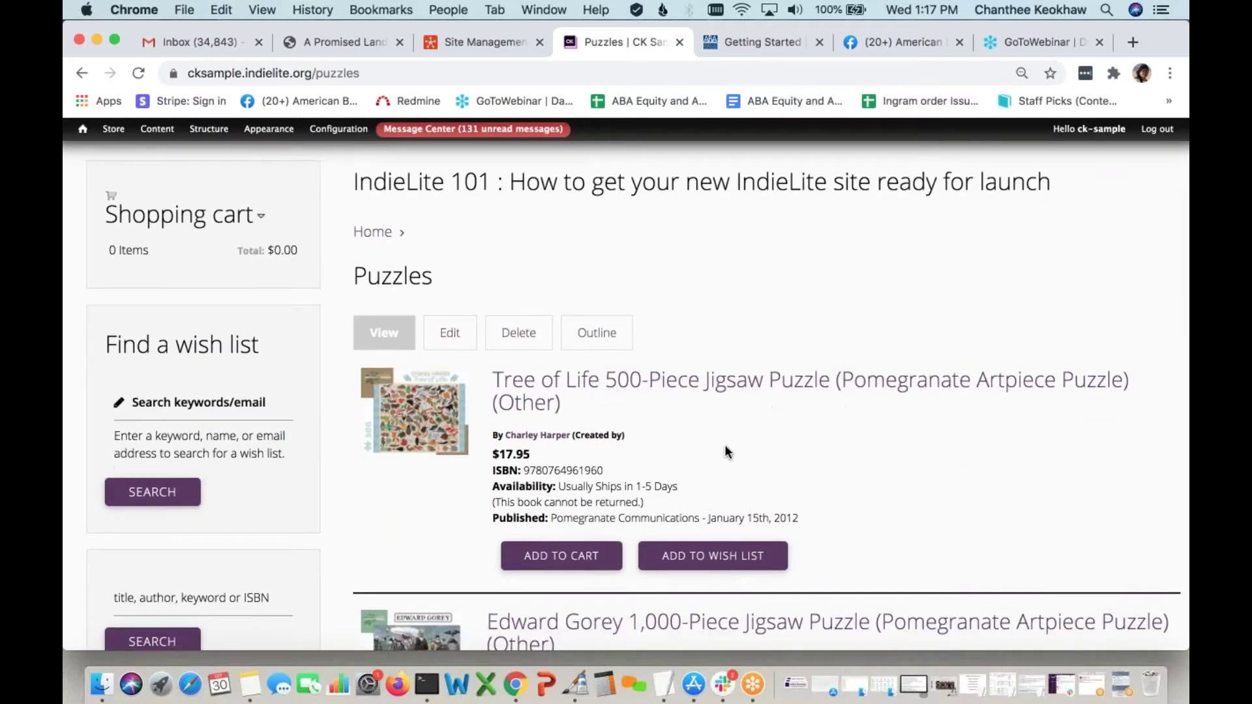
scroll(725, 448, down, 1)
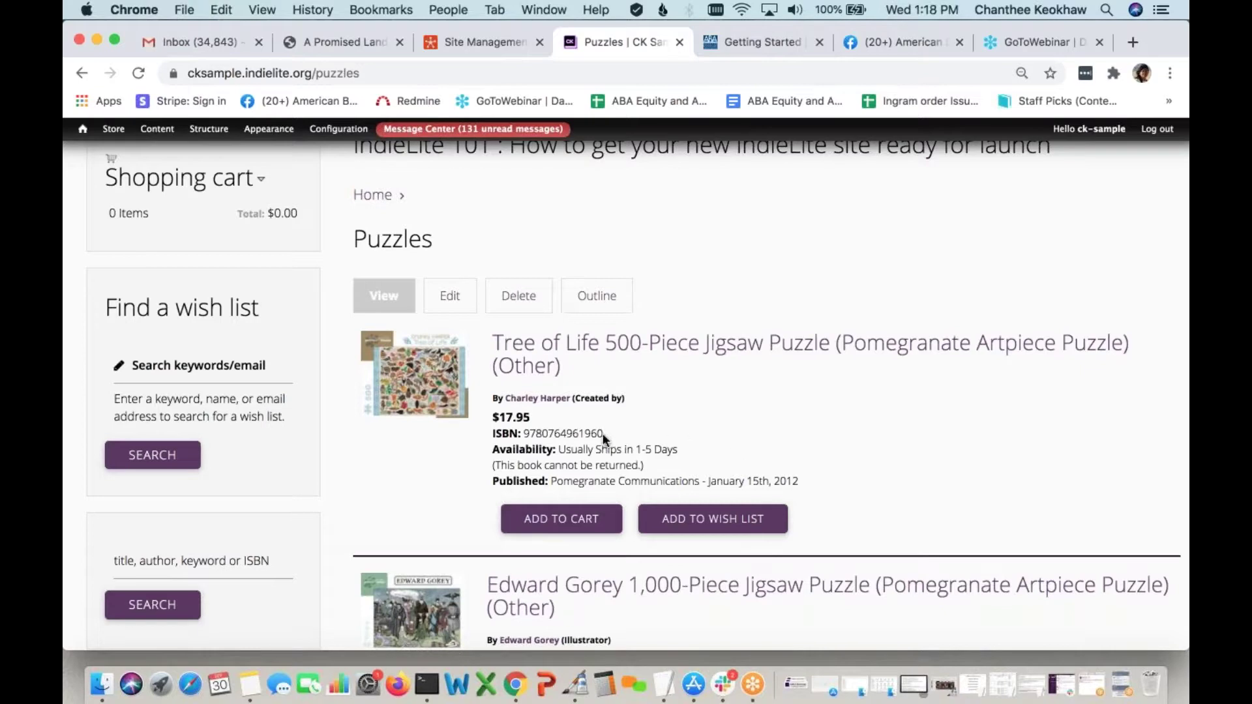
Review the puzzle listings for the '(This book cannot be returned.)' note under each
click(450, 295)
scroll(484, 460, down, 3)
scroll(484, 459, up, 3)
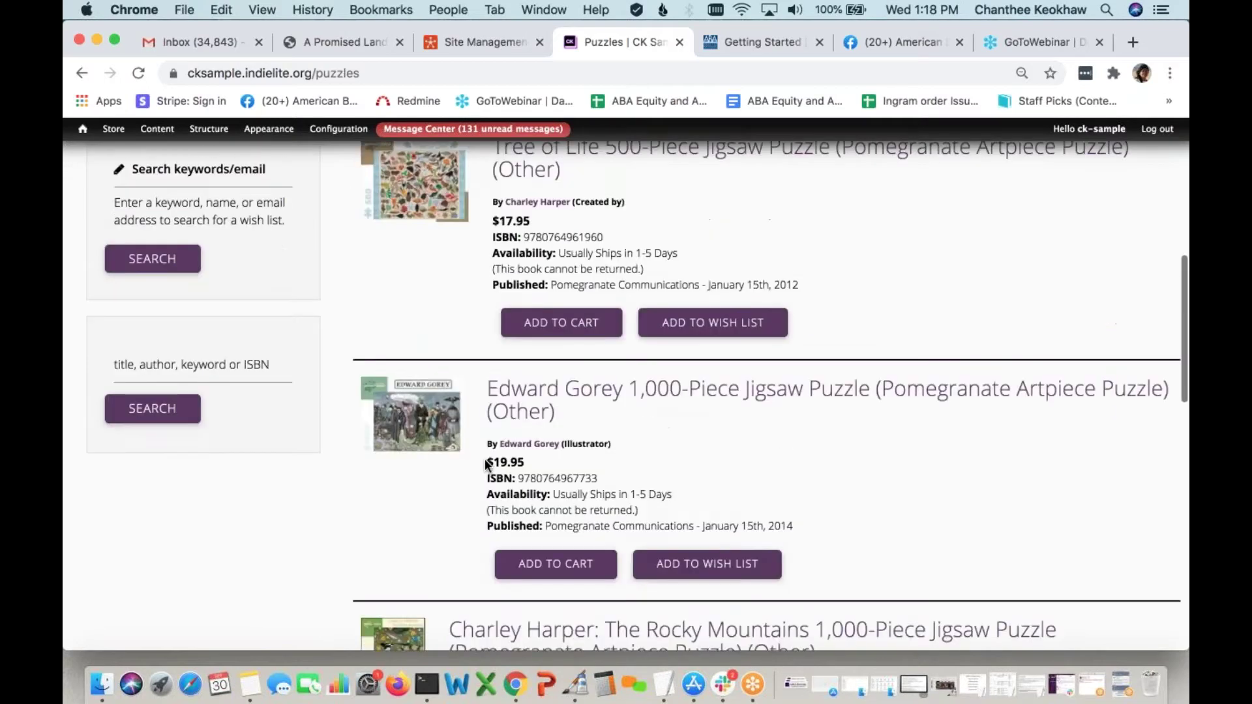
scroll(440, 488, up, 1)
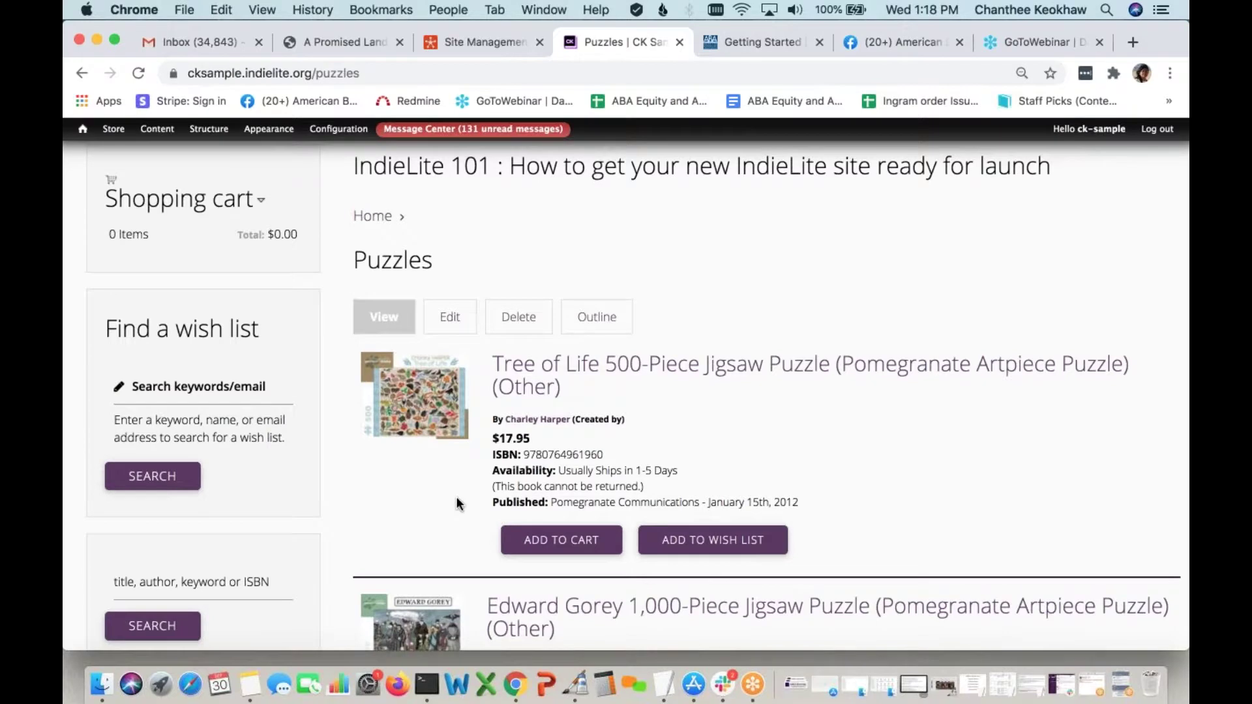
scroll(456, 502, down, 4)
scroll(456, 502, down, 4)
scroll(460, 375, up, 4)
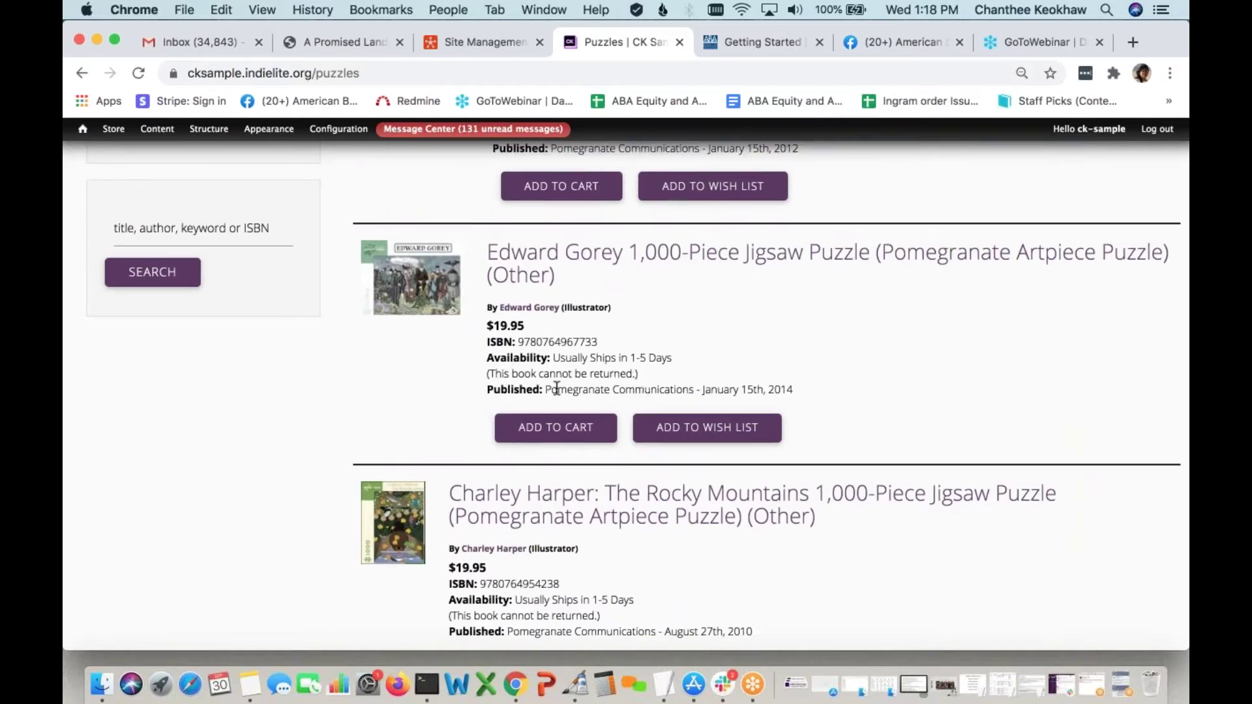
double_click(523, 376)
scroll(629, 355, up, 4)
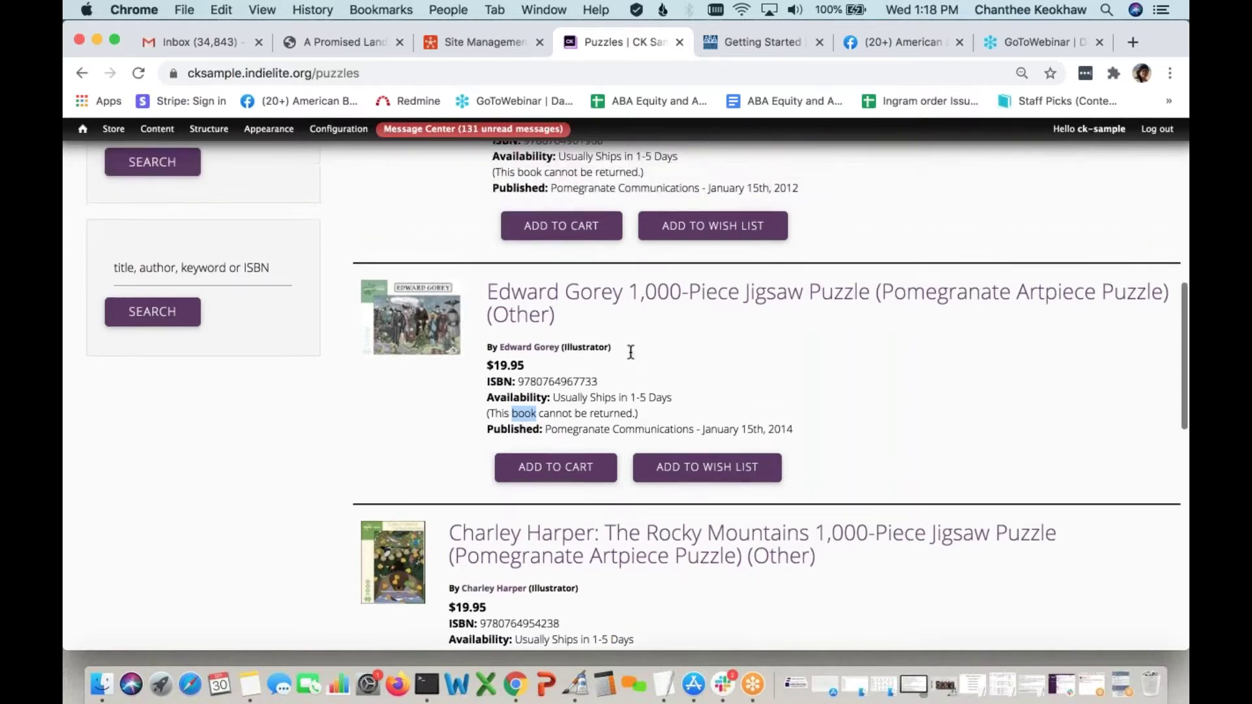
Review the Edward Gorey puzzle's detail page and its Admin Product Details
click(602, 366)
scroll(438, 465, down, 15)
scroll(437, 464, up, 2)
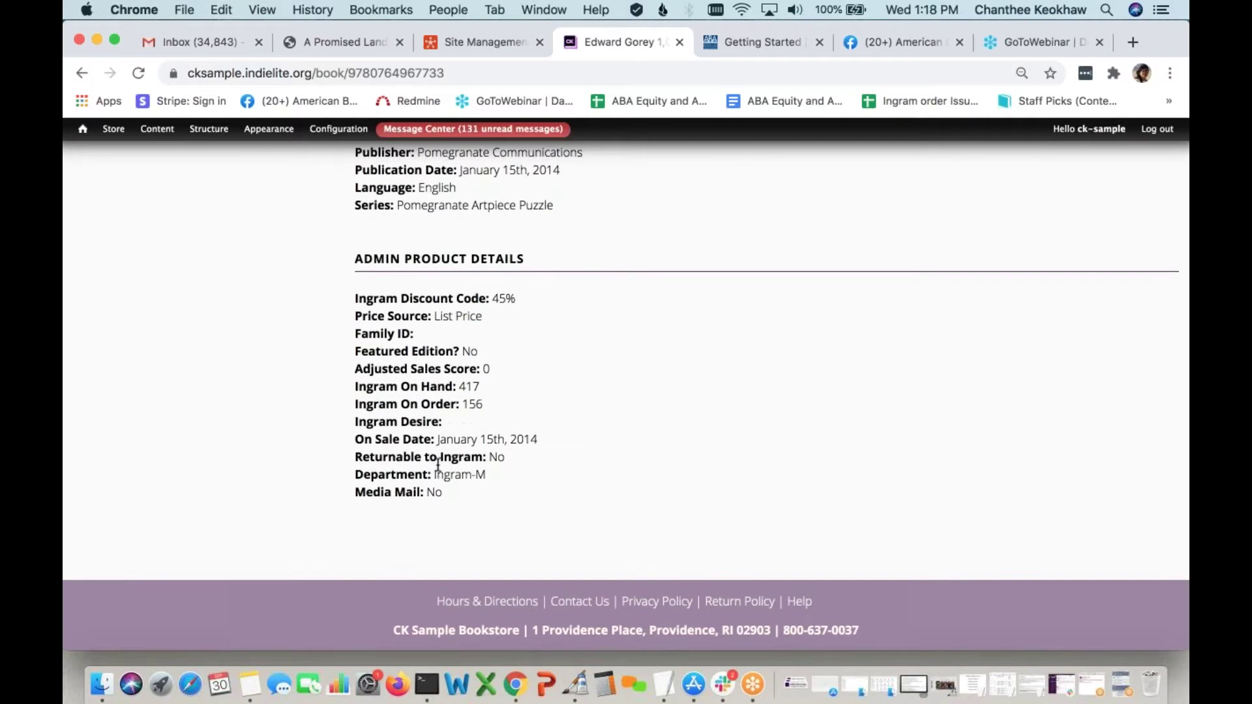
scroll(437, 464, up, 1)
scroll(479, 365, up, 2)
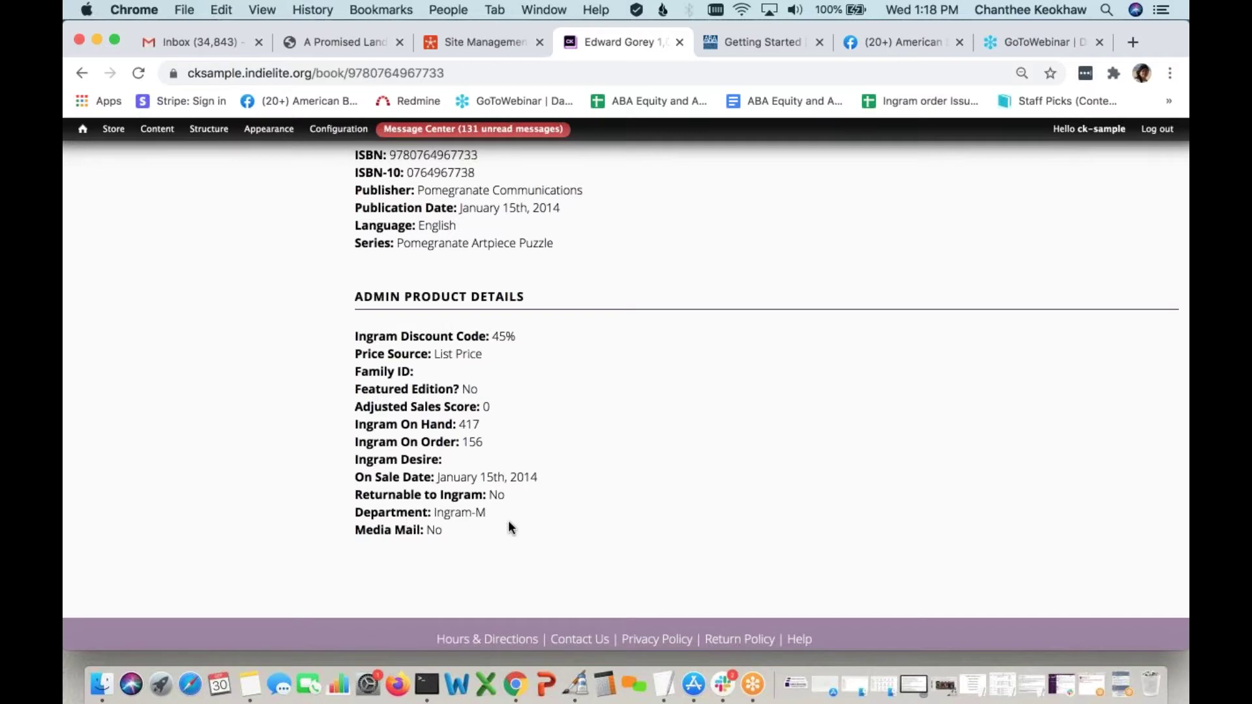
scroll(574, 427, up, 15)
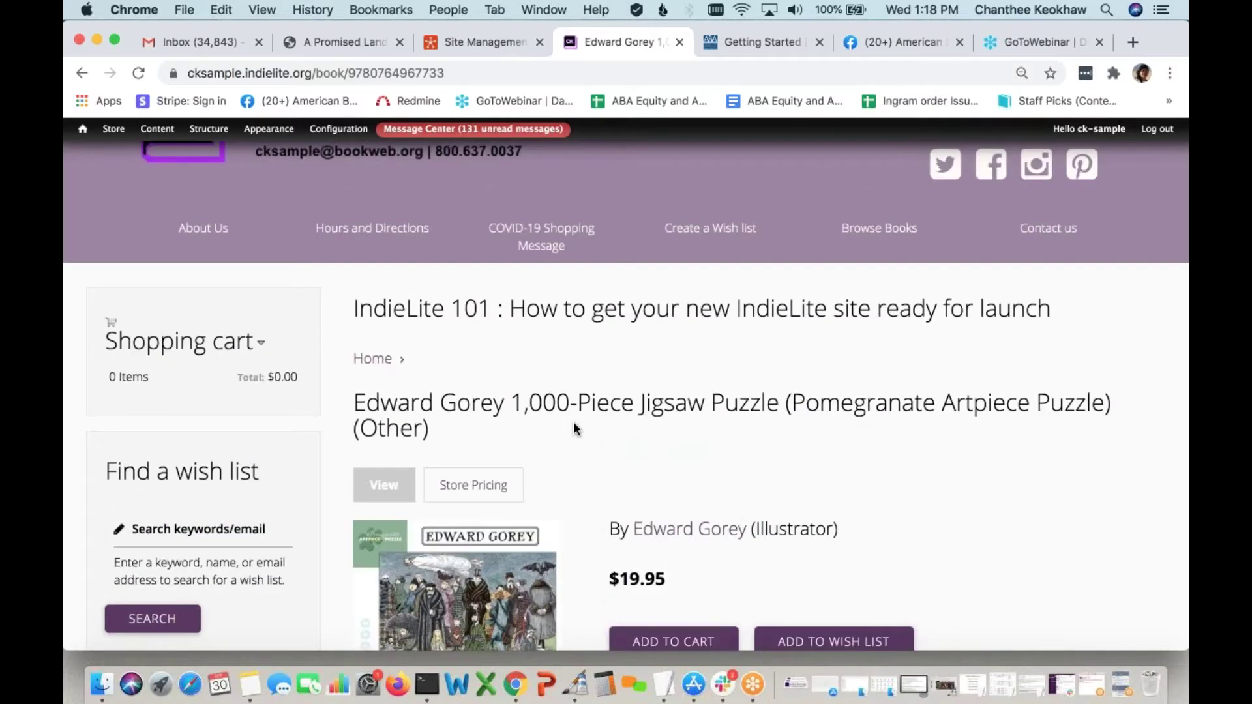
scroll(574, 421, up, 2)
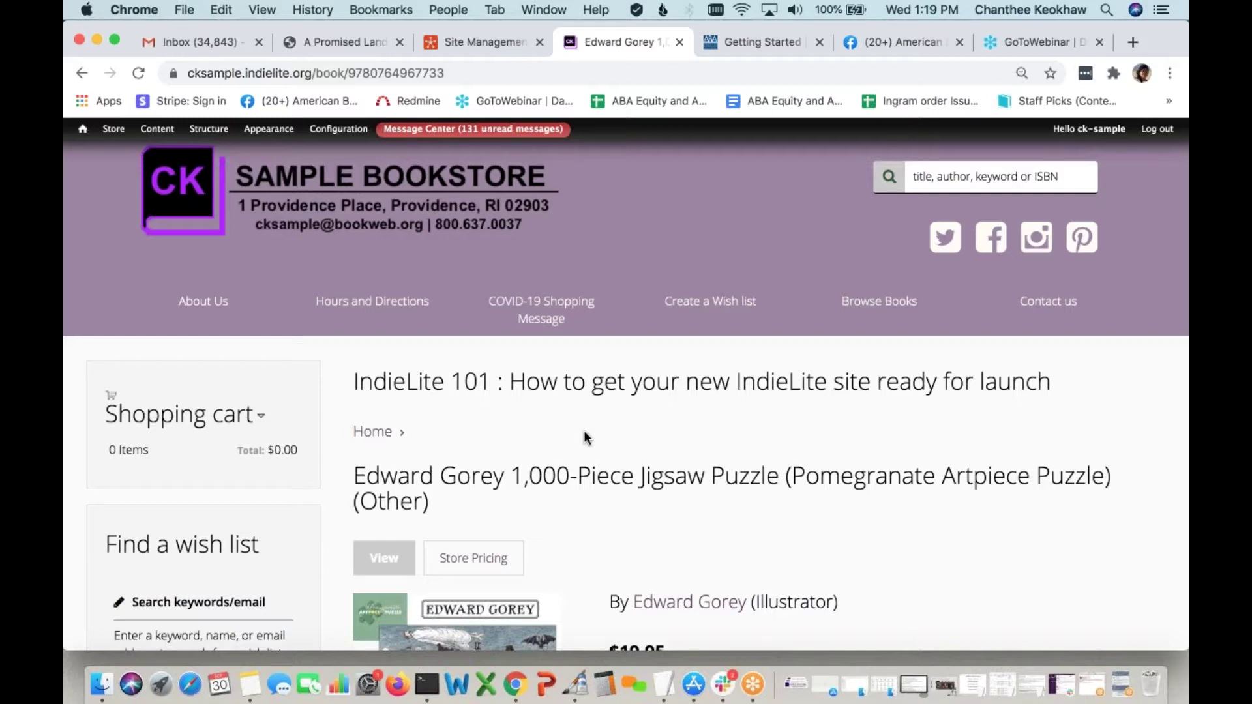
Return to the browser and go to the storefront homepage with 'Shop with us!'
click(753, 685)
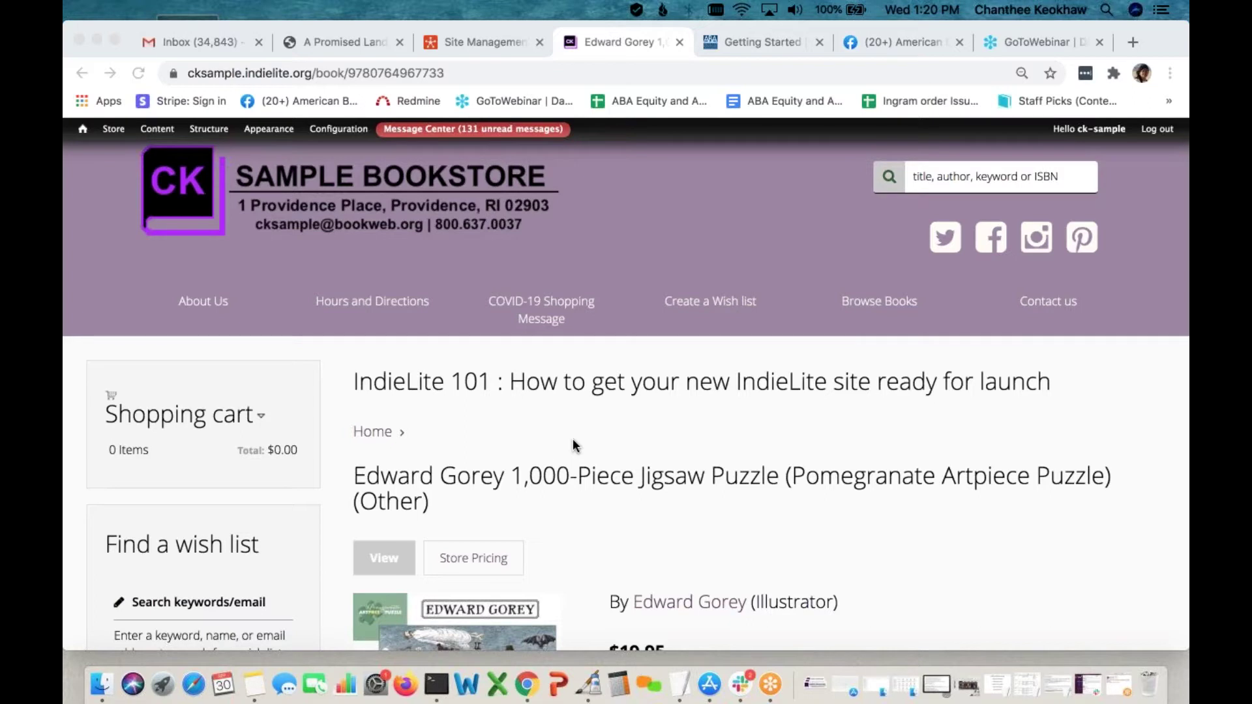
click(112, 169)
mouse_move(209, 129)
click(205, 151)
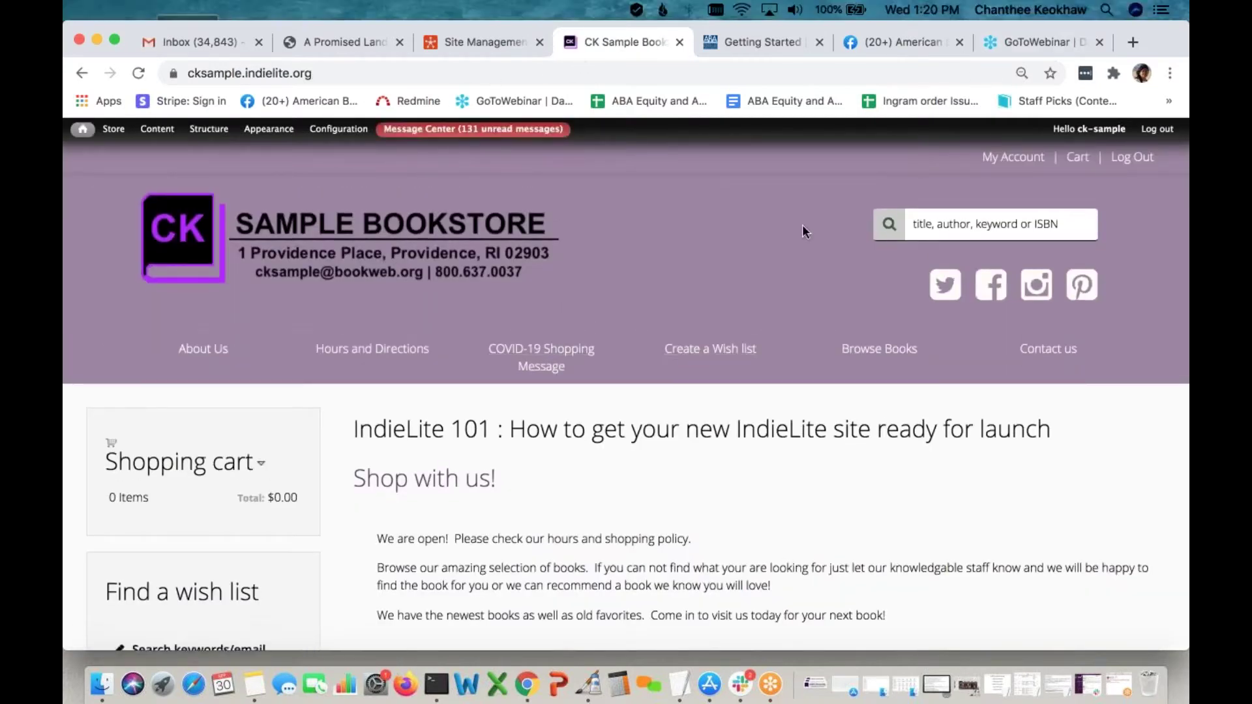
click(866, 355)
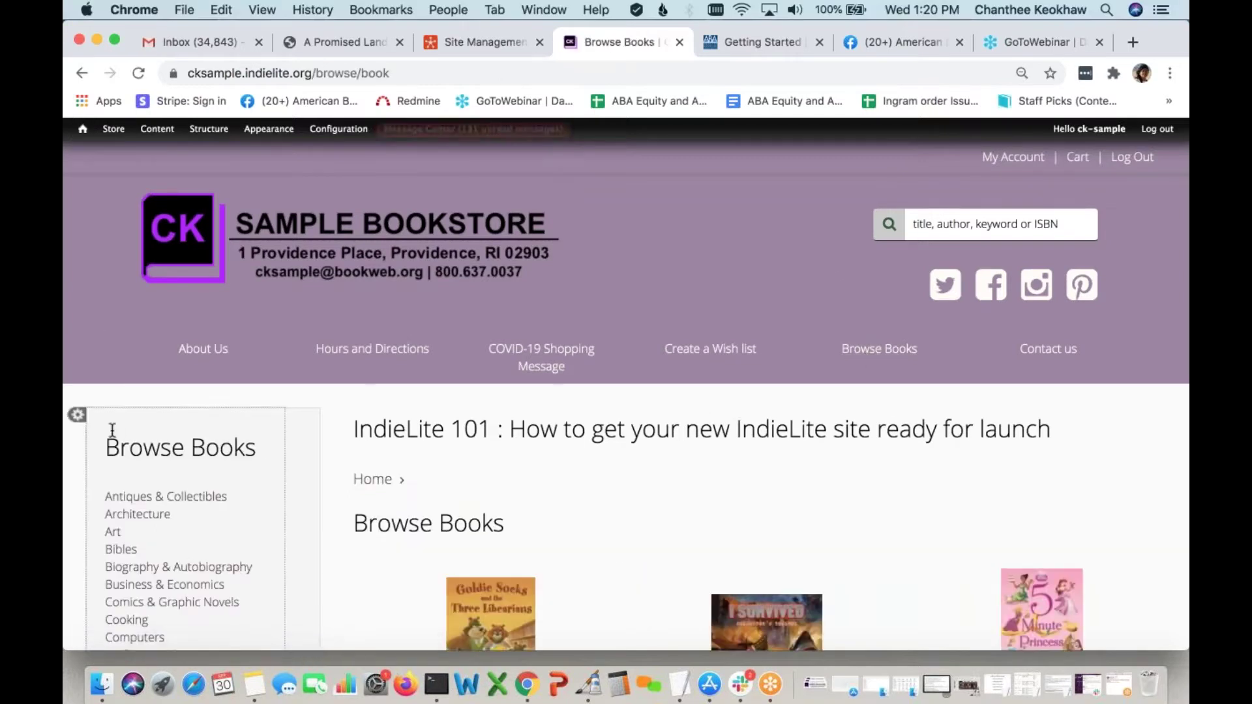
click(77, 418)
click(120, 421)
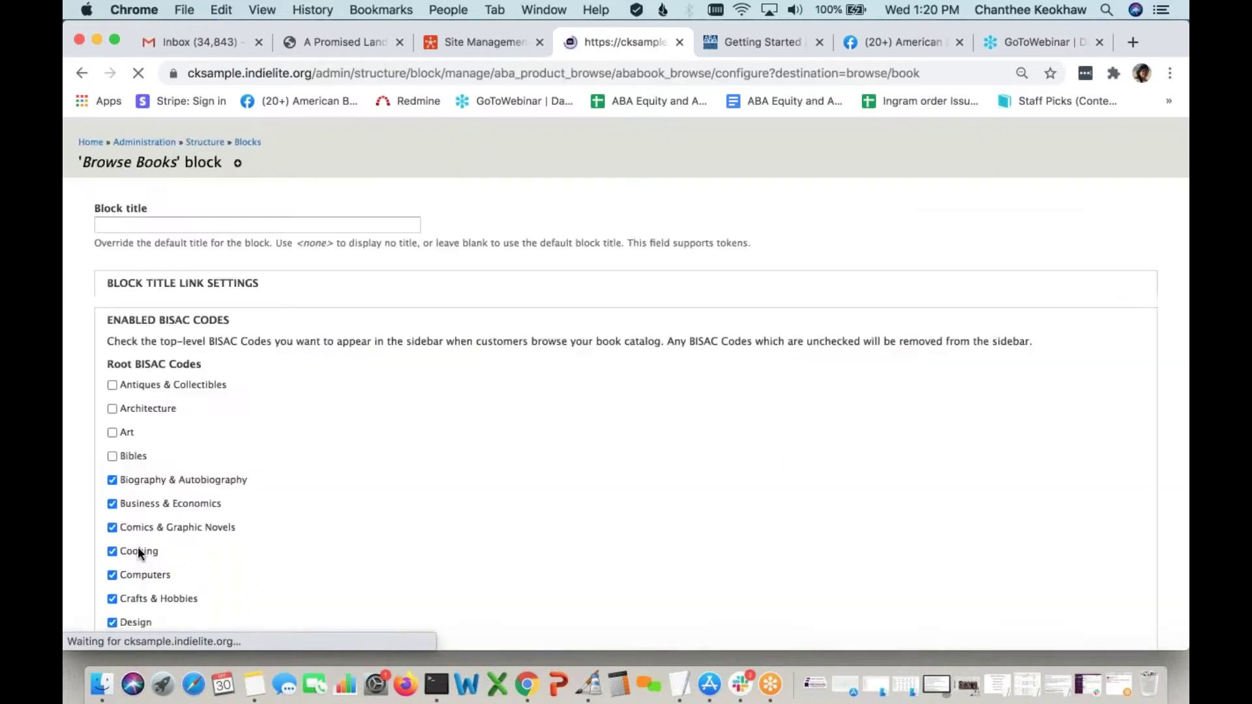
scroll(138, 553, down, 15)
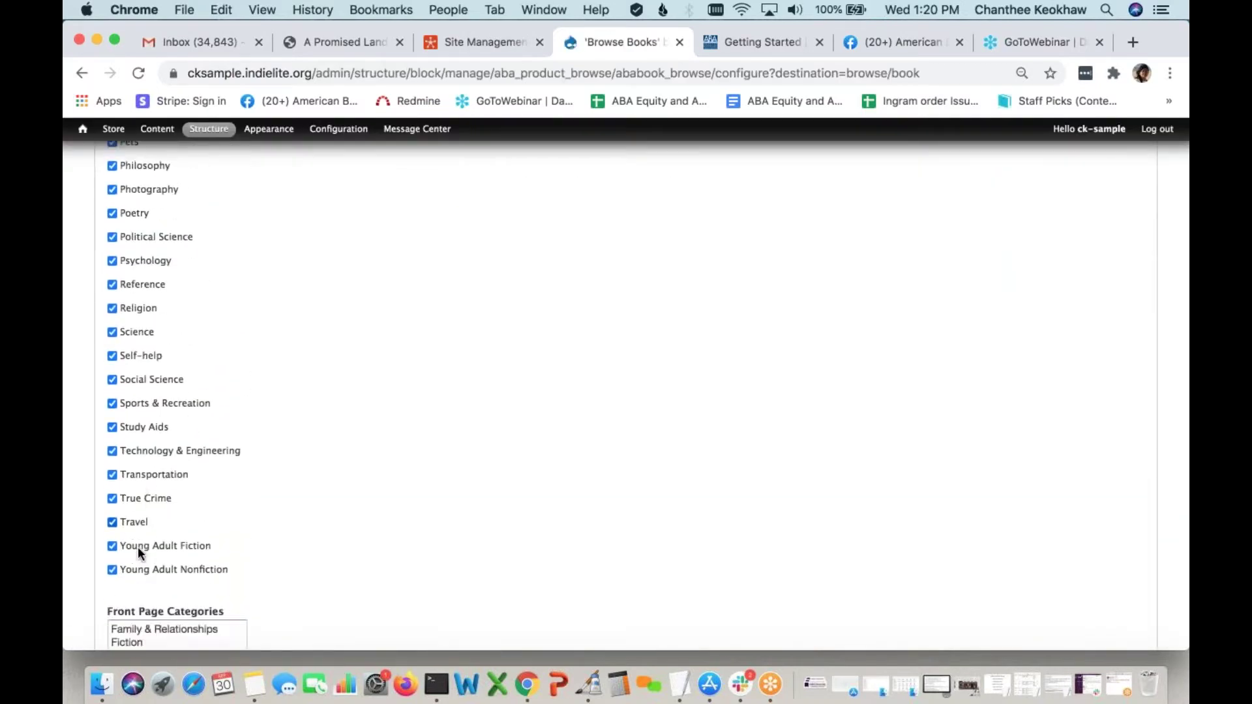
scroll(244, 567, down, 1)
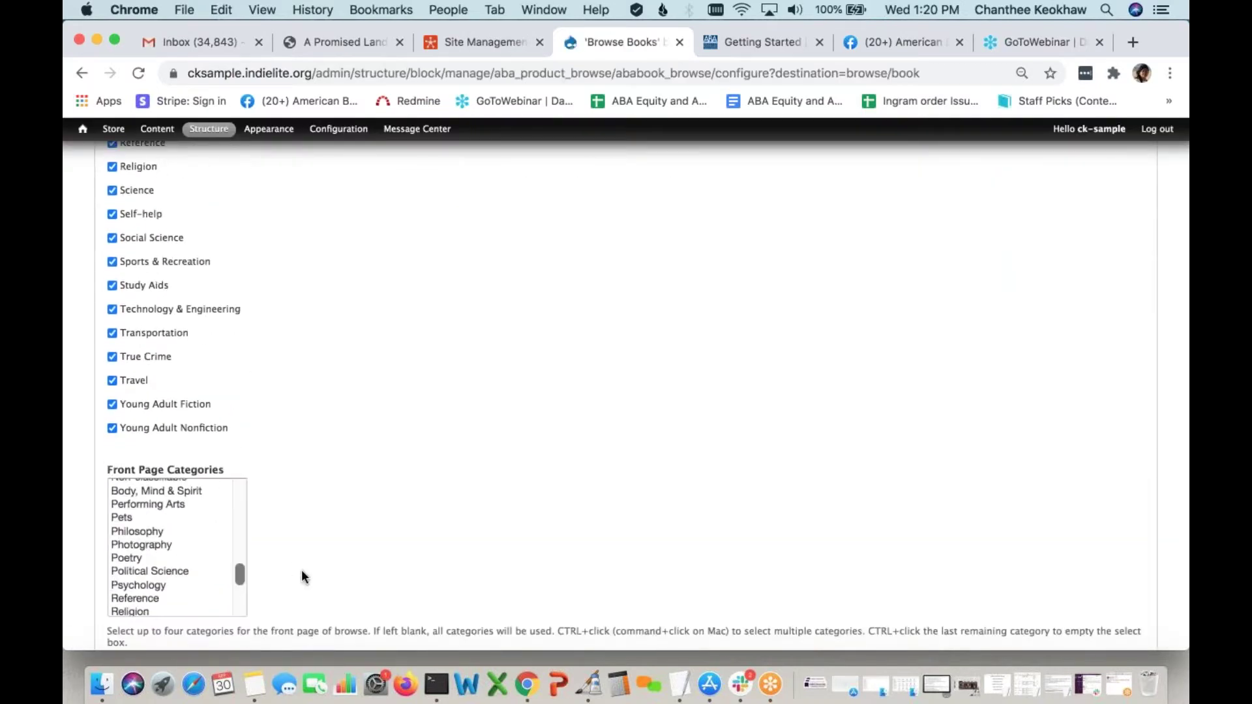
scroll(301, 571, down, 7)
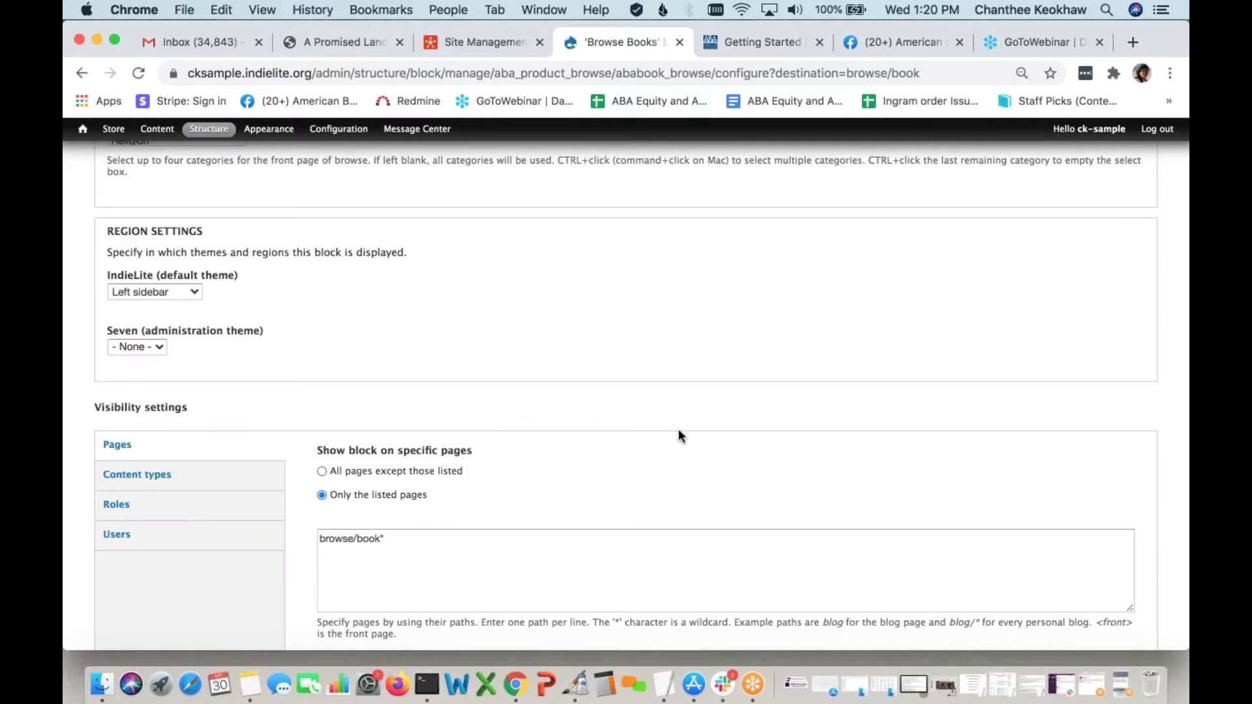
scroll(665, 450, down, 1)
scroll(661, 461, down, 2)
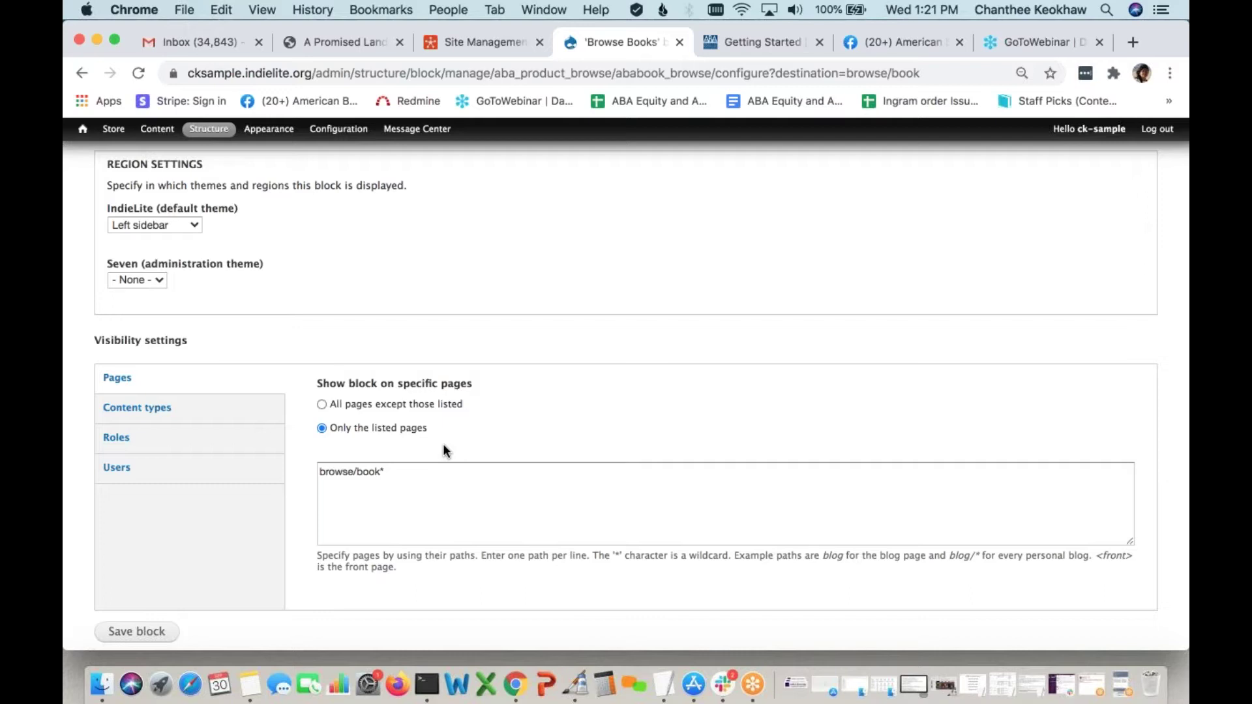
scroll(444, 449, up, 15)
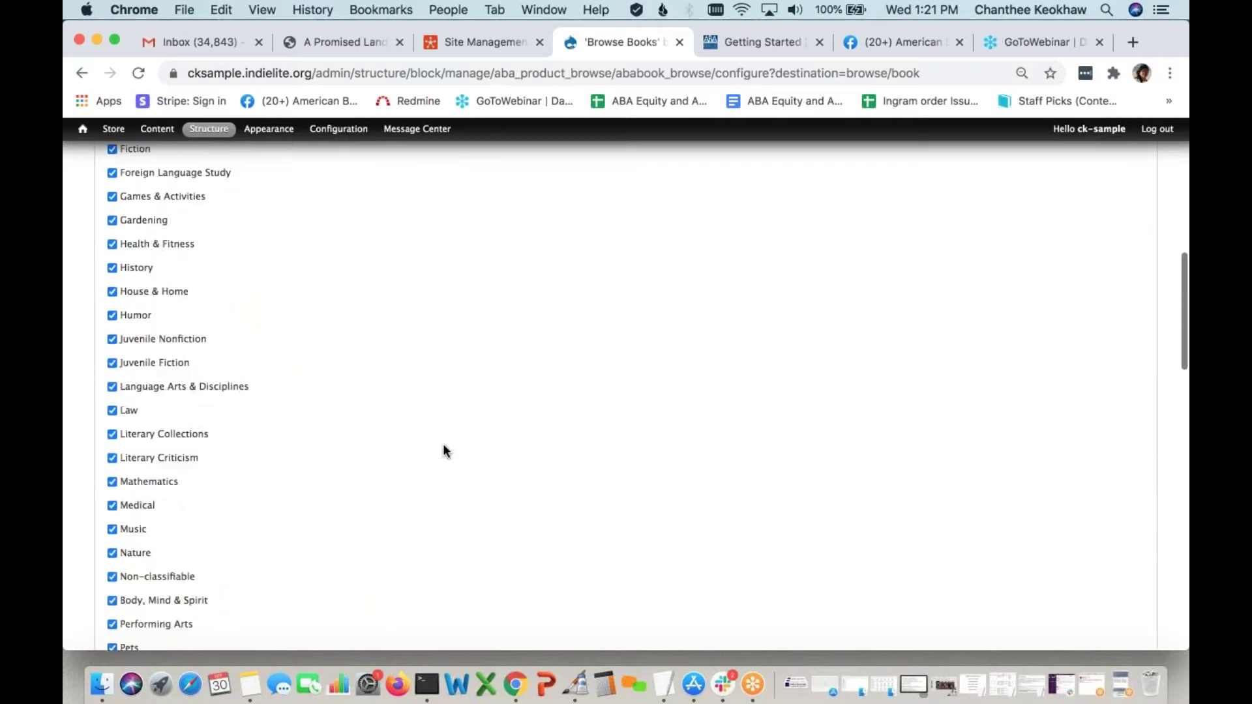
scroll(444, 449, up, 3)
scroll(443, 451, up, 8)
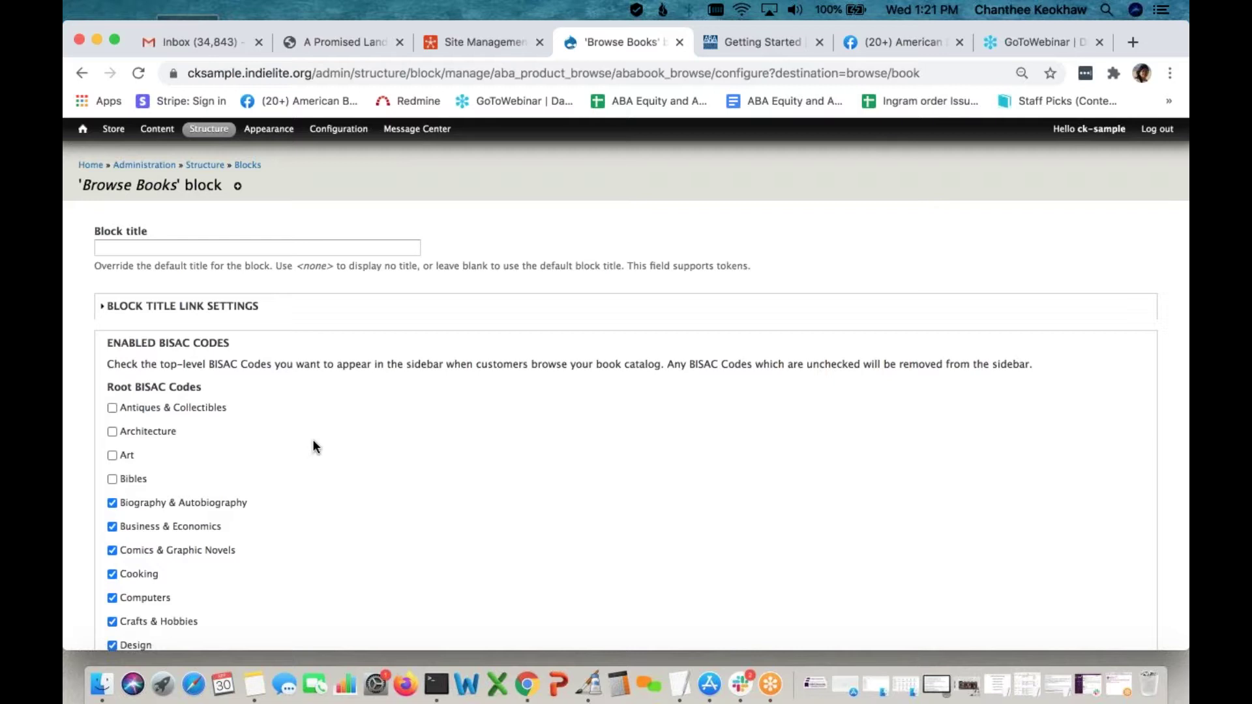
scroll(98, 248, up, 2)
Go Home, then view the Browse Books page with its BISAC category sidebar and book grid
click(91, 165)
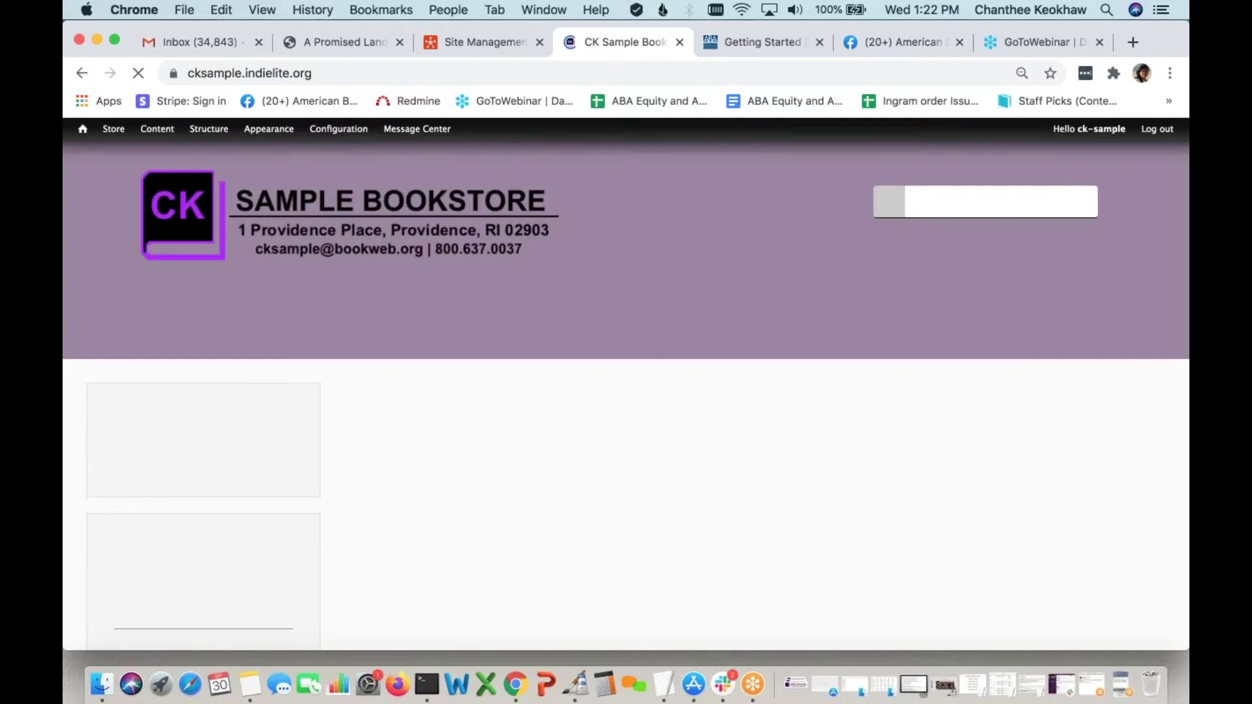
click(879, 349)
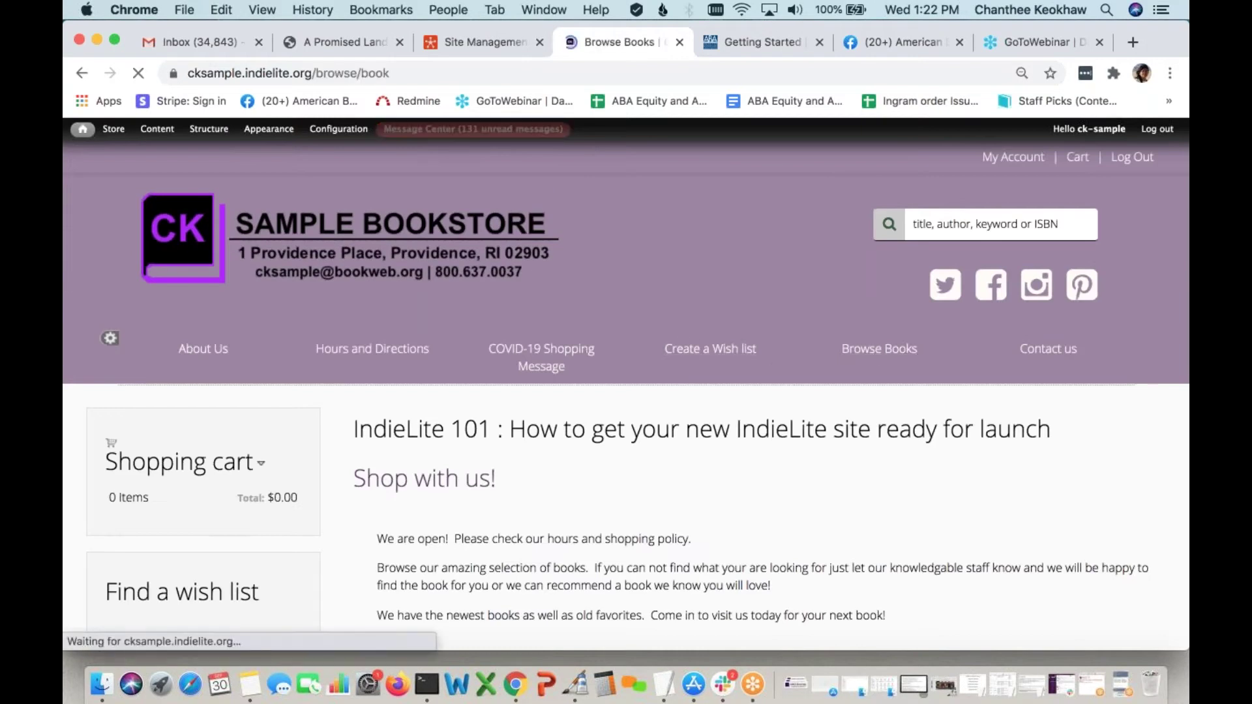
scroll(879, 349, down, 3)
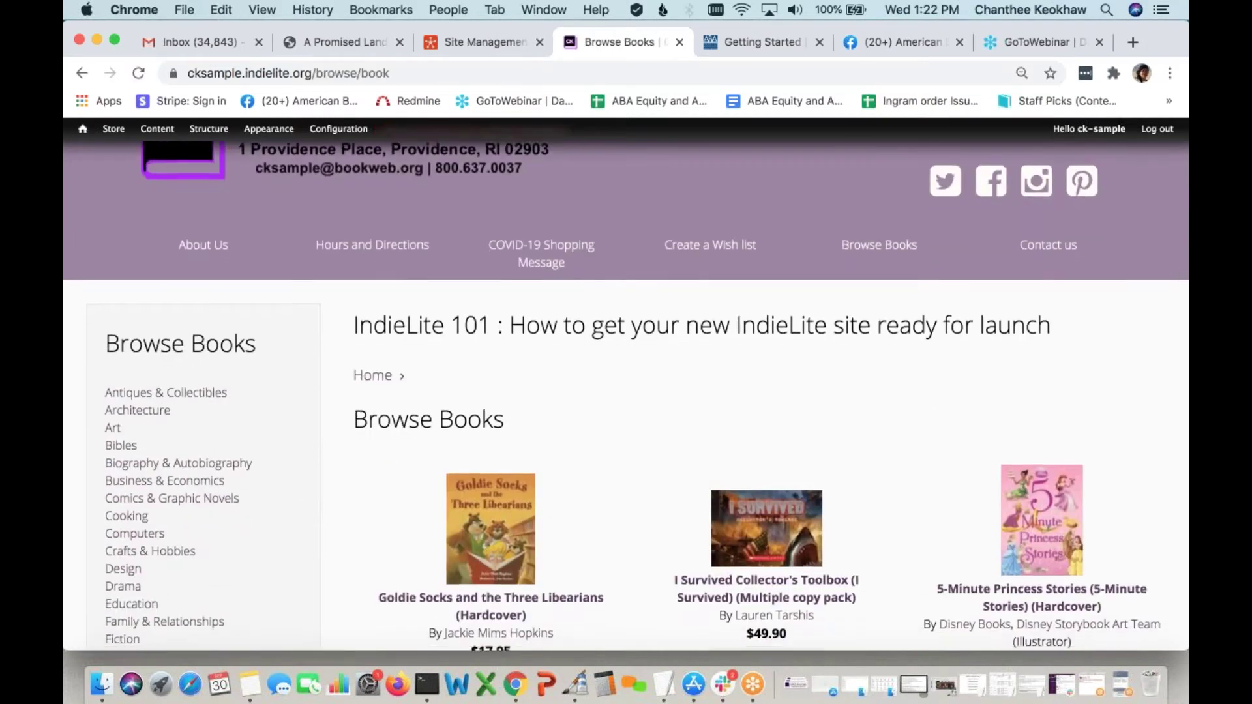
scroll(626, 392, down, 5)
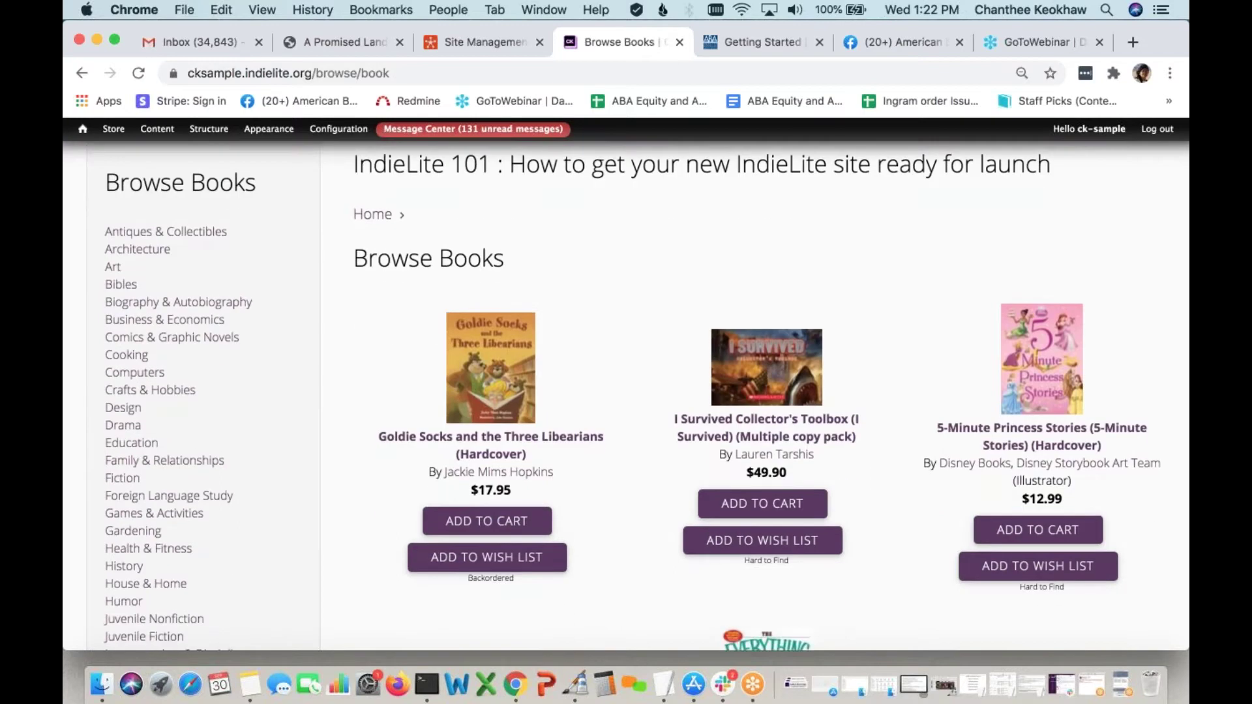
scroll(639, 522, up, 1)
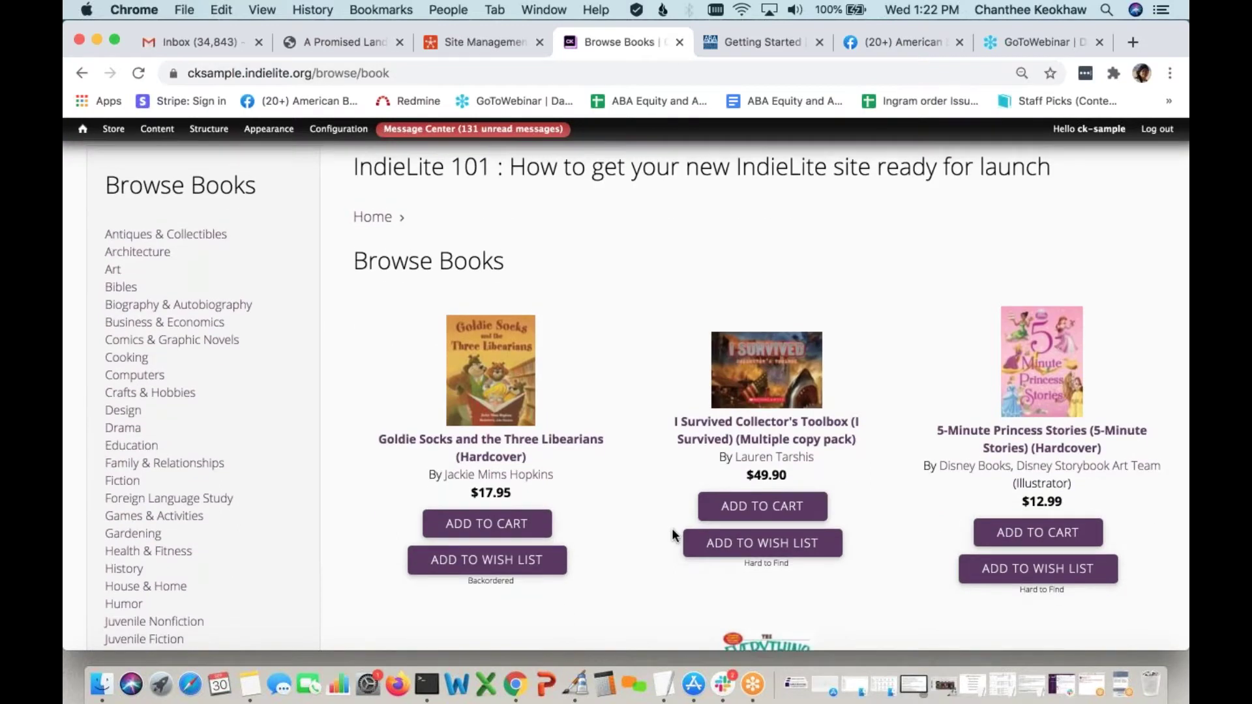
click(752, 685)
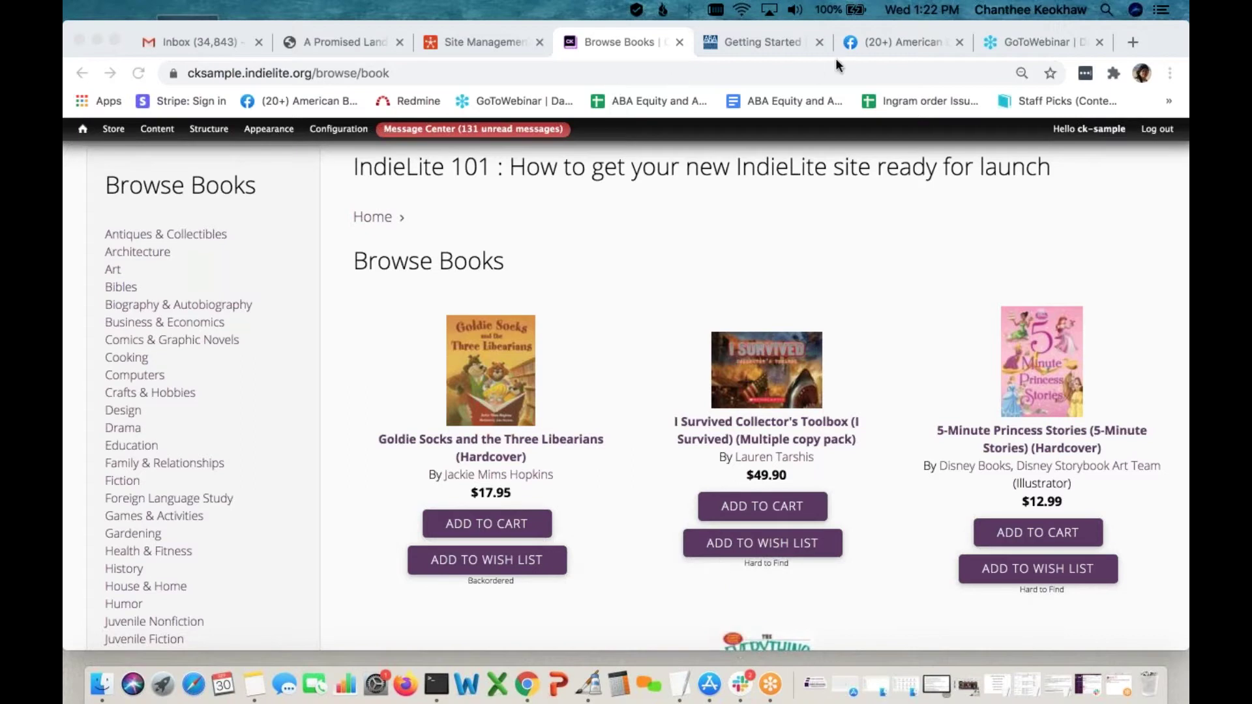
scroll(636, 501, down, 2)
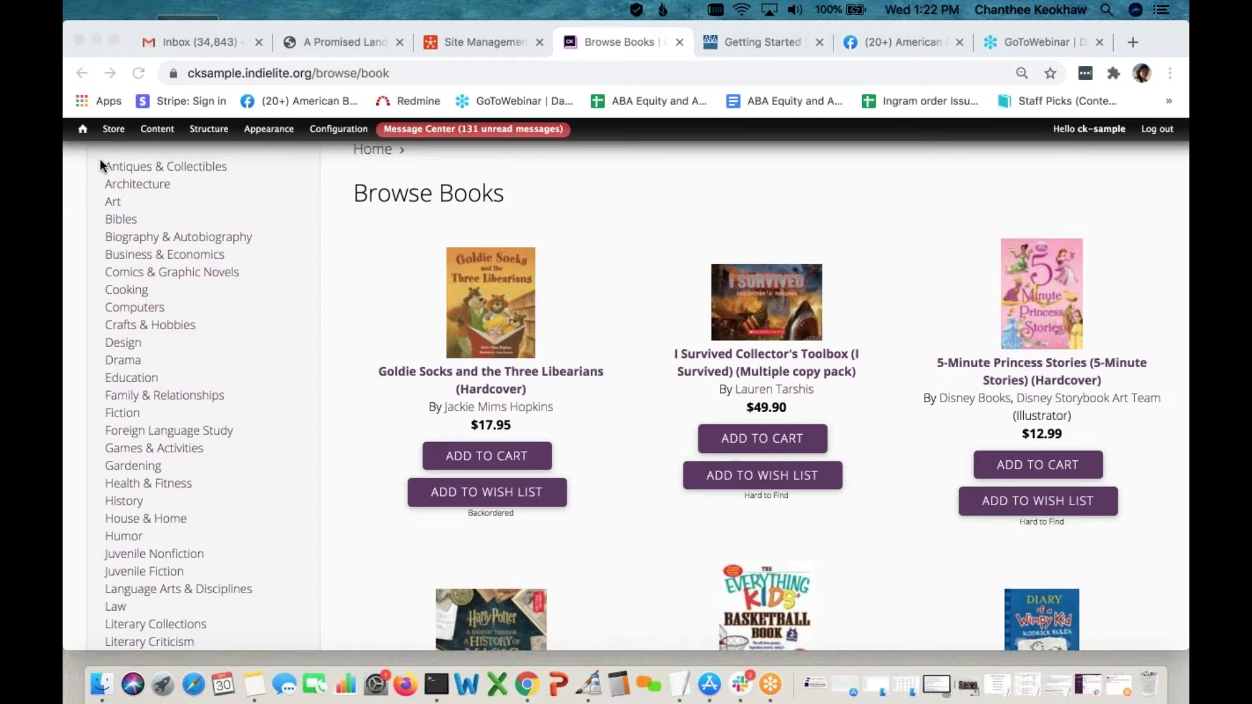
Reopen Store Preferences, save the configuration again, and return to the site home page
mouse_move(115, 131)
mouse_move(152, 201)
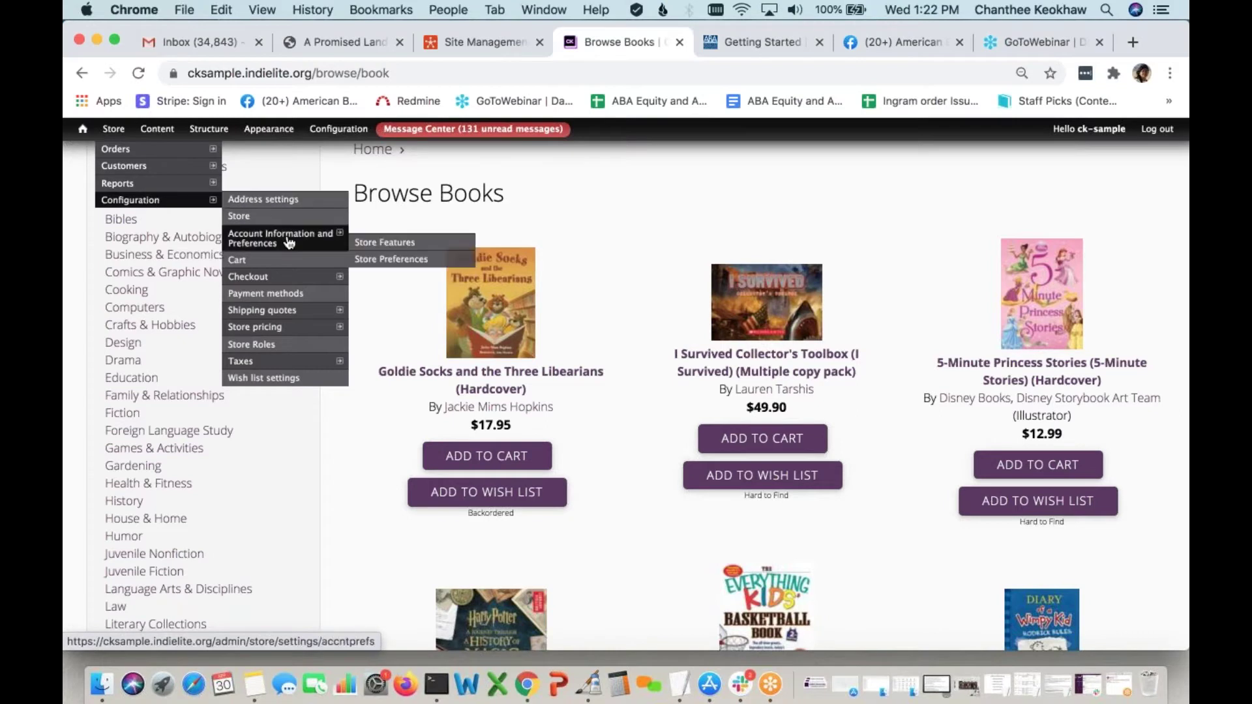
click(394, 261)
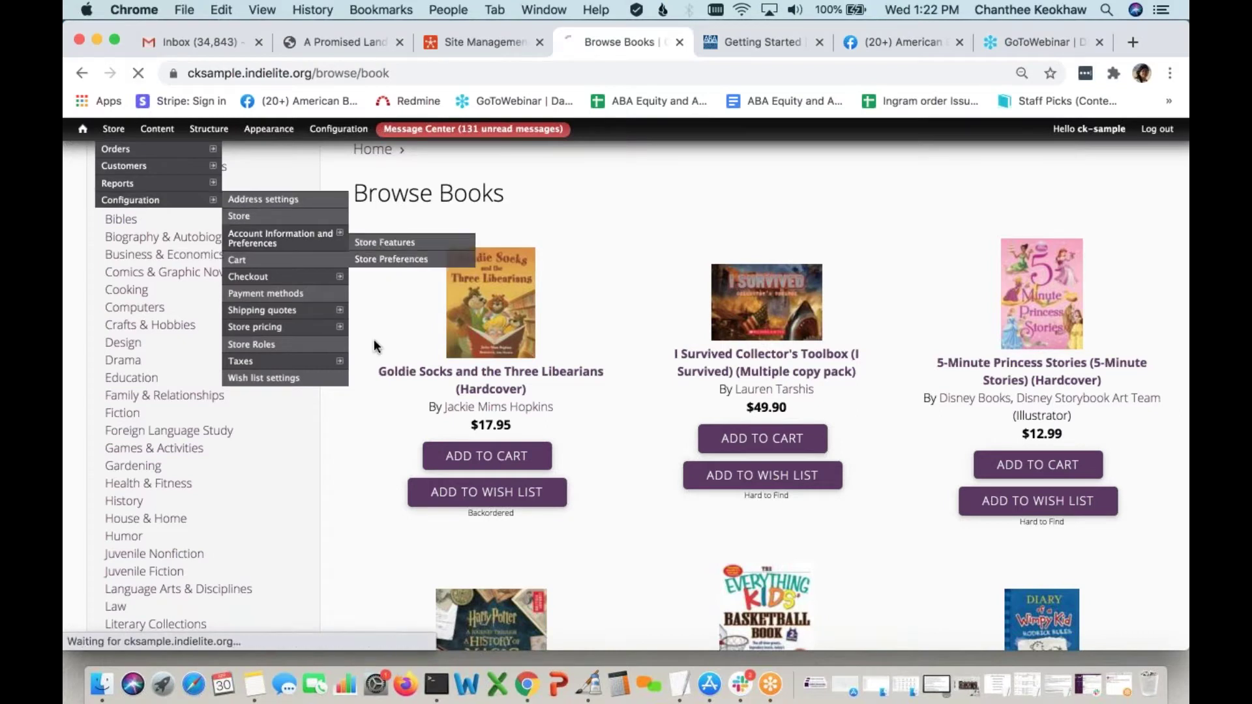
scroll(627, 387, down, 4)
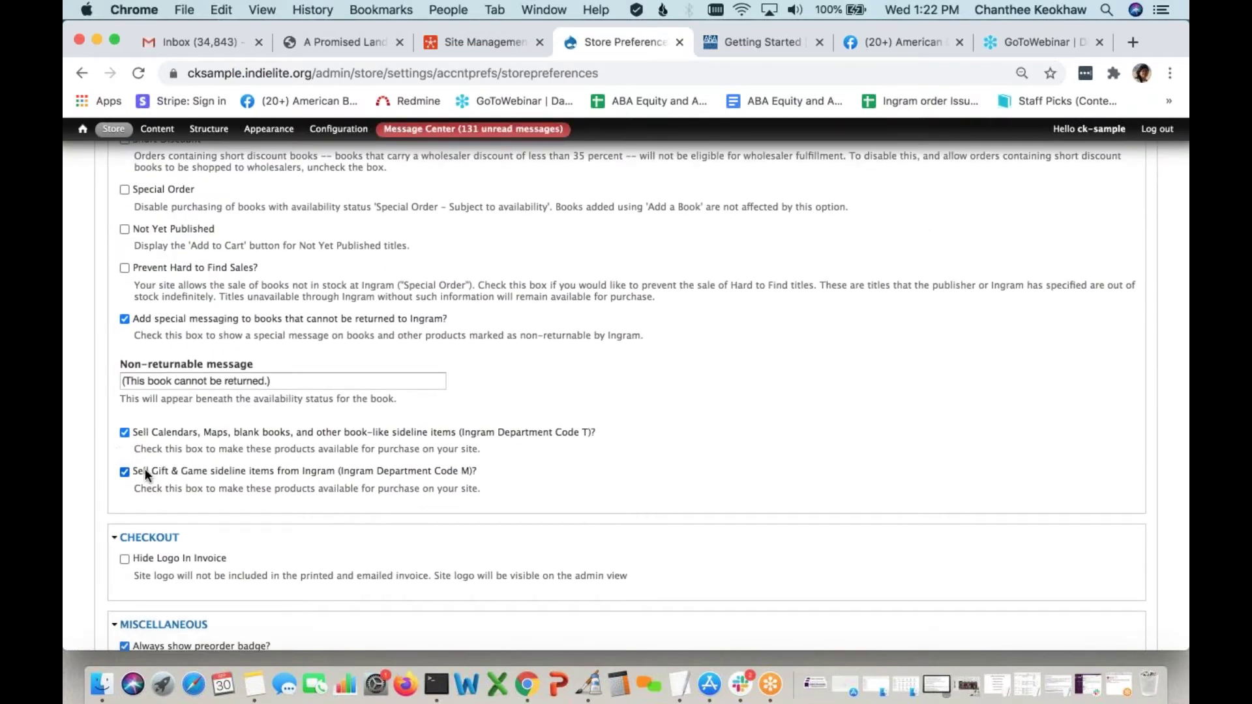
scroll(145, 468, down, 4)
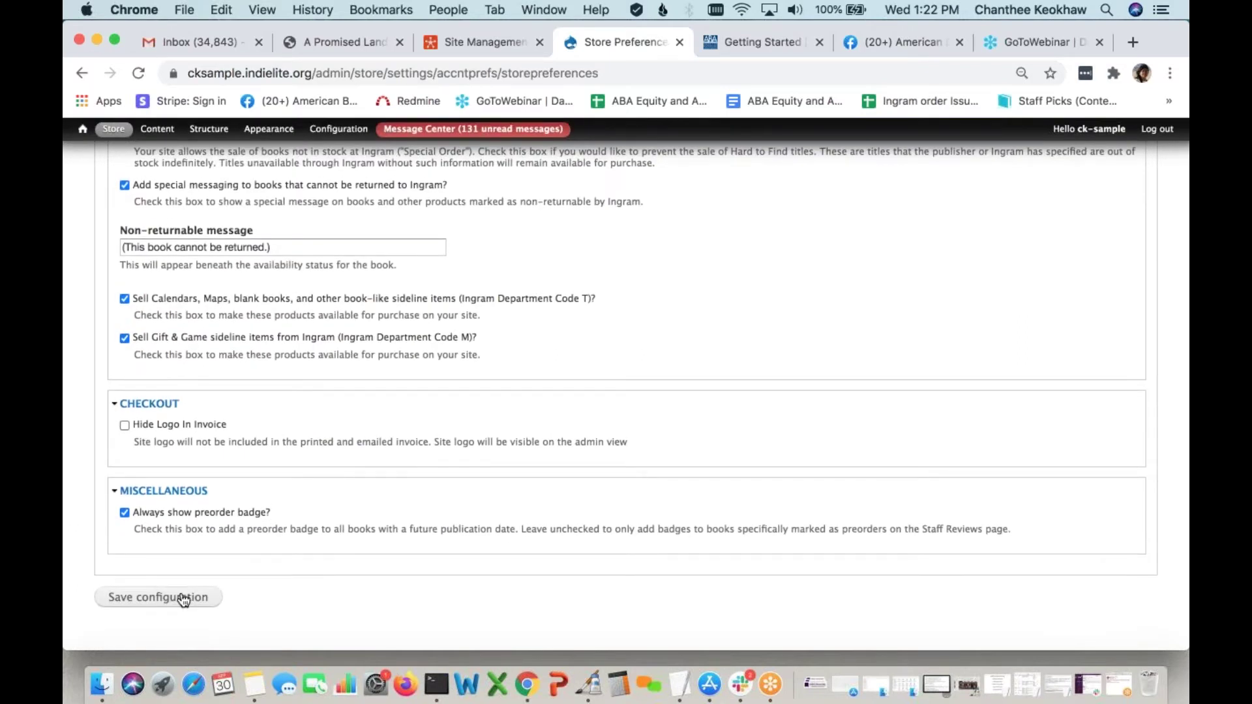
click(184, 598)
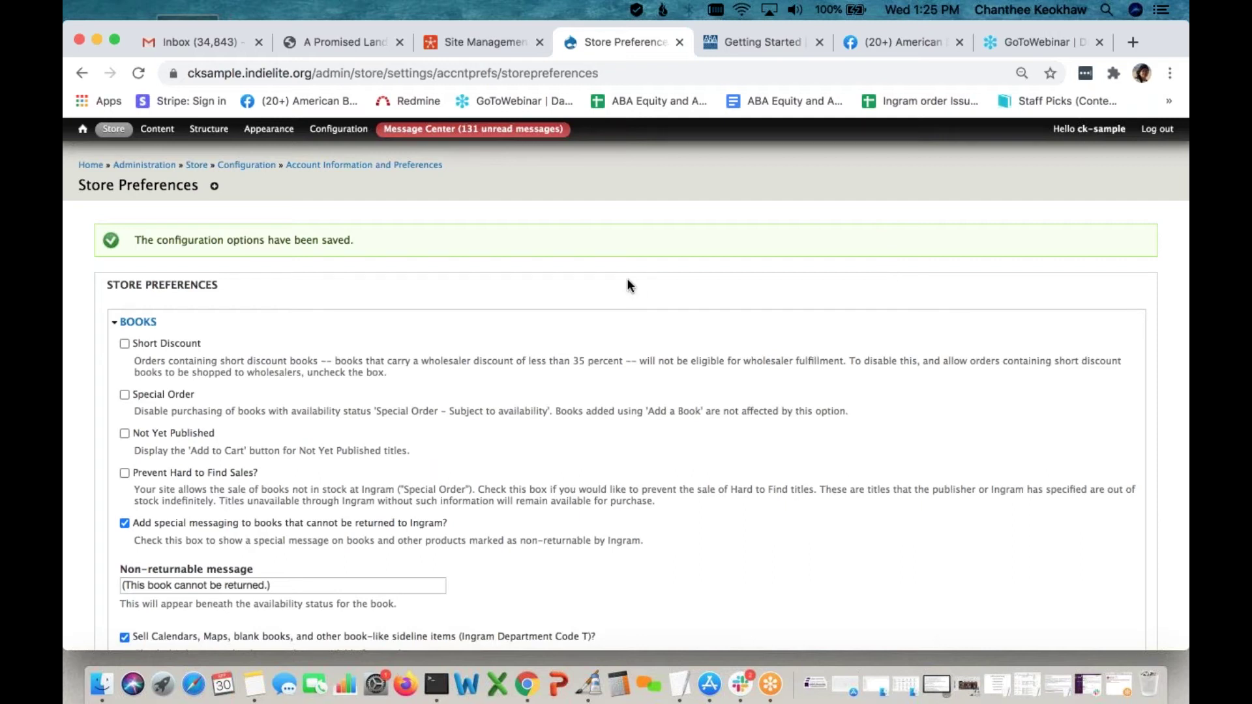
click(92, 166)
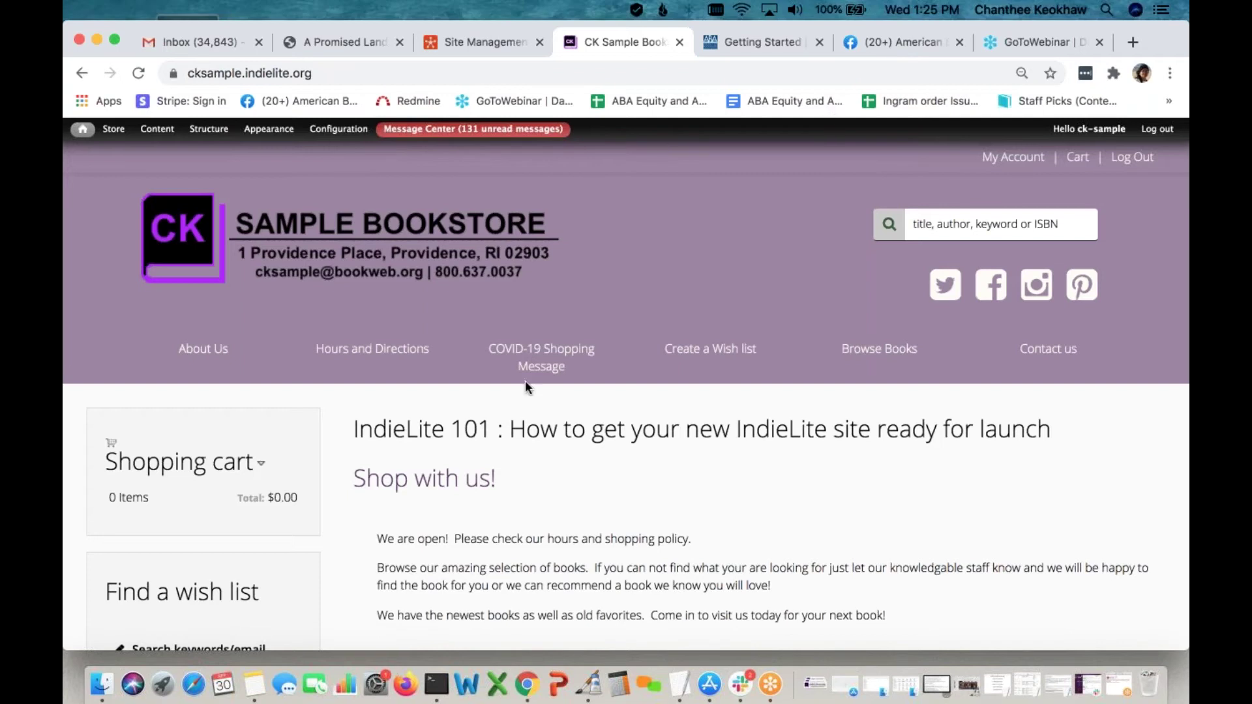
Check the A Promised Land hardcover page ($45.00, pre-order badge), then return to the bookstore tab
mouse_move(456, 128)
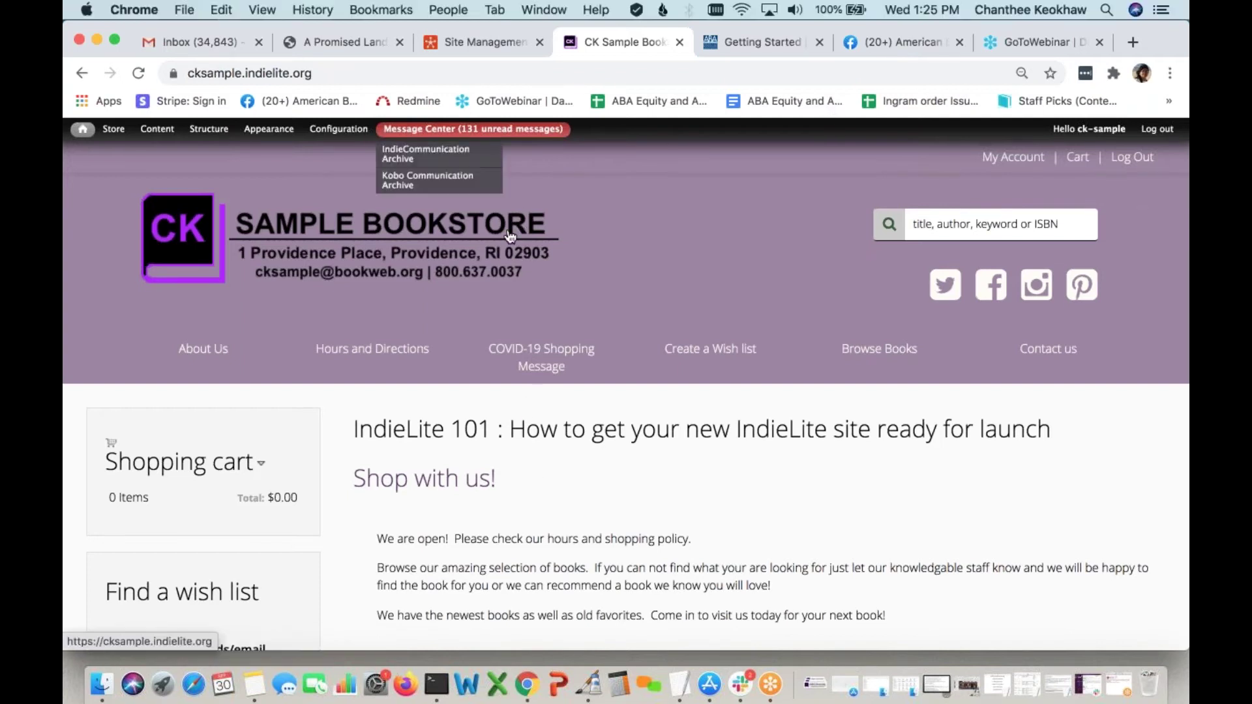
click(330, 37)
scroll(506, 593, down, 5)
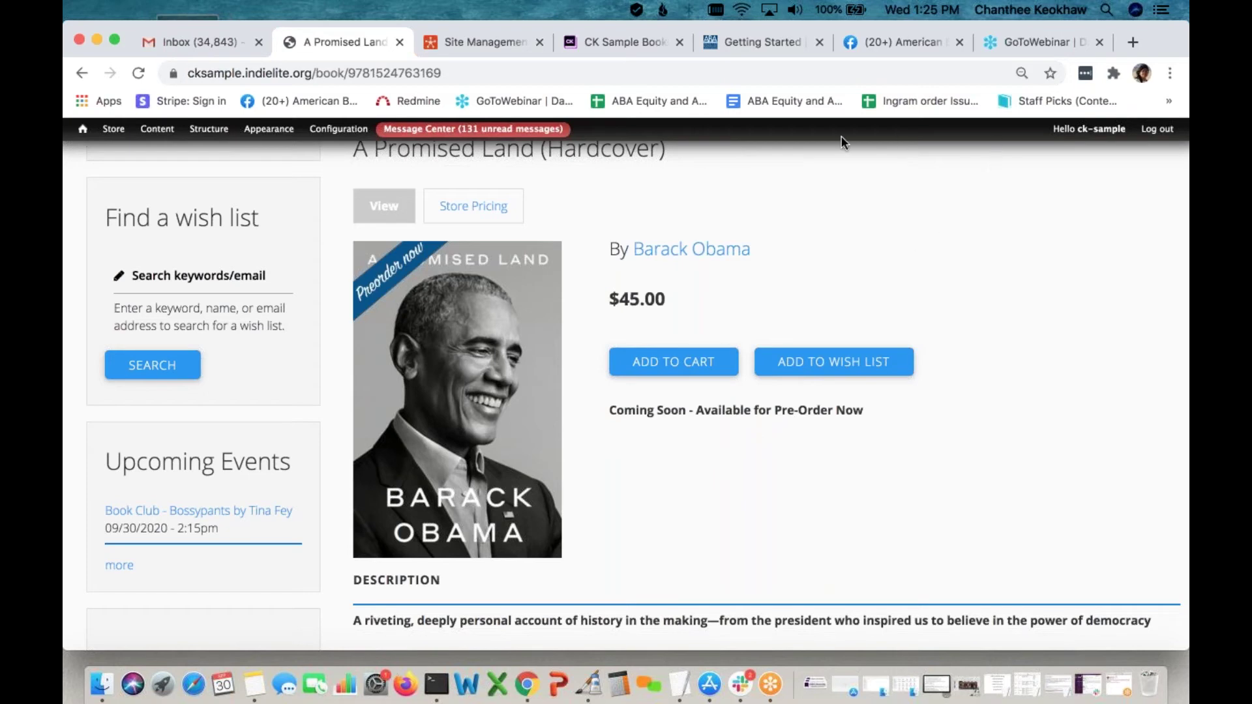
click(627, 43)
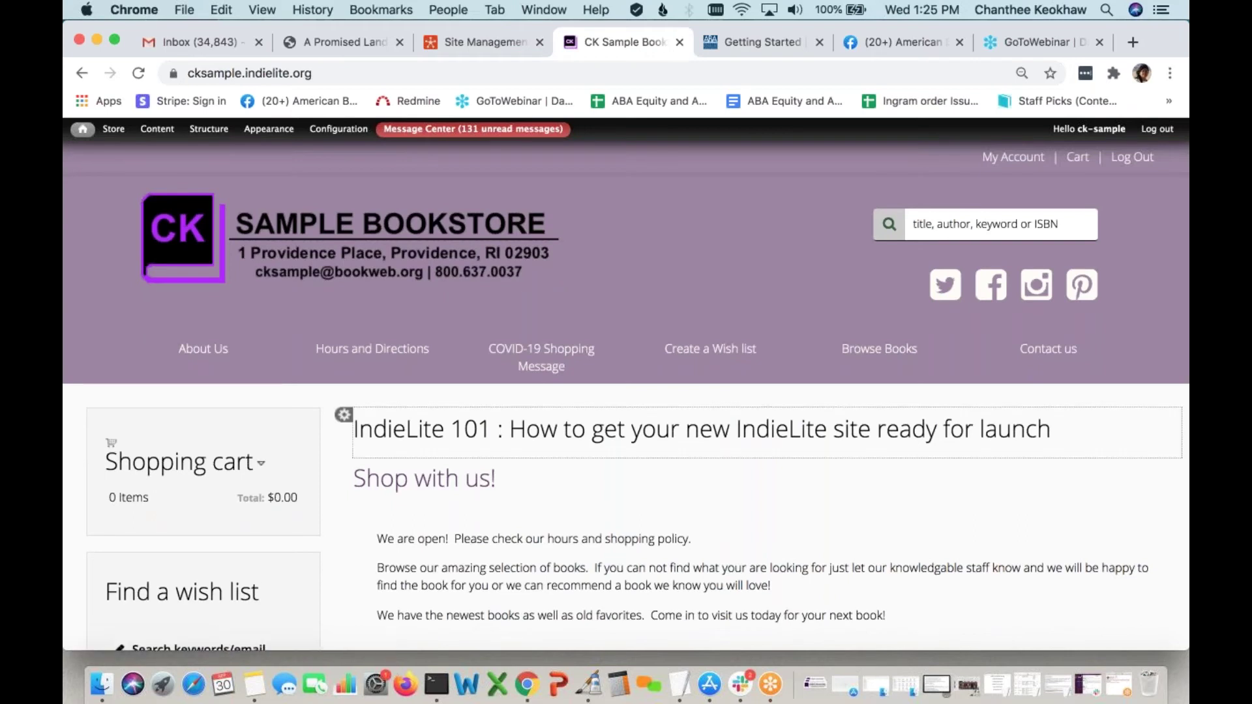
scroll(552, 418, down, 10)
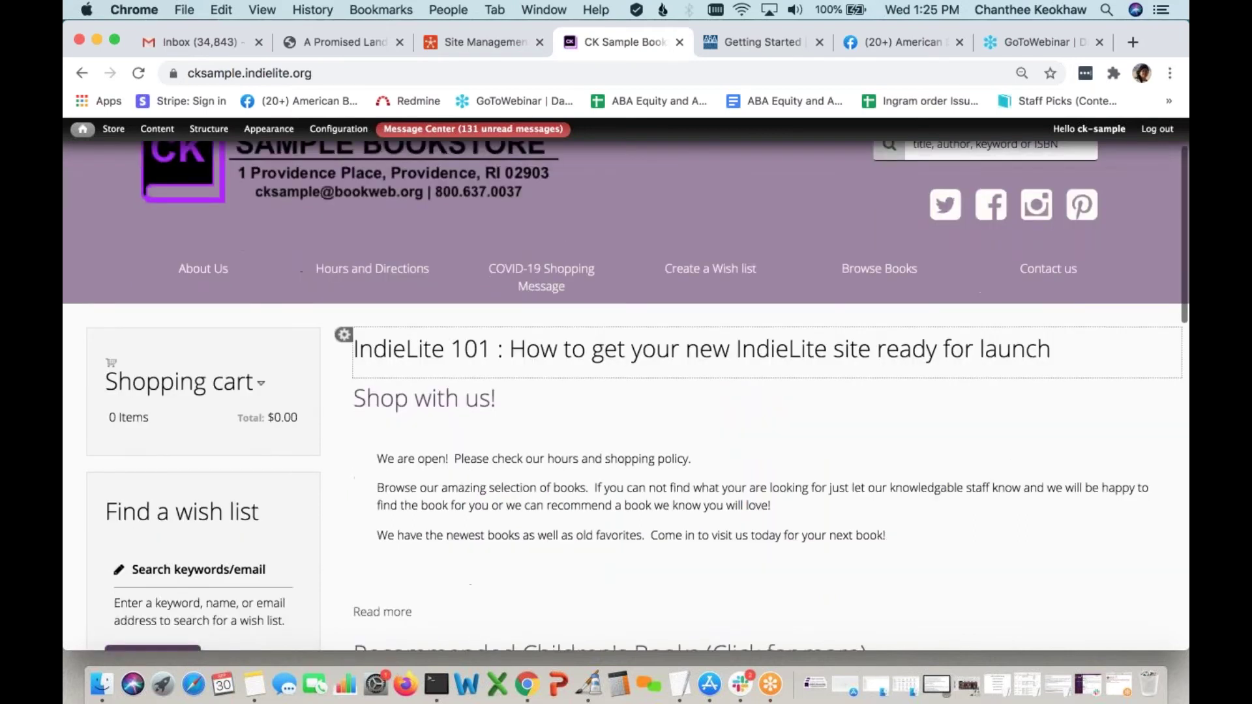
scroll(552, 418, down, 8)
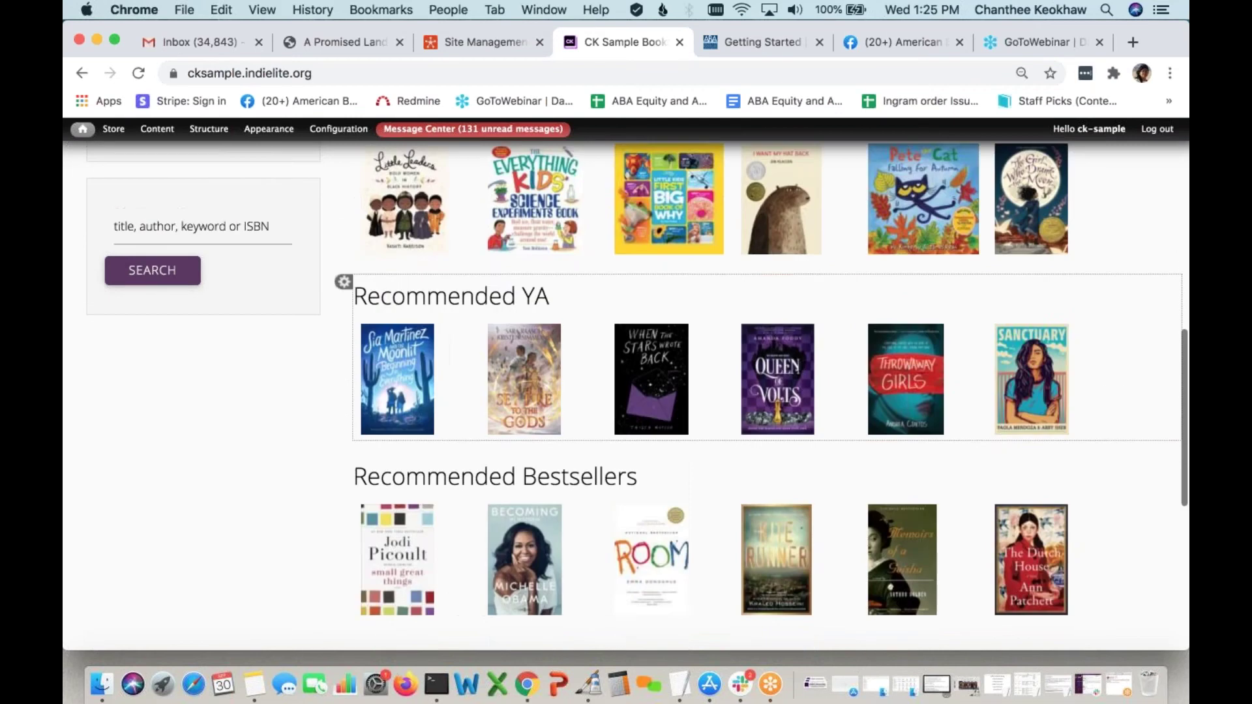
scroll(552, 418, up, 15)
scroll(562, 483, up, 2)
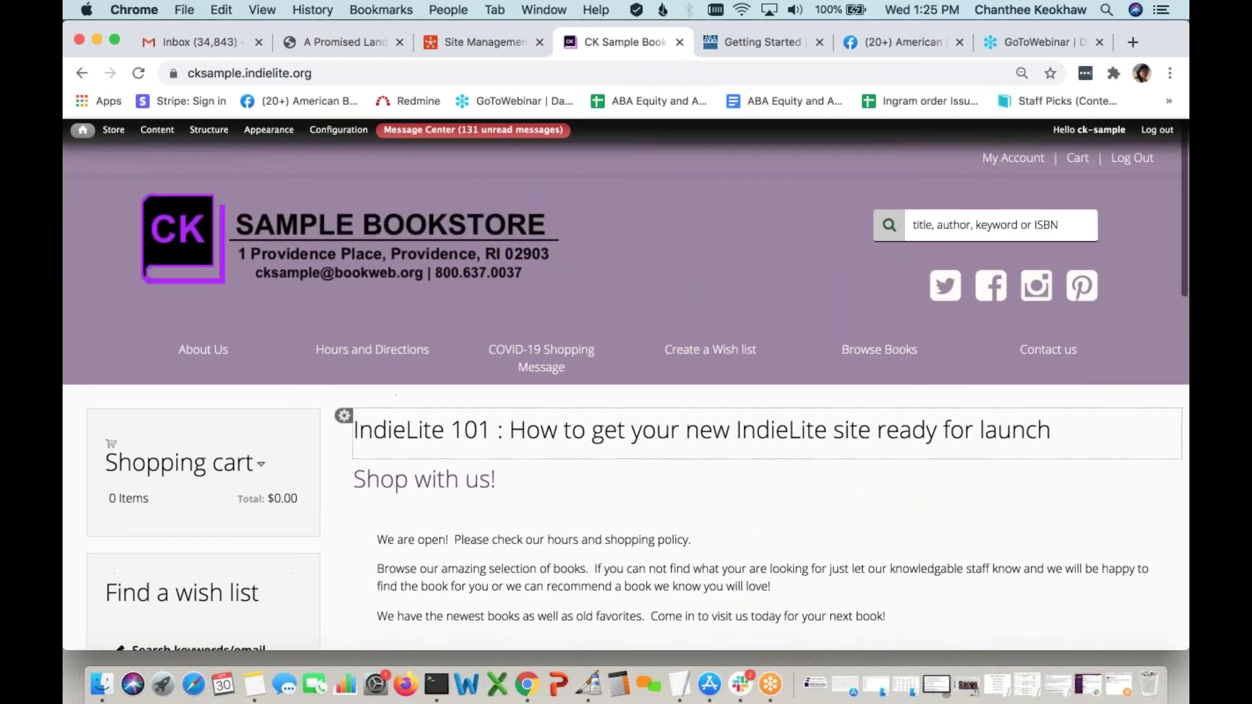